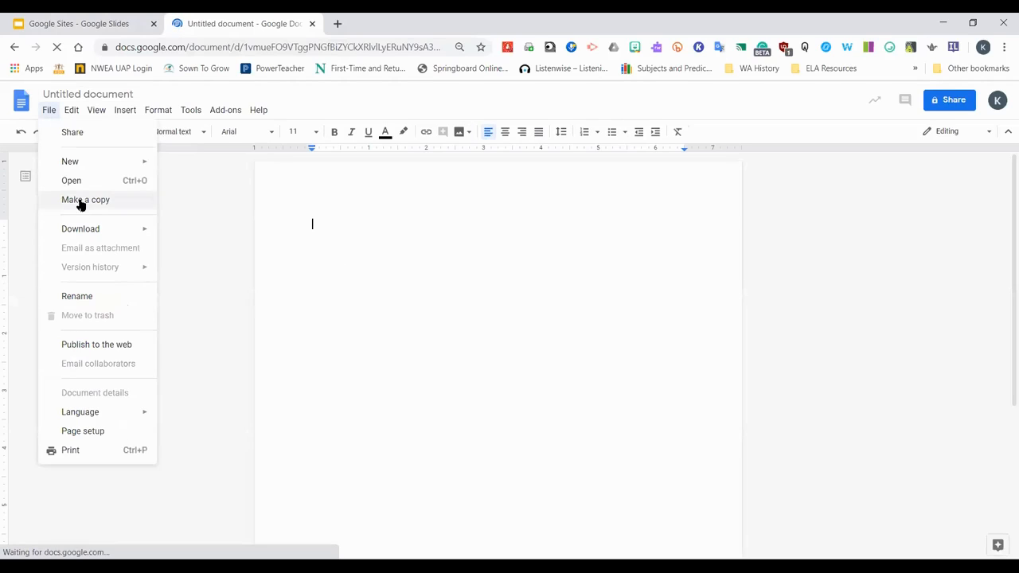
{"action": "left_click", "coordinate": [78, 204]}
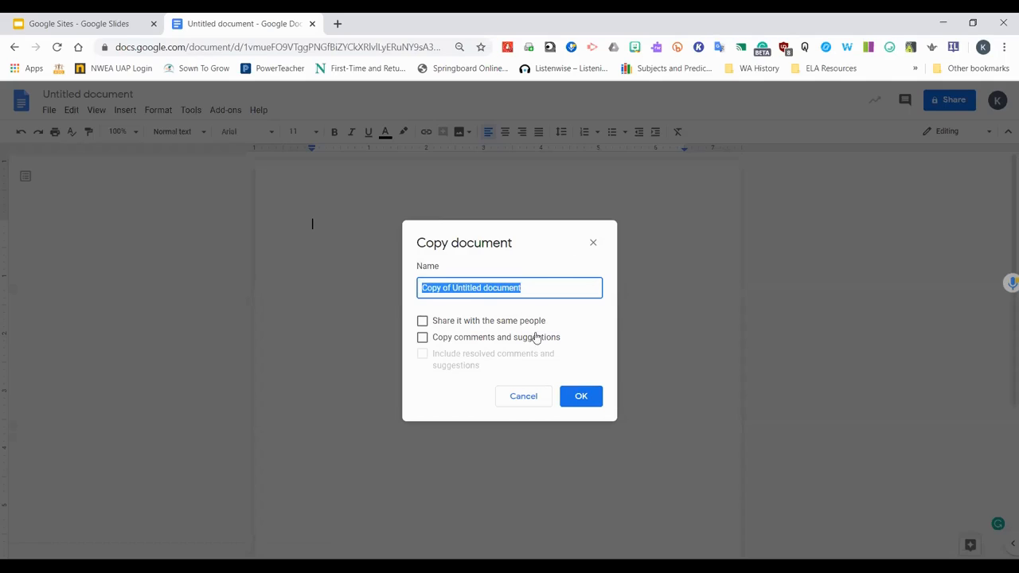
{"action": "left_click", "coordinate": [593, 242]}
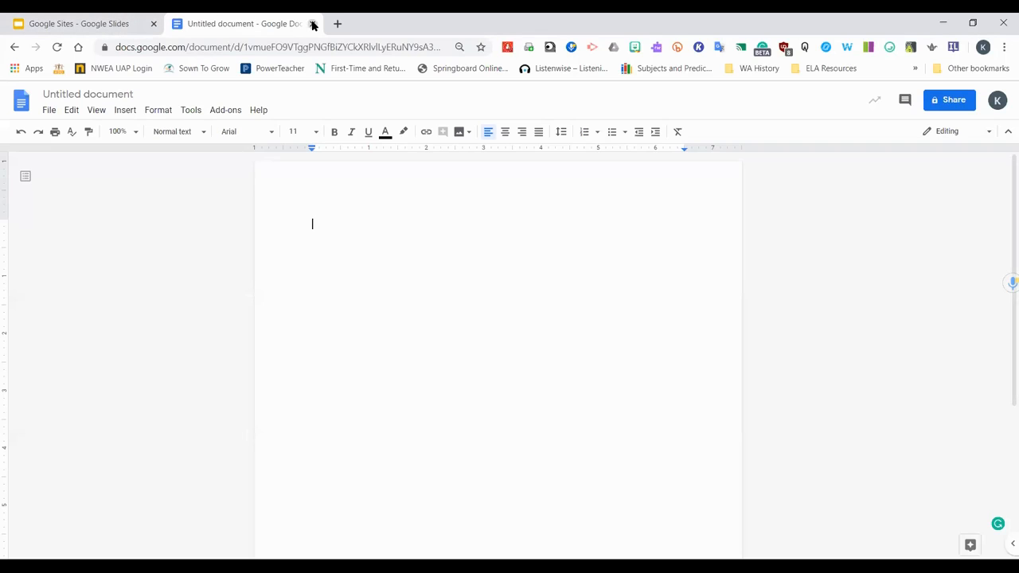
{"action": "left_click", "coordinate": [48, 112]}
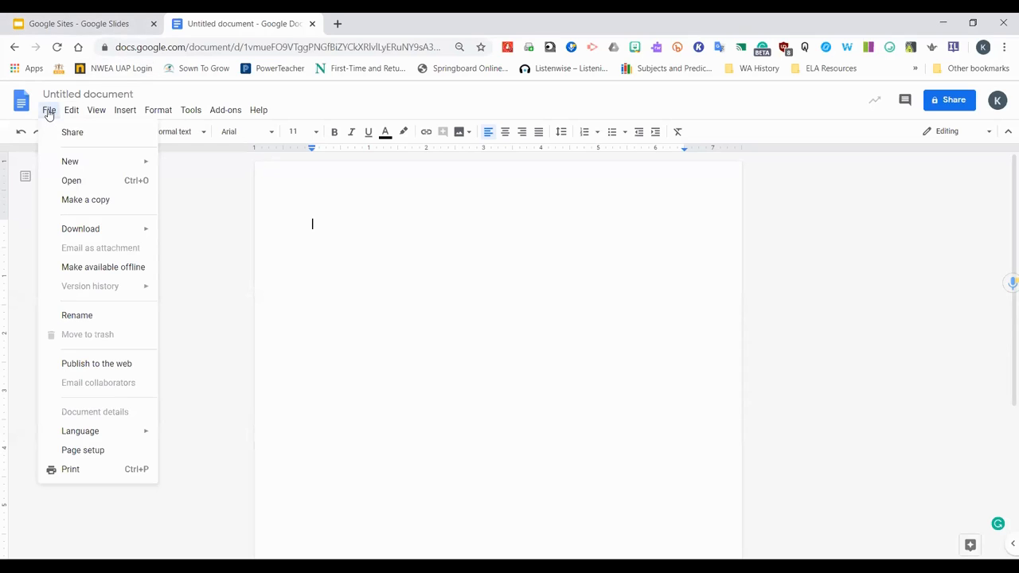
{"action": "left_click", "coordinate": [93, 203]}
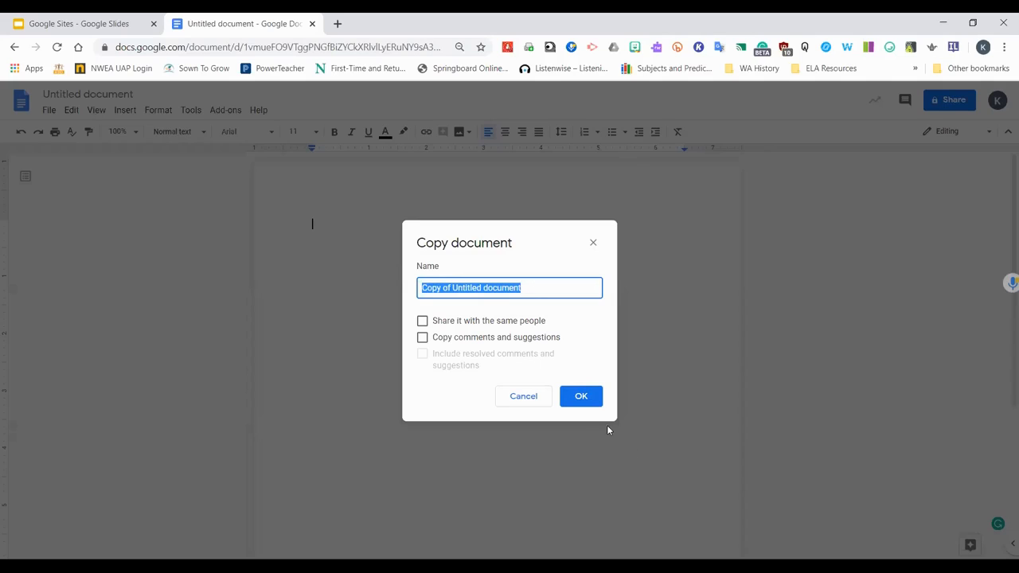
{"action": "left_click", "coordinate": [521, 395]}
Open a new browser tab and bring up the Google apps launcher
{"action": "left_click", "coordinate": [313, 25]}
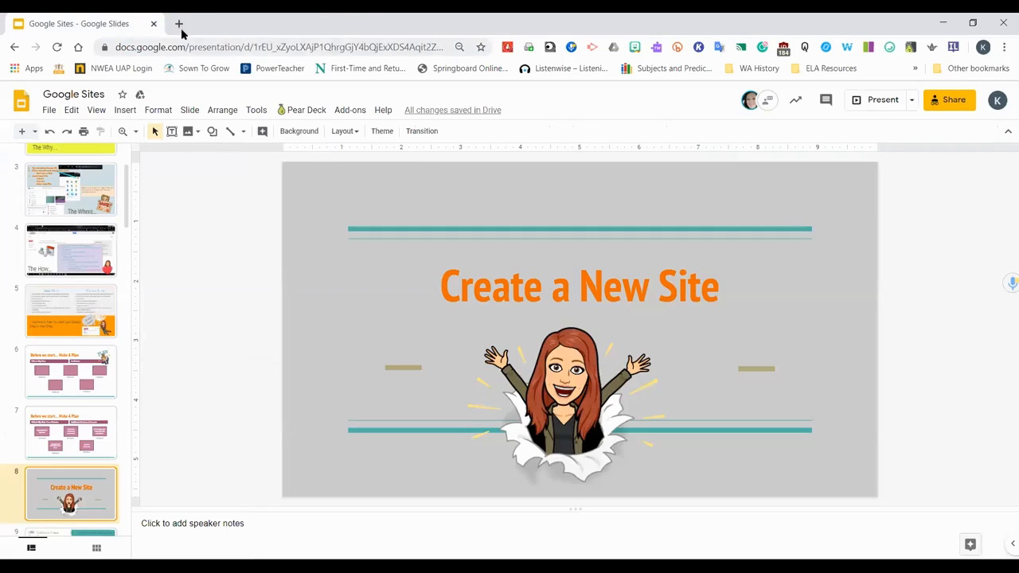
{"action": "left_click", "coordinate": [182, 25]}
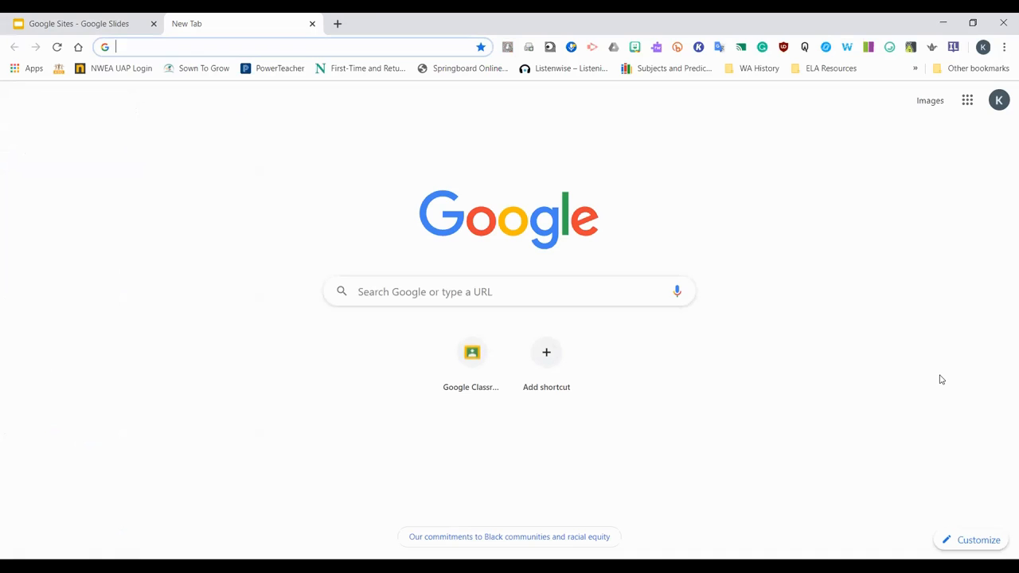
{"action": "left_click", "coordinate": [963, 104]}
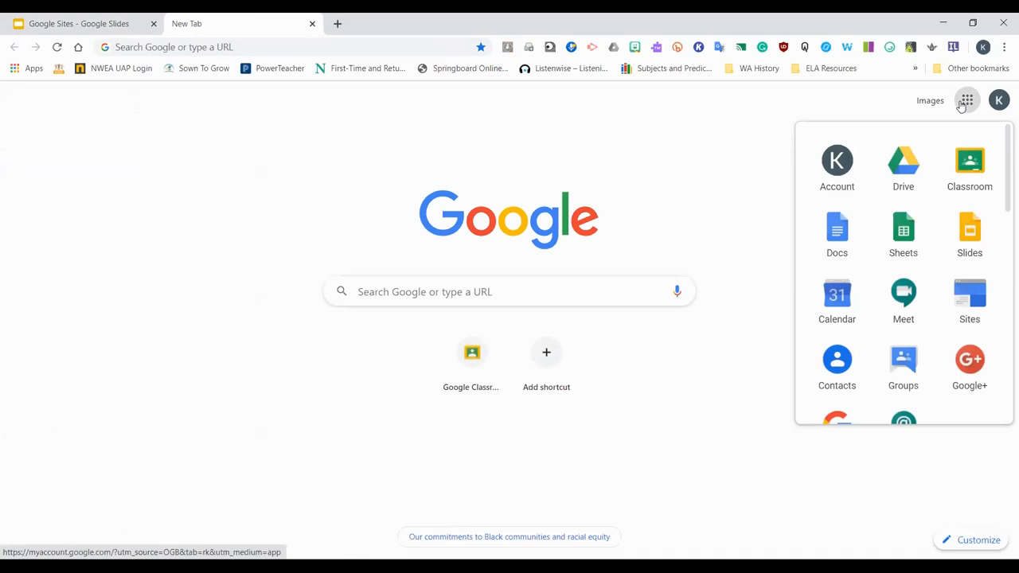
{"action": "left_click", "coordinate": [275, 46]}
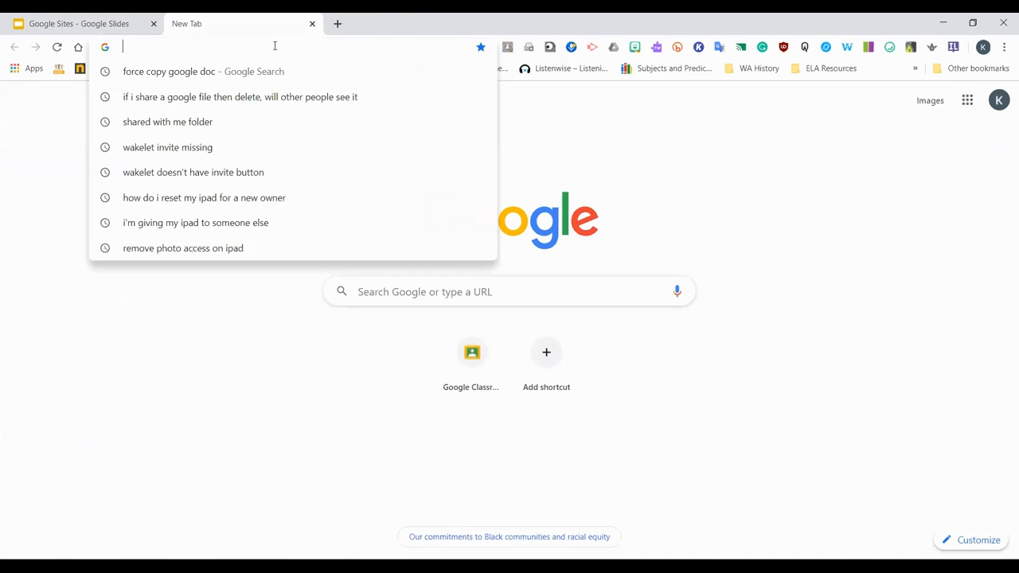
Search the web for new google sites and open the New Sites result
{"action": "type", "text": "n"}
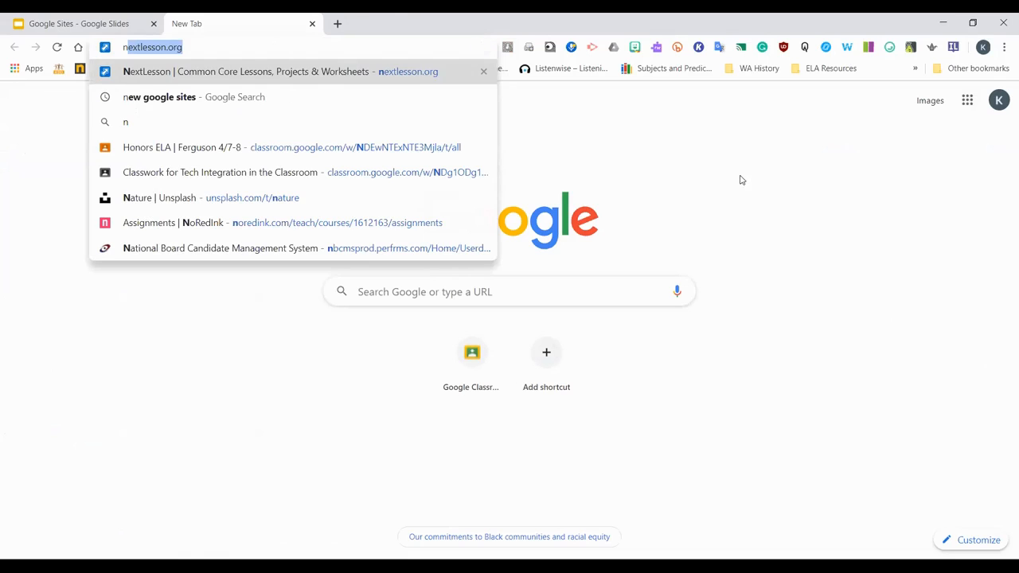
{"action": "left_click", "coordinate": [742, 177]}
{"action": "left_click", "coordinate": [246, 46]}
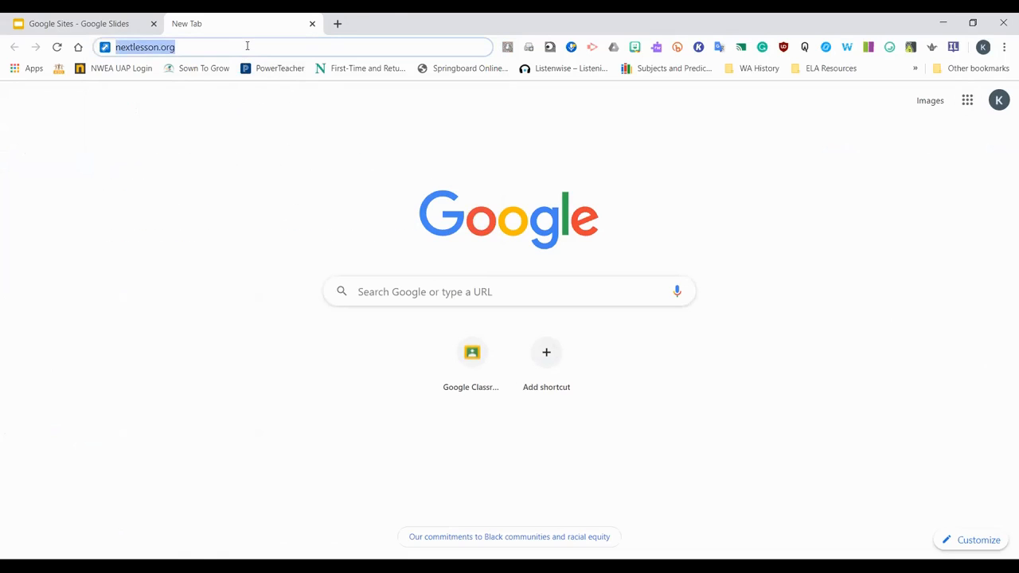
{"action": "type", "text": "new google sites"}
{"action": "key", "text": "Return"}
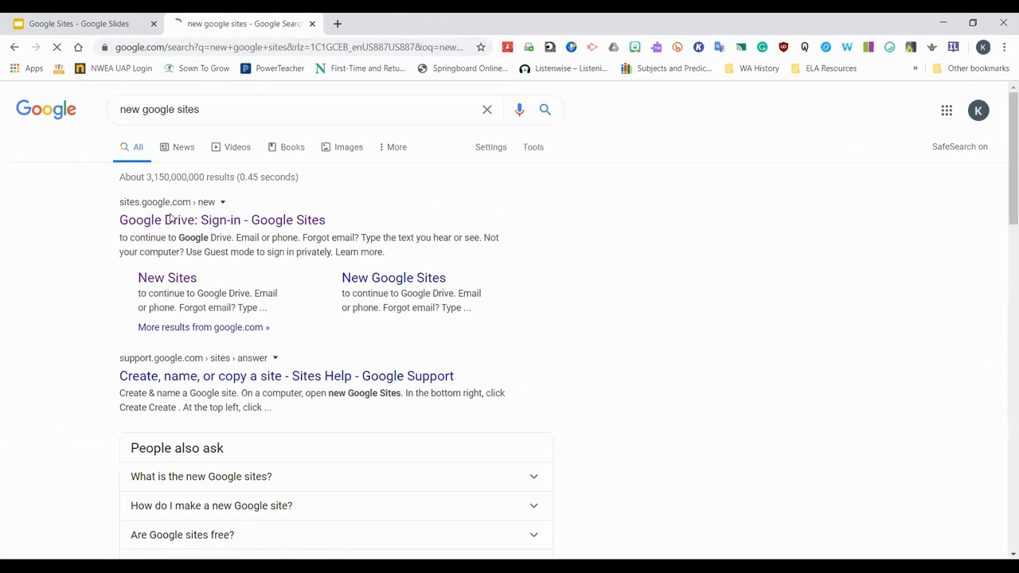
{"action": "scroll", "coordinate": [350, 267], "scroll_direction": "down", "scroll_amount": 3}
{"action": "scroll", "coordinate": [170, 198], "scroll_direction": "up", "scroll_amount": 2}
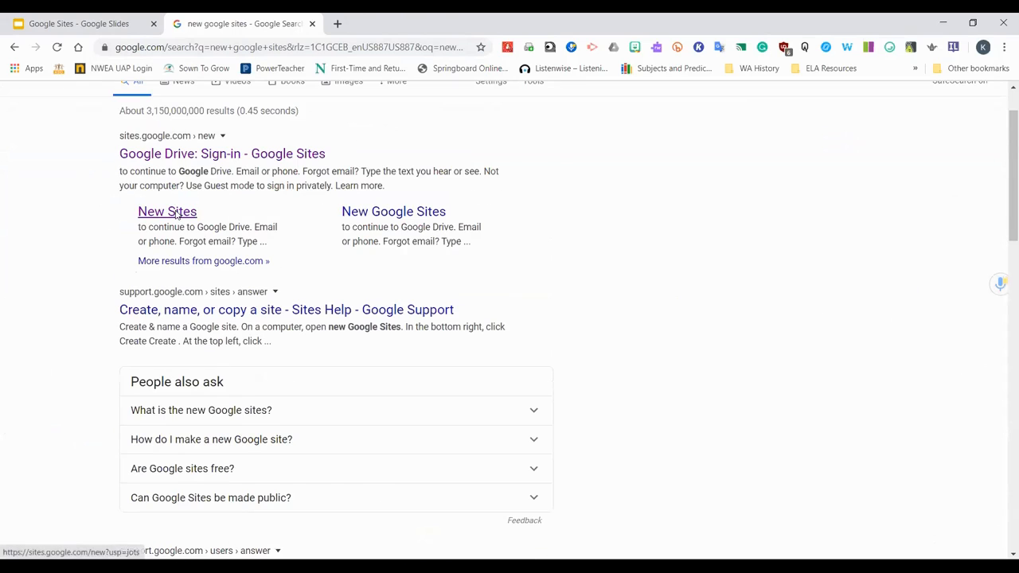
{"action": "left_click", "coordinate": [177, 213]}
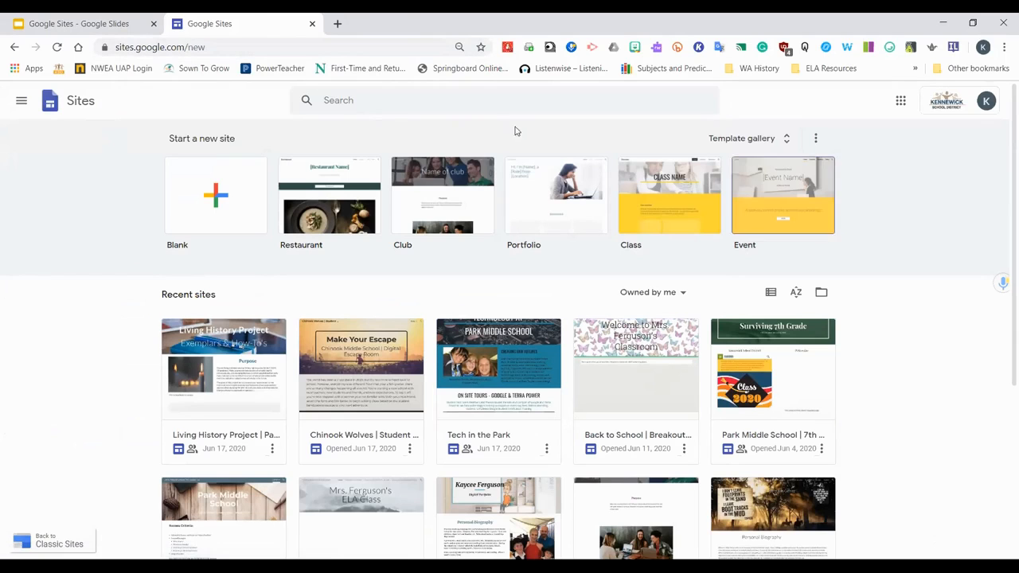
Open the Sites app and create a new site in new Sites
{"action": "scroll", "coordinate": [884, 396], "scroll_direction": "down", "scroll_amount": 1}
{"action": "scroll", "coordinate": [884, 396], "scroll_direction": "up", "scroll_amount": 1}
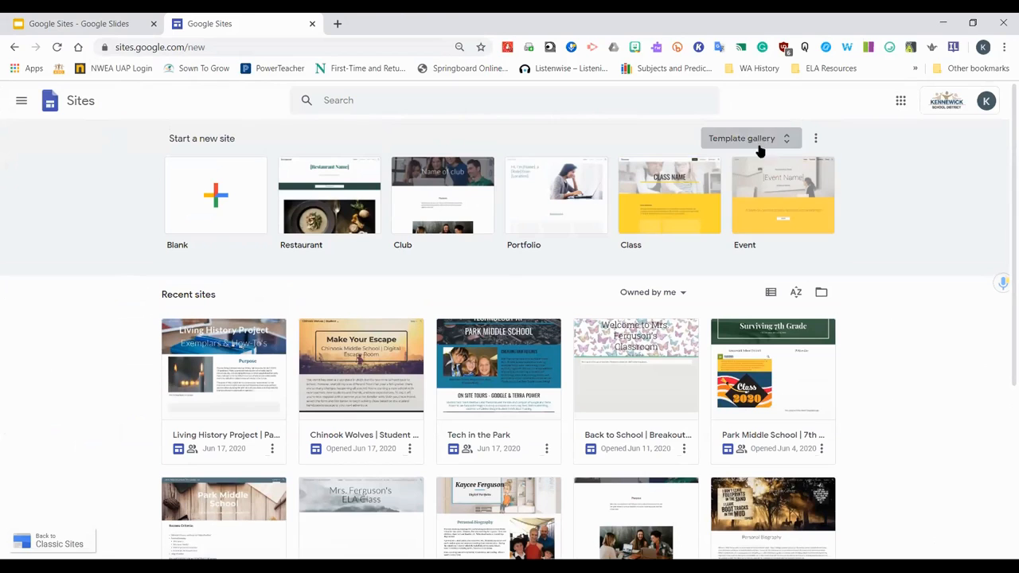
{"action": "left_click", "coordinate": [900, 101]}
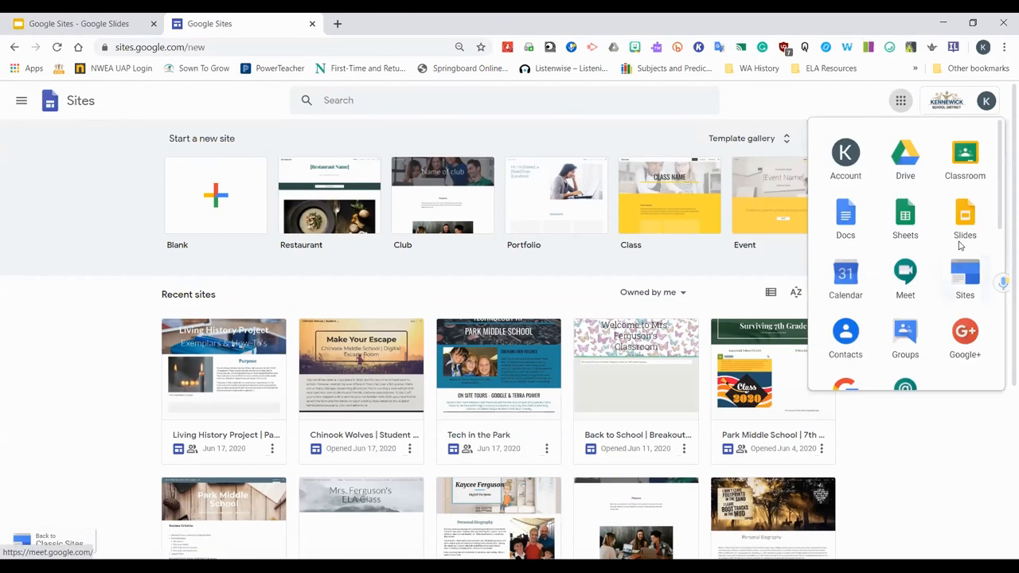
{"action": "left_click", "coordinate": [966, 276]}
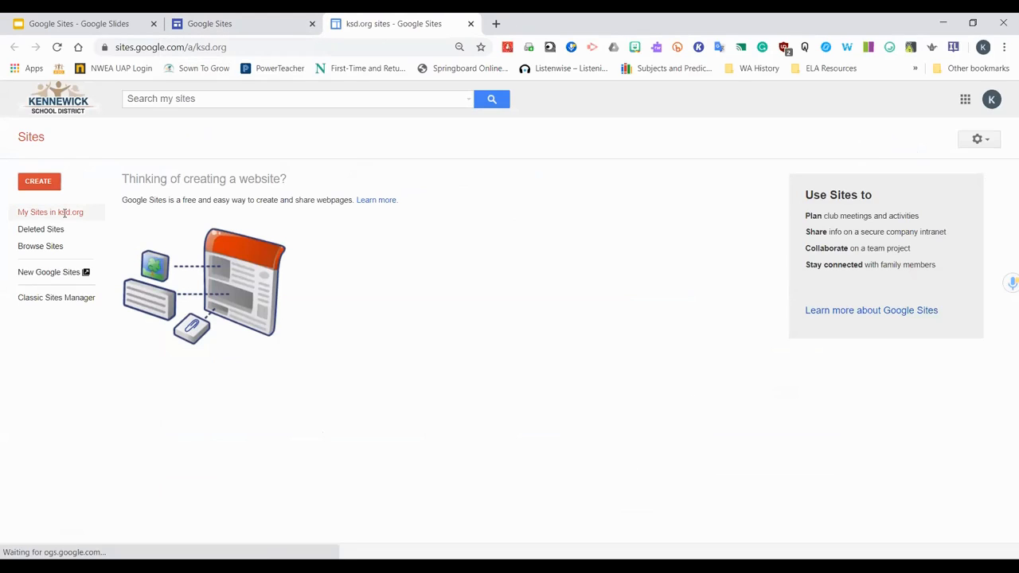
{"action": "left_click", "coordinate": [42, 182]}
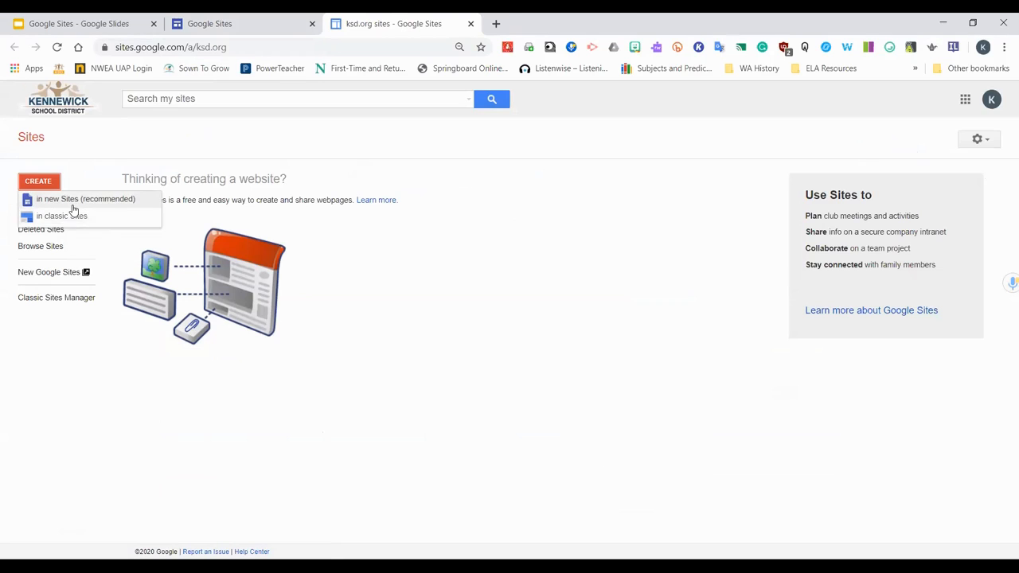
{"action": "left_click", "coordinate": [73, 206]}
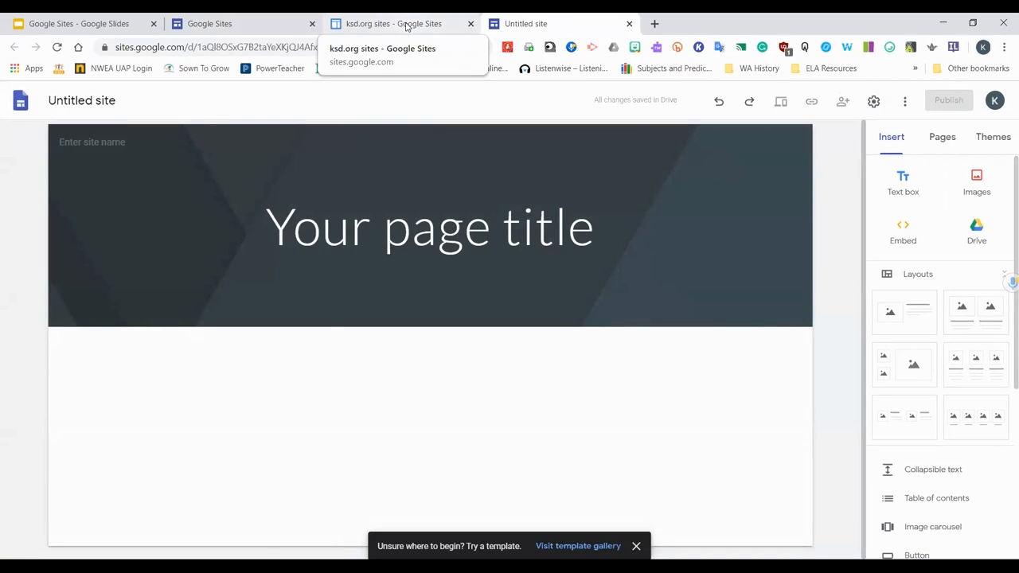
Close the extra Sites tabs, keeping the new untitled site open
{"action": "left_click", "coordinate": [406, 26]}
{"action": "left_click", "coordinate": [602, 21]}
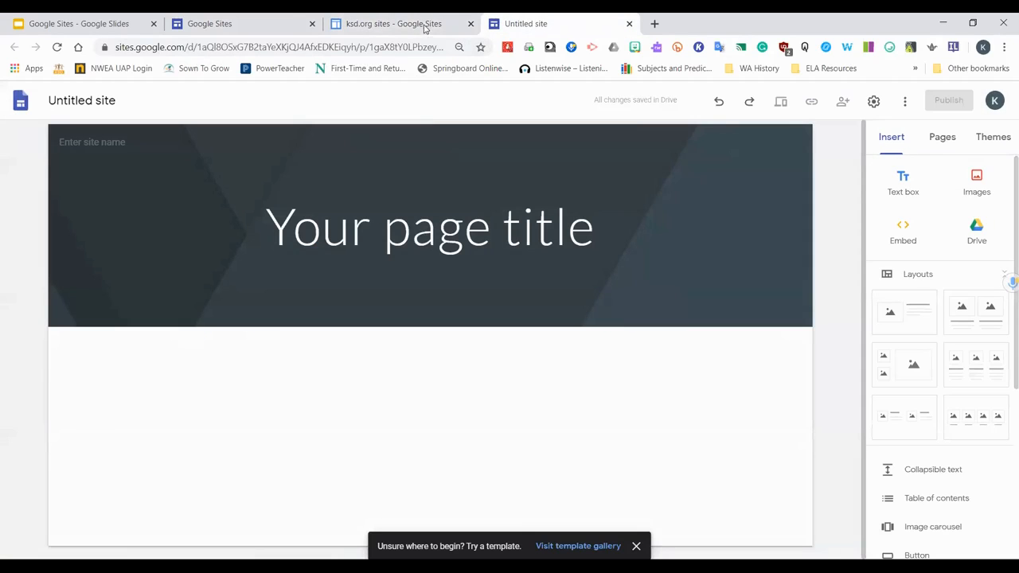
{"action": "left_click", "coordinate": [472, 24]}
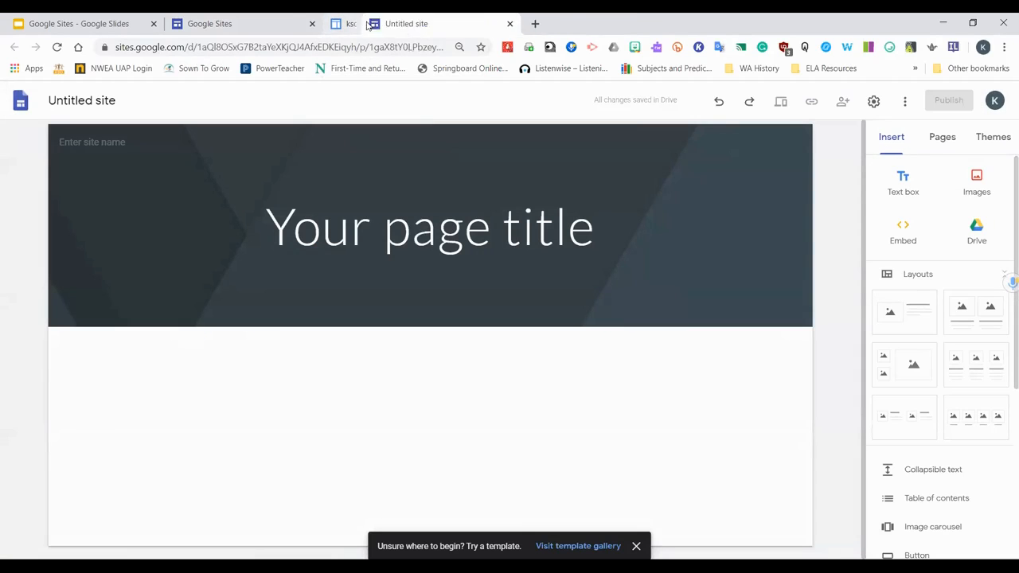
{"action": "left_click", "coordinate": [313, 24]}
Replace the page title with "Mrs. Ferguson's Class"
{"action": "mouse_move", "coordinate": [557, 328]}
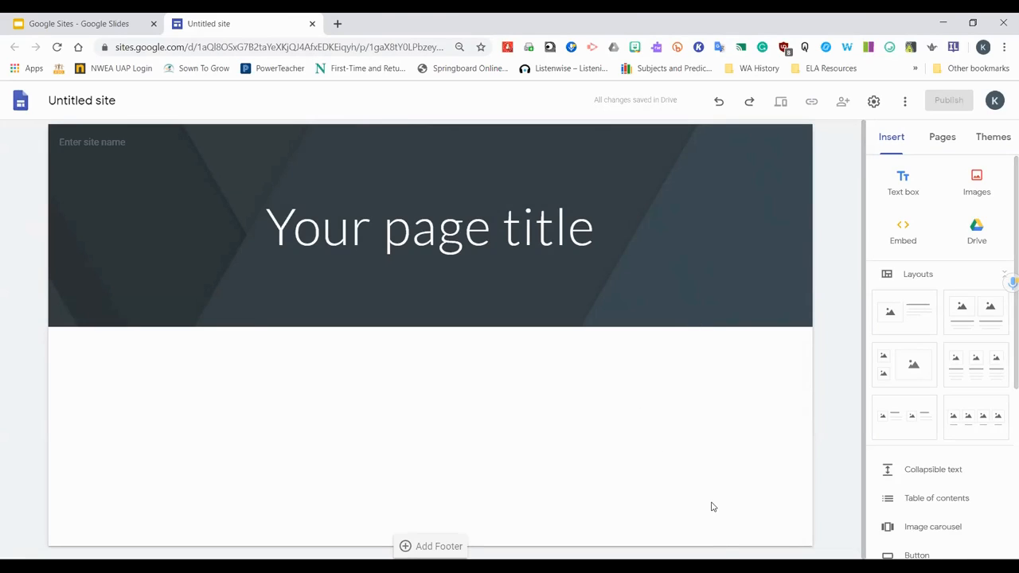
{"action": "left_click", "coordinate": [511, 235]}
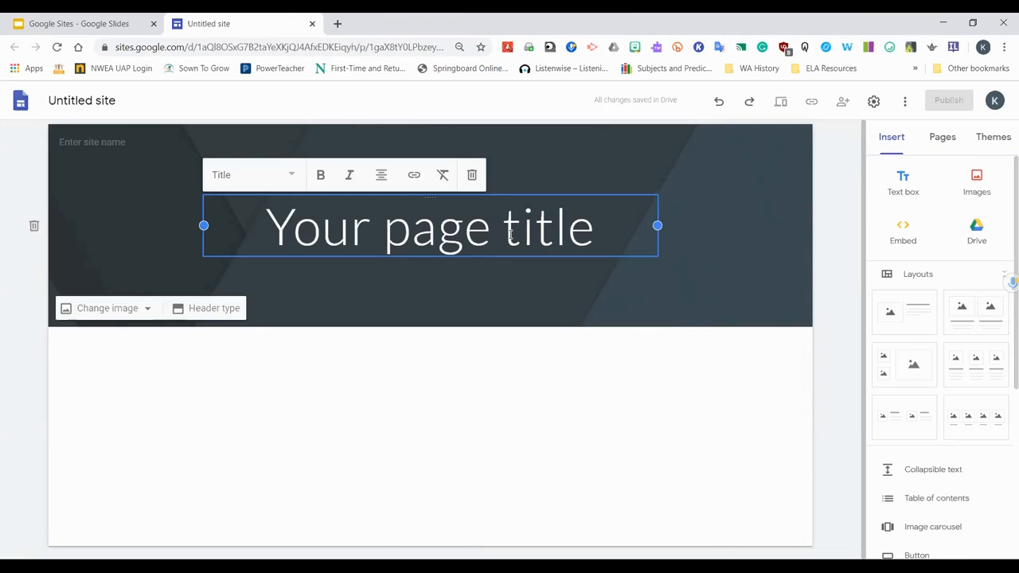
{"action": "key", "text": "ctrl+a"}
{"action": "type", "text": "MR"}
{"action": "key", "text": "BackSpace"}
{"action": "type", "text": "rs. Fergus"}
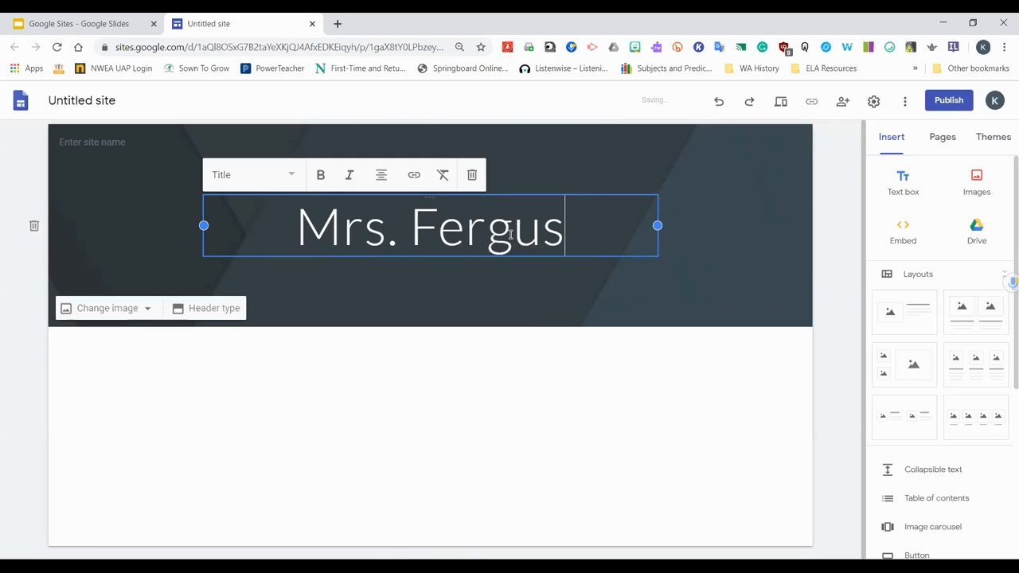
{"action": "type", "text": "on's Class"}
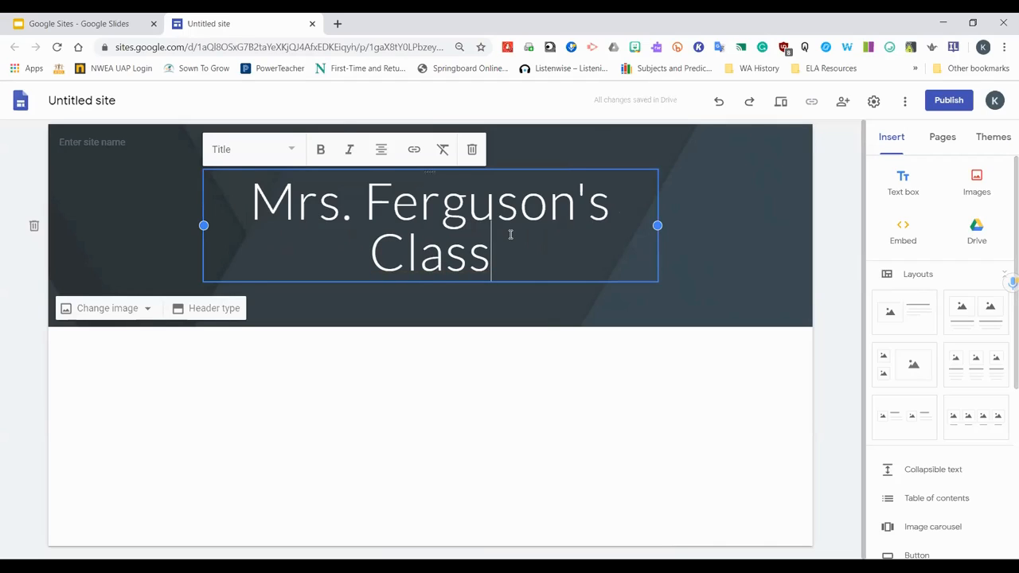
Add the subtitle "Fabulously Fun Adventures" under the title and center-align it
{"action": "key", "text": "Return"}
{"action": "type", "text": "Fabt"}
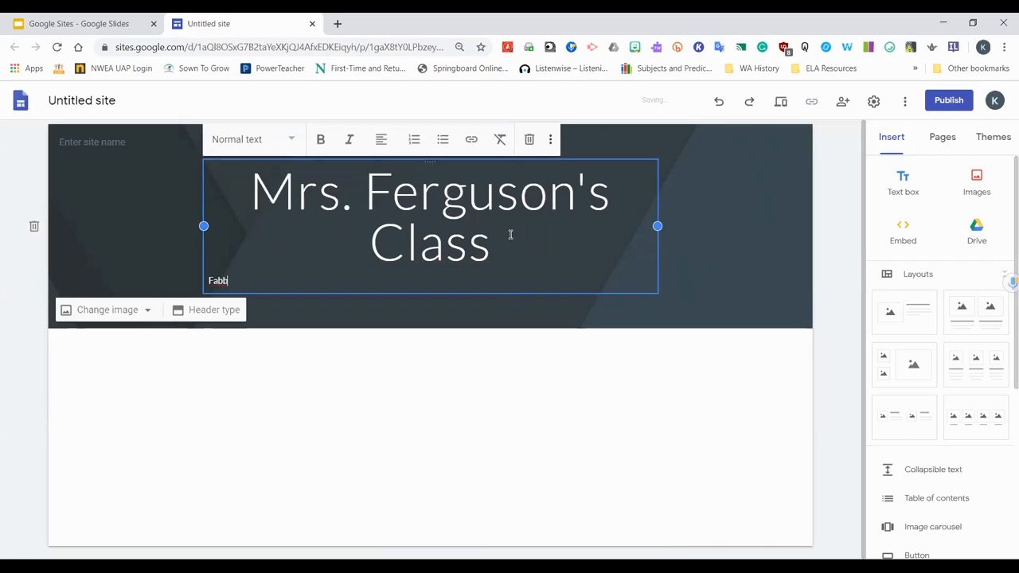
{"action": "key", "text": "BackSpace"}
{"action": "key", "text": "BackSpace"}
{"action": "key", "text": "BackSpace"}
{"action": "type", "text": "ulously FUn Adventures"}
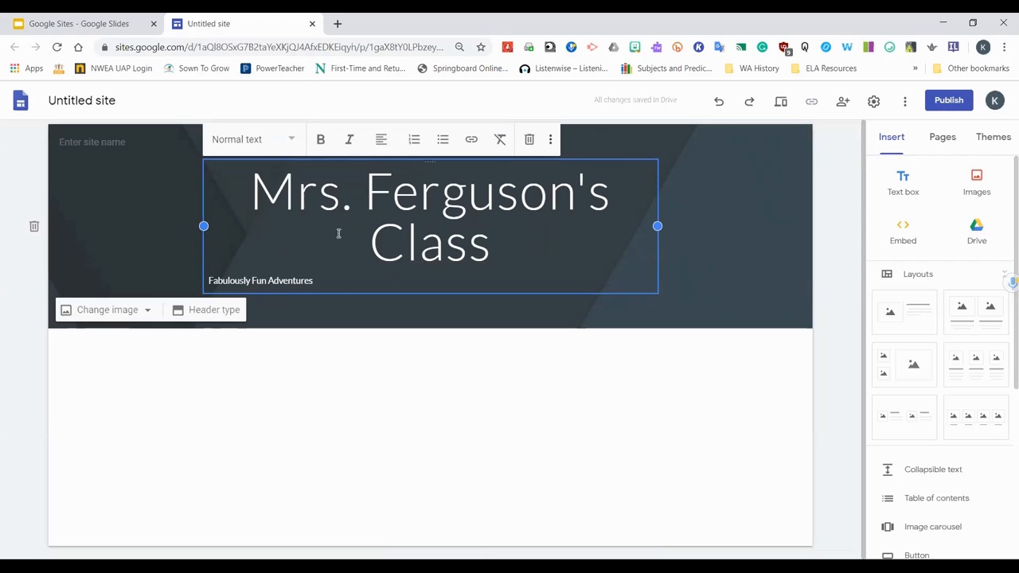
{"action": "left_click", "coordinate": [382, 141]}
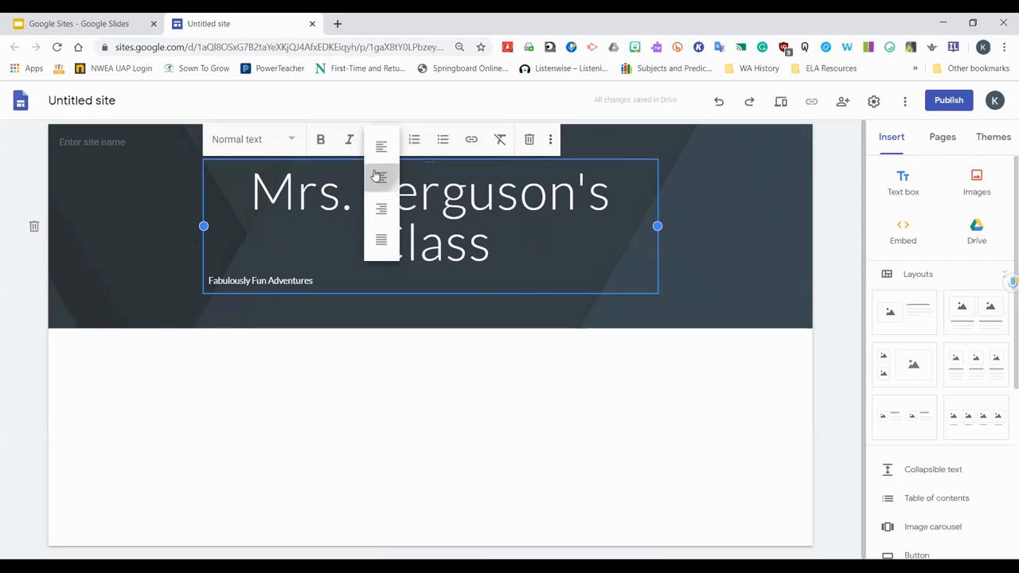
{"action": "left_click", "coordinate": [380, 176]}
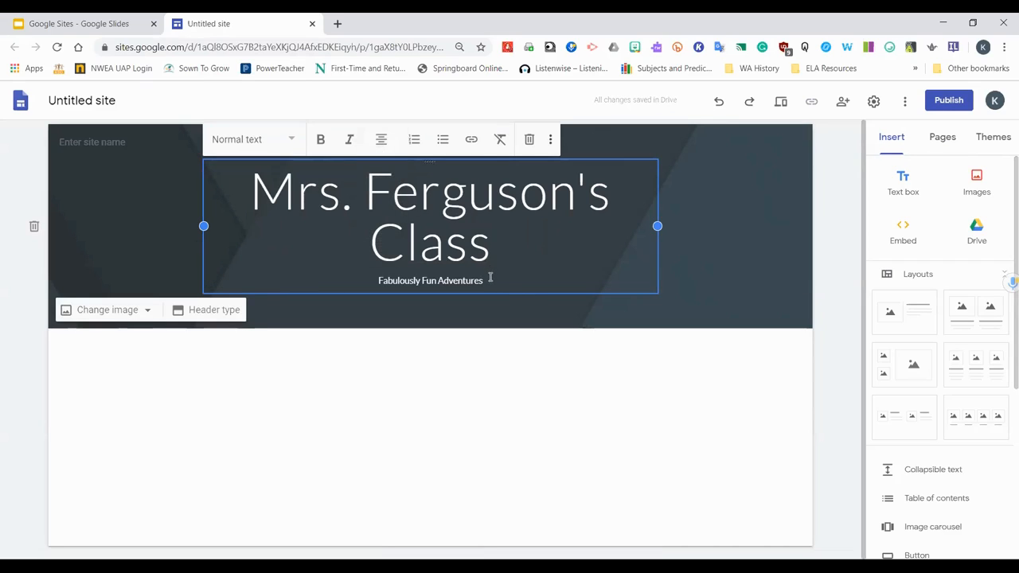
{"action": "left_click_drag", "start_coordinate": [486, 278], "coordinate": [372, 278]}
{"action": "left_click", "coordinate": [523, 311]}
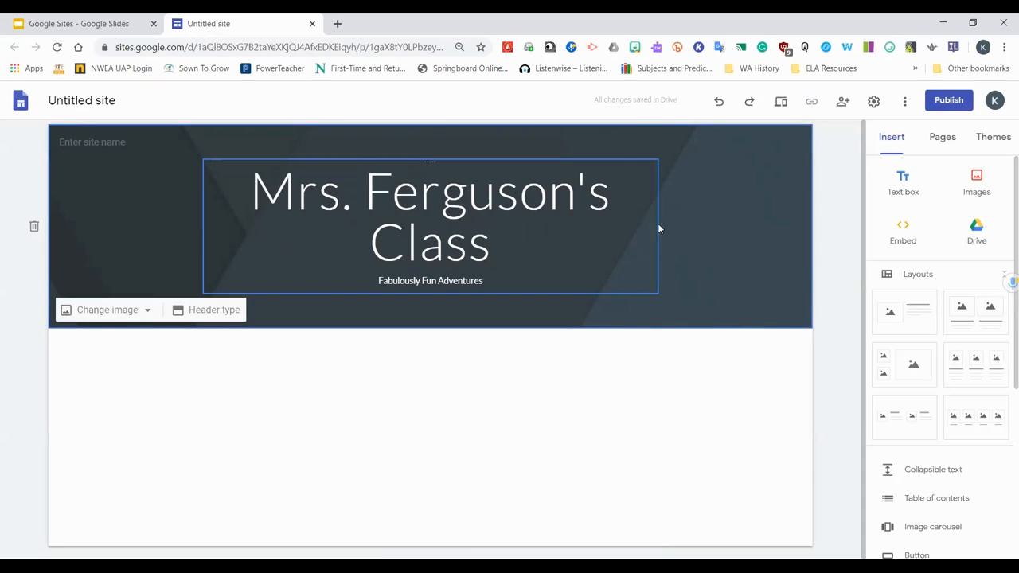
Open the Sites app from the apps launcher in a new tab
{"action": "left_click", "coordinate": [75, 23]}
{"action": "left_click", "coordinate": [230, 17]}
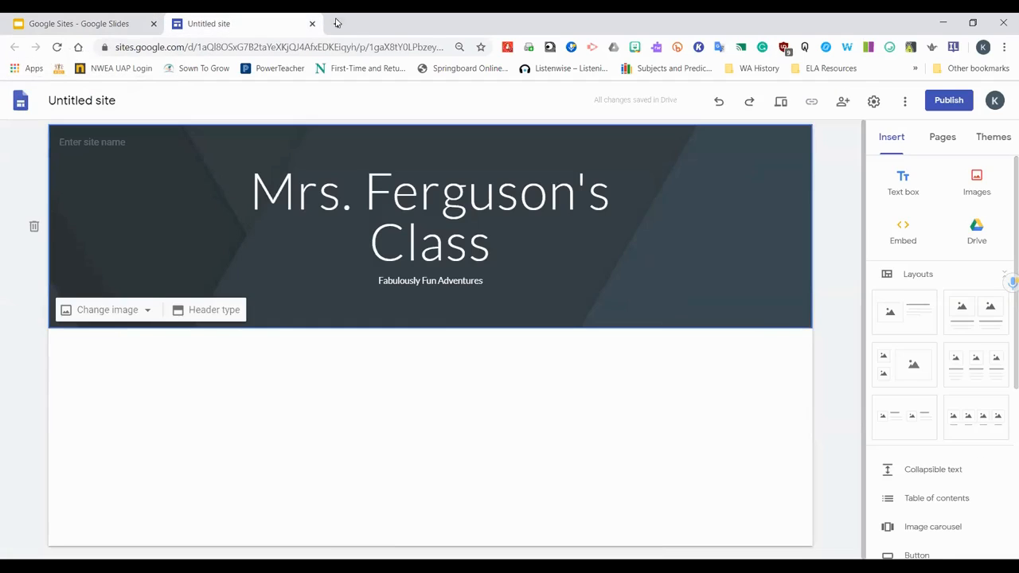
{"action": "key", "text": "ctrl+t"}
{"action": "left_click", "coordinate": [966, 102]}
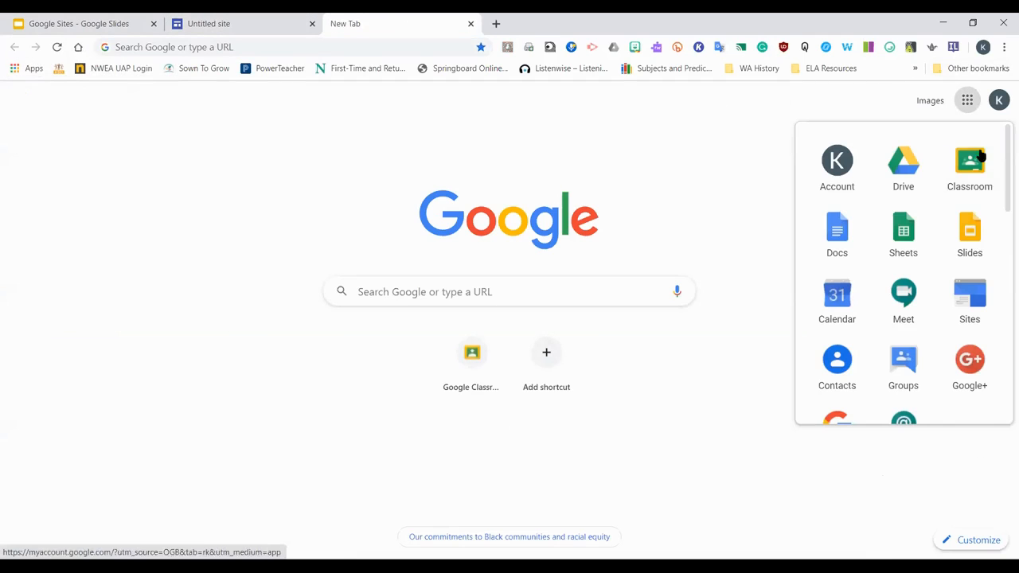
{"action": "left_click", "coordinate": [968, 303]}
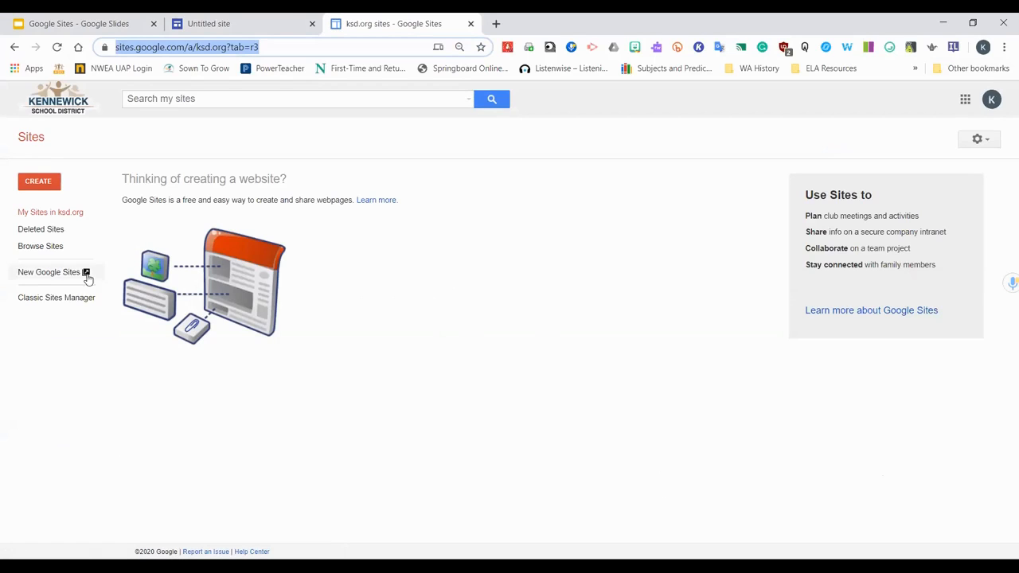
Open New Google Sites, view the template gallery, and go back
{"action": "left_click", "coordinate": [50, 272]}
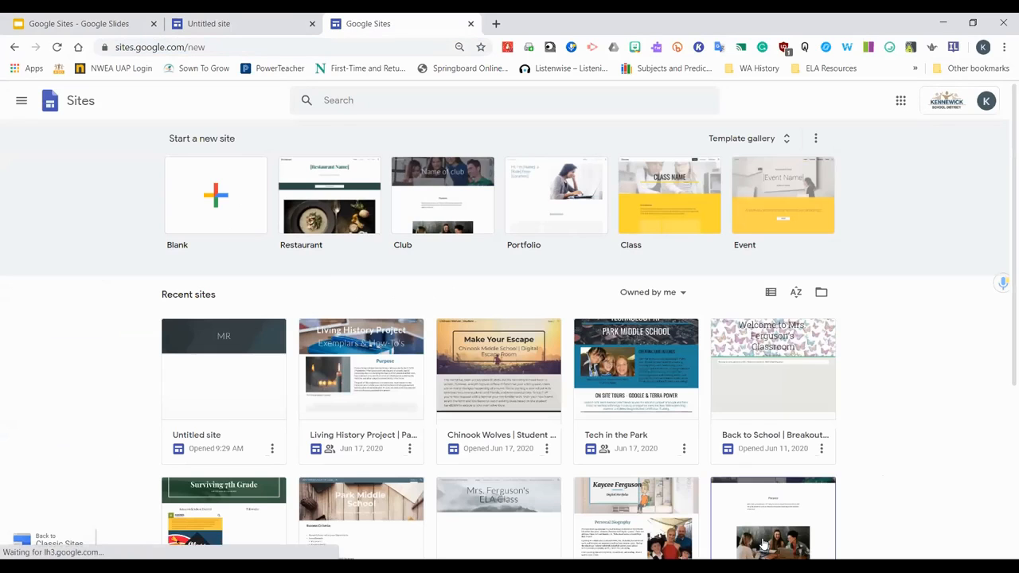
{"action": "left_click", "coordinate": [776, 142]}
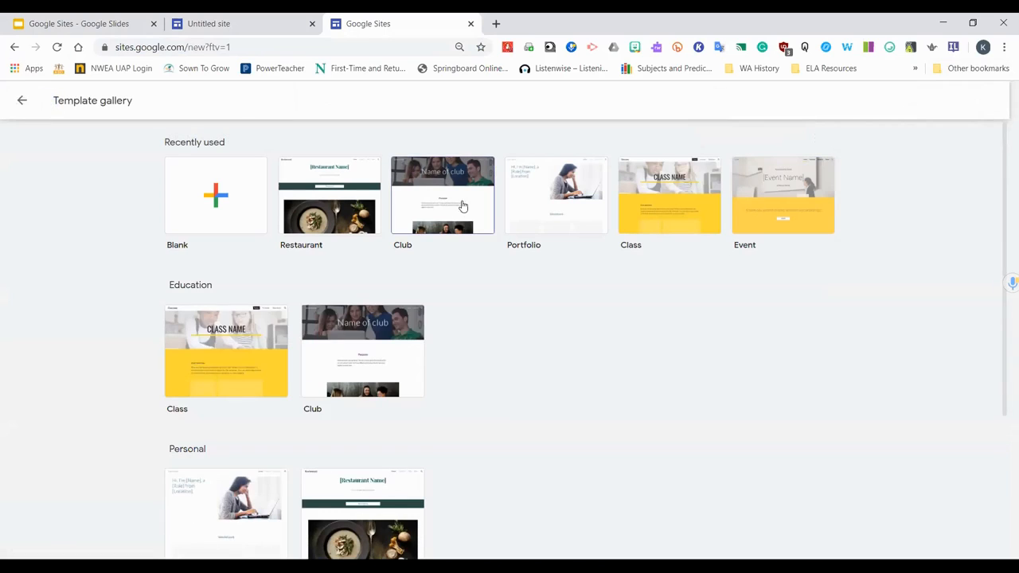
{"action": "left_click", "coordinate": [15, 47]}
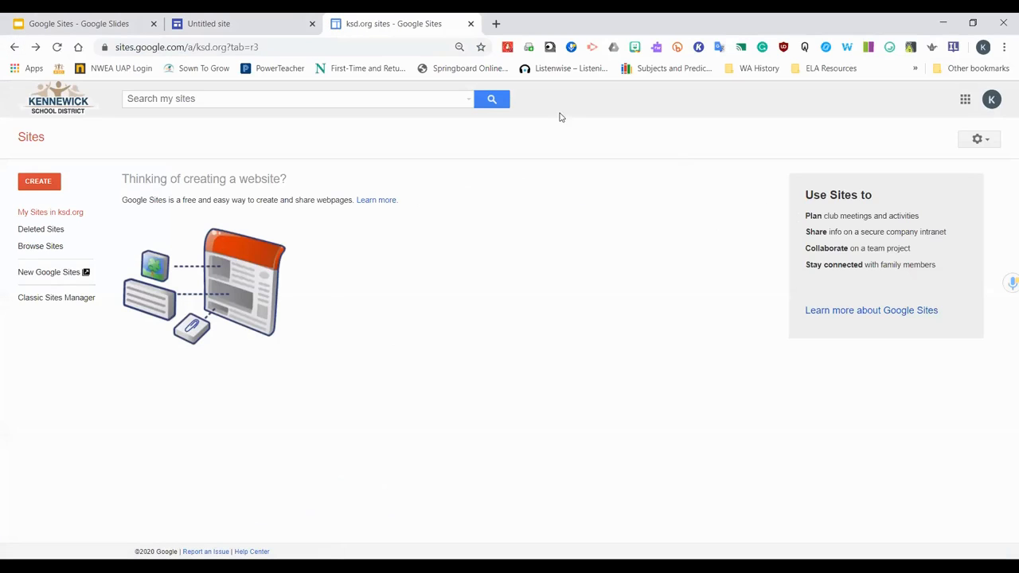
Open New Google Sites and browse the list of recent sites
{"action": "left_click", "coordinate": [36, 272]}
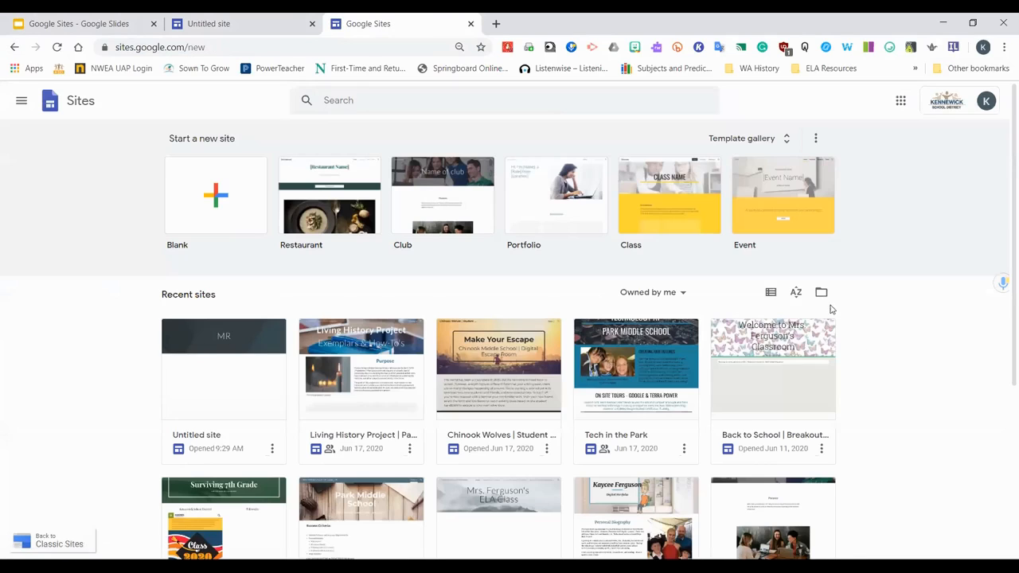
{"action": "scroll", "coordinate": [653, 296], "scroll_direction": "down", "scroll_amount": 2}
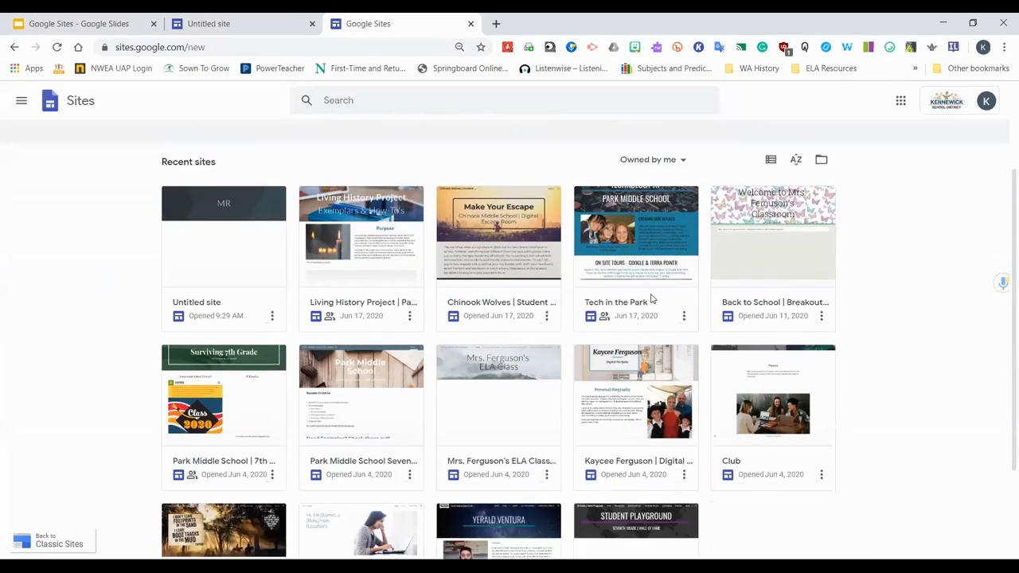
{"action": "scroll", "coordinate": [652, 300], "scroll_direction": "down", "scroll_amount": 1}
{"action": "scroll", "coordinate": [653, 302], "scroll_direction": "up", "scroll_amount": 3}
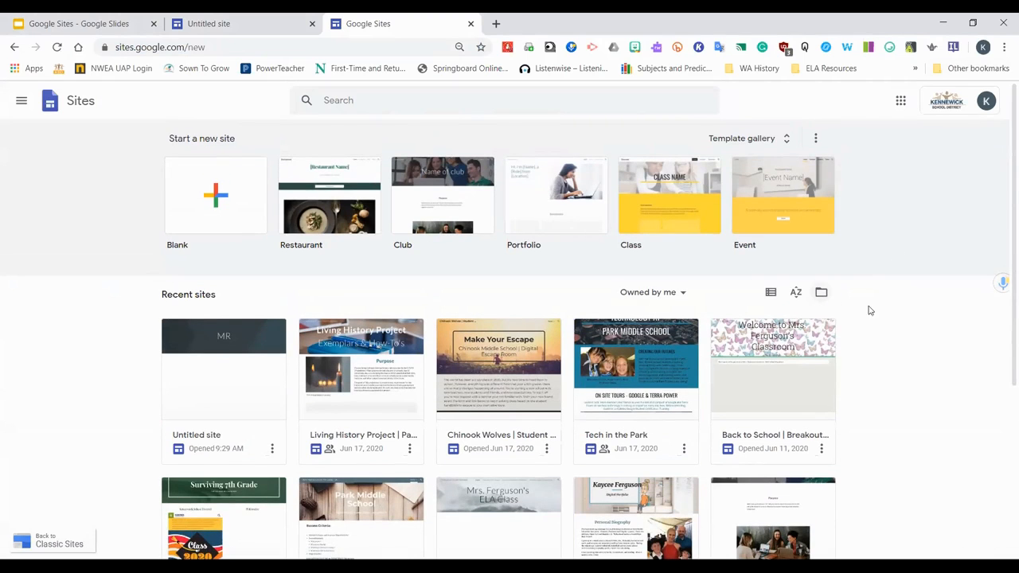
Filter the recent sites to those owned by anyone and scroll through them
{"action": "left_click", "coordinate": [679, 293]}
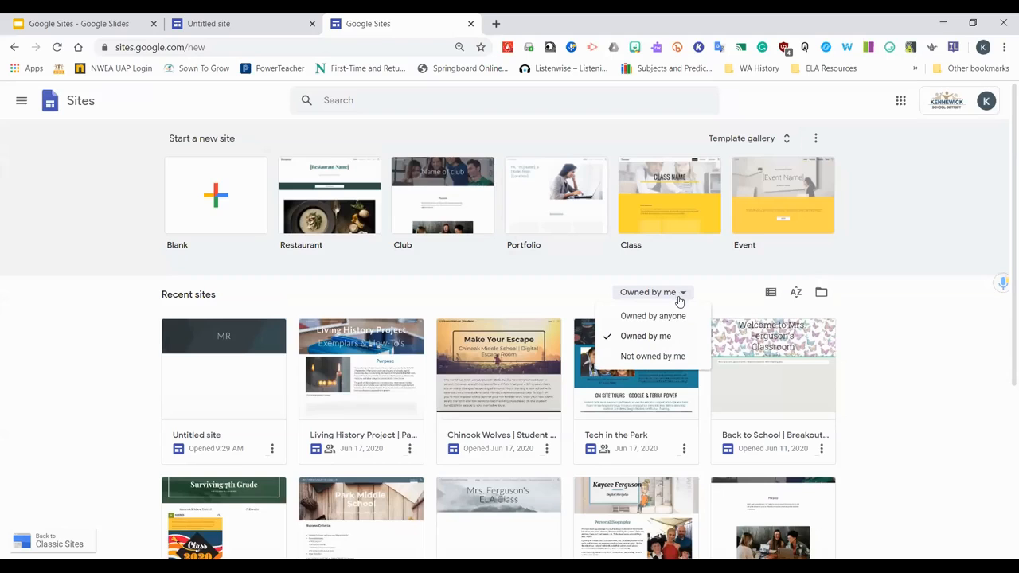
{"action": "left_click", "coordinate": [674, 316]}
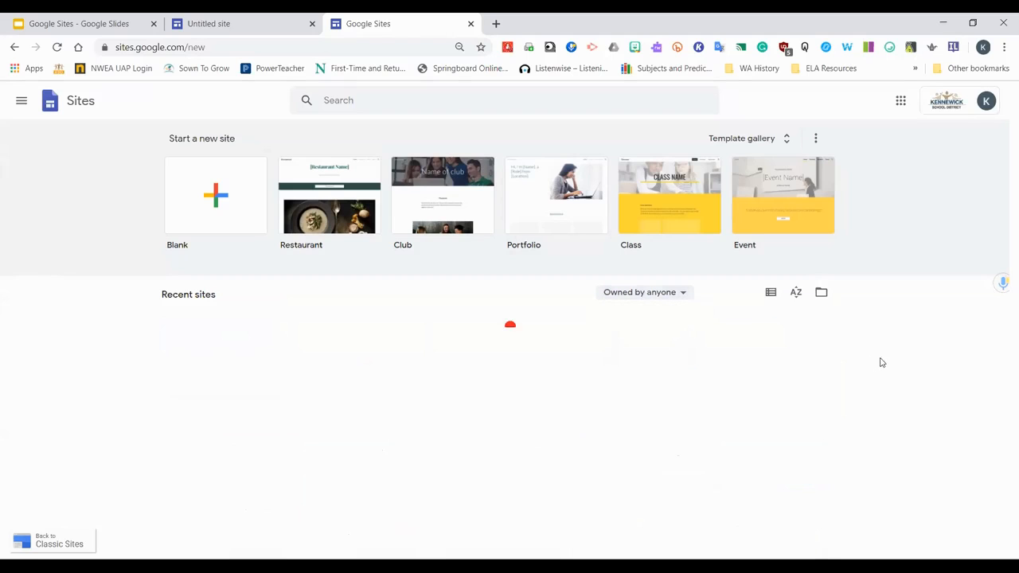
{"action": "scroll", "coordinate": [752, 382], "scroll_direction": "down", "scroll_amount": 10}
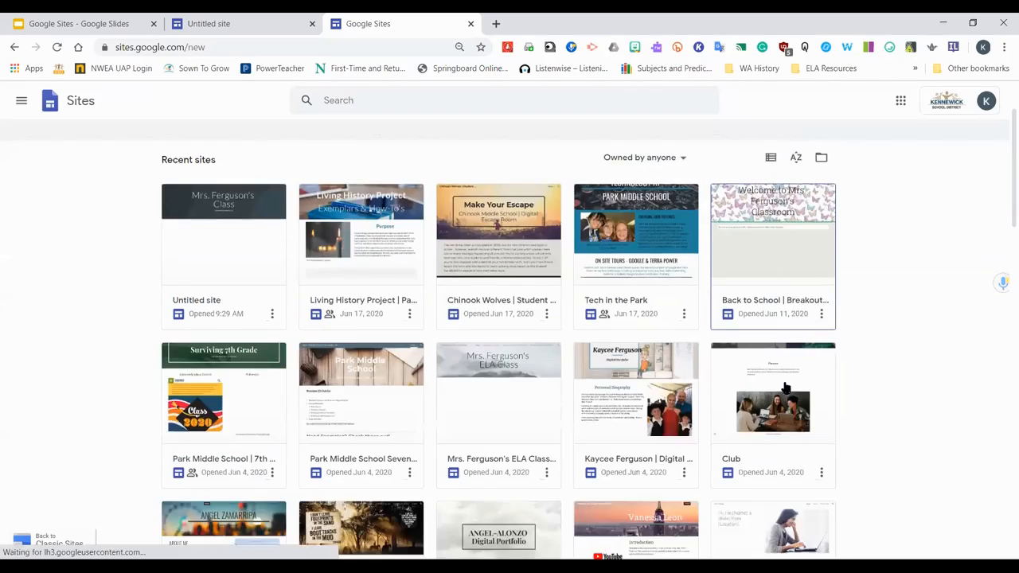
{"action": "scroll", "coordinate": [754, 403], "scroll_direction": "down", "scroll_amount": 6}
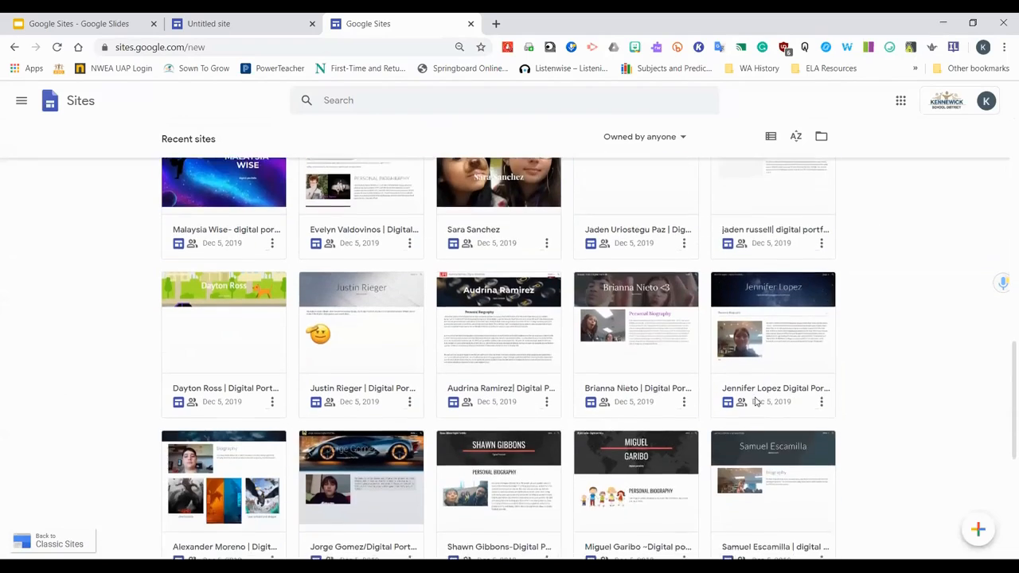
{"action": "scroll", "coordinate": [752, 405], "scroll_direction": "up", "scroll_amount": 4}
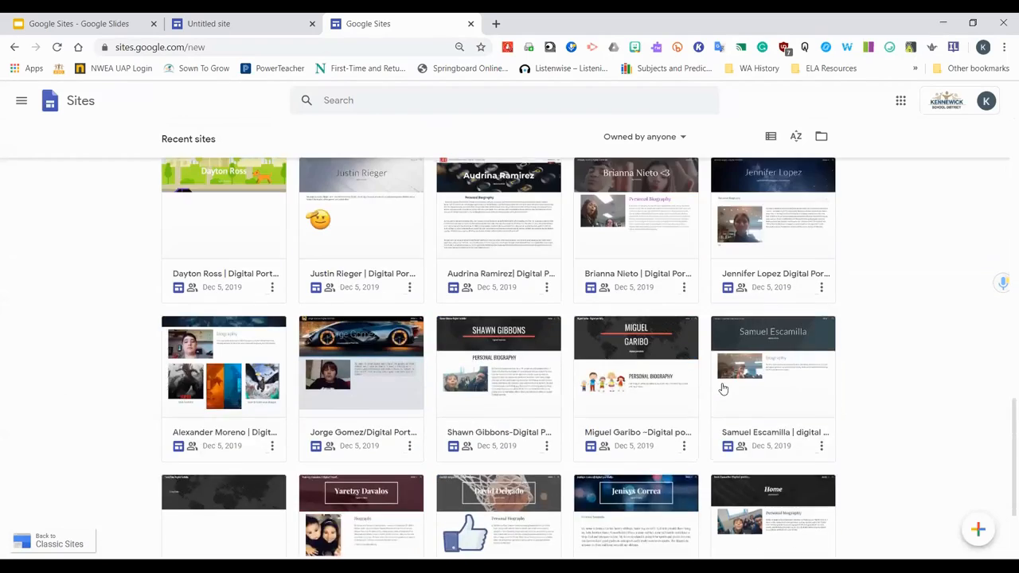
{"action": "scroll", "coordinate": [720, 392], "scroll_direction": "down", "scroll_amount": 5}
{"action": "scroll", "coordinate": [719, 392], "scroll_direction": "down", "scroll_amount": 6}
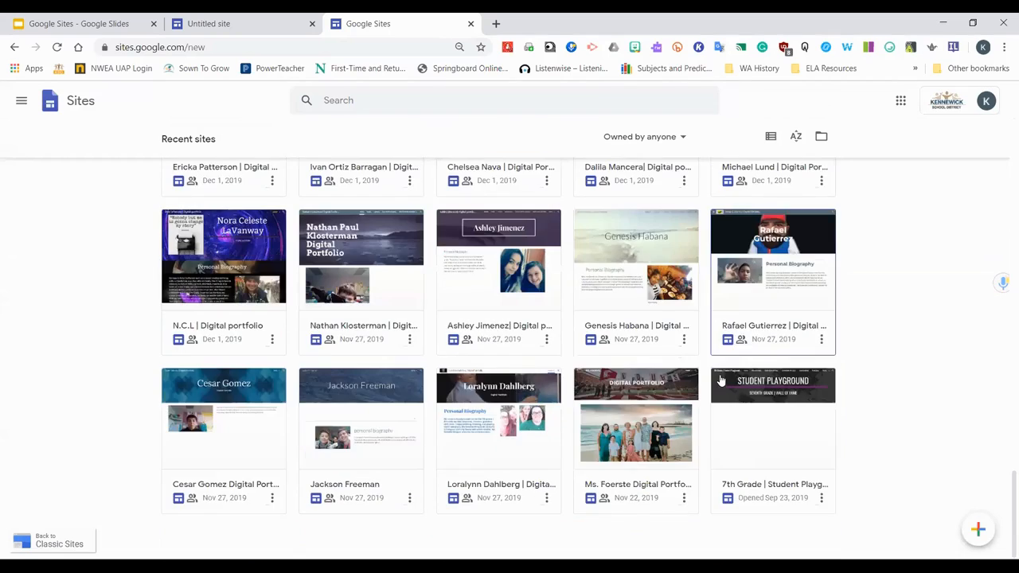
{"action": "scroll", "coordinate": [720, 382], "scroll_direction": "up", "scroll_amount": 6}
{"action": "scroll", "coordinate": [720, 379], "scroll_direction": "up", "scroll_amount": 15}
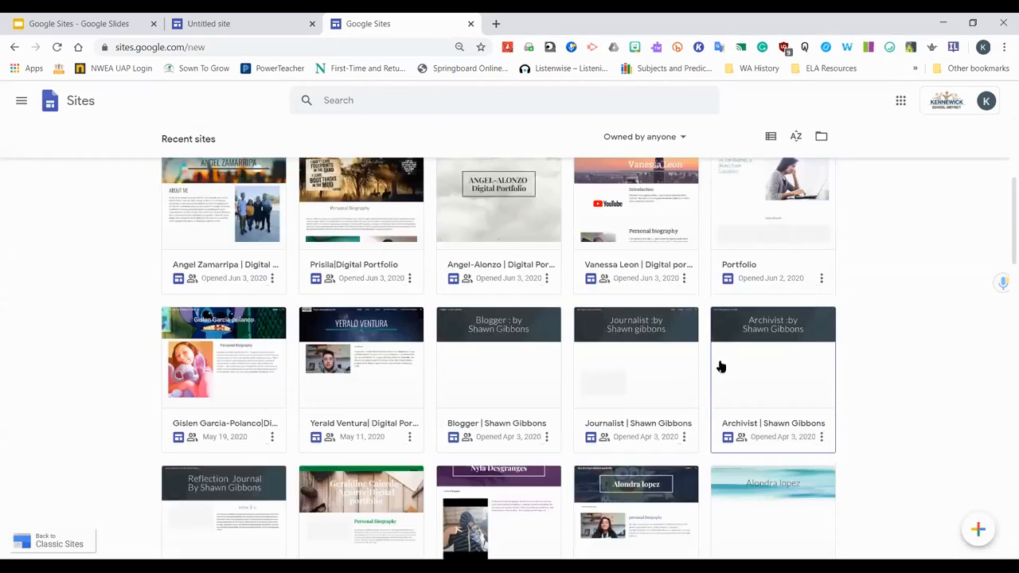
Filter the recent sites to those not owned by me, browse them, and switch the filter back to owned by me
{"action": "left_click", "coordinate": [674, 296]}
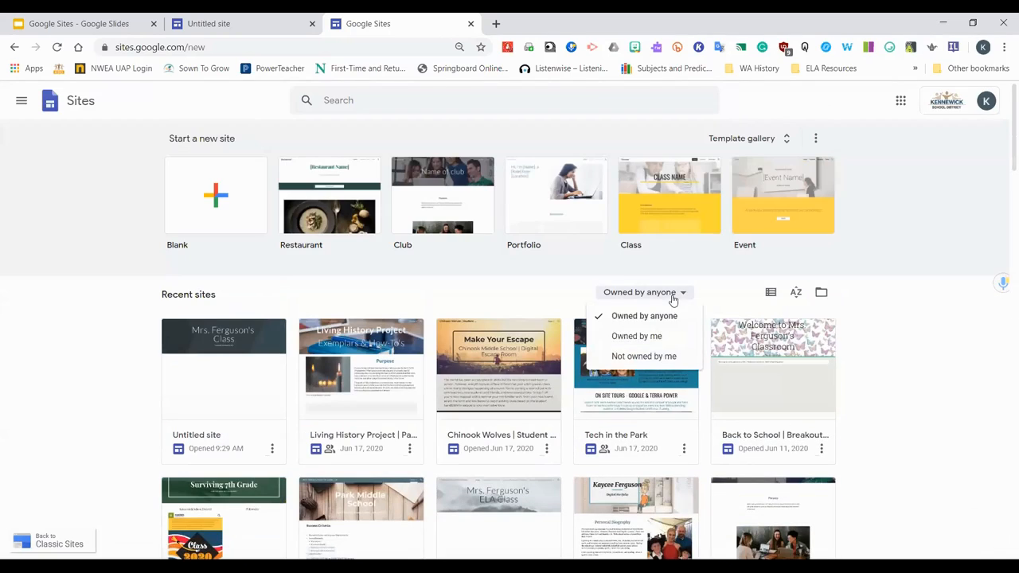
{"action": "left_click", "coordinate": [643, 356]}
{"action": "scroll", "coordinate": [745, 374], "scroll_direction": "down", "scroll_amount": 4}
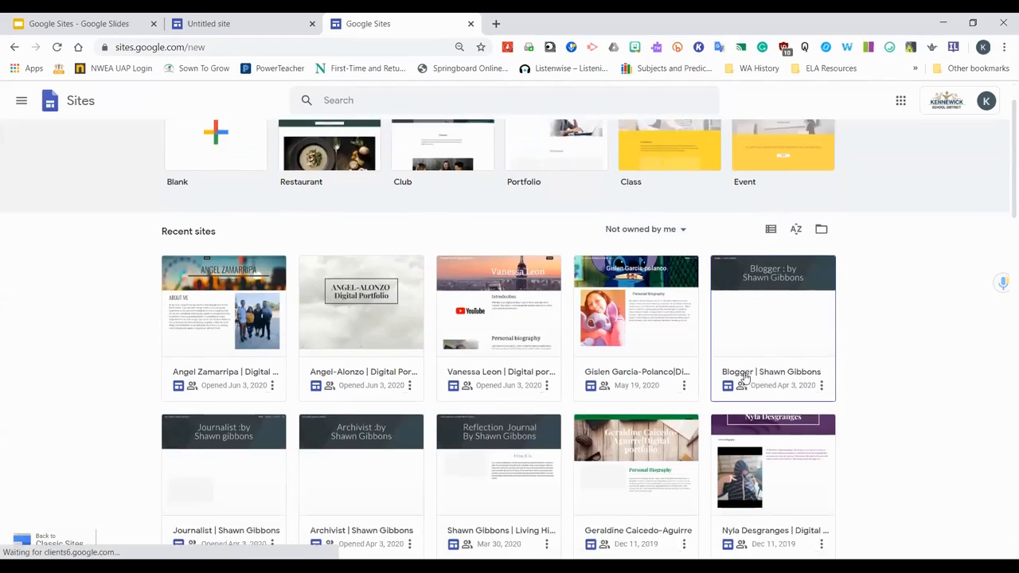
{"action": "scroll", "coordinate": [715, 368], "scroll_direction": "down", "scroll_amount": 8}
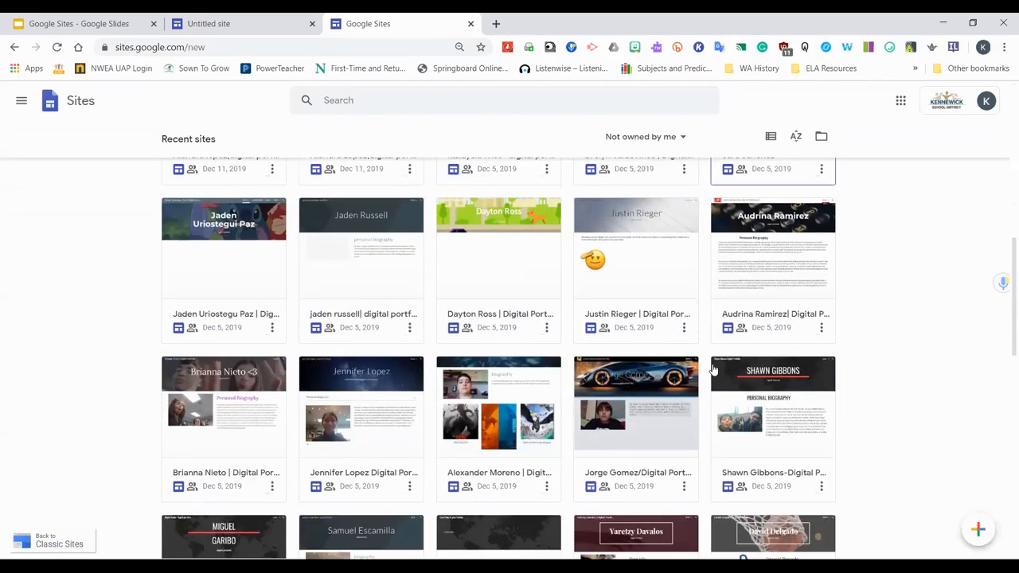
{"action": "scroll", "coordinate": [713, 369], "scroll_direction": "down", "scroll_amount": 6}
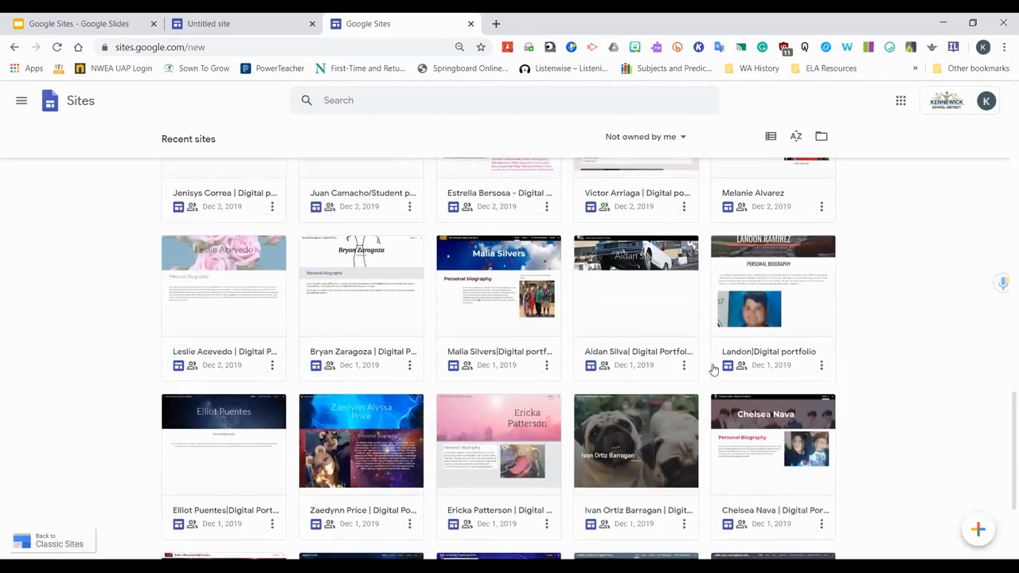
{"action": "scroll", "coordinate": [713, 369], "scroll_direction": "down", "scroll_amount": 2}
{"action": "scroll", "coordinate": [712, 366], "scroll_direction": "up", "scroll_amount": 15}
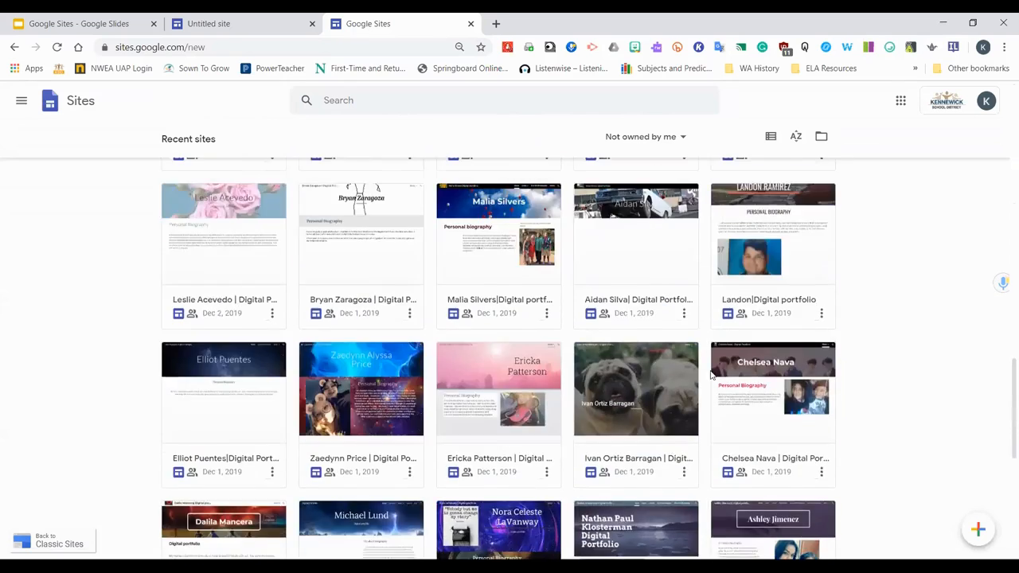
{"action": "scroll", "coordinate": [712, 363], "scroll_direction": "up", "scroll_amount": 7}
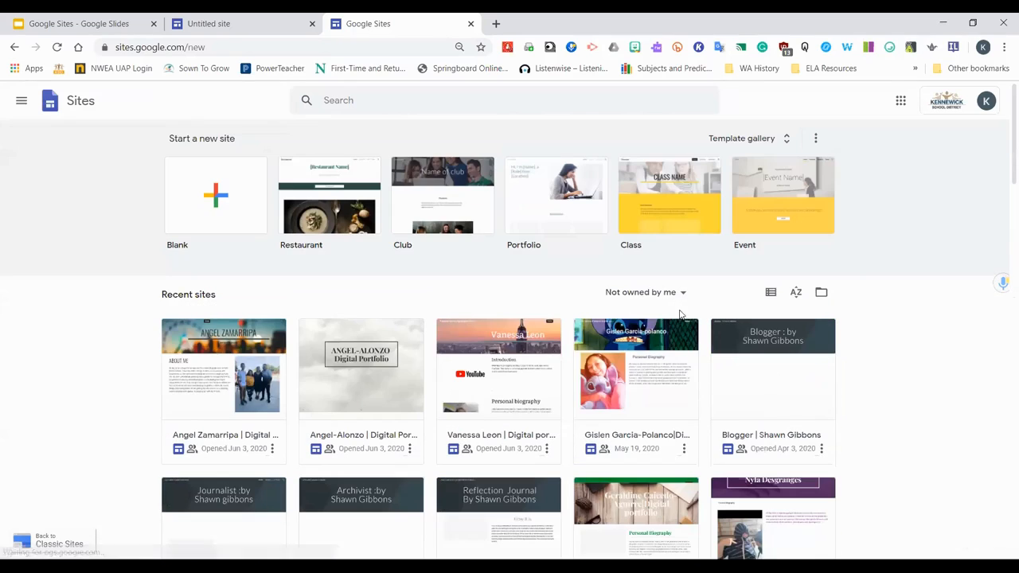
{"action": "left_click", "coordinate": [683, 297]}
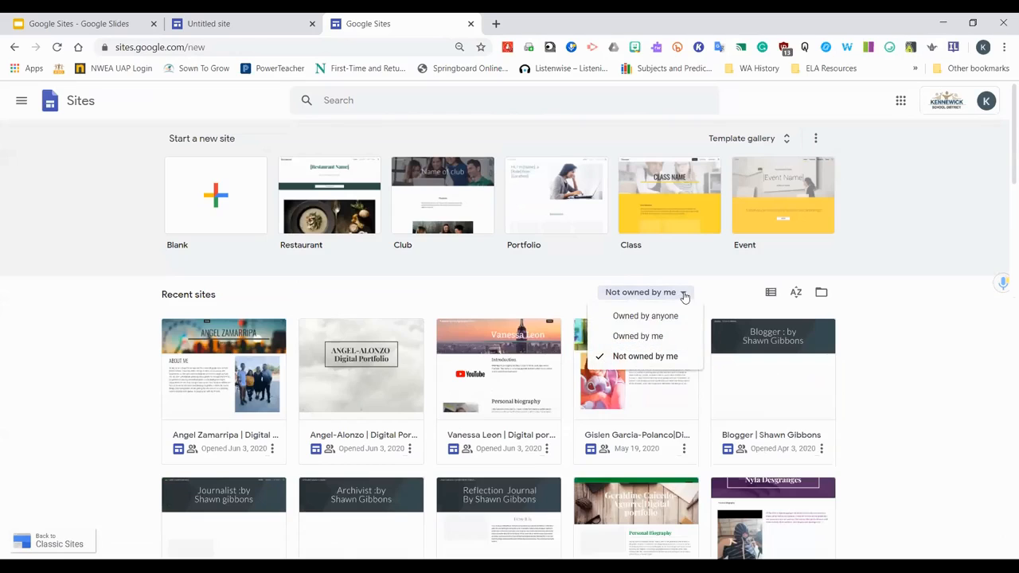
{"action": "left_click", "coordinate": [653, 337]}
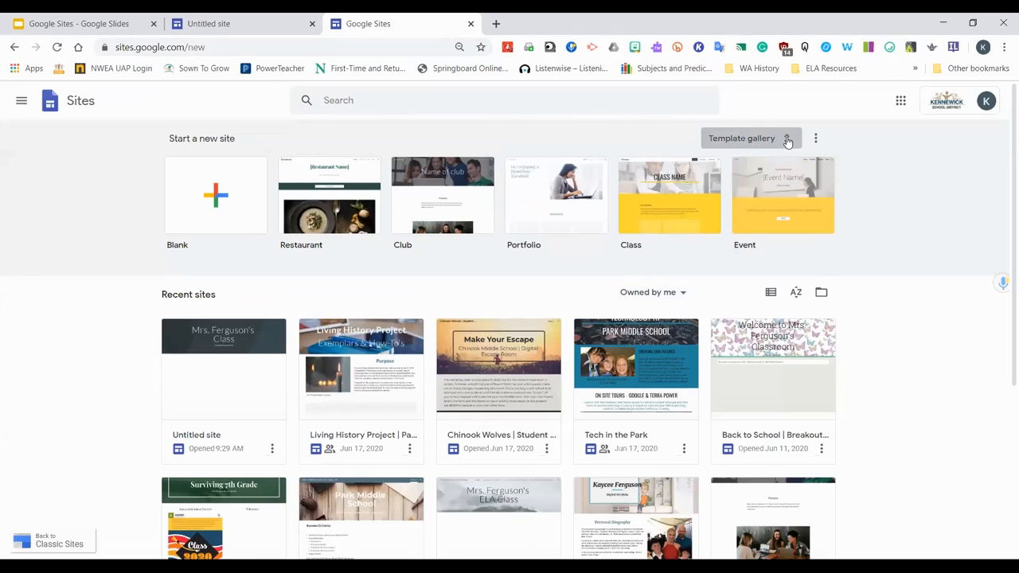
Open the template gallery and browse the Education, Personal and Work templates
{"action": "left_click", "coordinate": [788, 139]}
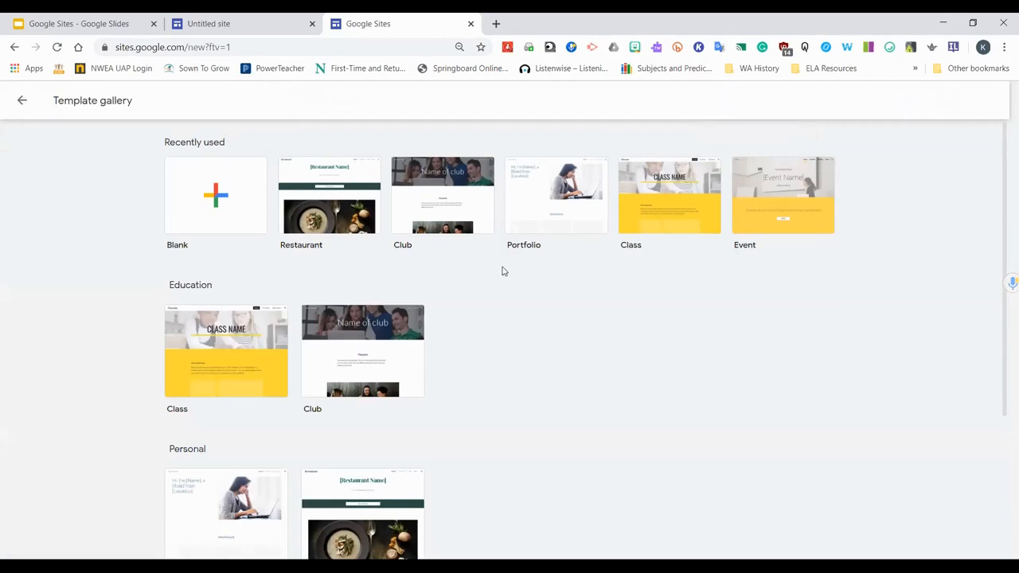
{"action": "scroll", "coordinate": [637, 244], "scroll_direction": "down", "scroll_amount": 2}
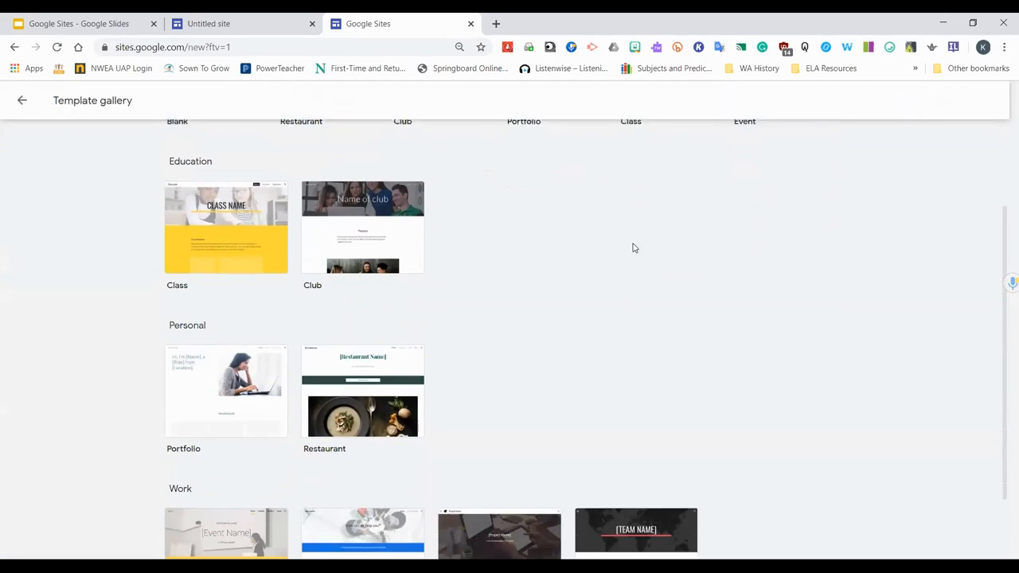
{"action": "scroll", "coordinate": [438, 312], "scroll_direction": "down", "scroll_amount": 1}
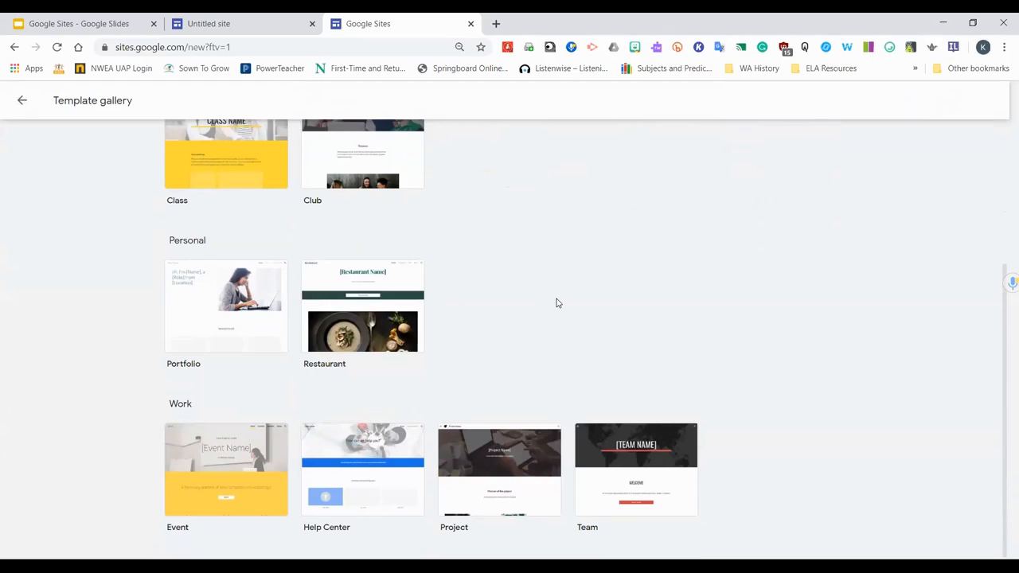
{"action": "scroll", "coordinate": [557, 302], "scroll_direction": "up", "scroll_amount": 2}
{"action": "scroll", "coordinate": [557, 304], "scroll_direction": "down", "scroll_amount": 1}
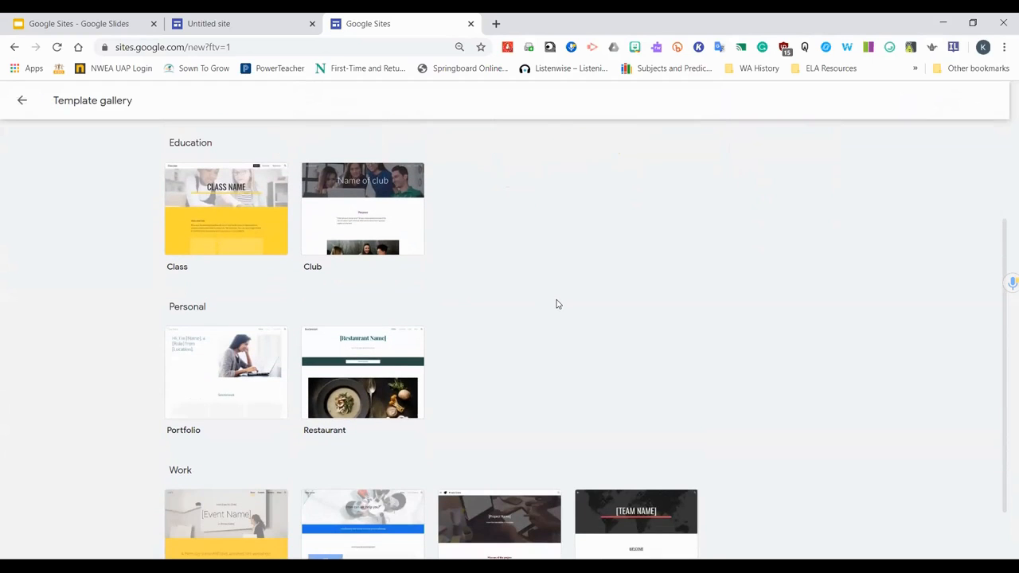
{"action": "scroll", "coordinate": [557, 304], "scroll_direction": "down", "scroll_amount": 1}
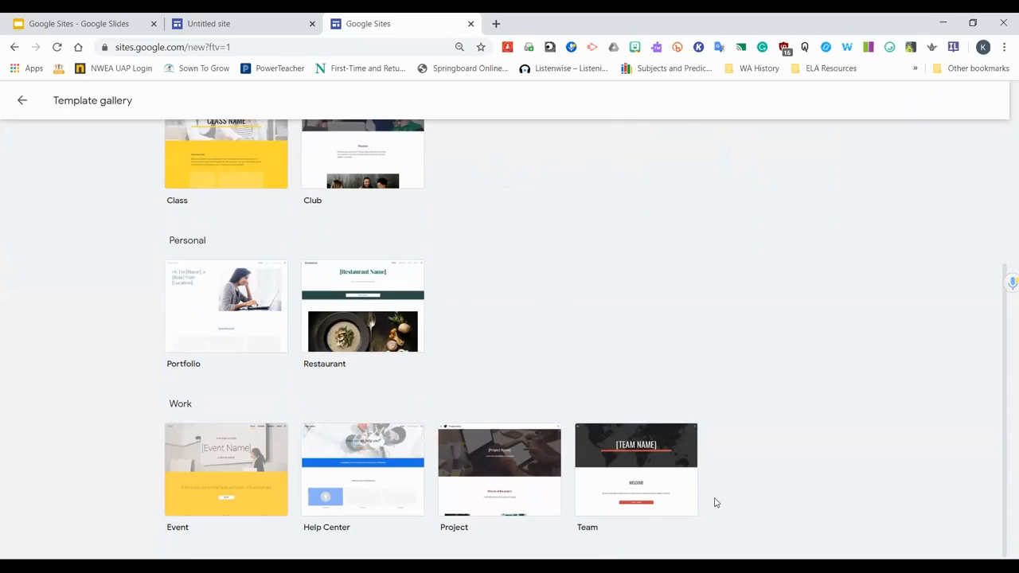
{"action": "scroll", "coordinate": [715, 502], "scroll_direction": "up", "scroll_amount": 3}
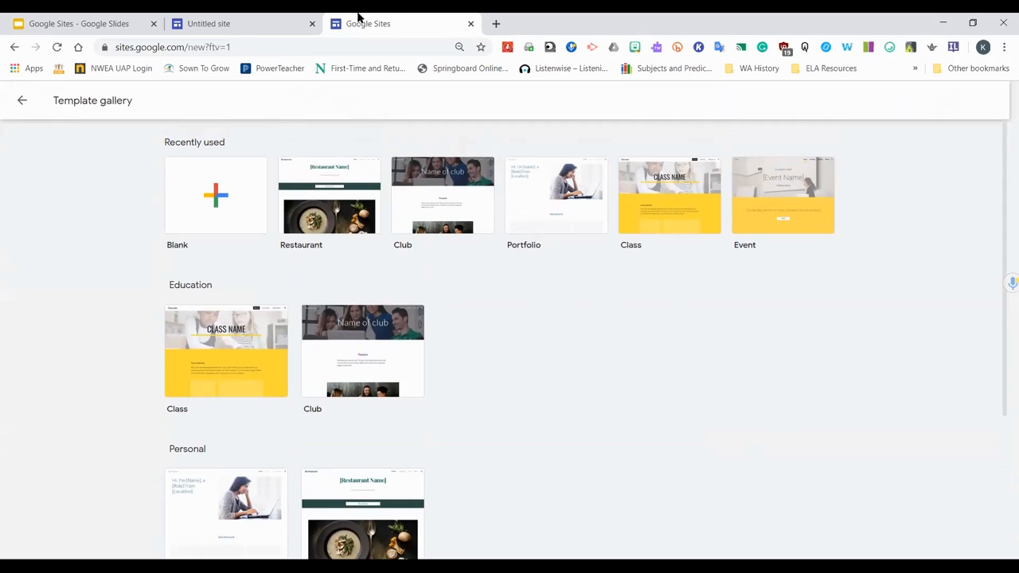
Return to the site editor and rename the site "Class Website | ELA Blocks"
{"action": "left_click", "coordinate": [237, 16]}
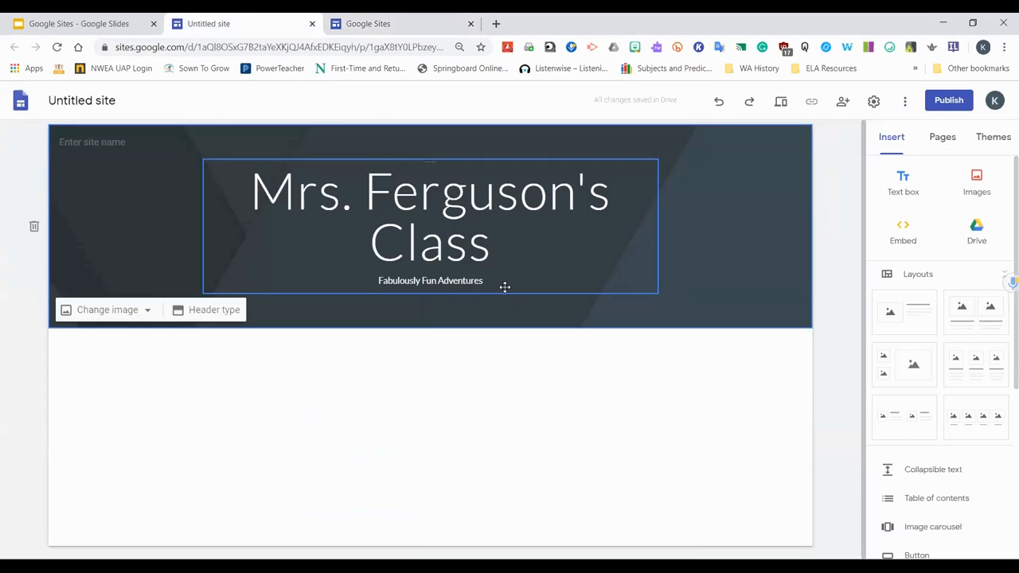
{"action": "left_click", "coordinate": [502, 241]}
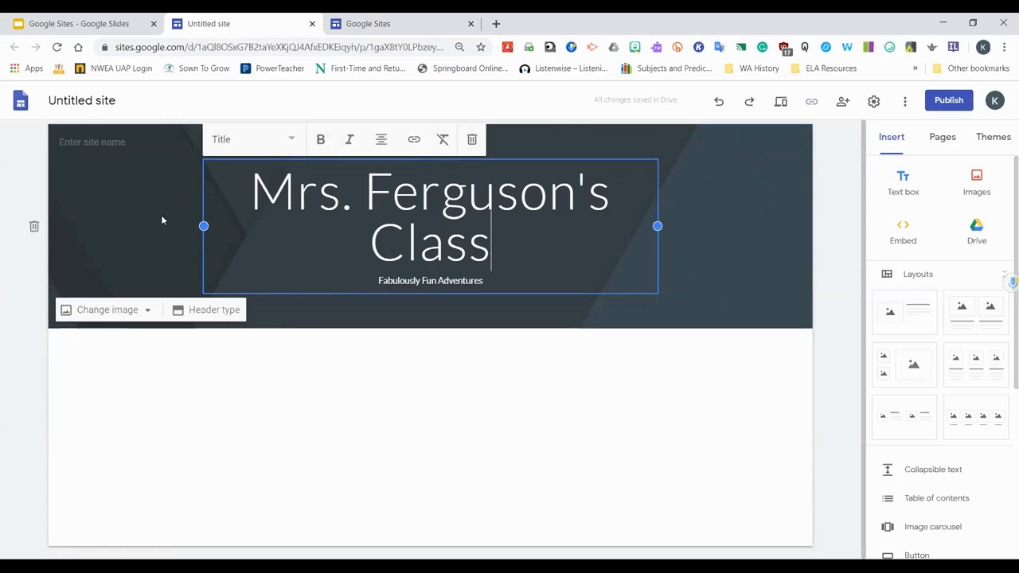
{"action": "left_click", "coordinate": [125, 97]}
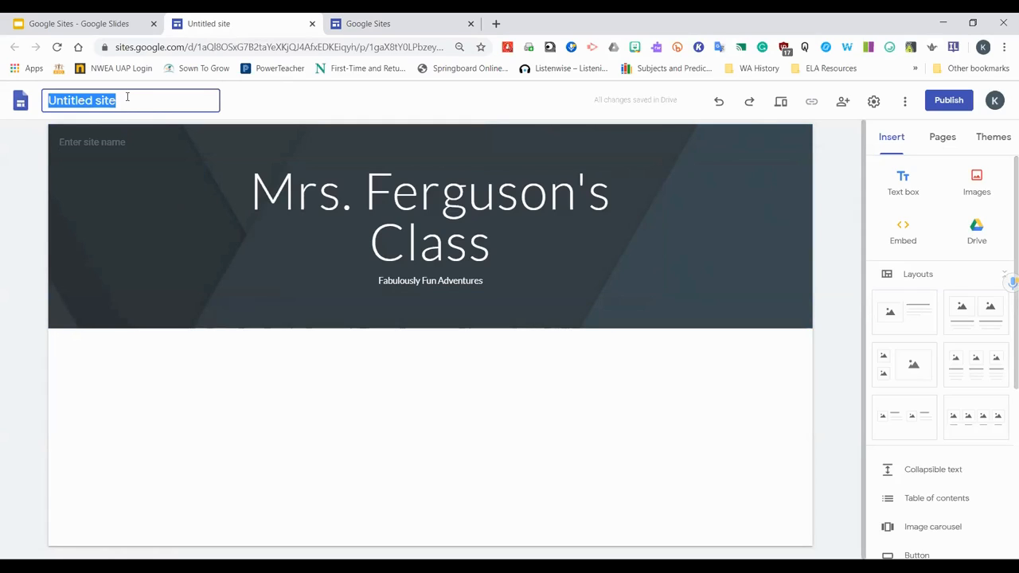
{"action": "type", "text": "CIAS"}
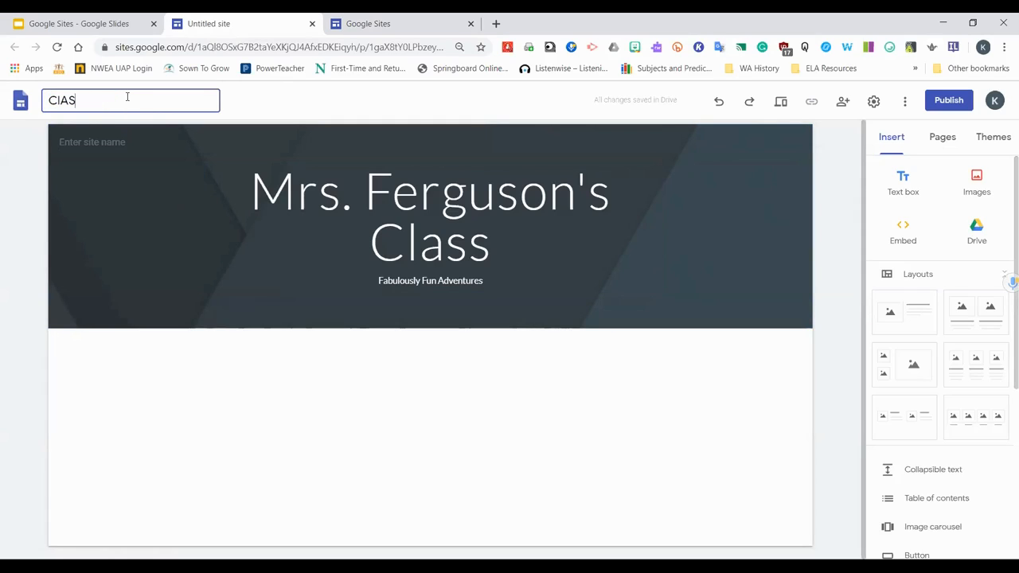
{"action": "type", "text": "lass Website | ELA BLock"}
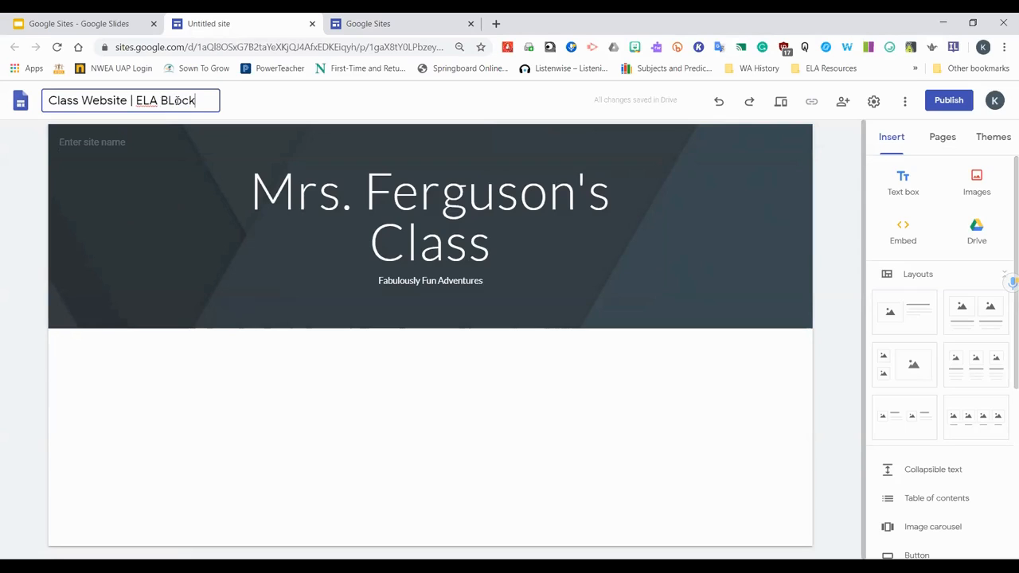
{"action": "type", "text": "ocks"}
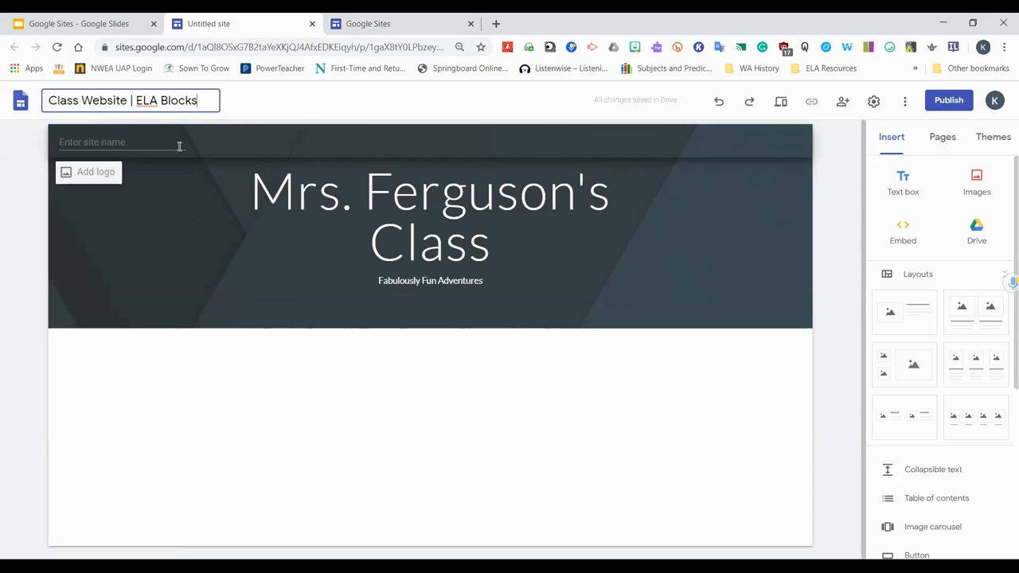
{"action": "left_click", "coordinate": [138, 179]}
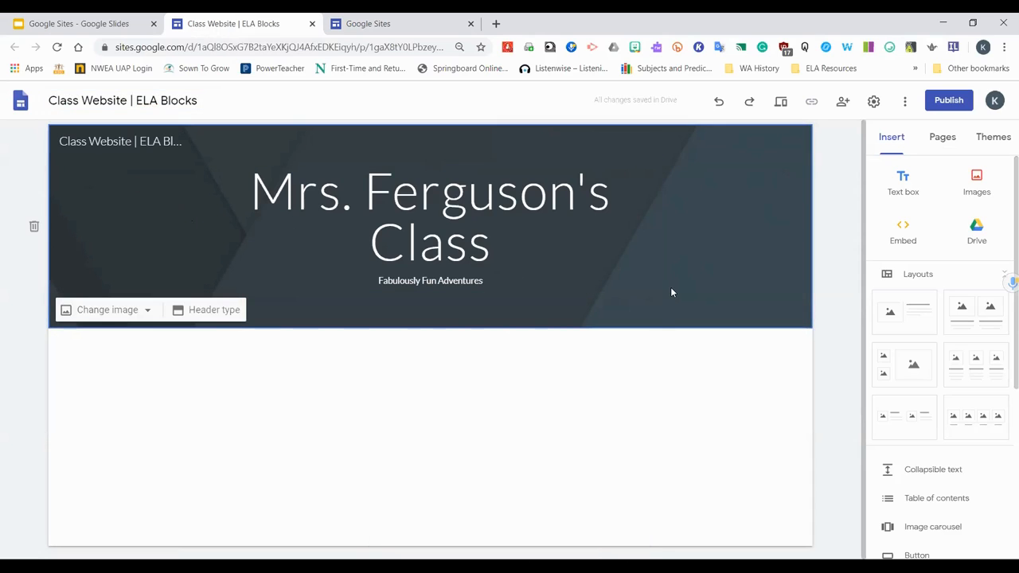
{"action": "key", "text": "alt+Tab"}
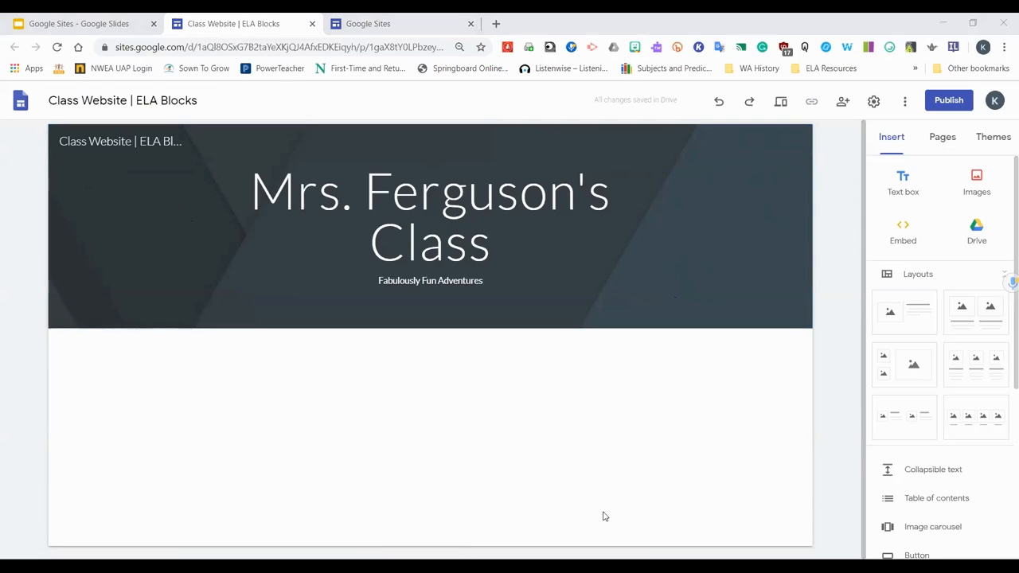
{"action": "left_click", "coordinate": [501, 451]}
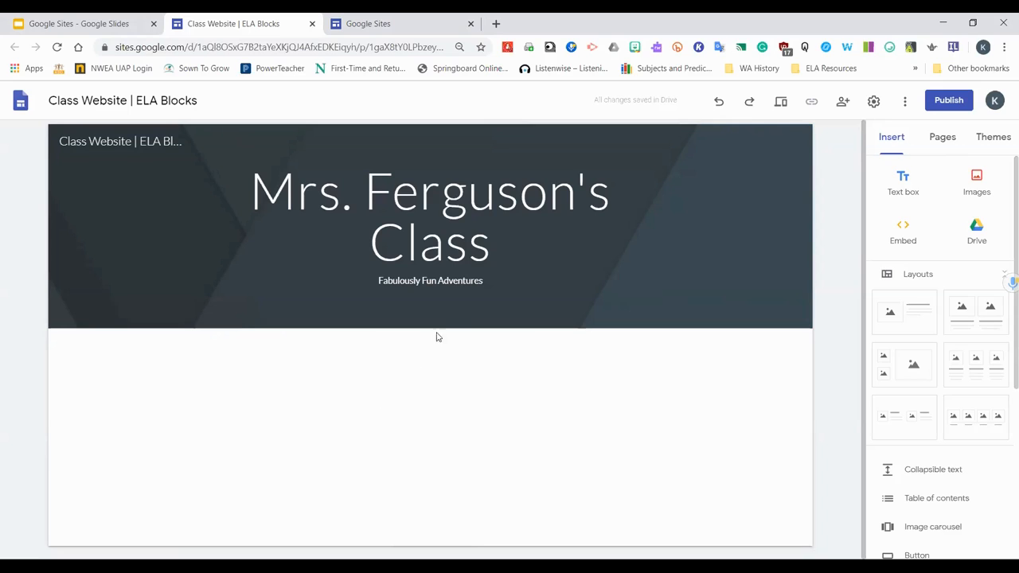
{"action": "mouse_move", "coordinate": [460, 307]}
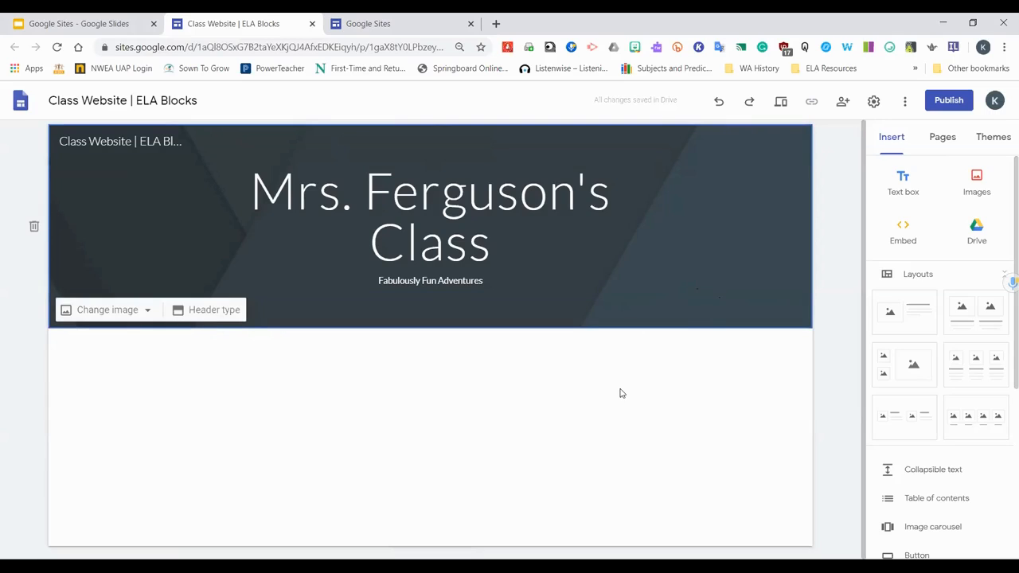
Restyle the header subtitle "Fabulously Fun Adventures" as Heading text, trying Subheading first
{"action": "left_click", "coordinate": [518, 281]}
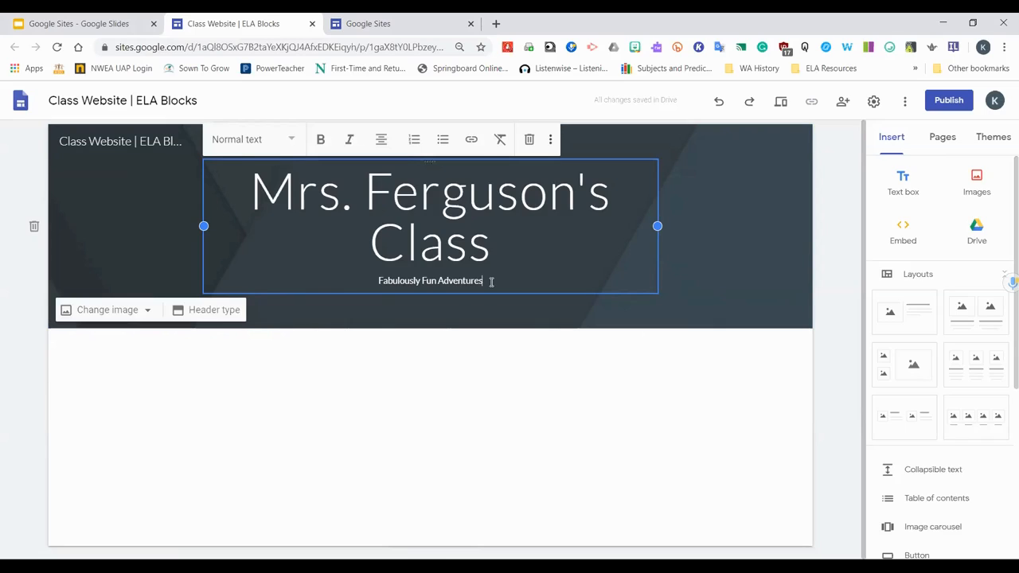
{"action": "left_click_drag", "start_coordinate": [492, 280], "coordinate": [366, 292]}
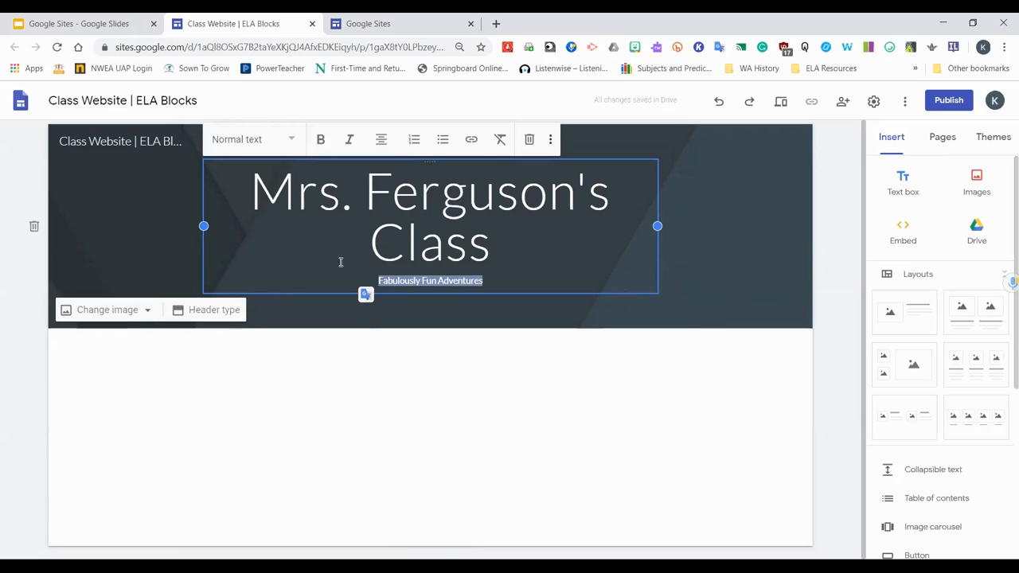
{"action": "left_click", "coordinate": [275, 140]}
{"action": "left_click", "coordinate": [263, 240]}
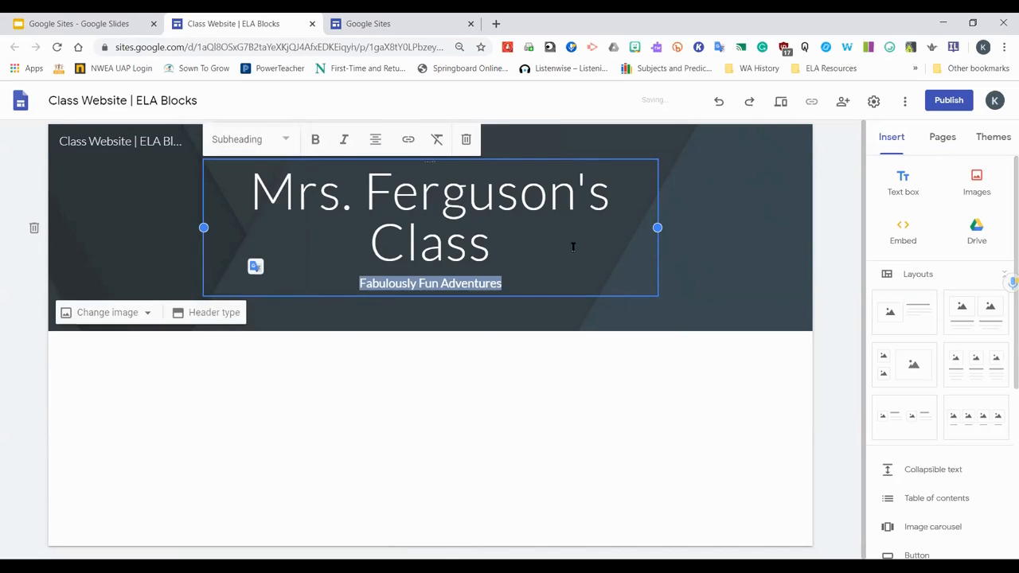
{"action": "left_click", "coordinate": [285, 138]}
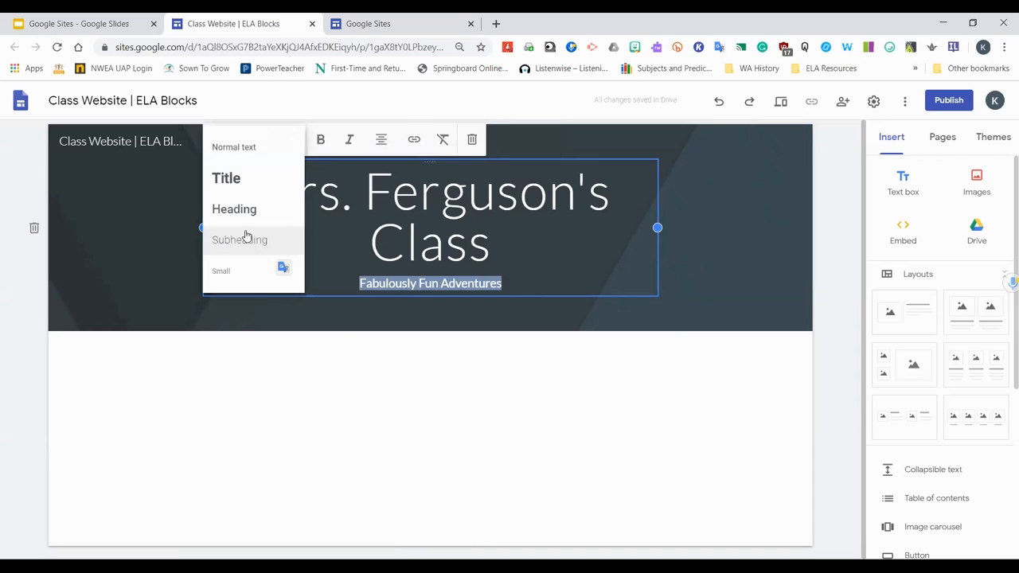
{"action": "left_click", "coordinate": [234, 210]}
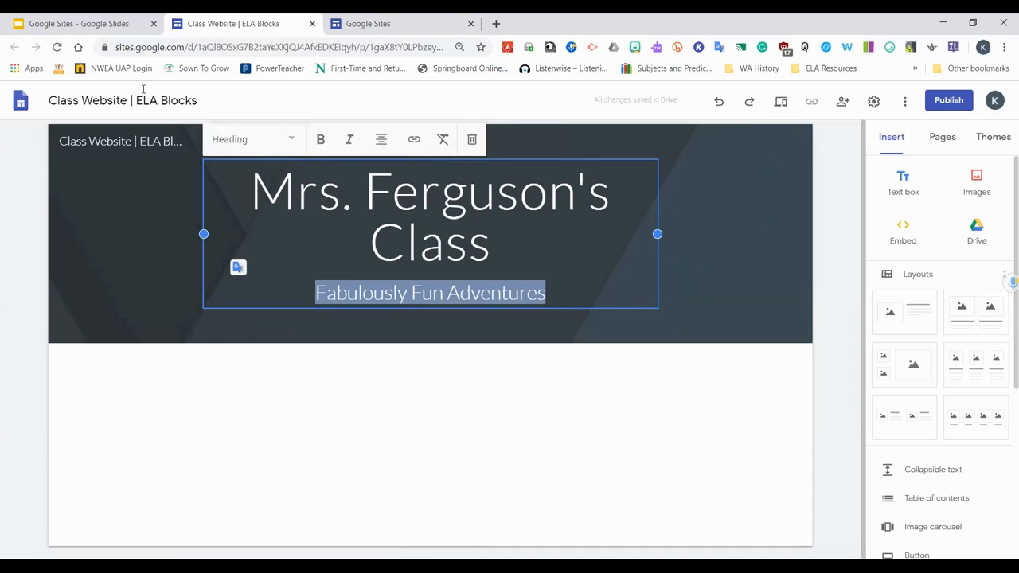
{"action": "left_click", "coordinate": [291, 139]}
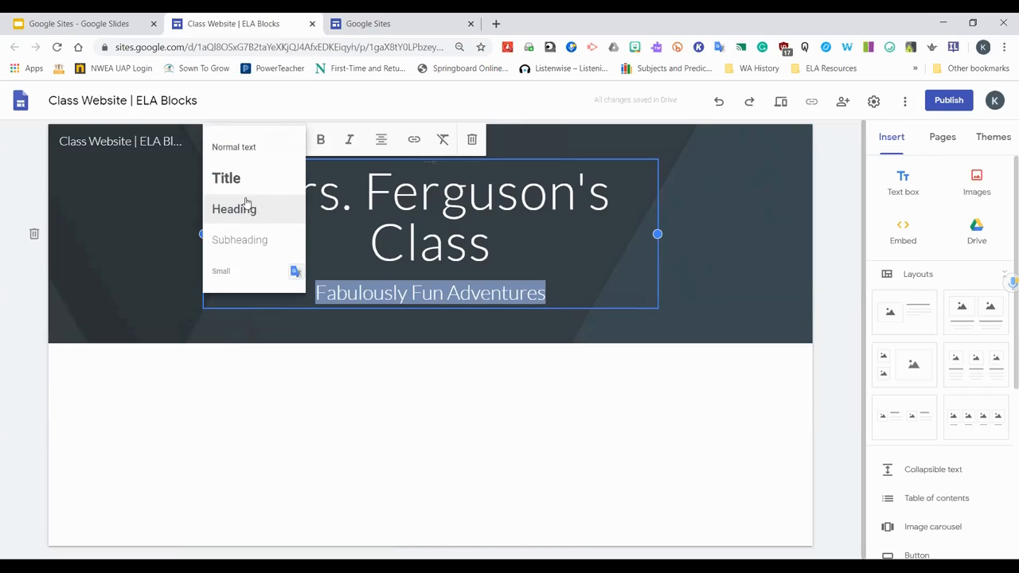
{"action": "left_click", "coordinate": [720, 273]}
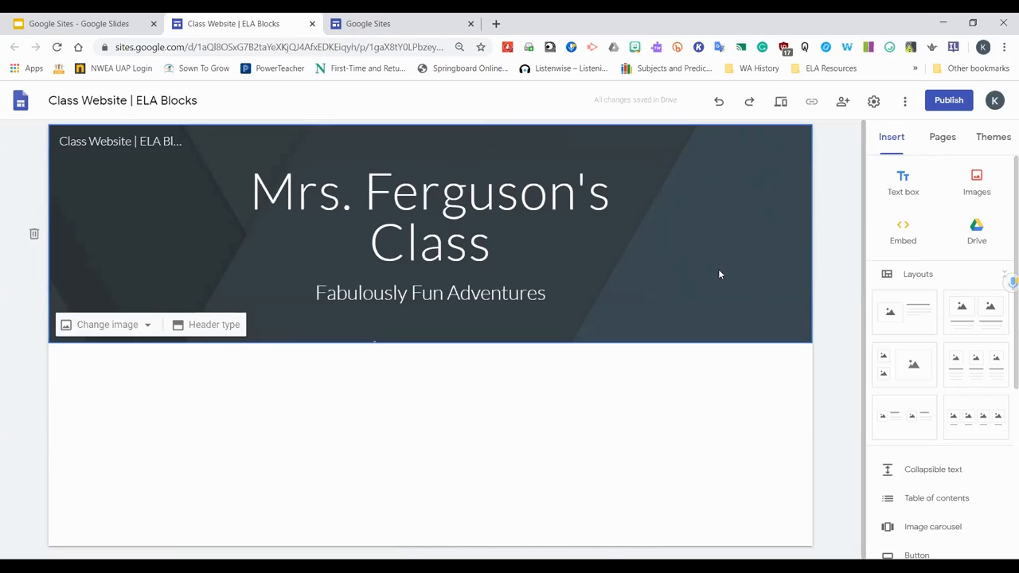
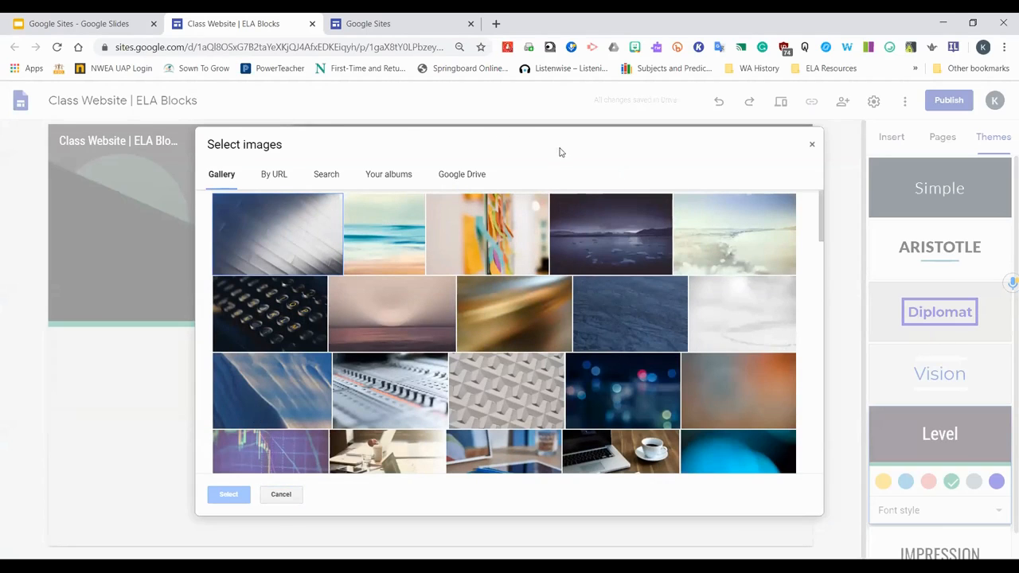
Replace the header background with a hill-at-sunset photo found by searching images for "adventure"
{"action": "scroll", "coordinate": [582, 212], "scroll_direction": "down", "scroll_amount": 10}
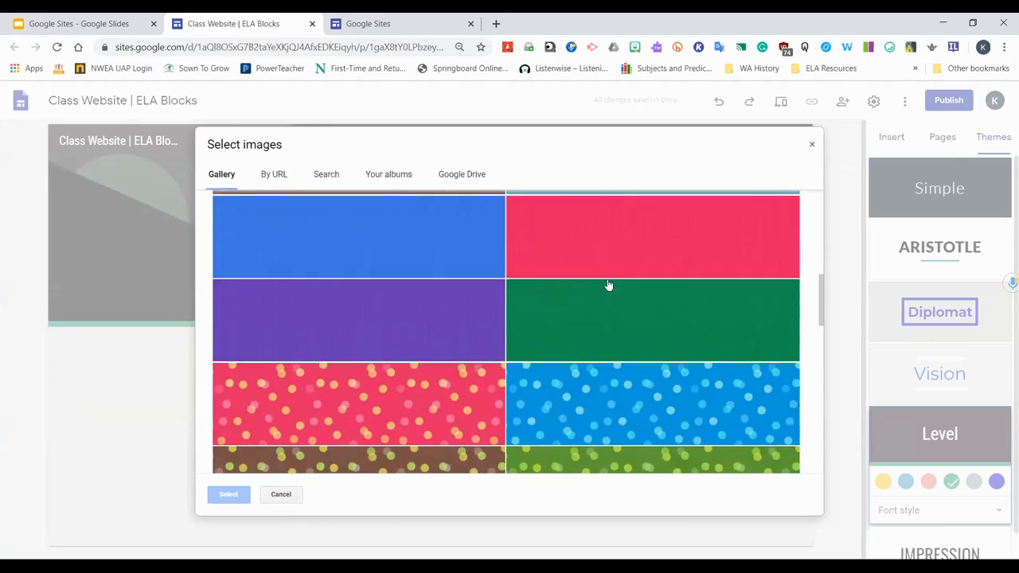
{"action": "scroll", "coordinate": [607, 289], "scroll_direction": "down", "scroll_amount": 3}
{"action": "scroll", "coordinate": [605, 298], "scroll_direction": "up", "scroll_amount": 8}
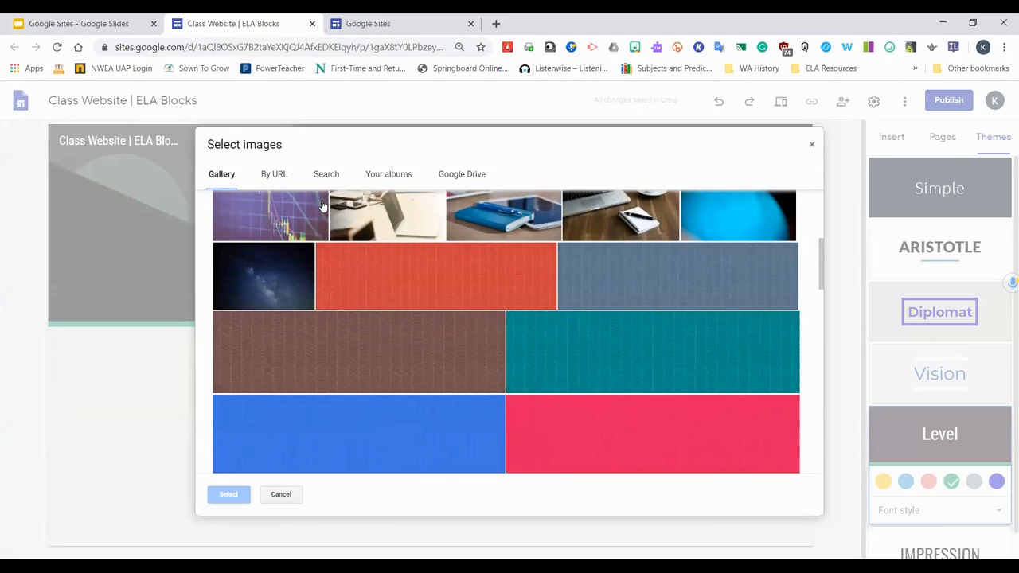
{"action": "scroll", "coordinate": [406, 263], "scroll_direction": "up", "scroll_amount": 5}
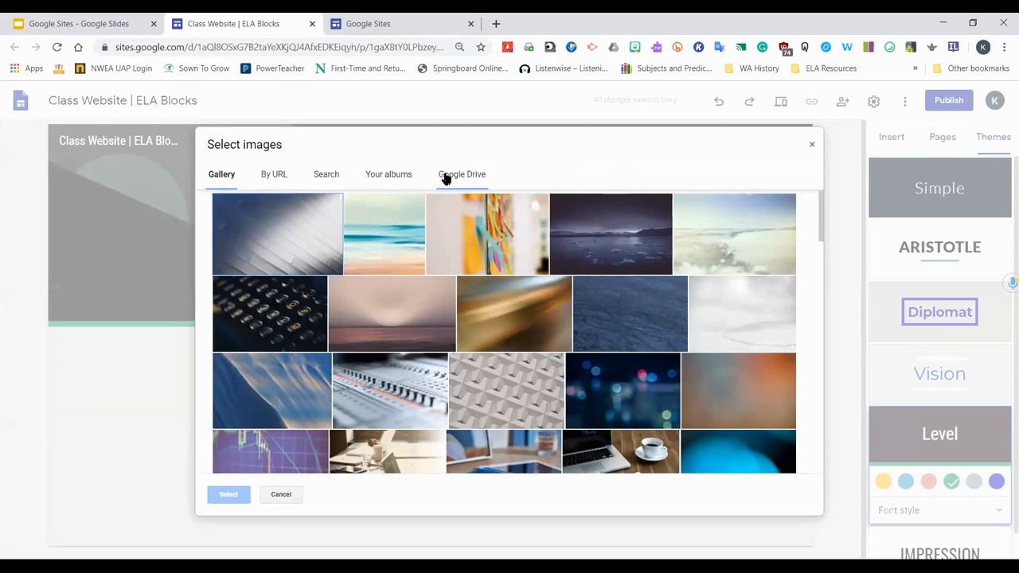
{"action": "left_click", "coordinate": [325, 177]}
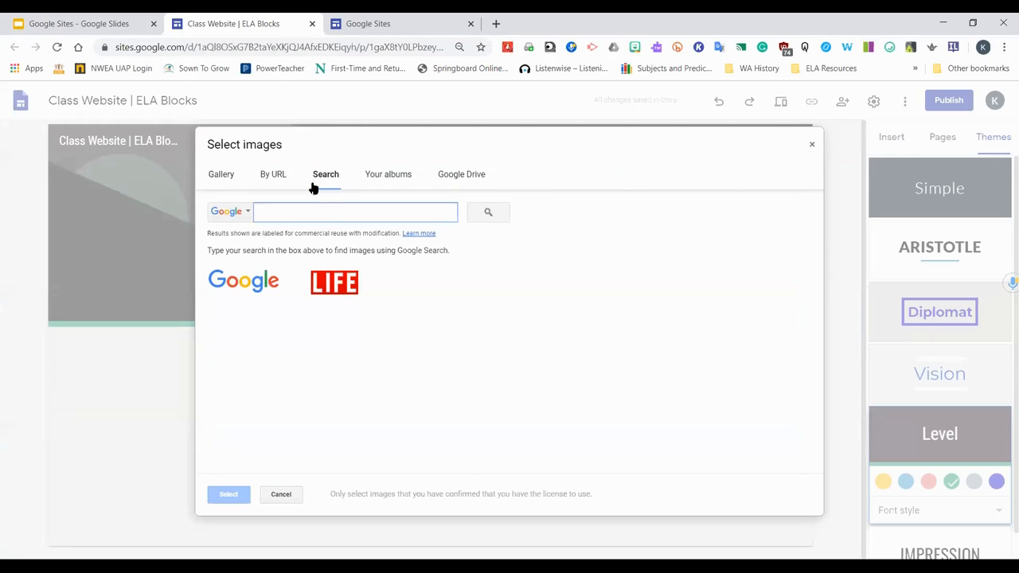
{"action": "type", "text": "adventure"}
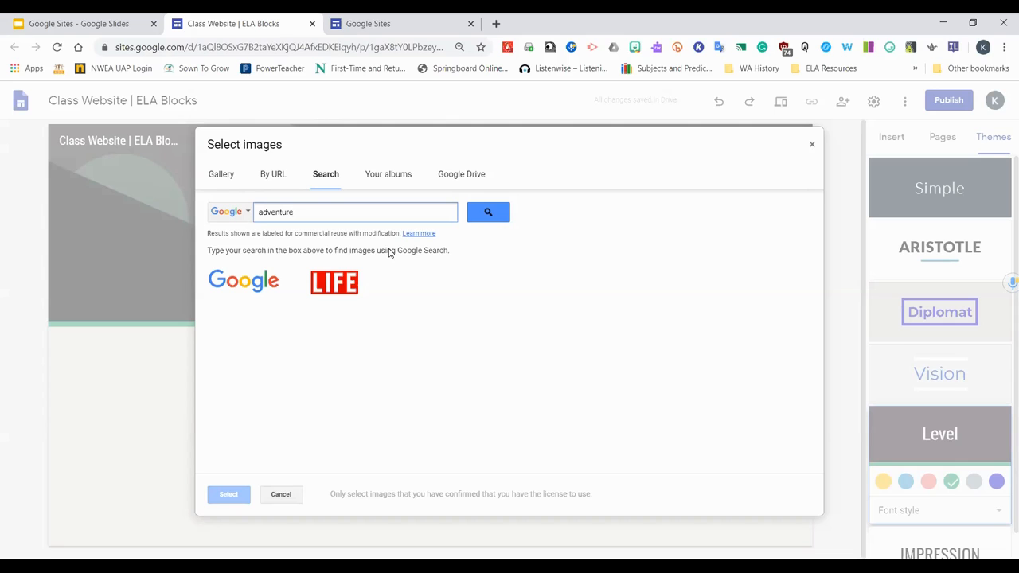
{"action": "left_click", "coordinate": [485, 211]}
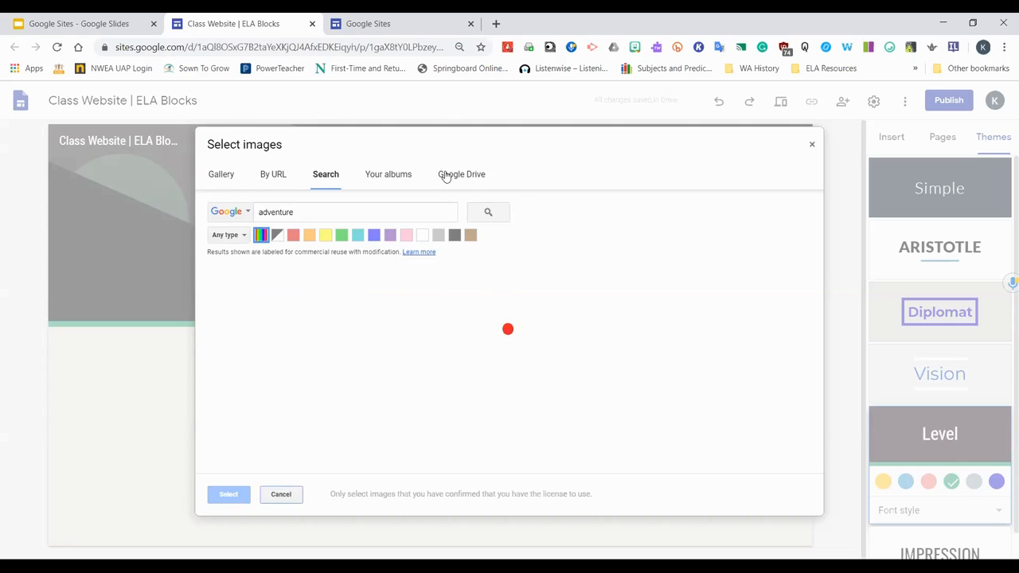
{"action": "scroll", "coordinate": [751, 318], "scroll_direction": "down", "scroll_amount": 1}
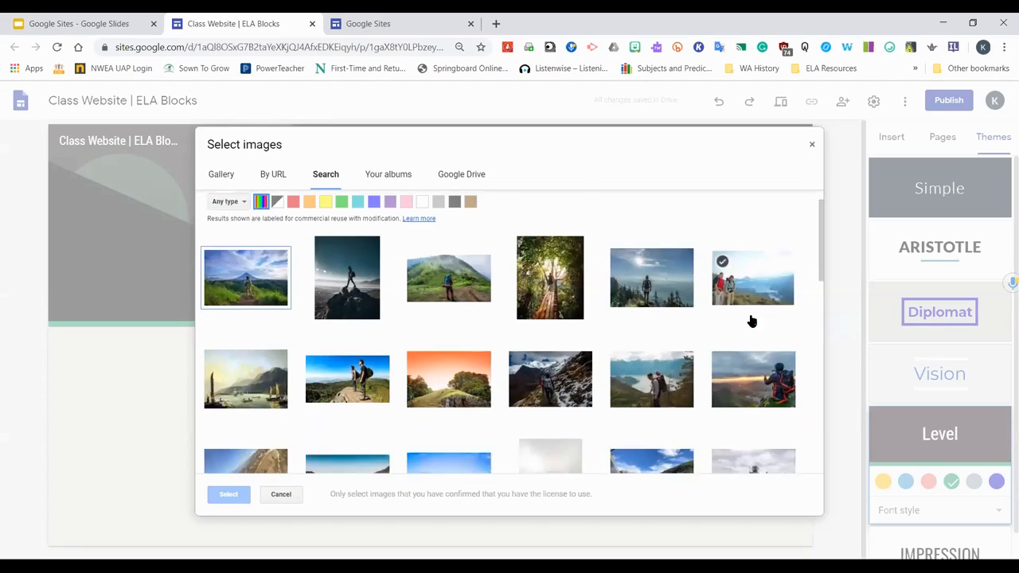
{"action": "scroll", "coordinate": [751, 321], "scroll_direction": "down", "scroll_amount": 1}
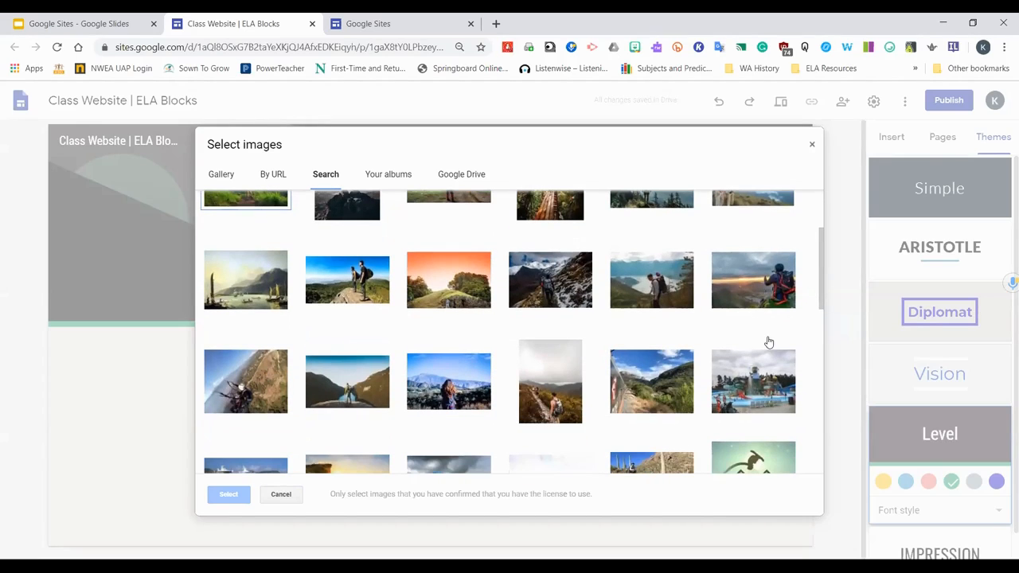
{"action": "left_click", "coordinate": [469, 299]}
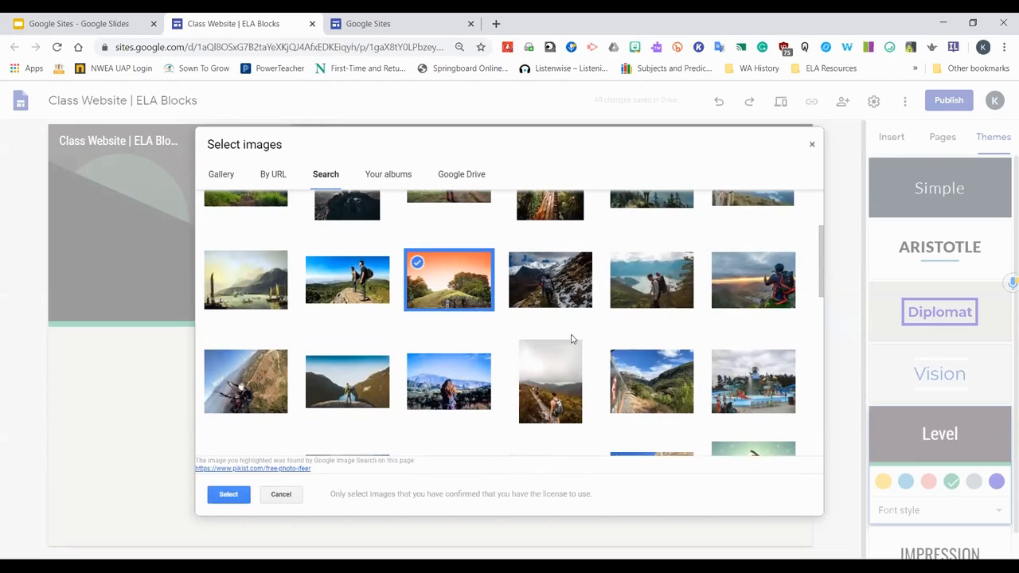
{"action": "scroll", "coordinate": [570, 339], "scroll_direction": "down", "scroll_amount": 2}
{"action": "scroll", "coordinate": [725, 319], "scroll_direction": "down", "scroll_amount": 1}
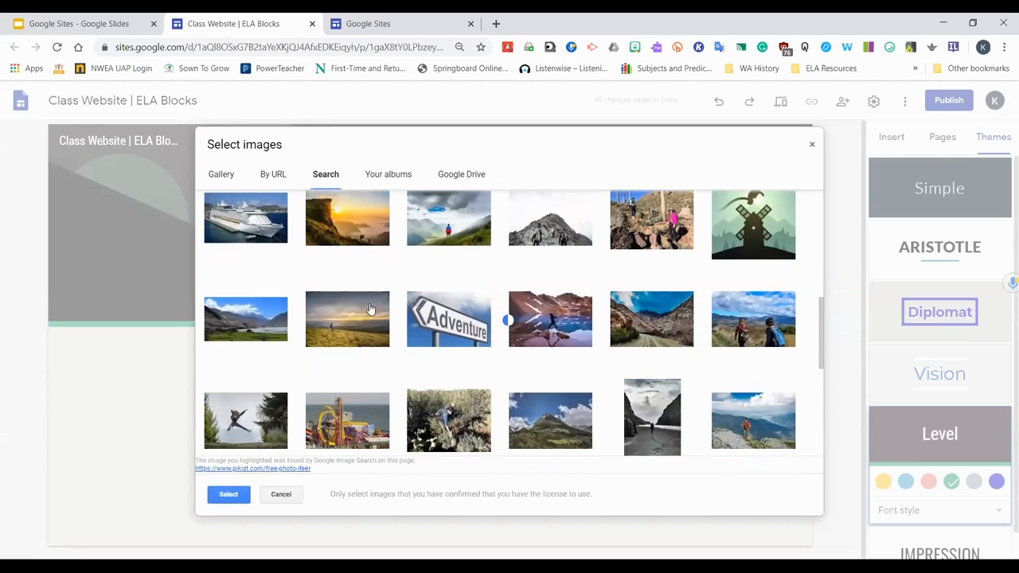
{"action": "scroll", "coordinate": [374, 326], "scroll_direction": "down", "scroll_amount": 3}
{"action": "scroll", "coordinate": [509, 370], "scroll_direction": "down", "scroll_amount": 3}
{"action": "scroll", "coordinate": [569, 375], "scroll_direction": "down", "scroll_amount": 1}
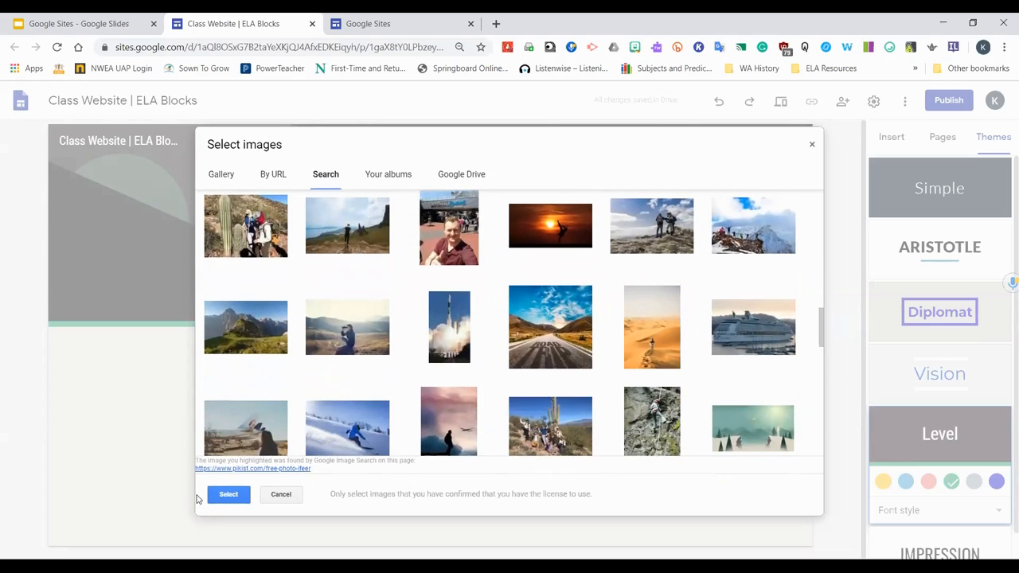
{"action": "left_click", "coordinate": [229, 494]}
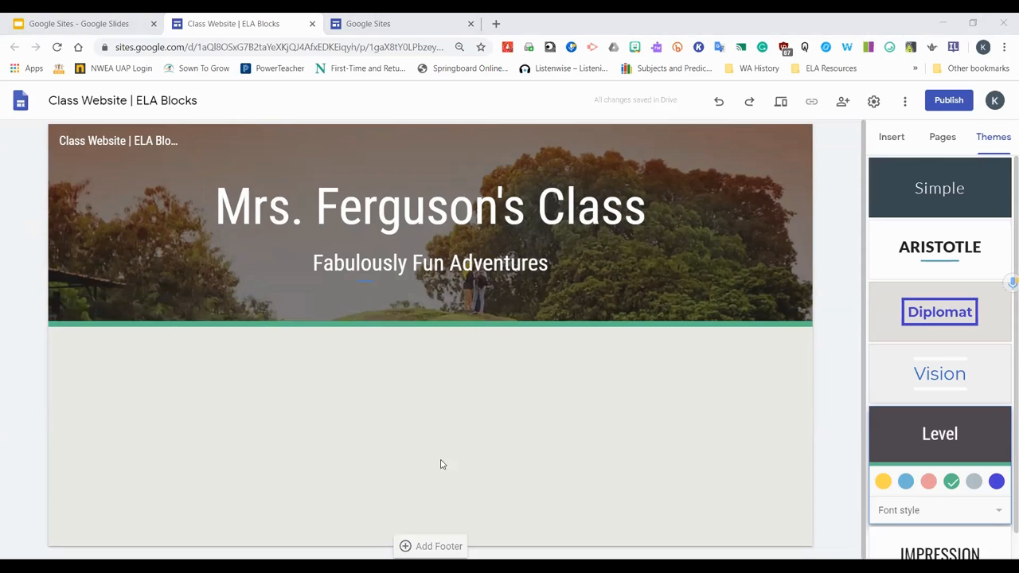
Toggle the header image's Adjust for readability setting off and back on twice
{"action": "left_click", "coordinate": [800, 318]}
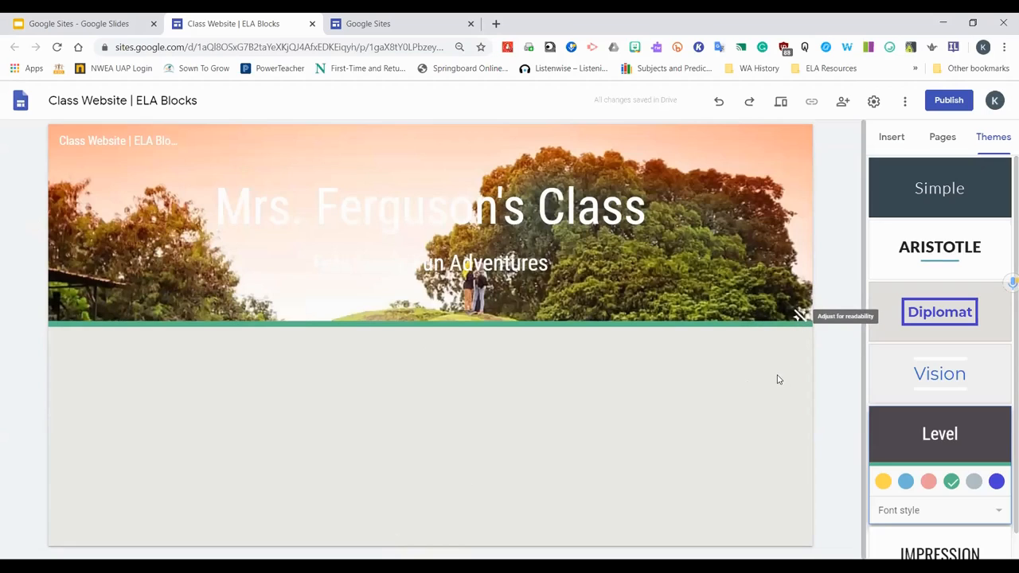
{"action": "left_click", "coordinate": [799, 317]}
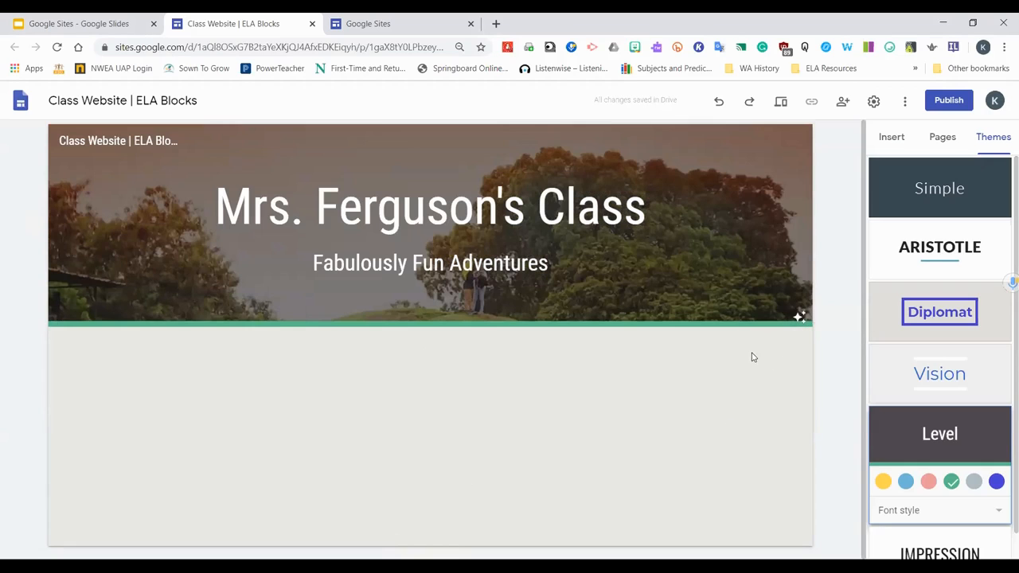
{"action": "left_click", "coordinate": [801, 319]}
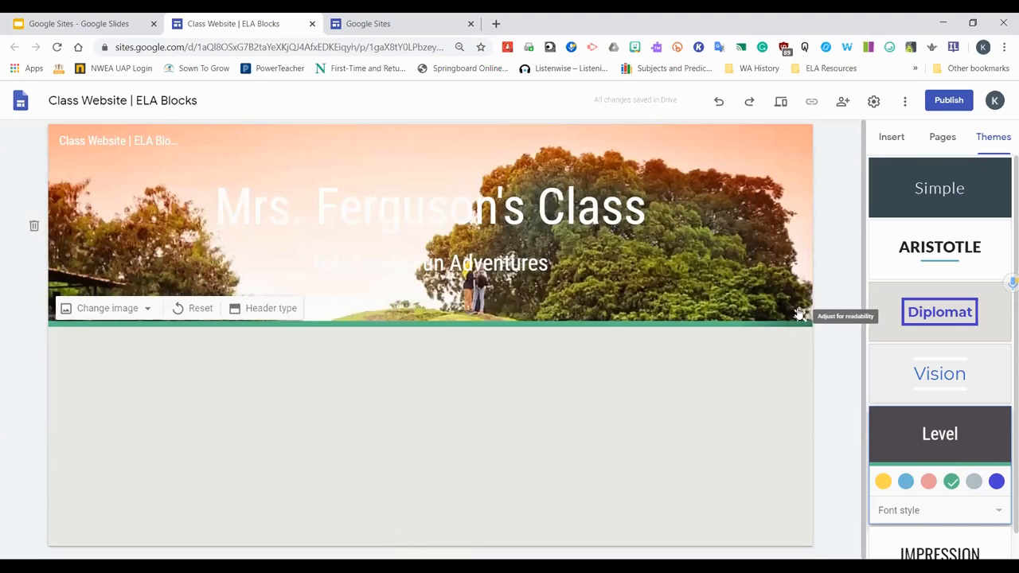
{"action": "left_click", "coordinate": [801, 317]}
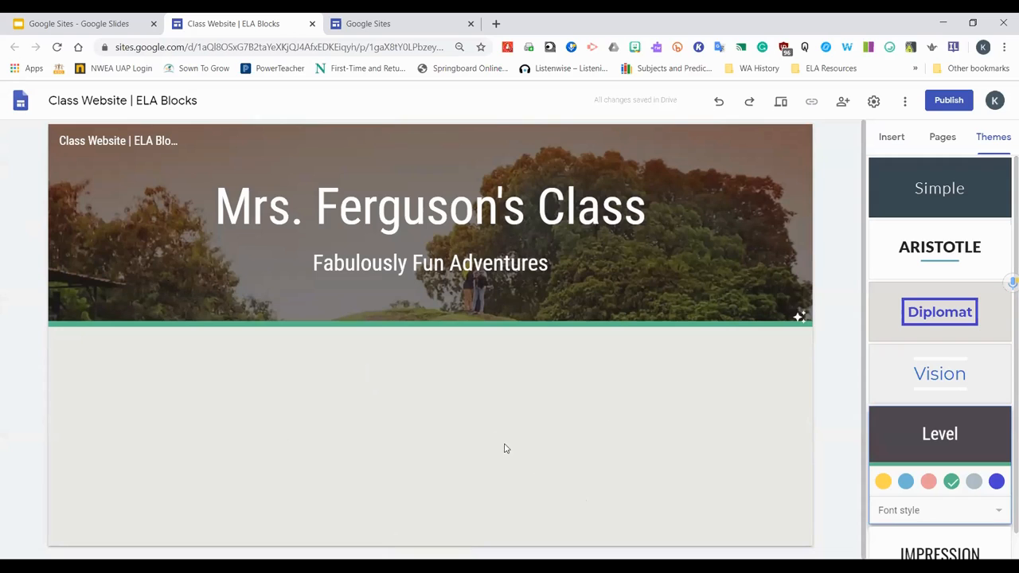
Try the Title only, Banner and Cover header types, and set the header type to Large banner
{"action": "mouse_move", "coordinate": [171, 301]}
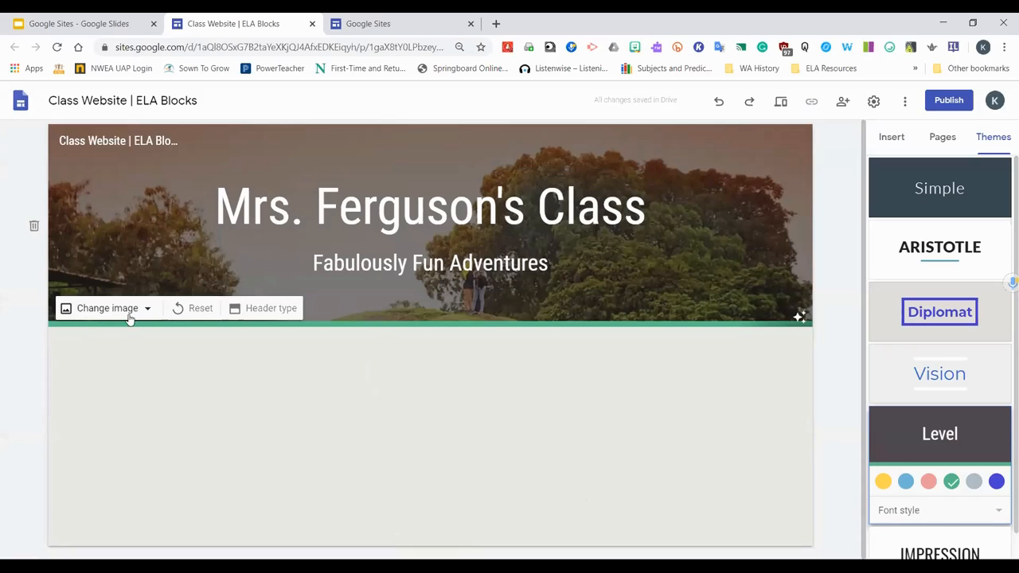
{"action": "left_click", "coordinate": [275, 313]}
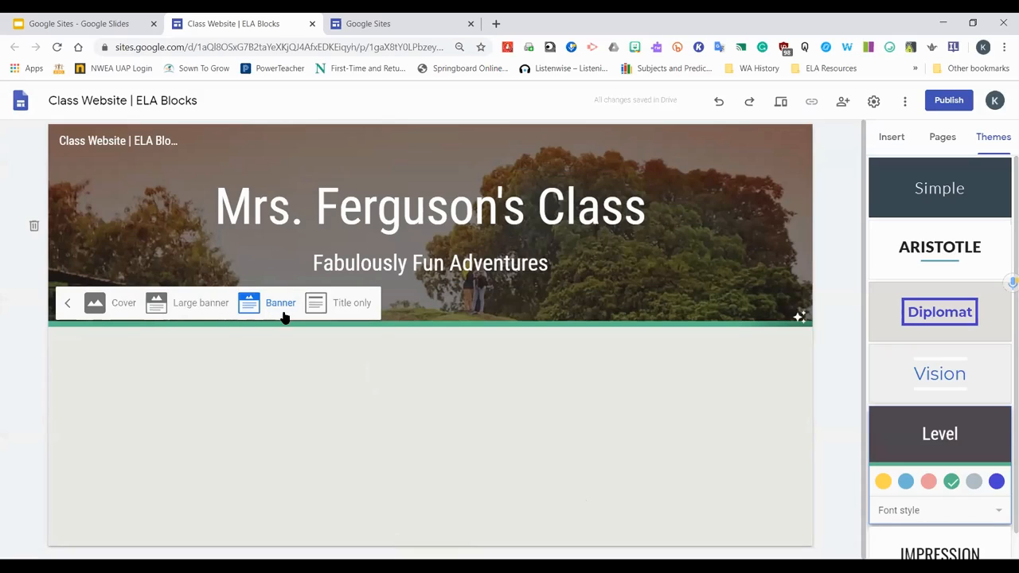
{"action": "left_click", "coordinate": [334, 311]}
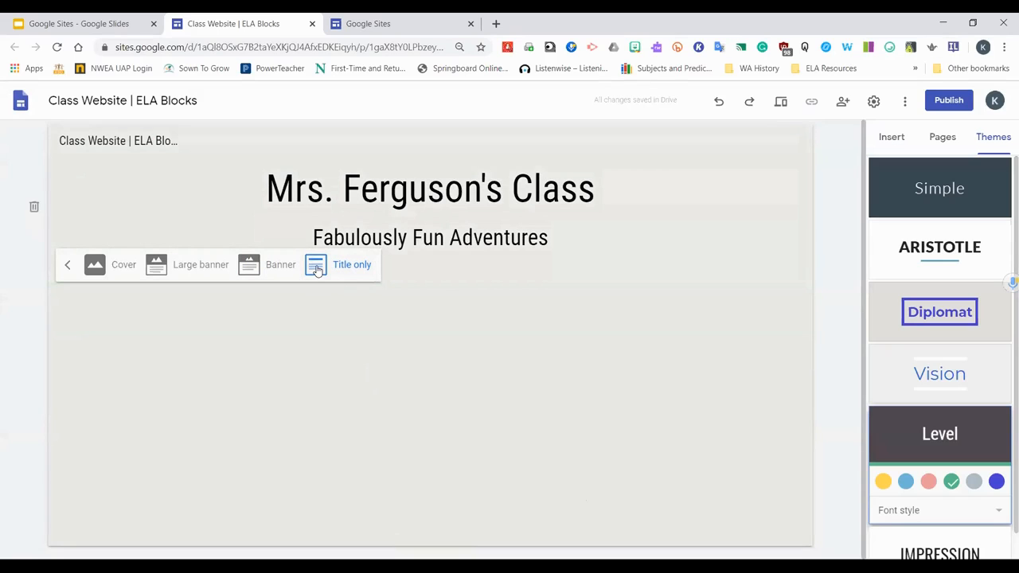
{"action": "left_click", "coordinate": [274, 266]}
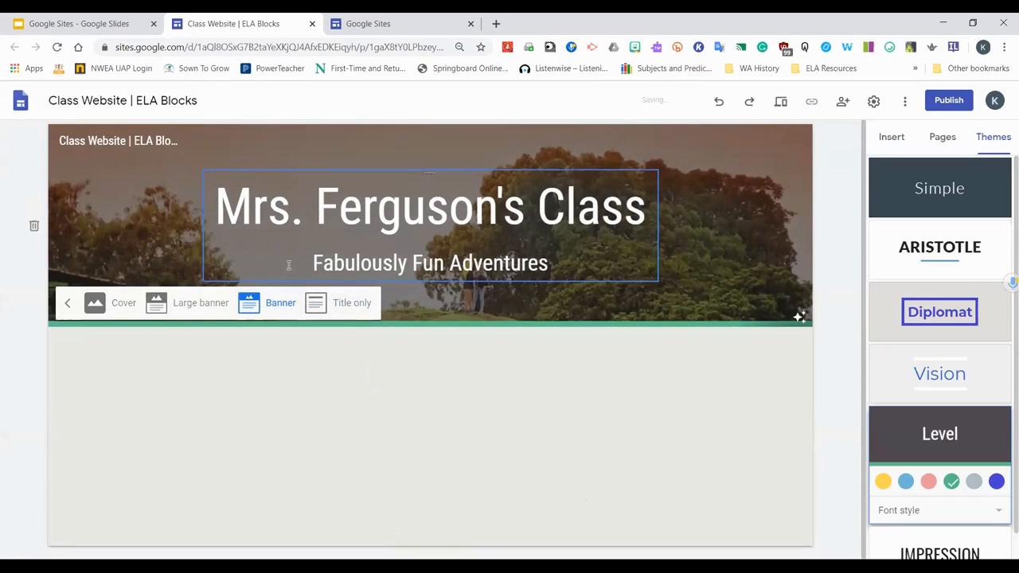
{"action": "left_click", "coordinate": [191, 305]}
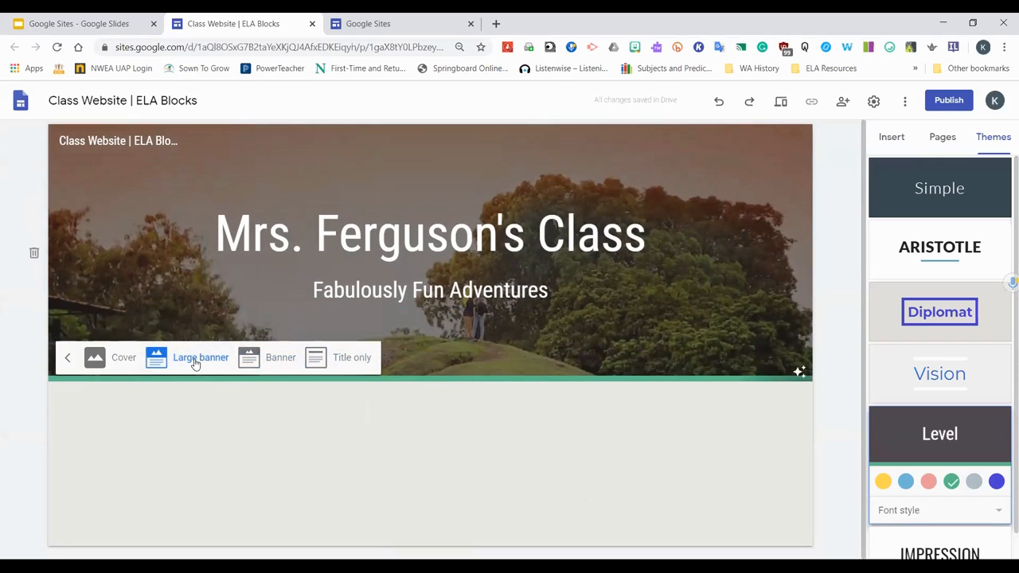
{"action": "left_click", "coordinate": [121, 358]}
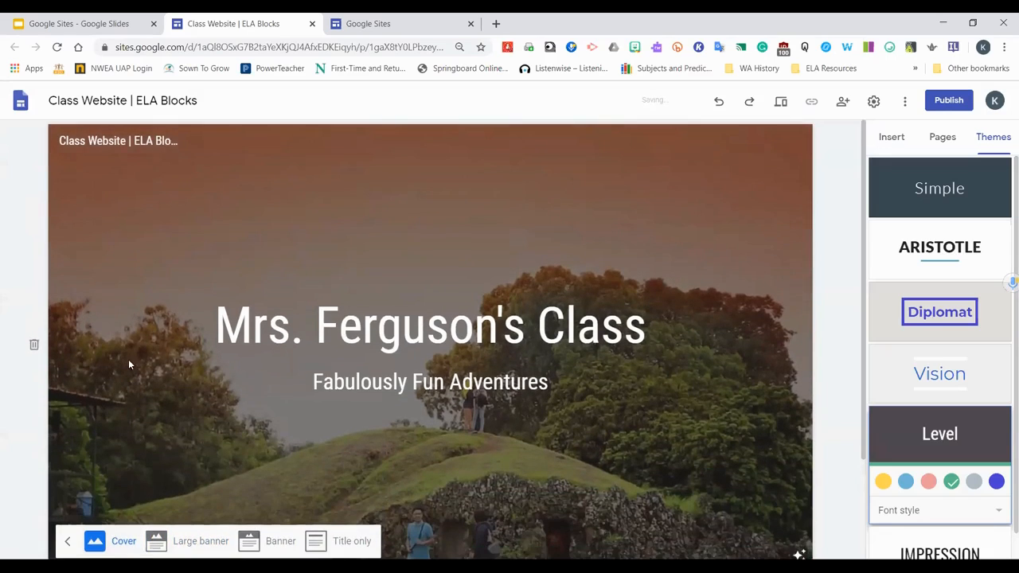
{"action": "scroll", "coordinate": [160, 361], "scroll_direction": "down", "scroll_amount": 2}
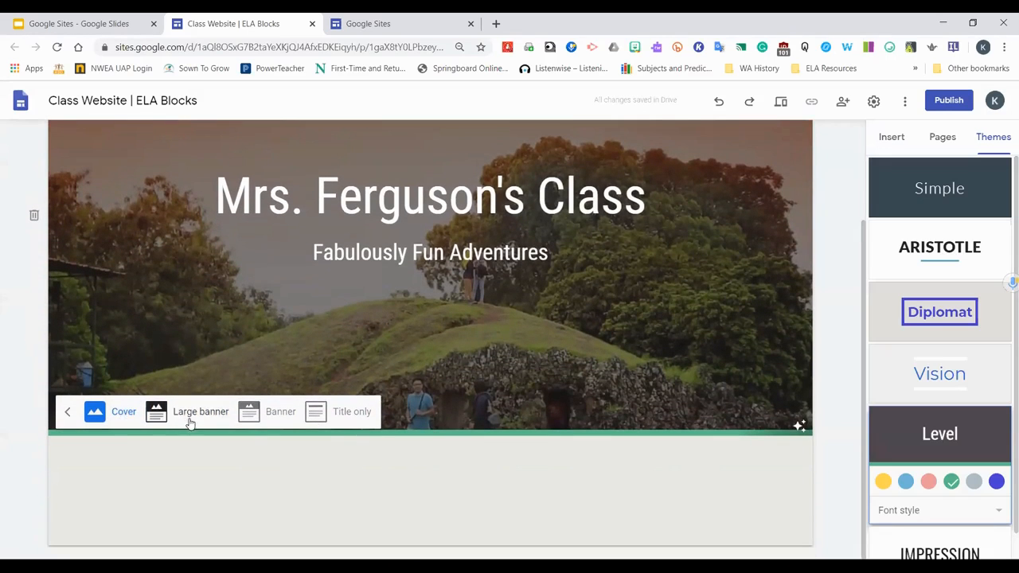
{"action": "scroll", "coordinate": [188, 419], "scroll_direction": "up", "scroll_amount": 2}
{"action": "scroll", "coordinate": [186, 424], "scroll_direction": "down", "scroll_amount": 2}
{"action": "left_click", "coordinate": [205, 420]}
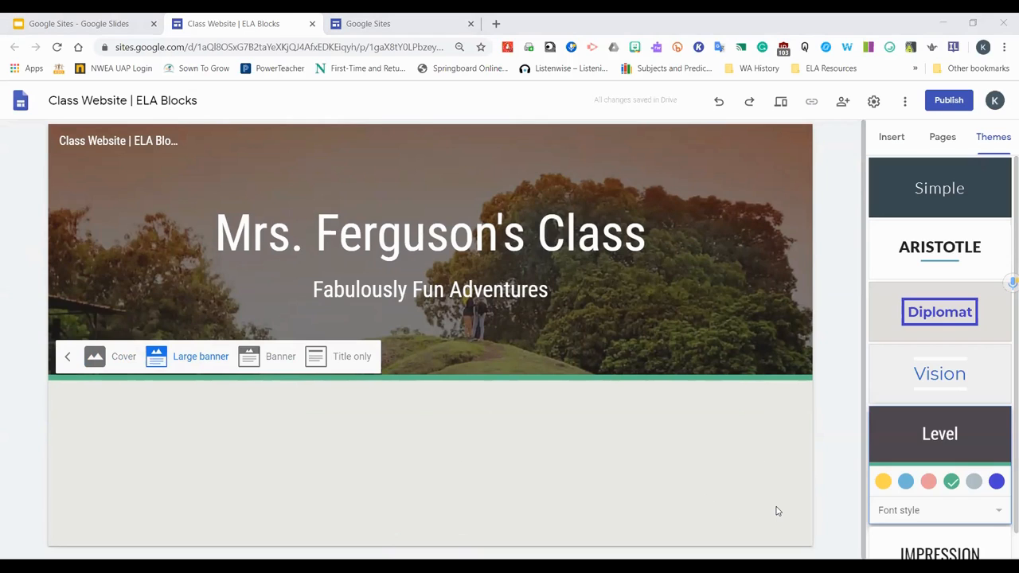
{"action": "left_click", "coordinate": [732, 489]}
Open the Insert panel to view the available content elements for the page
{"action": "mouse_move", "coordinate": [673, 335]}
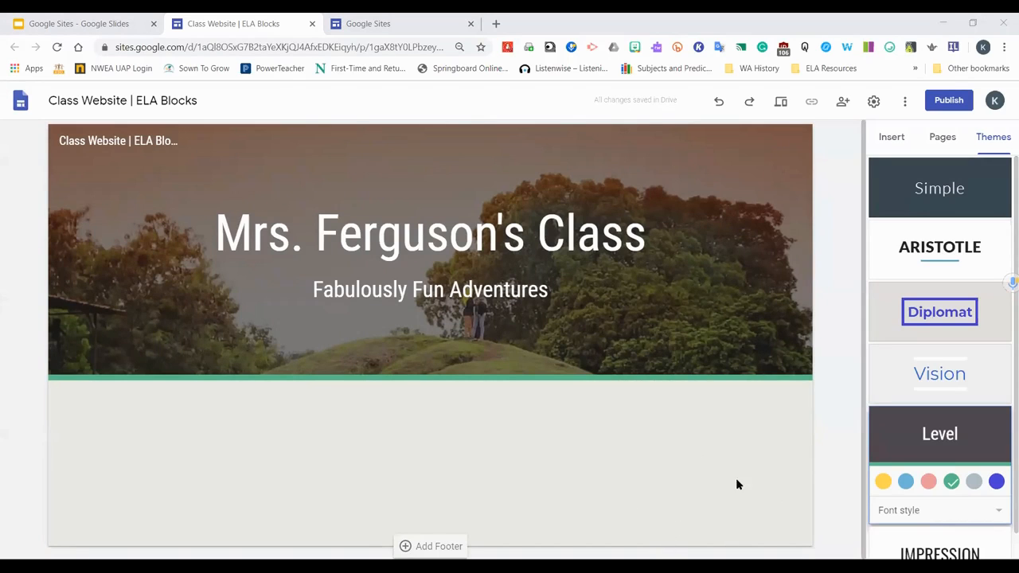
{"action": "mouse_move", "coordinate": [126, 373]}
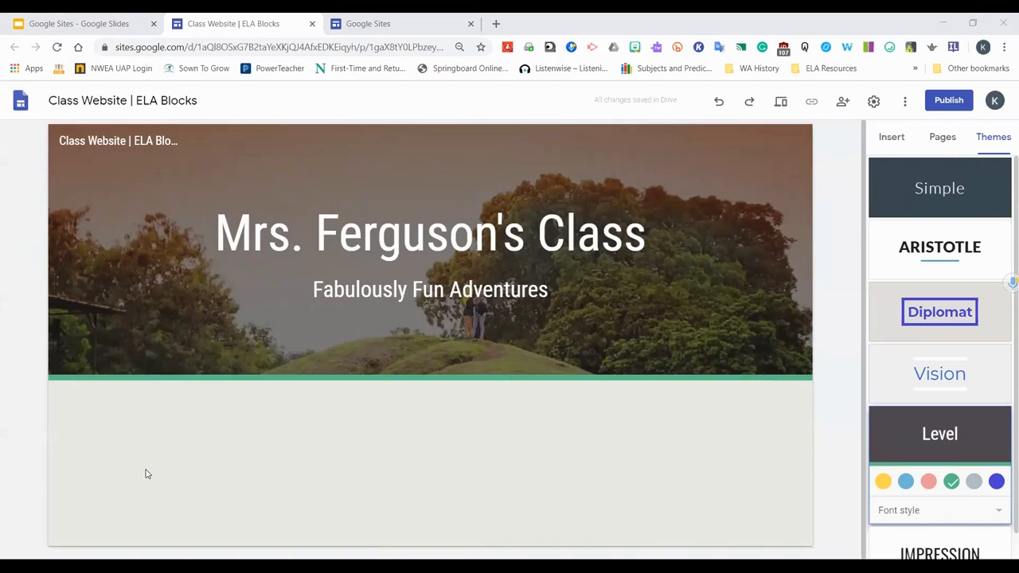
{"action": "mouse_move", "coordinate": [84, 356]}
{"action": "left_click", "coordinate": [939, 139]}
{"action": "left_click", "coordinate": [892, 137]}
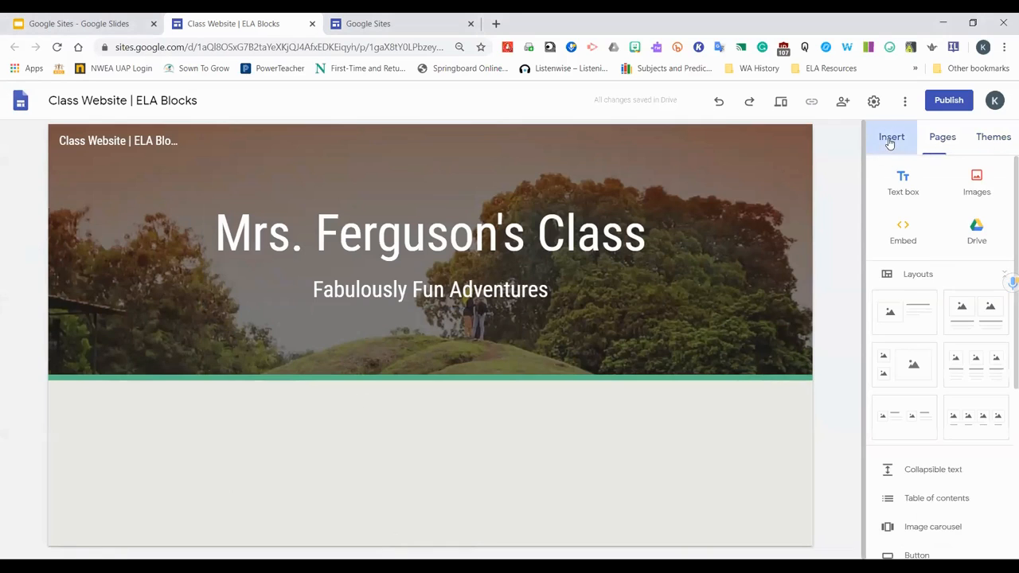
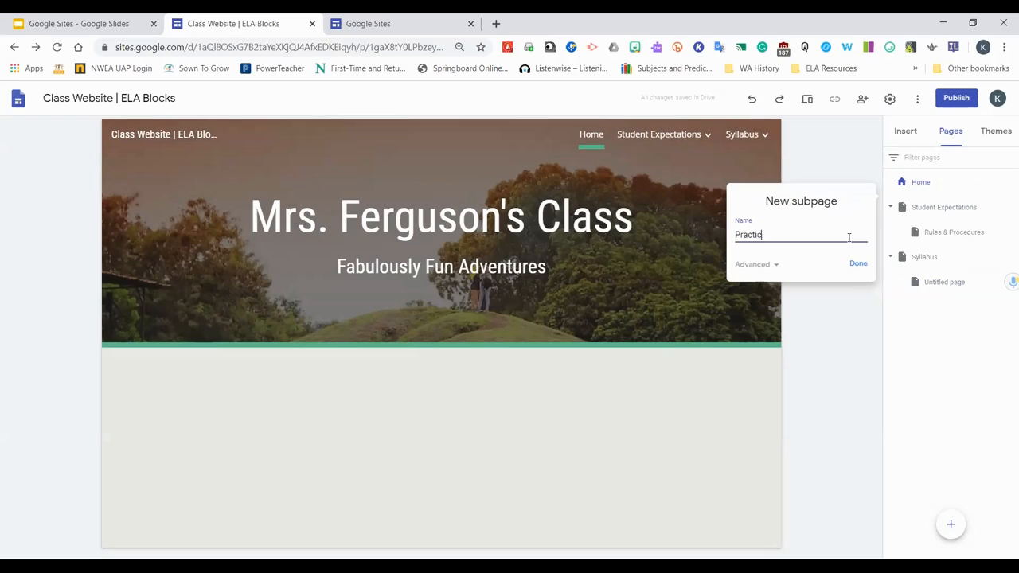
Name the new subpage under Home "Practice Page"
{"action": "type", "text": "ge"}
{"action": "key", "text": "Return"}
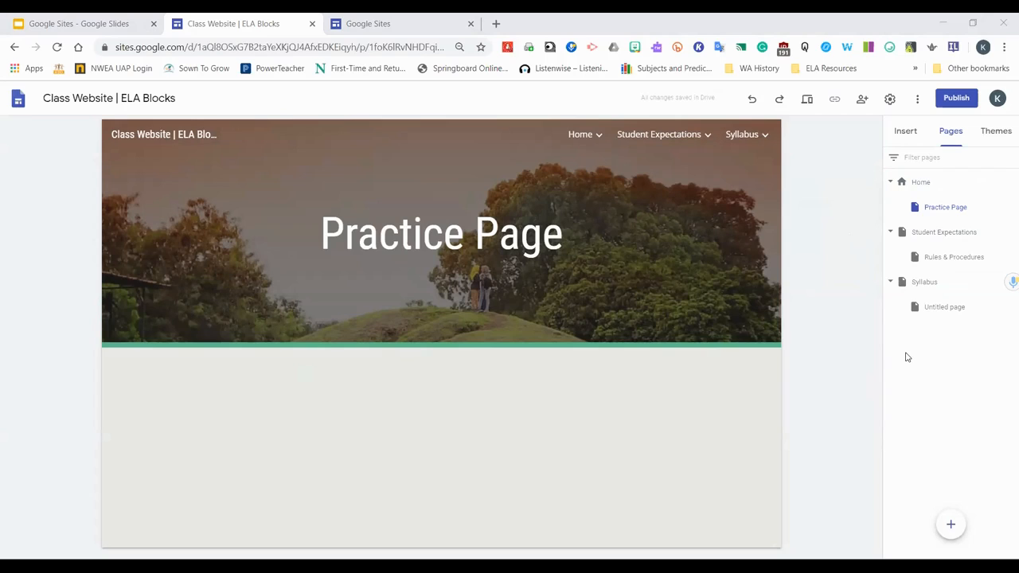
Remove the untitled subpage under Syllabus
{"action": "mouse_move", "coordinate": [590, 502]}
{"action": "key", "text": "ctrl+plus"}
{"action": "key", "text": "ctrl+plus"}
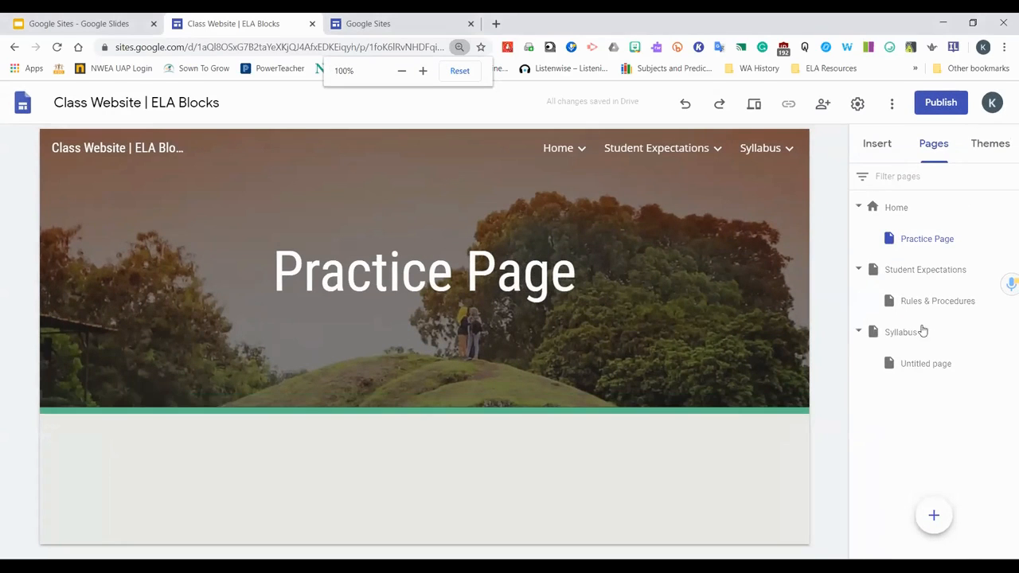
{"action": "left_click", "coordinate": [1009, 363]}
{"action": "left_click", "coordinate": [887, 529]}
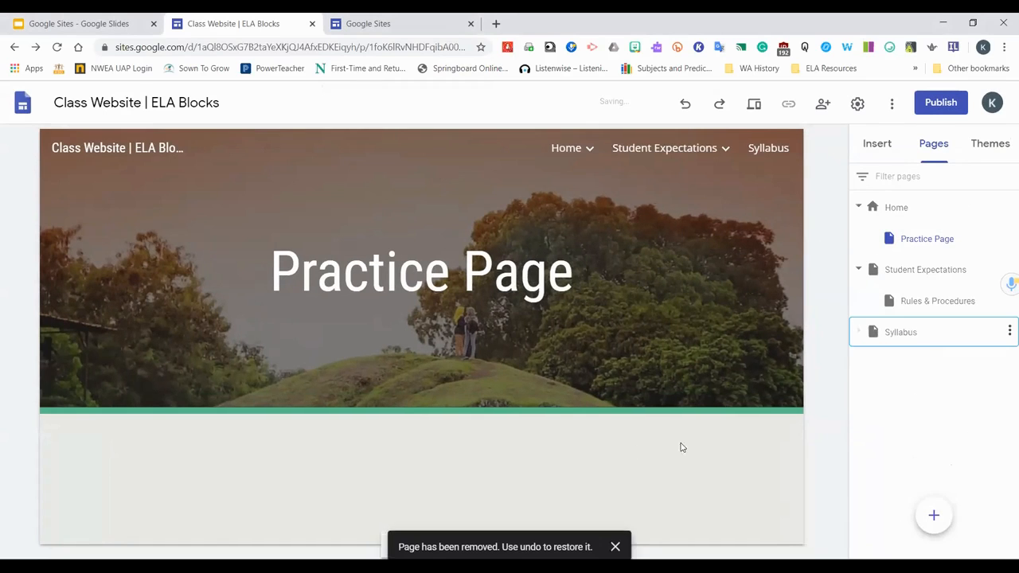
On the Home page, insert the layout with two small image placeholders beside one large placeholder
{"action": "left_click", "coordinate": [878, 143]}
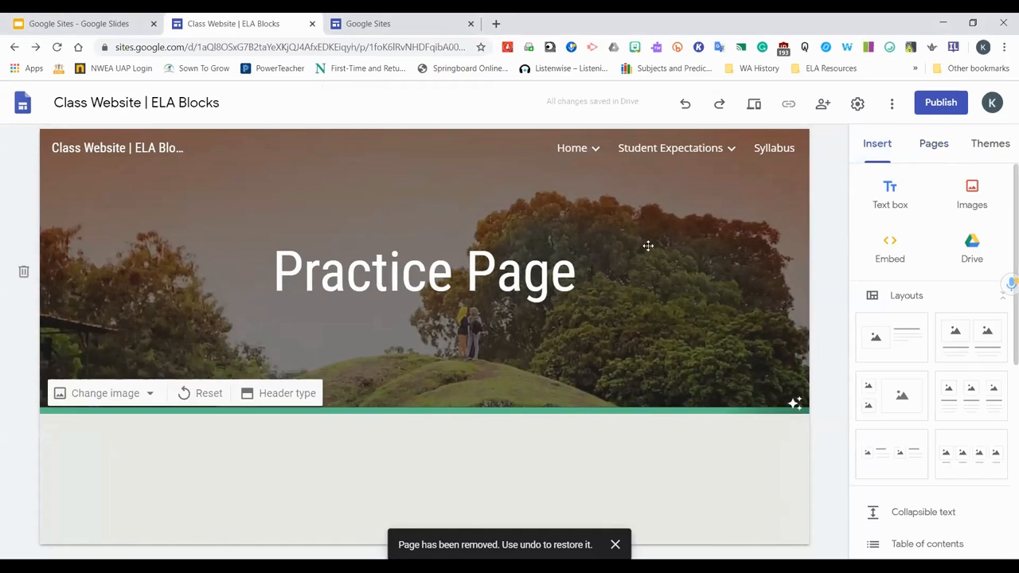
{"action": "left_click", "coordinate": [571, 148]}
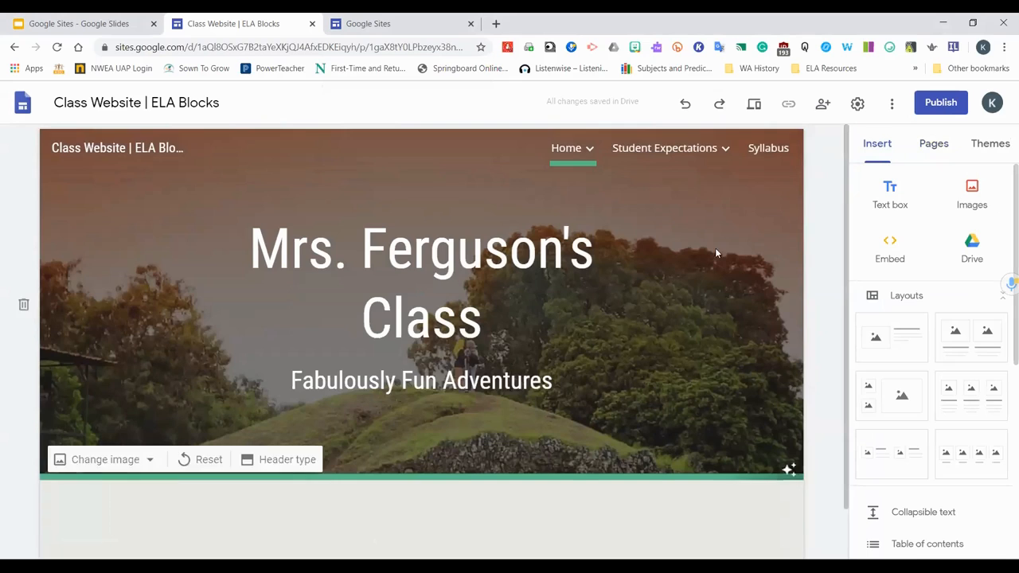
{"action": "scroll", "coordinate": [716, 253], "scroll_direction": "down", "scroll_amount": 1}
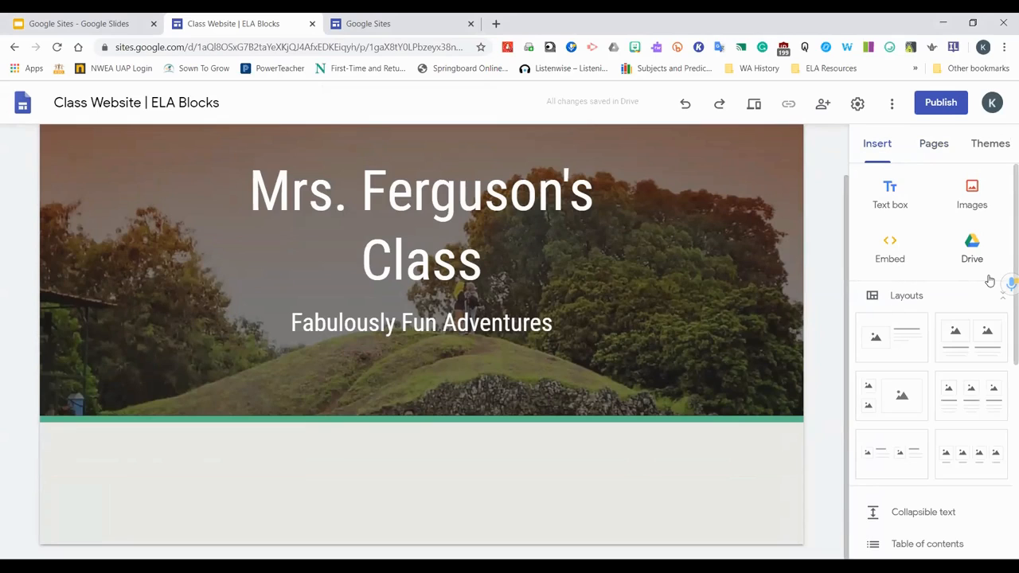
{"action": "scroll", "coordinate": [990, 280], "scroll_direction": "down", "scroll_amount": 2}
{"action": "scroll", "coordinate": [989, 278], "scroll_direction": "up", "scroll_amount": 1}
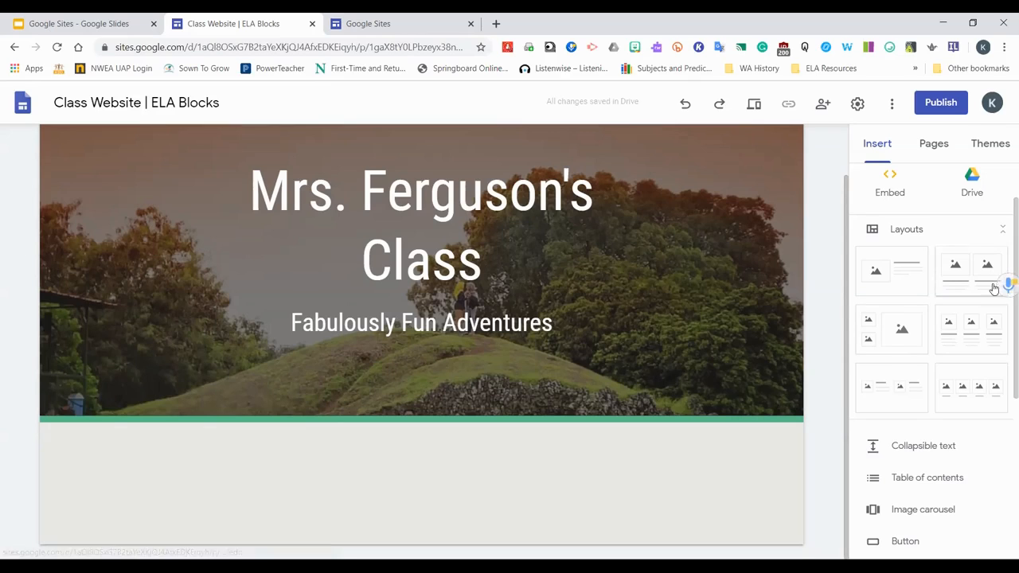
{"action": "left_click", "coordinate": [874, 320]}
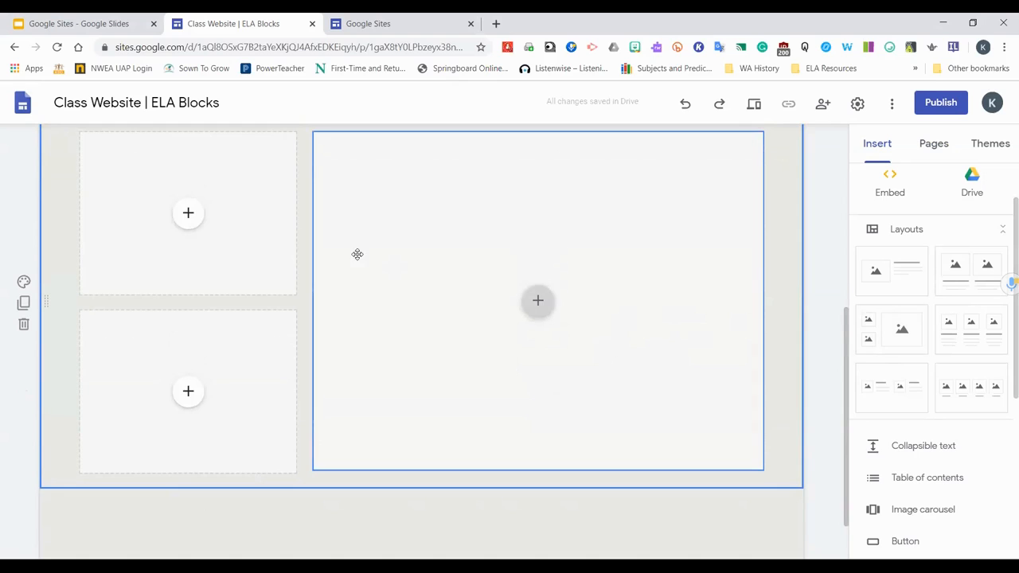
Upload the photo of students at a laptop from Downloads into the large placeholder
{"action": "left_click", "coordinate": [537, 301]}
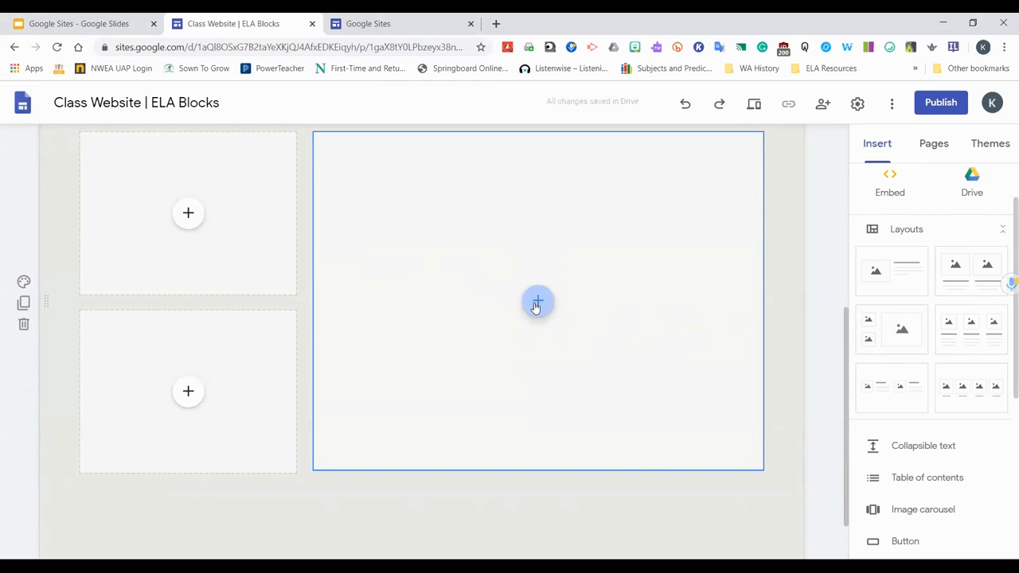
{"action": "left_click", "coordinate": [573, 344]}
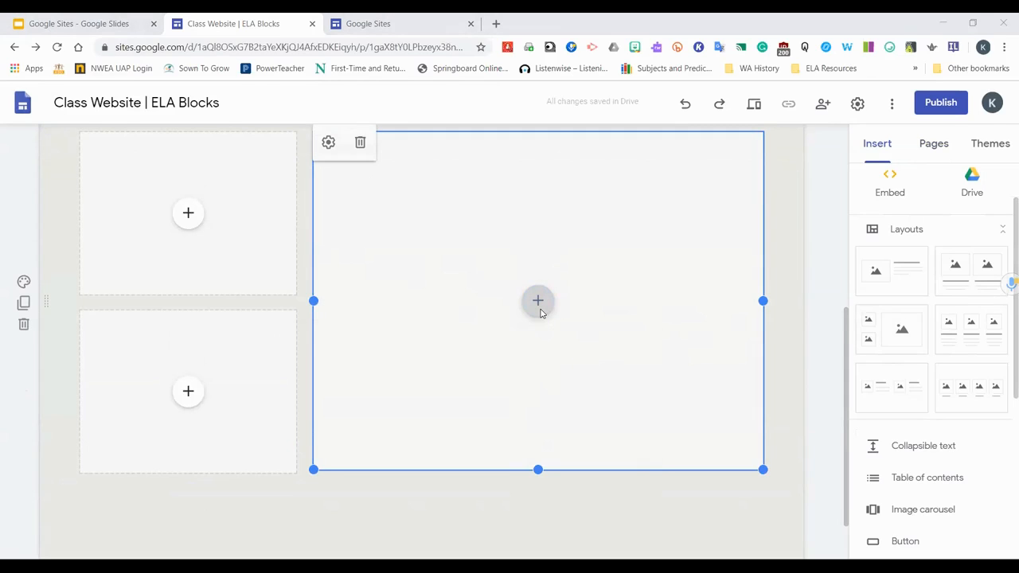
{"action": "left_click", "coordinate": [257, 198]}
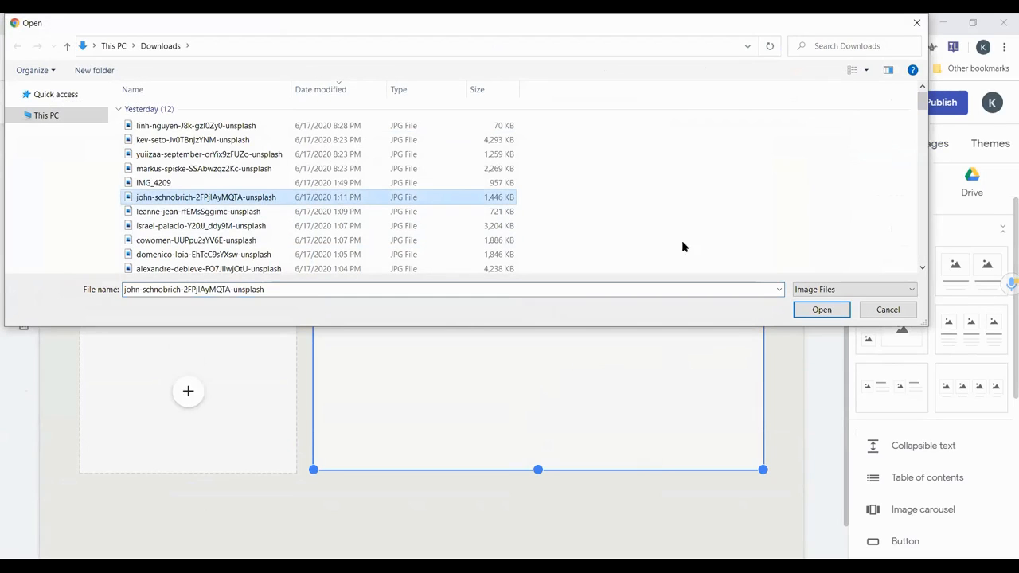
{"action": "left_click", "coordinate": [835, 311]}
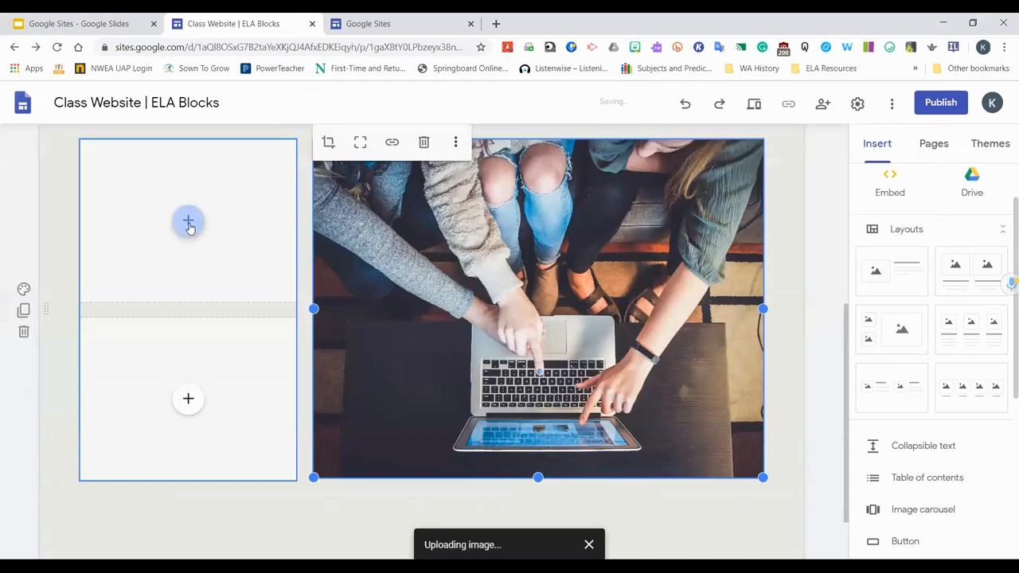
{"action": "left_click", "coordinate": [188, 224]}
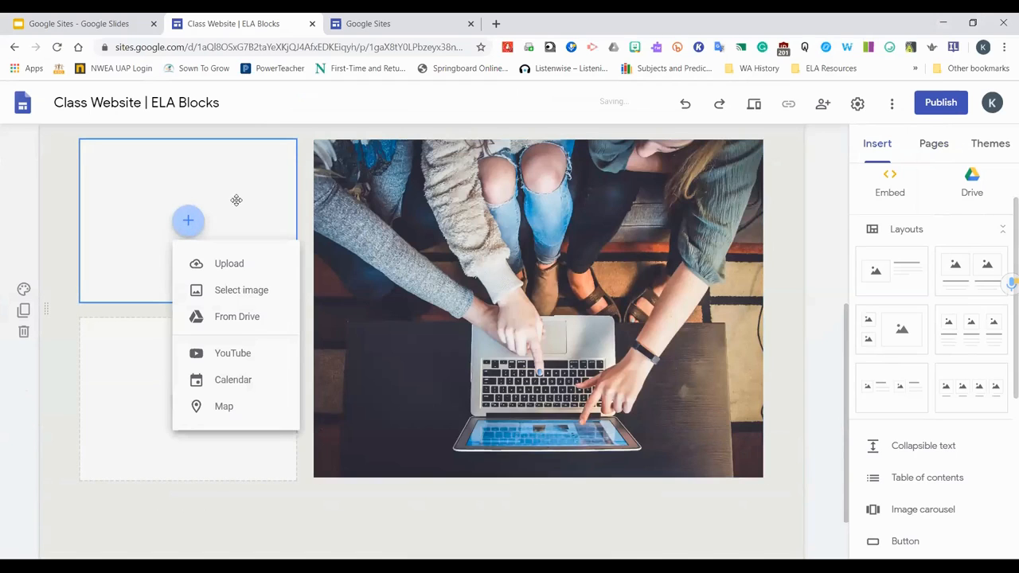
{"action": "left_click", "coordinate": [305, 203]}
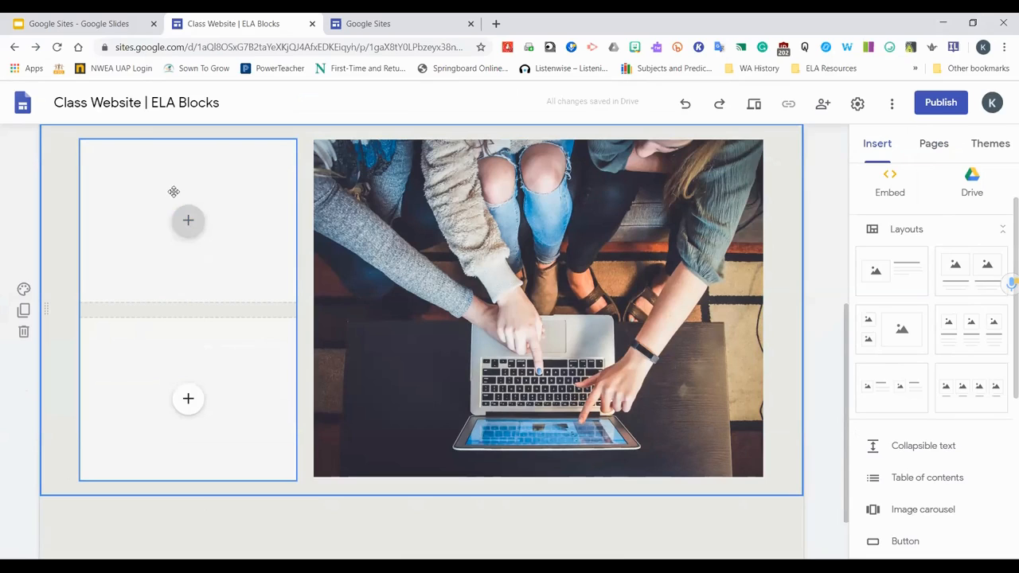
Link the large image to the URL copied from the other Google Sites tab, then remove the link
{"action": "left_click", "coordinate": [562, 311]}
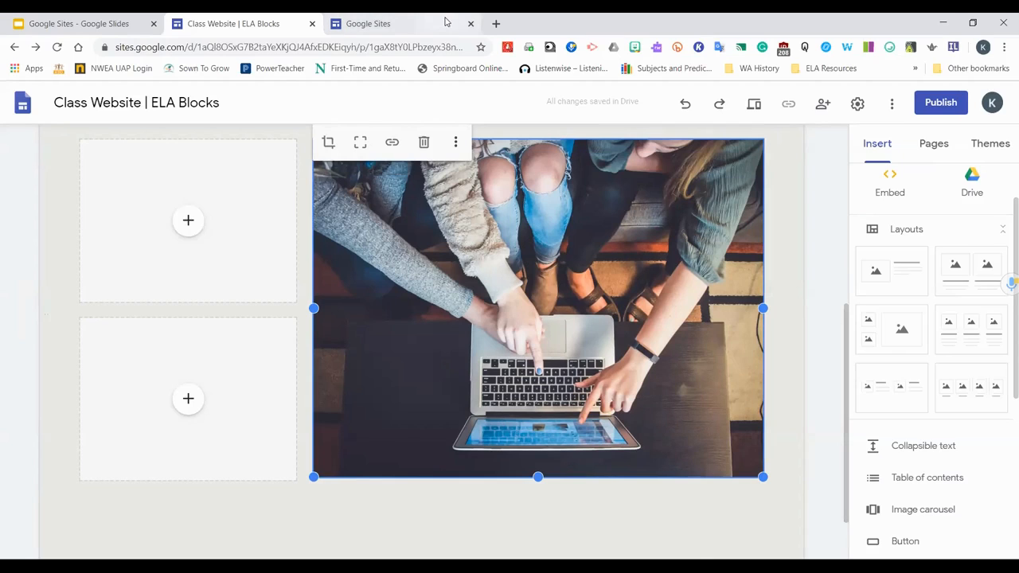
{"action": "left_click", "coordinate": [422, 24]}
{"action": "left_click", "coordinate": [399, 45]}
{"action": "key", "text": "ctrl+c"}
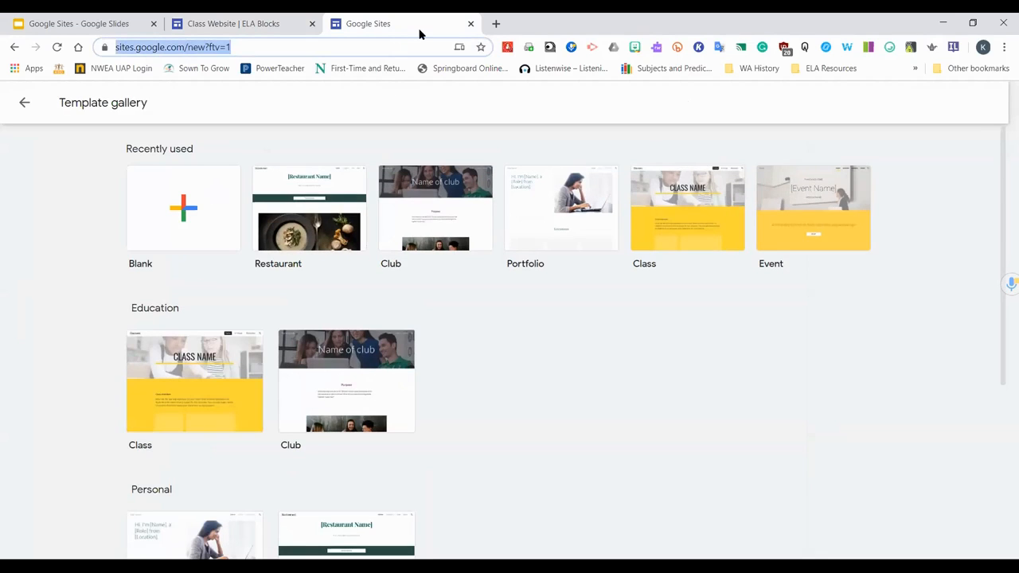
{"action": "left_click", "coordinate": [217, 18]}
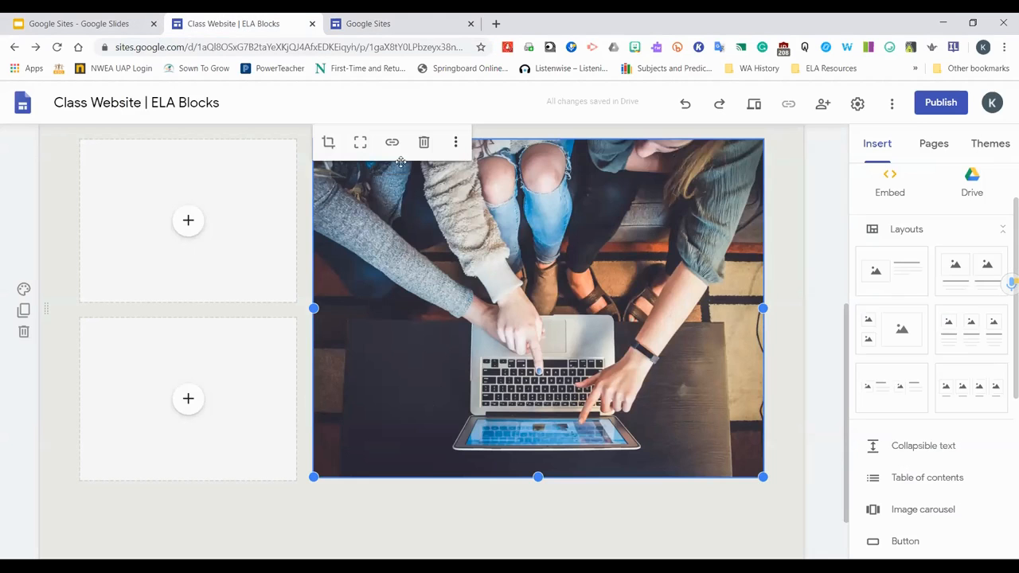
{"action": "left_click", "coordinate": [393, 144]}
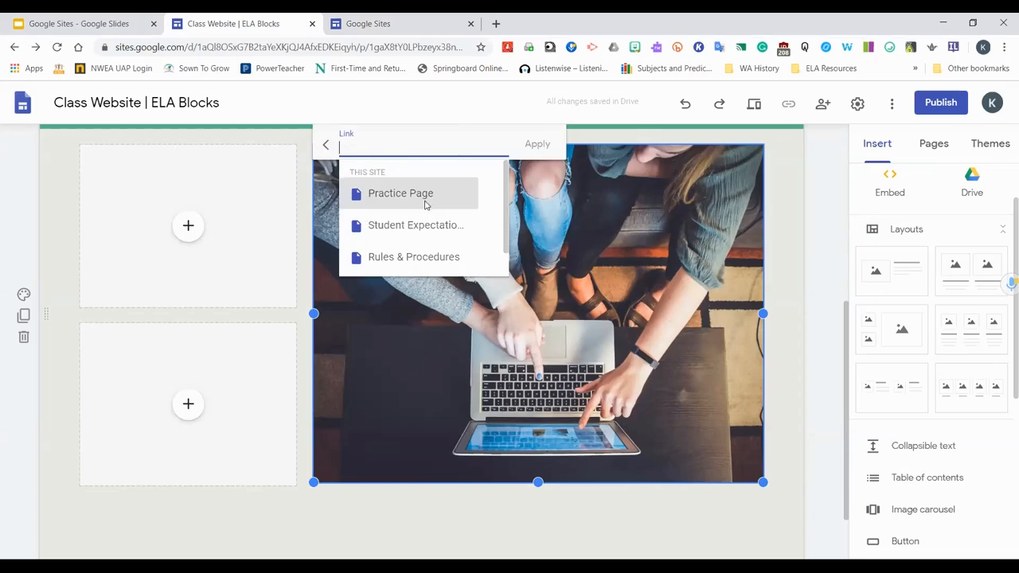
{"action": "key", "text": "ctrl+v"}
{"action": "left_click", "coordinate": [545, 145]}
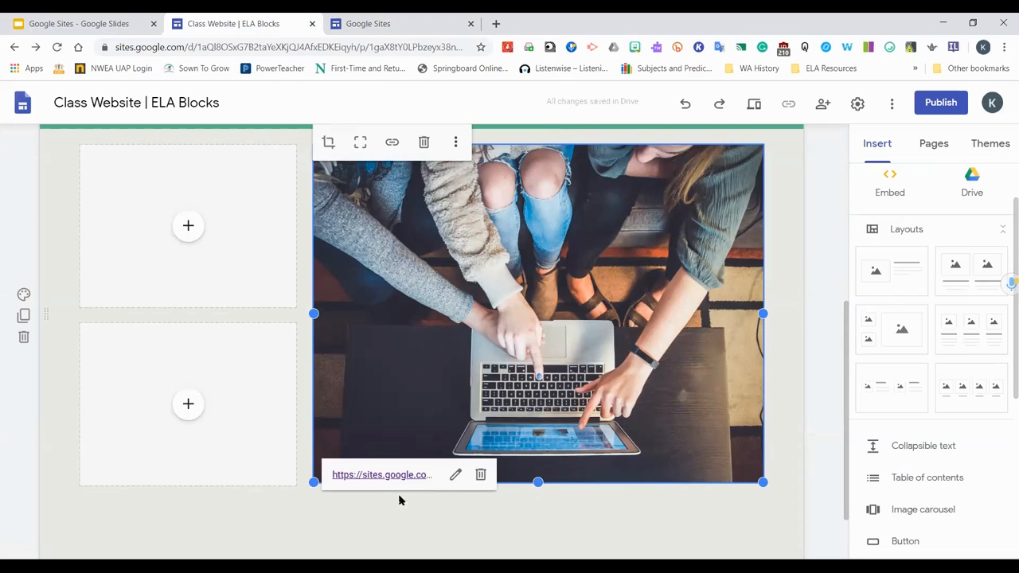
{"action": "left_click", "coordinate": [481, 474]}
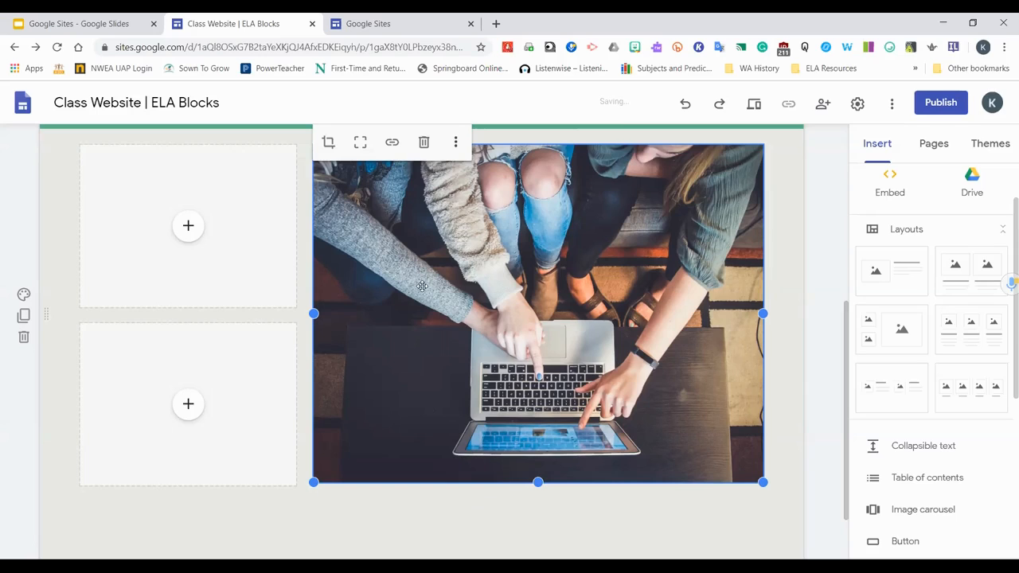
Delete the image tile and undo the deletion
{"action": "left_click", "coordinate": [424, 146]}
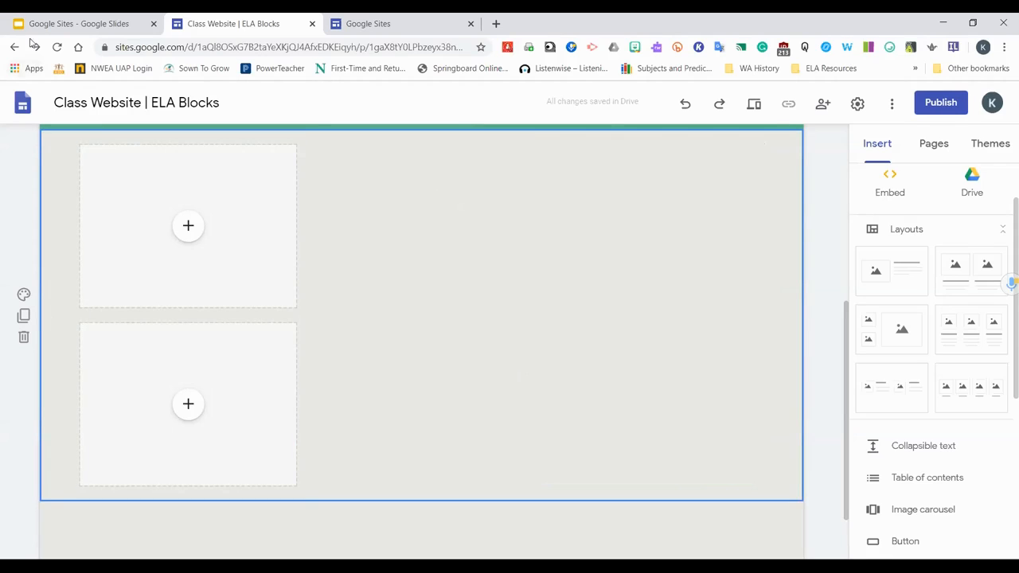
{"action": "left_click", "coordinate": [688, 106]}
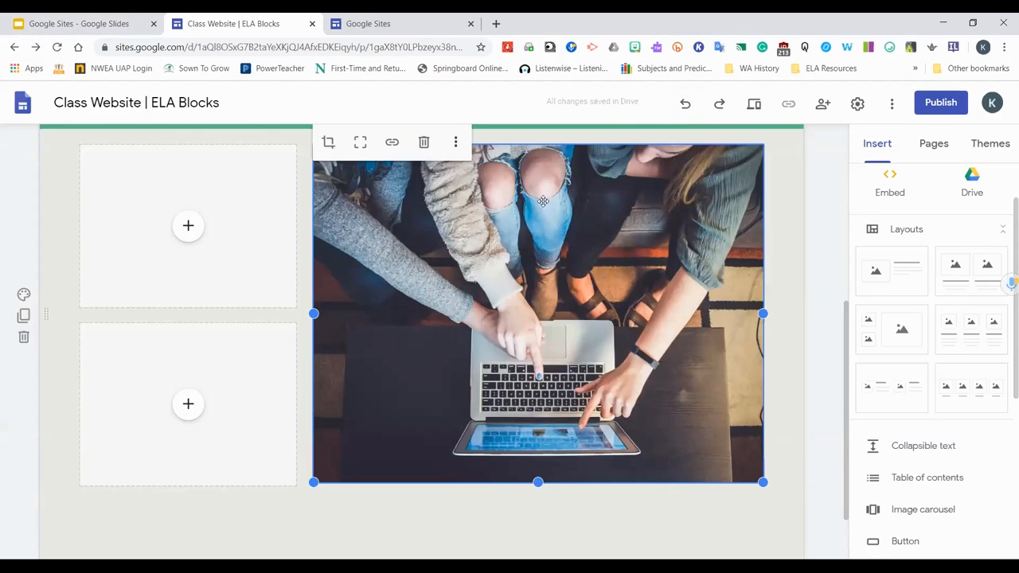
Add alt text to the image describing three students touching a computer screen
{"action": "left_click", "coordinate": [458, 143]}
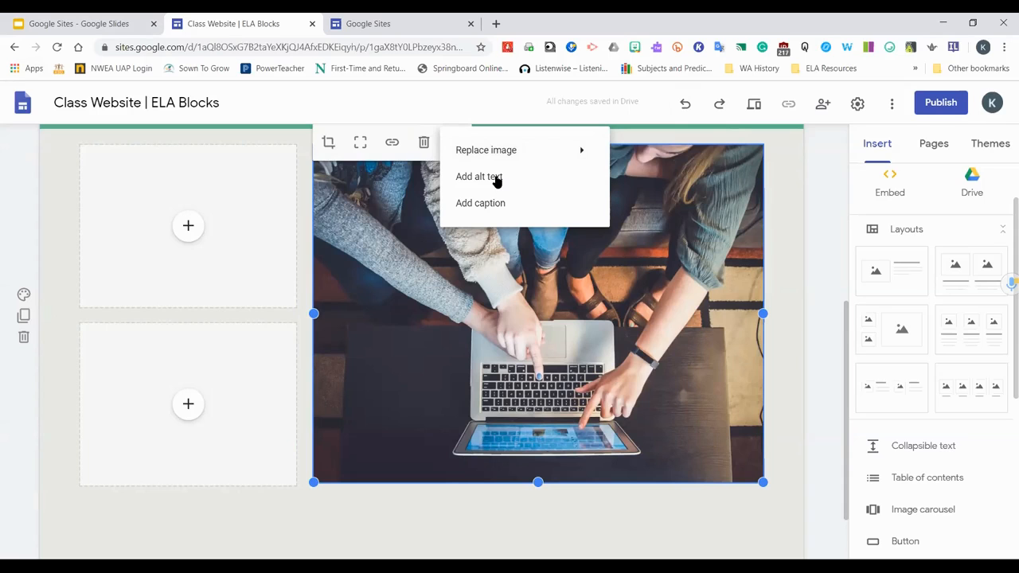
{"action": "left_click", "coordinate": [496, 178]}
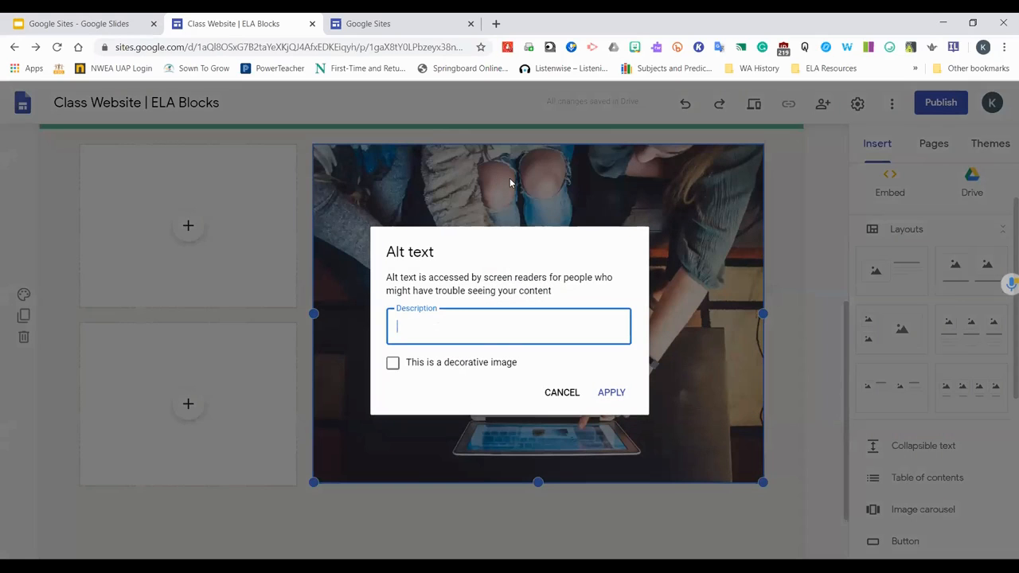
{"action": "type", "text": "Stud"}
{"action": "key", "text": "BackSpace"}
{"action": "type", "text": "Two"}
{"action": "type", "text": "hree S"}
{"action": "key", "text": "BackSpace"}
{"action": "type", "text": "students touching a computer screen."}
{"action": "left_click", "coordinate": [610, 394]}
Add the caption "Students collaborating on a communication project." below the image
{"action": "left_click", "coordinate": [457, 145]}
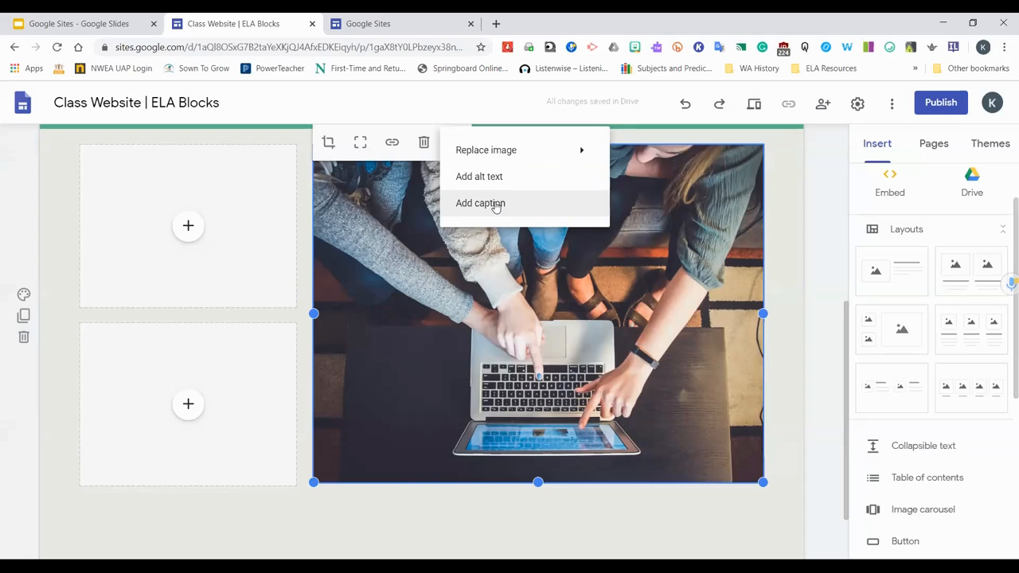
{"action": "left_click", "coordinate": [495, 204]}
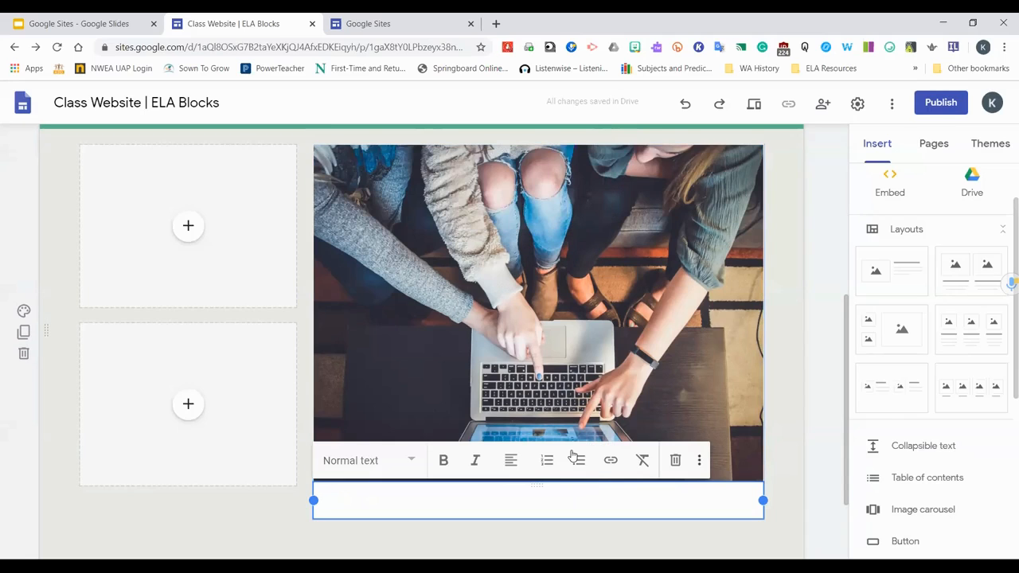
{"action": "type", "text": "Stu"}
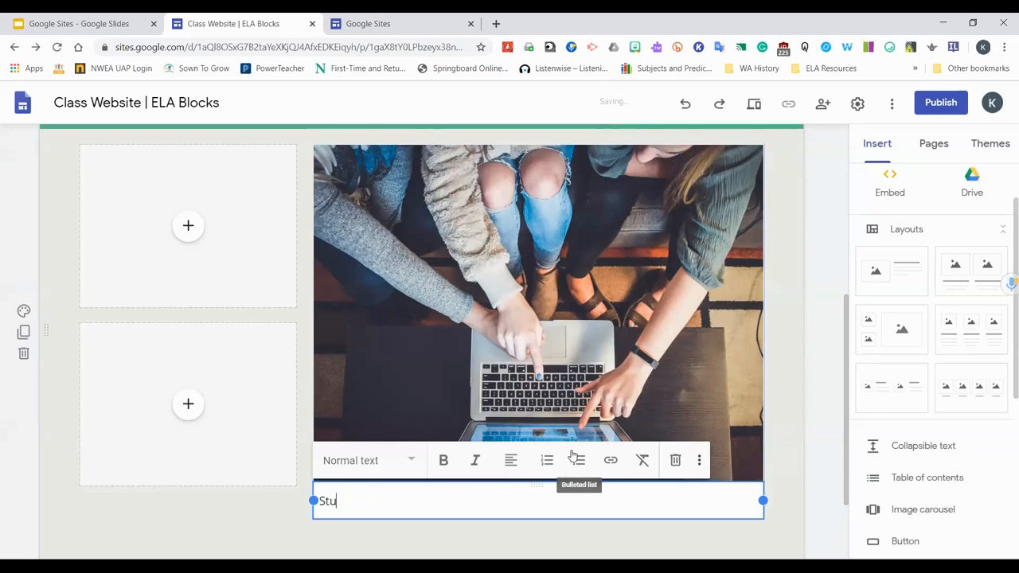
{"action": "type", "text": "dents collaborating on a"}
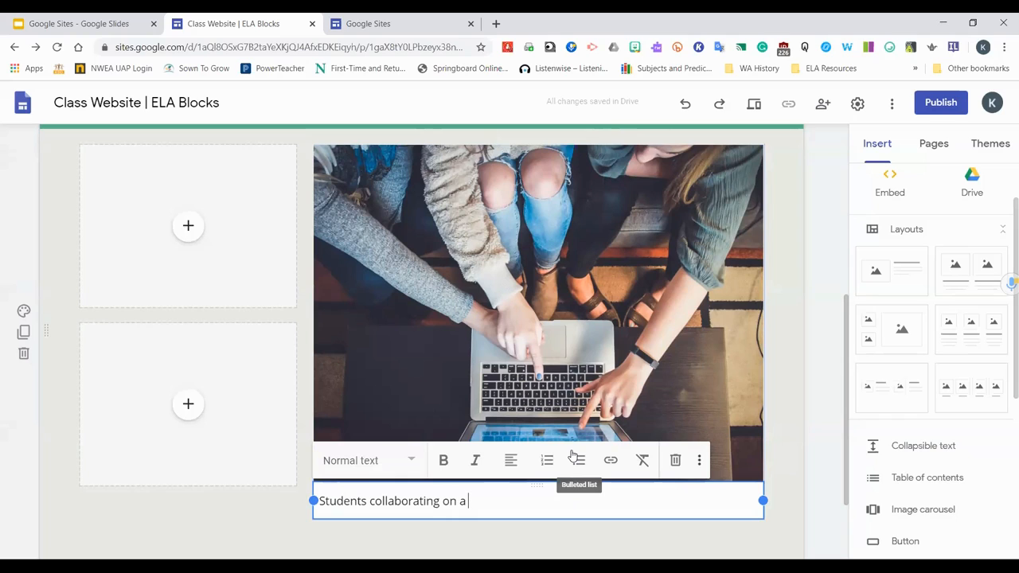
{"action": "type", "text": " communi"}
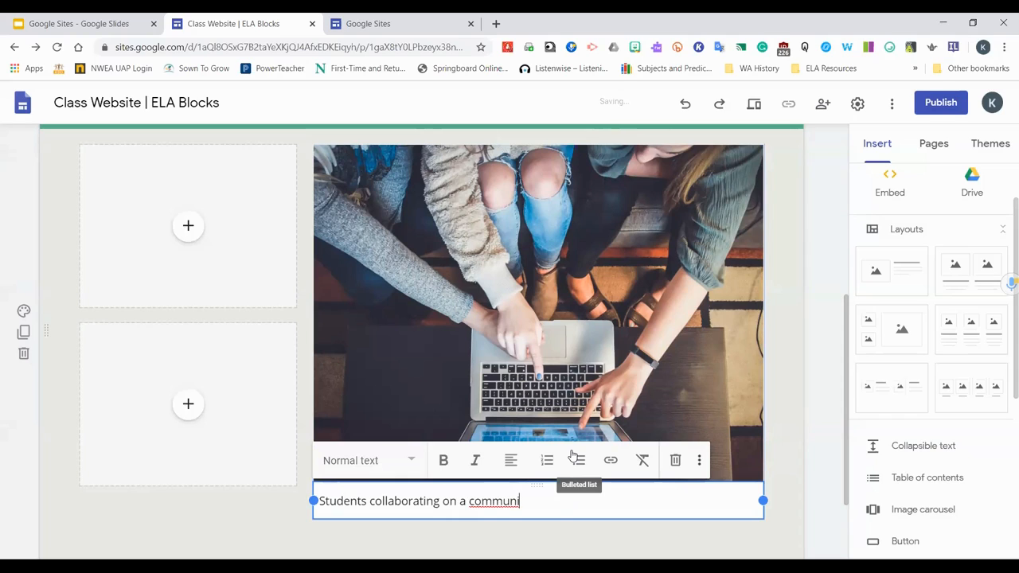
{"action": "type", "text": "cation project."}
{"action": "key", "text": "Return"}
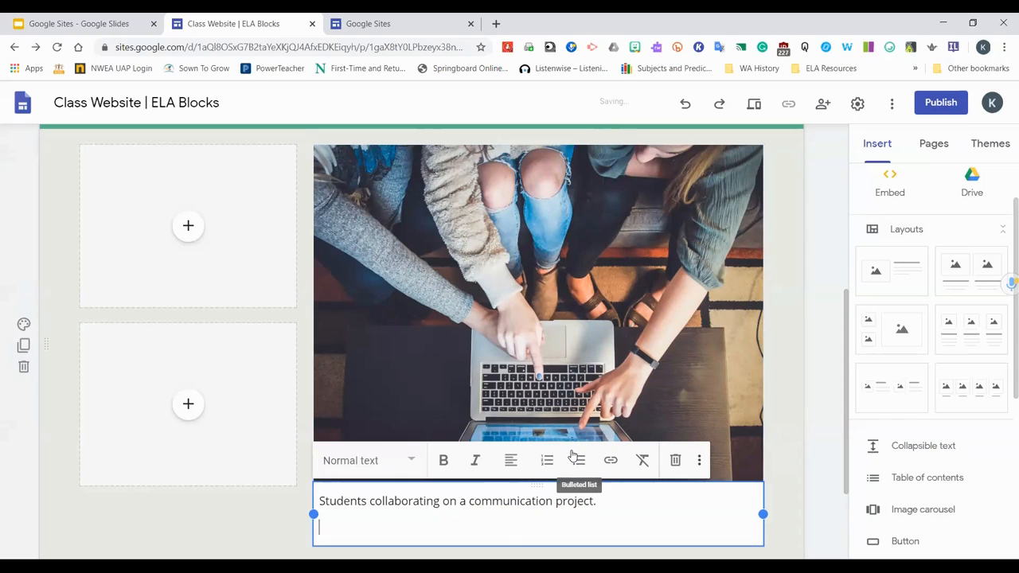
{"action": "key", "text": "BackSpace"}
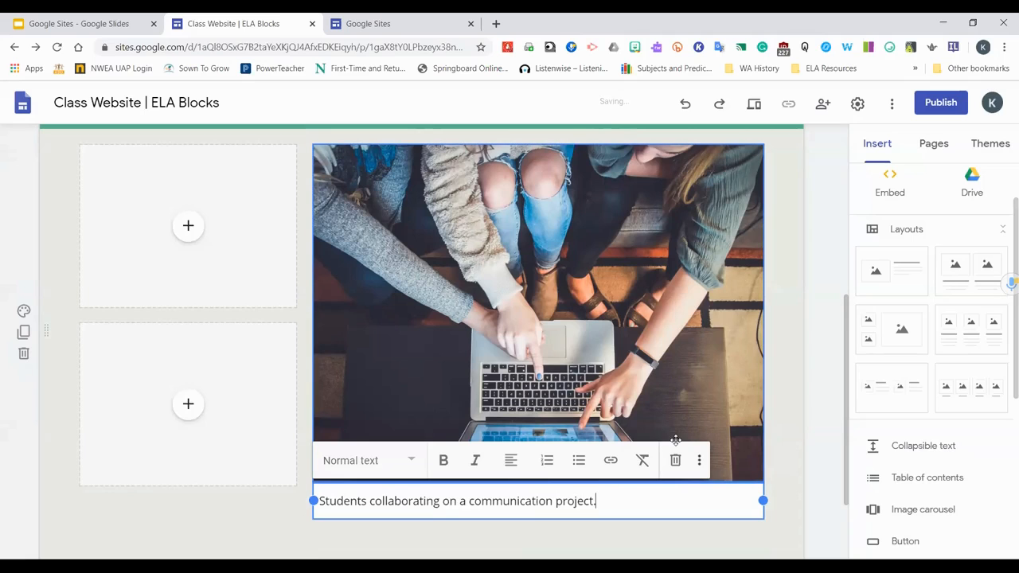
{"action": "left_click", "coordinate": [787, 467]}
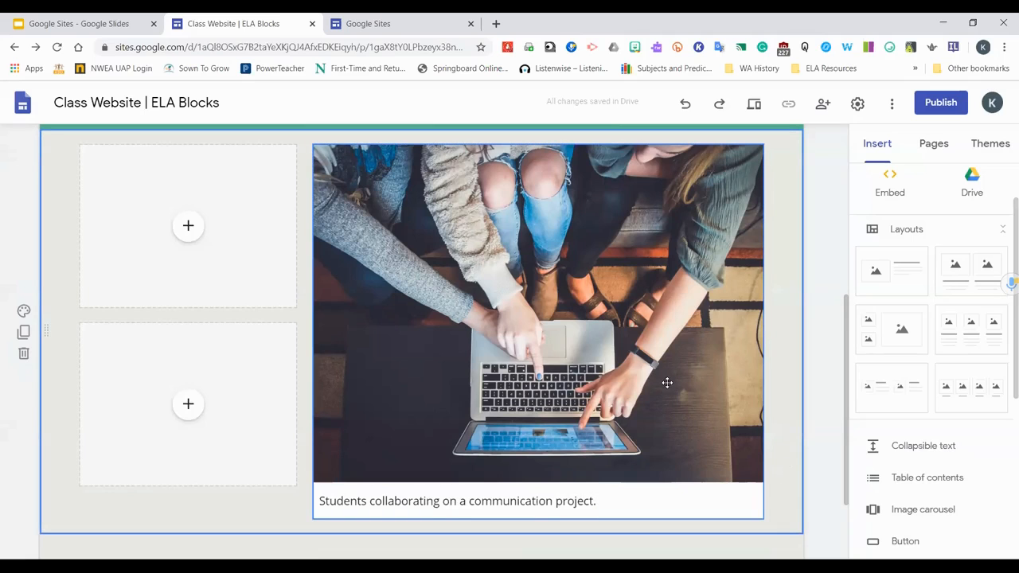
Examine the captioned image tile on the home page
{"action": "scroll", "coordinate": [661, 387], "scroll_direction": "down", "scroll_amount": 1}
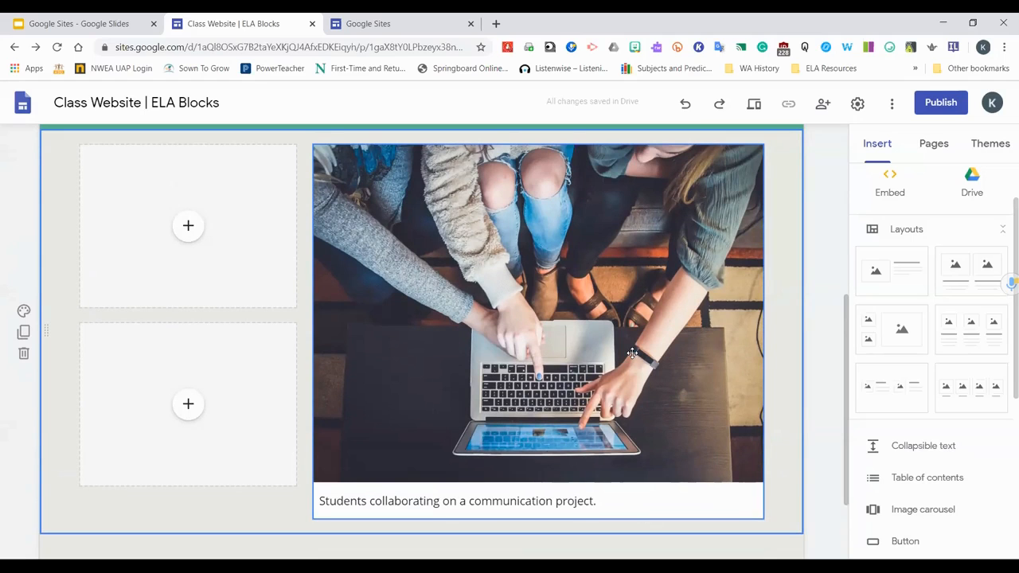
{"action": "scroll", "coordinate": [632, 352], "scroll_direction": "up", "scroll_amount": 1}
{"action": "scroll", "coordinate": [637, 398], "scroll_direction": "down", "scroll_amount": 1}
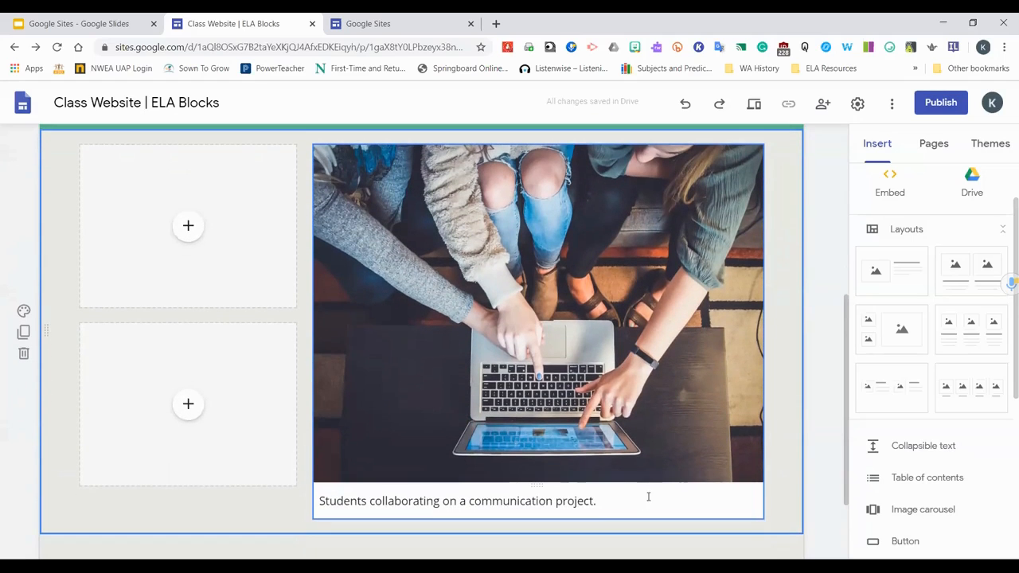
{"action": "left_click", "coordinate": [646, 498]}
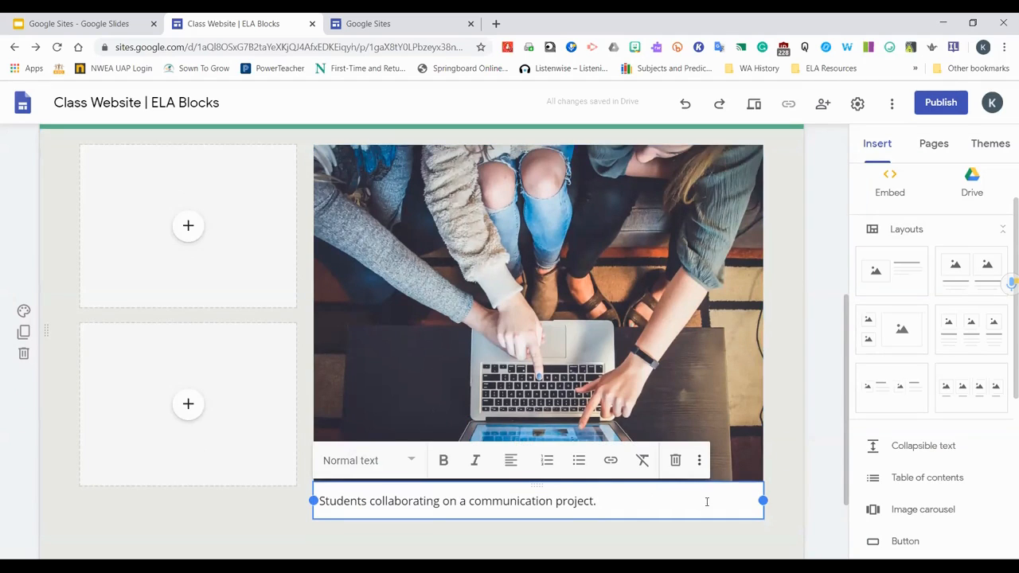
{"action": "left_click", "coordinate": [787, 463]}
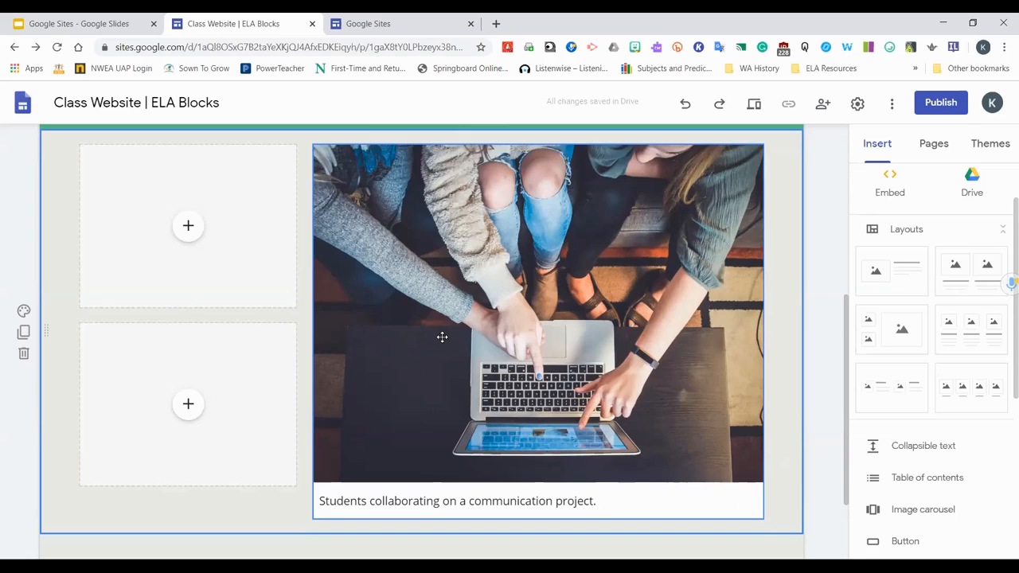
{"action": "scroll", "coordinate": [441, 336], "scroll_direction": "up", "scroll_amount": 1}
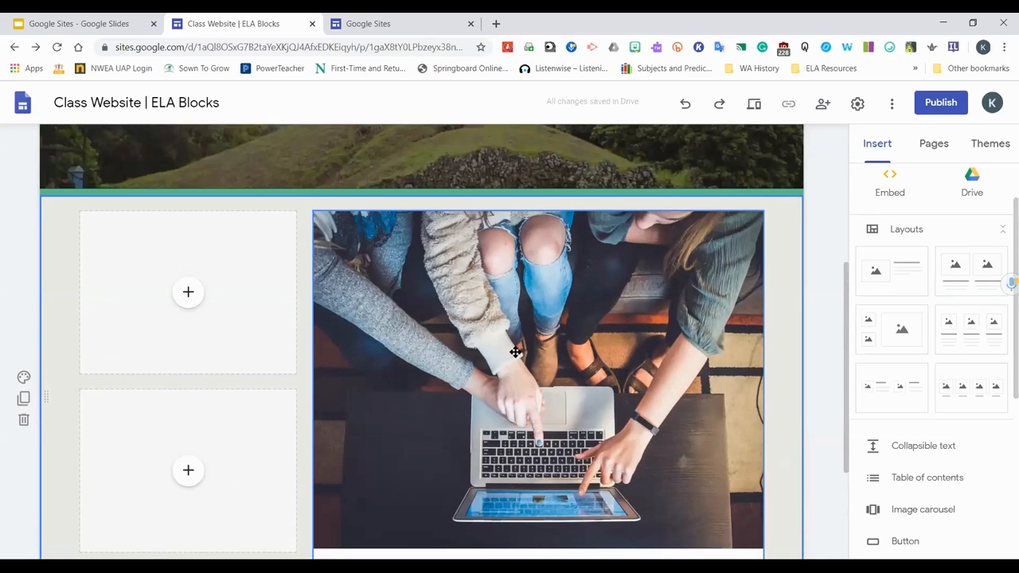
{"action": "scroll", "coordinate": [514, 352], "scroll_direction": "down", "scroll_amount": 1}
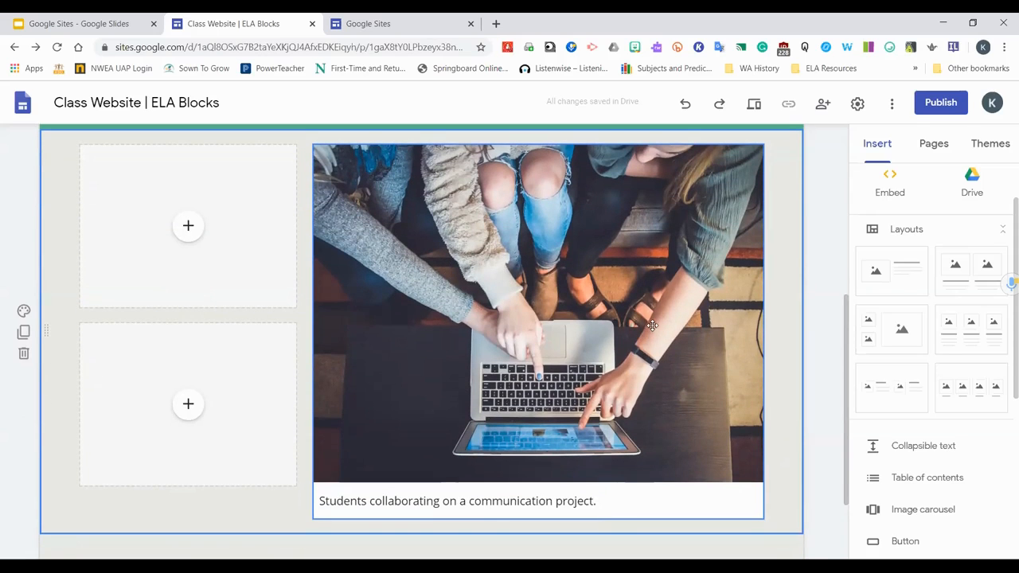
{"action": "scroll", "coordinate": [650, 336], "scroll_direction": "up", "scroll_amount": 2}
{"action": "scroll", "coordinate": [652, 335], "scroll_direction": "down", "scroll_amount": 2}
{"action": "scroll", "coordinate": [653, 337], "scroll_direction": "down", "scroll_amount": 1}
{"action": "left_click", "coordinate": [650, 434]}
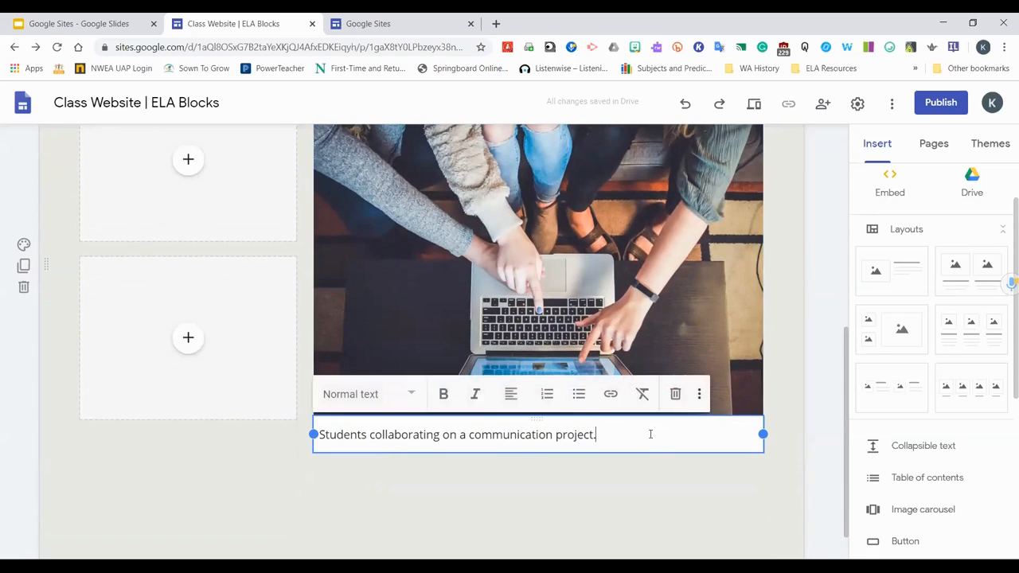
{"action": "left_click", "coordinate": [782, 400]}
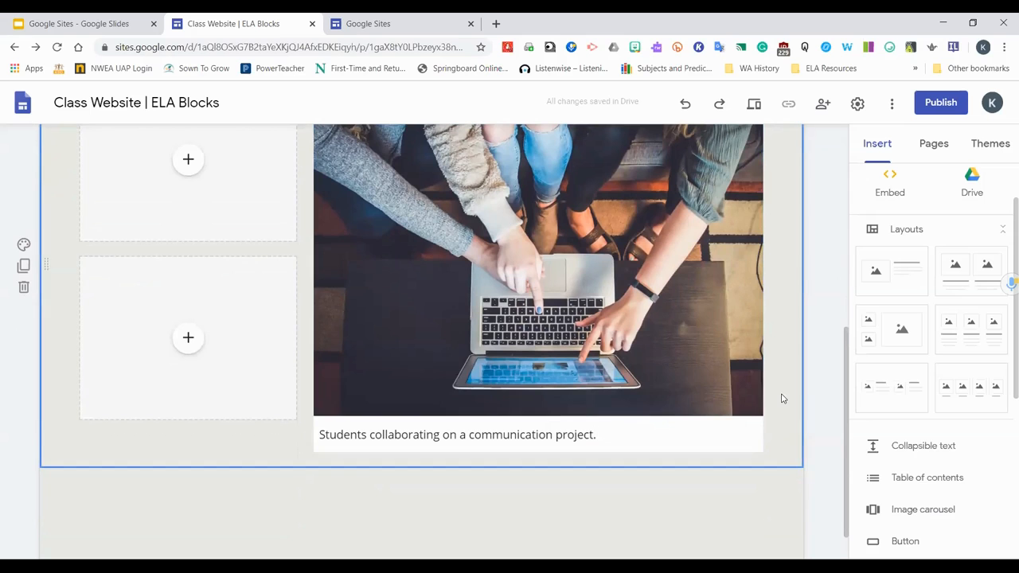
Open the site settings dialog from the header and close it without changes
{"action": "scroll", "coordinate": [826, 383], "scroll_direction": "up", "scroll_amount": 2}
{"action": "scroll", "coordinate": [827, 383], "scroll_direction": "up", "scroll_amount": 4}
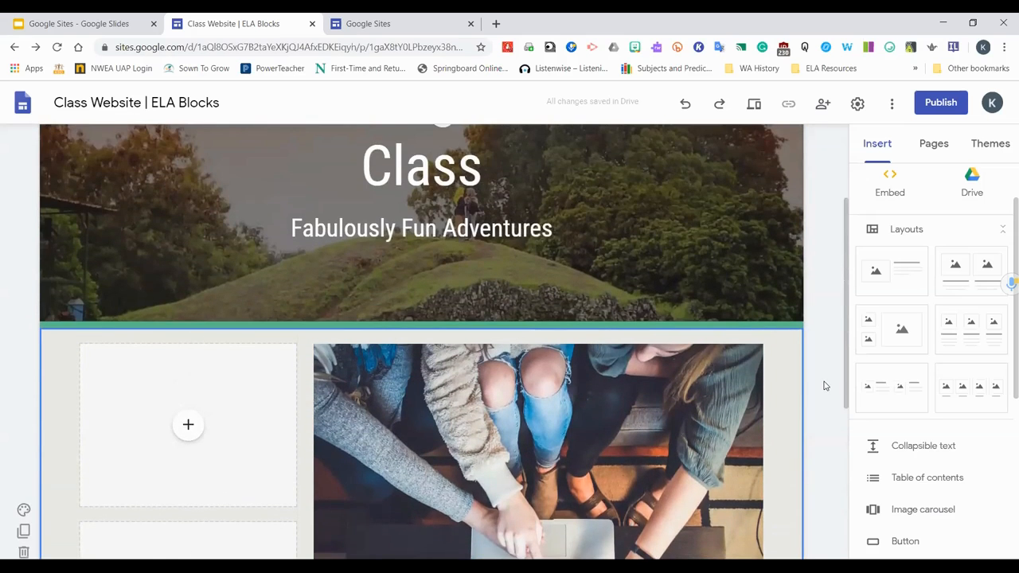
{"action": "scroll", "coordinate": [827, 378], "scroll_direction": "up", "scroll_amount": 1}
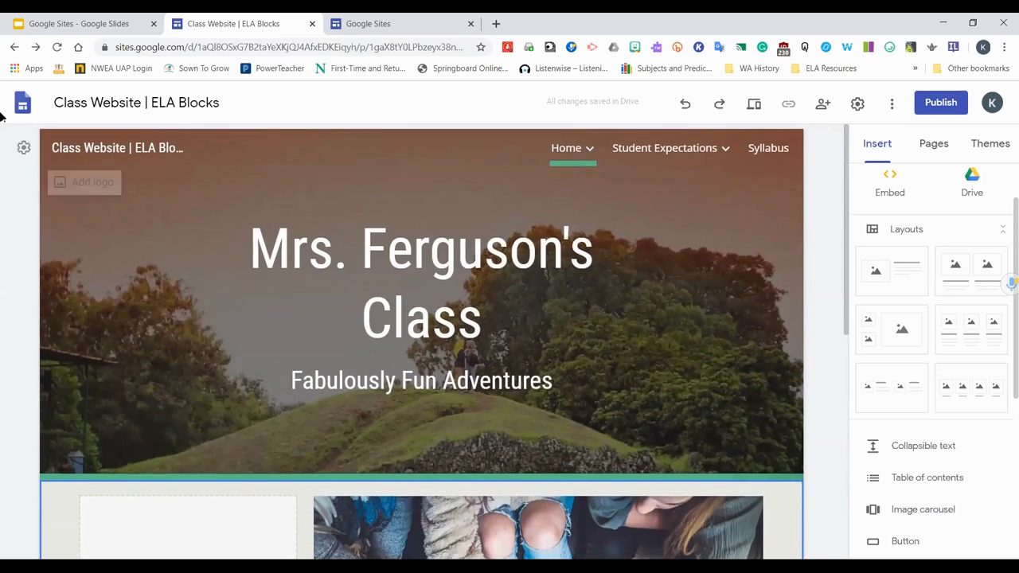
{"action": "left_click", "coordinate": [24, 148]}
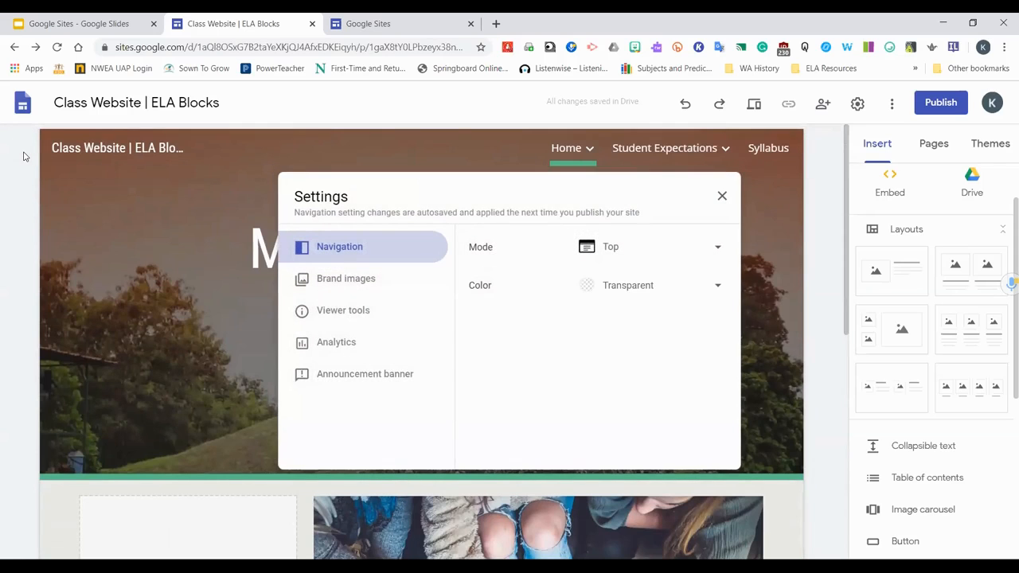
{"action": "left_click", "coordinate": [822, 253]}
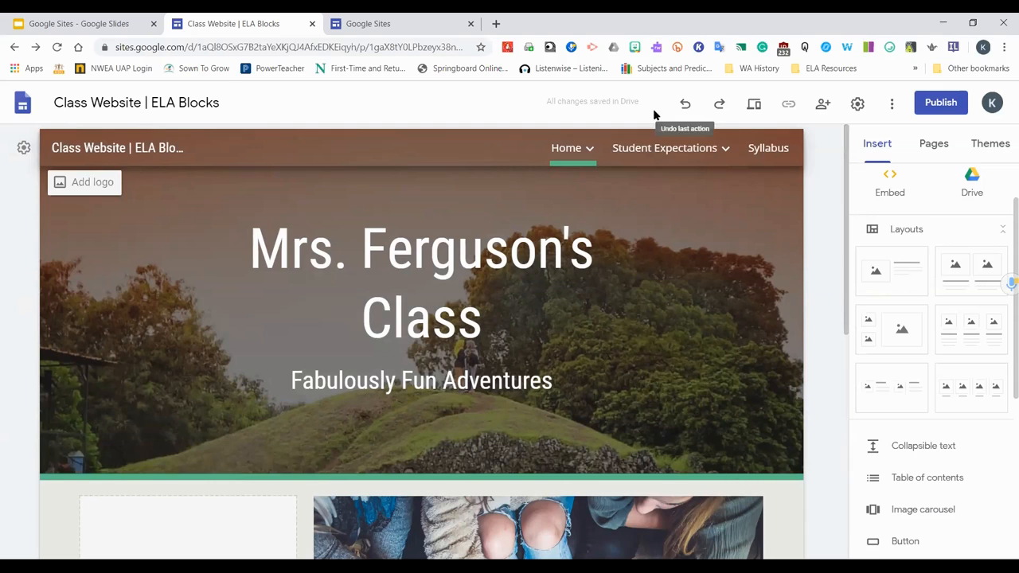
Open the site's version history, preview the earlier version, and return to the editor
{"action": "left_click", "coordinate": [894, 110]}
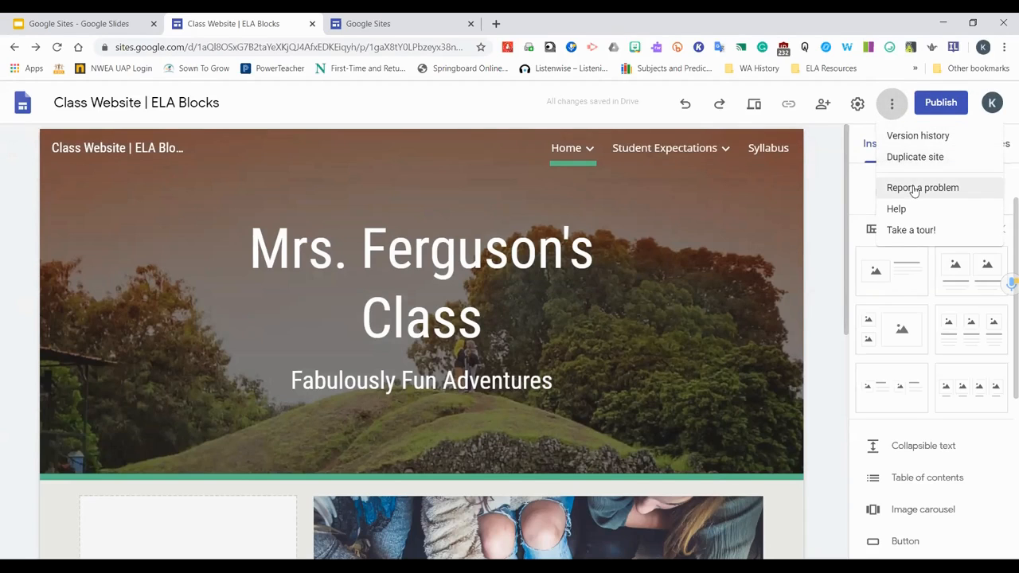
{"action": "left_click", "coordinate": [906, 140]}
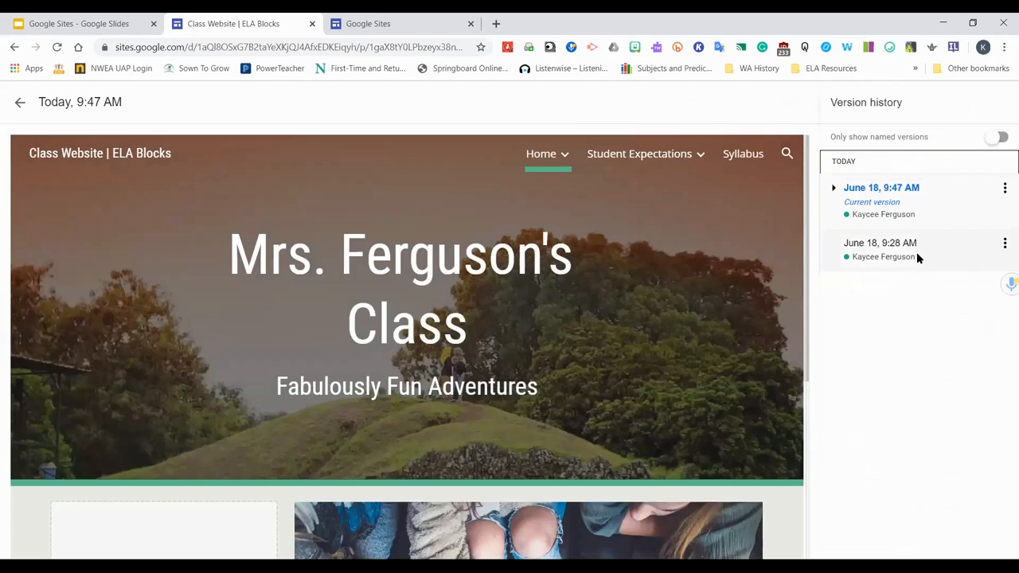
{"action": "scroll", "coordinate": [691, 342], "scroll_direction": "down", "scroll_amount": 3}
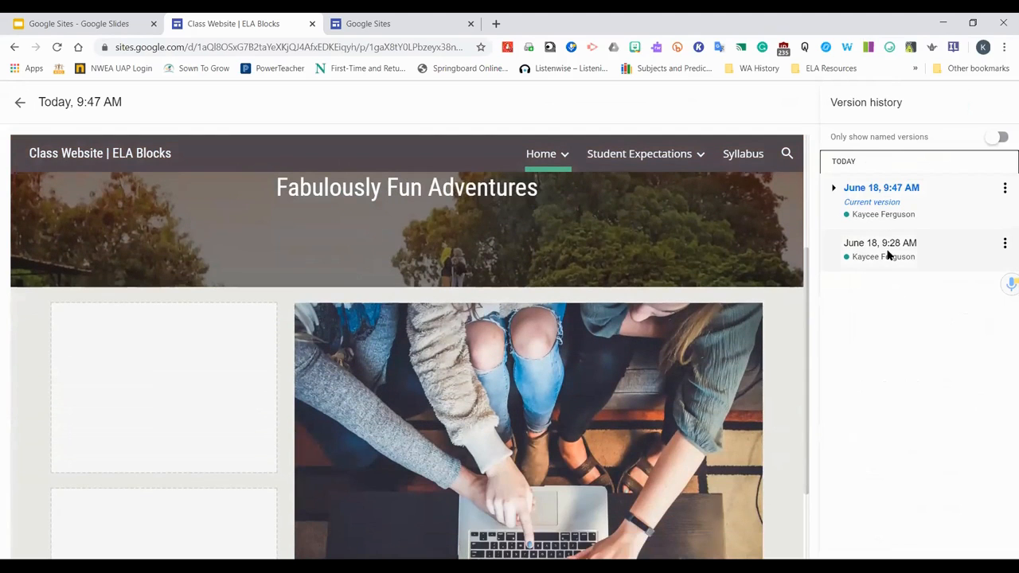
{"action": "left_click", "coordinate": [888, 254]}
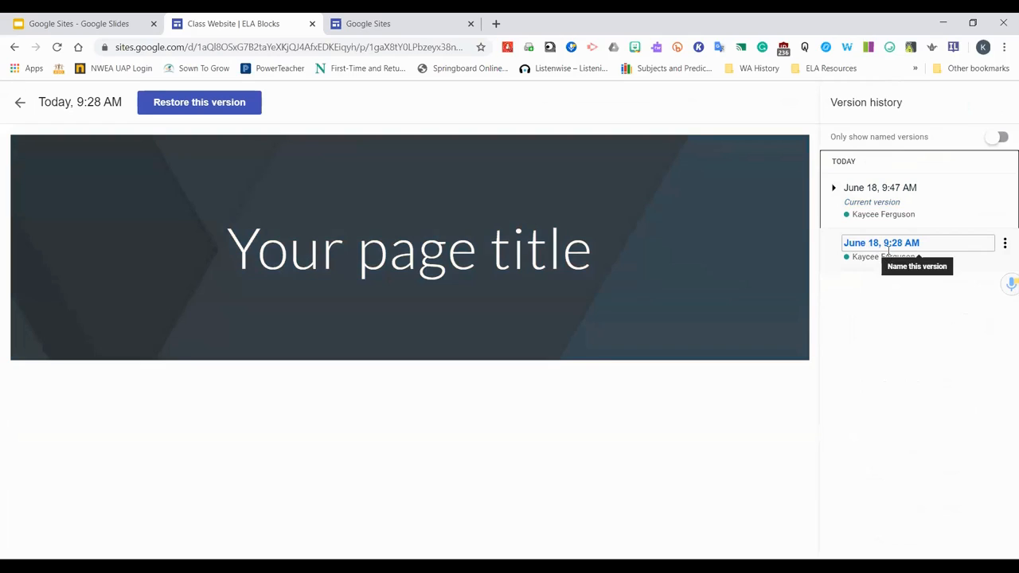
{"action": "left_click", "coordinate": [887, 205]}
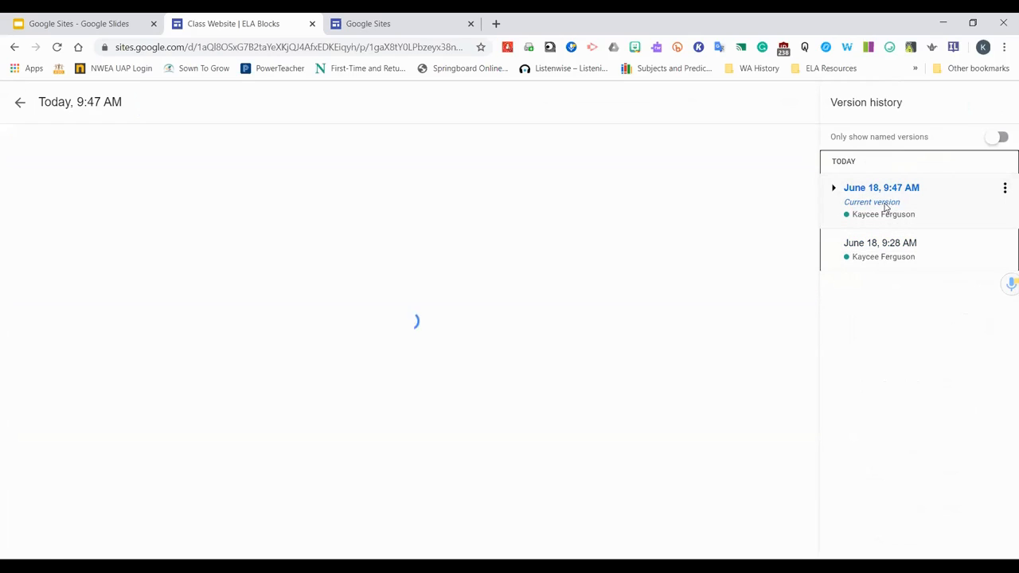
{"action": "scroll", "coordinate": [795, 273], "scroll_direction": "down", "scroll_amount": 4}
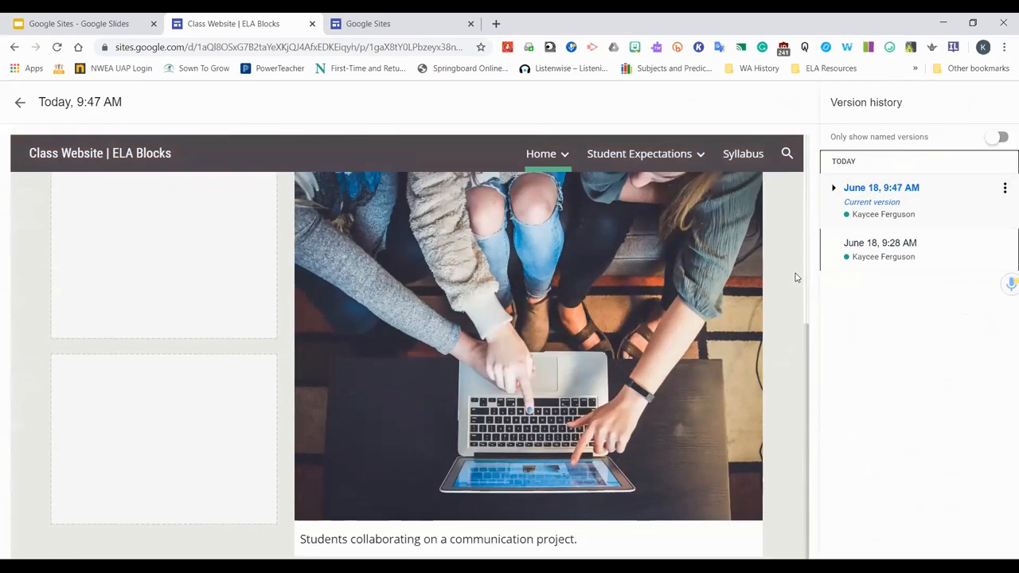
{"action": "scroll", "coordinate": [794, 272], "scroll_direction": "up", "scroll_amount": 3}
{"action": "scroll", "coordinate": [795, 272], "scroll_direction": "up", "scroll_amount": 1}
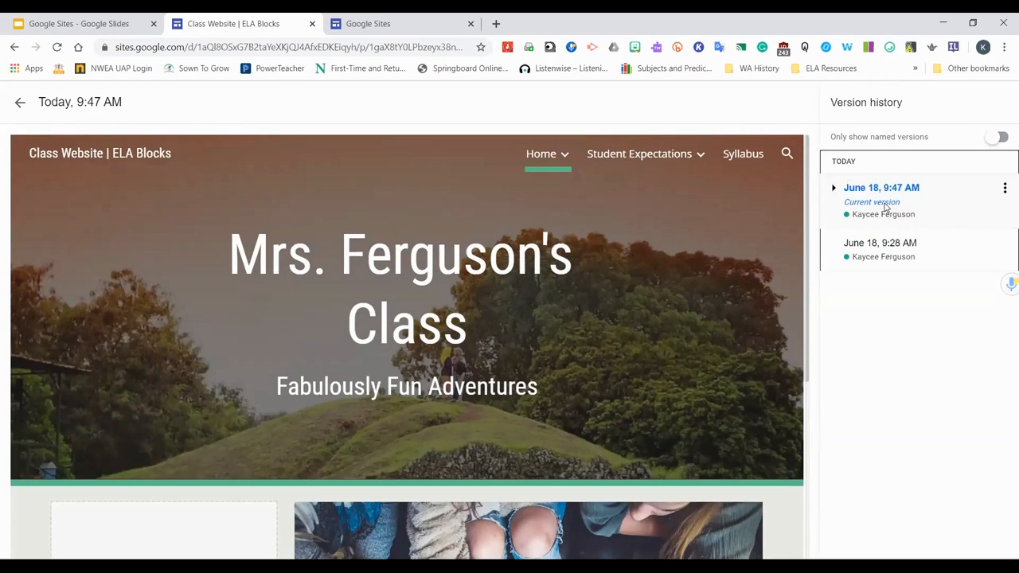
{"action": "left_click", "coordinate": [20, 102]}
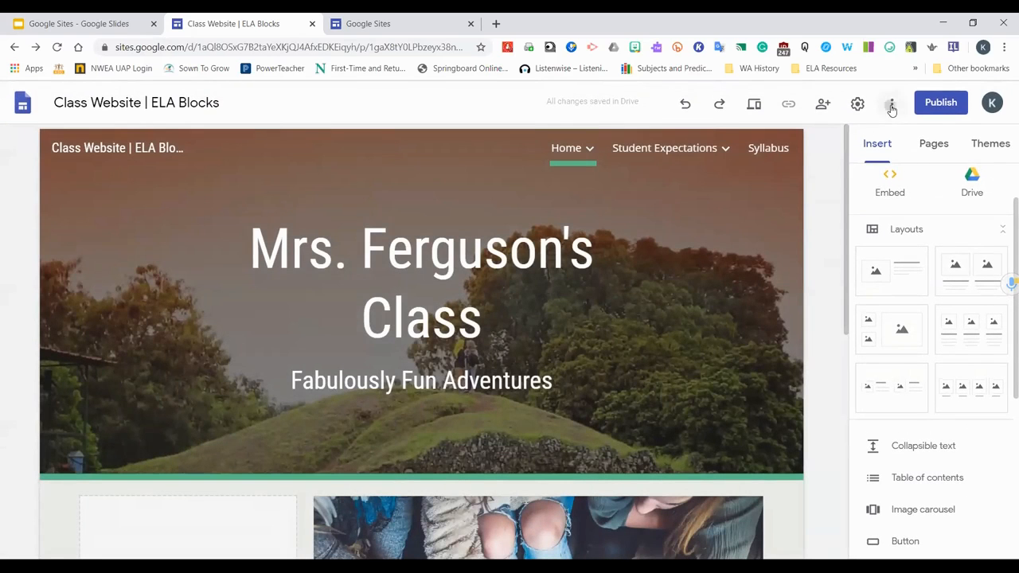
Set the site navigation mode to Side in the navigation settings
{"action": "left_click", "coordinate": [892, 106]}
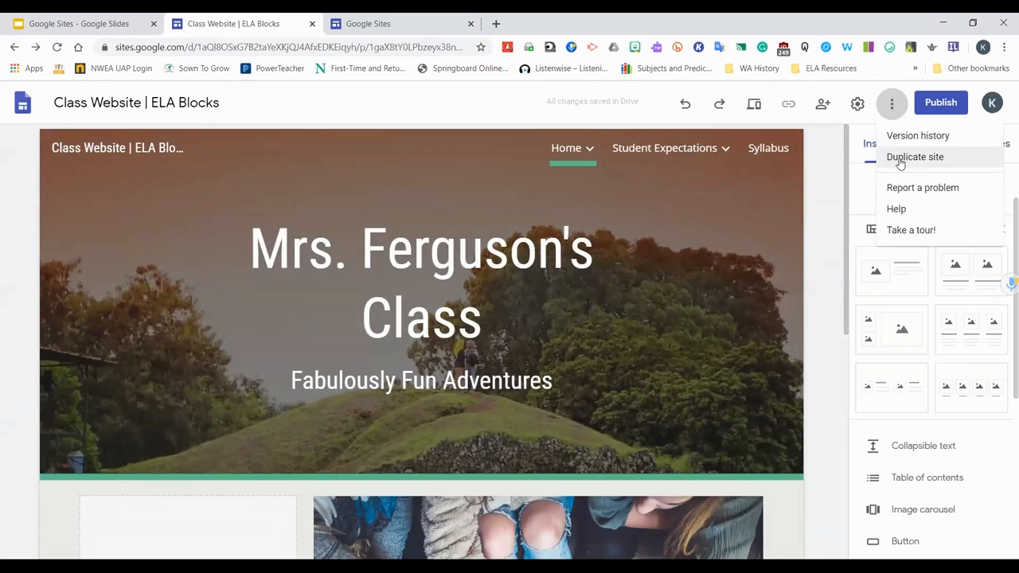
{"action": "left_click", "coordinate": [920, 232]}
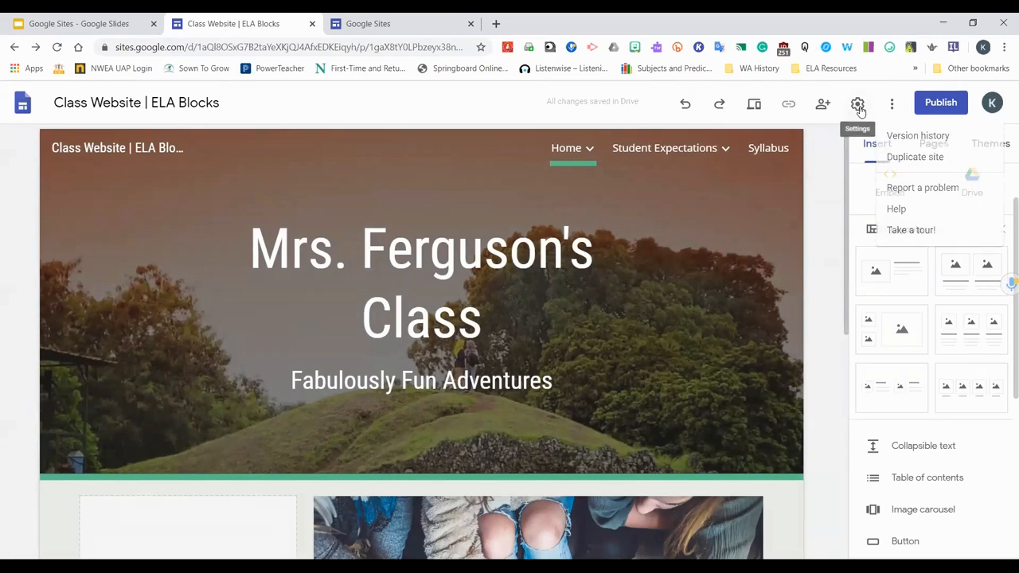
{"action": "left_click", "coordinate": [858, 107]}
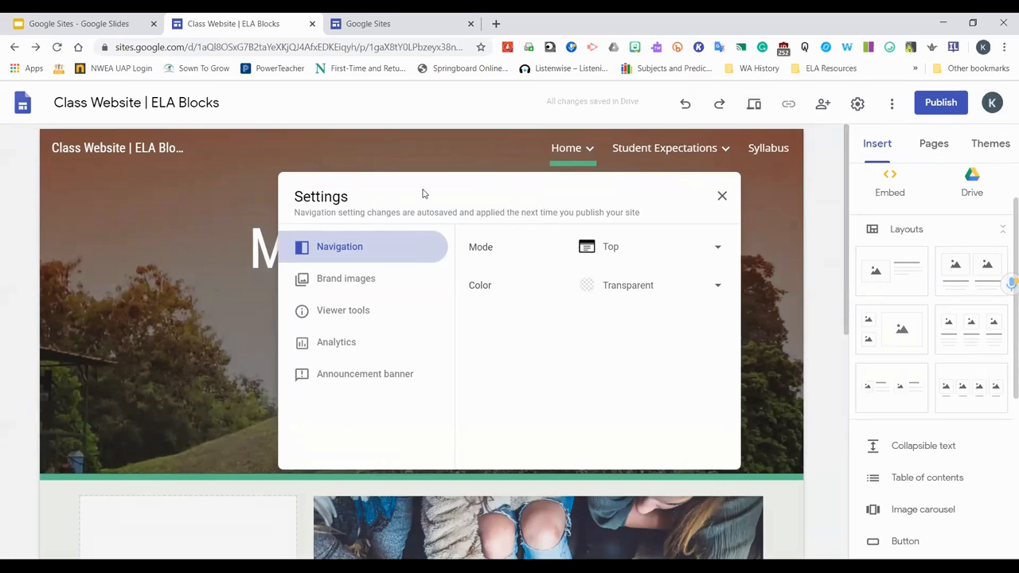
{"action": "left_click", "coordinate": [718, 251]}
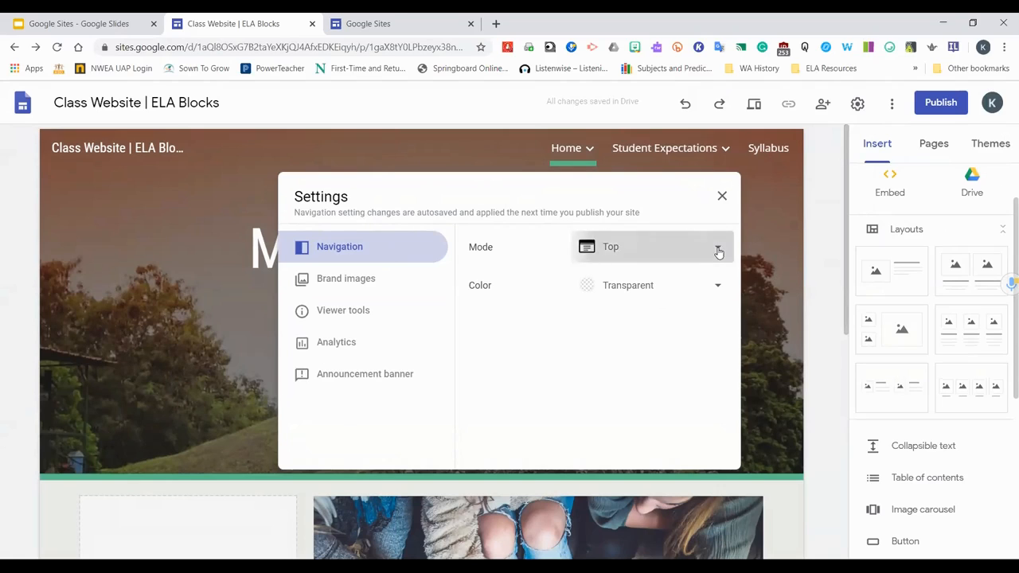
{"action": "left_click", "coordinate": [630, 283]}
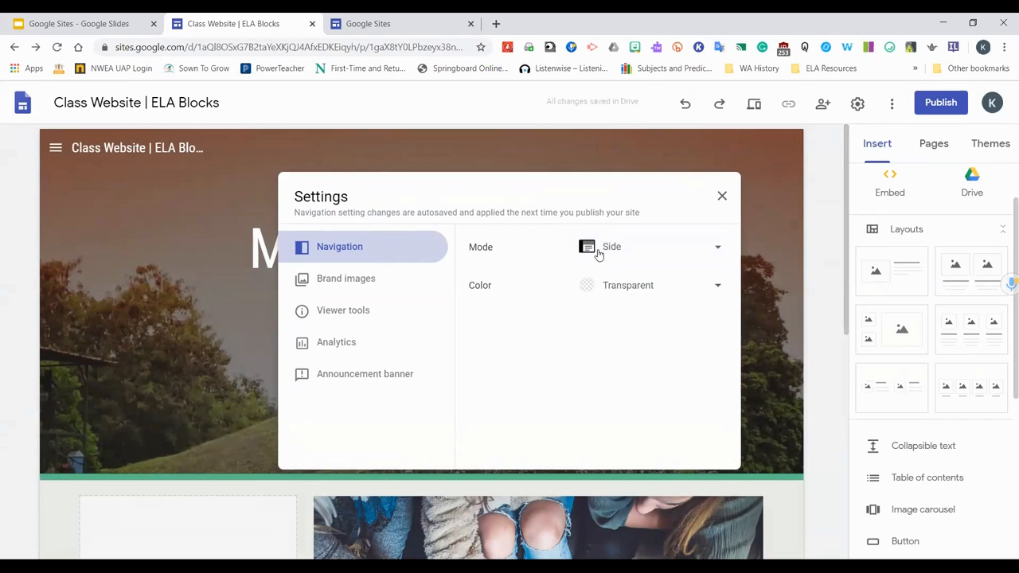
{"action": "left_click", "coordinate": [50, 135]}
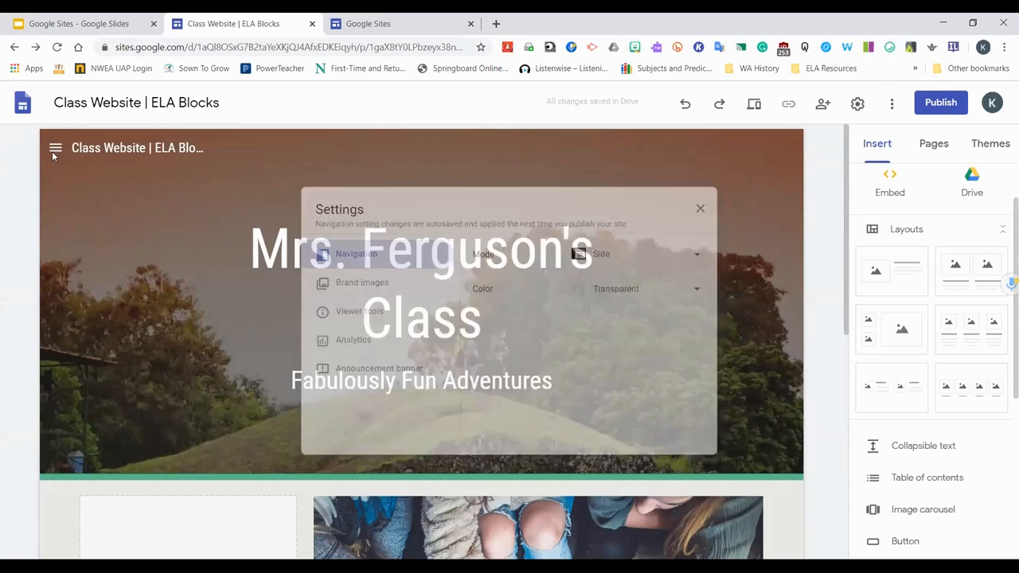
Open the side navigation menu, expand and collapse its page groups, and close it
{"action": "left_click", "coordinate": [55, 151]}
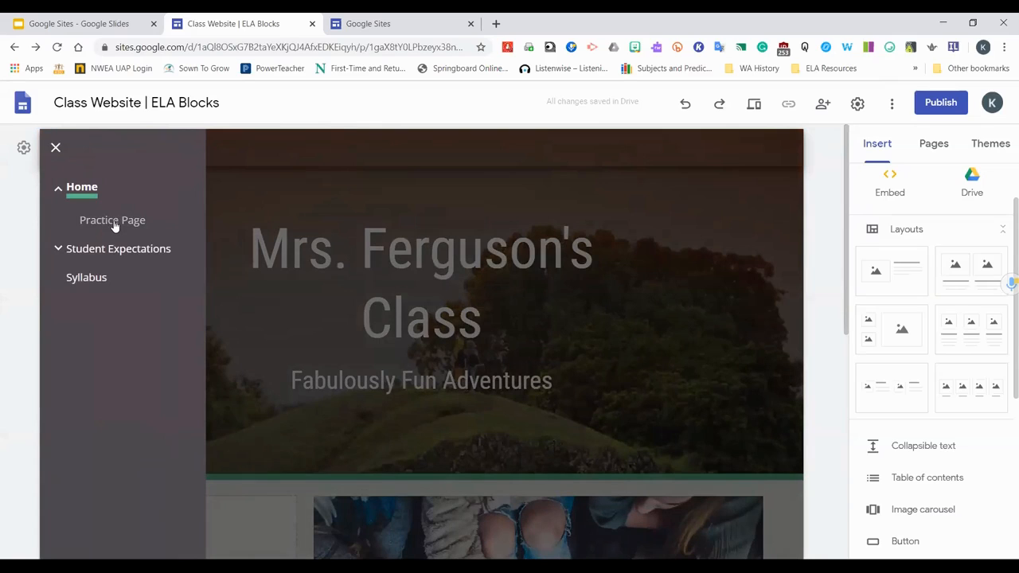
{"action": "left_click", "coordinate": [57, 187]}
{"action": "left_click", "coordinate": [58, 220]}
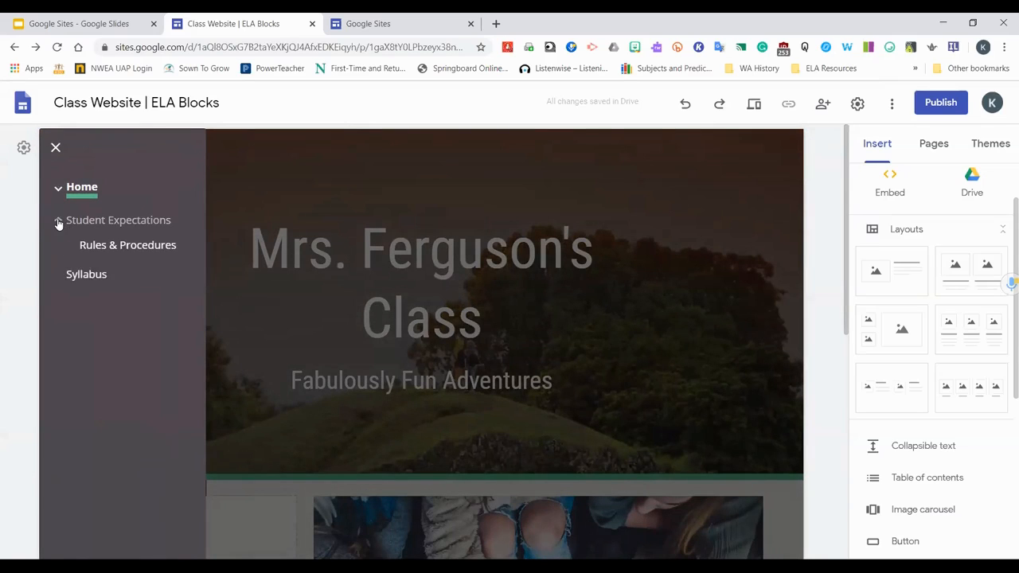
{"action": "left_click", "coordinate": [57, 220]}
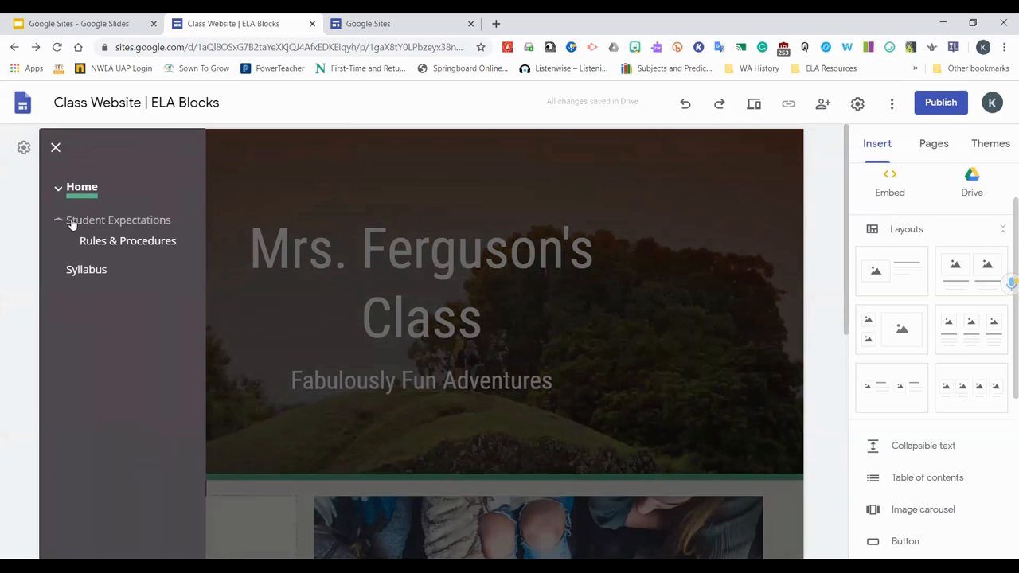
{"action": "left_click", "coordinate": [55, 149]}
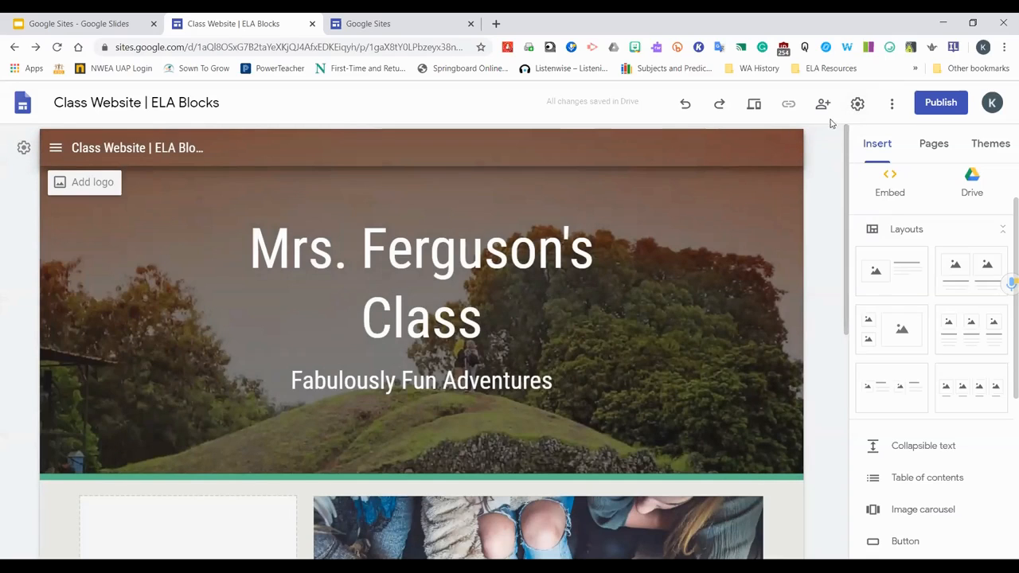
Set the site navigation mode back to Top
{"action": "left_click", "coordinate": [858, 104]}
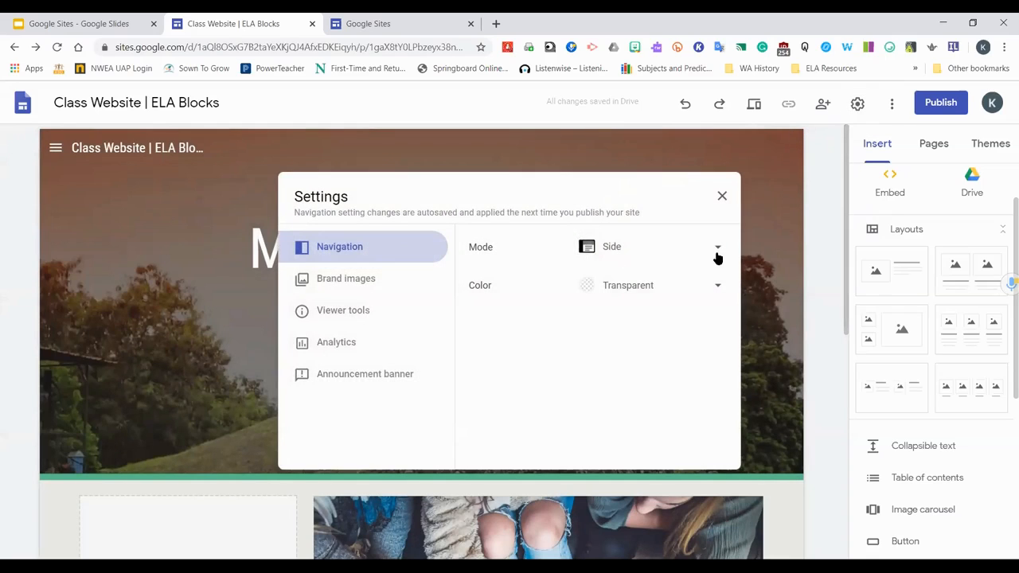
{"action": "left_click", "coordinate": [718, 248]}
{"action": "left_click", "coordinate": [614, 215]}
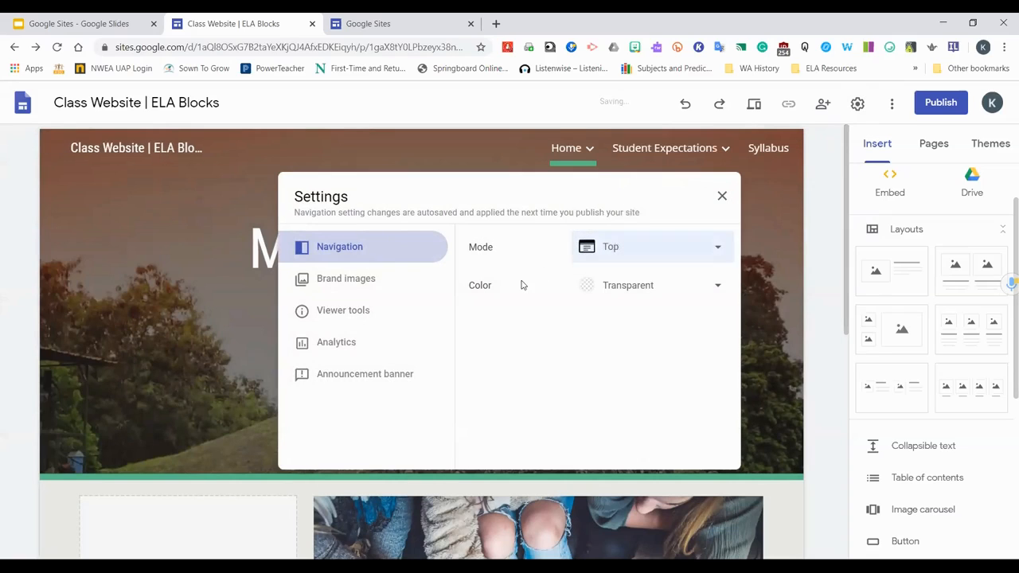
Try the White navigation colour, then switch the navigation colour back to Transparent
{"action": "left_click", "coordinate": [716, 289]}
{"action": "left_click", "coordinate": [630, 316]}
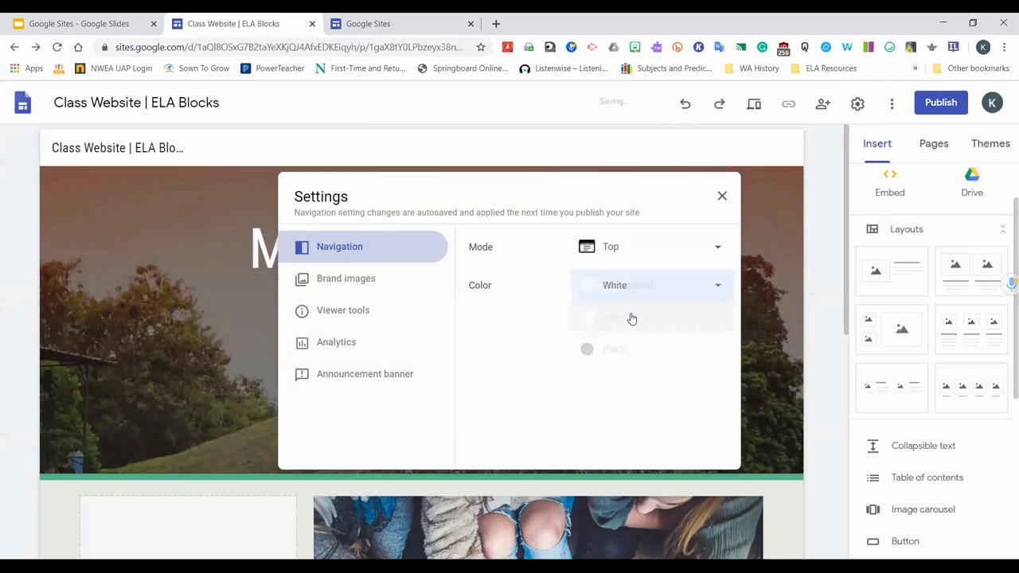
{"action": "left_click", "coordinate": [717, 289]}
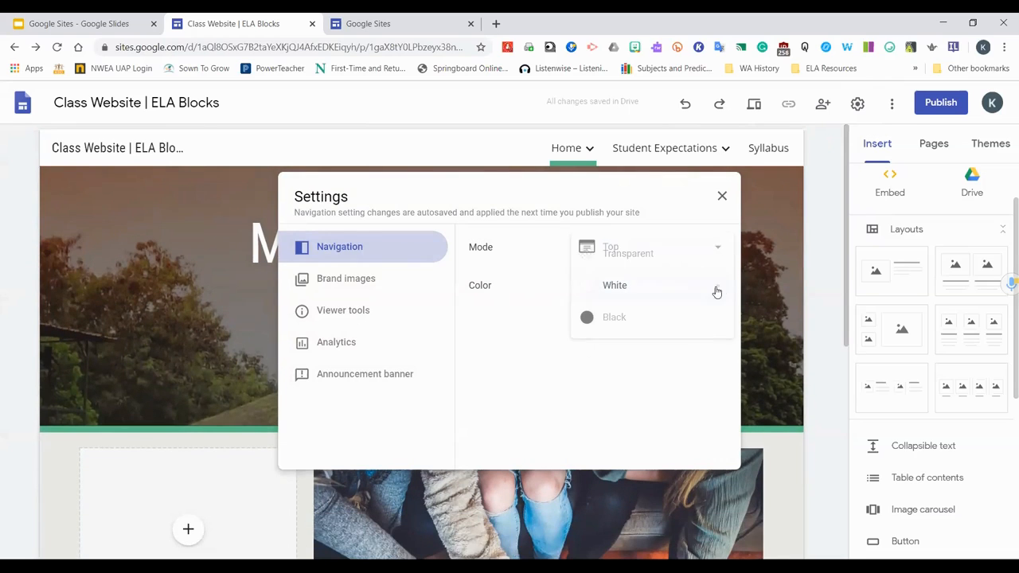
{"action": "left_click", "coordinate": [623, 252]}
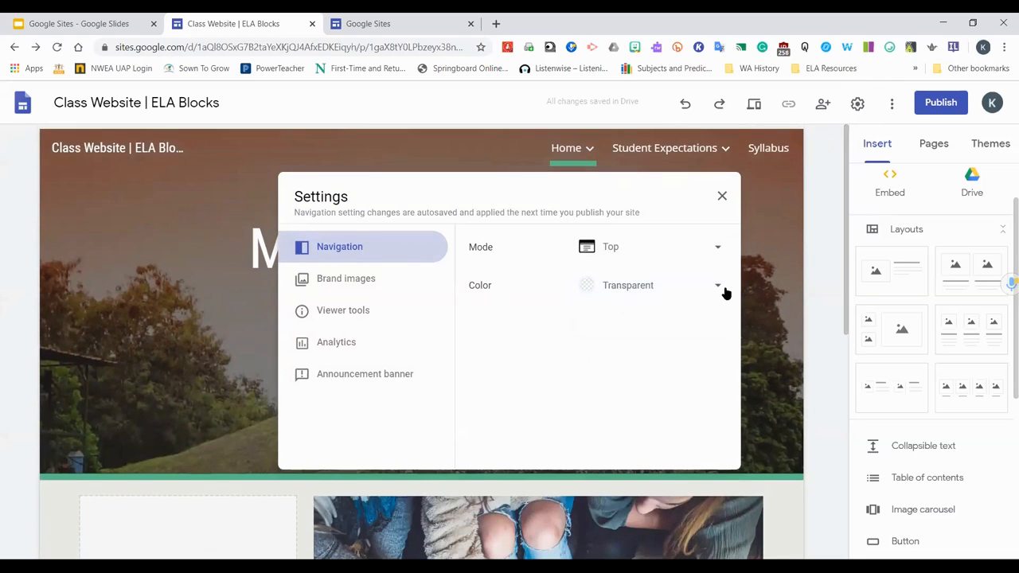
Try the White and Black navigation colours, then return the navigation colour to Transparent
{"action": "left_click", "coordinate": [719, 289]}
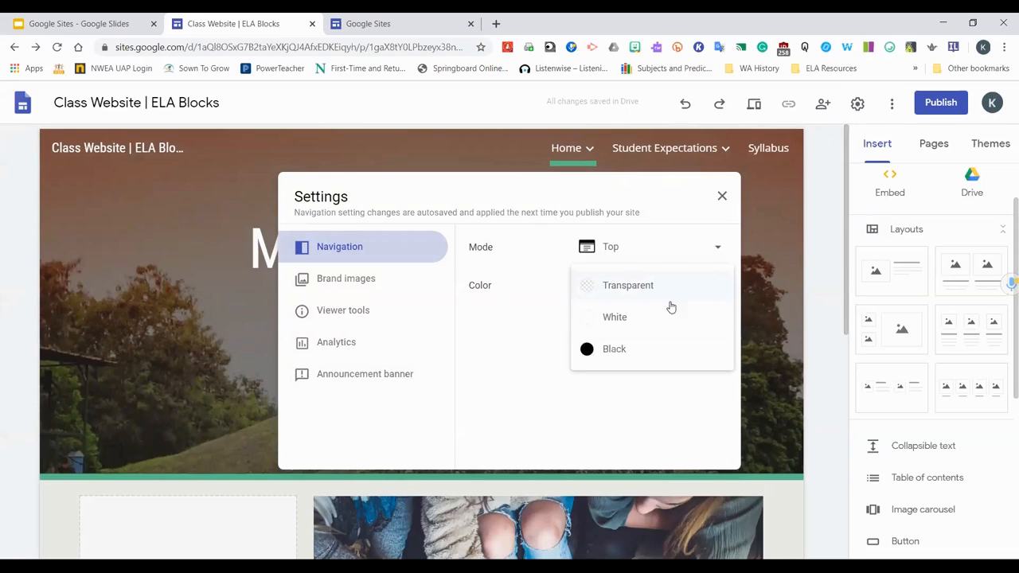
{"action": "left_click", "coordinate": [643, 318]}
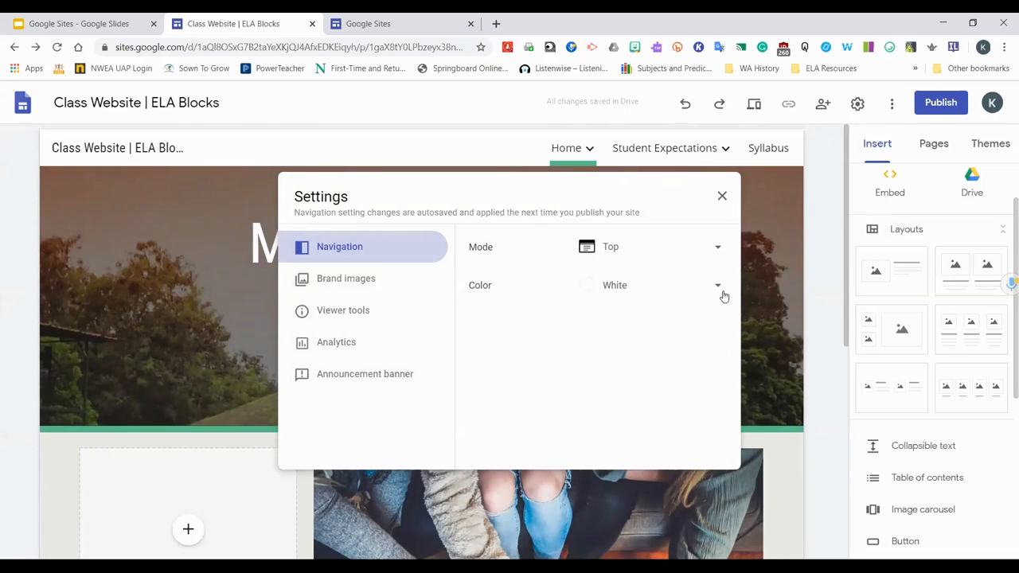
{"action": "left_click", "coordinate": [719, 293]}
{"action": "left_click", "coordinate": [611, 319]}
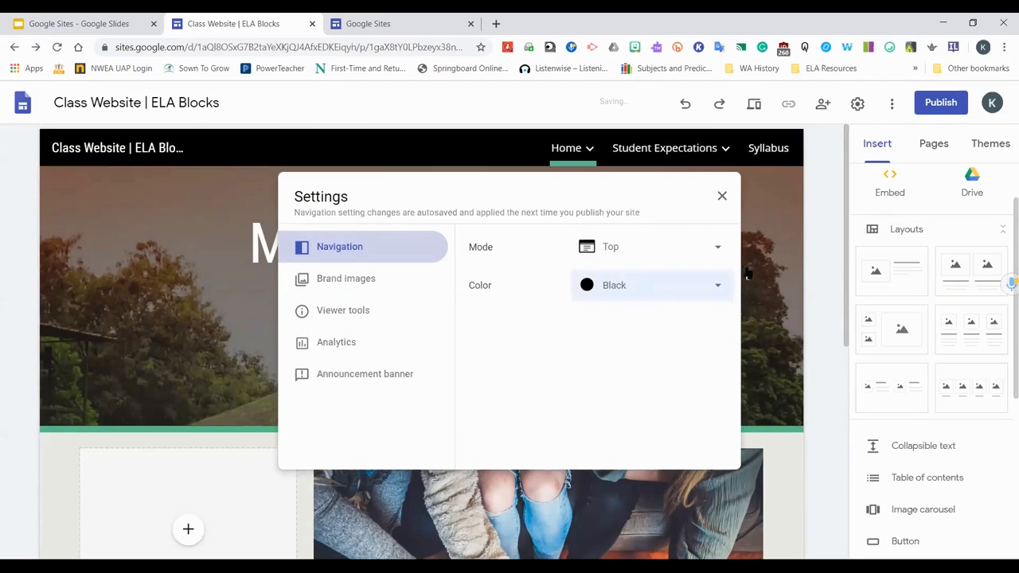
{"action": "left_click", "coordinate": [719, 287]}
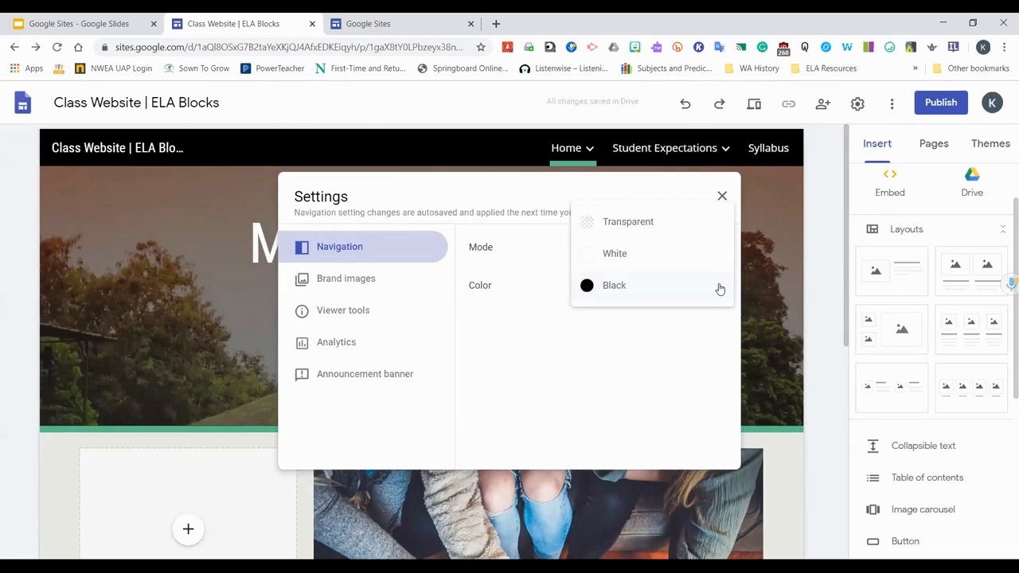
{"action": "left_click", "coordinate": [618, 223]}
Upload the leanne-jean-rfEMsSggimc-unsplash image from Downloads as the site logo in Brand images
{"action": "left_click", "coordinate": [364, 278]}
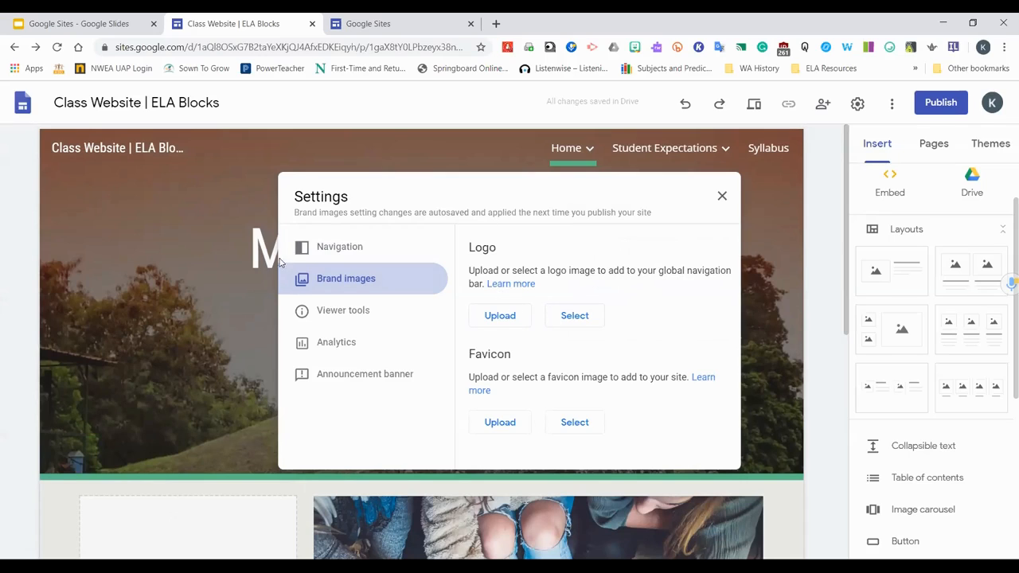
{"action": "left_click", "coordinate": [500, 315]}
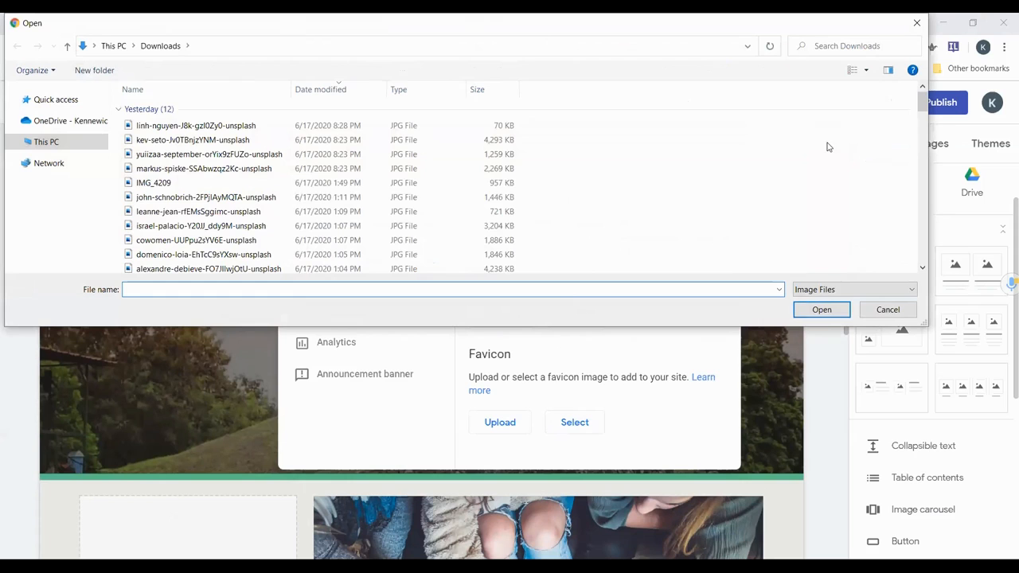
{"action": "left_click", "coordinate": [262, 212]}
{"action": "left_click", "coordinate": [823, 311]}
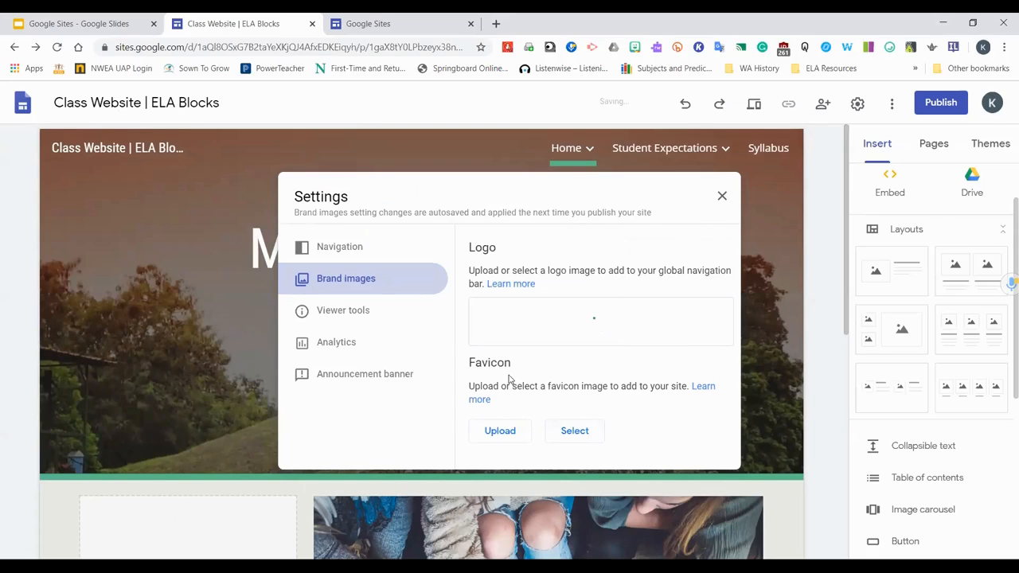
Review the brand image options for the logo and favicon and the viewer tools settings
{"action": "left_click", "coordinate": [346, 316]}
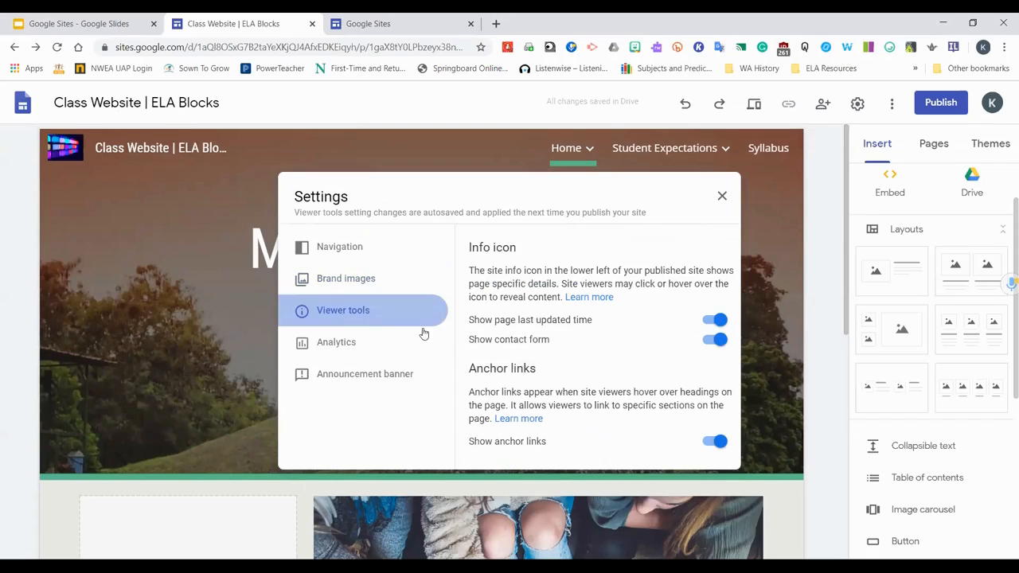
{"action": "left_click", "coordinate": [336, 278]}
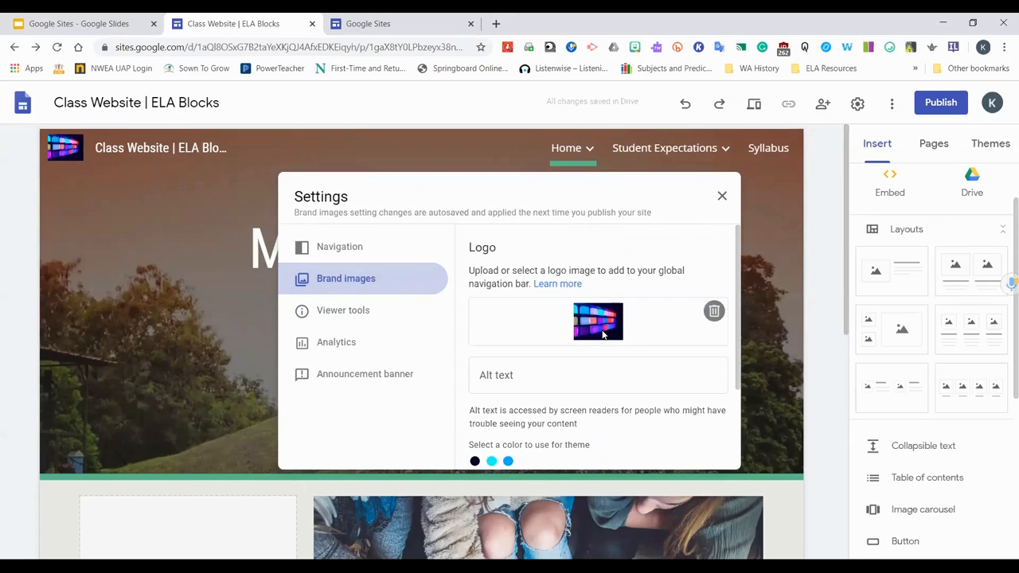
{"action": "scroll", "coordinate": [553, 375], "scroll_direction": "down", "scroll_amount": 3}
{"action": "scroll", "coordinate": [584, 377], "scroll_direction": "up", "scroll_amount": 3}
{"action": "scroll", "coordinate": [584, 375], "scroll_direction": "down", "scroll_amount": 1}
{"action": "scroll", "coordinate": [583, 375], "scroll_direction": "down", "scroll_amount": 2}
{"action": "scroll", "coordinate": [582, 380], "scroll_direction": "up", "scroll_amount": 2}
{"action": "scroll", "coordinate": [545, 388], "scroll_direction": "down", "scroll_amount": 2}
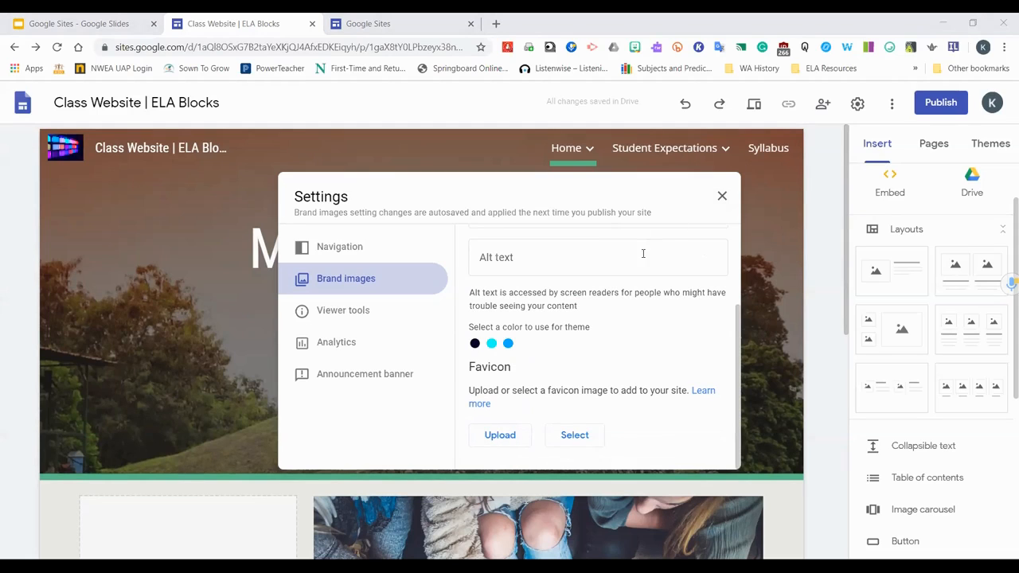
{"action": "left_click", "coordinate": [338, 309]}
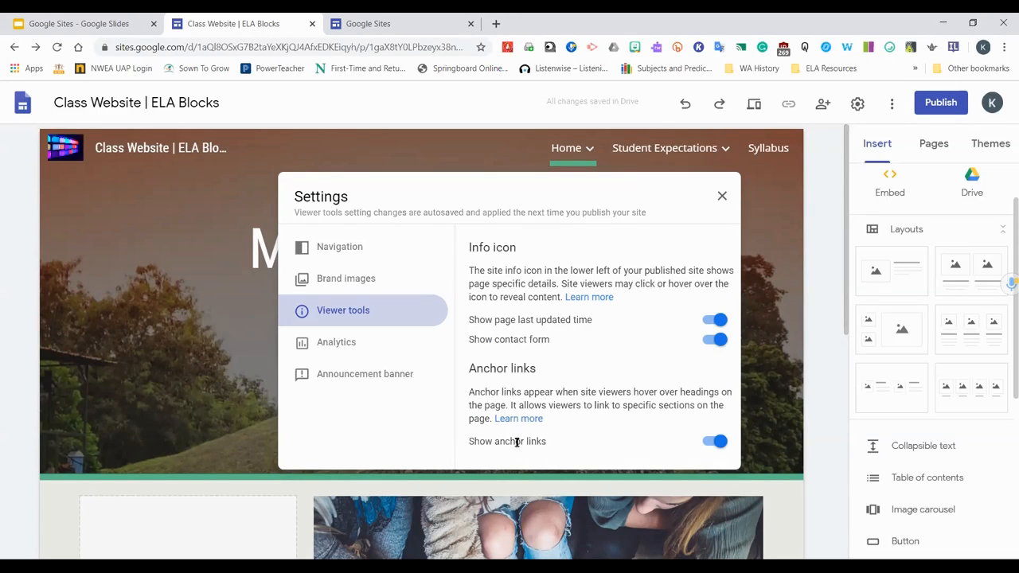
Turn off Show anchor links in the viewer tools settings
{"action": "left_click", "coordinate": [714, 442]}
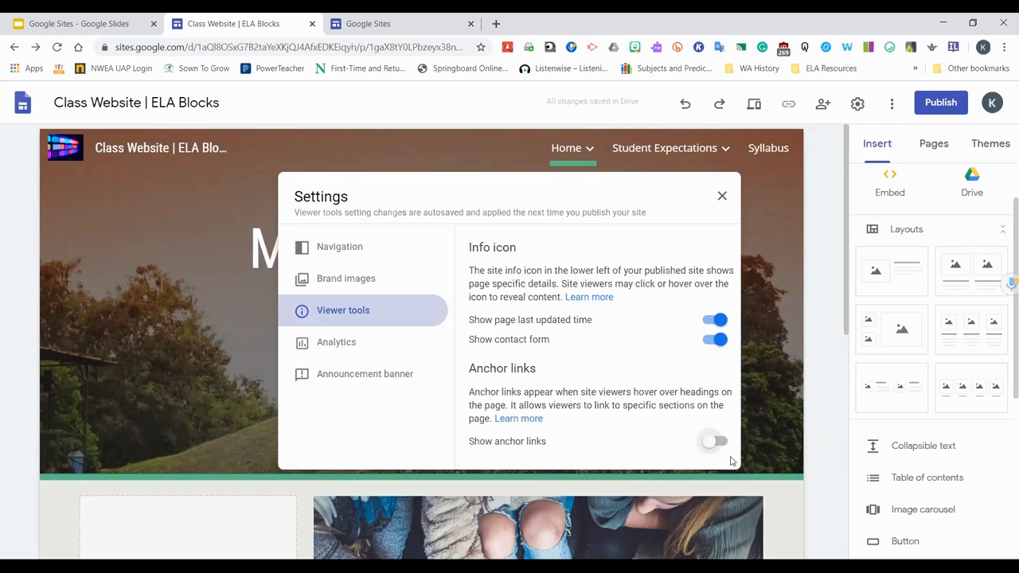
{"action": "left_click", "coordinate": [716, 441]}
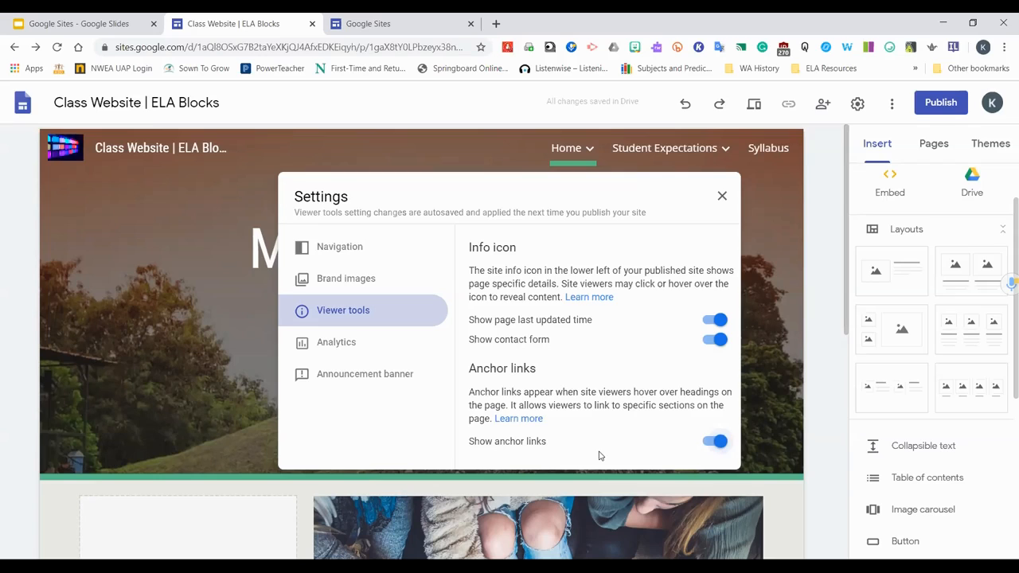
{"action": "left_click", "coordinate": [716, 442]}
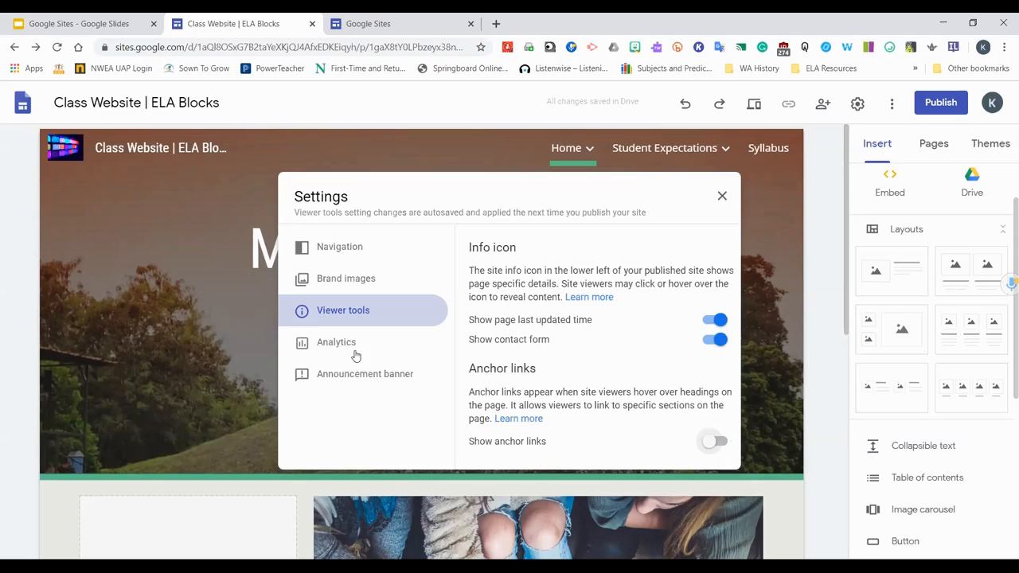
Examine the Analytics settings and its help page about getting an Analytics tracking ID
{"action": "left_click", "coordinate": [327, 344]}
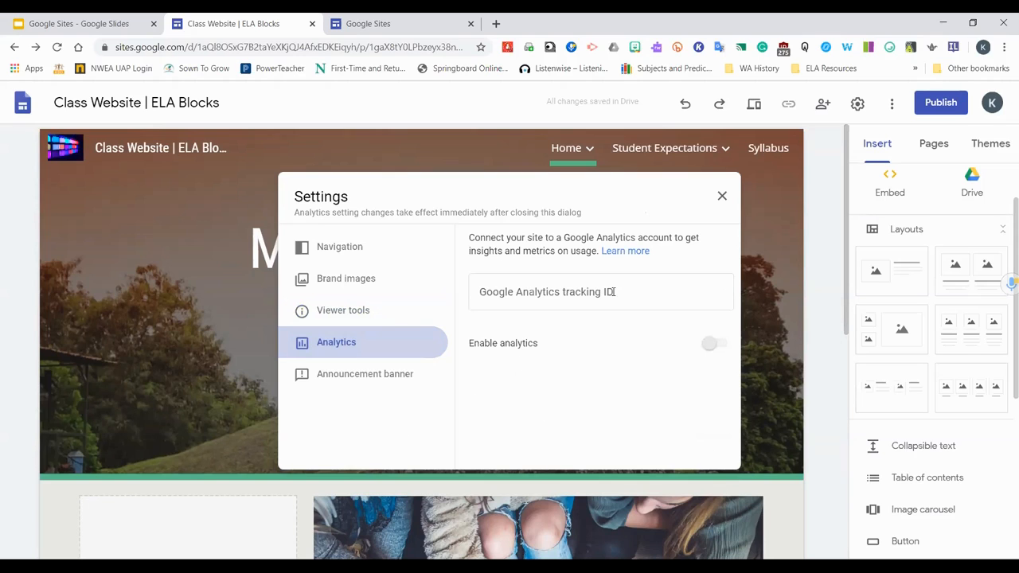
{"action": "left_click", "coordinate": [620, 252]}
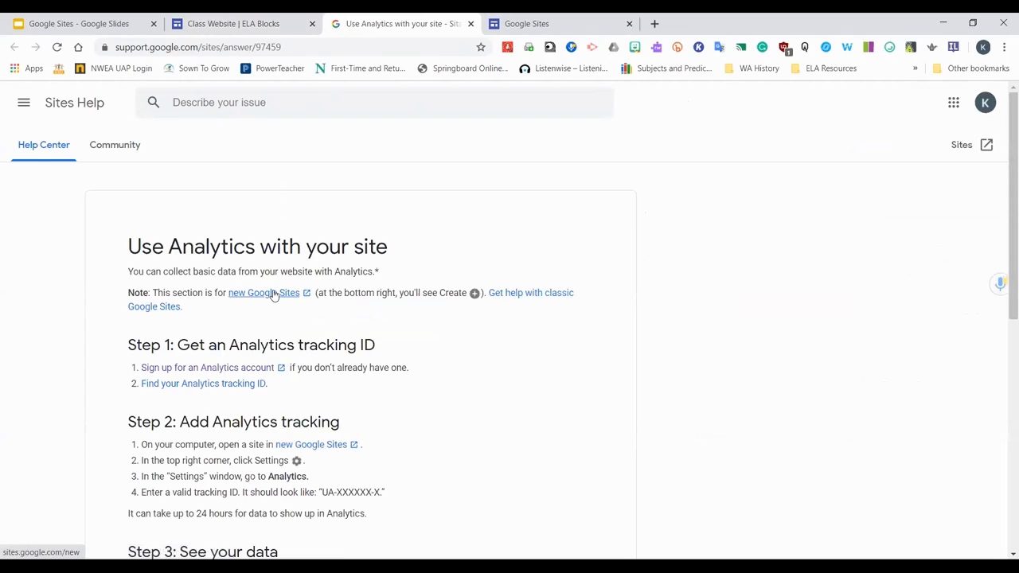
{"action": "left_click", "coordinate": [247, 368]}
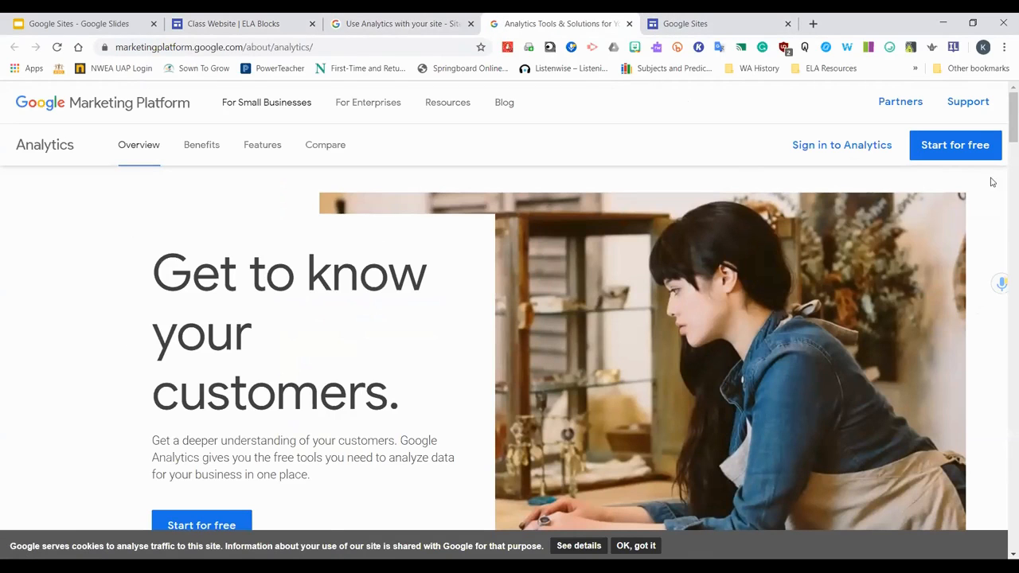
{"action": "left_click", "coordinate": [422, 23]}
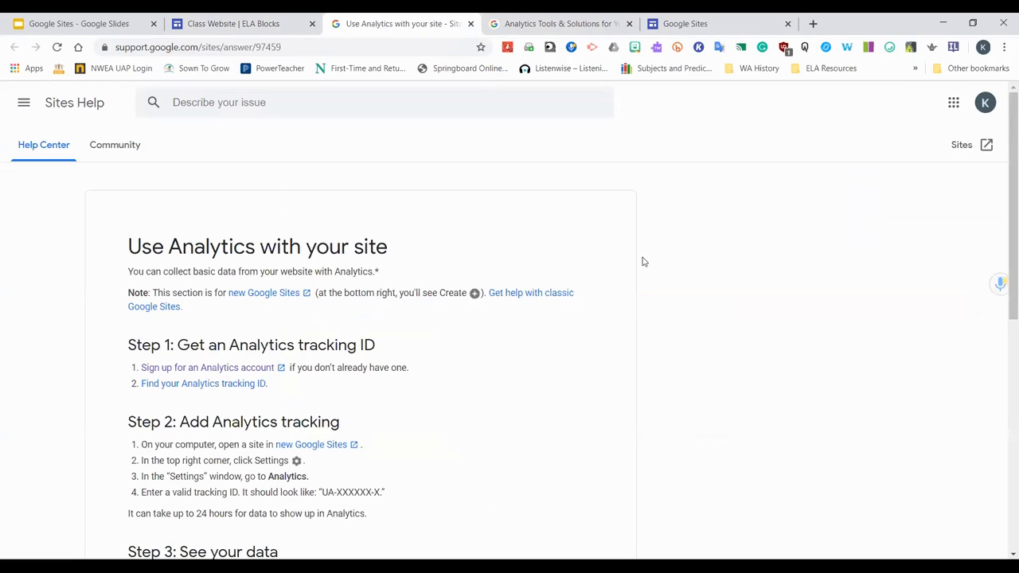
{"action": "left_click", "coordinate": [253, 23]}
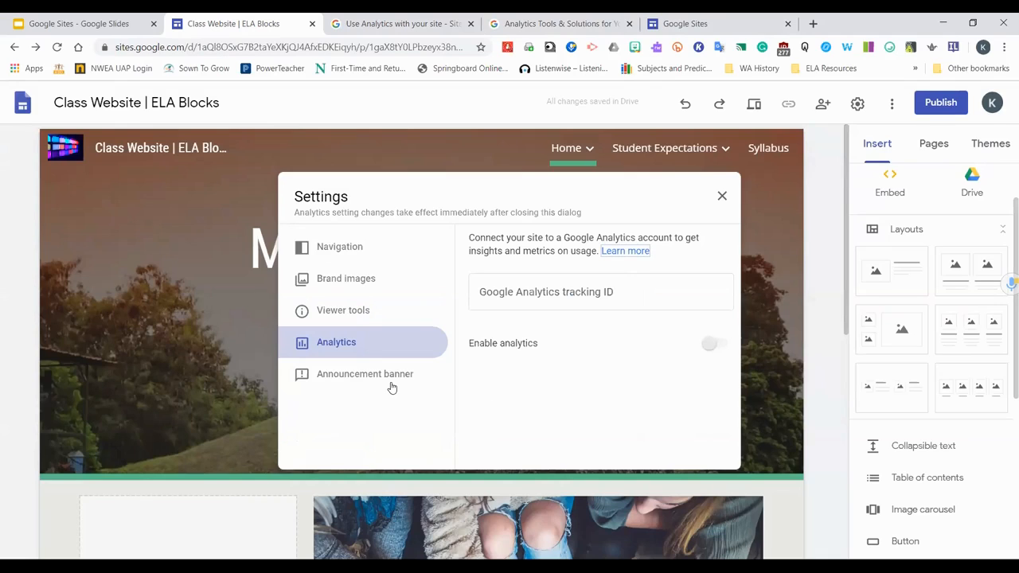
{"action": "left_click", "coordinate": [719, 348]}
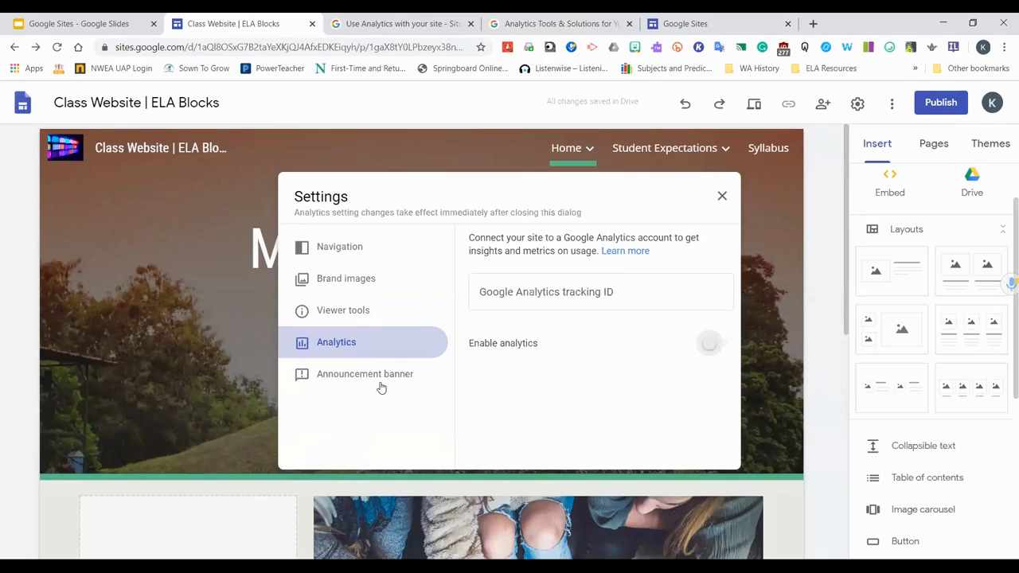
Enter the announcement banner message "Schools Out for Summer!"
{"action": "left_click", "coordinate": [382, 377]}
{"action": "left_click", "coordinate": [535, 401]}
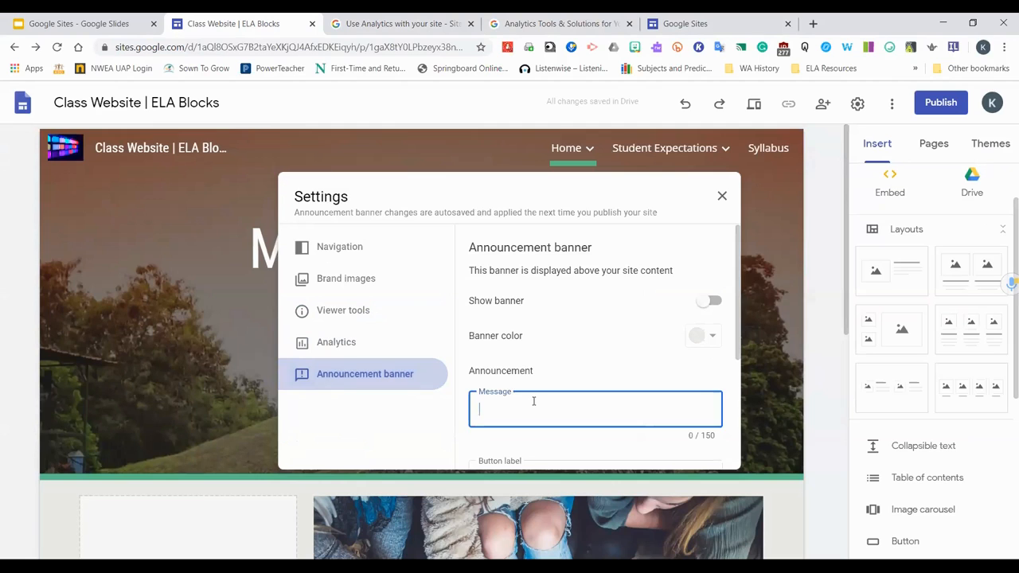
{"action": "type", "text": "Schools Out fo "}
{"action": "type", "text": " SUm"}
{"action": "key", "text": "BackSpace"}
{"action": "key", "text": "BackSpace"}
{"action": "type", "text": "ummer!"}
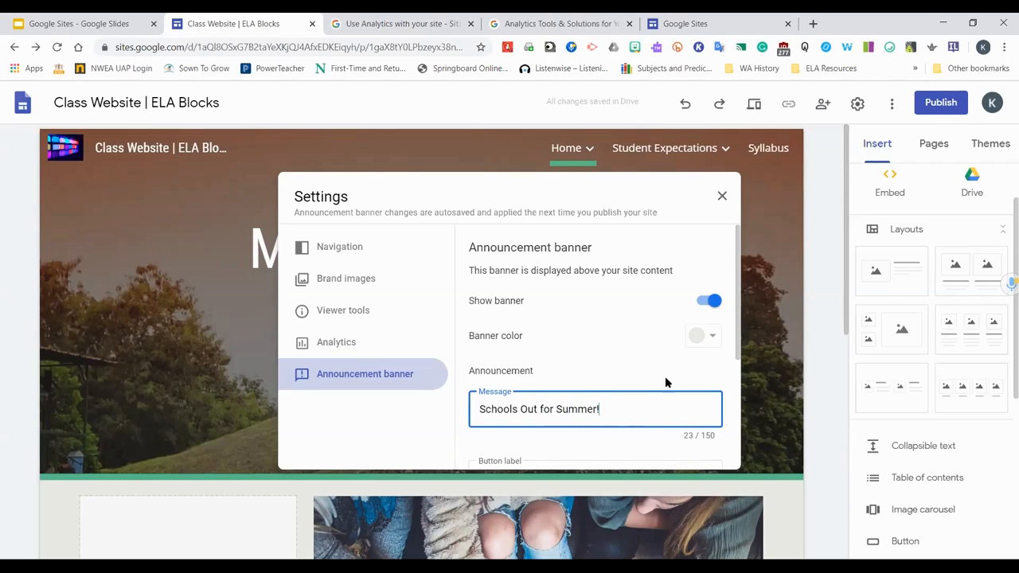
Set the announcement banner colour to red
{"action": "scroll", "coordinate": [665, 383], "scroll_direction": "down", "scroll_amount": 1}
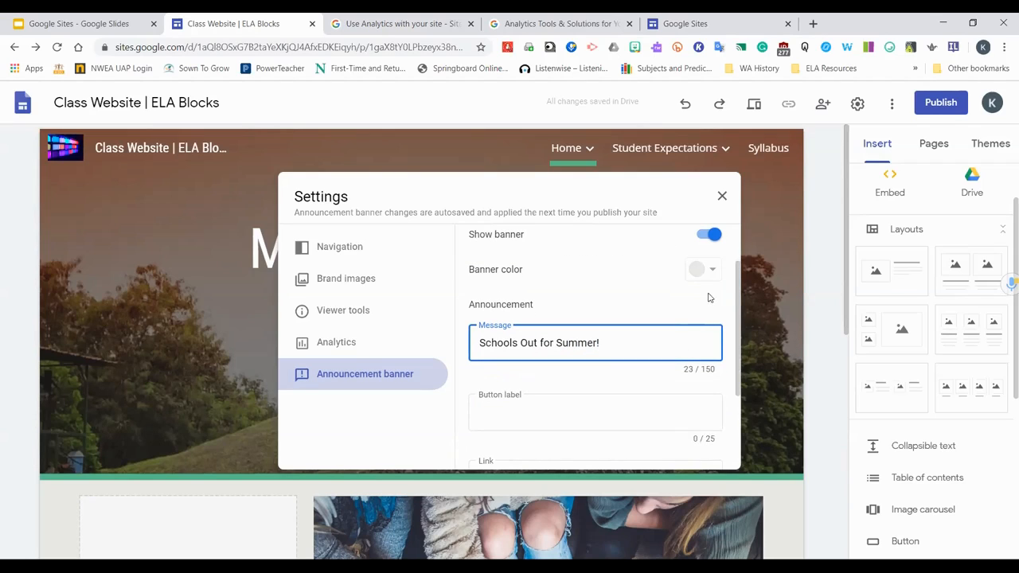
{"action": "left_click", "coordinate": [706, 270]}
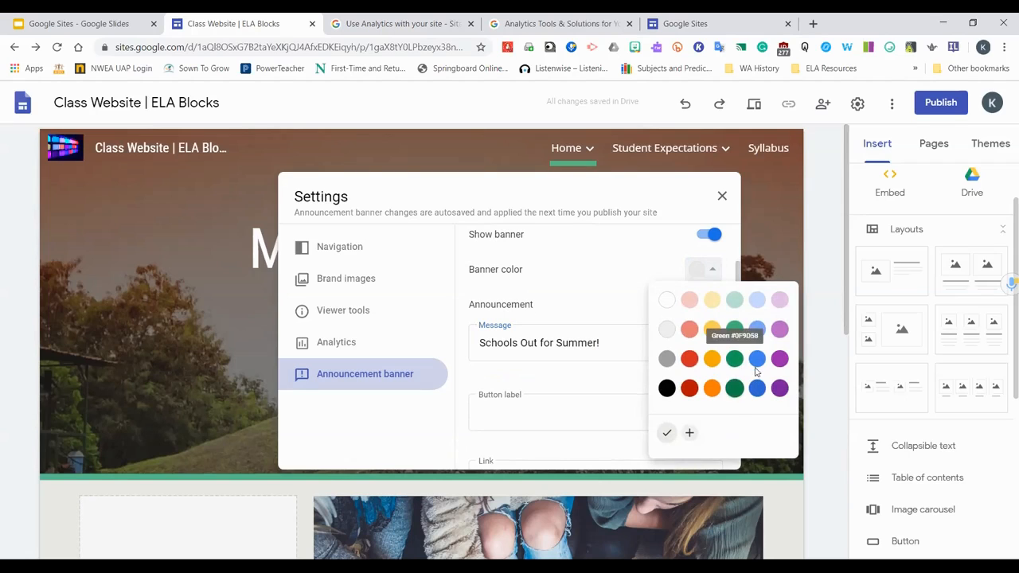
{"action": "left_click", "coordinate": [689, 388]}
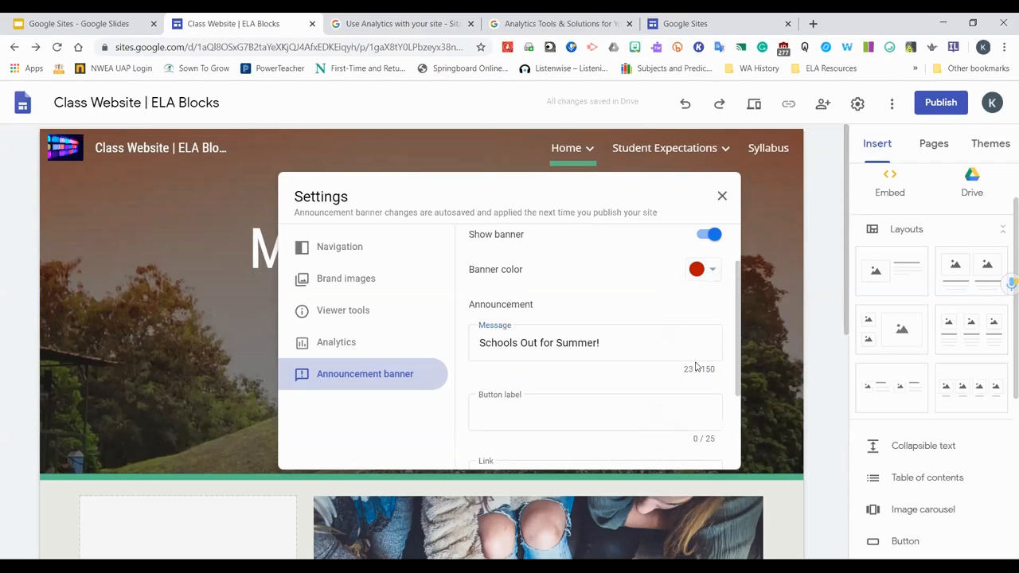
Review the banner's button label, link and visibility options, then close the settings
{"action": "scroll", "coordinate": [556, 394], "scroll_direction": "down", "scroll_amount": 2}
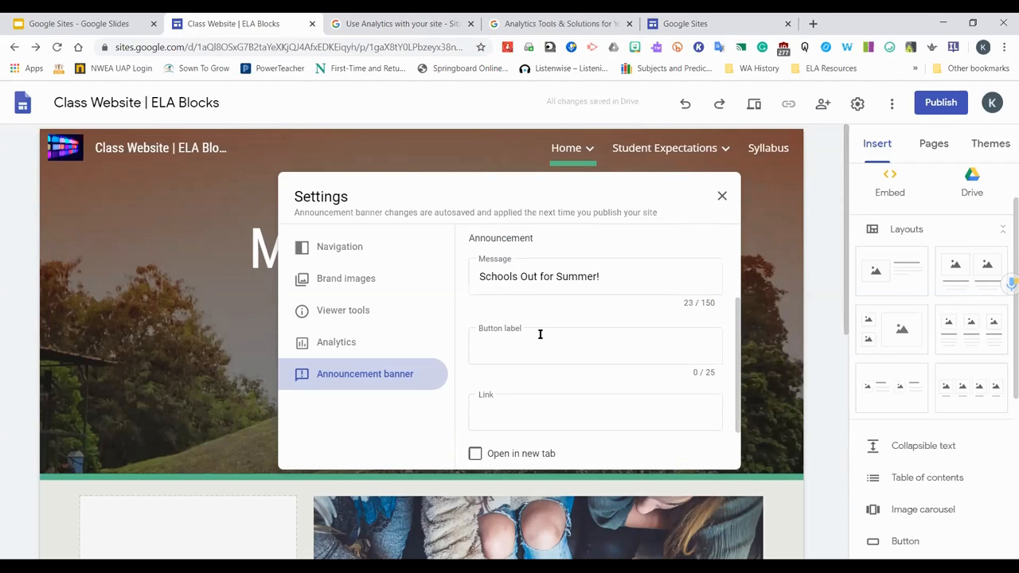
{"action": "scroll", "coordinate": [574, 337], "scroll_direction": "up", "scroll_amount": 2}
{"action": "scroll", "coordinate": [575, 336], "scroll_direction": "down", "scroll_amount": 2}
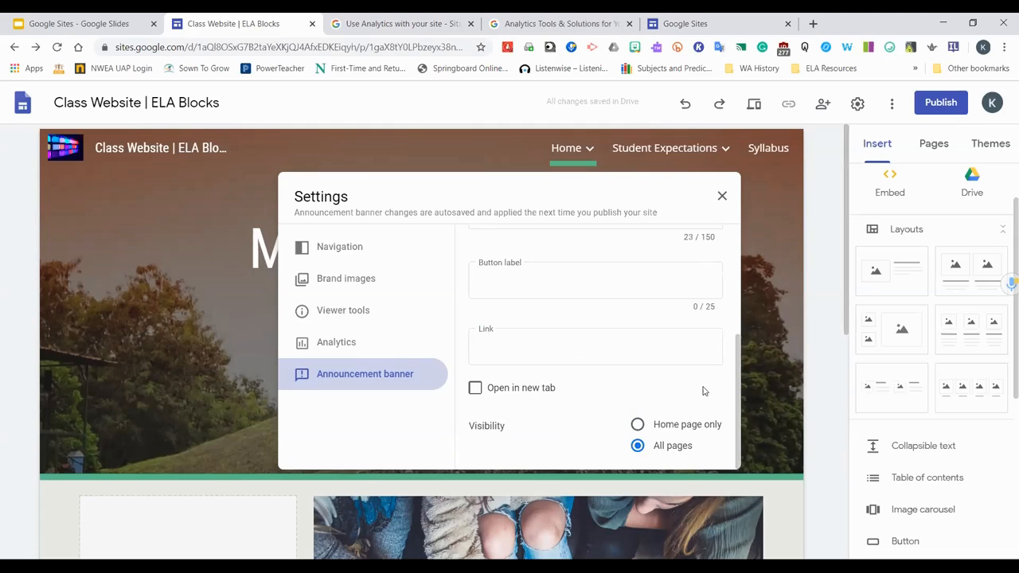
{"action": "scroll", "coordinate": [726, 398], "scroll_direction": "up", "scroll_amount": 2}
{"action": "scroll", "coordinate": [726, 398], "scroll_direction": "down", "scroll_amount": 2}
{"action": "left_click_drag", "start_coordinate": [737, 359], "coordinate": [731, 468]}
{"action": "left_click", "coordinate": [769, 345]}
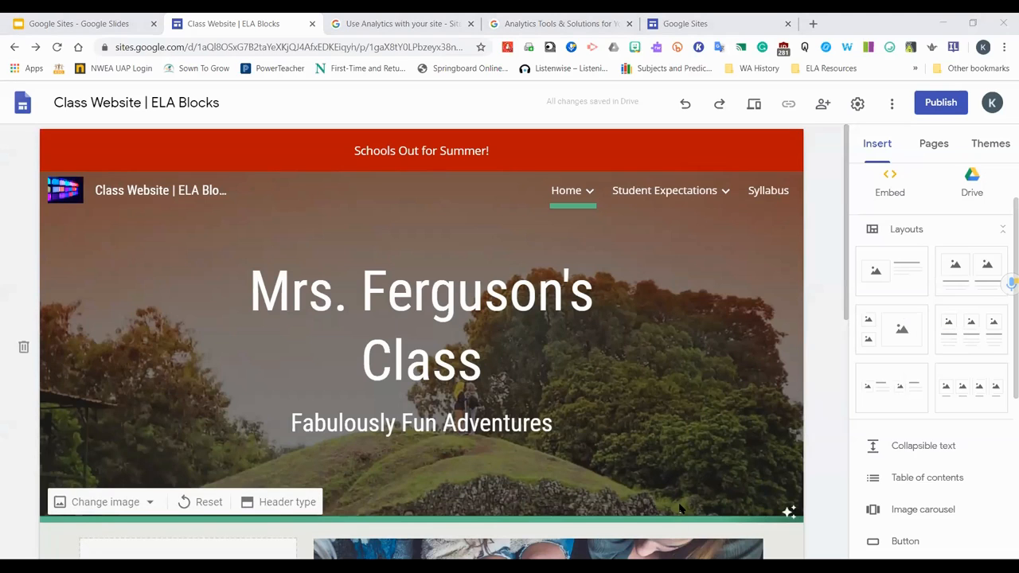
Browse the Syllabus and Home pages and scroll through the home page and the insert options
{"action": "left_click", "coordinate": [669, 195]}
{"action": "left_click", "coordinate": [767, 191]}
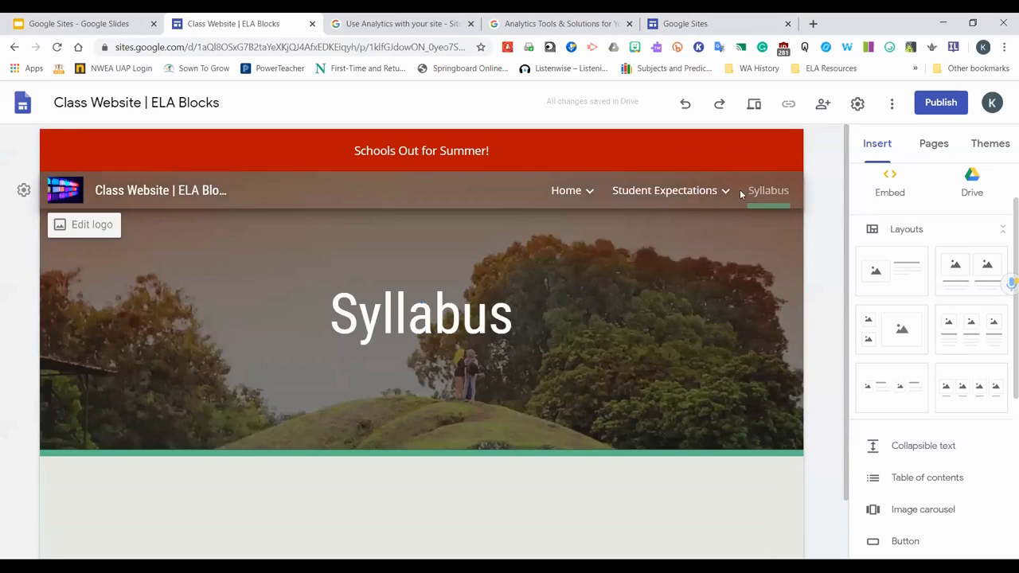
{"action": "left_click", "coordinate": [567, 192]}
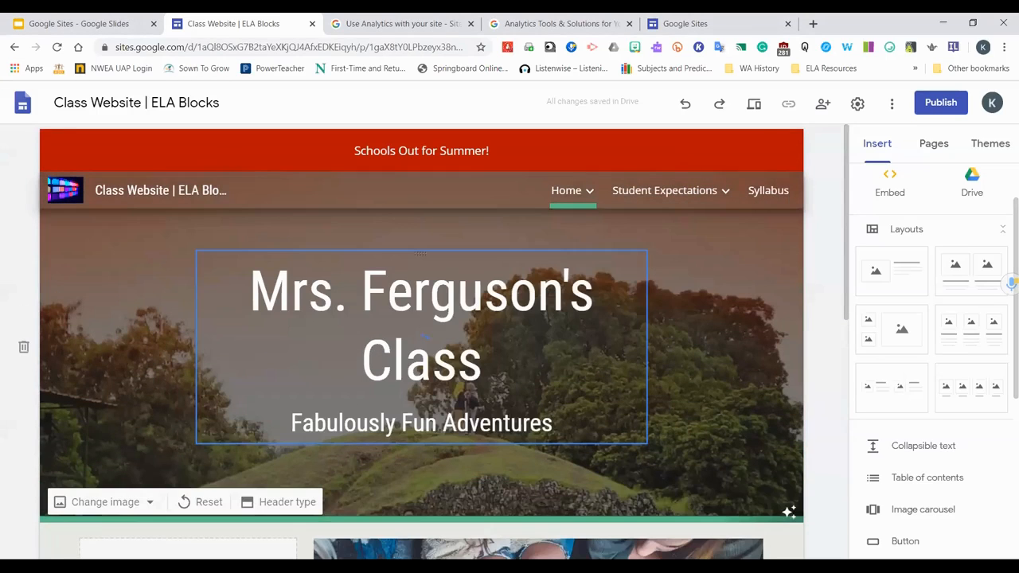
{"action": "left_click", "coordinate": [857, 103]}
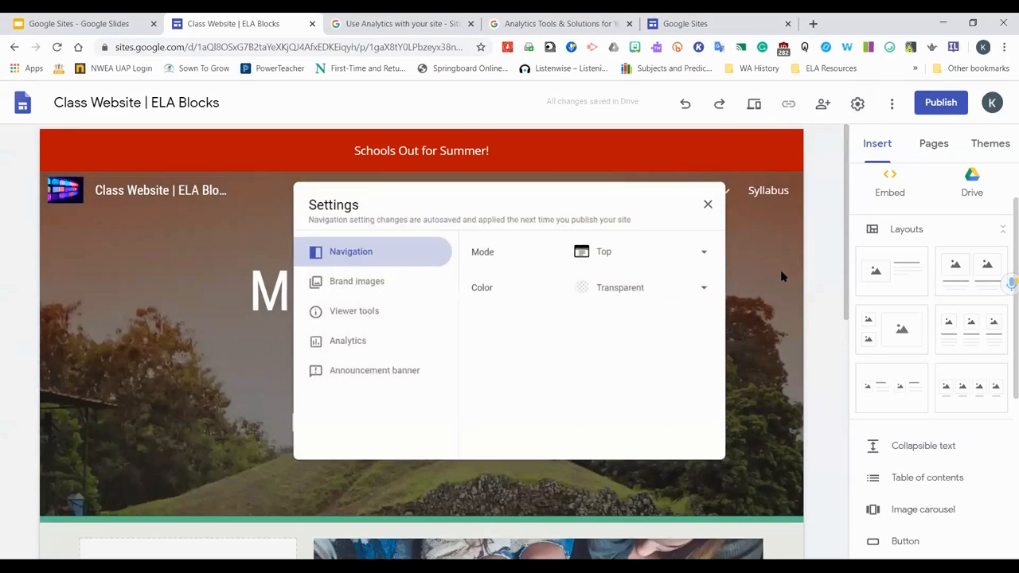
{"action": "left_click", "coordinate": [781, 273]}
{"action": "scroll", "coordinate": [809, 268], "scroll_direction": "down", "scroll_amount": 2}
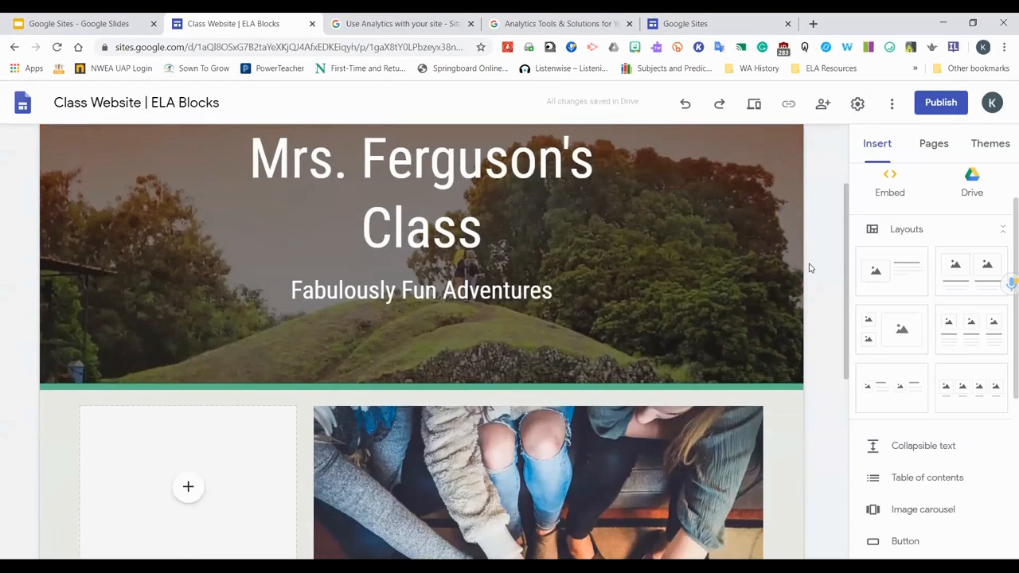
{"action": "scroll", "coordinate": [820, 321], "scroll_direction": "down", "scroll_amount": 5}
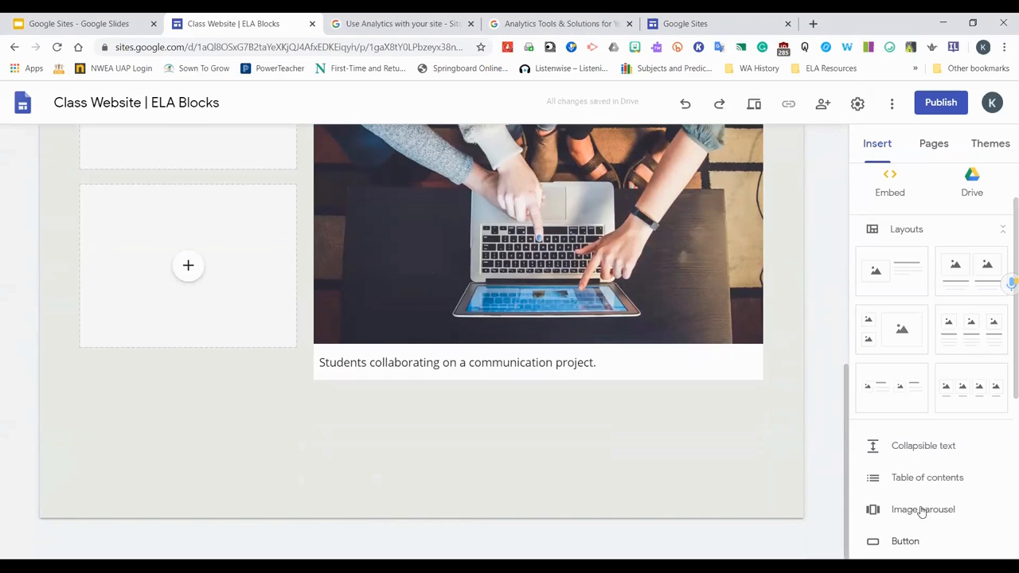
{"action": "scroll", "coordinate": [952, 410], "scroll_direction": "down", "scroll_amount": 3}
{"action": "scroll", "coordinate": [926, 306], "scroll_direction": "down", "scroll_amount": 1}
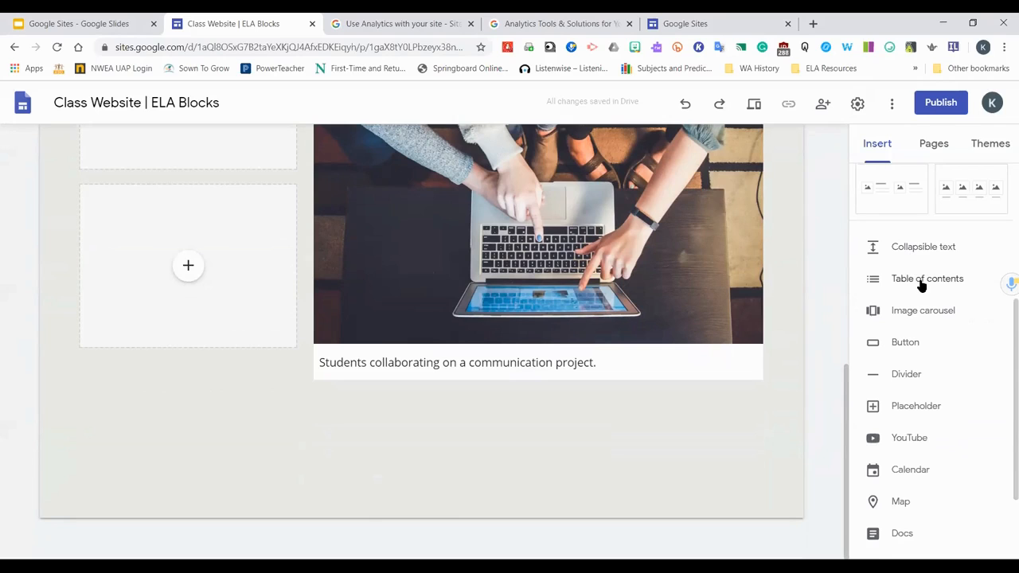
{"action": "scroll", "coordinate": [926, 310], "scroll_direction": "down", "scroll_amount": 1}
{"action": "scroll", "coordinate": [931, 271], "scroll_direction": "down", "scroll_amount": 1}
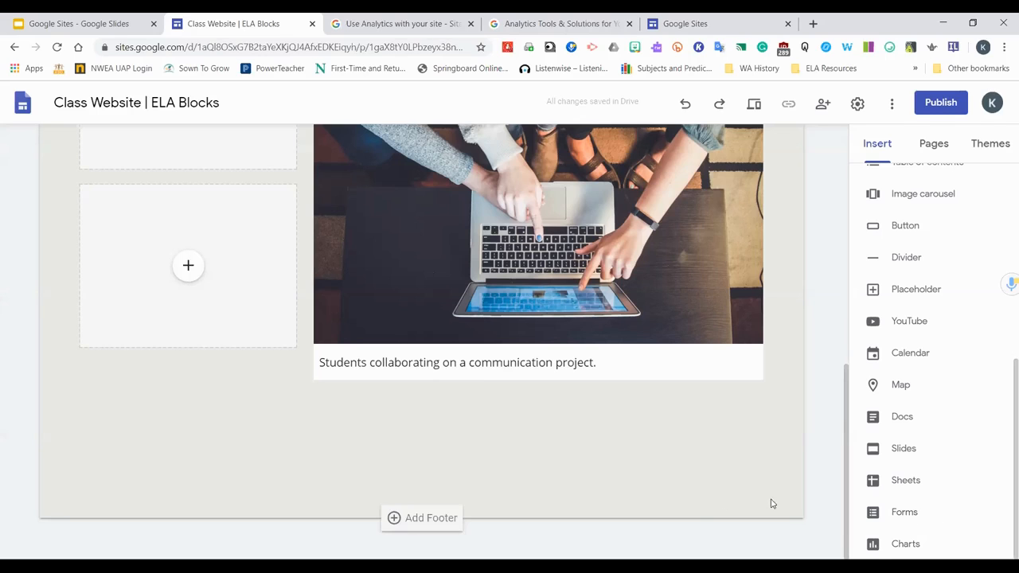
Delete the home page section containing the image placeholders and the captioned students photo
{"action": "scroll", "coordinate": [450, 478], "scroll_direction": "up", "scroll_amount": 1}
{"action": "scroll", "coordinate": [450, 478], "scroll_direction": "down", "scroll_amount": 1}
{"action": "scroll", "coordinate": [335, 382], "scroll_direction": "up", "scroll_amount": 3}
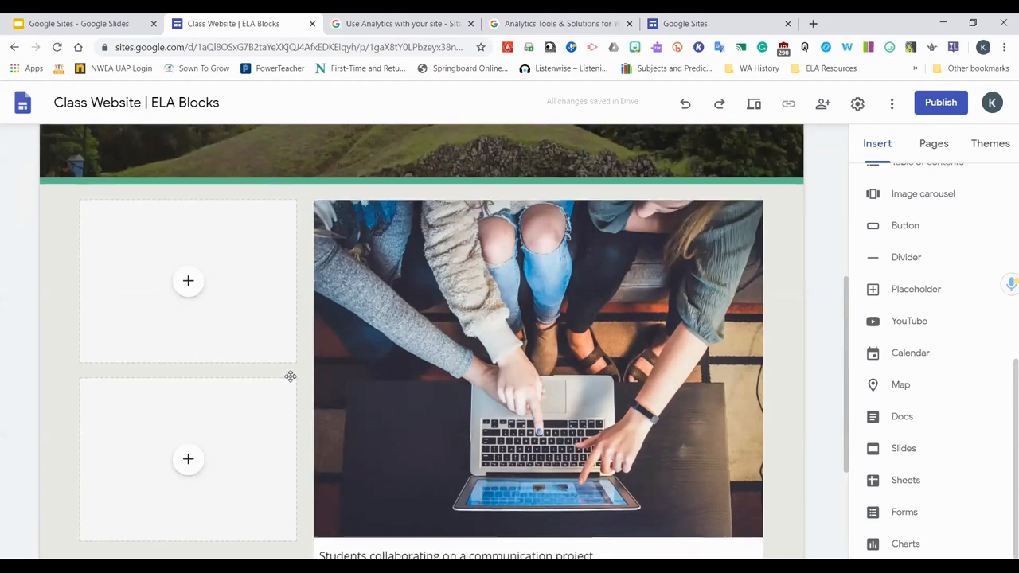
{"action": "left_click", "coordinate": [24, 417]}
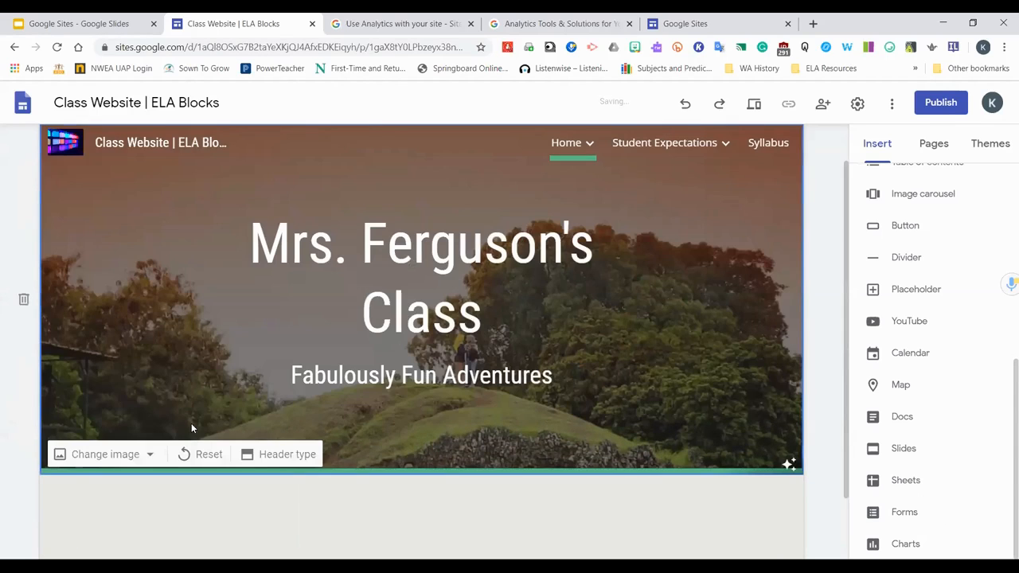
{"action": "scroll", "coordinate": [470, 415], "scroll_direction": "down", "scroll_amount": 1}
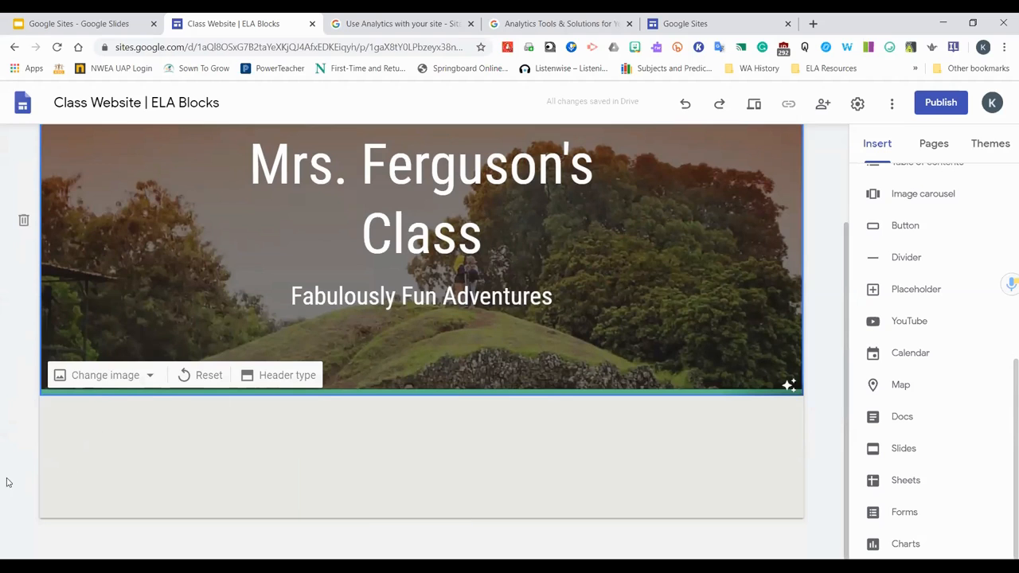
{"action": "left_click", "coordinate": [424, 457]}
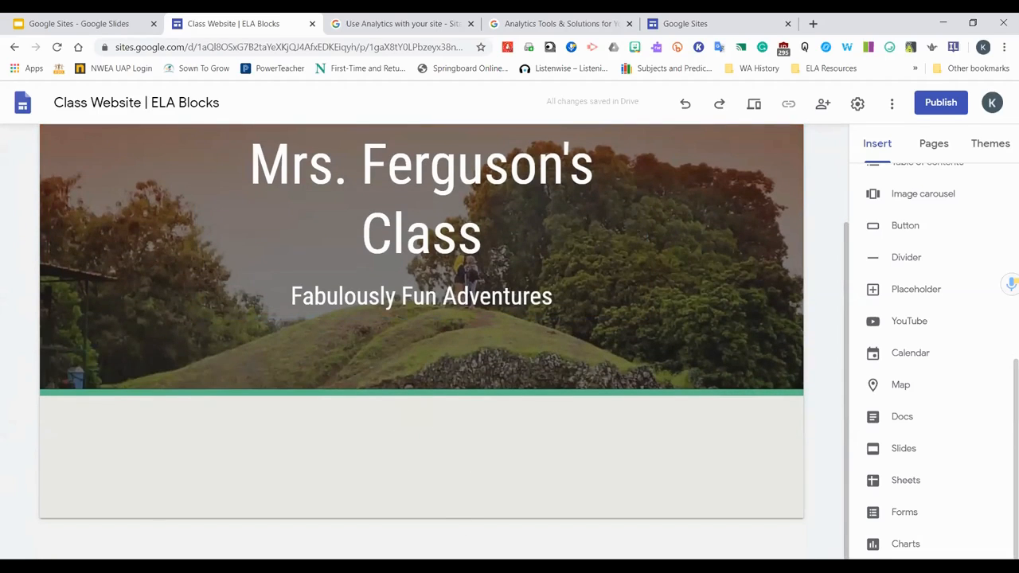
{"action": "mouse_move", "coordinate": [594, 504]}
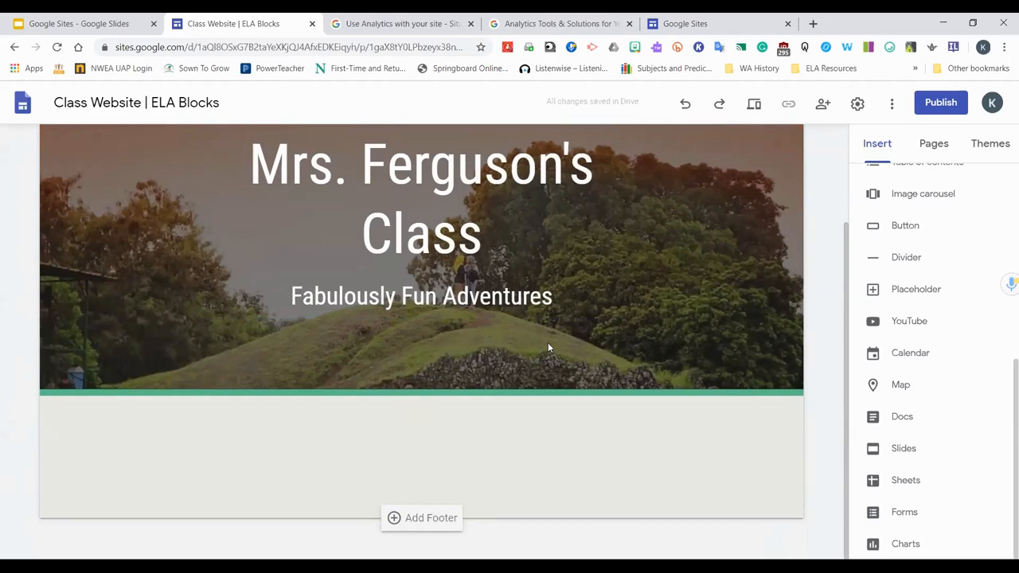
{"action": "mouse_move", "coordinate": [495, 334]}
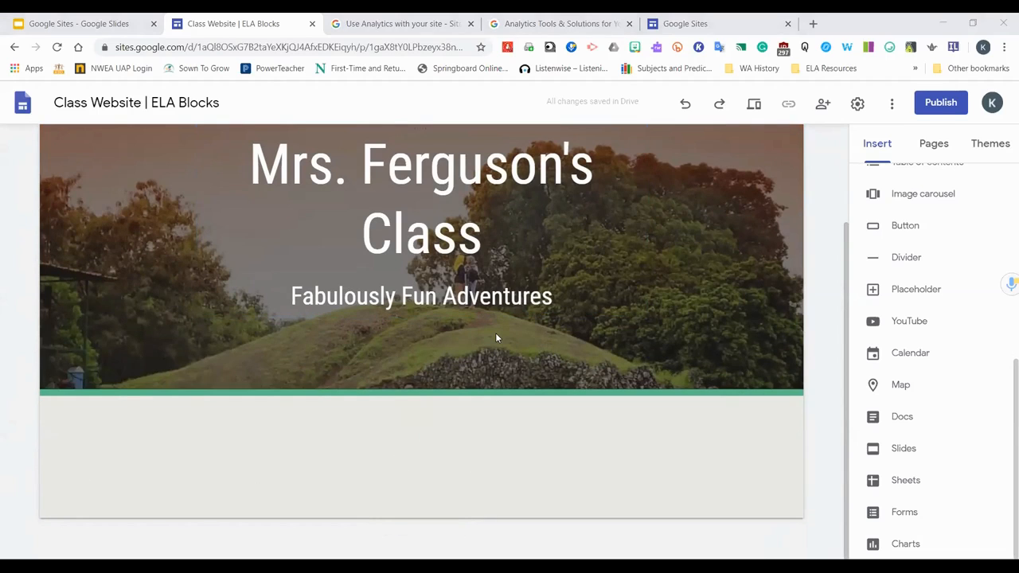
{"action": "double_click", "coordinate": [408, 484]}
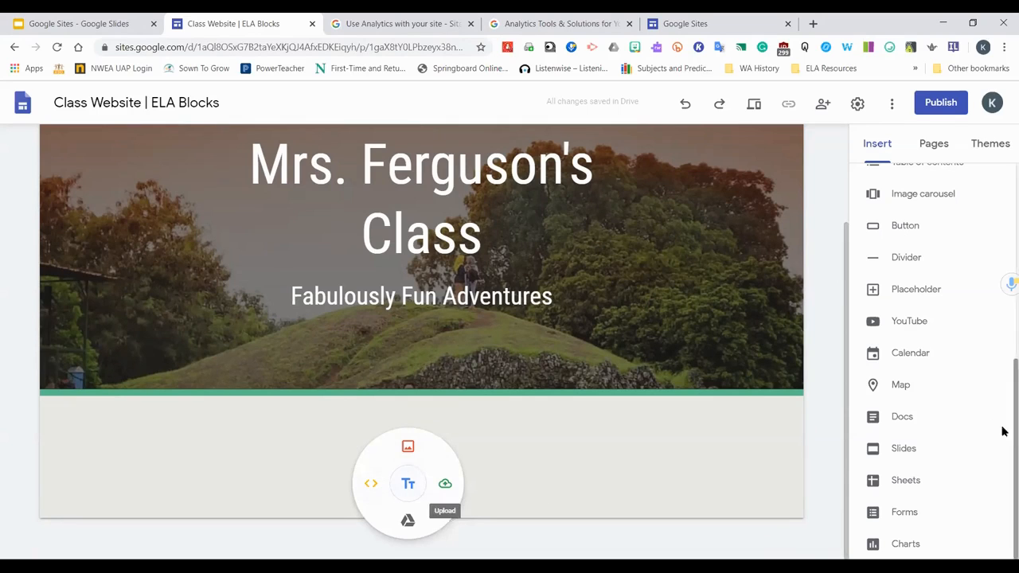
{"action": "scroll", "coordinate": [955, 398], "scroll_direction": "up", "scroll_amount": 6}
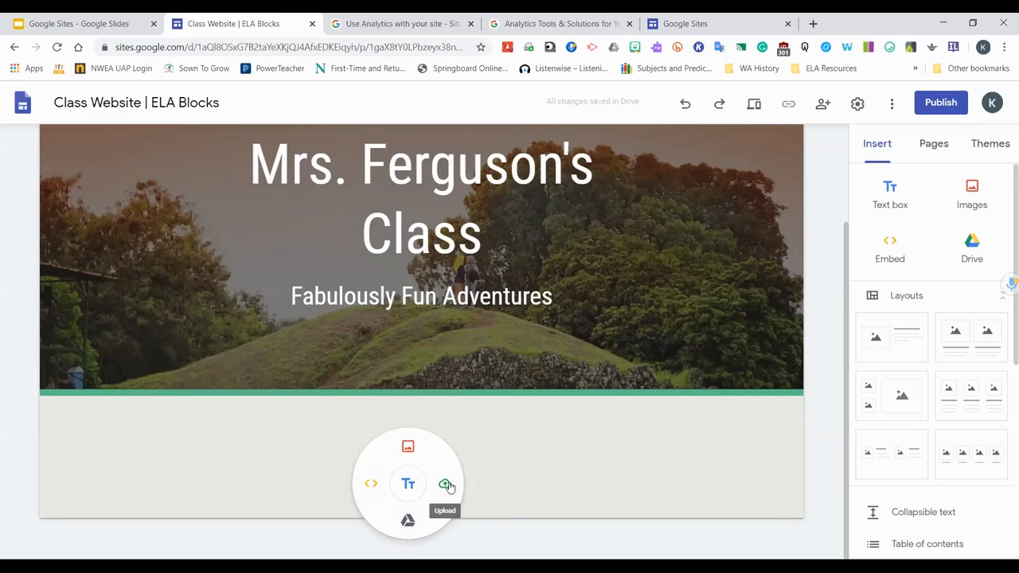
{"action": "scroll", "coordinate": [912, 434], "scroll_direction": "down", "scroll_amount": 5}
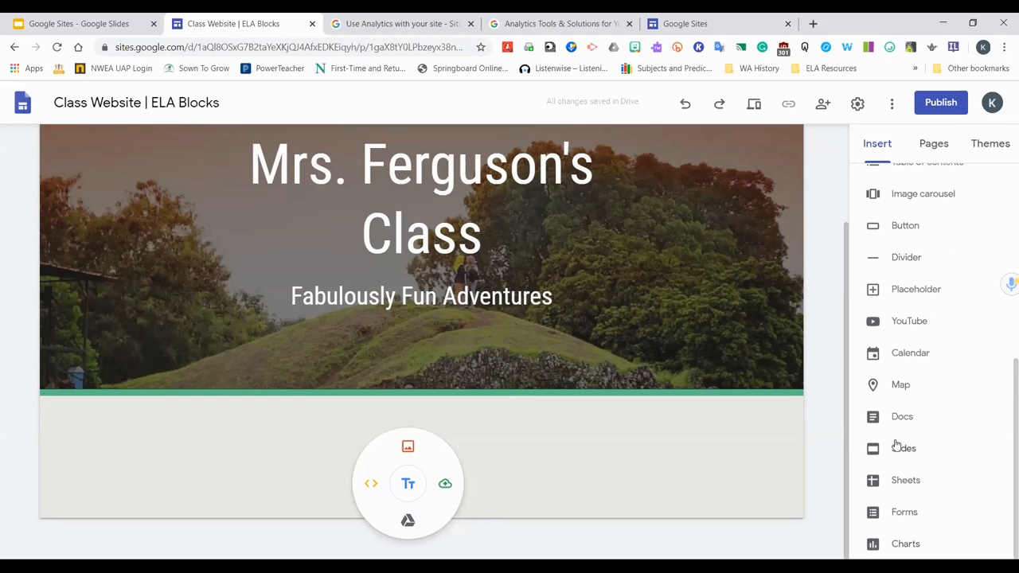
{"action": "left_click", "coordinate": [525, 469]}
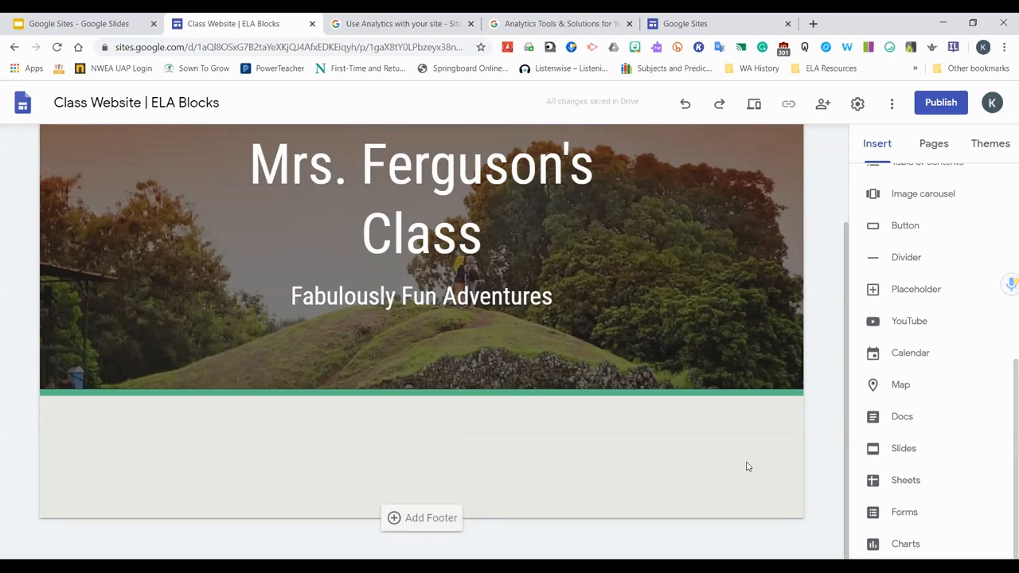
Start a YouTube insert on the empty section and search videos for "Similes"
{"action": "left_click", "coordinate": [892, 319]}
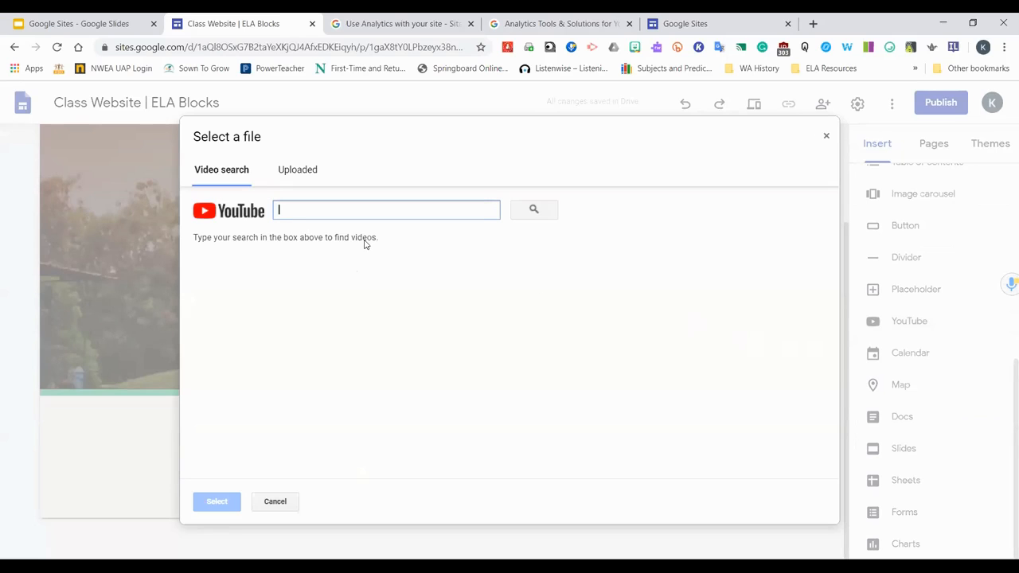
{"action": "left_click", "coordinate": [298, 177]}
{"action": "left_click", "coordinate": [222, 176]}
{"action": "type", "text": "Similes"}
{"action": "left_click", "coordinate": [532, 209]}
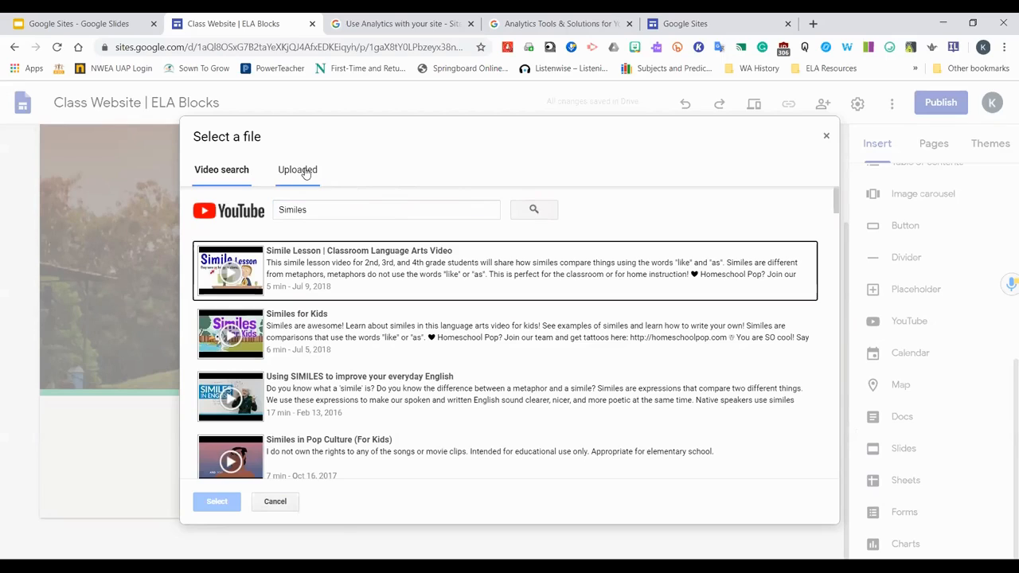
Insert the uploaded "Park Track Workout Video" from the channel's uploaded videos instead
{"action": "left_click", "coordinate": [298, 169]}
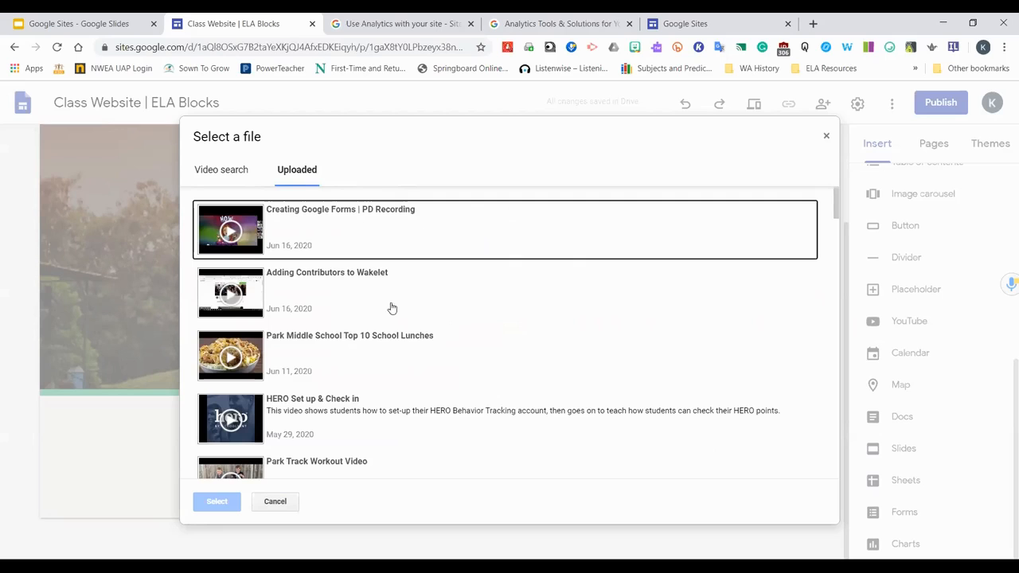
{"action": "scroll", "coordinate": [391, 311], "scroll_direction": "down", "scroll_amount": 1}
{"action": "scroll", "coordinate": [389, 312], "scroll_direction": "down", "scroll_amount": 1}
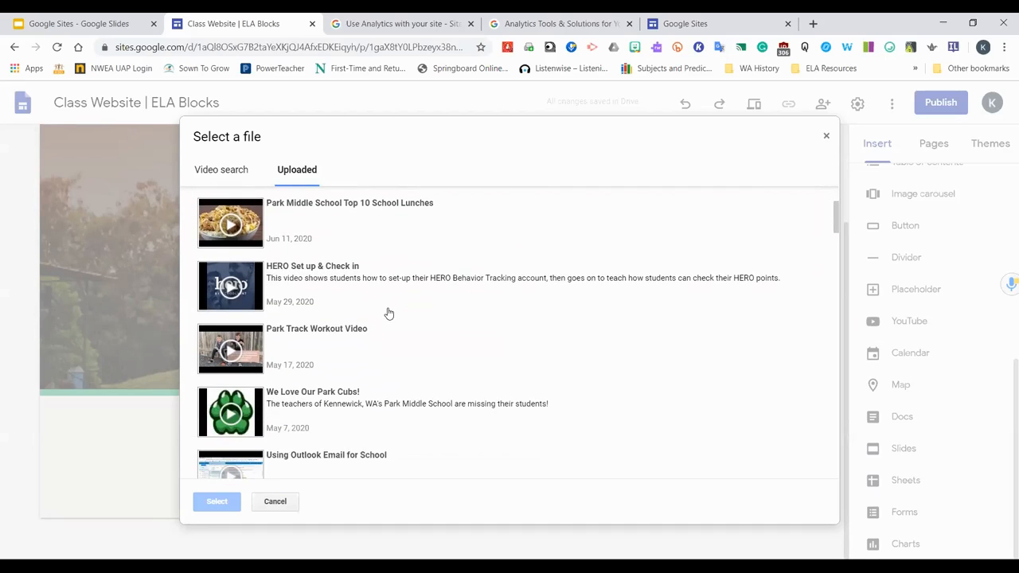
{"action": "scroll", "coordinate": [394, 330], "scroll_direction": "down", "scroll_amount": 1}
{"action": "scroll", "coordinate": [432, 322], "scroll_direction": "up", "scroll_amount": 1}
{"action": "scroll", "coordinate": [424, 327], "scroll_direction": "down", "scroll_amount": 3}
{"action": "scroll", "coordinate": [426, 327], "scroll_direction": "up", "scroll_amount": 3}
{"action": "scroll", "coordinate": [410, 340], "scroll_direction": "up", "scroll_amount": 1}
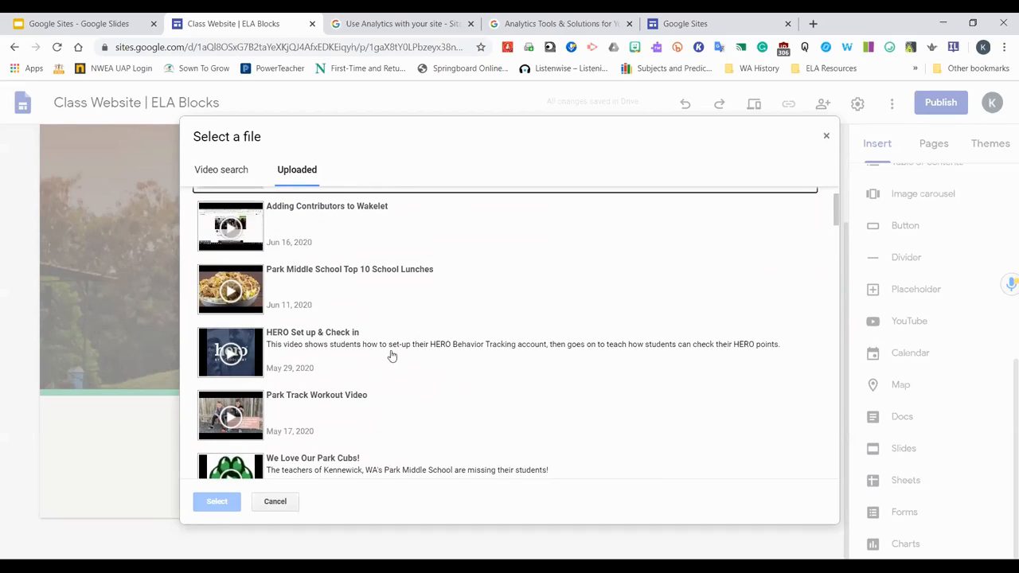
{"action": "left_click", "coordinate": [322, 406]}
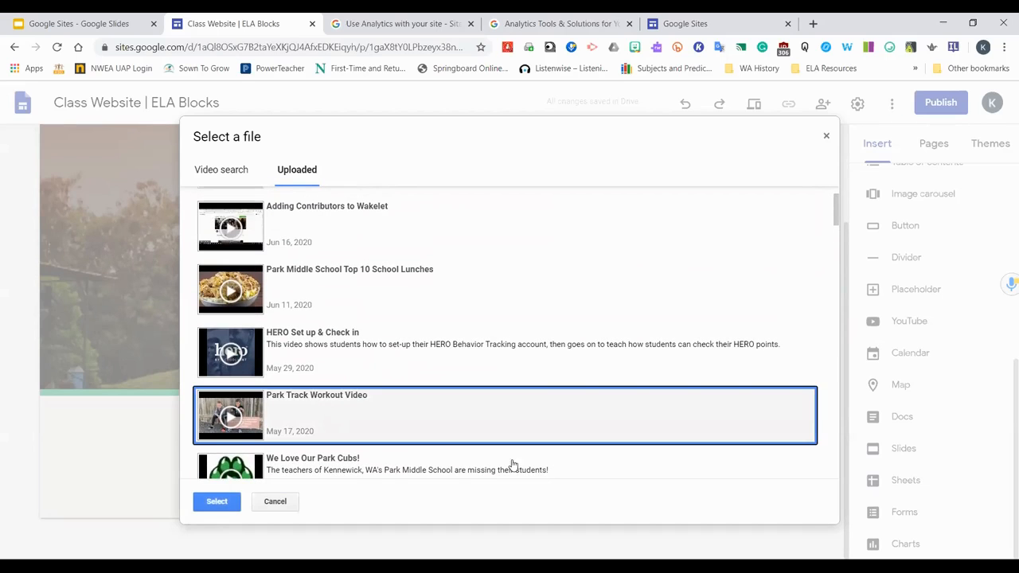
{"action": "left_click", "coordinate": [217, 501]}
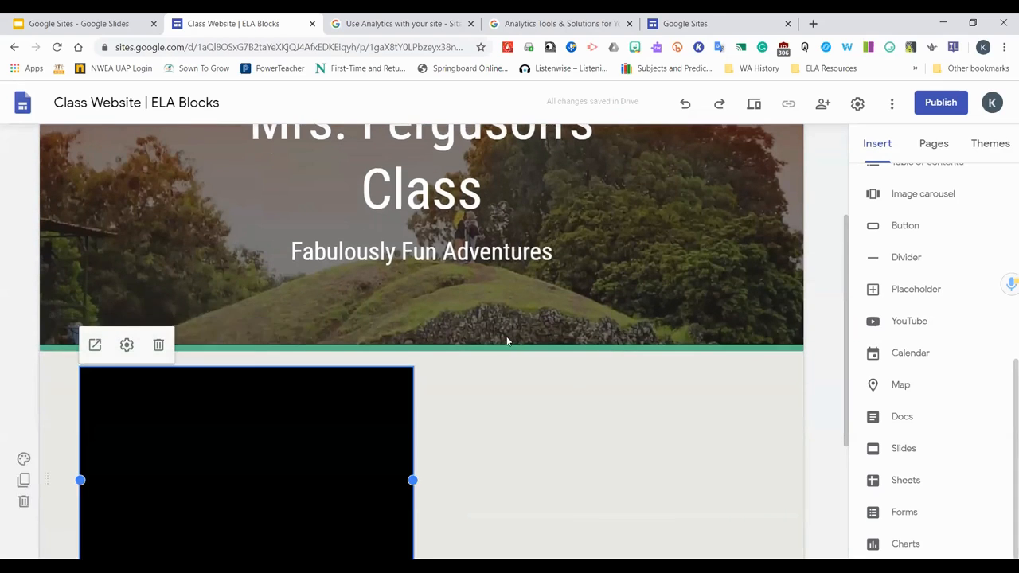
Move the embedded video to the section's left edge and resize it to span the full section width
{"action": "scroll", "coordinate": [508, 355], "scroll_direction": "down", "scroll_amount": 2}
{"action": "left_click_drag", "start_coordinate": [275, 312], "coordinate": [418, 305]}
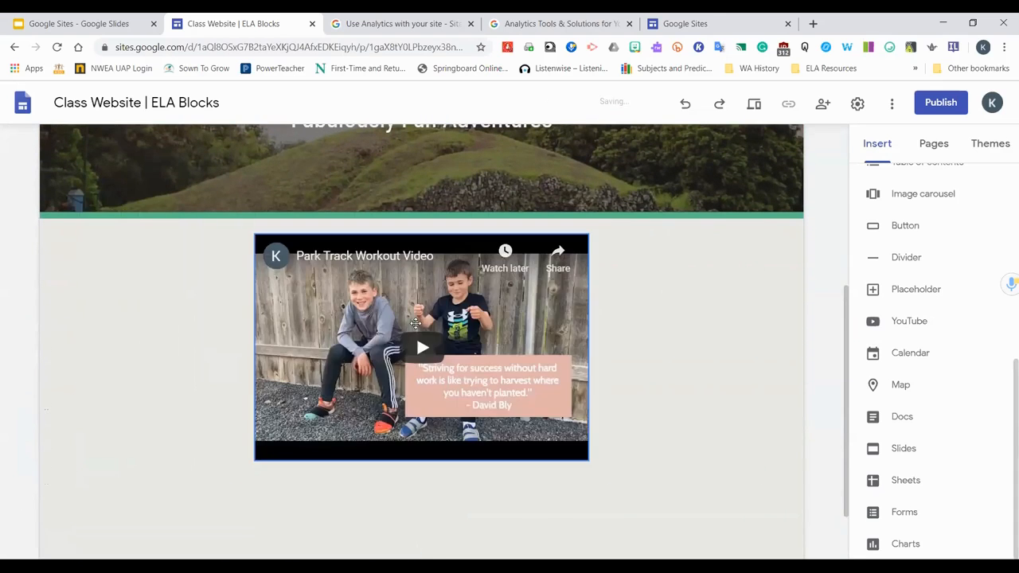
{"action": "scroll", "coordinate": [573, 389], "scroll_direction": "down", "scroll_amount": 1}
{"action": "scroll", "coordinate": [573, 388], "scroll_direction": "down", "scroll_amount": 1}
{"action": "left_click", "coordinate": [303, 353]}
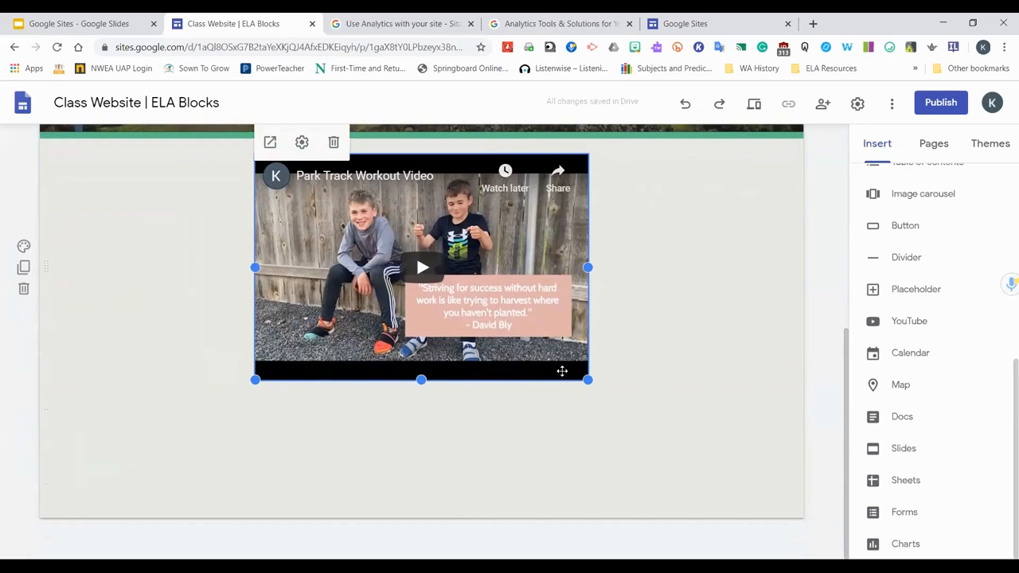
{"action": "left_click_drag", "start_coordinate": [531, 253], "coordinate": [346, 320]}
{"action": "left_click_drag", "start_coordinate": [287, 364], "coordinate": [343, 329]}
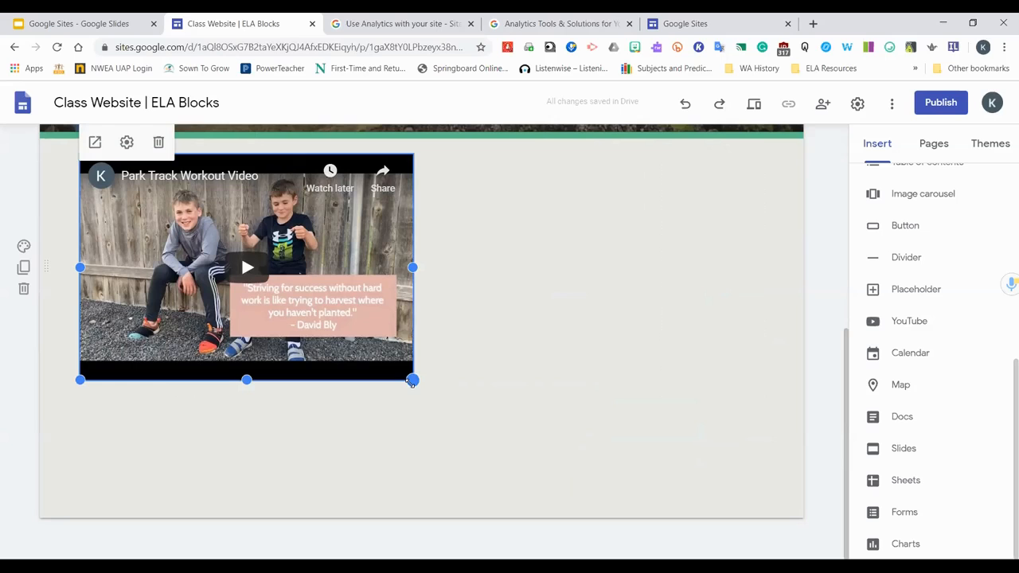
{"action": "left_click_drag", "start_coordinate": [412, 381], "coordinate": [783, 544]}
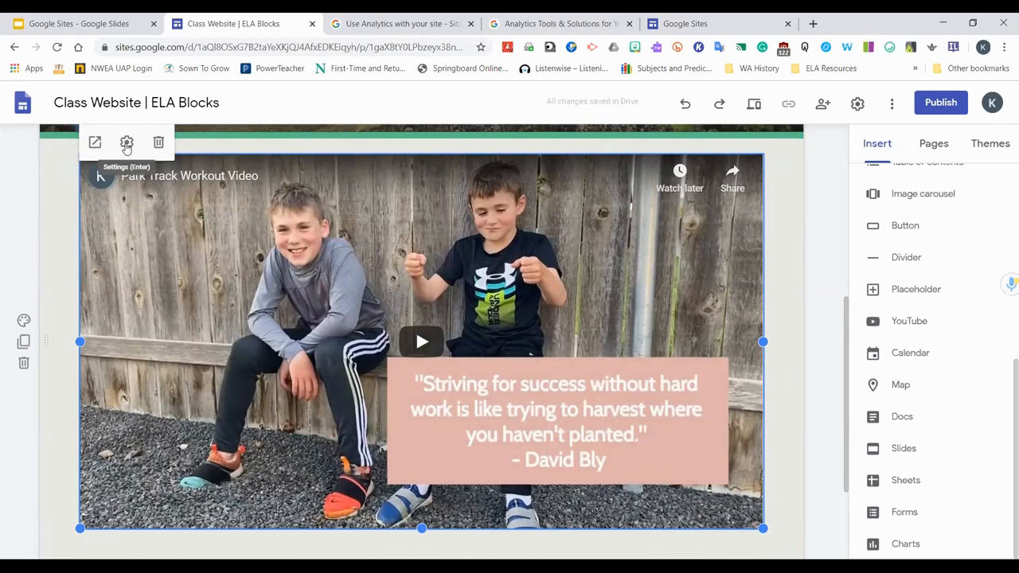
Review the video's Hide Controls options in its settings, then close them
{"action": "left_click", "coordinate": [127, 143]}
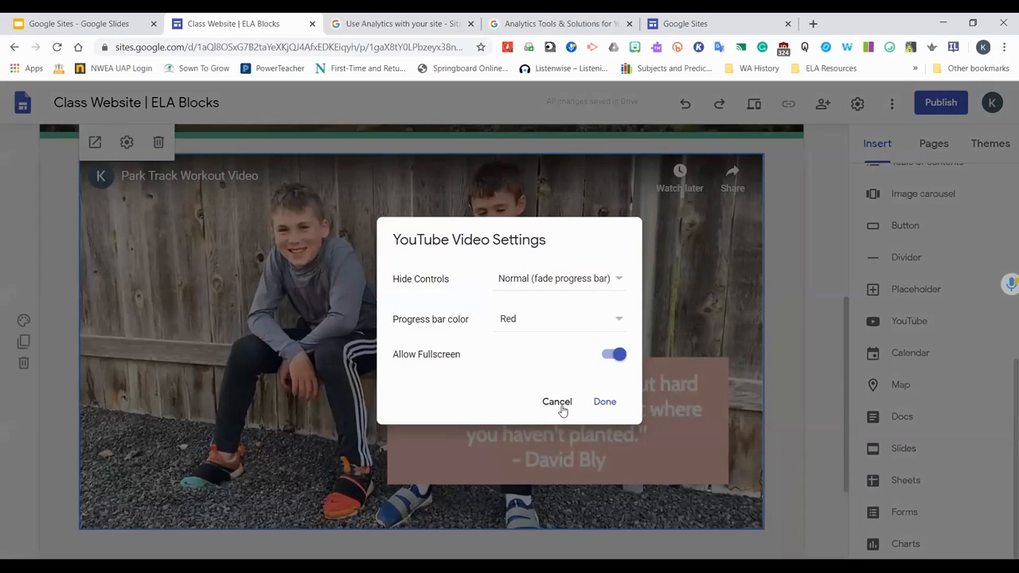
{"action": "left_click", "coordinate": [617, 280]}
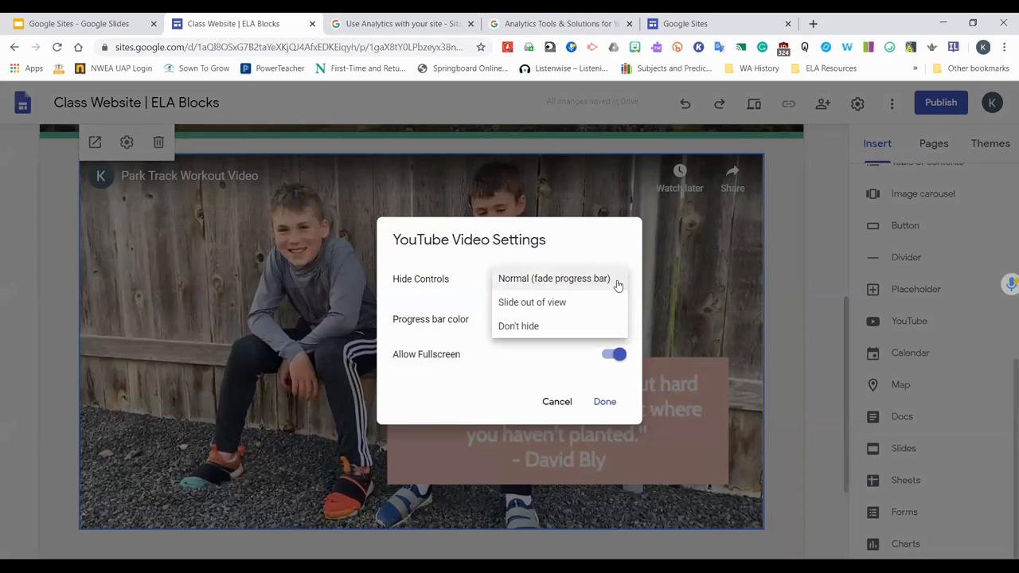
{"action": "left_click", "coordinate": [531, 306]}
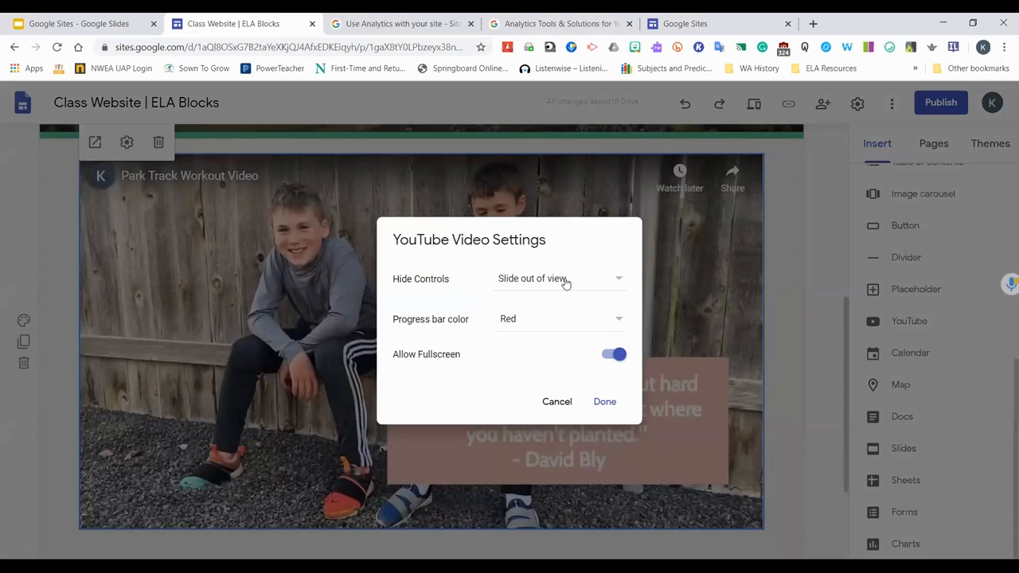
{"action": "left_click", "coordinate": [616, 282]}
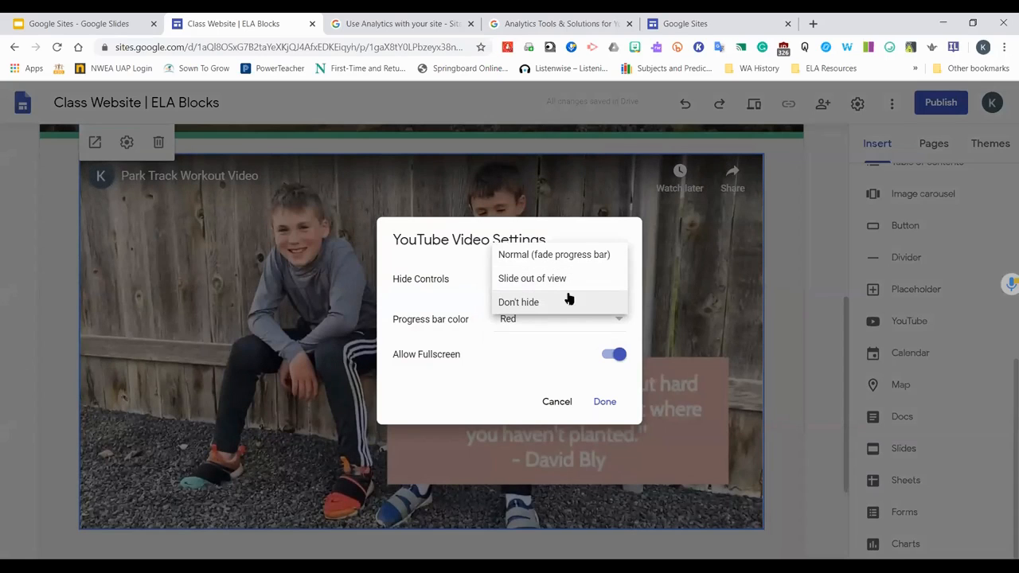
{"action": "left_click", "coordinate": [600, 260]}
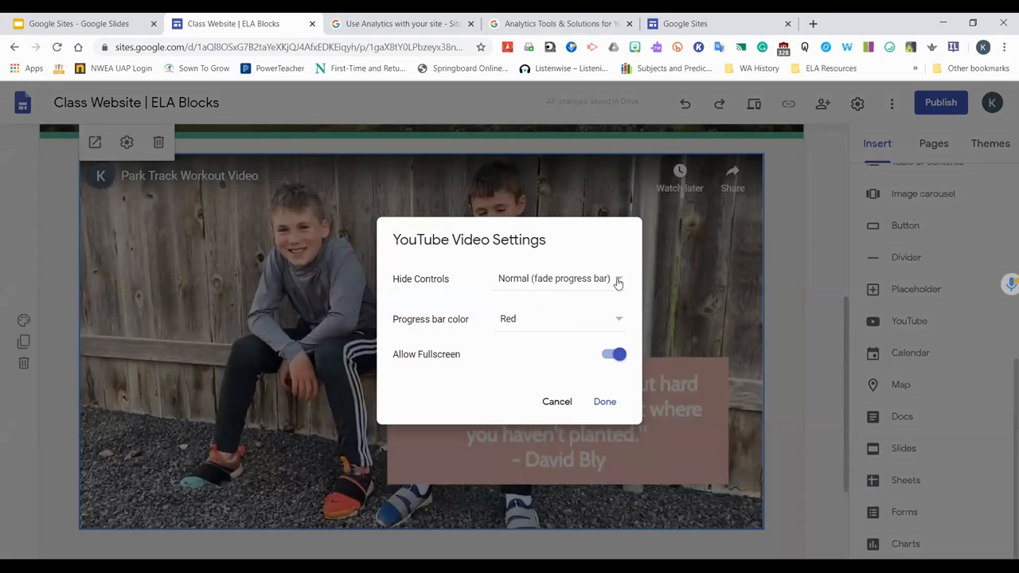
{"action": "left_click", "coordinate": [617, 280]}
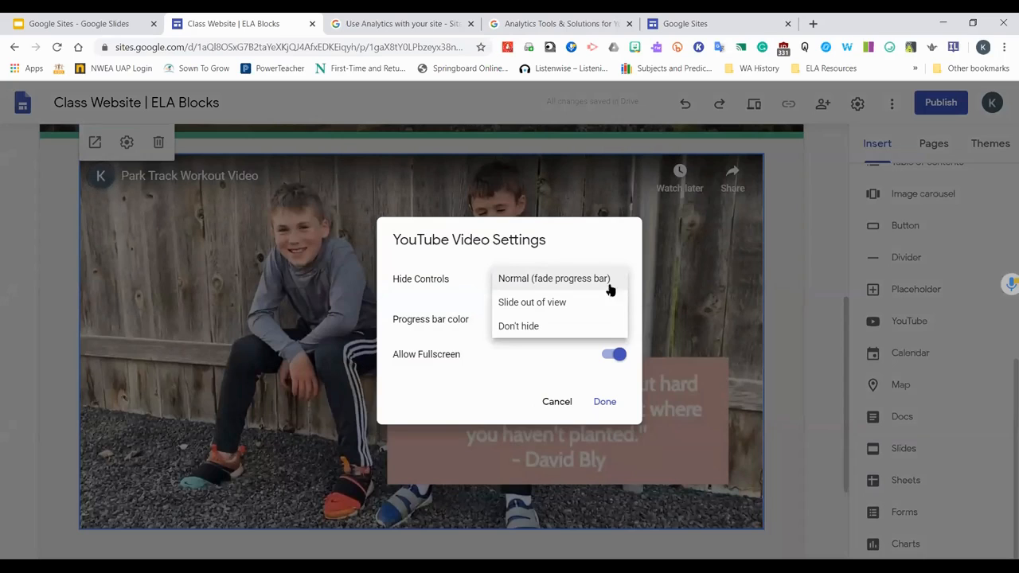
{"action": "left_click", "coordinate": [556, 283]}
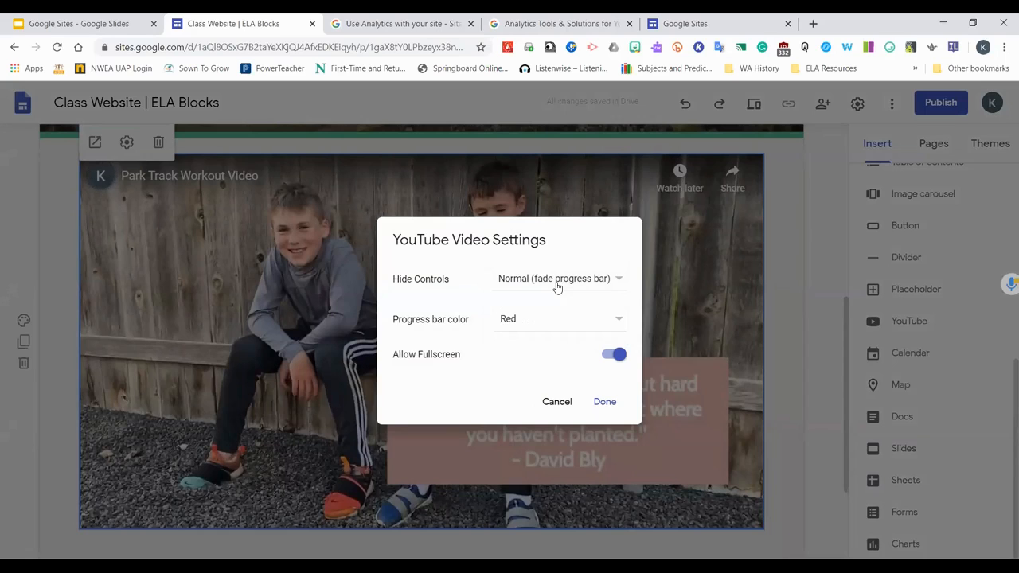
{"action": "left_click", "coordinate": [777, 460]}
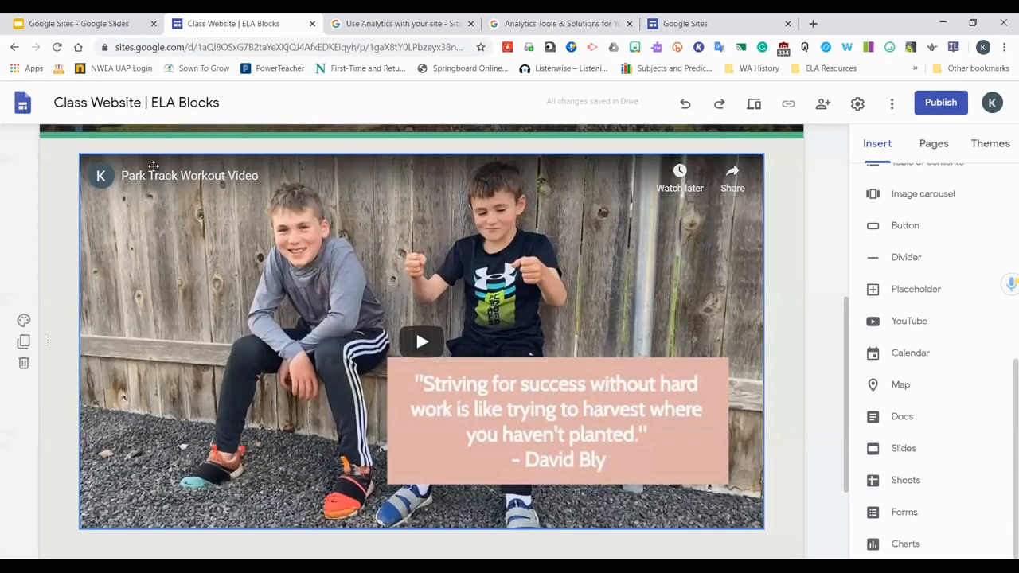
Set the embedded video's progress bar color to White in its video settings
{"action": "scroll", "coordinate": [163, 187], "scroll_direction": "up", "scroll_amount": 3}
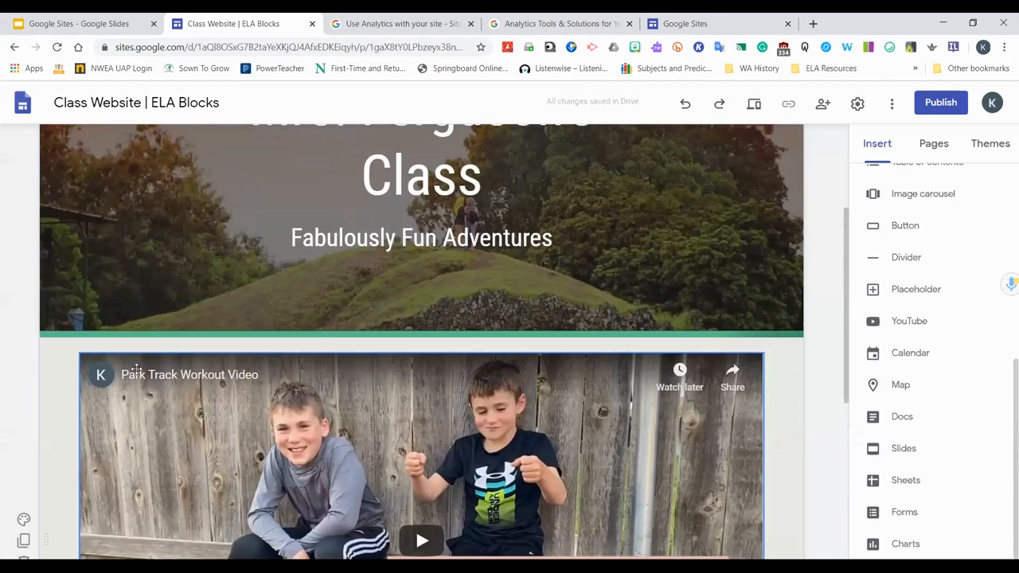
{"action": "left_click", "coordinate": [83, 387]}
{"action": "left_click", "coordinate": [128, 331]}
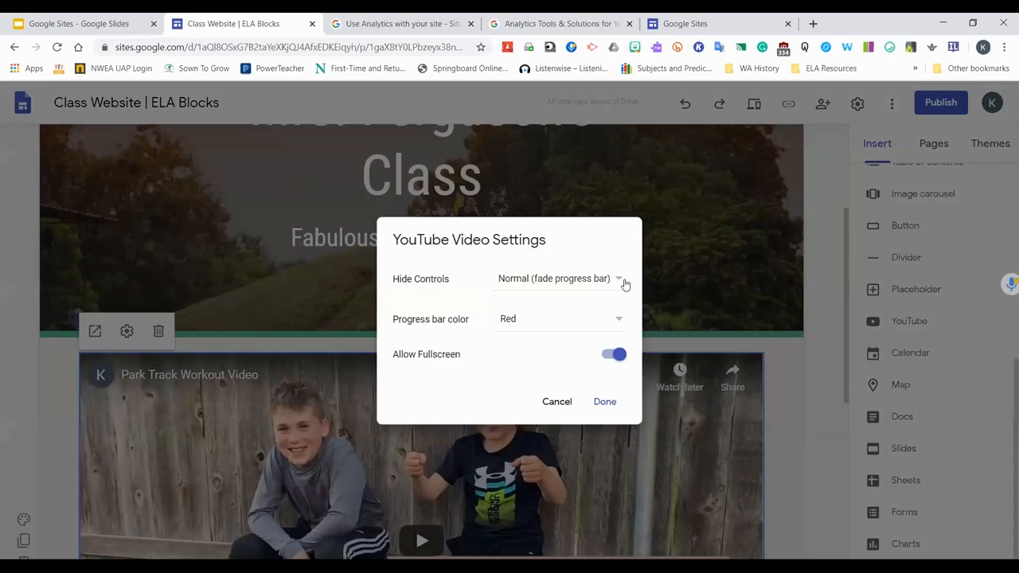
{"action": "left_click", "coordinate": [615, 324]}
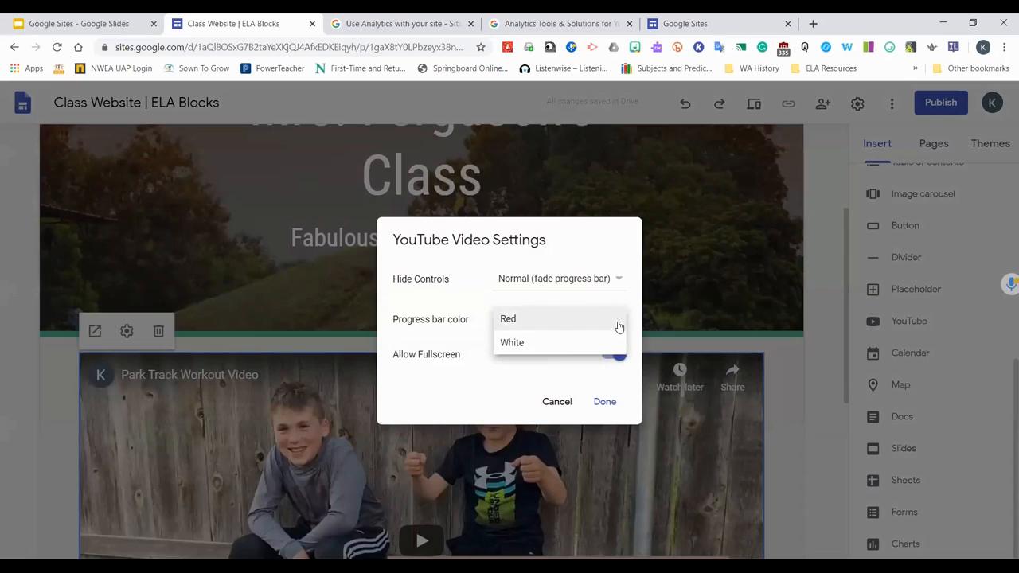
{"action": "left_click", "coordinate": [548, 348]}
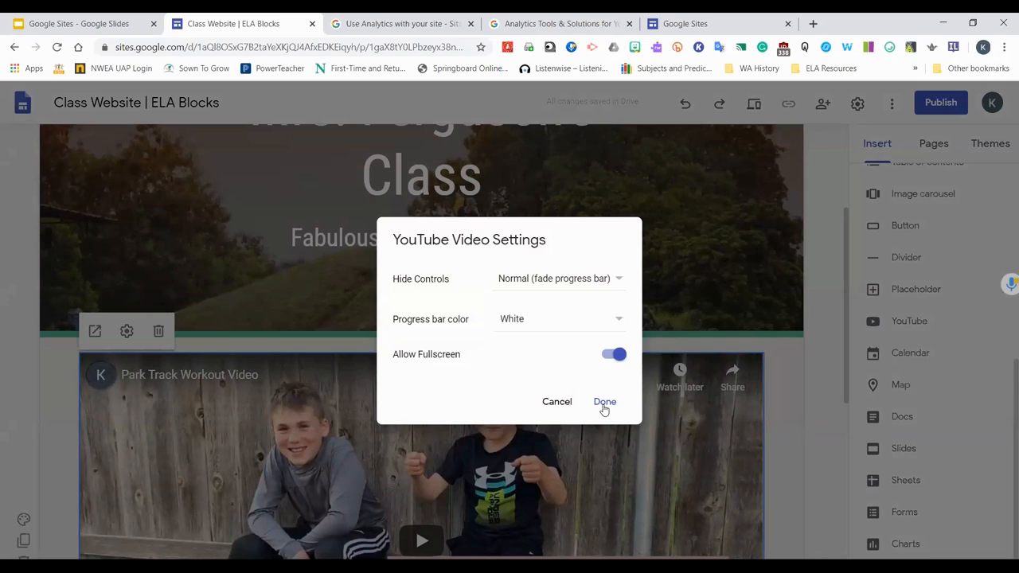
{"action": "left_click", "coordinate": [611, 356]}
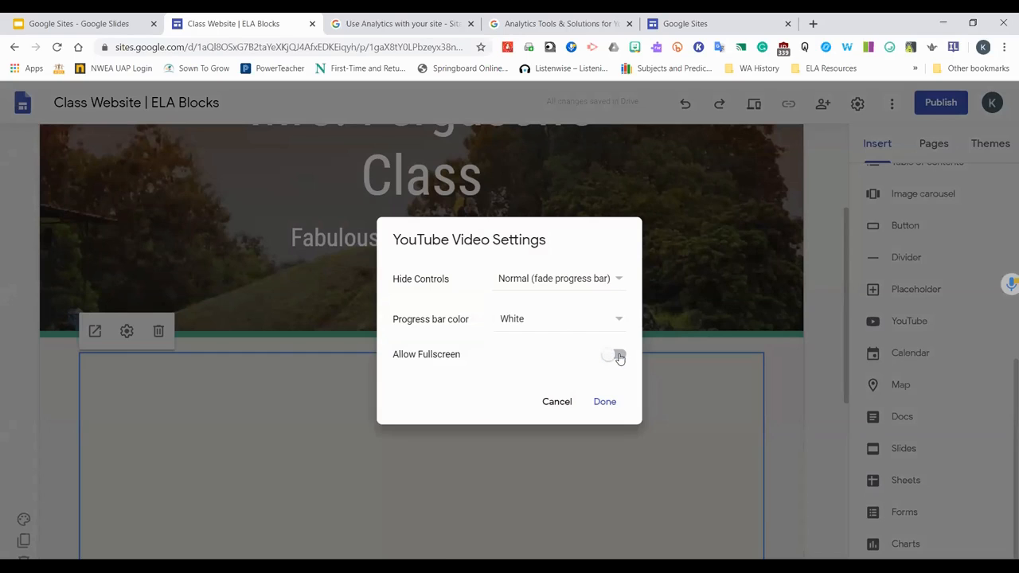
{"action": "left_click", "coordinate": [620, 359]}
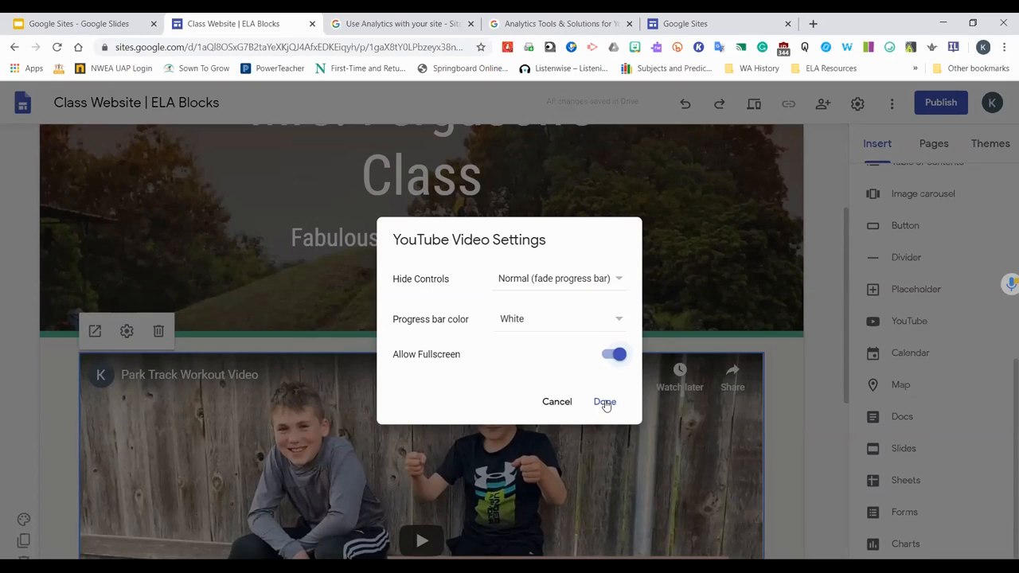
{"action": "left_click", "coordinate": [605, 402]}
Try the Emphasis 2 and then Emphasis 1 backgrounds on the video section
{"action": "scroll", "coordinate": [802, 425], "scroll_direction": "down", "scroll_amount": 2}
{"action": "scroll", "coordinate": [766, 428], "scroll_direction": "down", "scroll_amount": 1}
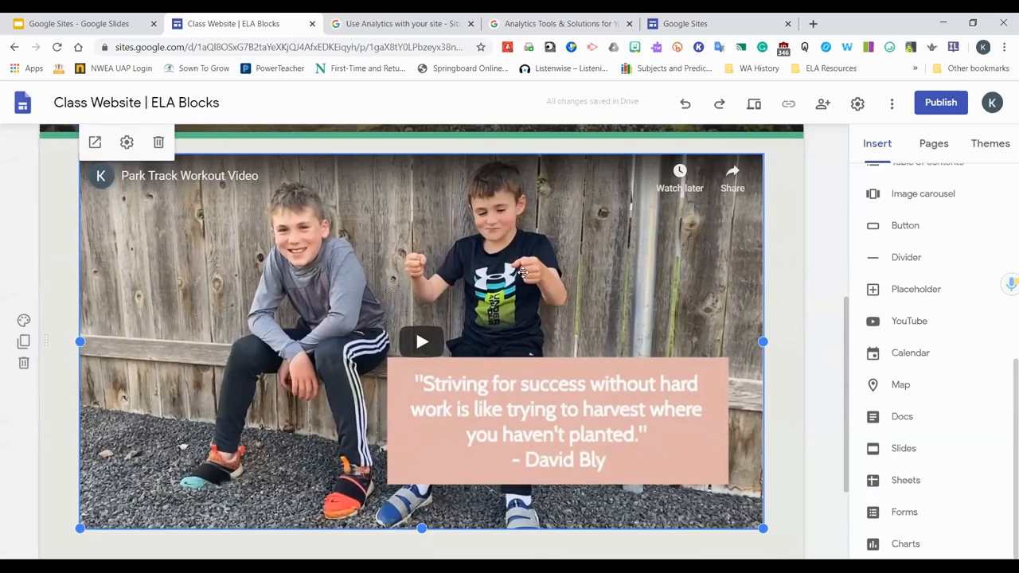
{"action": "left_click", "coordinate": [24, 321]}
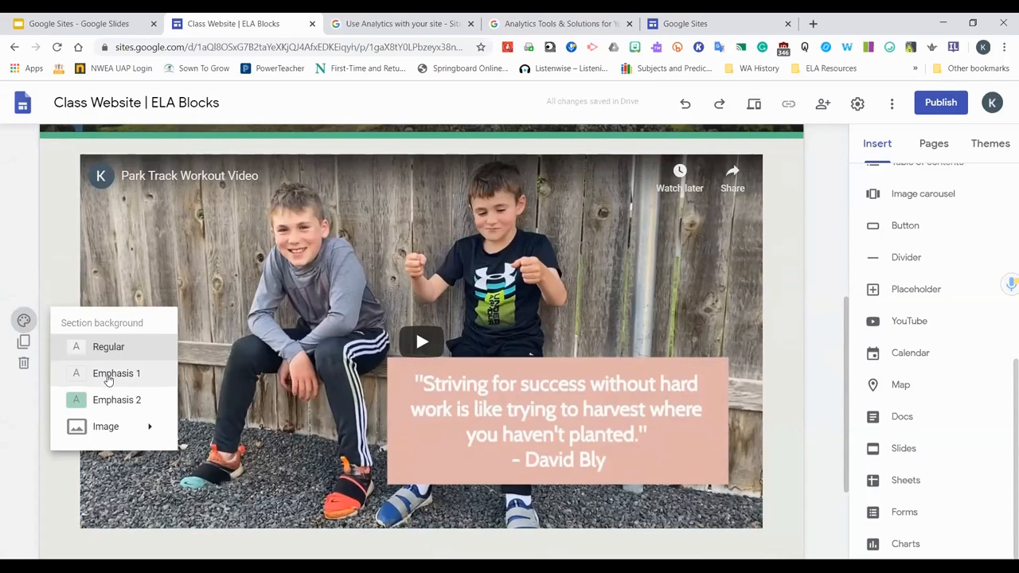
{"action": "left_click", "coordinate": [100, 407]}
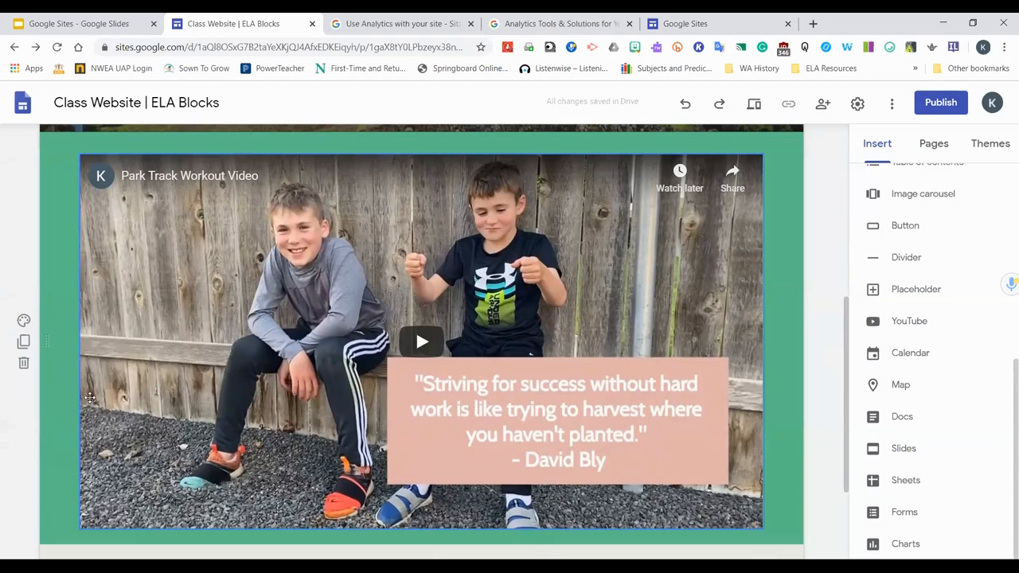
{"action": "left_click", "coordinate": [23, 321]}
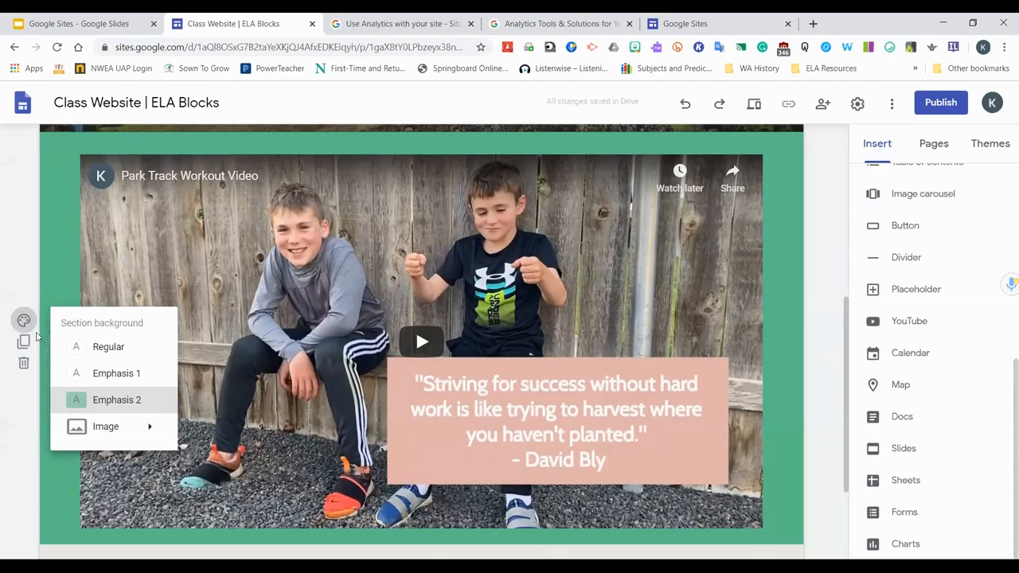
{"action": "left_click", "coordinate": [113, 374]}
Set the video section's background to Emphasis 2
{"action": "left_click", "coordinate": [23, 321]}
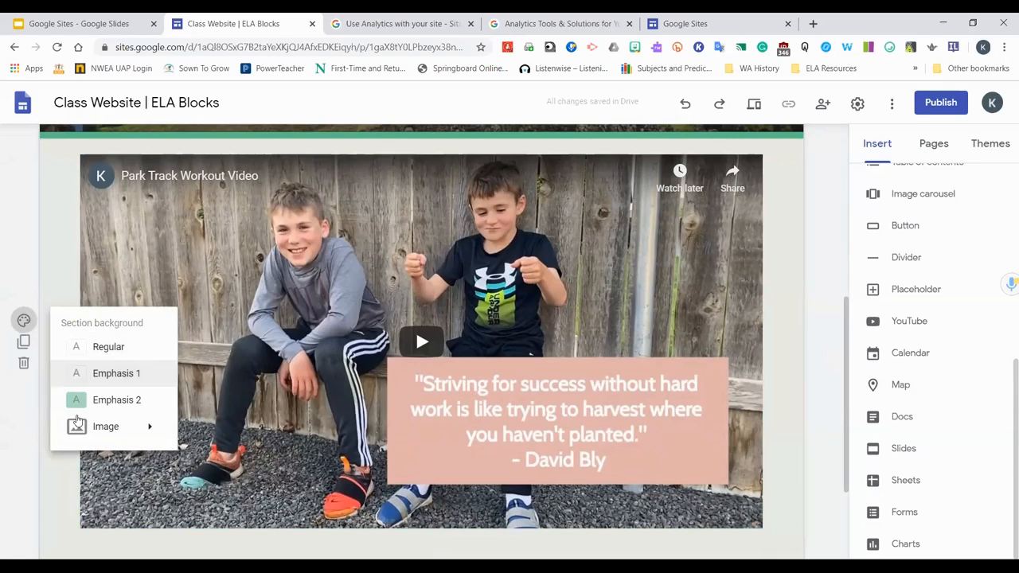
{"action": "mouse_move", "coordinate": [141, 427]}
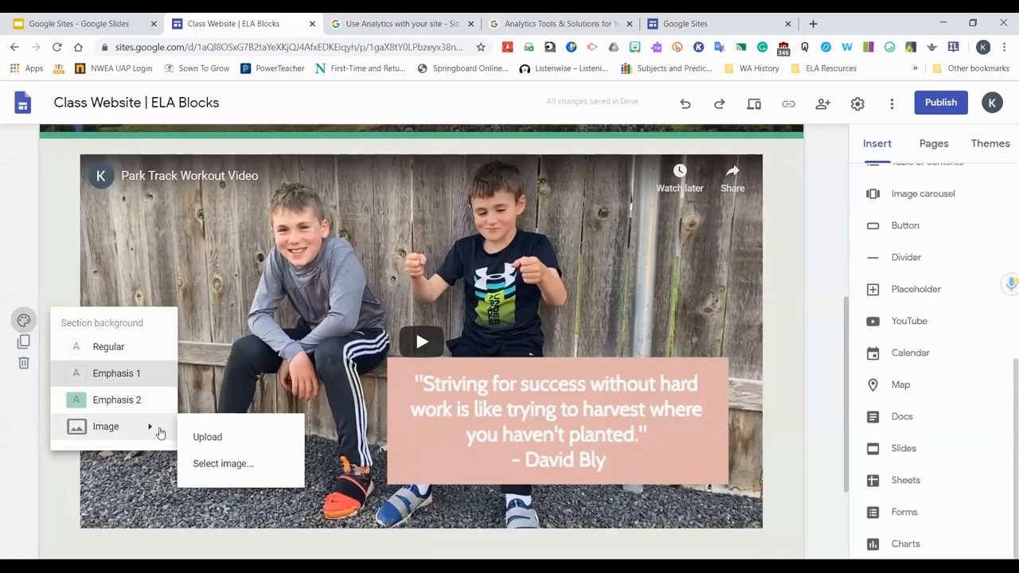
{"action": "left_click", "coordinate": [246, 414]}
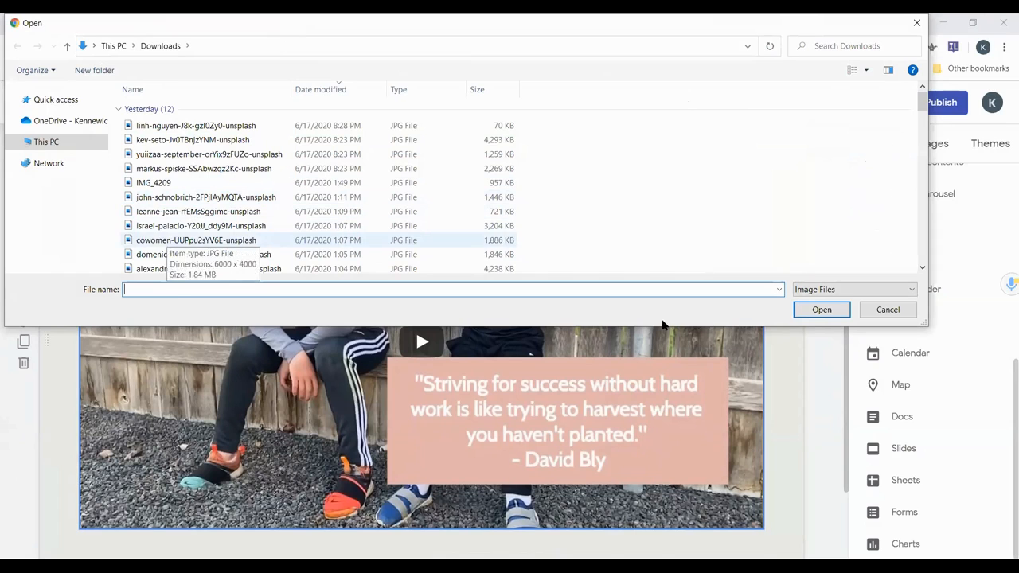
{"action": "left_click", "coordinate": [169, 240]}
{"action": "left_click", "coordinate": [823, 314]}
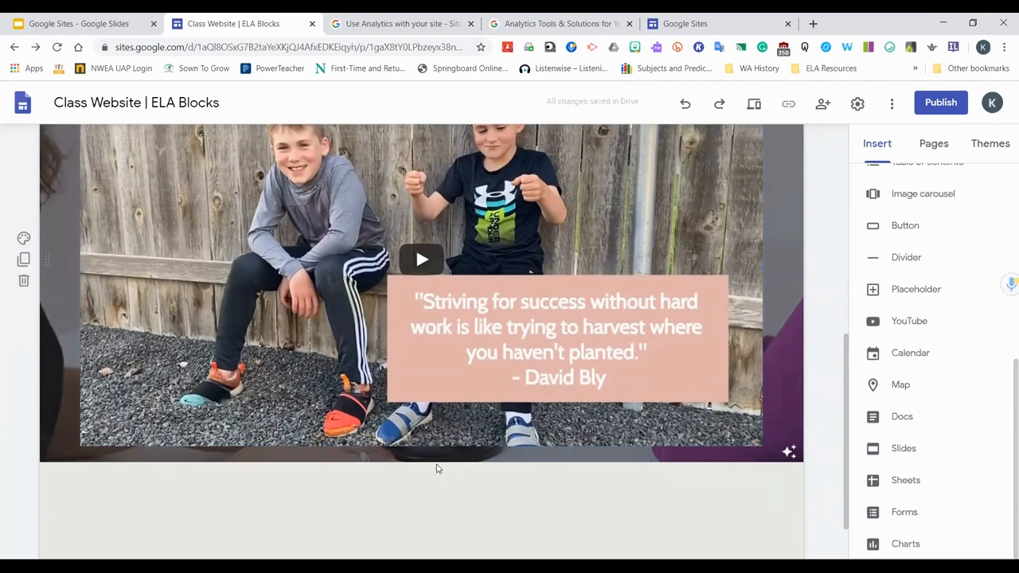
{"action": "left_click", "coordinate": [24, 238]}
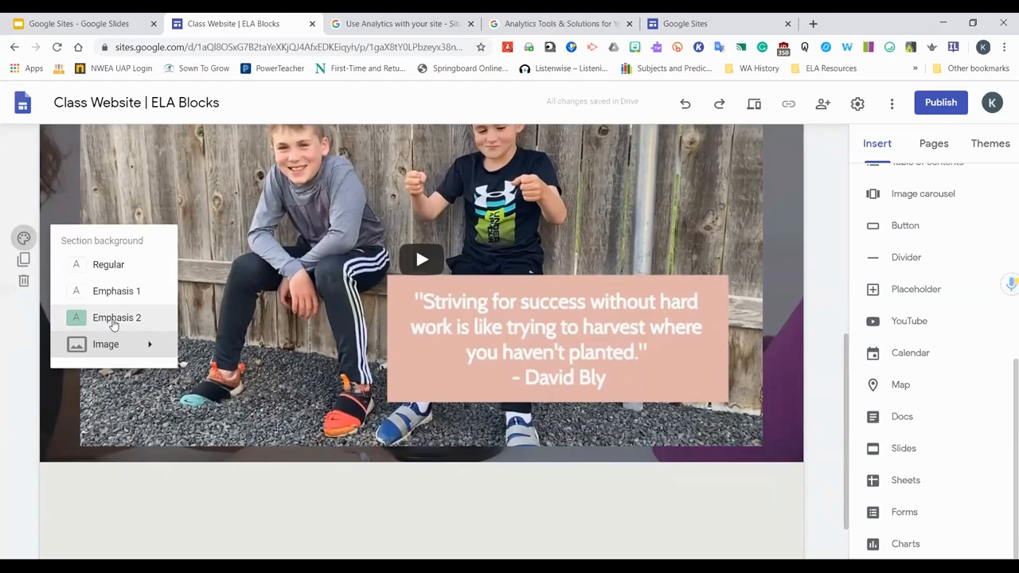
{"action": "left_click", "coordinate": [117, 318]}
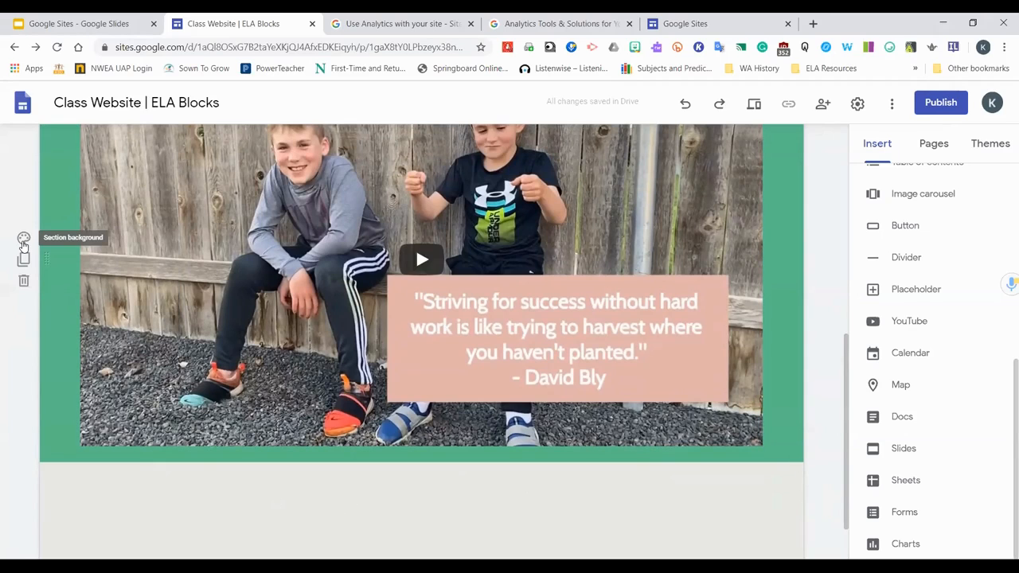
Change the Level theme's color to a custom dark navy, #1b185a
{"action": "left_click", "coordinate": [990, 144]}
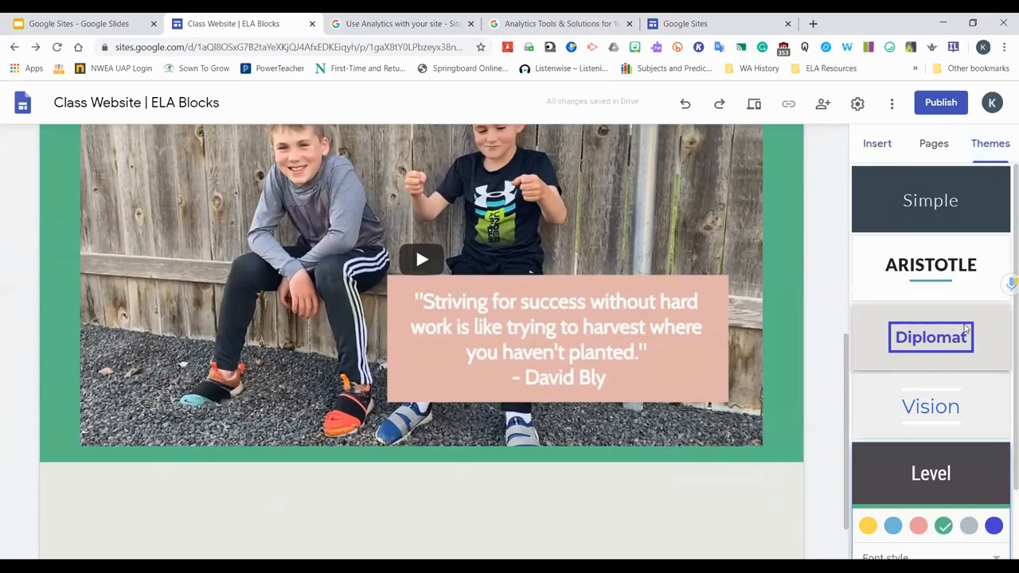
{"action": "scroll", "coordinate": [958, 434], "scroll_direction": "down", "scroll_amount": 1}
{"action": "scroll", "coordinate": [958, 434], "scroll_direction": "down", "scroll_amount": 1}
{"action": "left_click", "coordinate": [918, 440]}
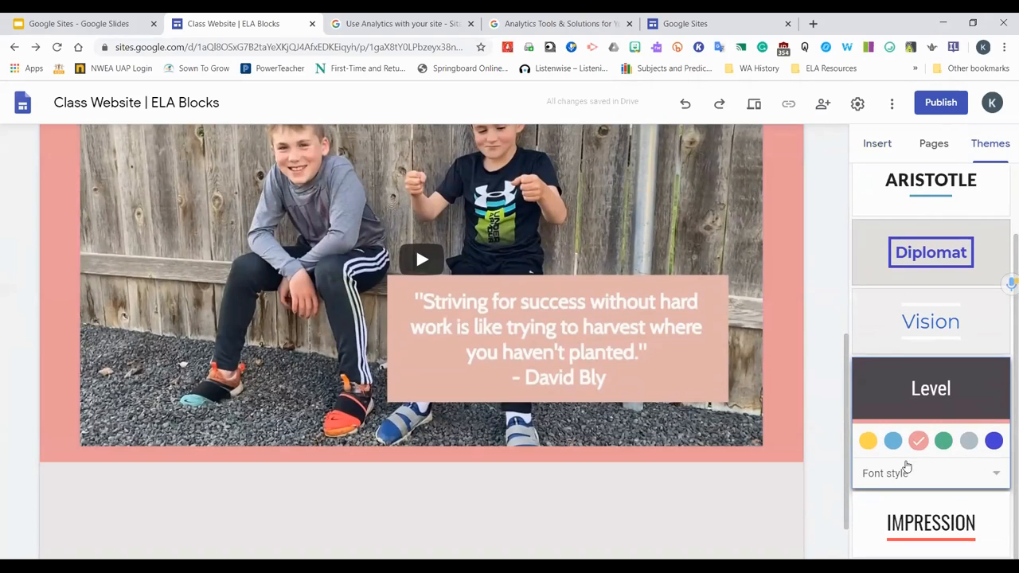
{"action": "left_click", "coordinate": [992, 441]}
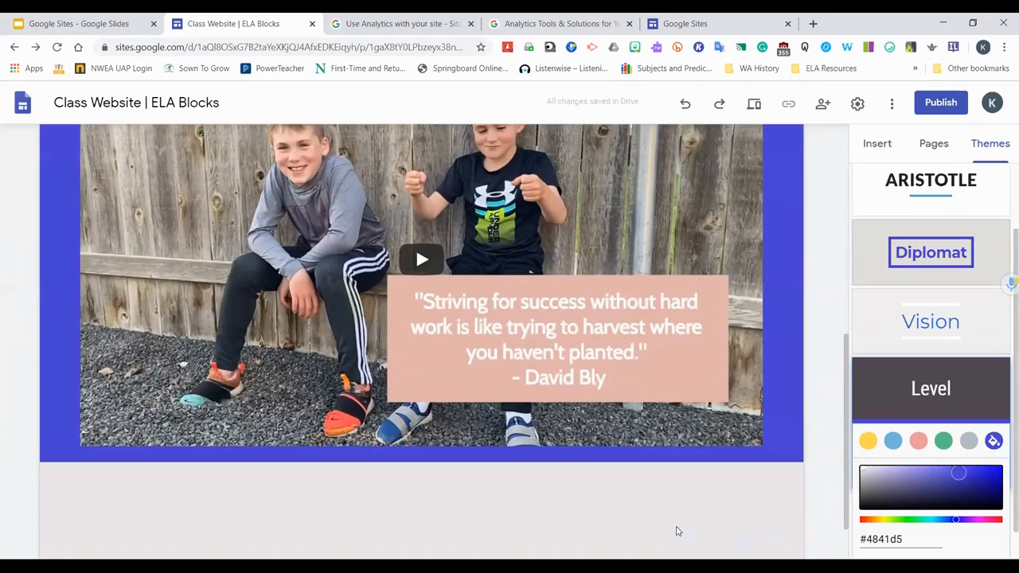
{"action": "left_click", "coordinate": [965, 494]}
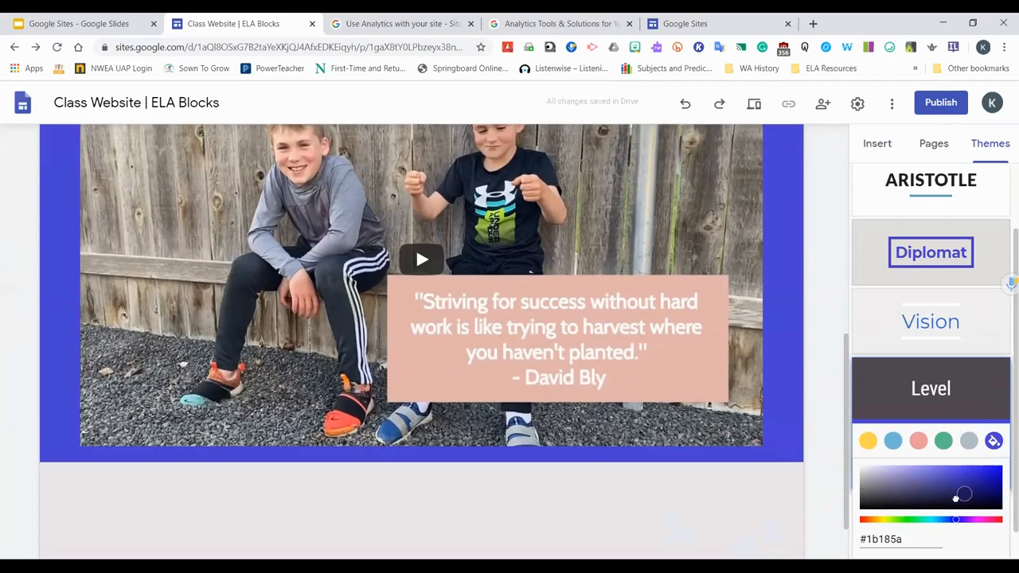
{"action": "left_click", "coordinate": [399, 502]}
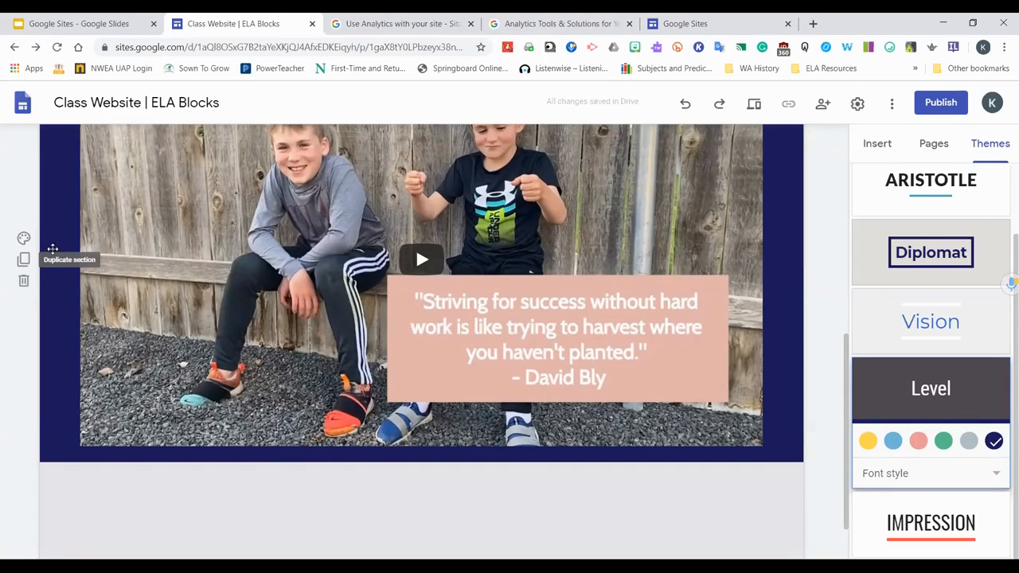
Duplicate the video section
{"action": "left_click", "coordinate": [24, 261]}
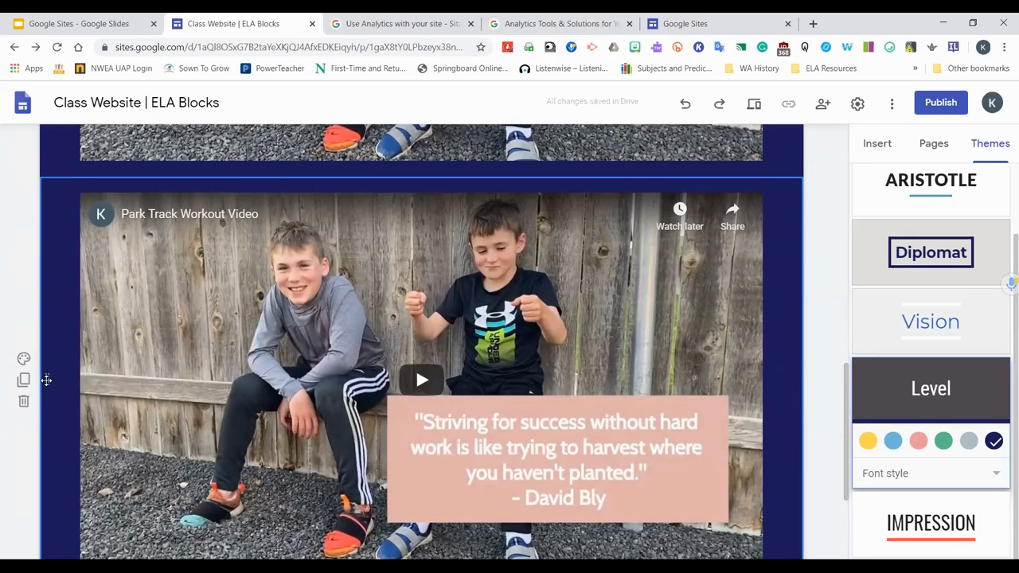
{"action": "mouse_move", "coordinate": [46, 380]}
{"action": "left_mouse_down"}
{"action": "mouse_move", "coordinate": [61, 348]}
{"action": "mouse_move", "coordinate": [46, 381]}
{"action": "left_mouse_up"}
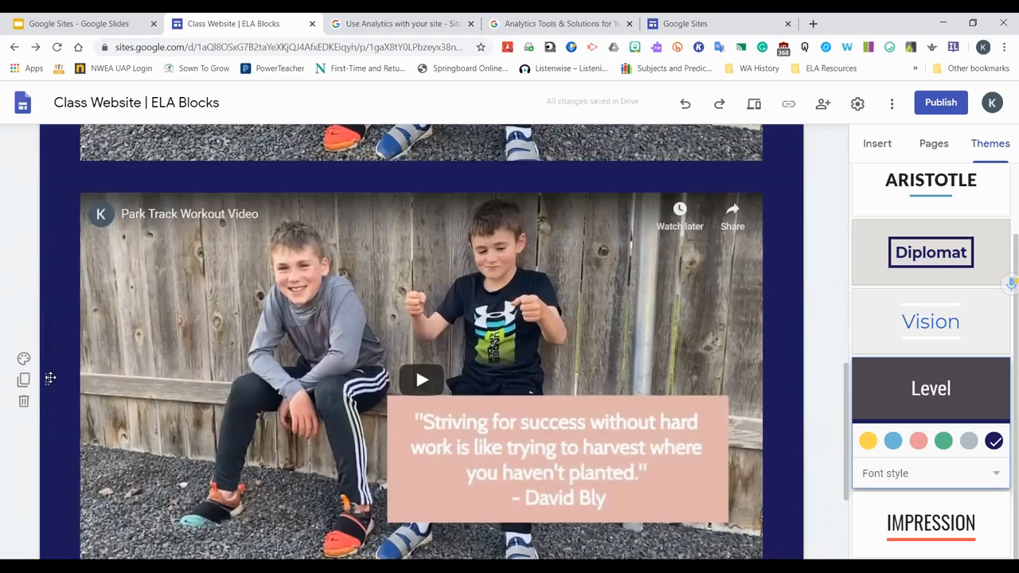
{"action": "scroll", "coordinate": [67, 367], "scroll_direction": "down", "scroll_amount": 1}
{"action": "scroll", "coordinate": [72, 345], "scroll_direction": "down", "scroll_amount": 1}
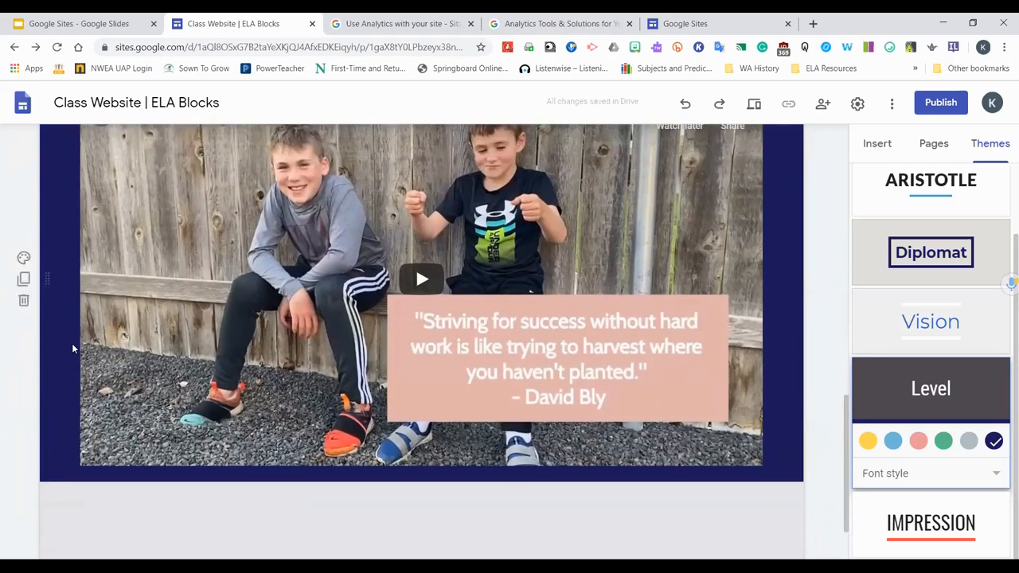
{"action": "scroll", "coordinate": [72, 345], "scroll_direction": "up", "scroll_amount": 1}
{"action": "left_click_drag", "start_coordinate": [46, 325], "coordinate": [94, 348]}
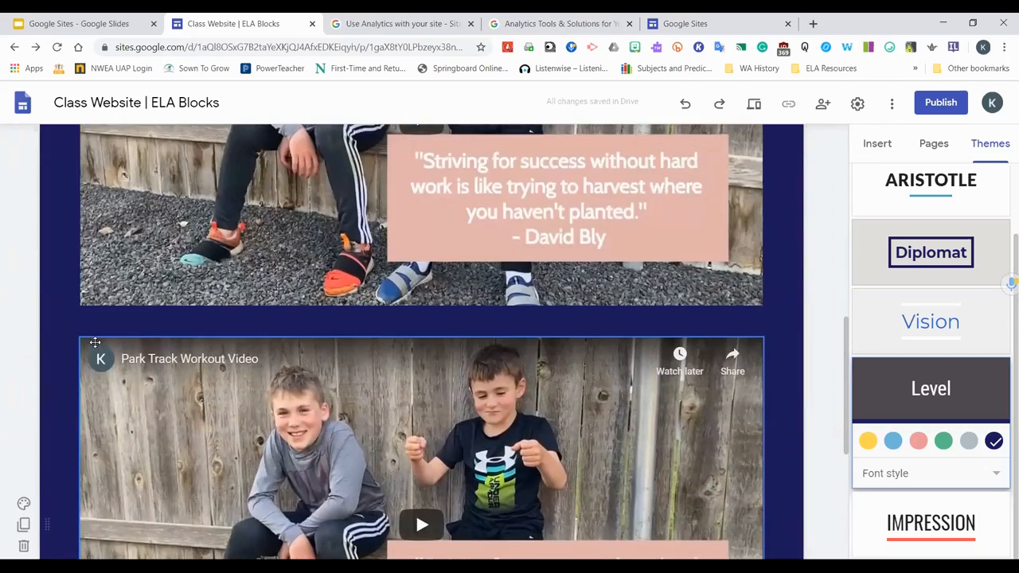
{"action": "left_click_drag", "start_coordinate": [46, 325], "coordinate": [121, 330]}
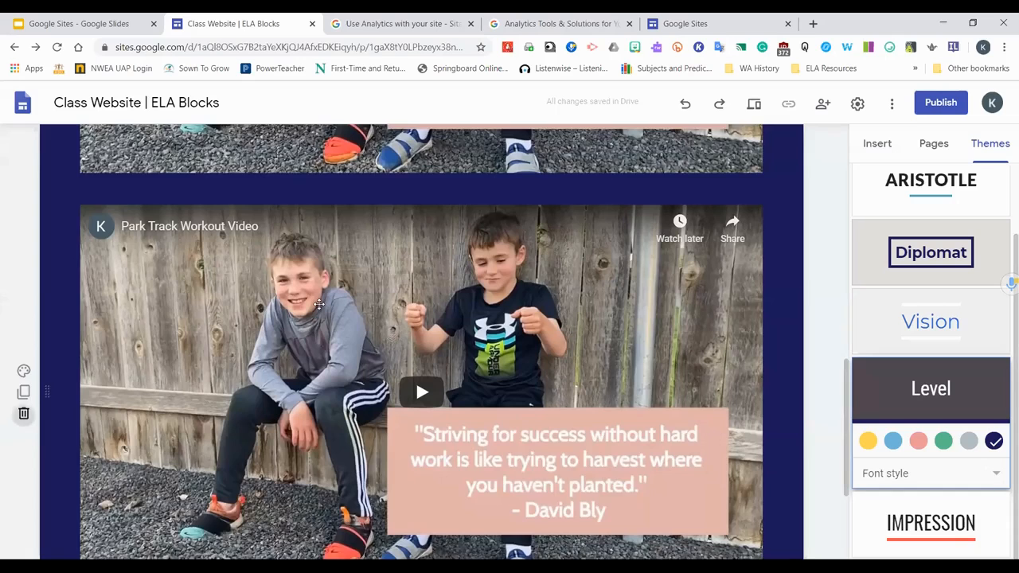
{"action": "scroll", "coordinate": [359, 477], "scroll_direction": "down", "scroll_amount": 3}
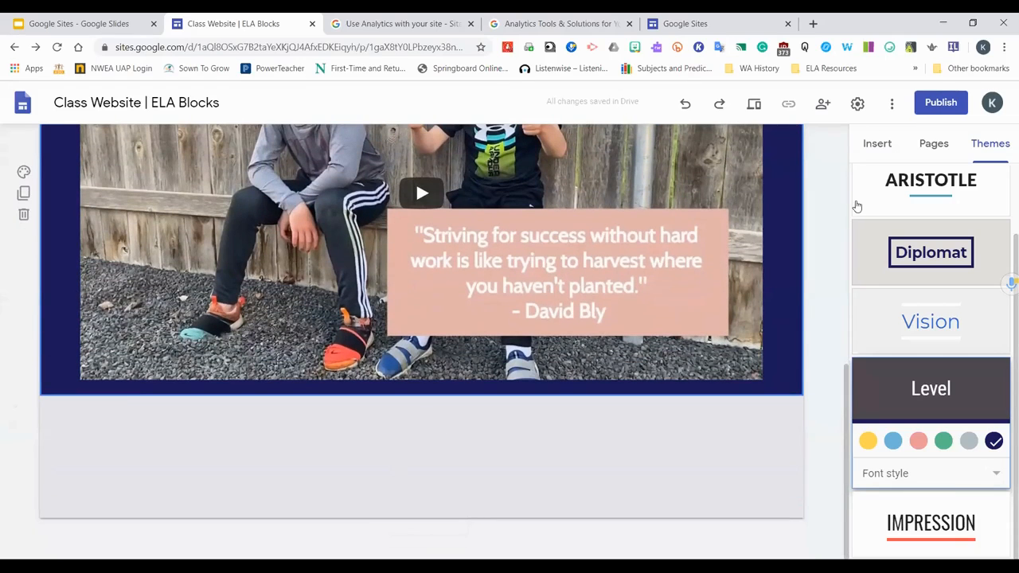
Insert a collapsible text block below the video section with the heading "Introduction to my class..."
{"action": "left_click", "coordinate": [877, 144]}
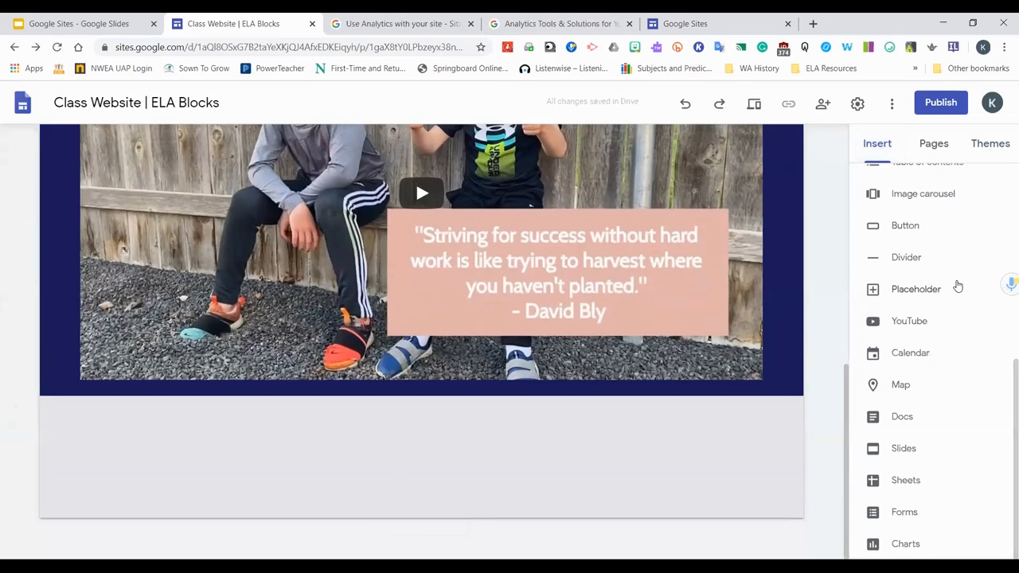
{"action": "scroll", "coordinate": [958, 290], "scroll_direction": "up", "scroll_amount": 1}
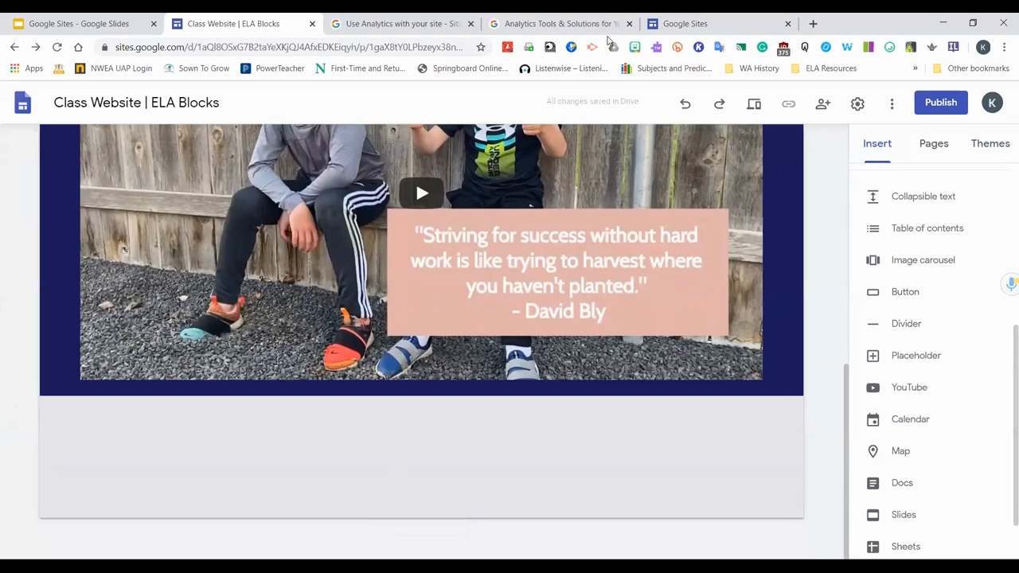
{"action": "mouse_move", "coordinate": [694, 483]}
{"action": "left_click", "coordinate": [923, 197]}
{"action": "left_click", "coordinate": [192, 317]}
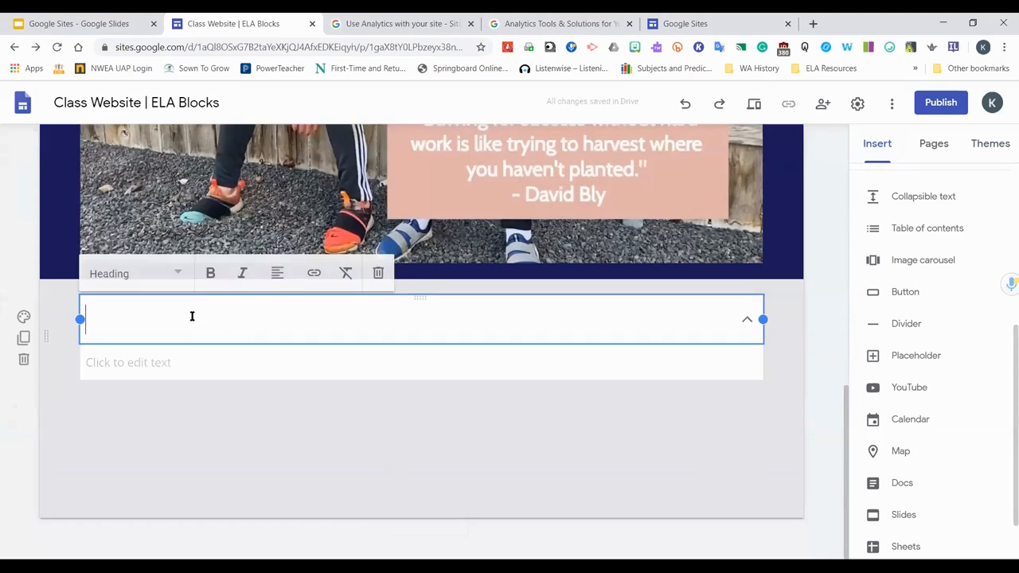
{"action": "type", "text": "In"}
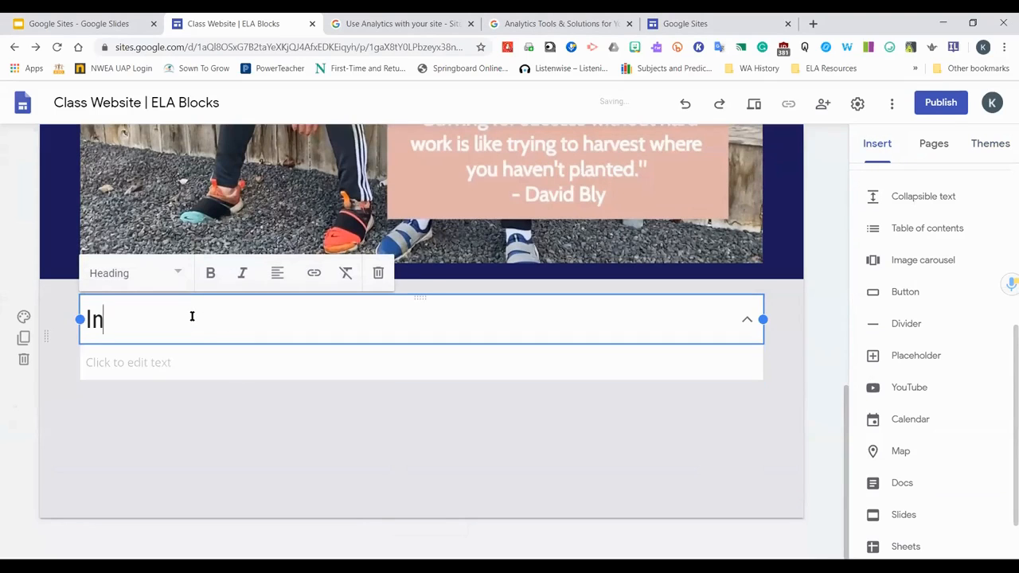
{"action": "type", "text": "troduction"}
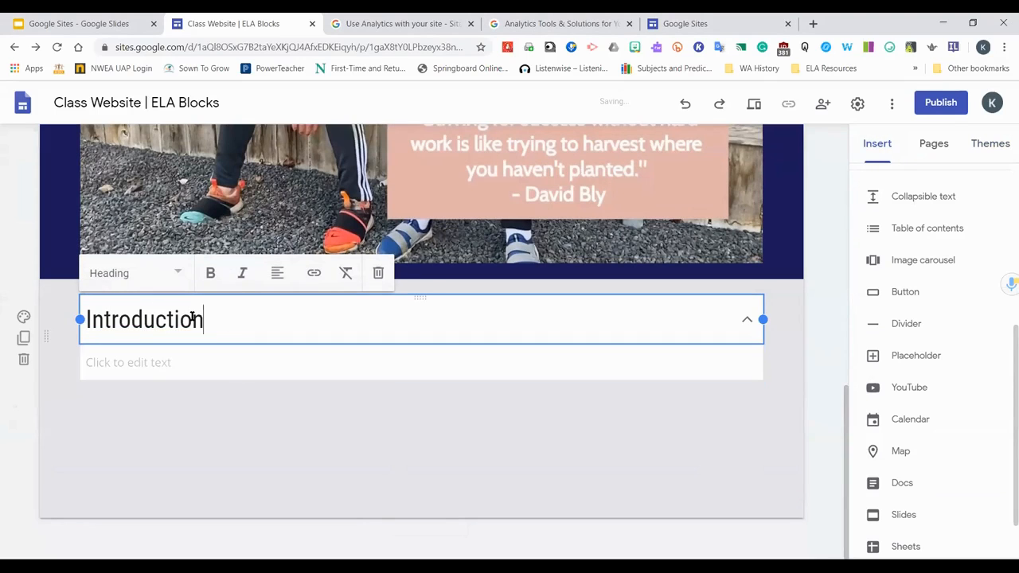
{"action": "type", "text": " to my class..."}
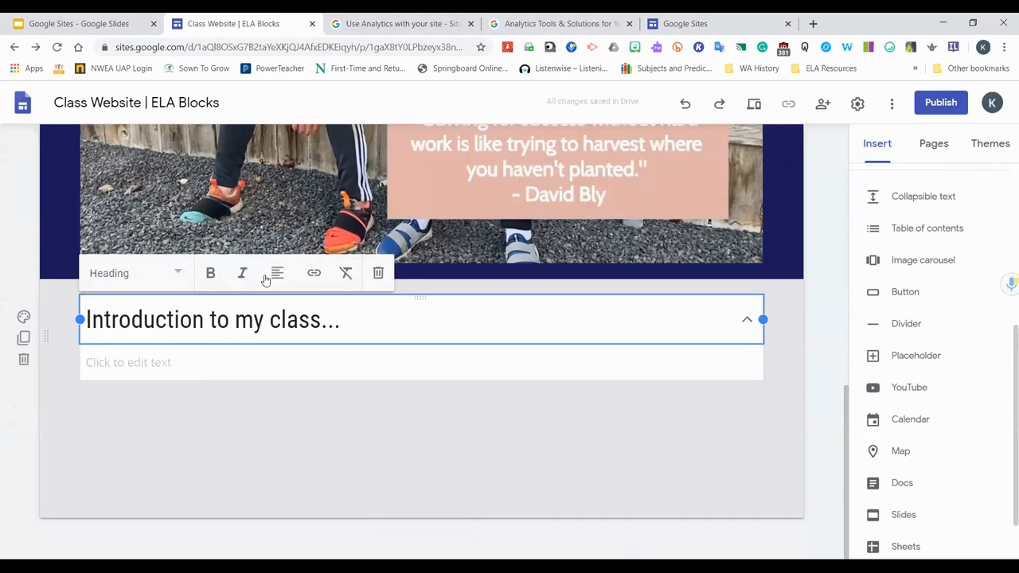
Enter "Schools Rules and Procedures" as the collapsible block's body text
{"action": "left_click", "coordinate": [195, 362]}
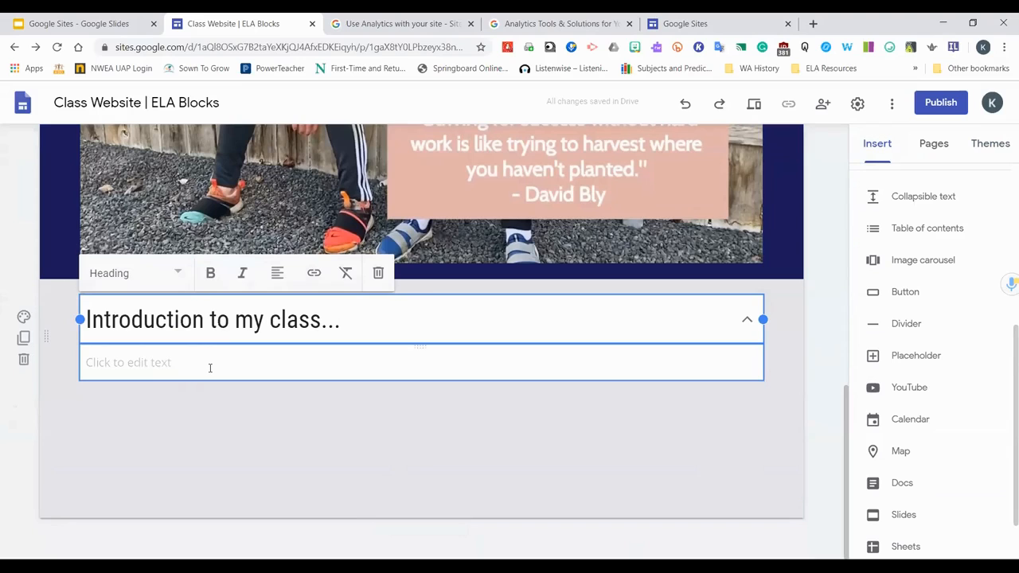
{"action": "left_click", "coordinate": [211, 368]}
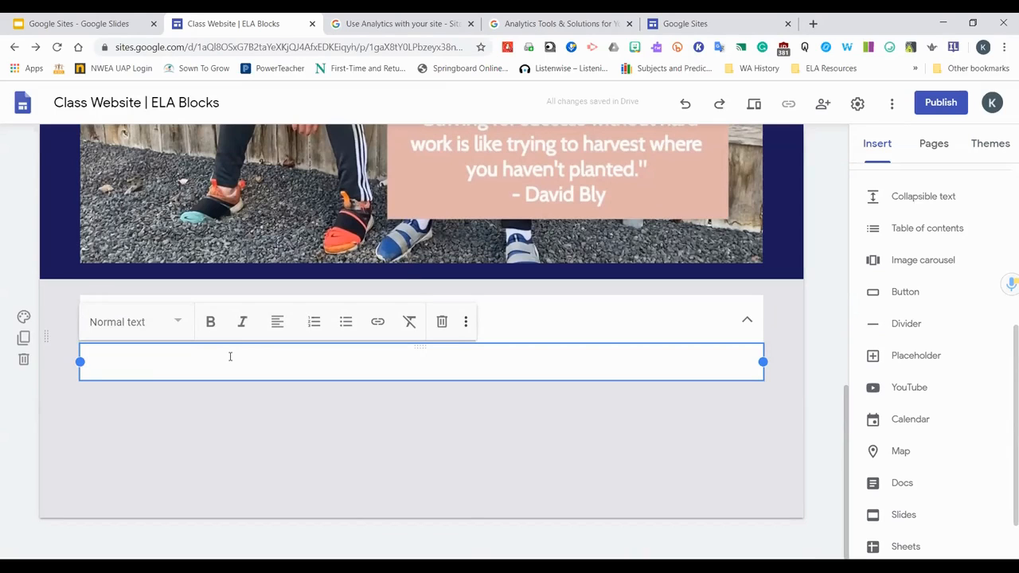
{"action": "left_click", "coordinate": [585, 317]}
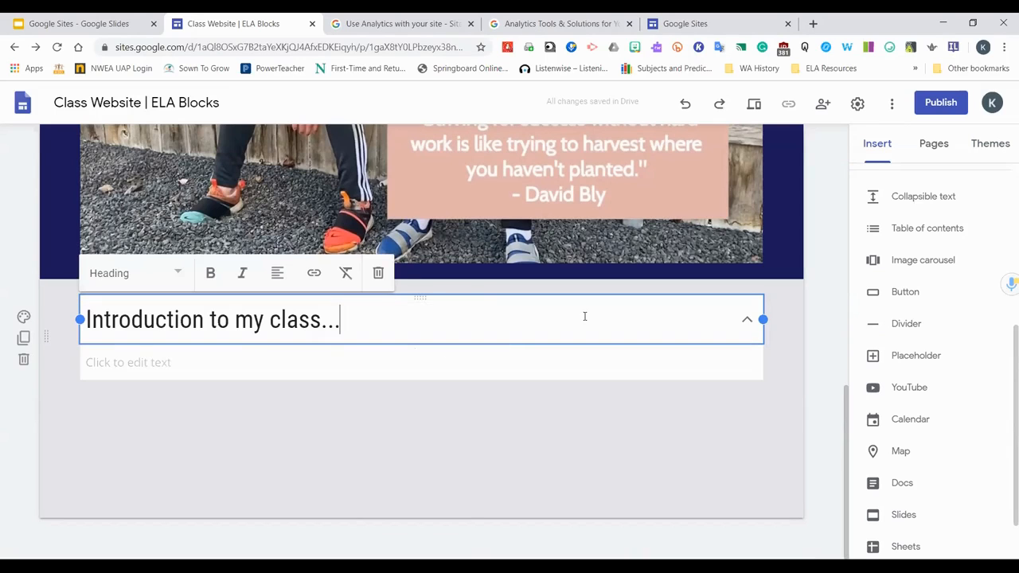
{"action": "left_click", "coordinate": [307, 367]}
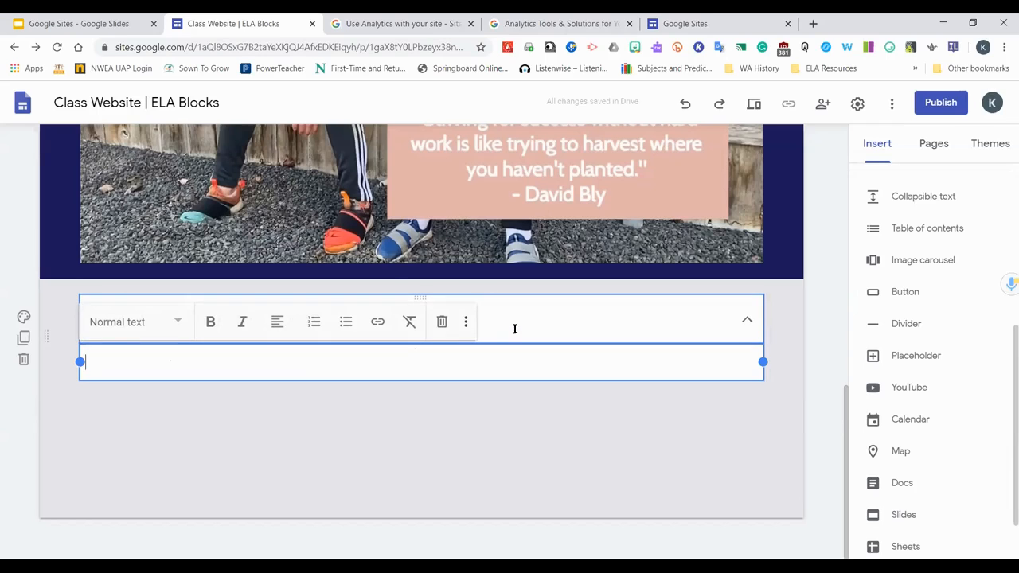
{"action": "left_click", "coordinate": [466, 341]}
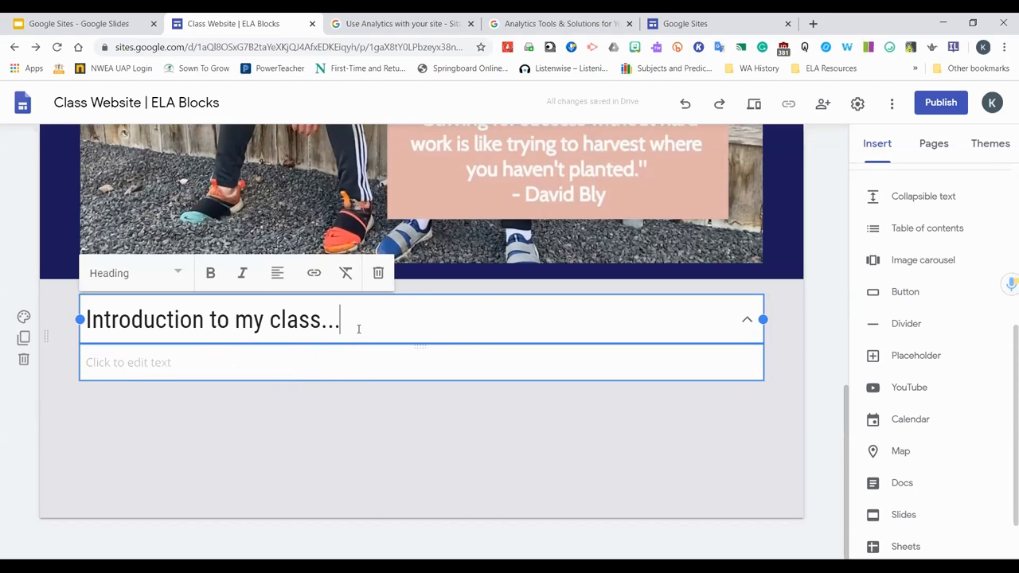
{"action": "left_click", "coordinate": [329, 359]}
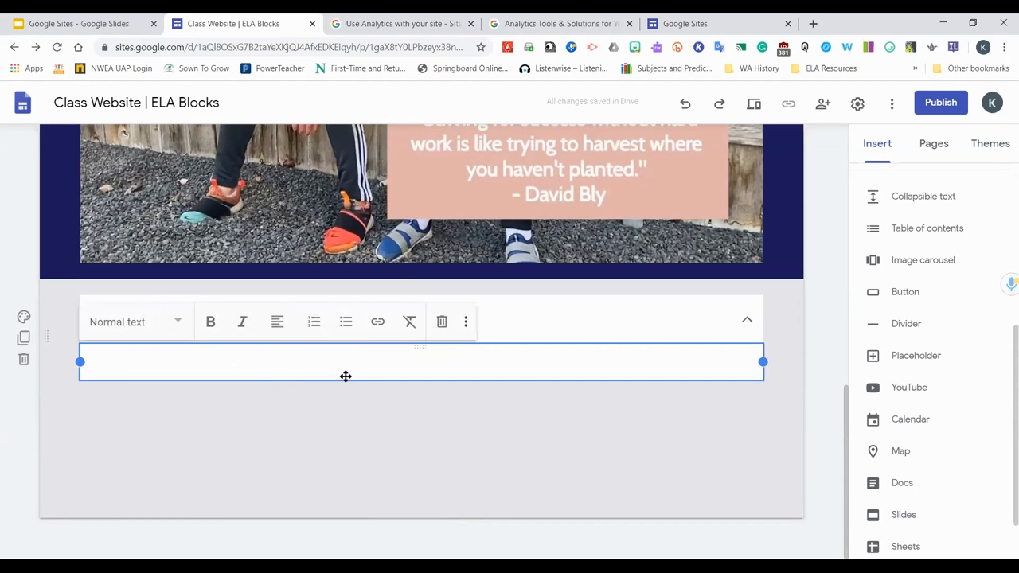
{"action": "left_click", "coordinate": [631, 307]}
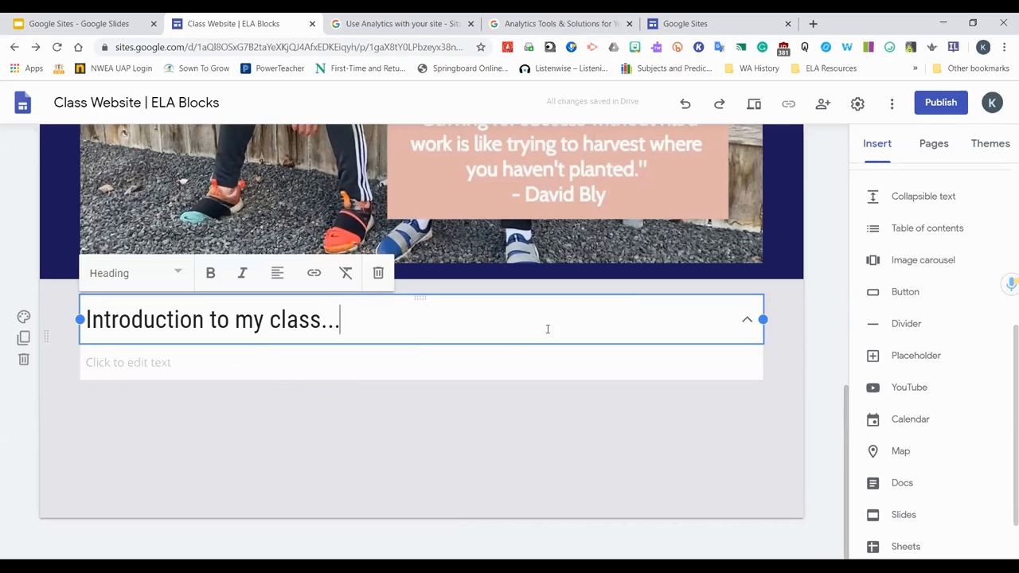
{"action": "left_click", "coordinate": [412, 369]}
{"action": "type", "text": "Schools R"}
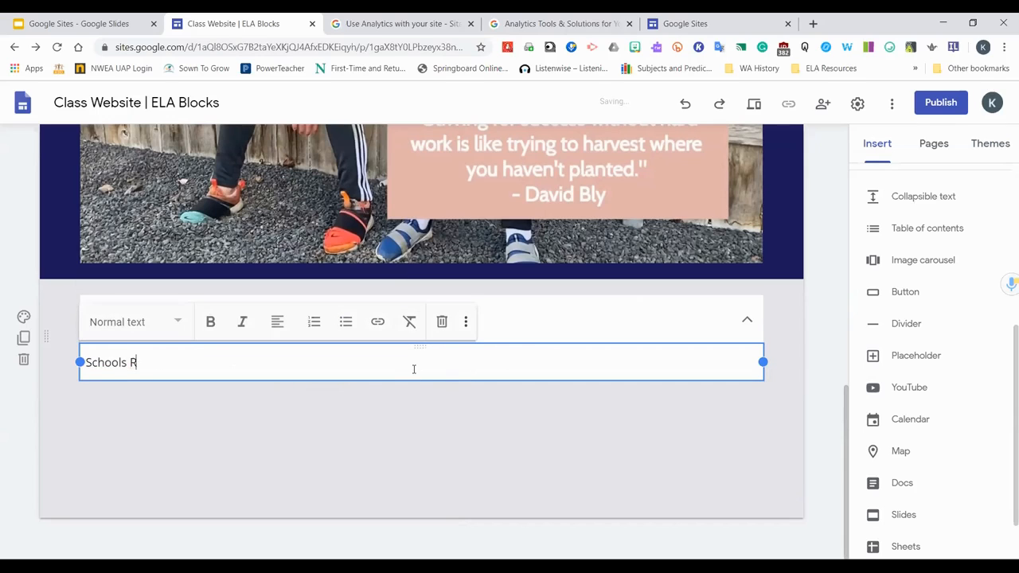
{"action": "type", "text": "ules and Procedu"}
{"action": "key", "text": "BackSpace"}
{"action": "key", "text": "BackSpace"}
{"action": "type", "text": "edures"}
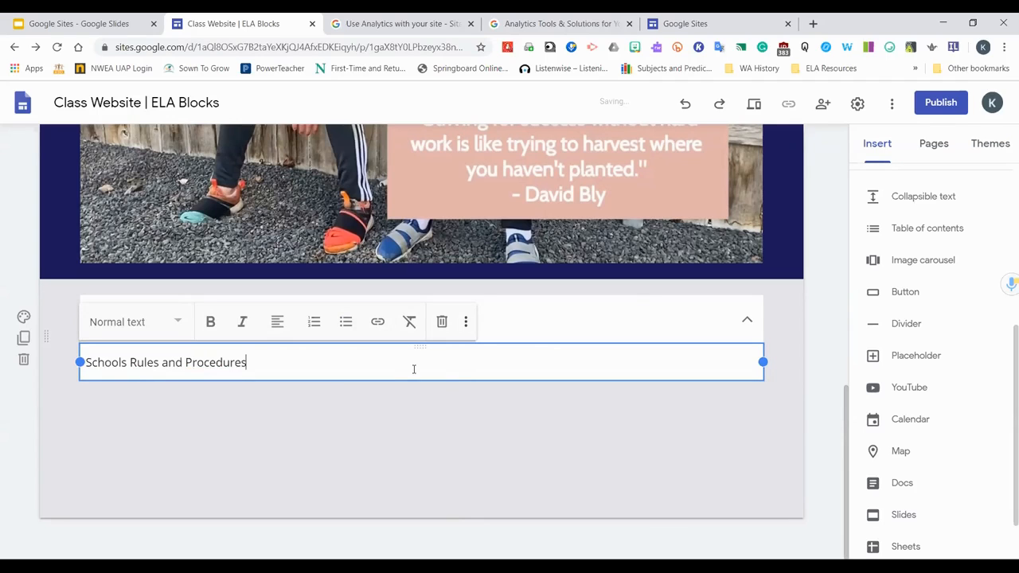
{"action": "left_click", "coordinate": [607, 28]}
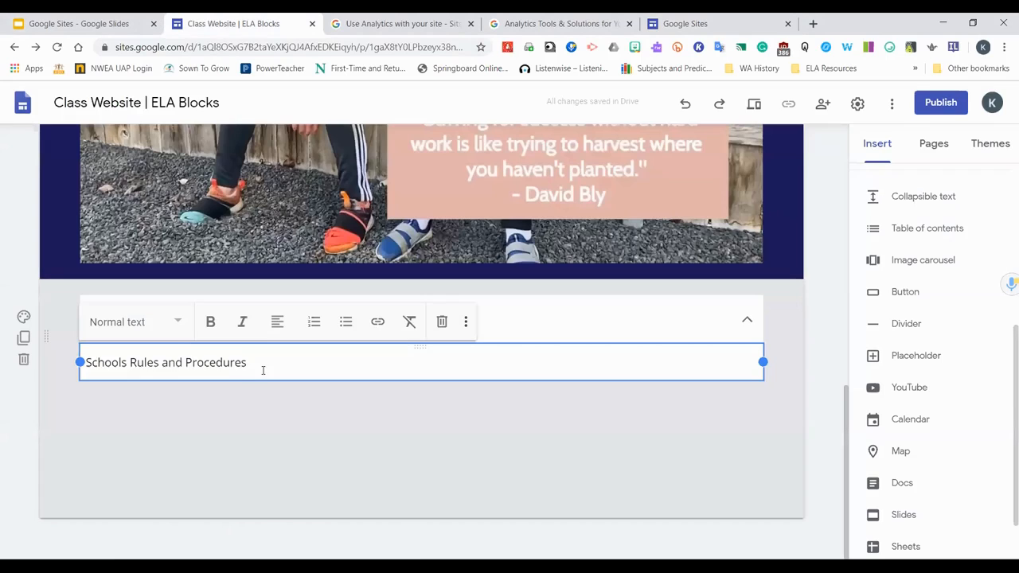
{"action": "left_click_drag", "start_coordinate": [253, 364], "coordinate": [70, 372]}
{"action": "left_click", "coordinate": [379, 326]}
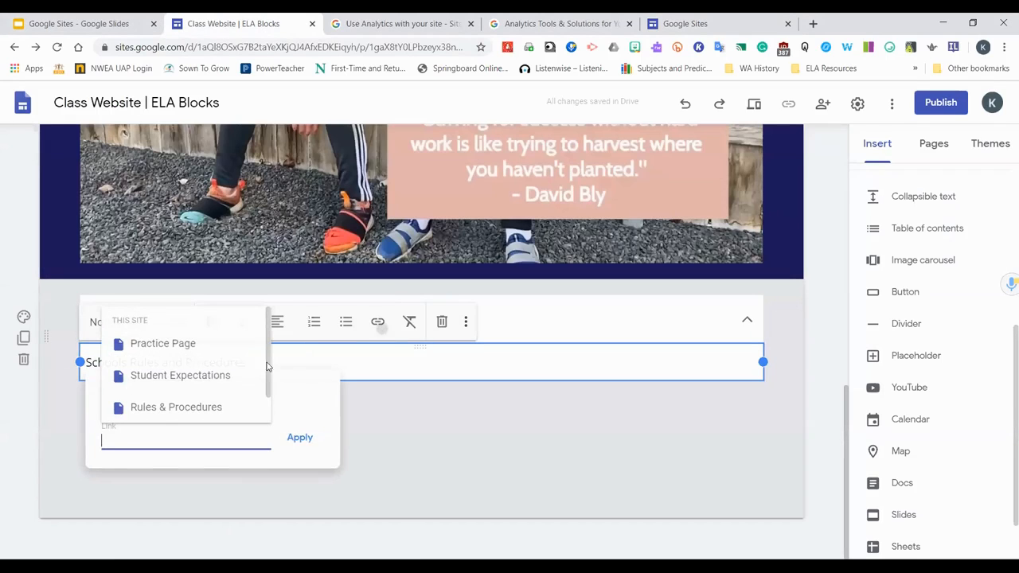
{"action": "left_click", "coordinate": [207, 410]}
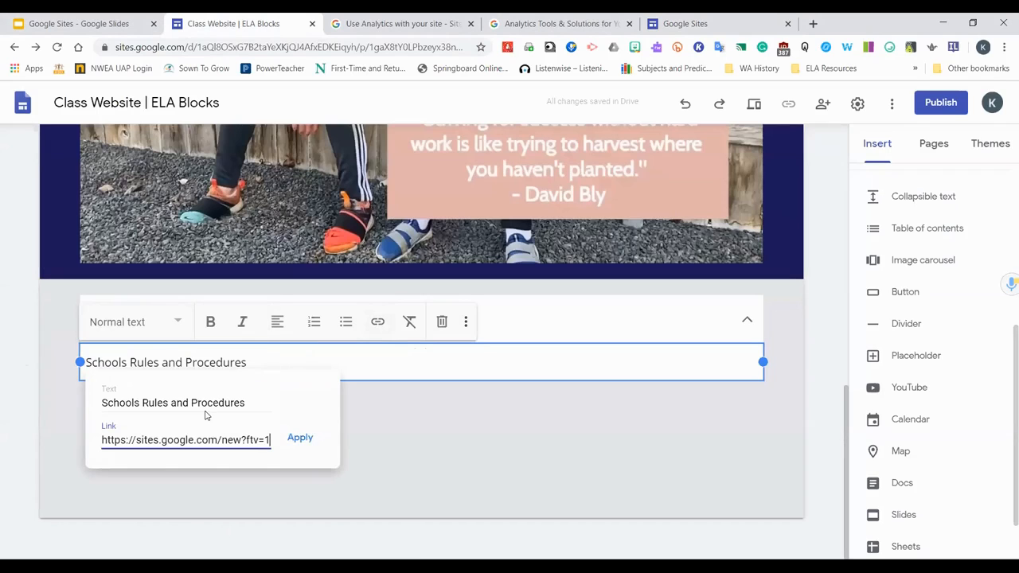
{"action": "left_click", "coordinate": [297, 436]}
{"action": "left_click", "coordinate": [535, 449]}
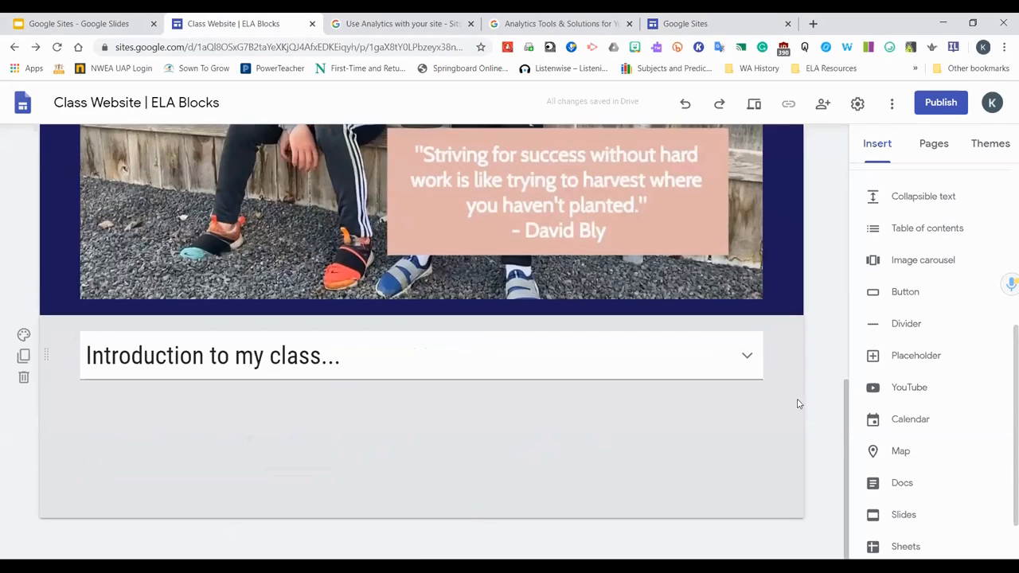
Expand and collapse the Introduction section to check how the collapsible text behaves
{"action": "left_click", "coordinate": [745, 357]}
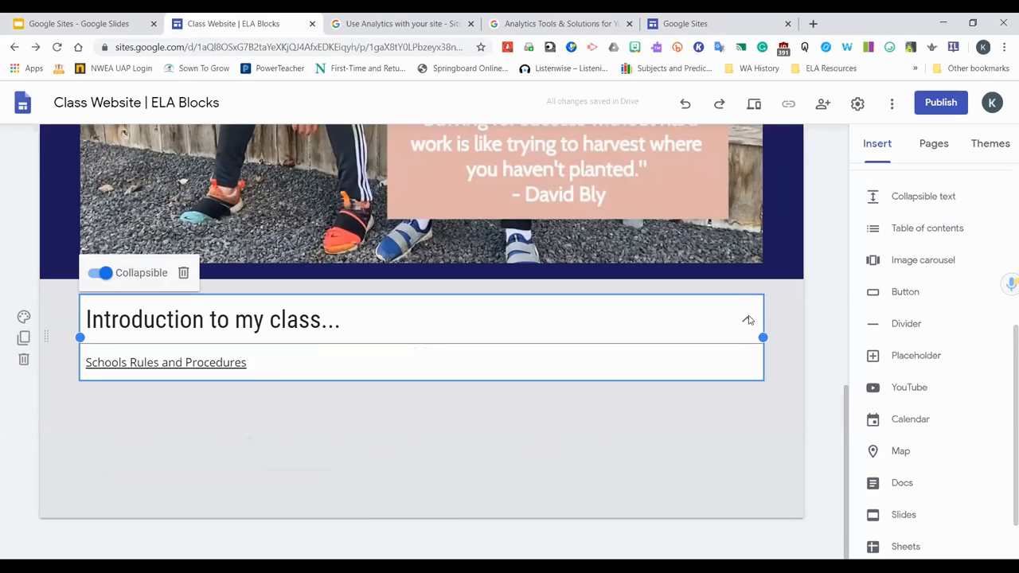
{"action": "left_click", "coordinate": [776, 327]}
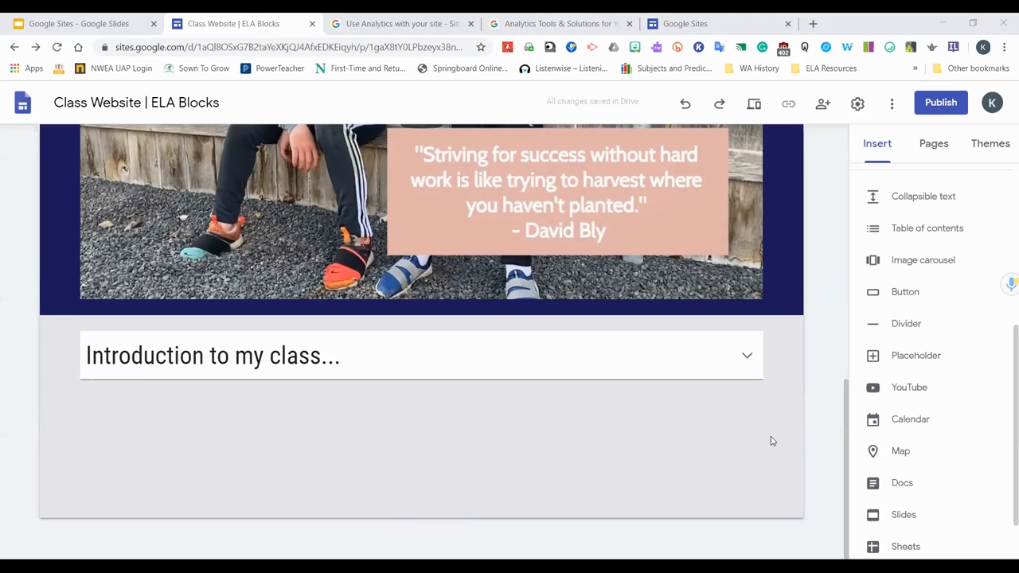
{"action": "scroll", "coordinate": [712, 450], "scroll_direction": "up", "scroll_amount": 3}
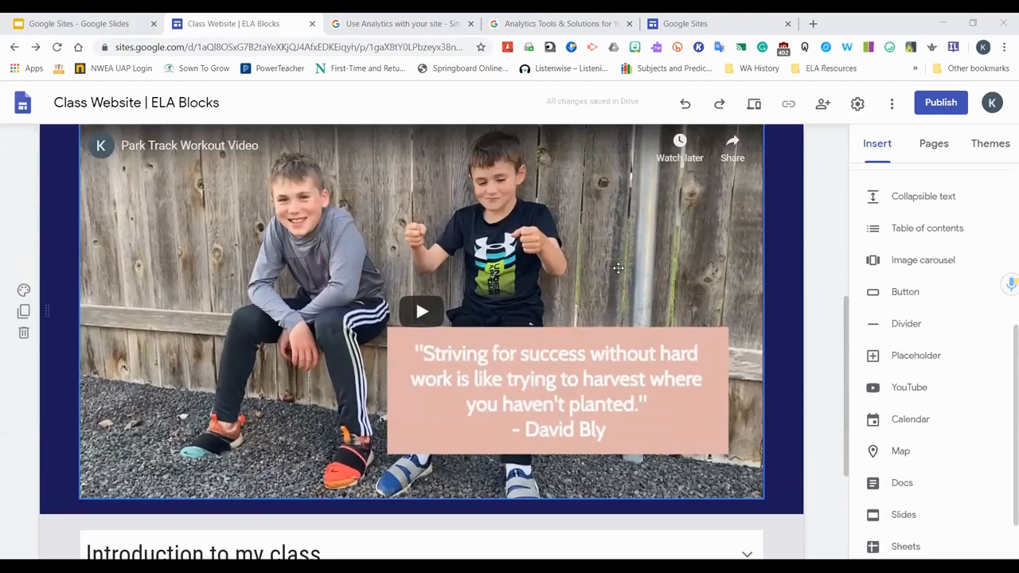
{"action": "scroll", "coordinate": [610, 275], "scroll_direction": "up", "scroll_amount": 1}
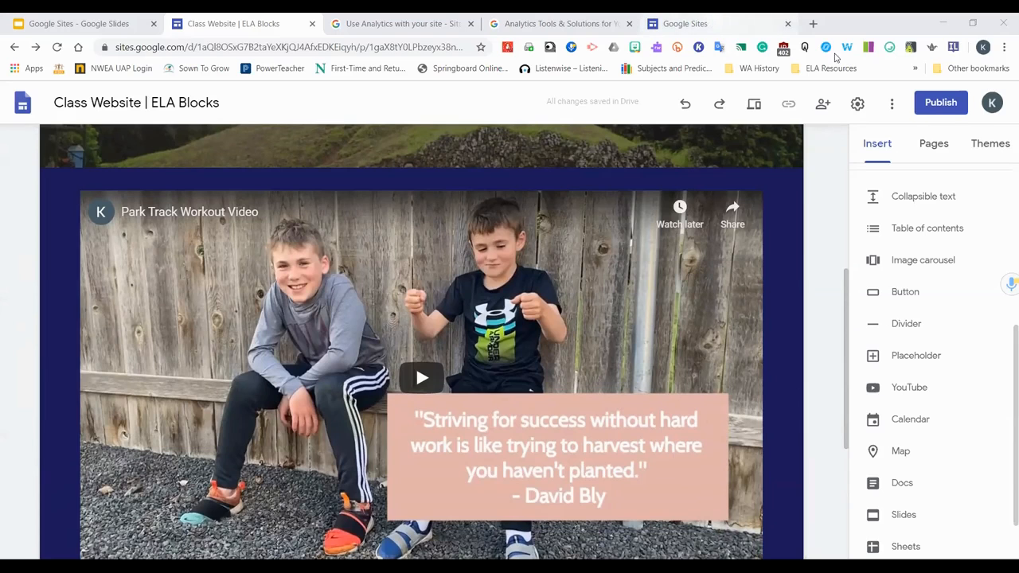
{"action": "left_click", "coordinate": [729, 25]}
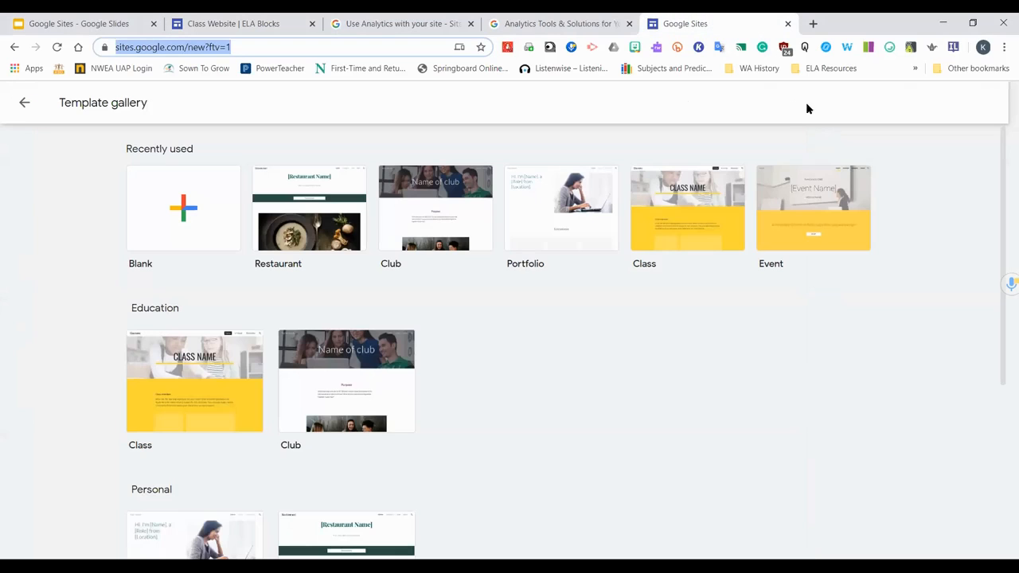
{"action": "left_click", "coordinate": [94, 18]}
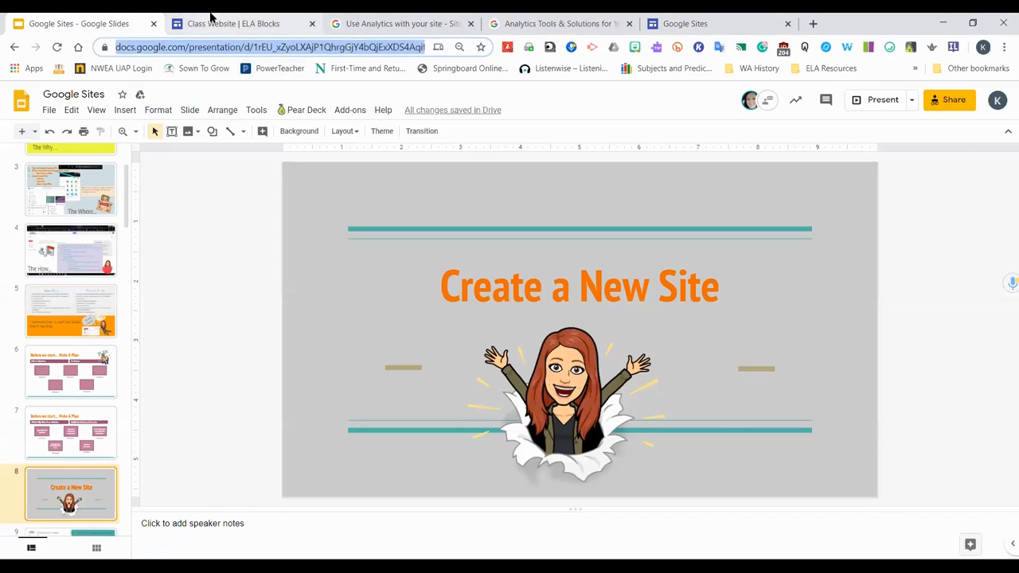
{"action": "left_click", "coordinate": [213, 19]}
Open google.com in the third browser tab
{"action": "left_click", "coordinate": [402, 23]}
{"action": "left_click", "coordinate": [394, 47]}
{"action": "type", "text": "google"}
{"action": "key", "text": "Return"}
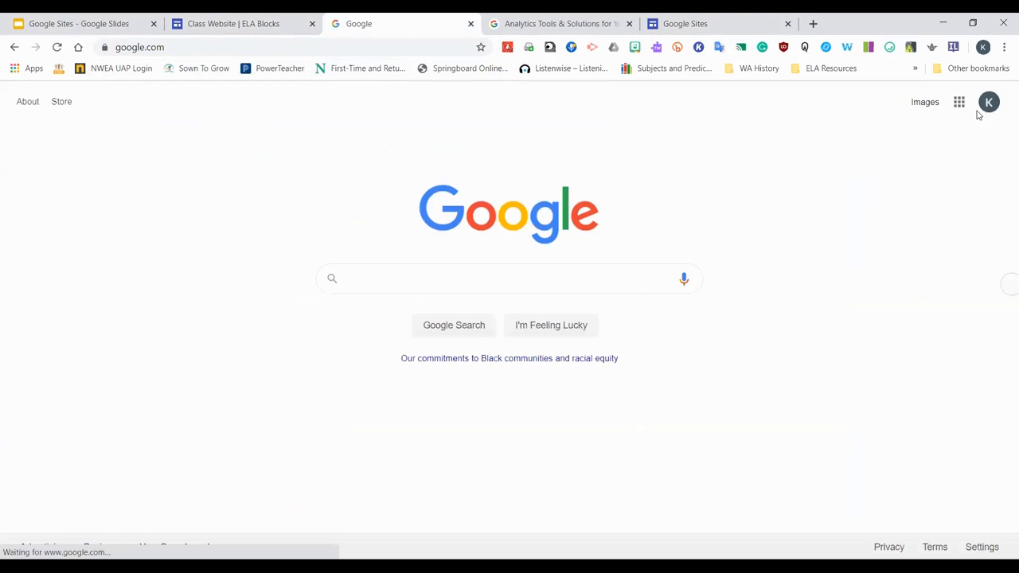
Open Google Sites from the Google apps launcher
{"action": "left_click", "coordinate": [960, 102]}
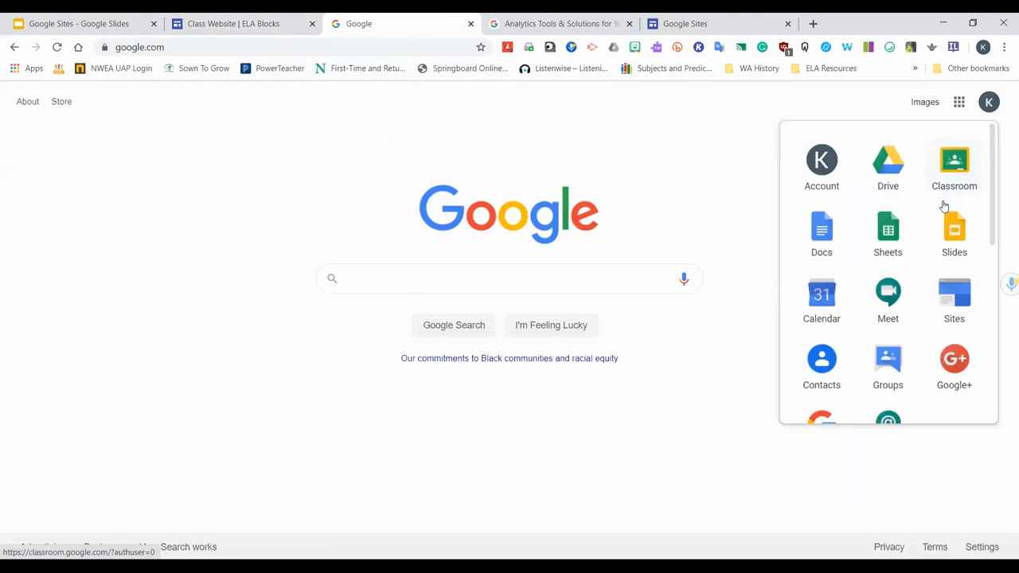
{"action": "left_click", "coordinate": [962, 313]}
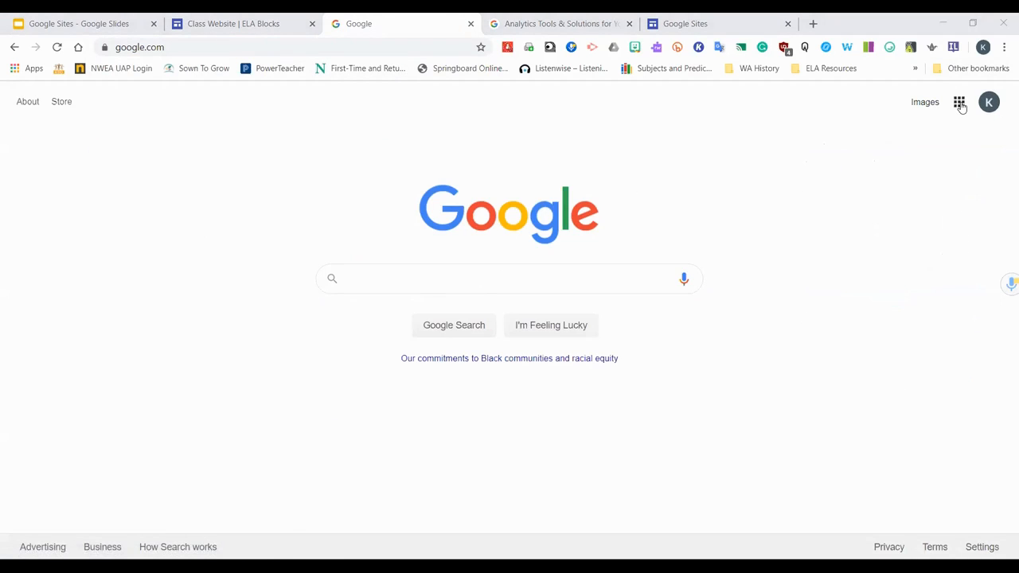
{"action": "left_click", "coordinate": [959, 102]}
{"action": "left_click", "coordinate": [955, 315]}
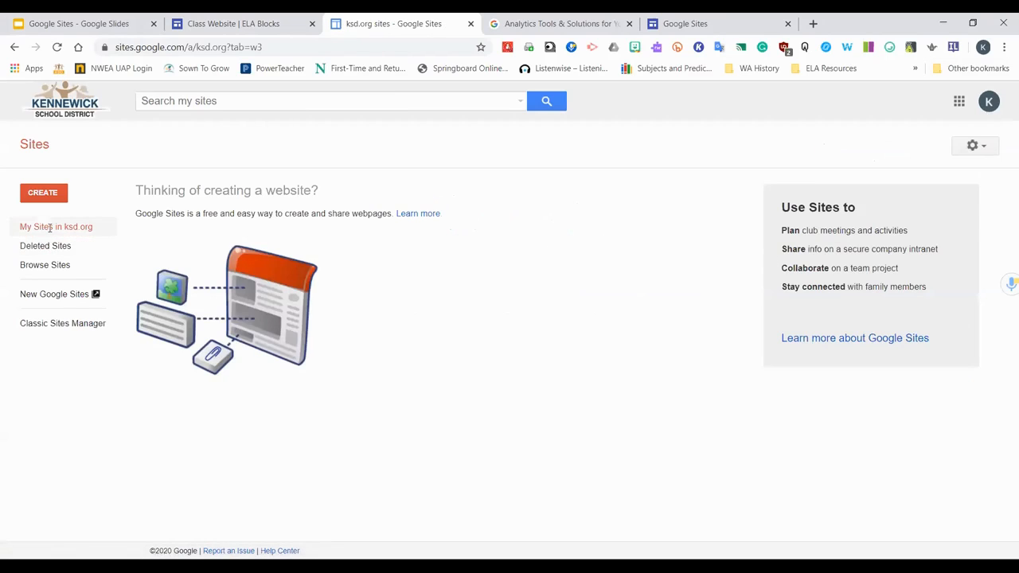
Switch to New Google Sites and scroll through the recent sites list
{"action": "left_click", "coordinate": [57, 303]}
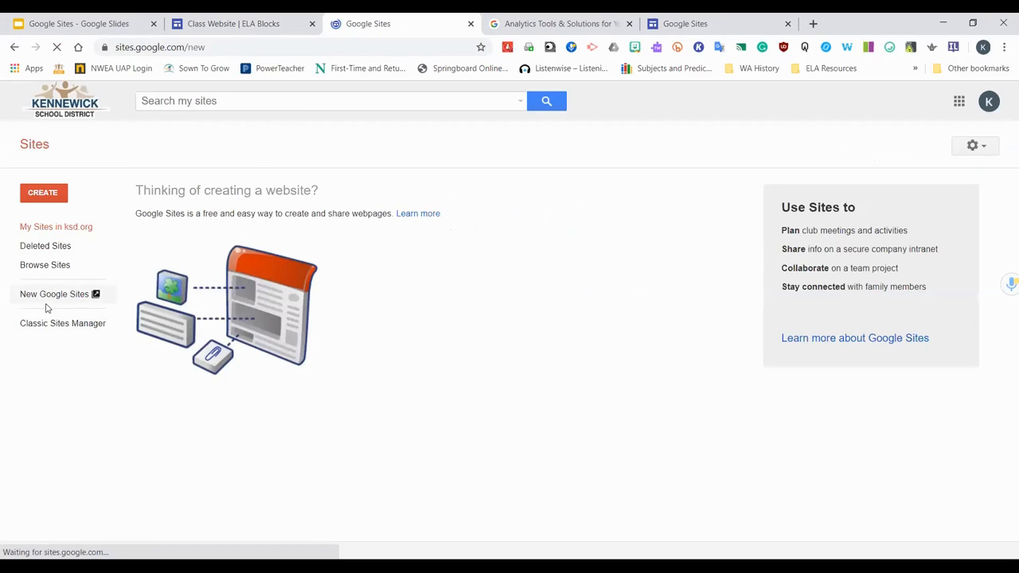
{"action": "scroll", "coordinate": [404, 420], "scroll_direction": "down", "scroll_amount": 2}
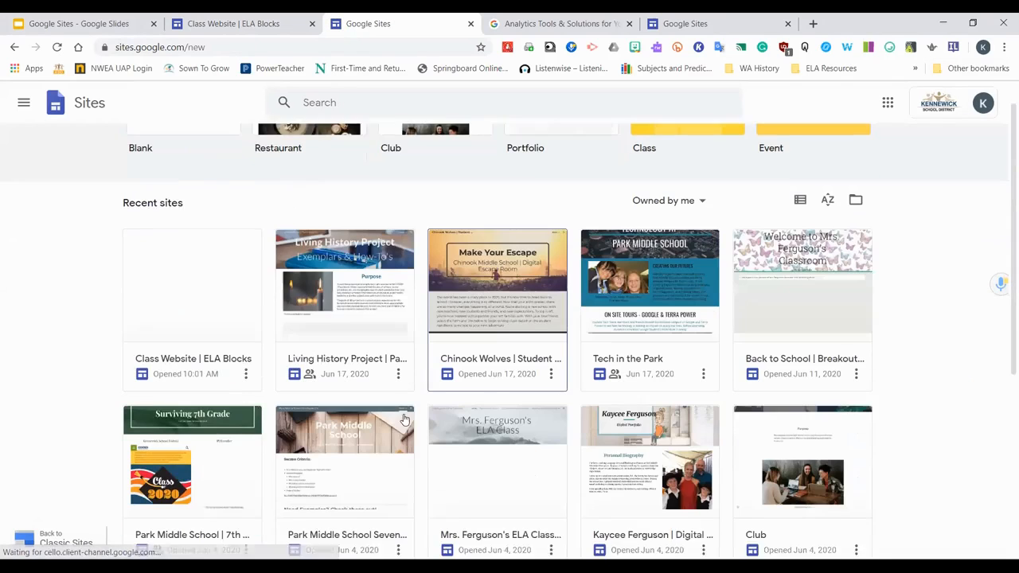
{"action": "scroll", "coordinate": [610, 459], "scroll_direction": "down", "scroll_amount": 2}
{"action": "scroll", "coordinate": [625, 466], "scroll_direction": "up", "scroll_amount": 4}
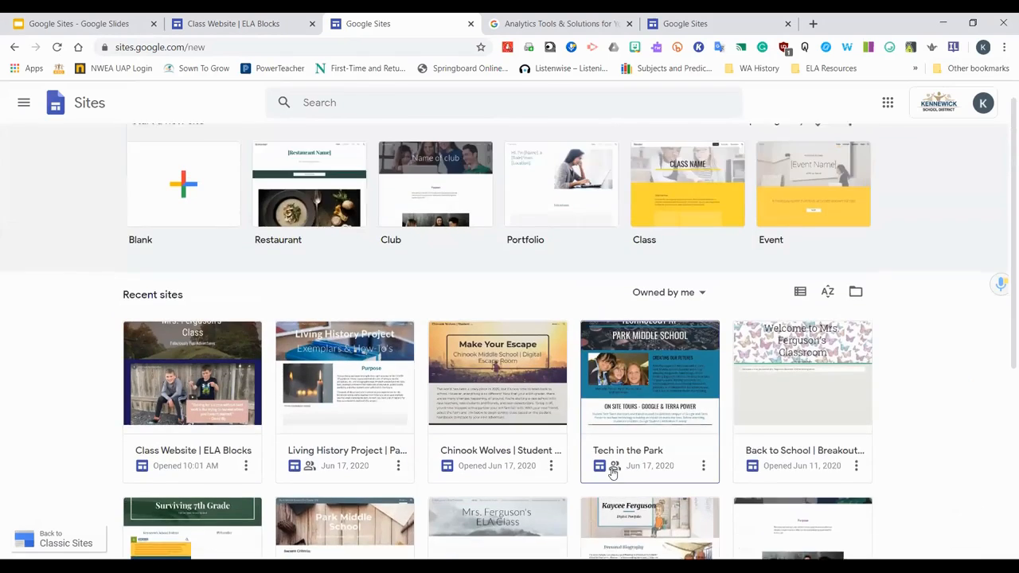
{"action": "scroll", "coordinate": [613, 474], "scroll_direction": "down", "scroll_amount": 2}
{"action": "scroll", "coordinate": [618, 473], "scroll_direction": "up", "scroll_amount": 1}
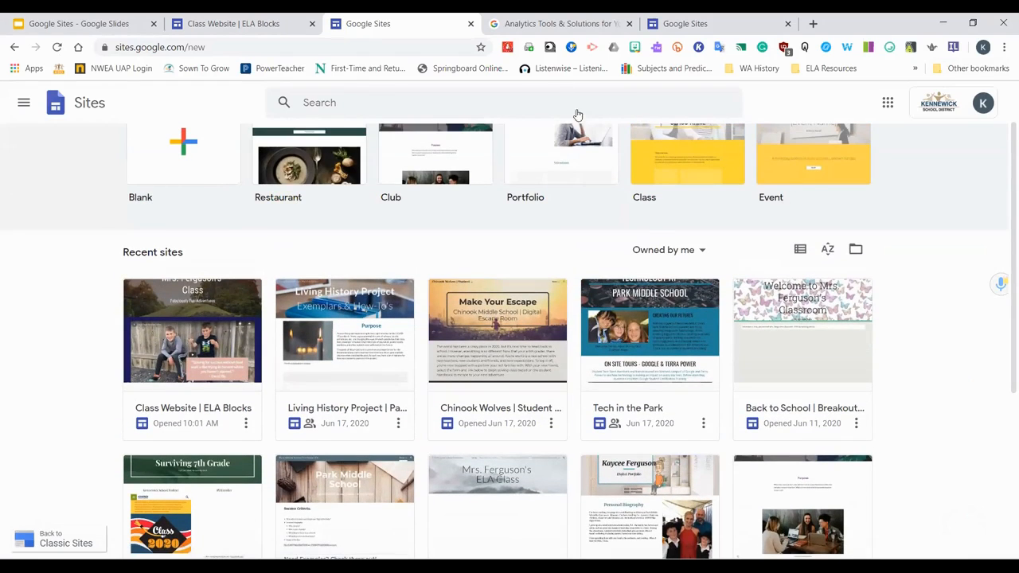
{"action": "scroll", "coordinate": [883, 450], "scroll_direction": "down", "scroll_amount": 1}
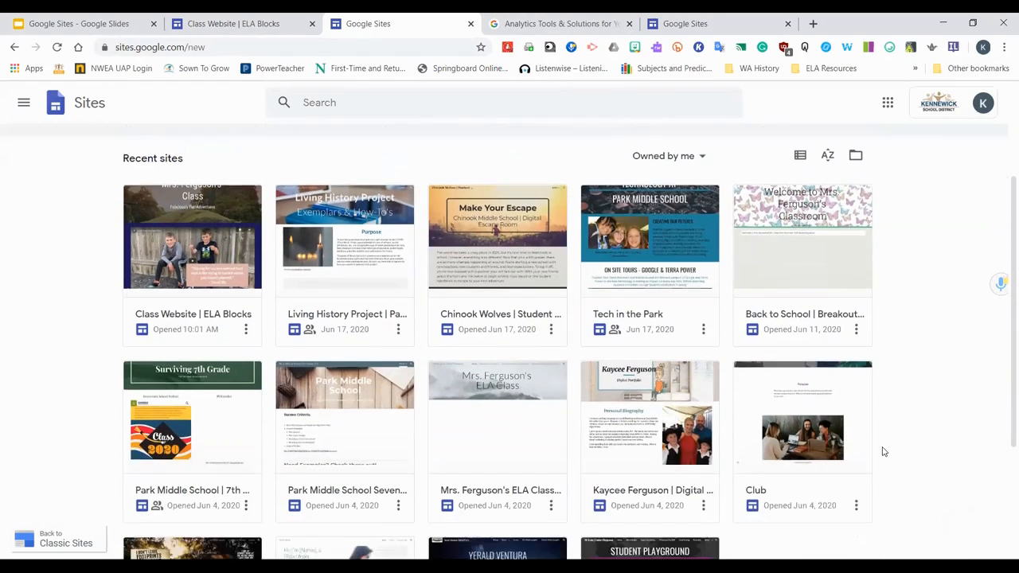
Return to the Class Website | ELA Blocks editor and start inserting an image carousel below the Introduction section
{"action": "scroll", "coordinate": [882, 451], "scroll_direction": "down", "scroll_amount": 2}
{"action": "scroll", "coordinate": [871, 462], "scroll_direction": "up", "scroll_amount": 1}
{"action": "left_click", "coordinate": [266, 18]}
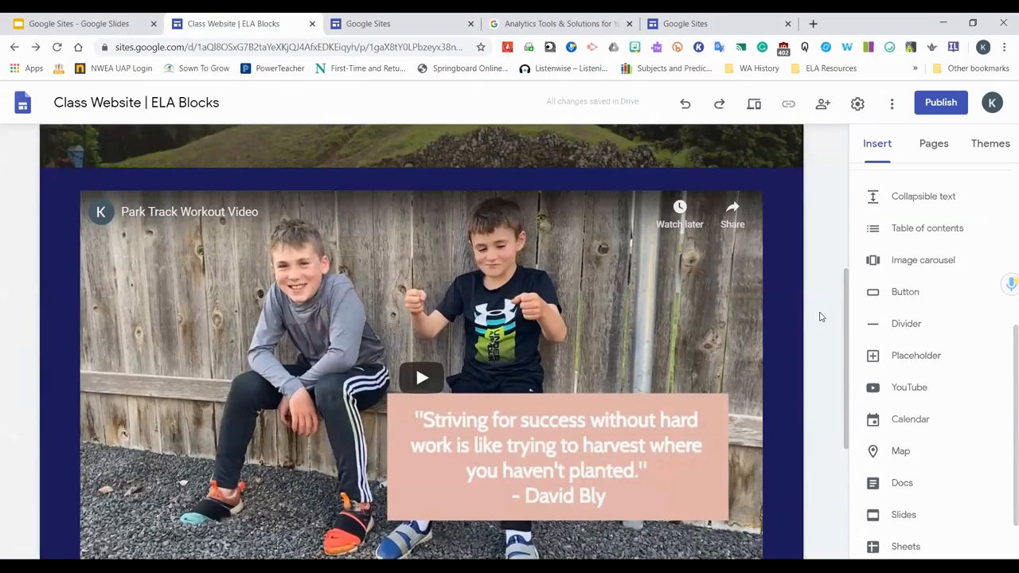
{"action": "scroll", "coordinate": [828, 395], "scroll_direction": "down", "scroll_amount": 1}
{"action": "scroll", "coordinate": [822, 396], "scroll_direction": "down", "scroll_amount": 3}
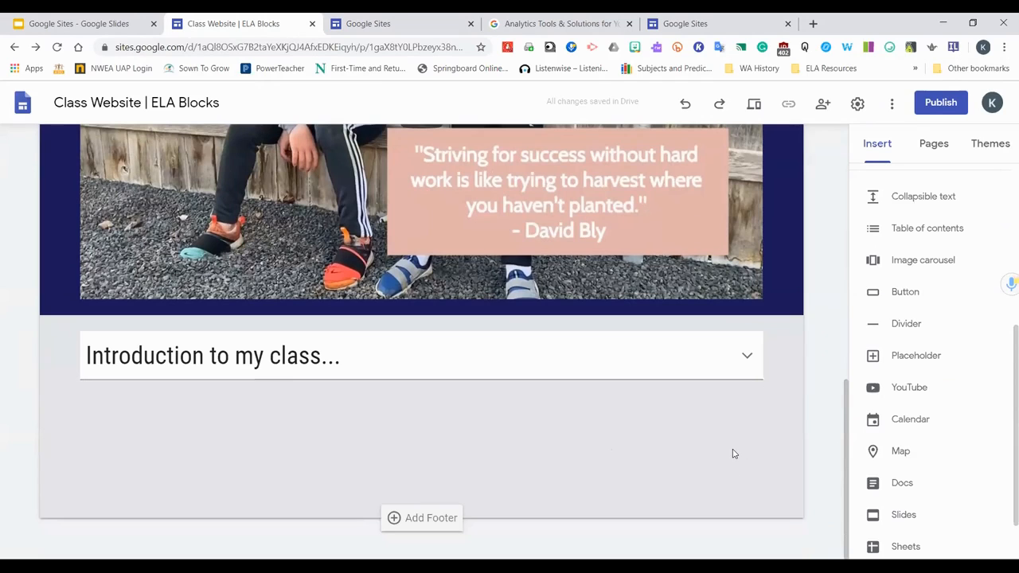
{"action": "left_click", "coordinate": [904, 266]}
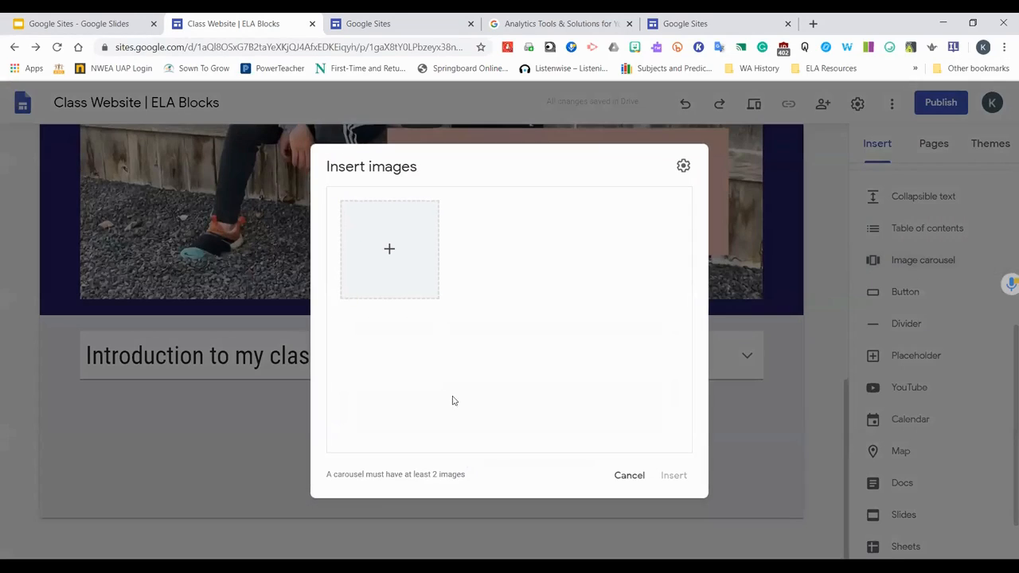
{"action": "left_click", "coordinate": [390, 251]}
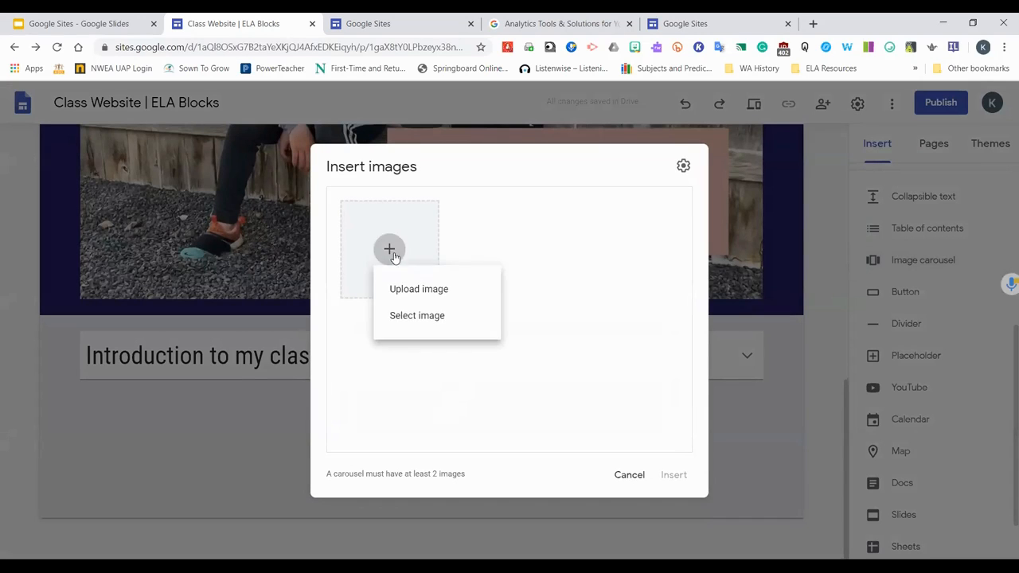
{"action": "left_click", "coordinate": [418, 291]}
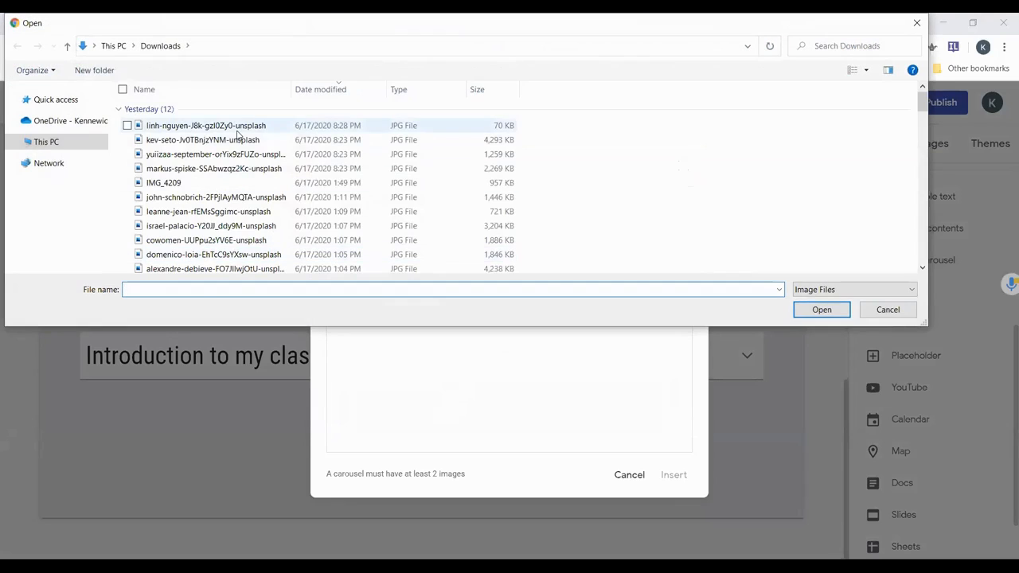
{"action": "left_click", "coordinate": [215, 126]}
{"action": "left_click", "coordinate": [215, 140], "text": "ctrl"}
{"action": "left_click", "coordinate": [222, 154], "text": "ctrl"}
{"action": "left_click", "coordinate": [221, 168], "text": "ctrl"}
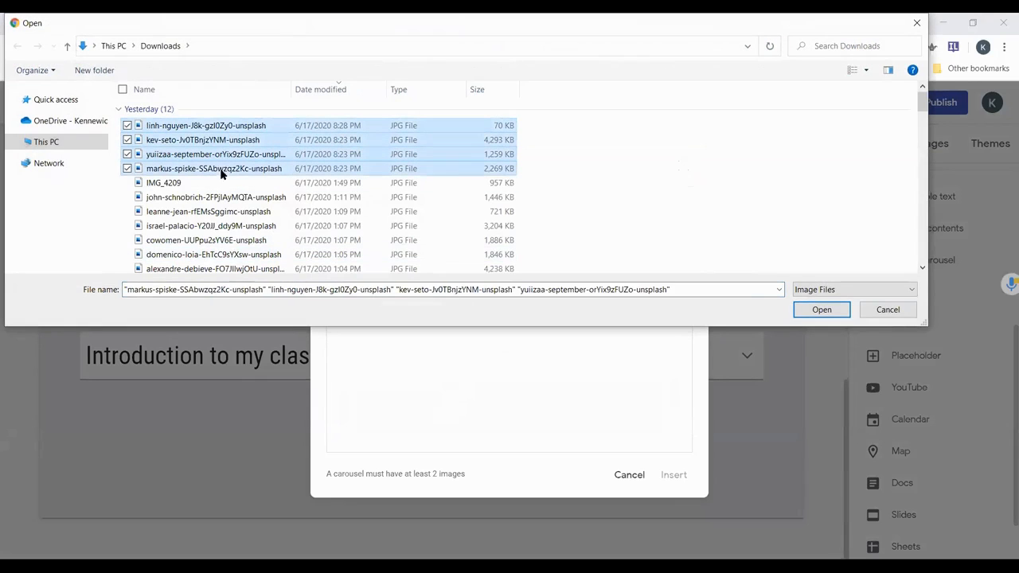
{"action": "left_click", "coordinate": [160, 183], "text": "ctrl"}
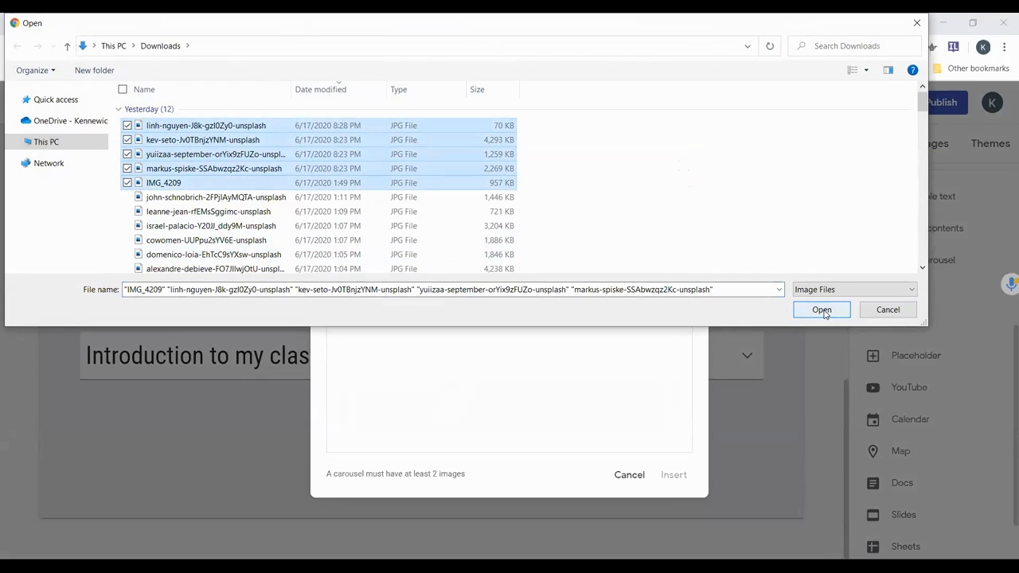
{"action": "left_click", "coordinate": [887, 309]}
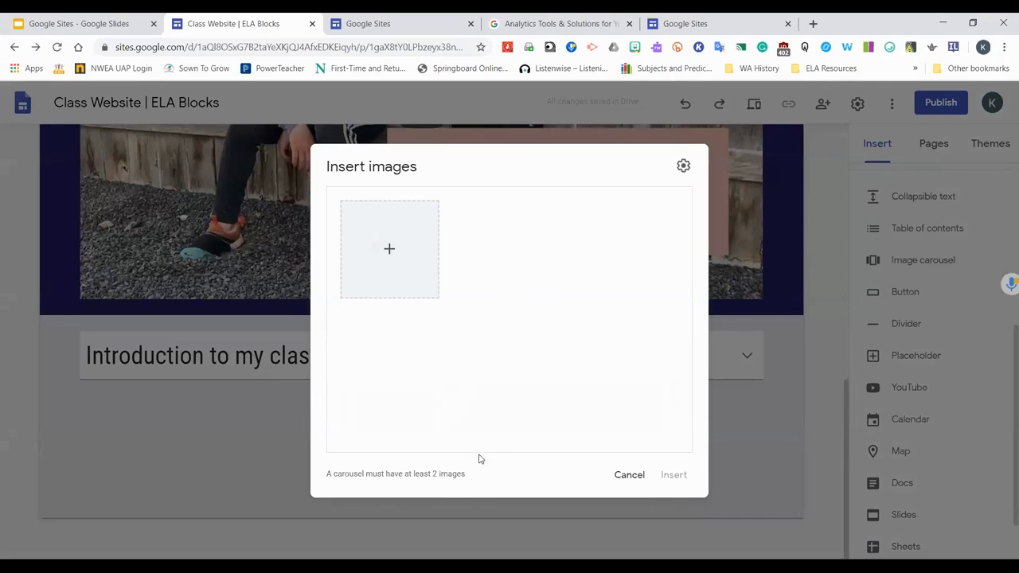
Upload five images from the Downloads folder into the carousel and insert it
{"action": "left_click", "coordinate": [389, 248]}
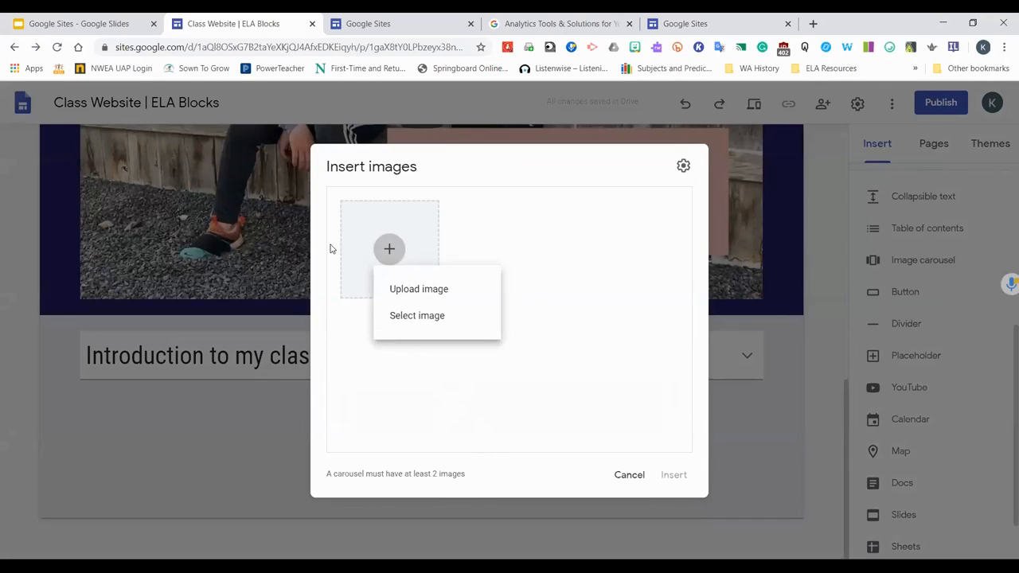
{"action": "left_click", "coordinate": [399, 289]}
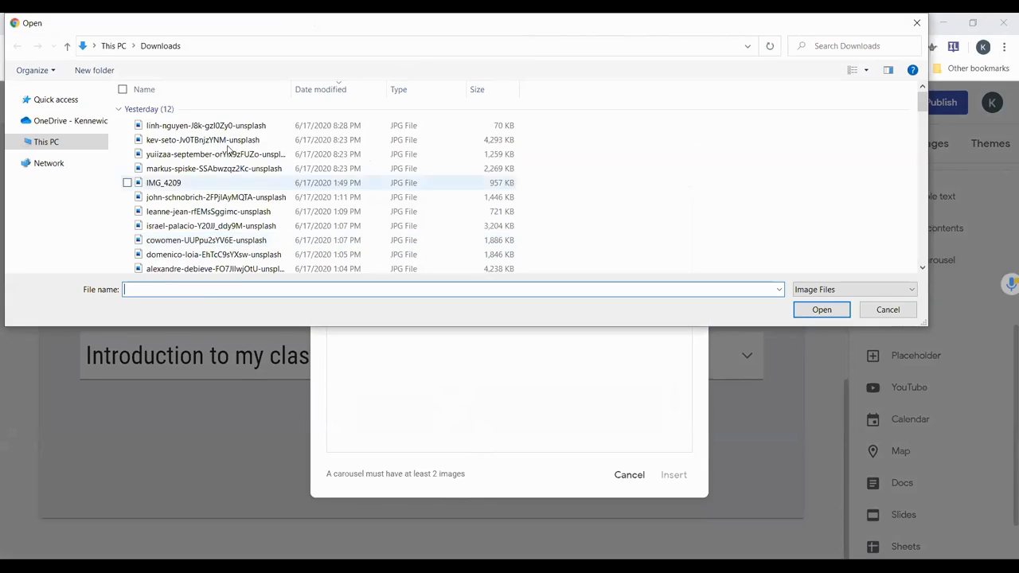
{"action": "left_click", "coordinate": [206, 126]}
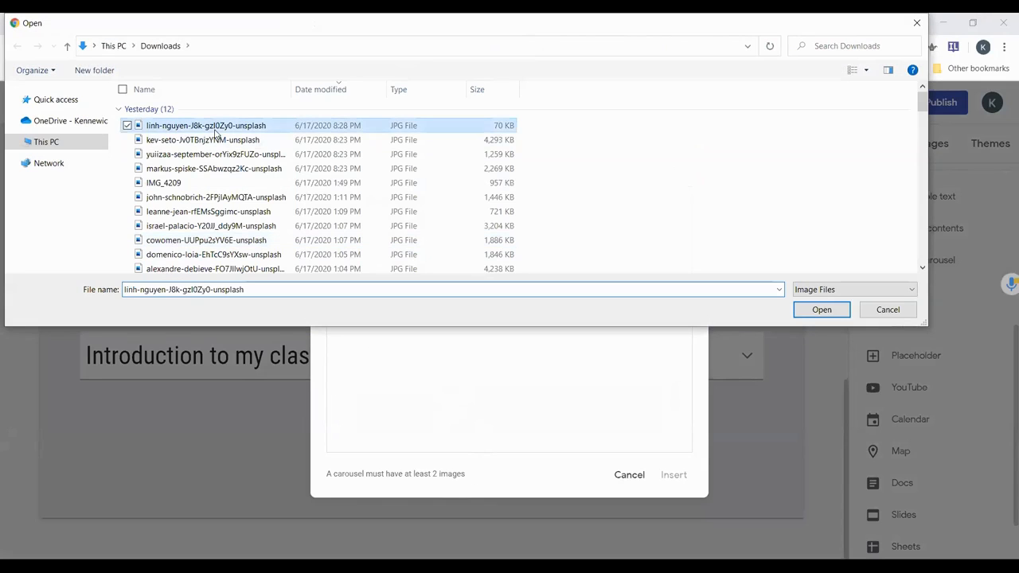
{"action": "left_click", "coordinate": [204, 143], "text": "ctrl"}
{"action": "left_click", "coordinate": [191, 156], "text": "ctrl"}
{"action": "left_click", "coordinate": [180, 170], "text": "ctrl"}
{"action": "left_click", "coordinate": [180, 184], "text": "ctrl"}
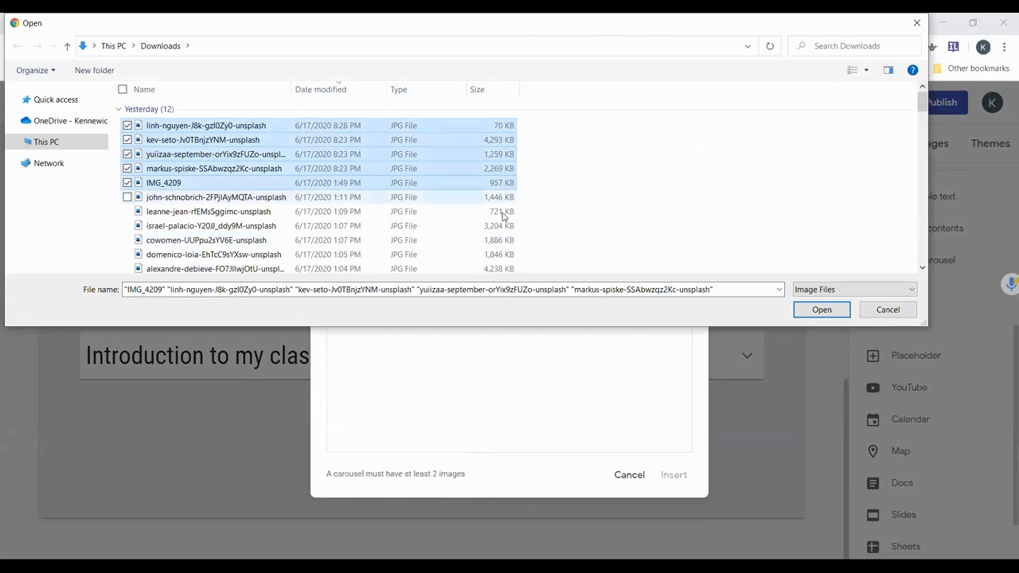
{"action": "left_click", "coordinate": [820, 309]}
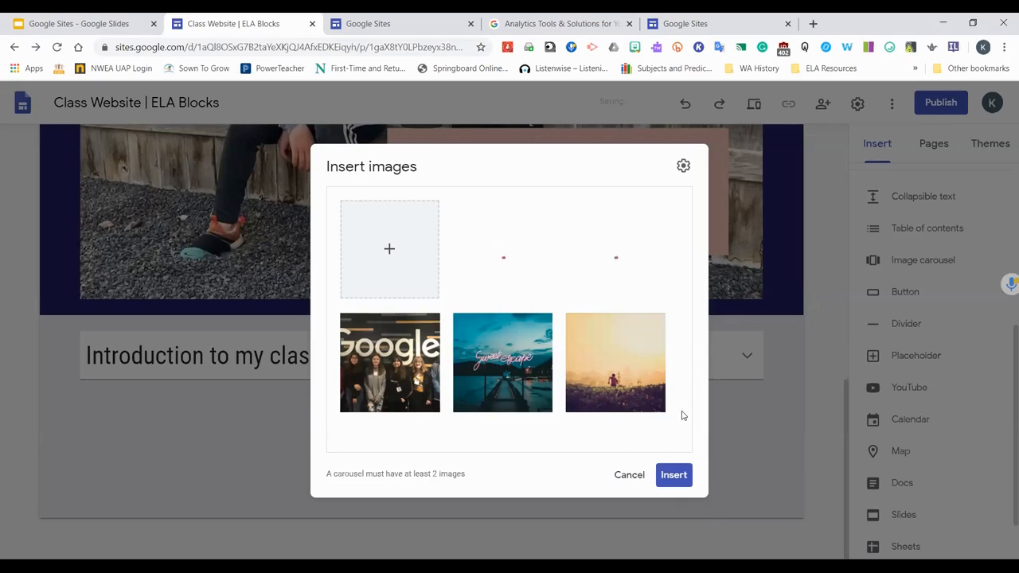
{"action": "left_click", "coordinate": [674, 475]}
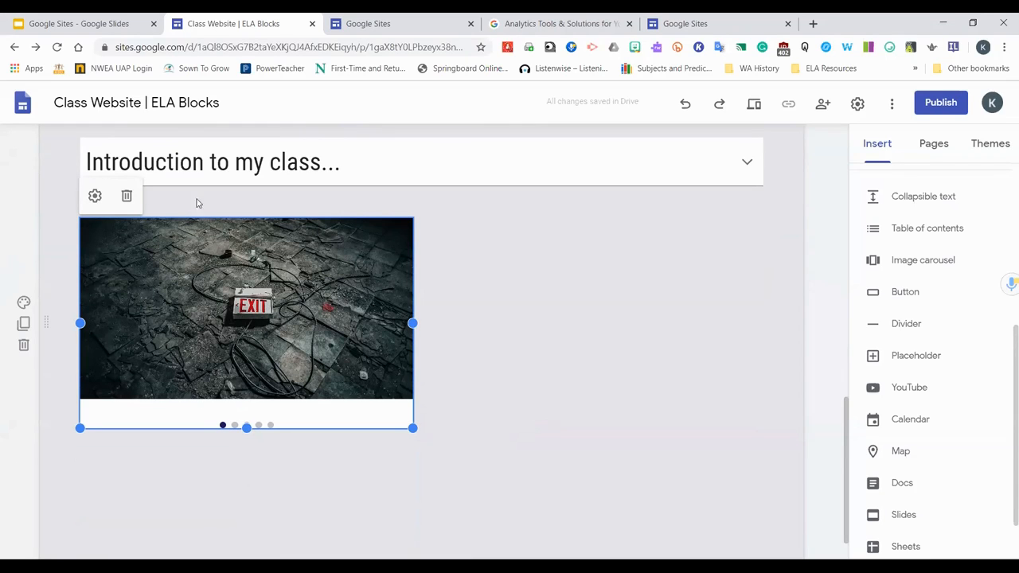
Edit the carousel settings to hide dots, enable auto start, and set the transition speed to Fast
{"action": "left_click", "coordinate": [95, 197]}
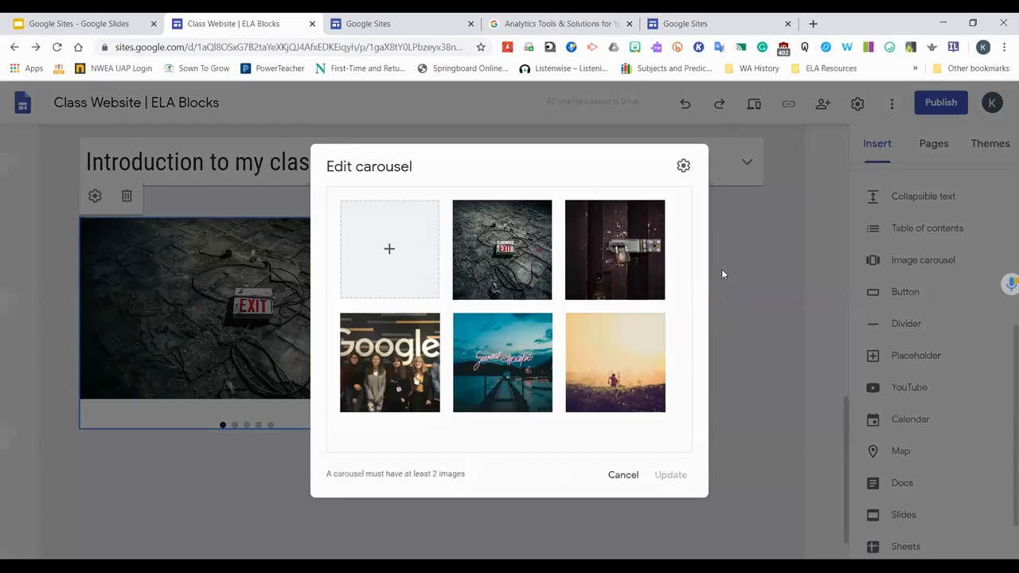
{"action": "left_click", "coordinate": [684, 167]}
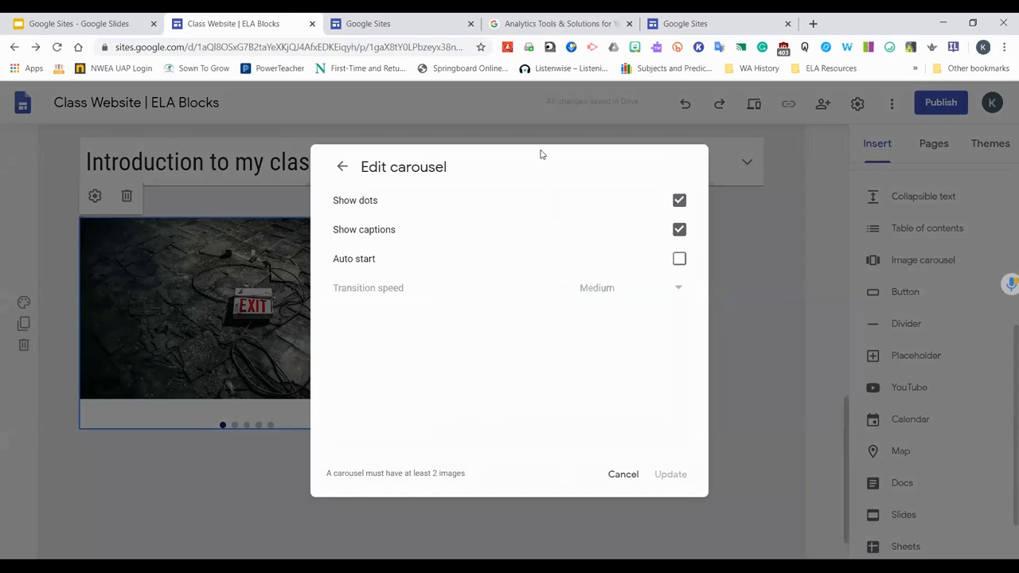
{"action": "left_click", "coordinate": [679, 201]}
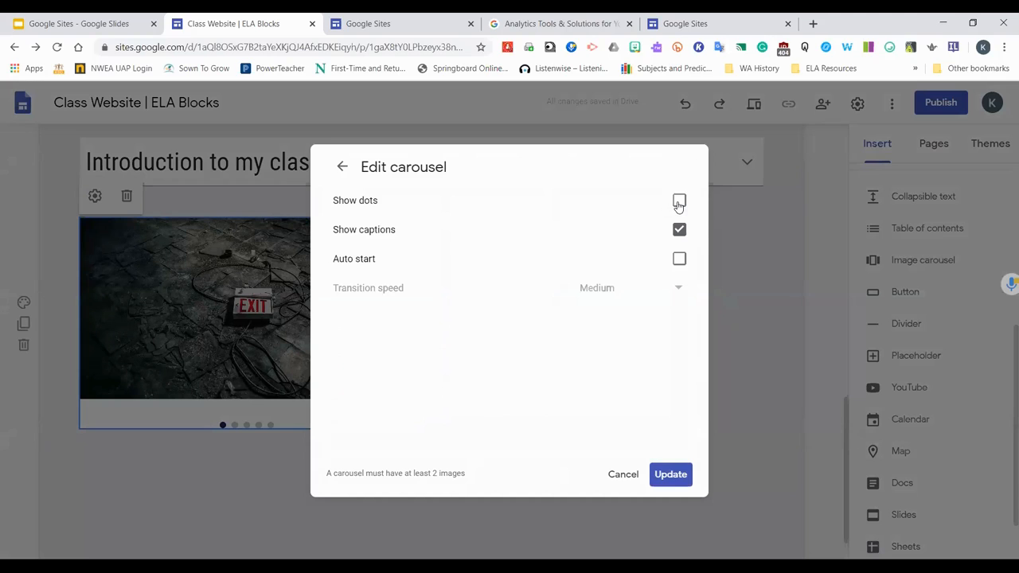
{"action": "left_click", "coordinate": [678, 260]}
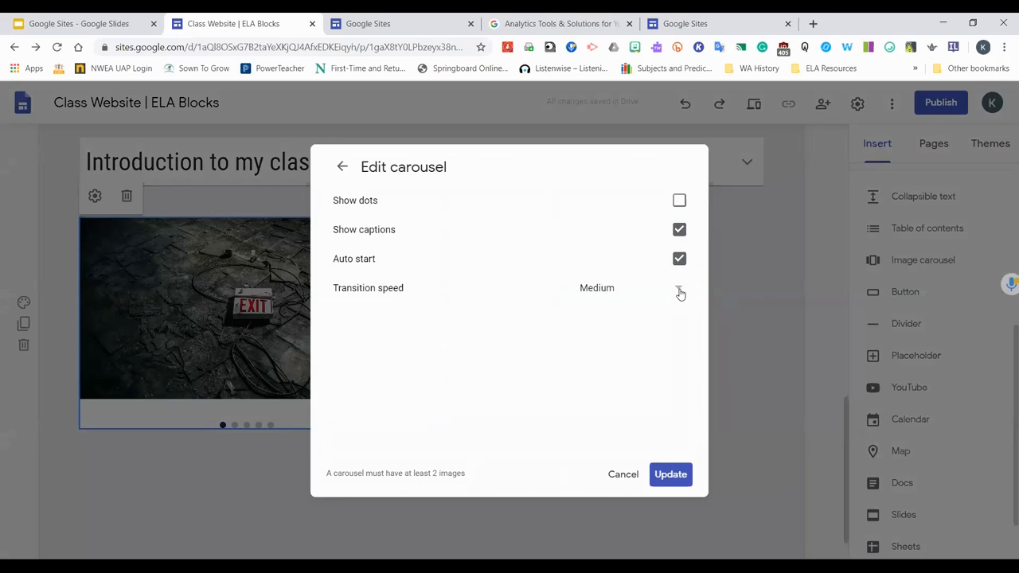
{"action": "left_click", "coordinate": [679, 291]}
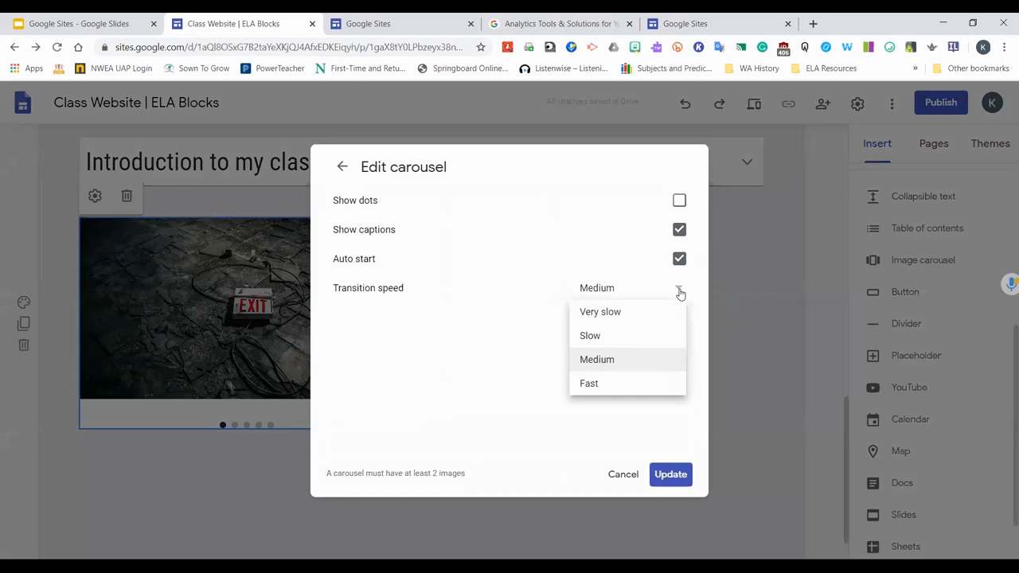
{"action": "left_click", "coordinate": [680, 292]}
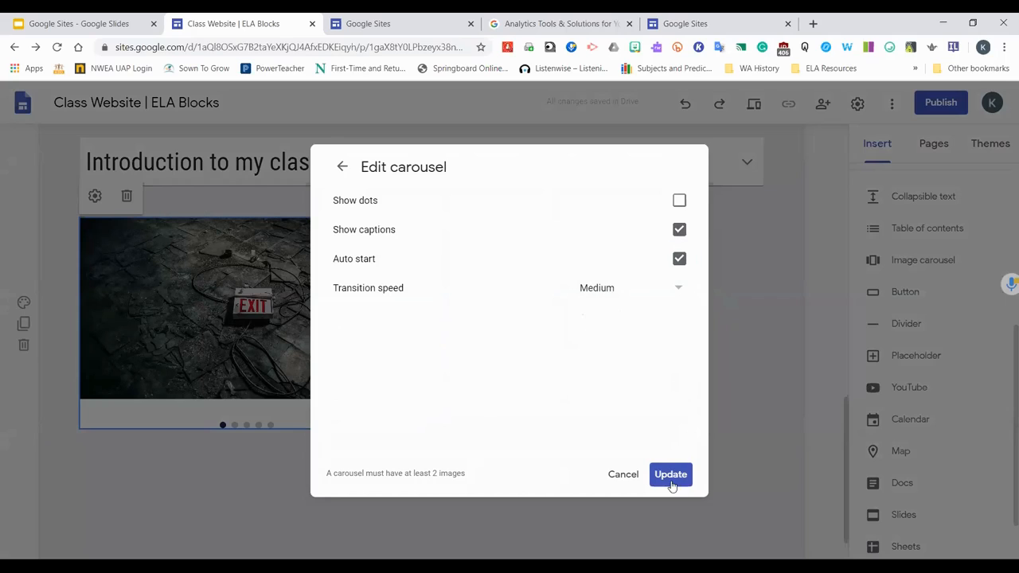
{"action": "left_click", "coordinate": [681, 289]}
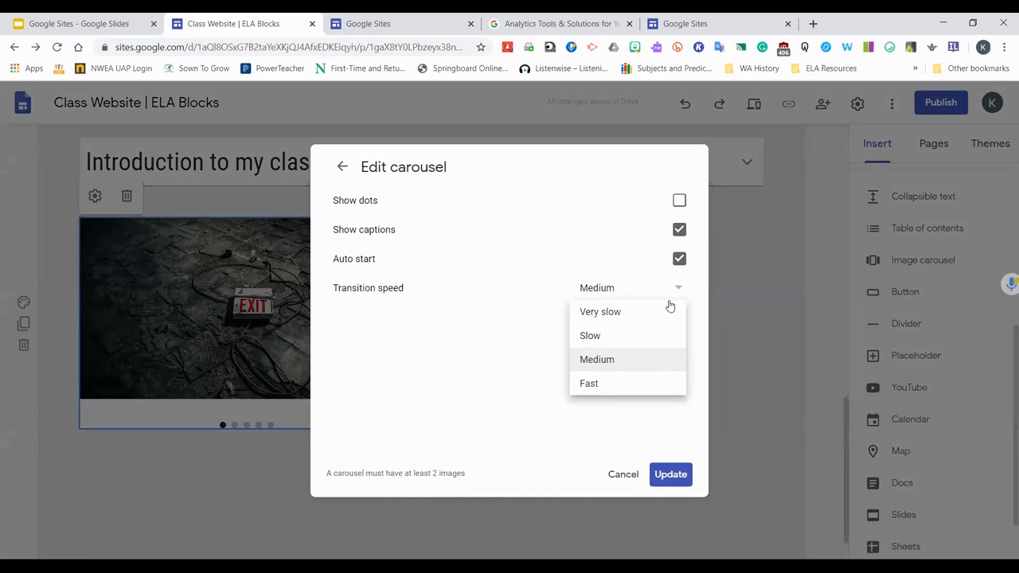
{"action": "left_click", "coordinate": [618, 383]}
{"action": "left_click", "coordinate": [659, 470]}
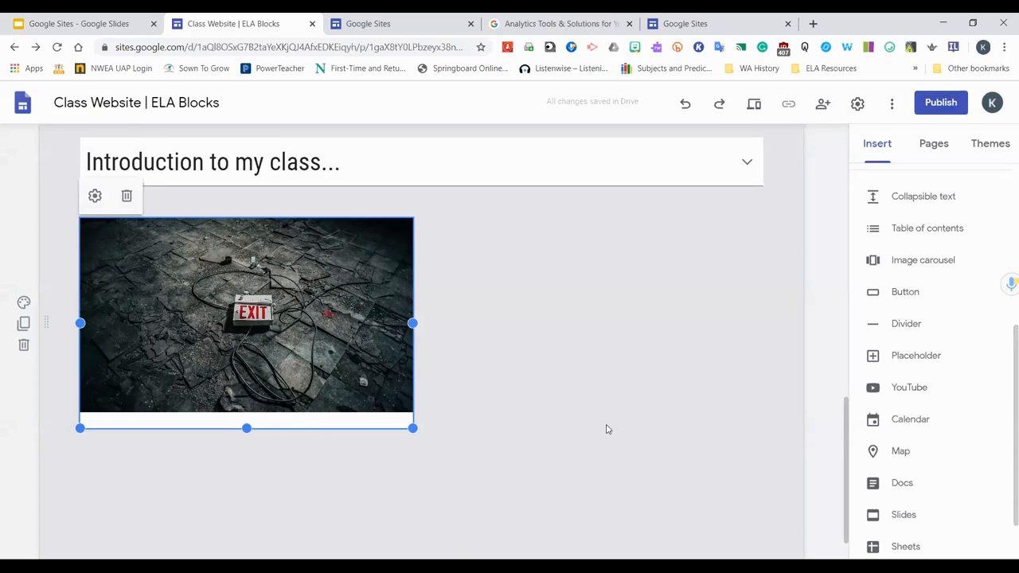
Try an Emphasis 2 background for the carousel's section, then switch the background back
{"action": "left_click_drag", "start_coordinate": [47, 322], "coordinate": [71, 405]}
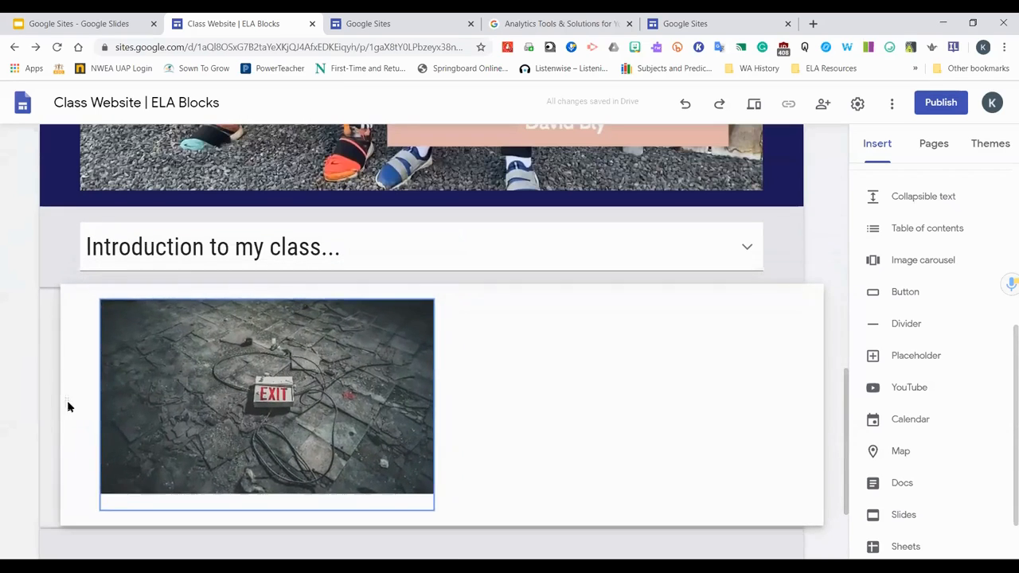
{"action": "left_click", "coordinate": [23, 387]}
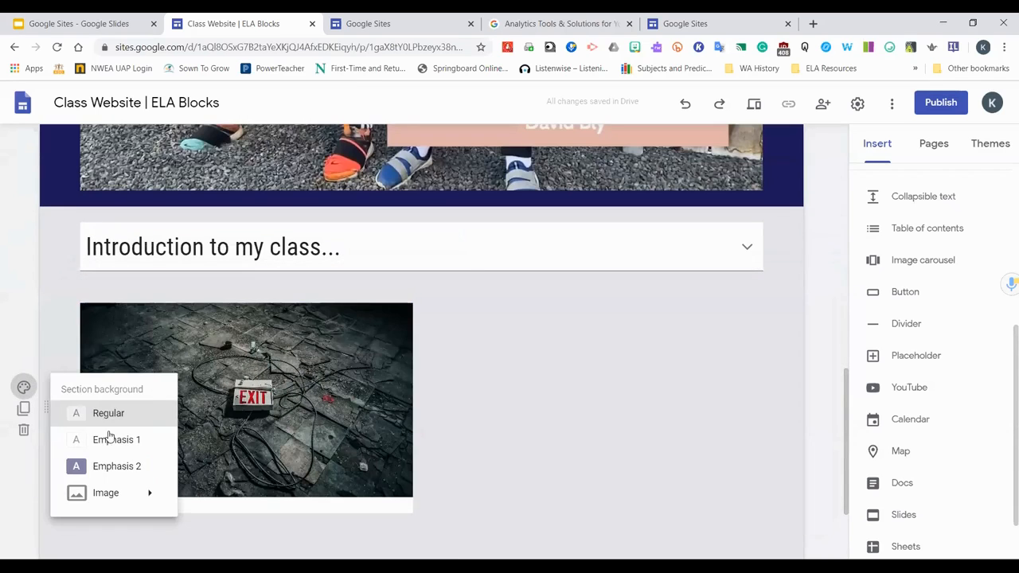
{"action": "left_click", "coordinate": [116, 466]}
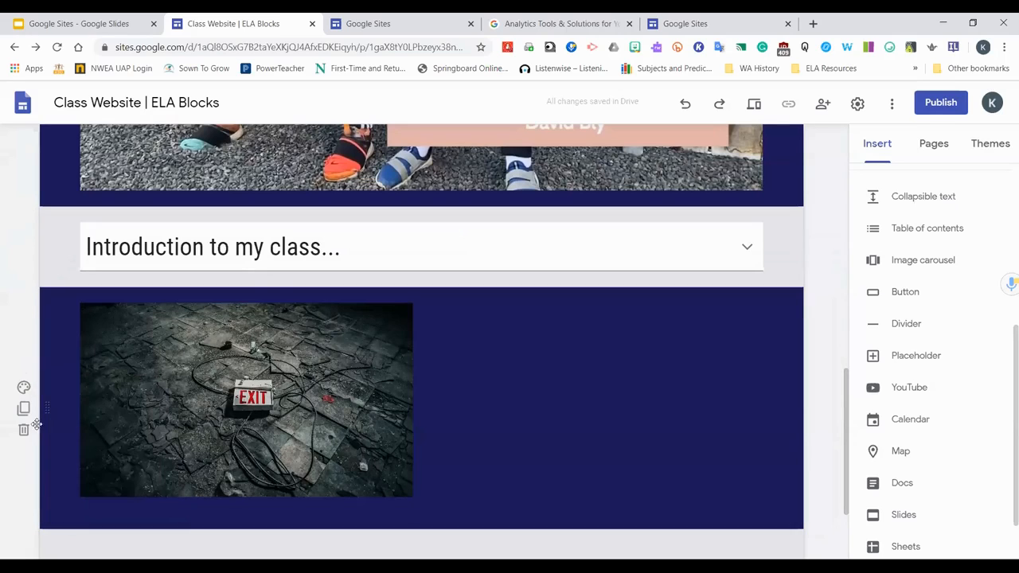
{"action": "left_click", "coordinate": [24, 387]}
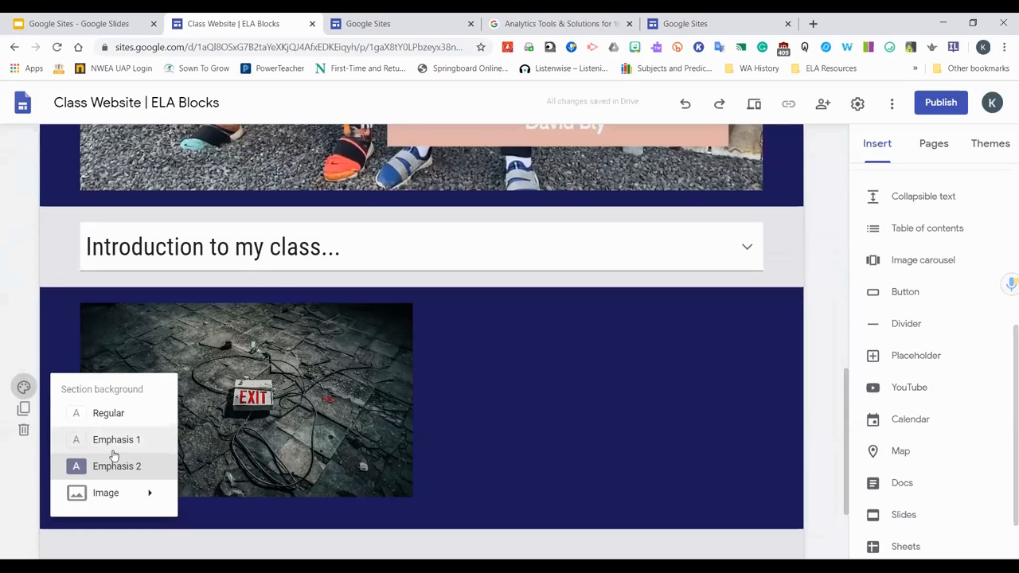
{"action": "left_click", "coordinate": [133, 493]}
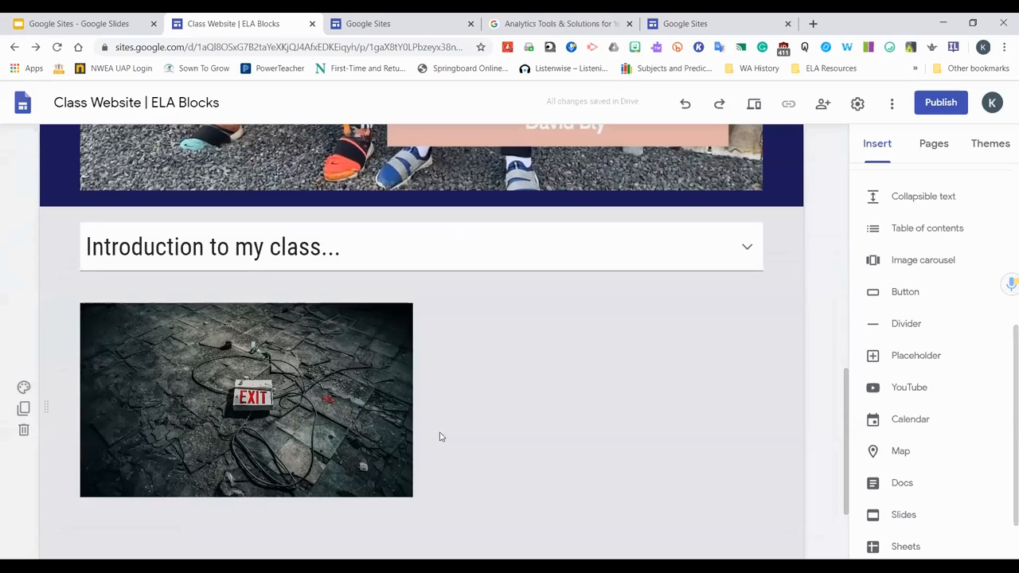
Add a text box beside the carousel reading "These are random images from my computer - it's like a box of chocolates - You never know what you will get. :-)"
{"action": "scroll", "coordinate": [623, 364], "scroll_direction": "down", "scroll_amount": 1}
{"action": "double_click", "coordinate": [608, 312]}
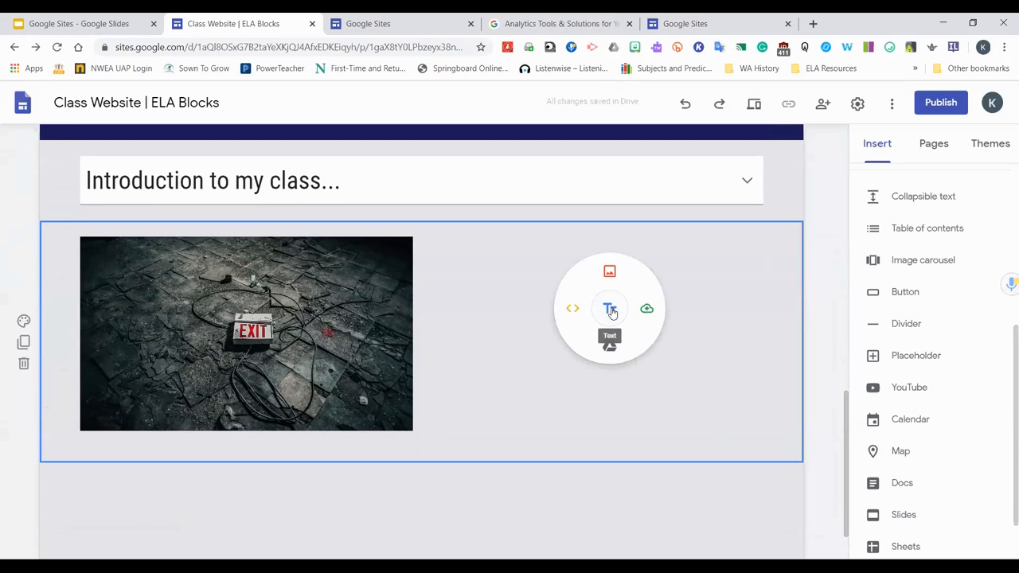
{"action": "left_click", "coordinate": [609, 310]}
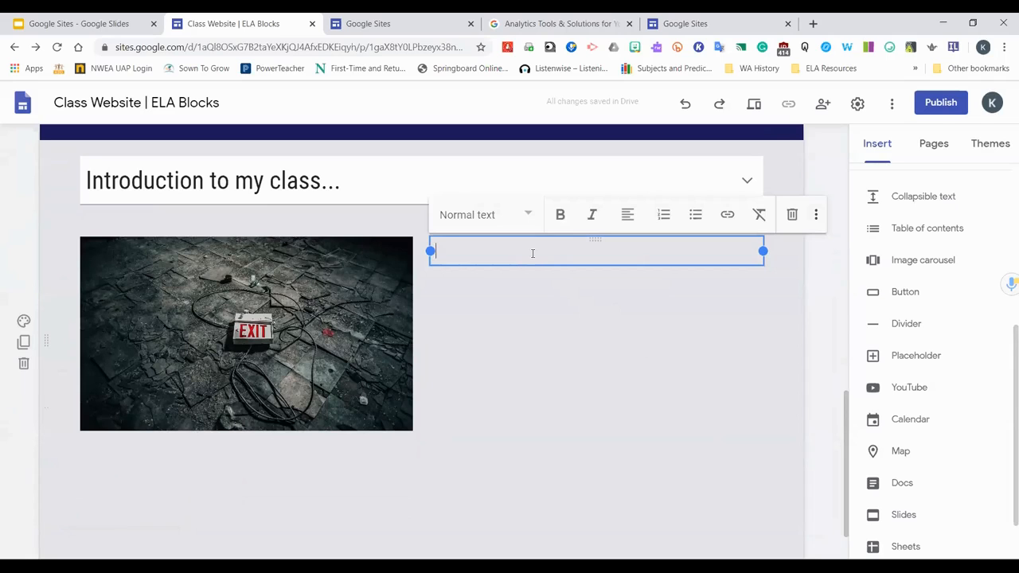
{"action": "type", "text": "These are random images from my computer - it's like a box of cho"}
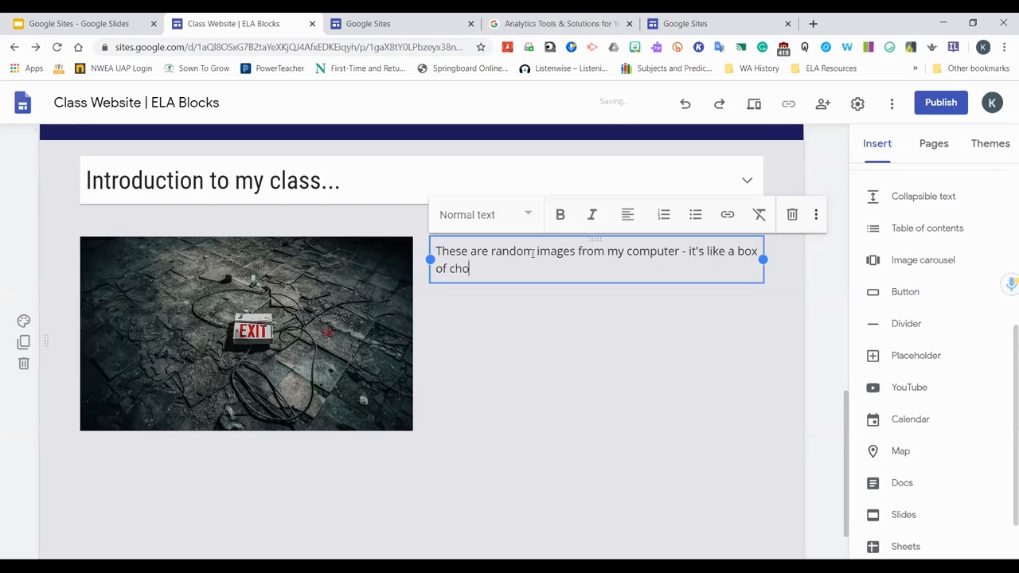
{"action": "type", "text": "colates. - You never know wha"}
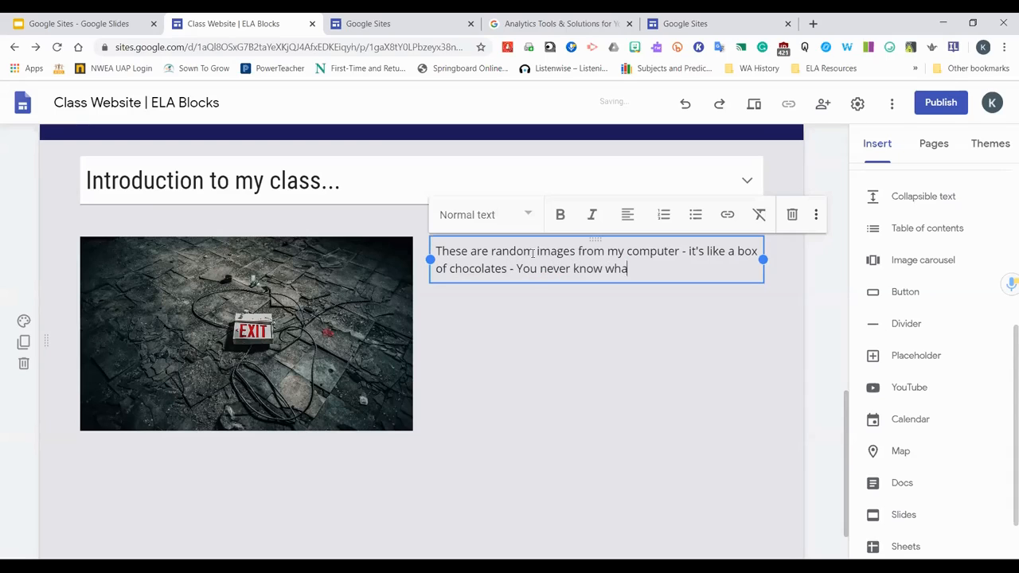
{"action": "type", "text": "t you will get. :-)"}
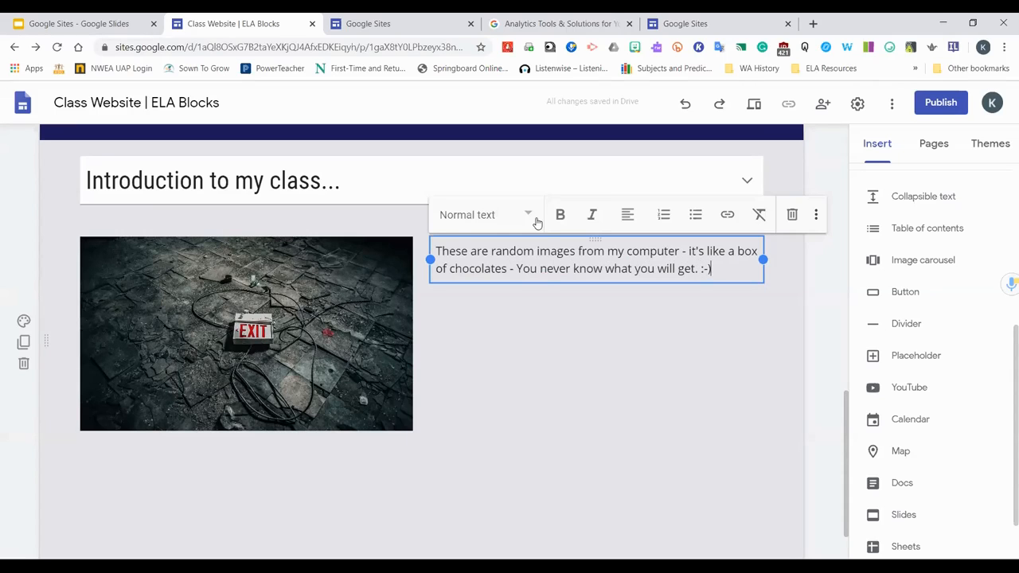
Try the Title, Heading and Subheading styles on the carousel text box
{"action": "left_click", "coordinate": [527, 214]}
{"action": "left_click", "coordinate": [467, 259]}
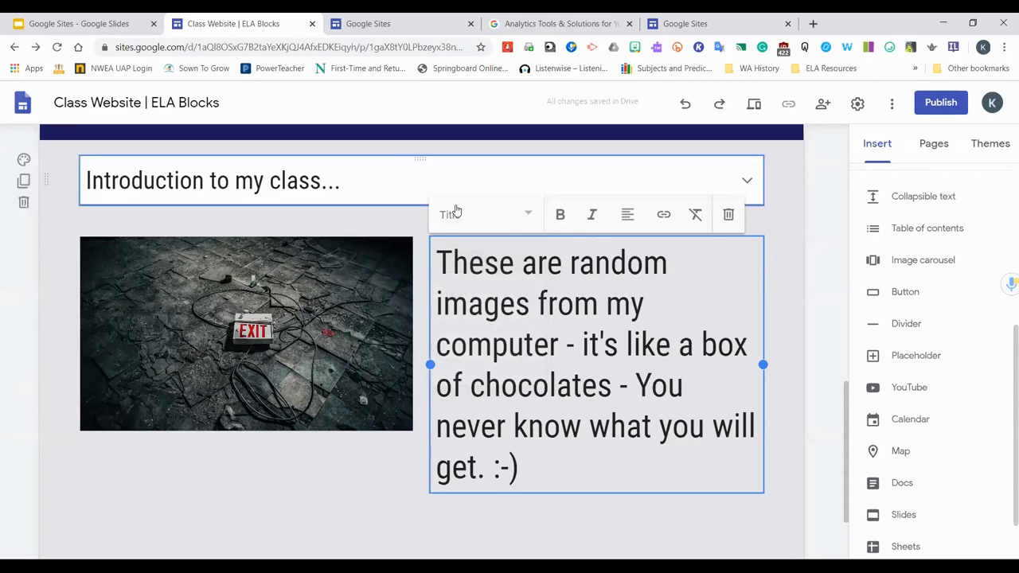
{"action": "left_click", "coordinate": [503, 224]}
{"action": "left_click", "coordinate": [466, 293]}
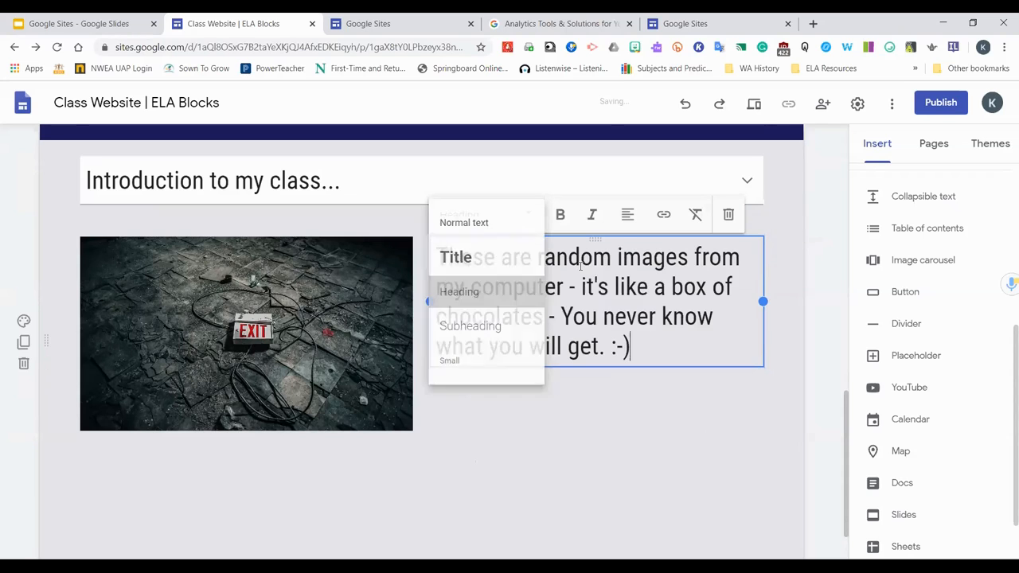
{"action": "left_click", "coordinate": [501, 228]}
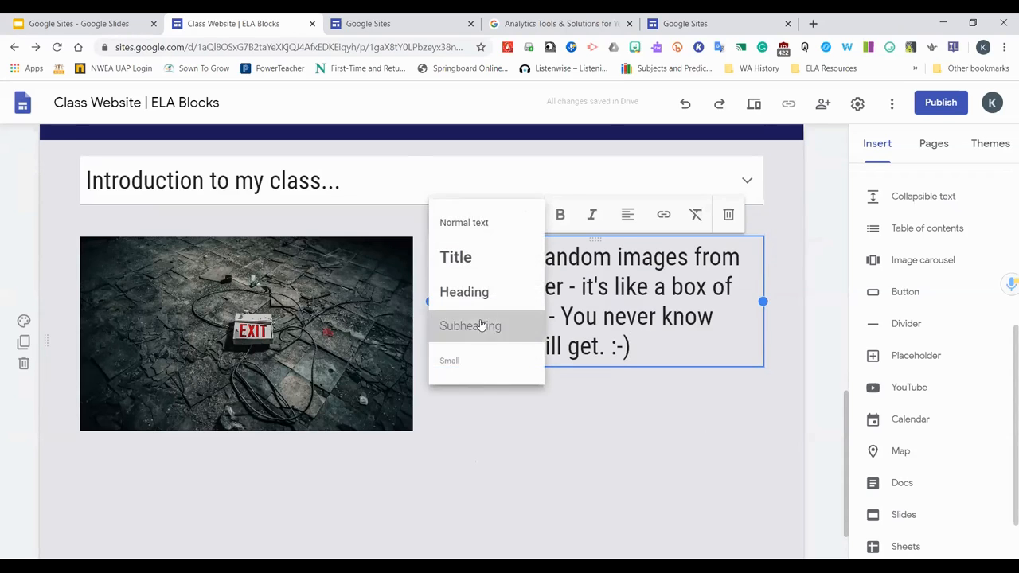
{"action": "left_click", "coordinate": [480, 324]}
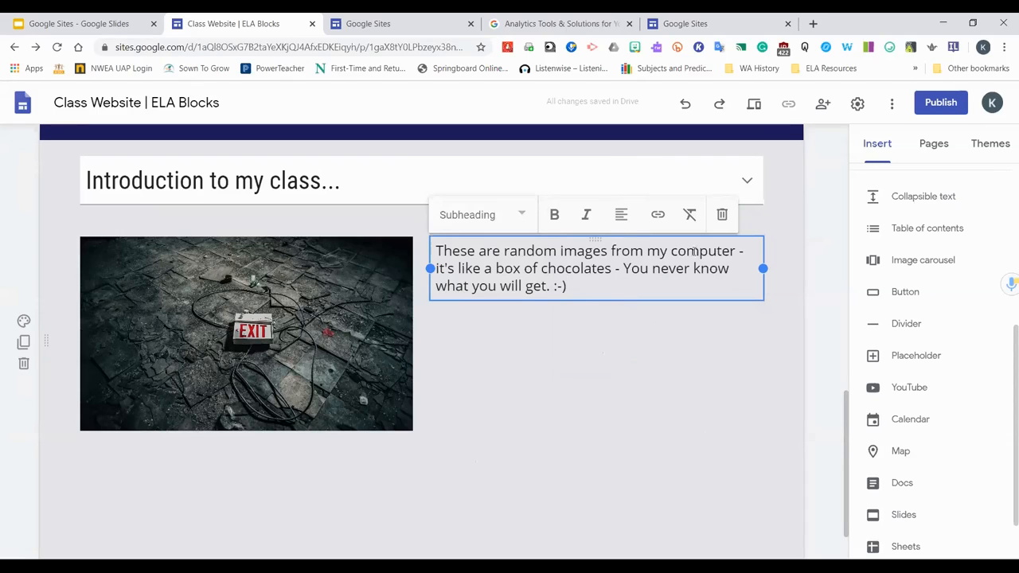
Edit the text so it reads "These are random images from my computer. It's like a box of chocolates..."
{"action": "key", "text": "BackSpace"}
{"action": "key", "text": "BackSpace"}
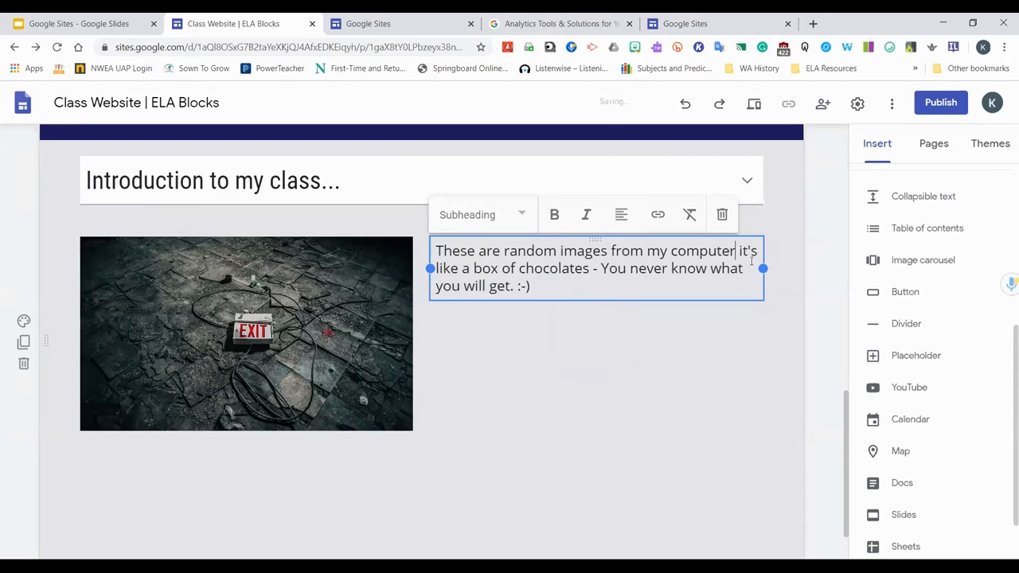
{"action": "type", "text": "."}
{"action": "key", "text": "Delete"}
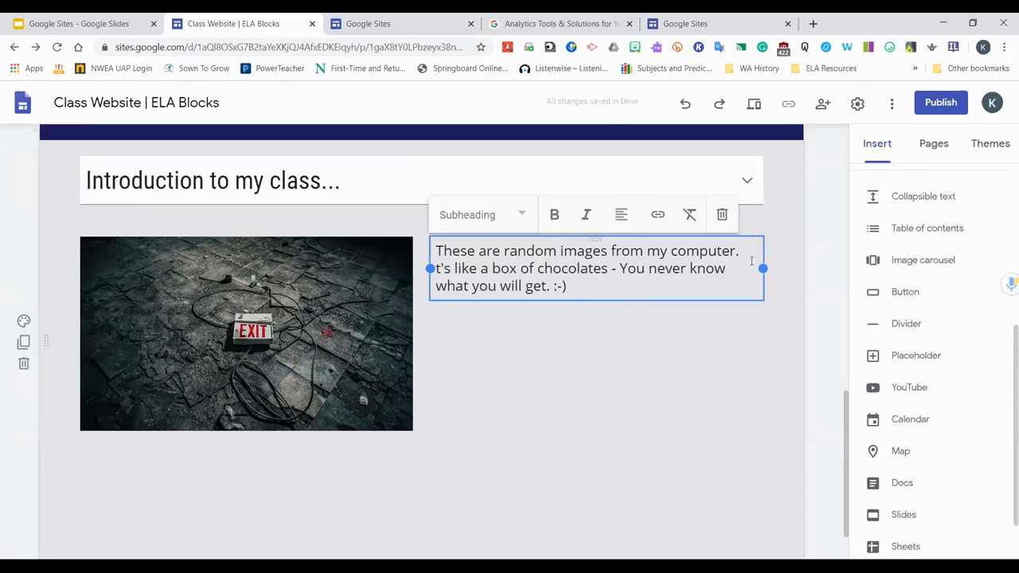
{"action": "type", "text": "I"}
{"action": "left_click", "coordinate": [175, 284]}
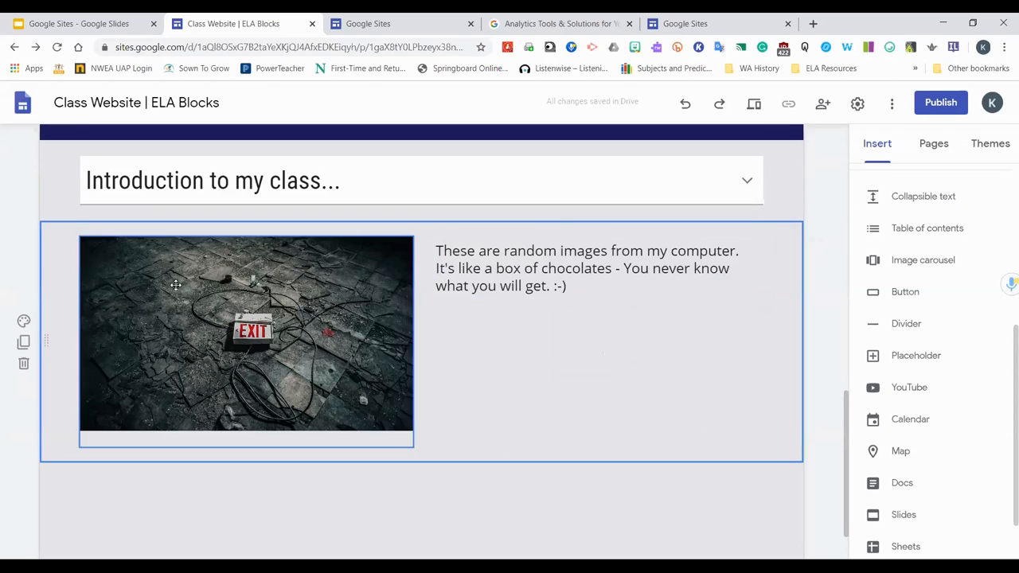
{"action": "left_click", "coordinate": [542, 268]}
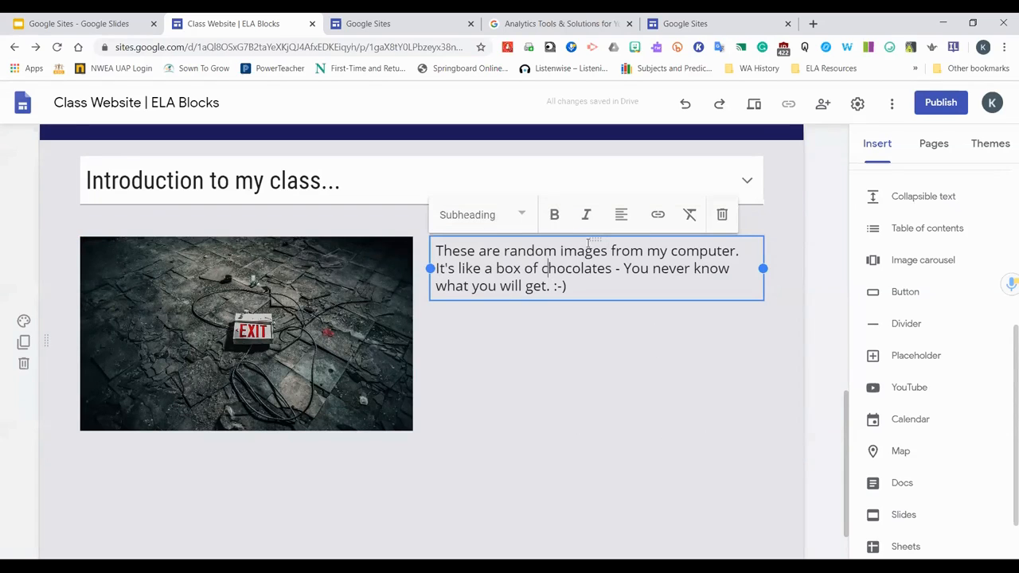
{"action": "double_click", "coordinate": [603, 244]}
{"action": "left_click_drag", "start_coordinate": [601, 237], "coordinate": [666, 295]}
{"action": "scroll", "coordinate": [634, 324], "scroll_direction": "down", "scroll_amount": 2}
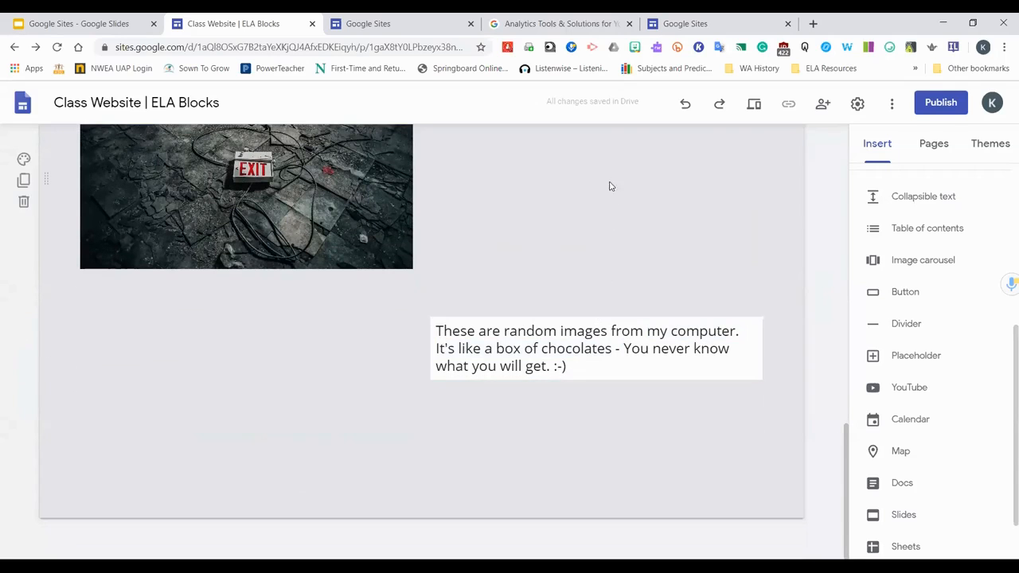
{"action": "left_click_drag", "start_coordinate": [592, 318], "coordinate": [605, 199]}
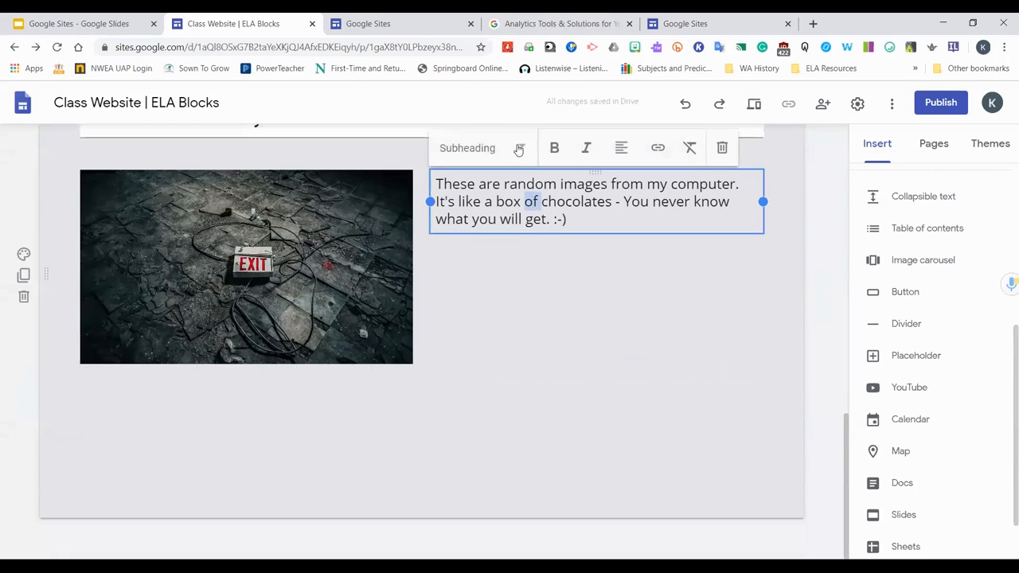
Try the Title style on the text box, then set it to Normal text
{"action": "left_click", "coordinate": [514, 144]}
{"action": "left_click", "coordinate": [465, 191]}
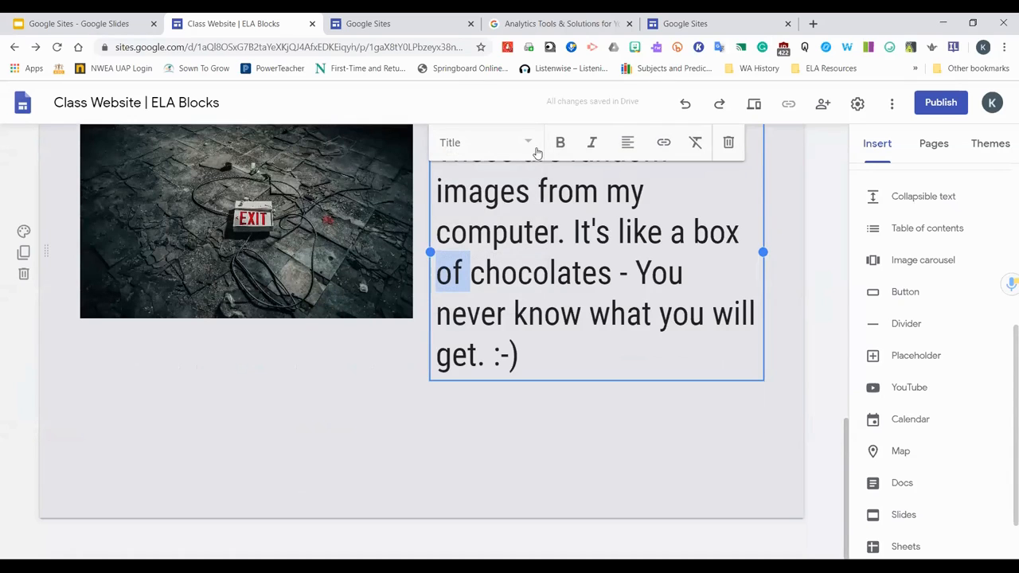
{"action": "left_click", "coordinate": [505, 144]}
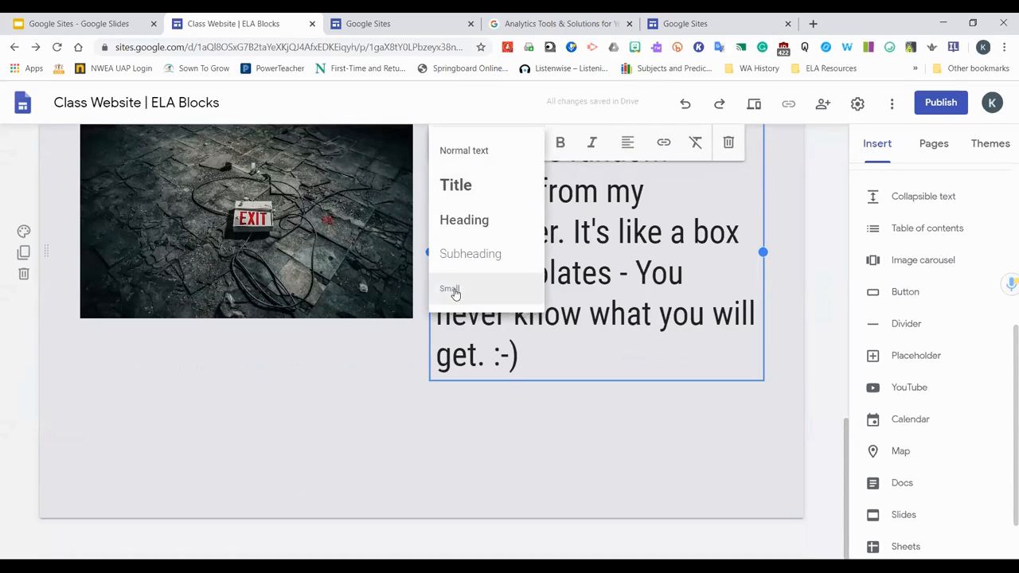
{"action": "left_click", "coordinate": [466, 150]}
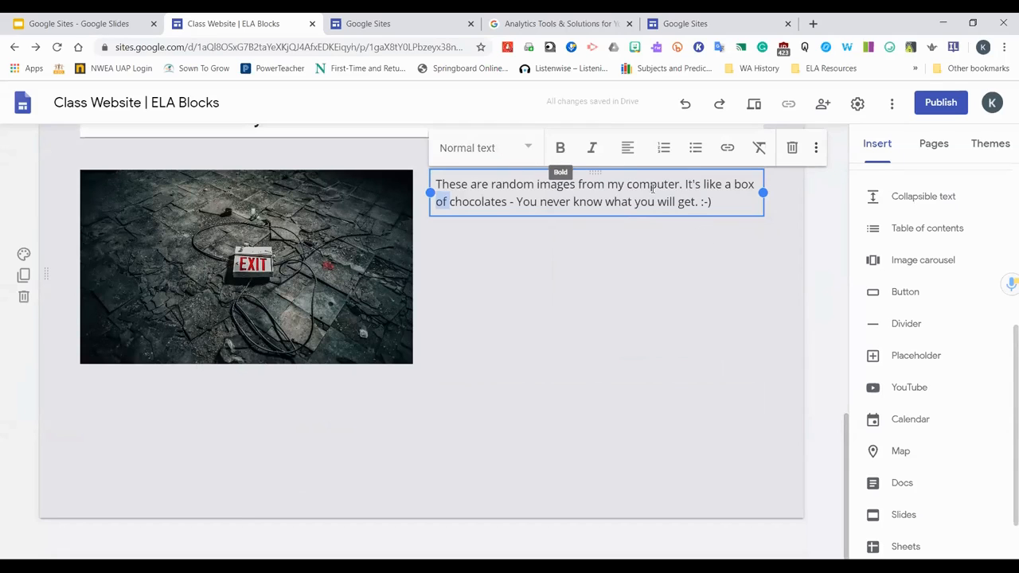
Try code font on the word "of", undo it, and apply strikethrough to the word instead
{"action": "left_click", "coordinate": [816, 147]}
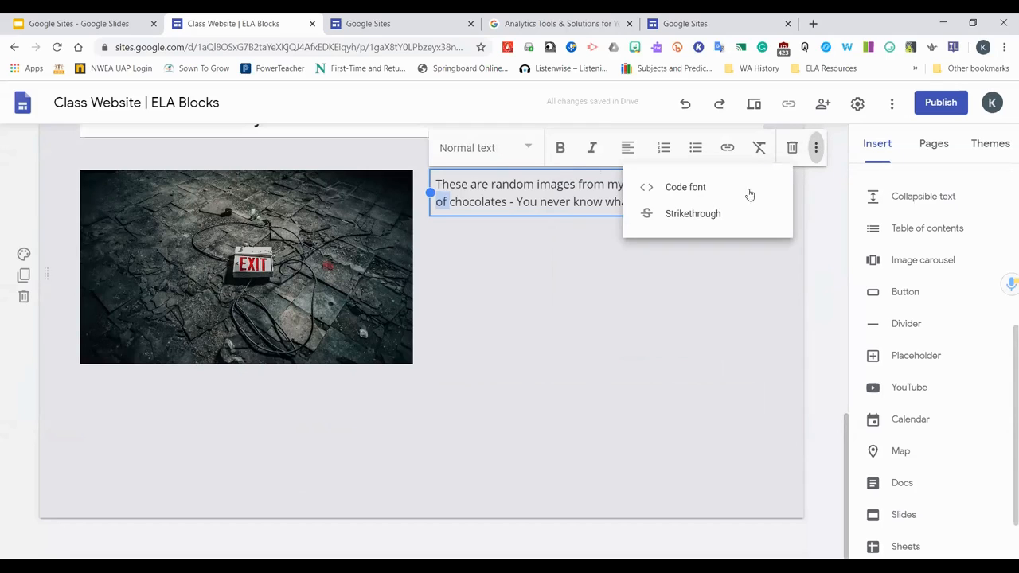
{"action": "left_click", "coordinate": [695, 193]}
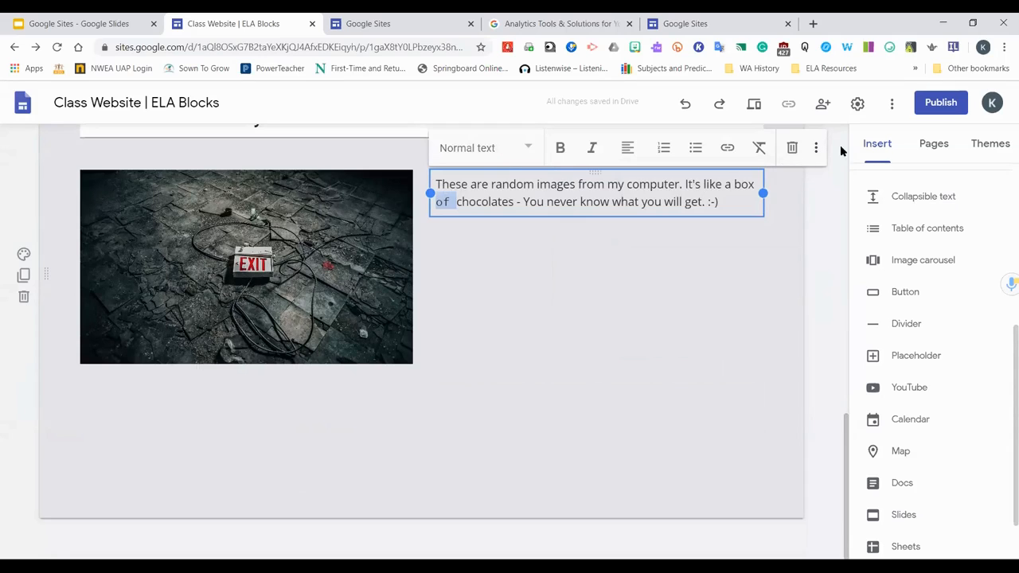
{"action": "left_click", "coordinate": [686, 106]}
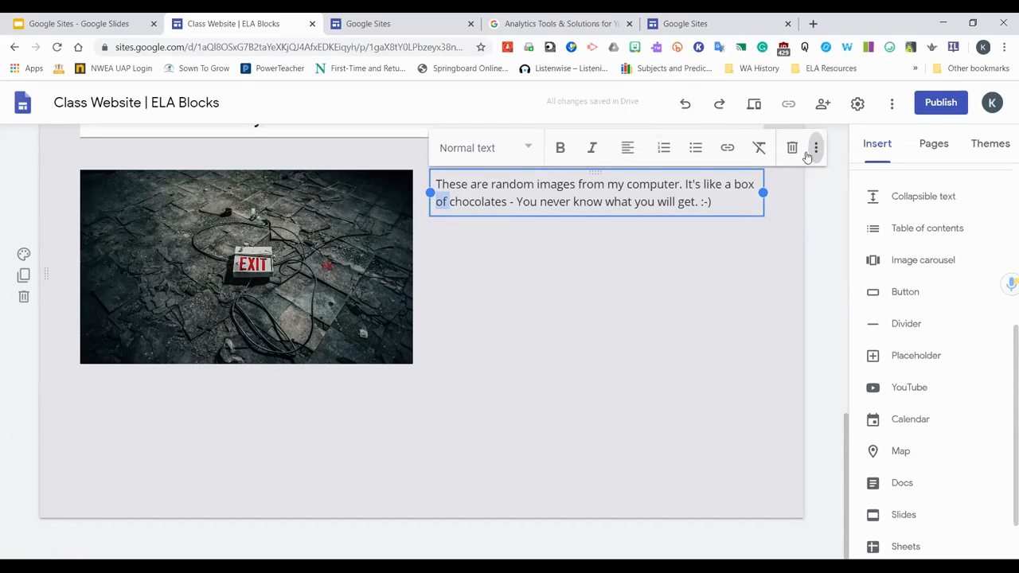
{"action": "left_click", "coordinate": [816, 148]}
{"action": "left_click", "coordinate": [700, 215]}
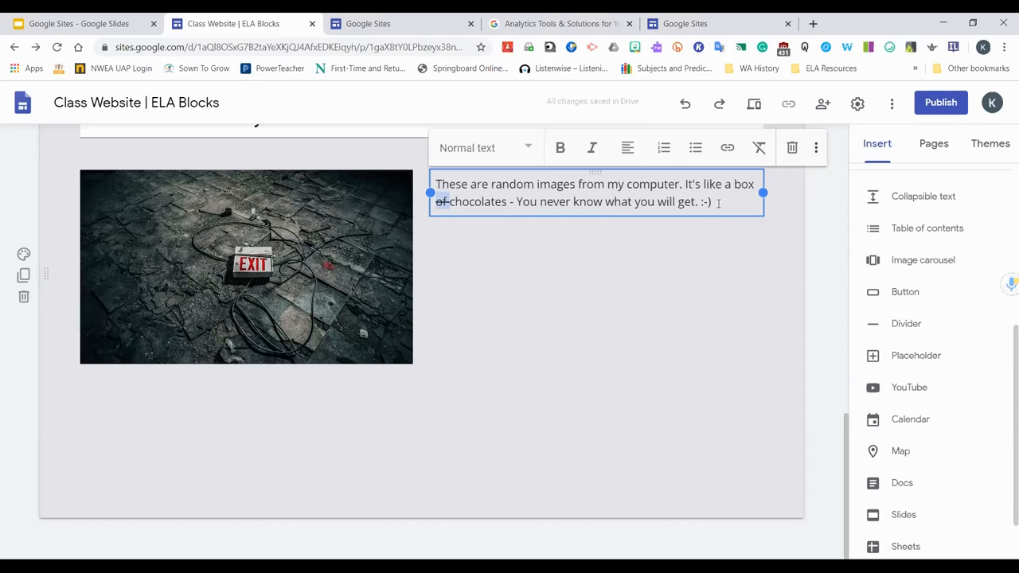
Apply code font to the sentence "You never know what you will get."
{"action": "left_click_drag", "start_coordinate": [698, 202], "coordinate": [518, 202]}
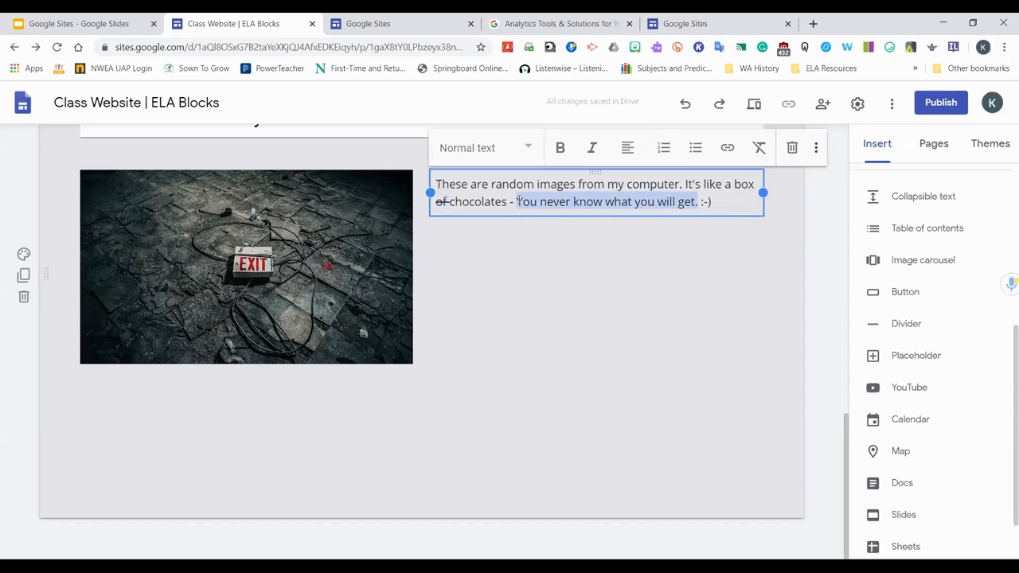
{"action": "left_click", "coordinate": [815, 148]}
{"action": "left_click", "coordinate": [702, 197]}
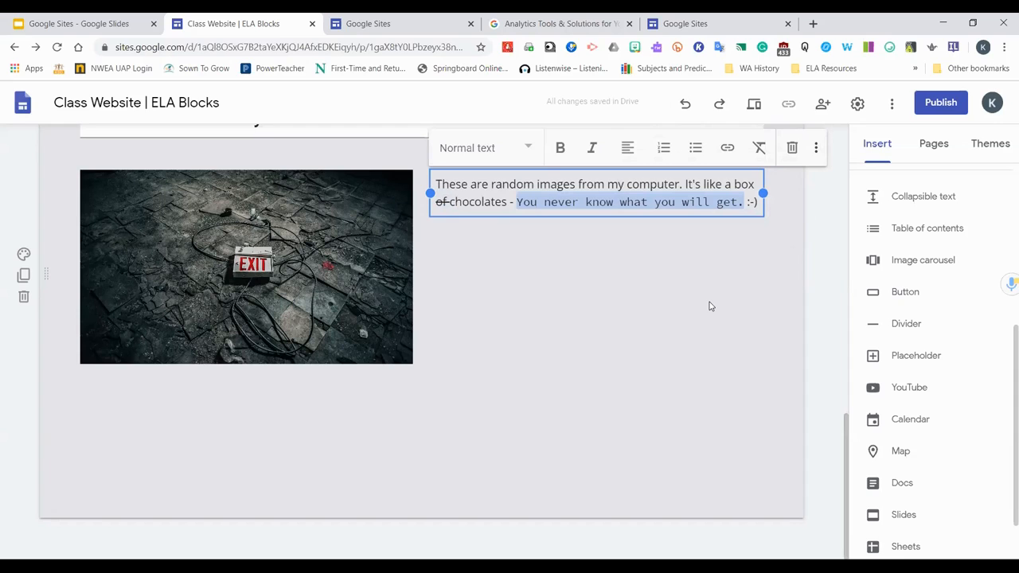
{"action": "left_click", "coordinate": [713, 243]}
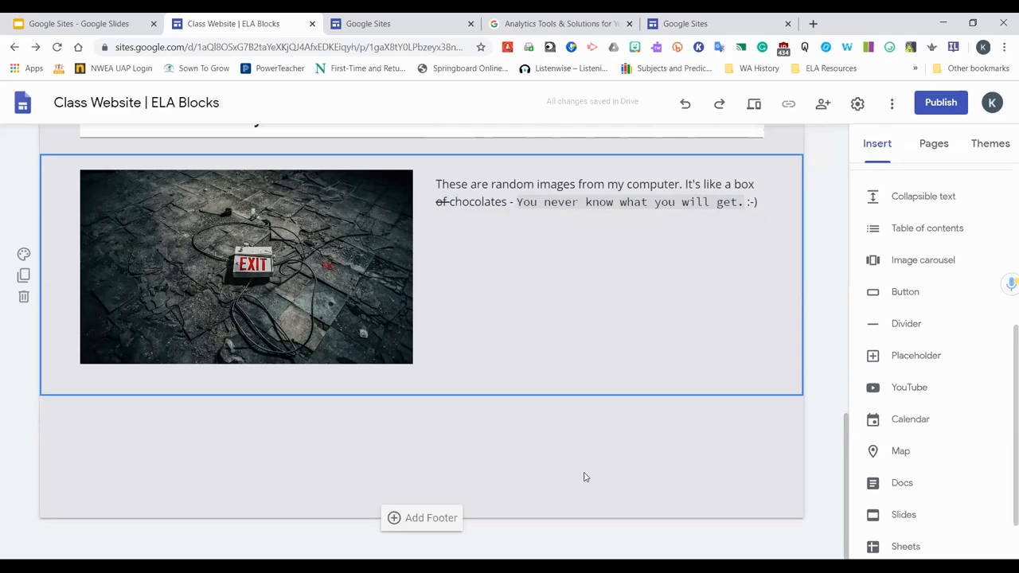
{"action": "left_click", "coordinate": [464, 205]}
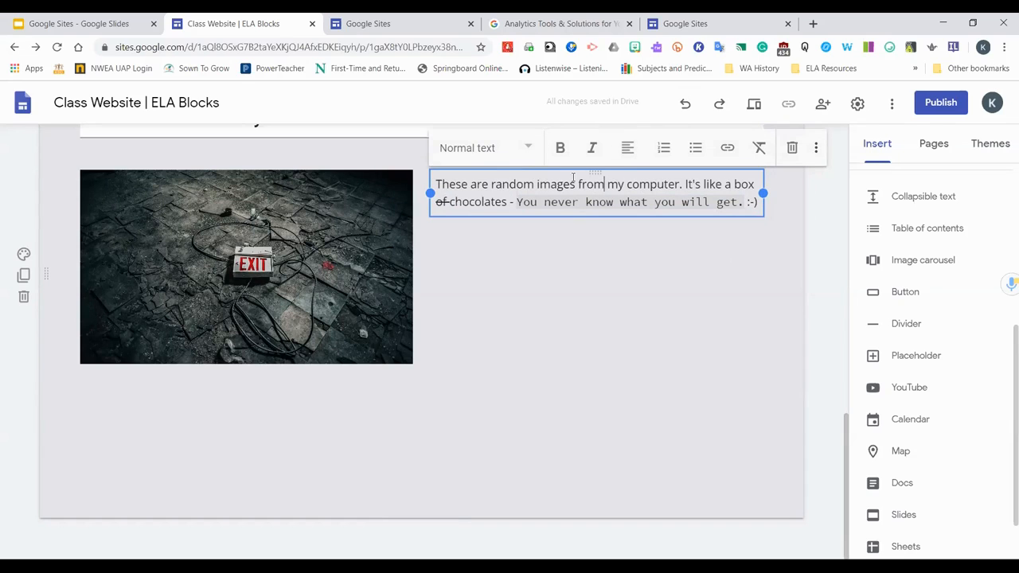
{"action": "left_click_drag", "start_coordinate": [595, 173], "coordinate": [446, 451]}
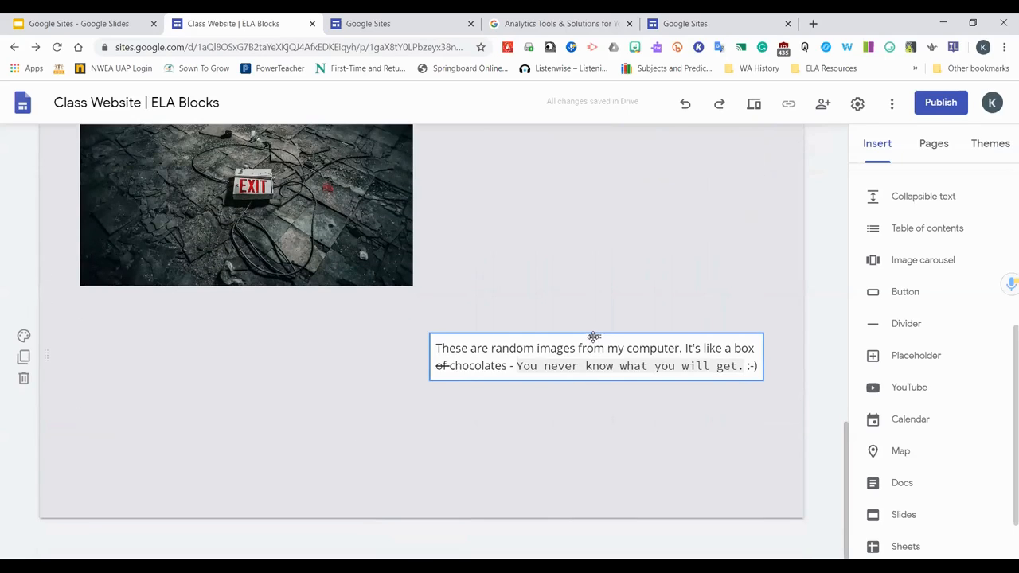
{"action": "left_click_drag", "start_coordinate": [589, 336], "coordinate": [593, 268]}
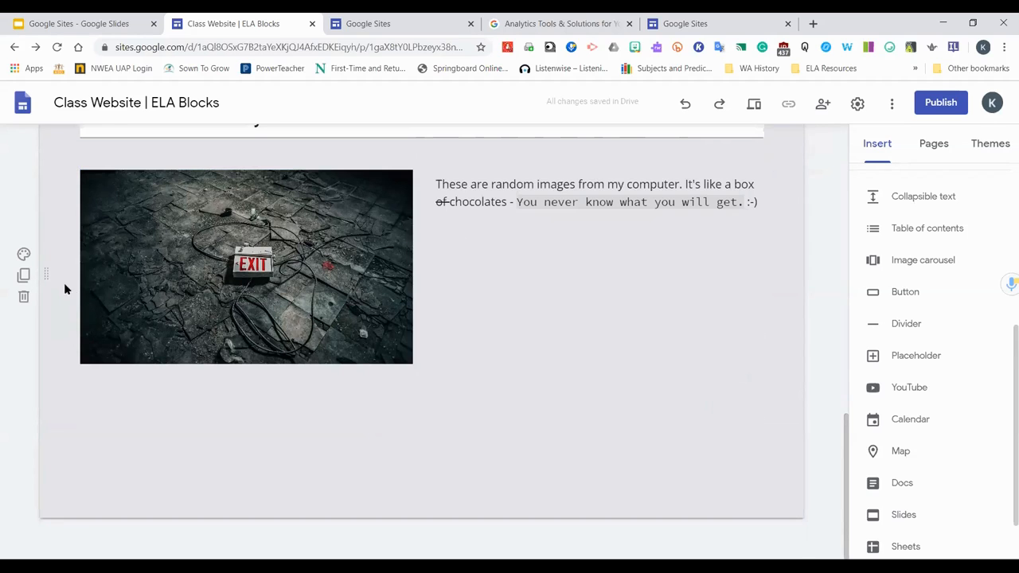
{"action": "scroll", "coordinate": [64, 287], "scroll_direction": "up", "scroll_amount": 1}
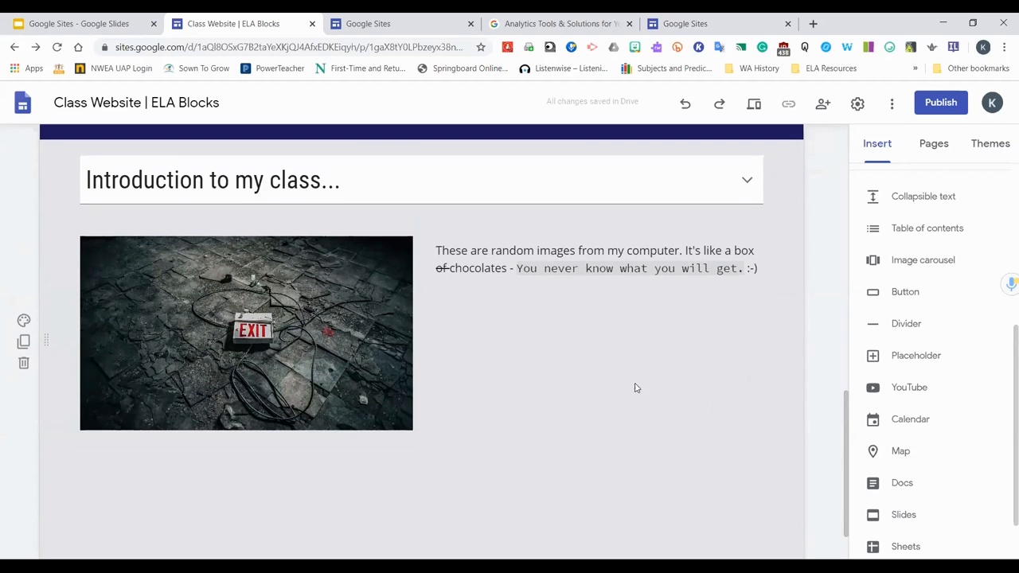
{"action": "scroll", "coordinate": [629, 385], "scroll_direction": "down", "scroll_amount": 1}
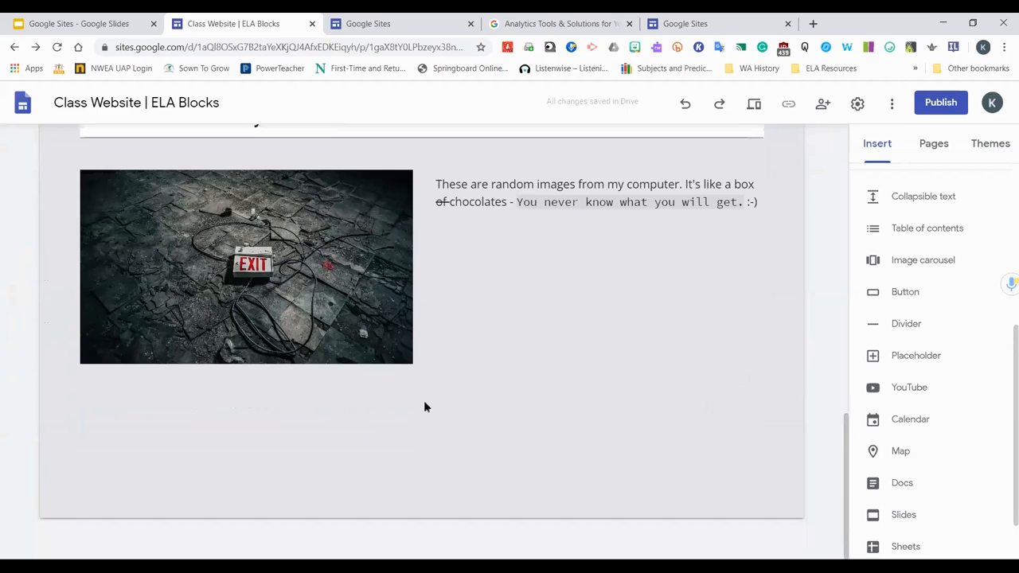
{"action": "left_click", "coordinate": [902, 294]}
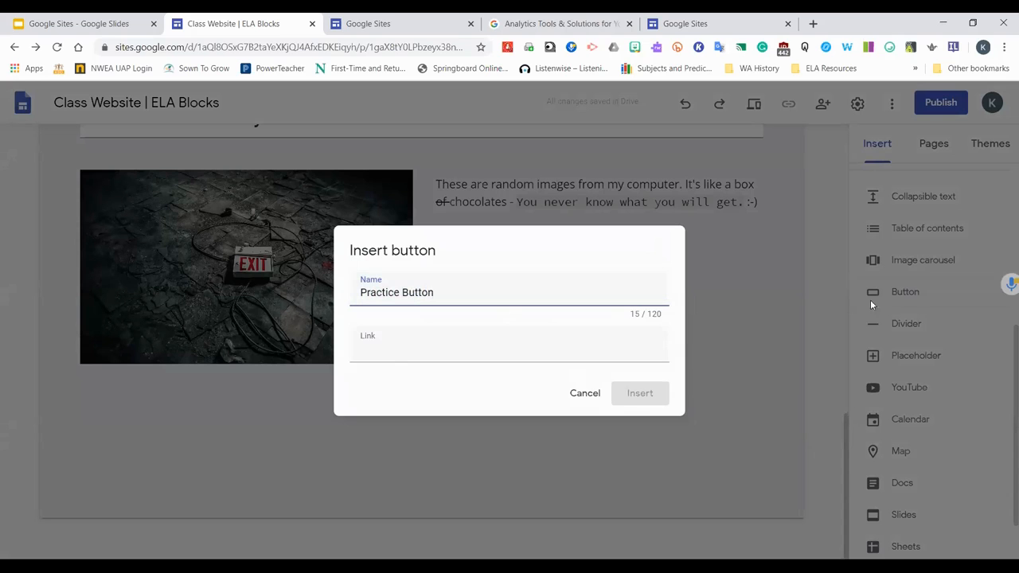
{"action": "left_click", "coordinate": [541, 23]}
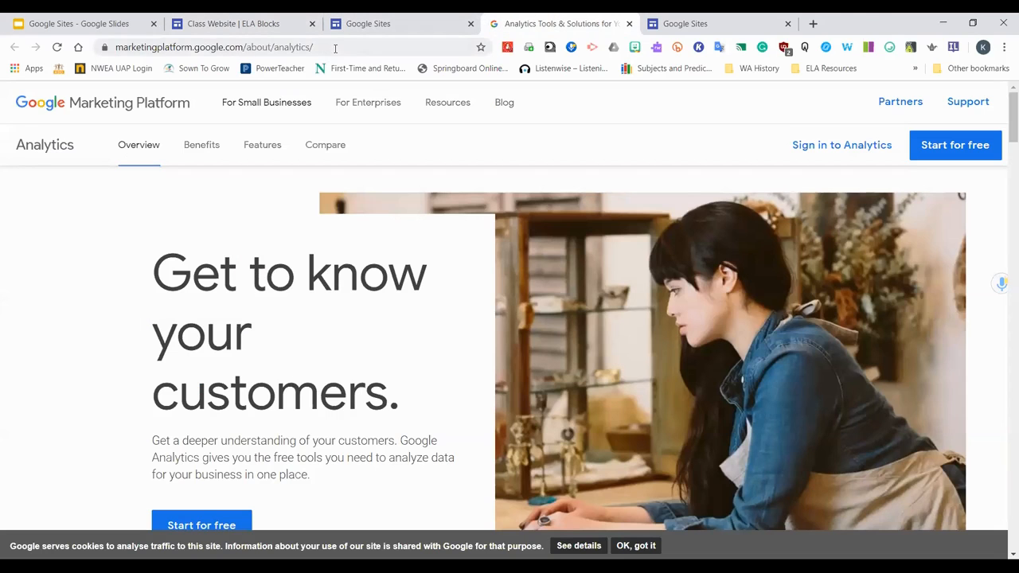
{"action": "left_click", "coordinate": [343, 39]}
{"action": "key", "text": "ctrl+c"}
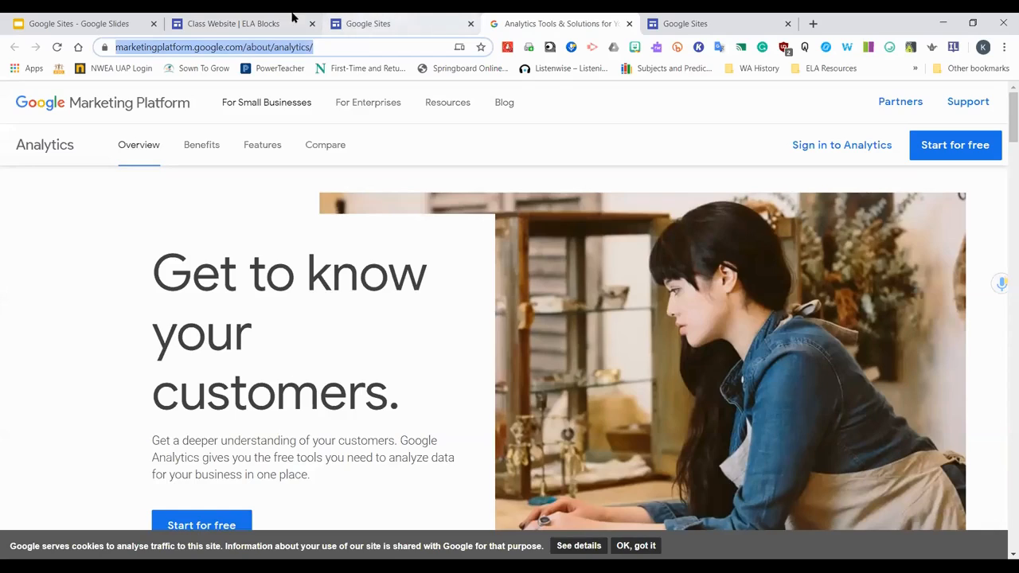
{"action": "left_click", "coordinate": [255, 23]}
{"action": "left_click", "coordinate": [459, 354]}
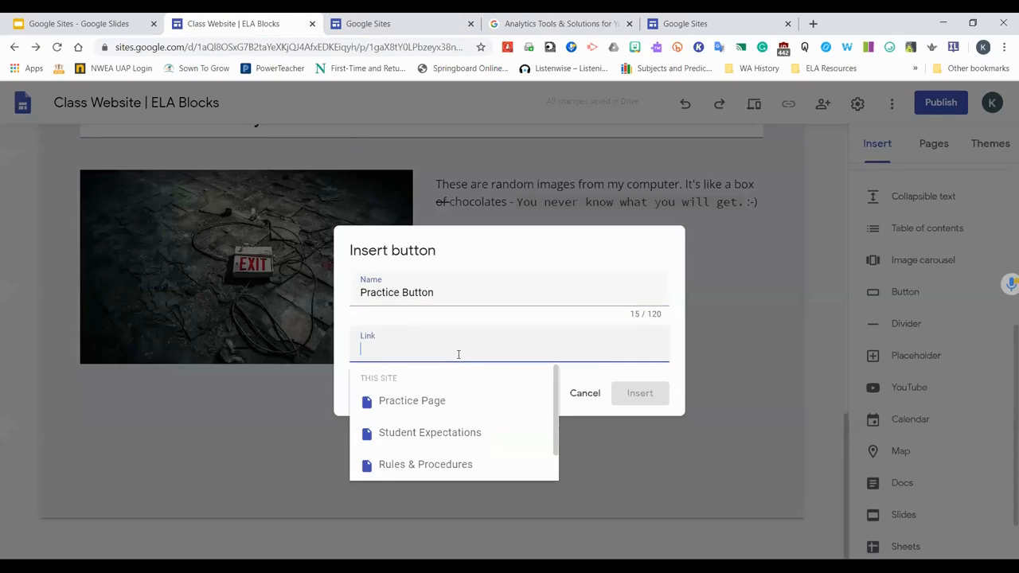
{"action": "key", "text": "ctrl+v"}
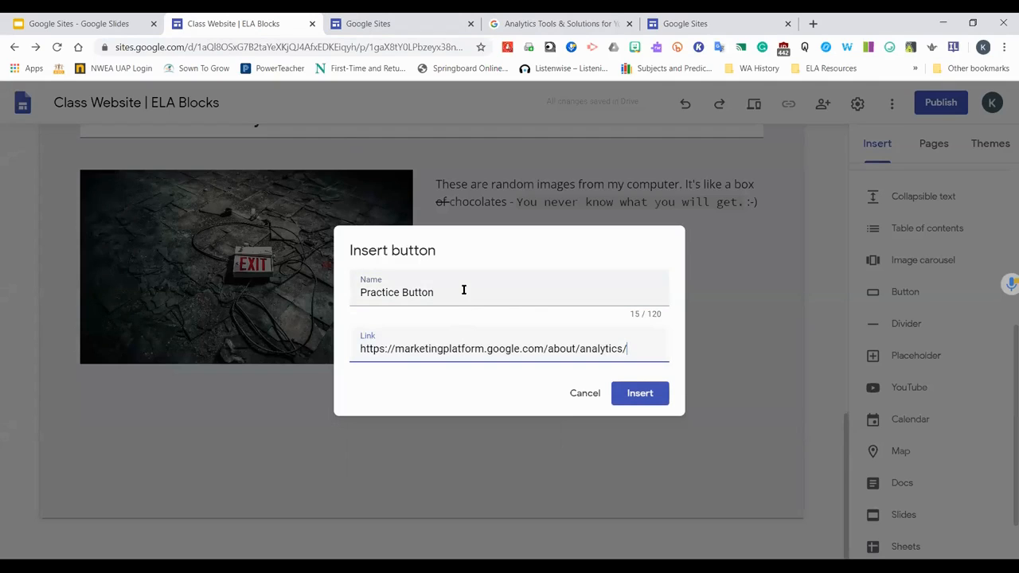
Name the button "Analytics Tool" and insert it
{"action": "left_click_drag", "start_coordinate": [464, 289], "coordinate": [279, 312]}
{"action": "type", "text": "AN"}
{"action": "key", "text": "BackSpace"}
{"action": "type", "text": "nalytics Tool"}
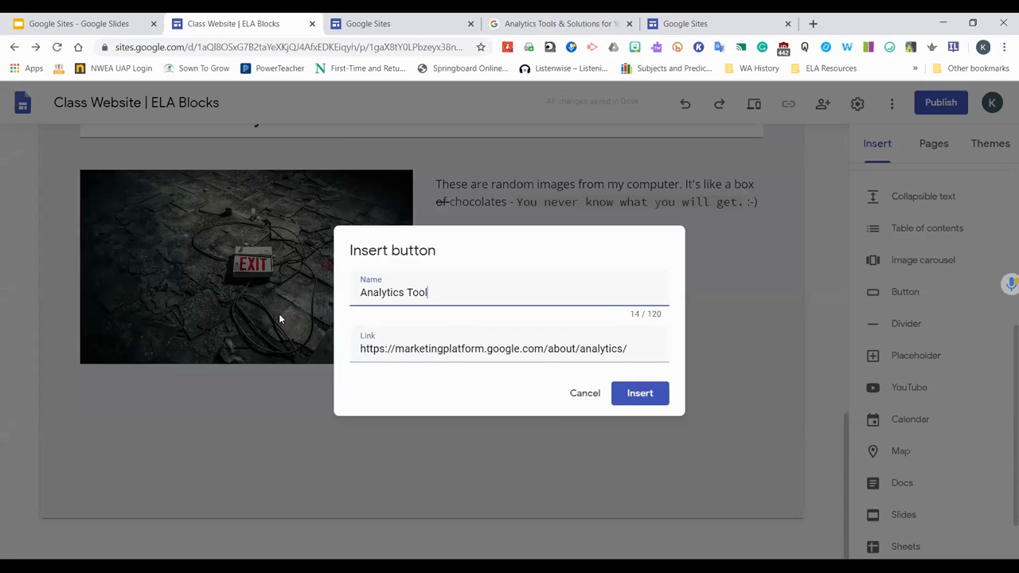
{"action": "left_click", "coordinate": [640, 393]}
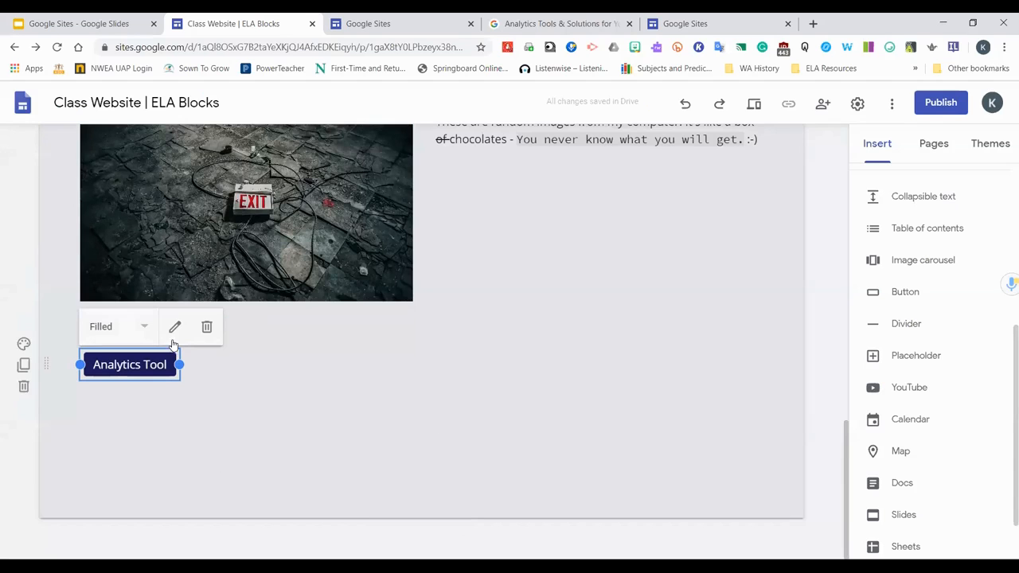
Move the Analytics Tool button beneath the text beside the image, then undo the move
{"action": "left_click_drag", "start_coordinate": [123, 364], "coordinate": [619, 311]}
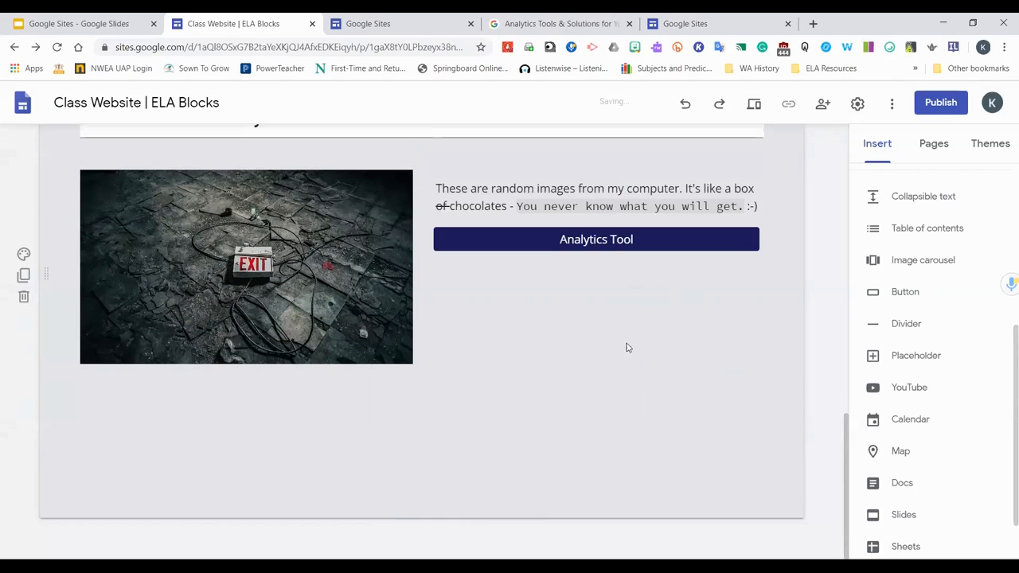
{"action": "left_click", "coordinate": [605, 240]}
{"action": "left_click_drag", "start_coordinate": [604, 242], "coordinate": [598, 287]}
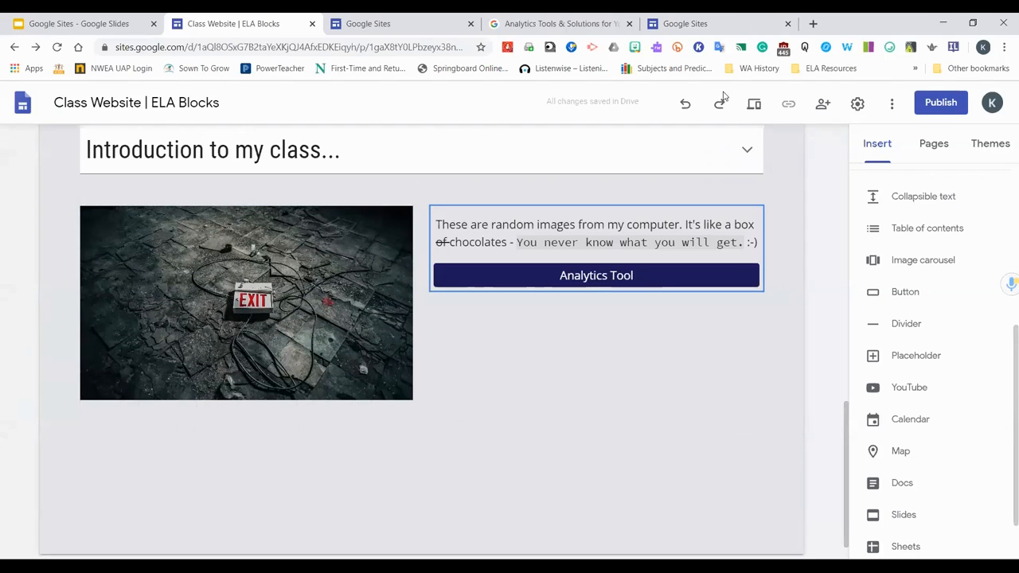
{"action": "left_click", "coordinate": [685, 104]}
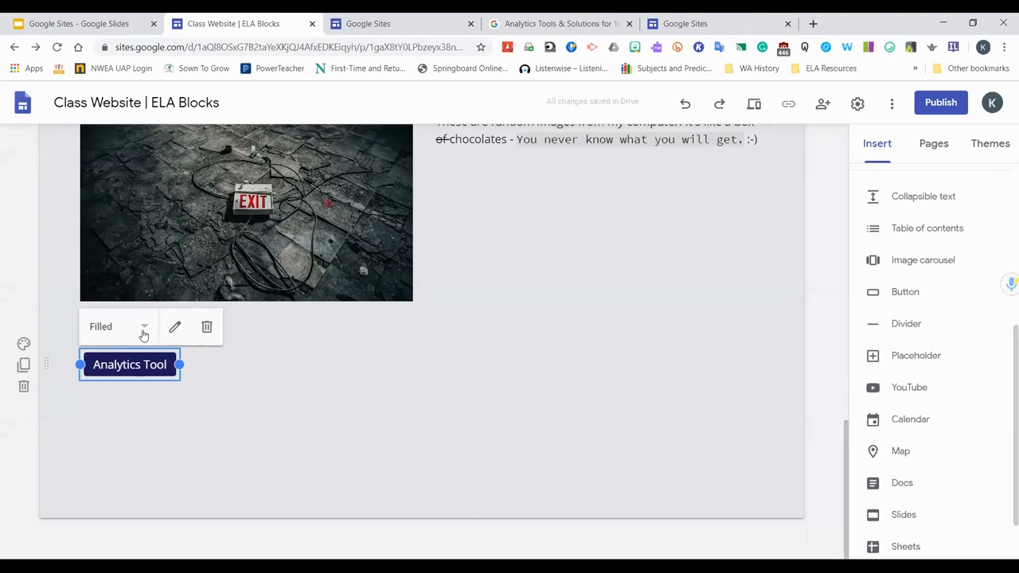
Try the Outlined and Text styles on the Analytics Tool button
{"action": "left_click", "coordinate": [146, 328]}
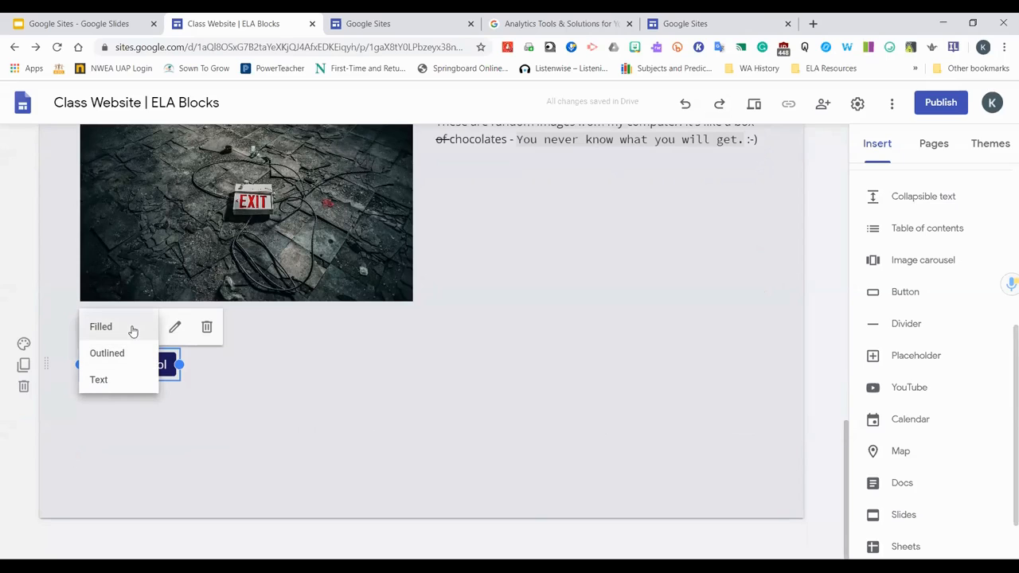
{"action": "left_click", "coordinate": [124, 353]}
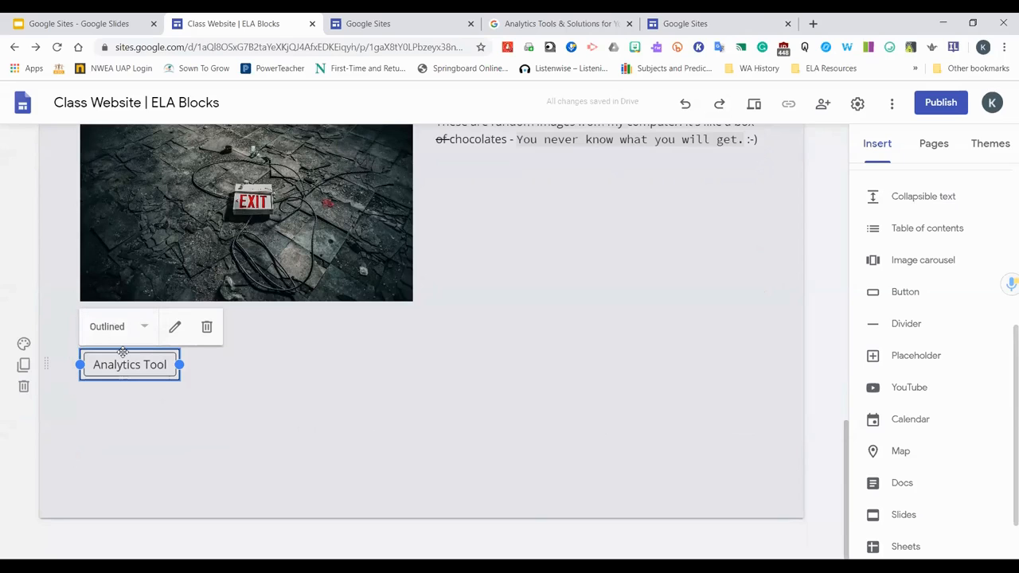
{"action": "left_click", "coordinate": [145, 331]}
{"action": "left_click", "coordinate": [99, 380]}
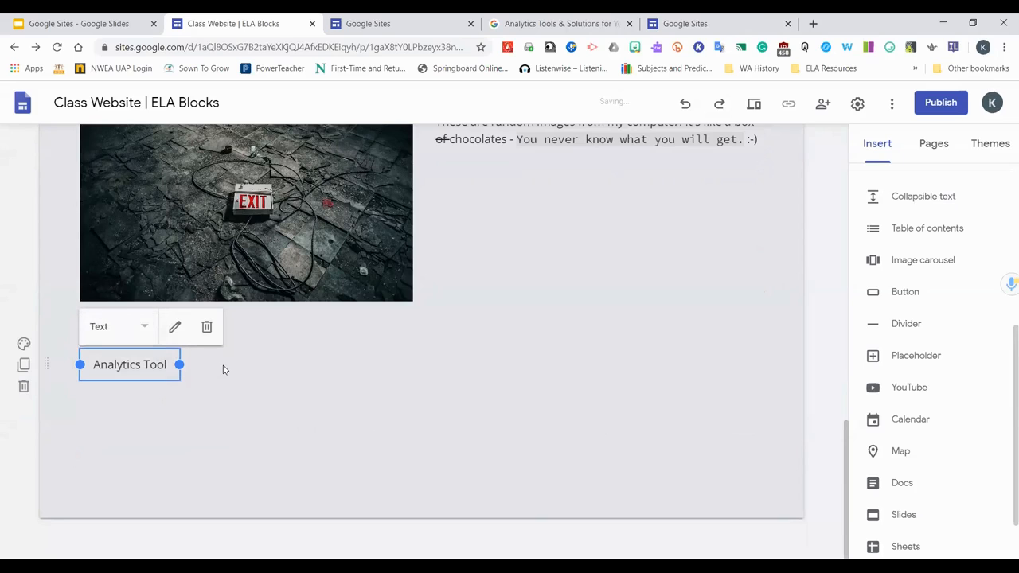
Rename the button to "Analytics Information" and update it
{"action": "left_click", "coordinate": [146, 329]}
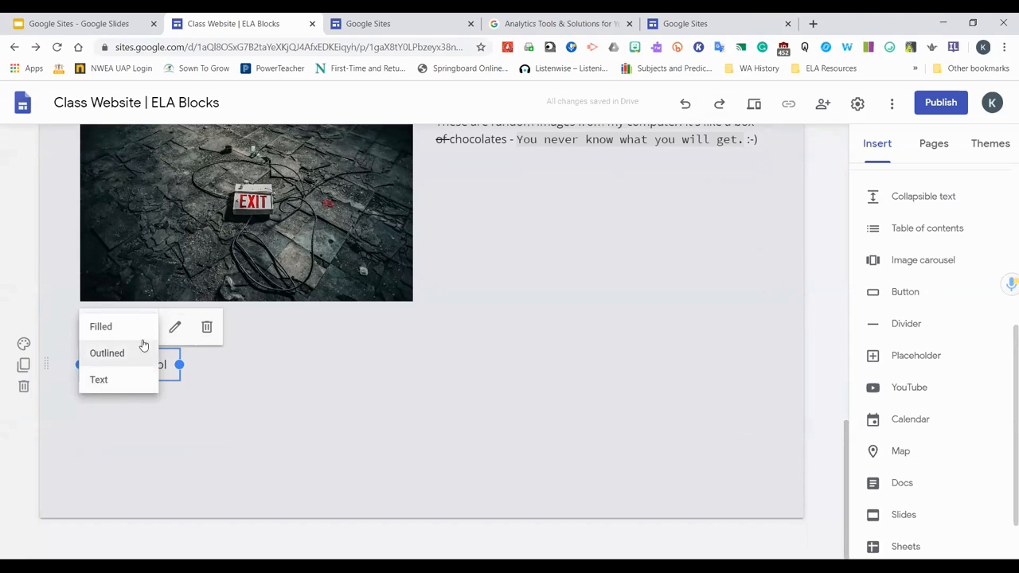
{"action": "left_click", "coordinate": [176, 331]}
{"action": "type", "text": "https://marketingplatform.google.com/about/analytics/"}
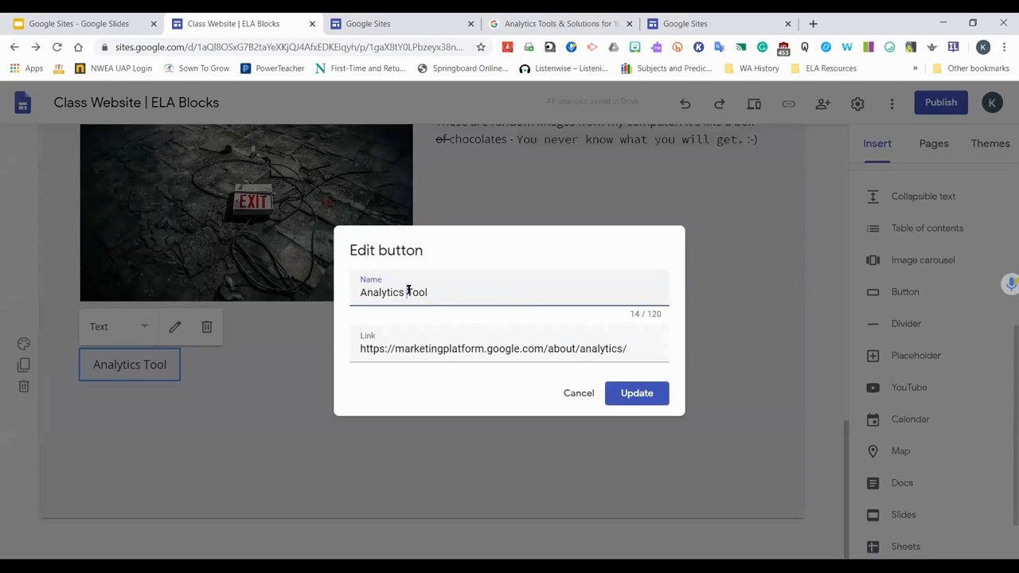
{"action": "type", "text": "Information"}
{"action": "key", "text": "Delete"}
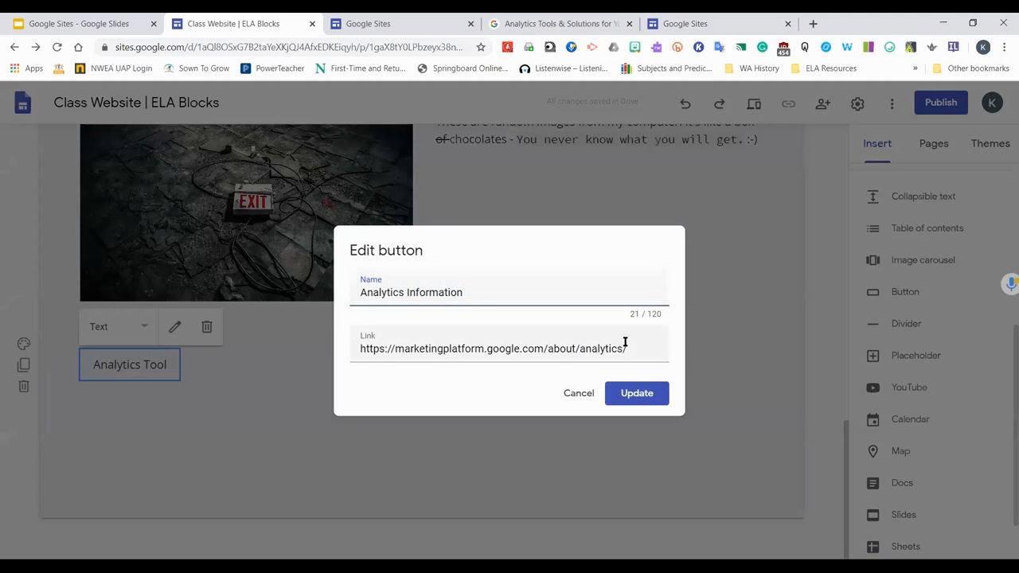
{"action": "left_click", "coordinate": [637, 394]}
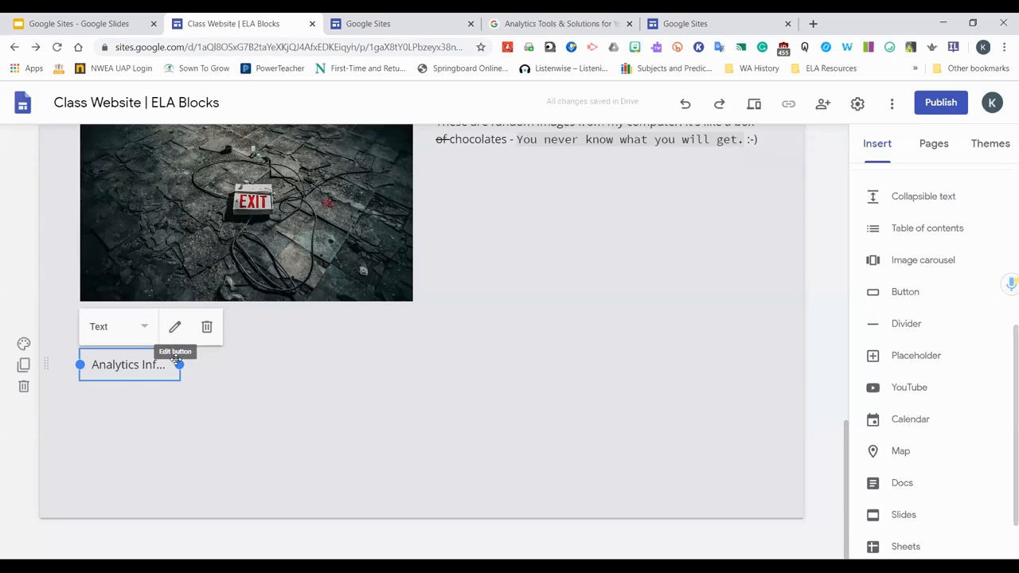
Set the button style to Filled and widen the button so its full name shows
{"action": "left_click", "coordinate": [136, 329]}
{"action": "left_click", "coordinate": [148, 332]}
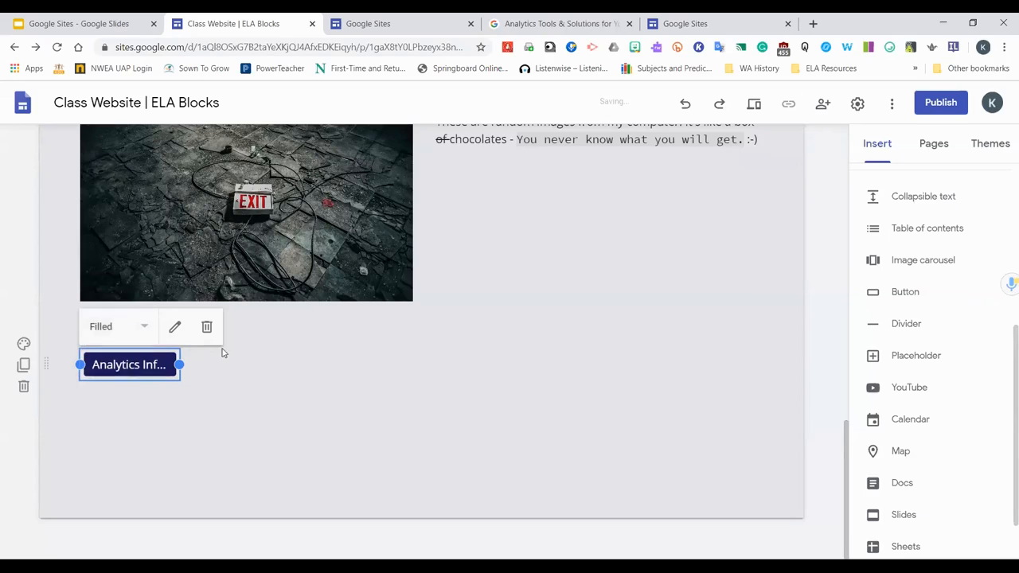
{"action": "left_click", "coordinate": [268, 402]}
{"action": "left_click", "coordinate": [174, 365]}
{"action": "left_click_drag", "start_coordinate": [182, 365], "coordinate": [237, 364]}
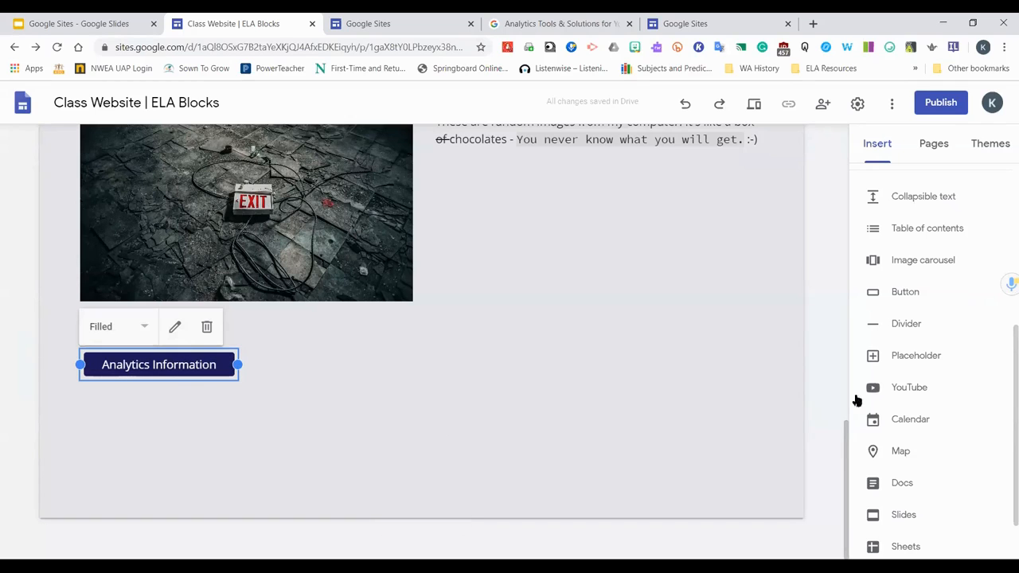
Insert a divider and move it above the Analytics Information button
{"action": "left_click", "coordinate": [910, 322]}
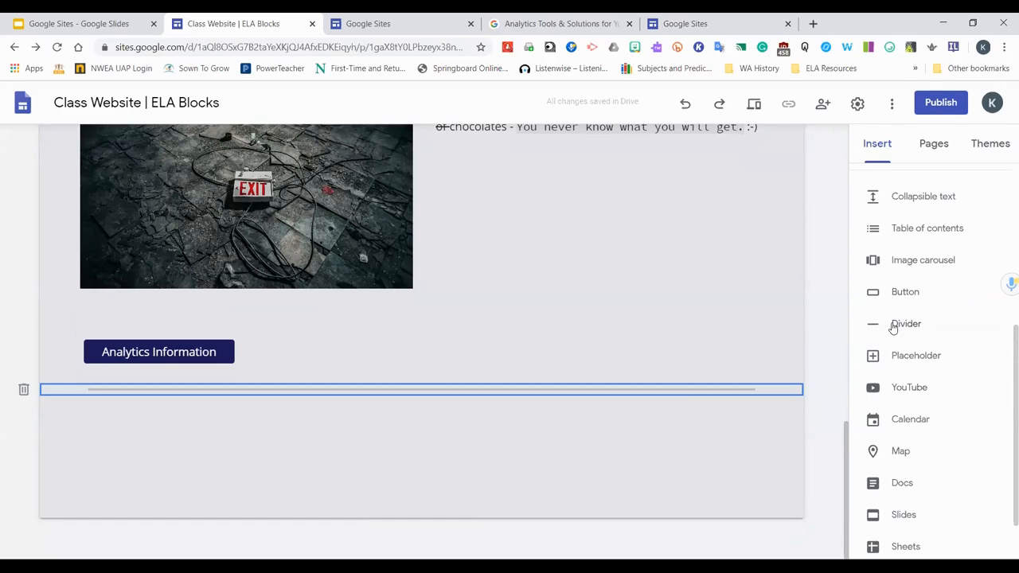
{"action": "left_click_drag", "start_coordinate": [464, 390], "coordinate": [433, 316]}
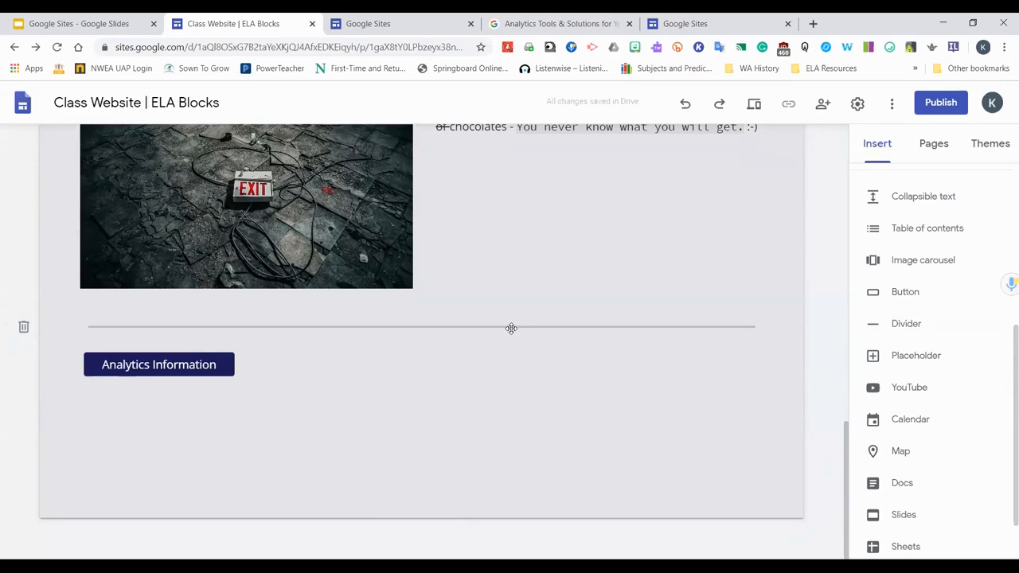
Preview the site and browse the navigation menus and the home page content
{"action": "scroll", "coordinate": [482, 319], "scroll_direction": "up", "scroll_amount": 15}
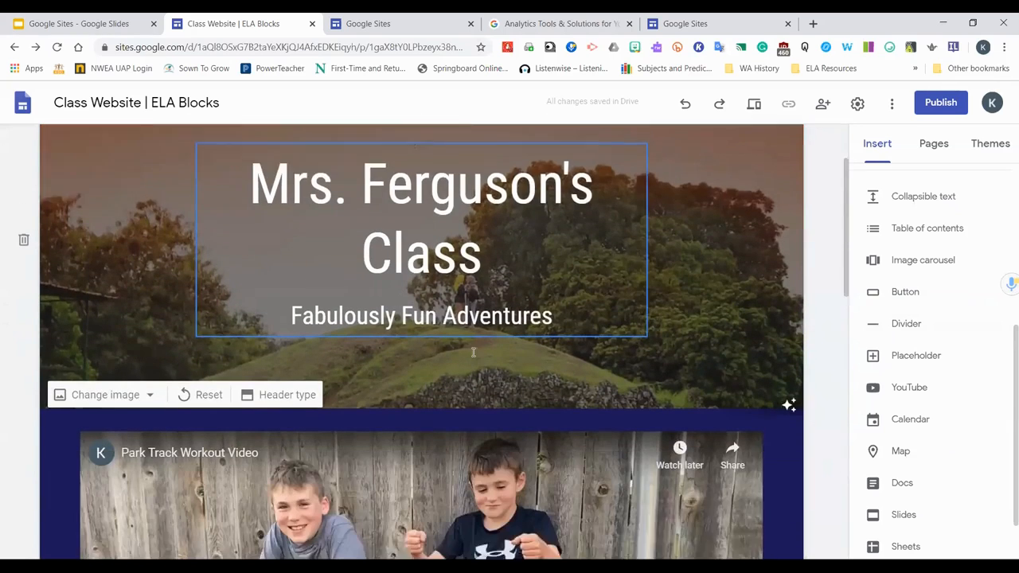
{"action": "scroll", "coordinate": [473, 352], "scroll_direction": "down", "scroll_amount": 1}
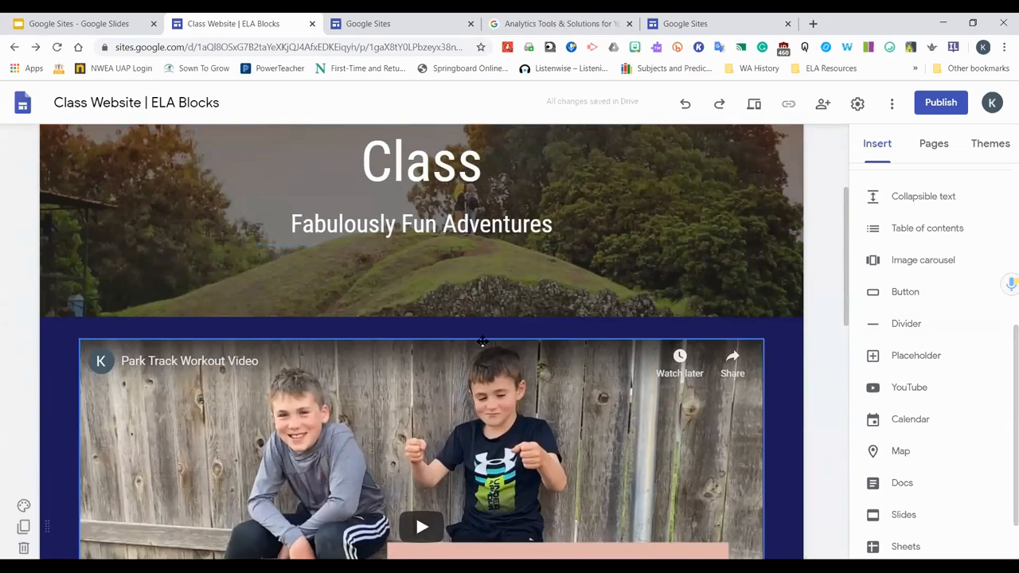
{"action": "left_click", "coordinate": [755, 106]}
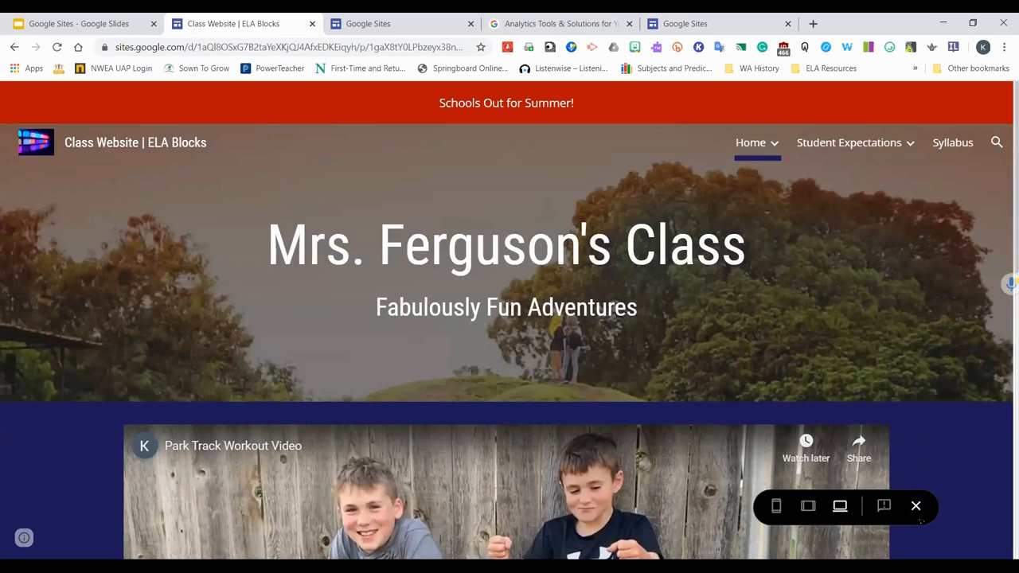
{"action": "scroll", "coordinate": [894, 403], "scroll_direction": "down", "scroll_amount": 1}
{"action": "scroll", "coordinate": [867, 477], "scroll_direction": "up", "scroll_amount": 1}
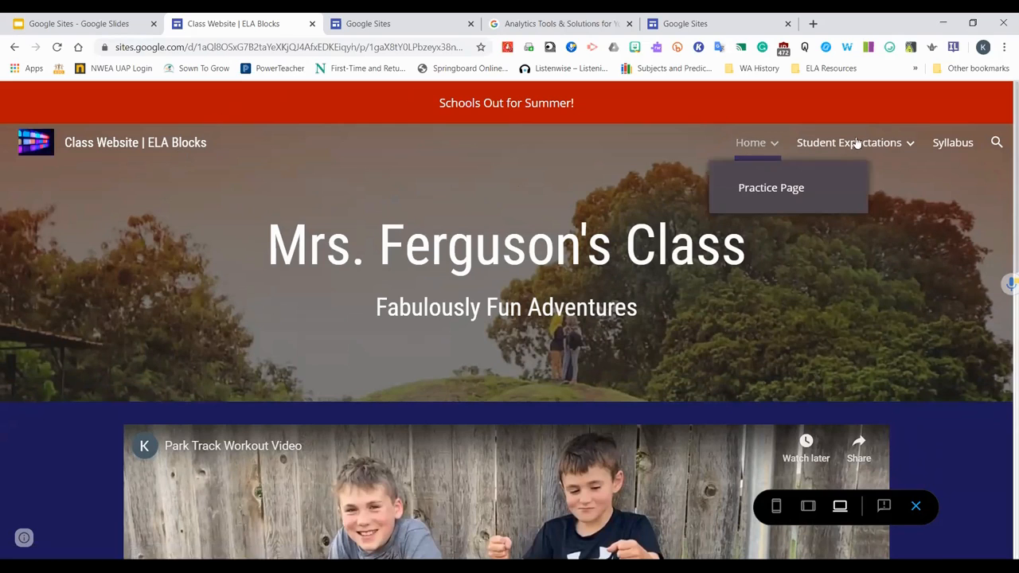
{"action": "mouse_move", "coordinate": [769, 180]}
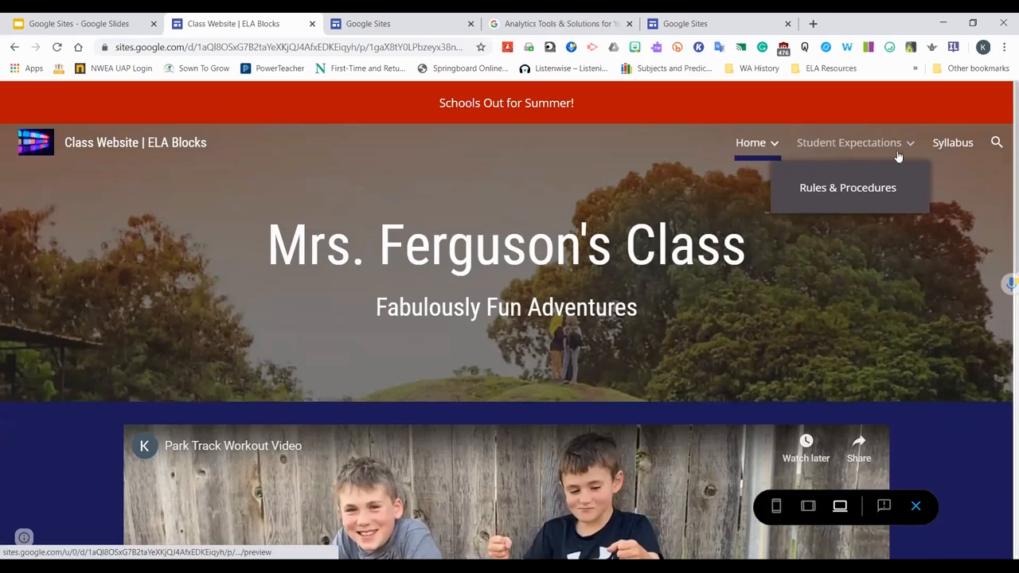
{"action": "scroll", "coordinate": [796, 254], "scroll_direction": "down", "scroll_amount": 3}
{"action": "scroll", "coordinate": [807, 303], "scroll_direction": "down", "scroll_amount": 4}
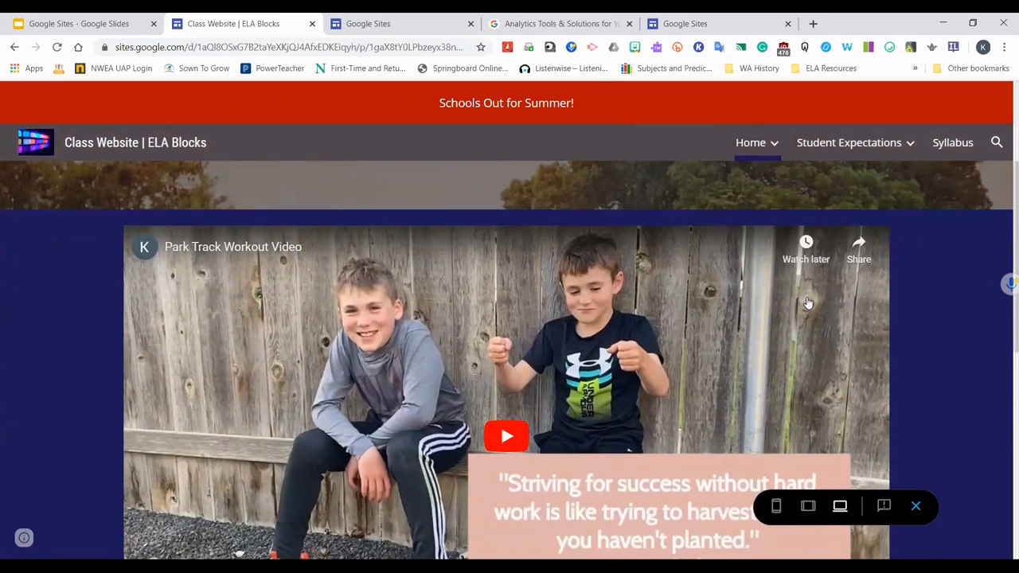
{"action": "scroll", "coordinate": [807, 302], "scroll_direction": "down", "scroll_amount": 2}
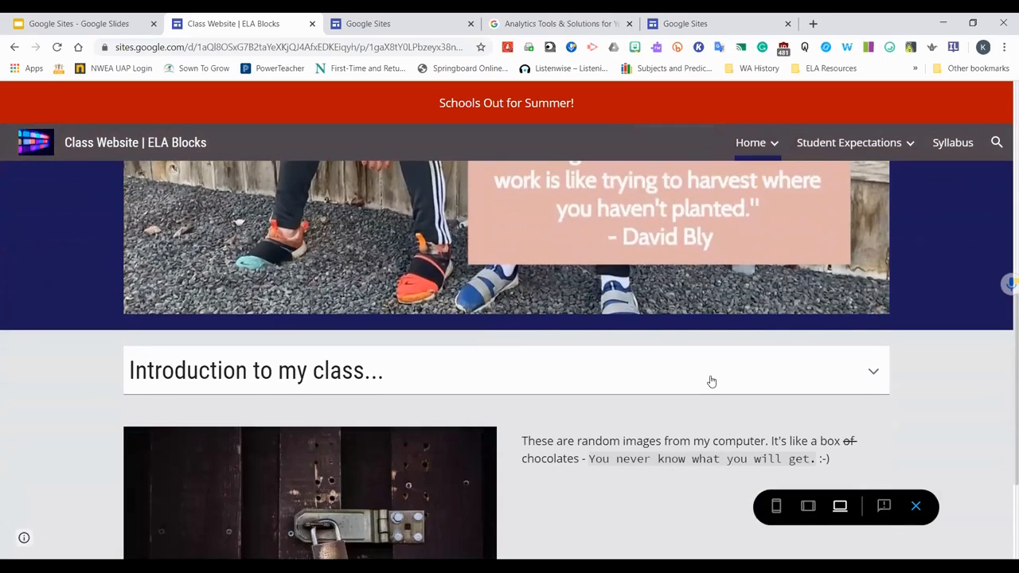
{"action": "scroll", "coordinate": [711, 380], "scroll_direction": "down", "scroll_amount": 1}
Expand the collapsible introduction in the preview and scroll down to view the images and button
{"action": "left_click", "coordinate": [873, 307]}
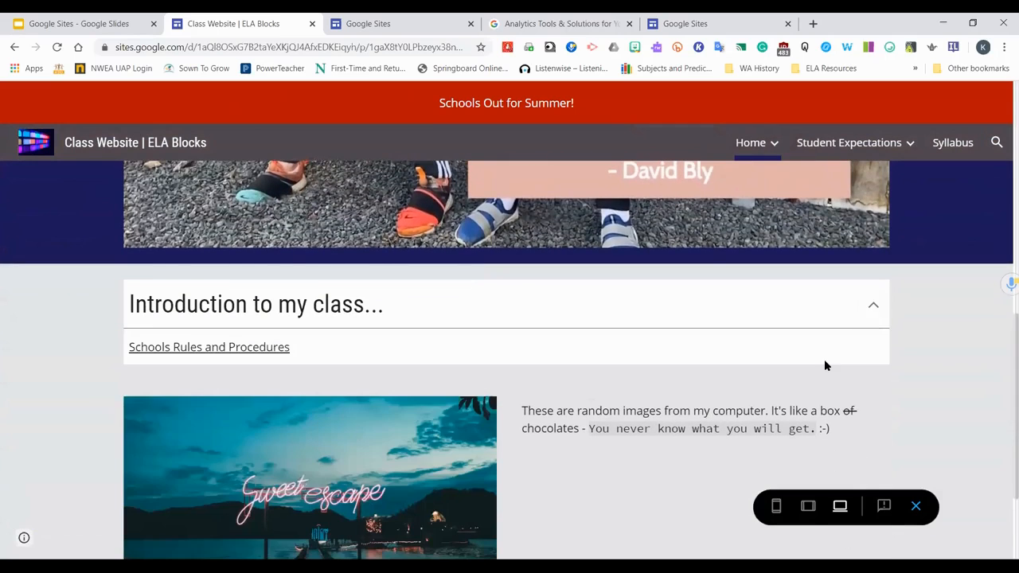
{"action": "scroll", "coordinate": [824, 359], "scroll_direction": "down", "scroll_amount": 1}
{"action": "scroll", "coordinate": [828, 410], "scroll_direction": "down", "scroll_amount": 1}
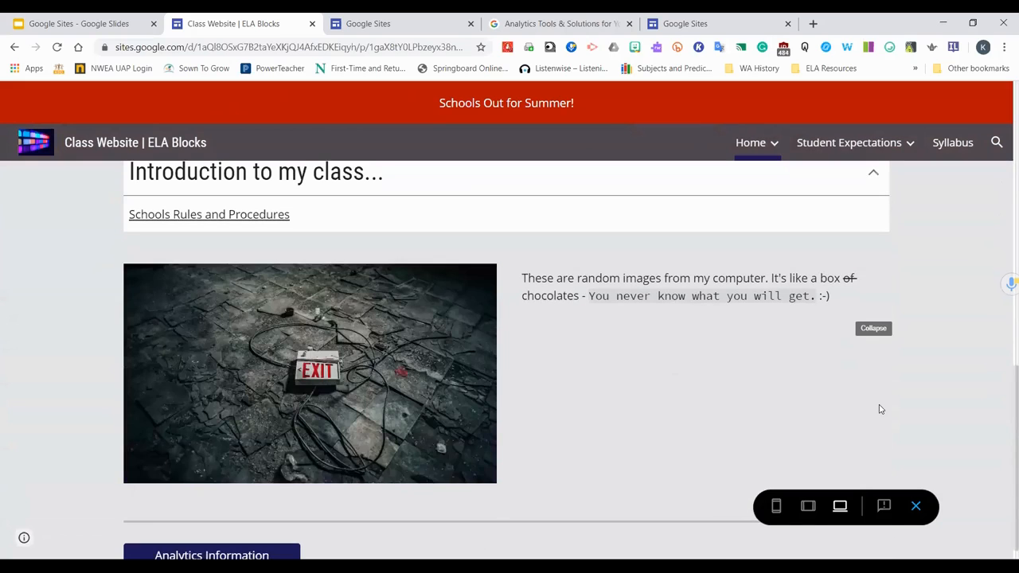
{"action": "scroll", "coordinate": [880, 410], "scroll_direction": "down", "scroll_amount": 1}
{"action": "mouse_move", "coordinate": [391, 390]}
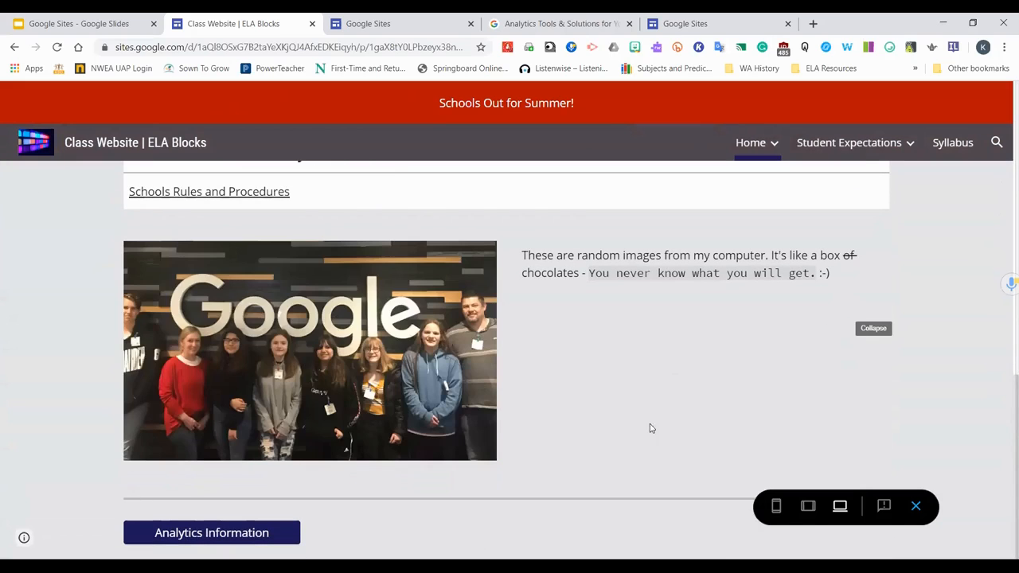
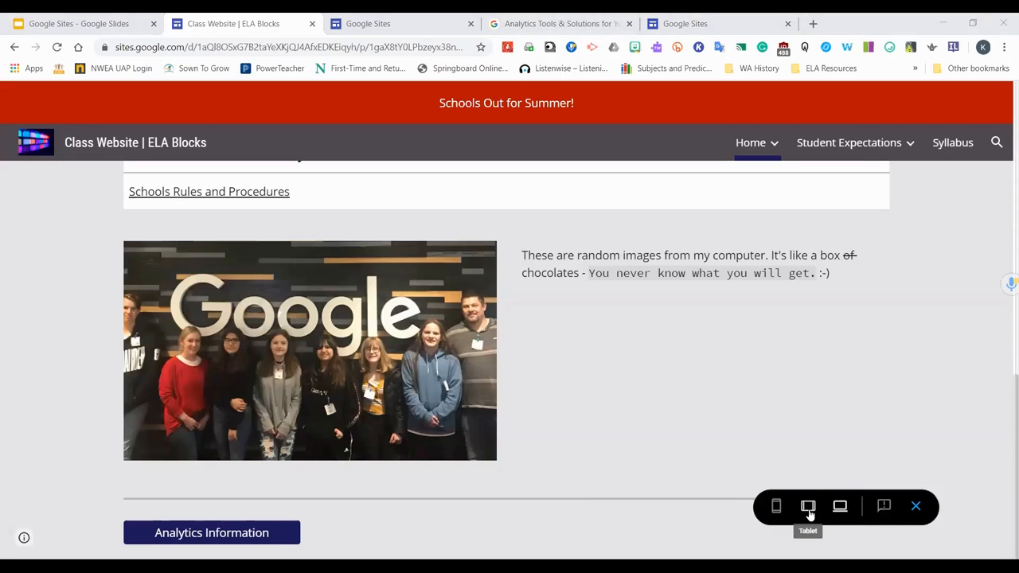
Preview the site in tablet, phone and large-screen views, then exit the preview
{"action": "left_click", "coordinate": [809, 515]}
{"action": "left_click", "coordinate": [776, 510]}
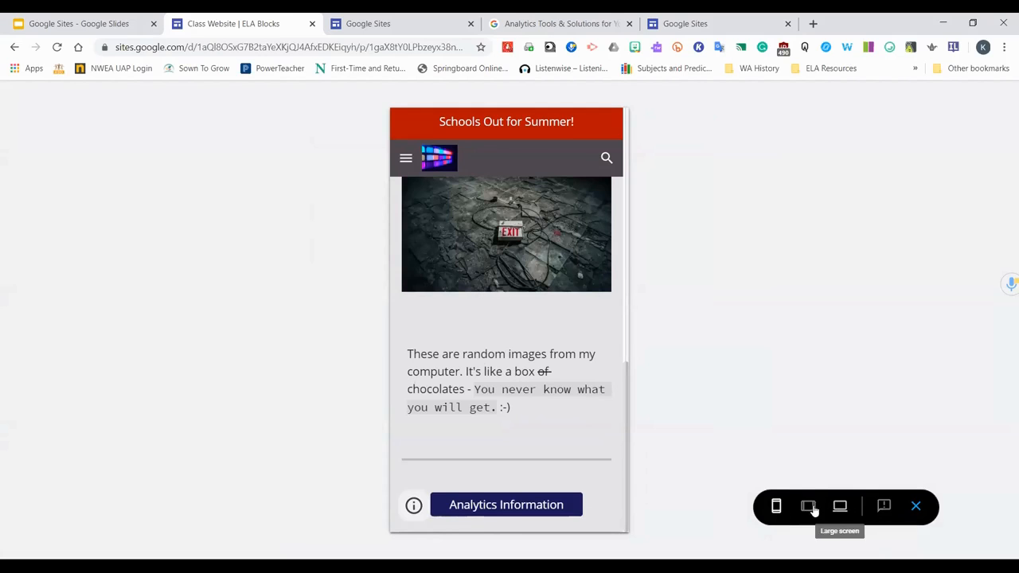
{"action": "left_click", "coordinate": [808, 507]}
{"action": "left_click", "coordinate": [916, 507]}
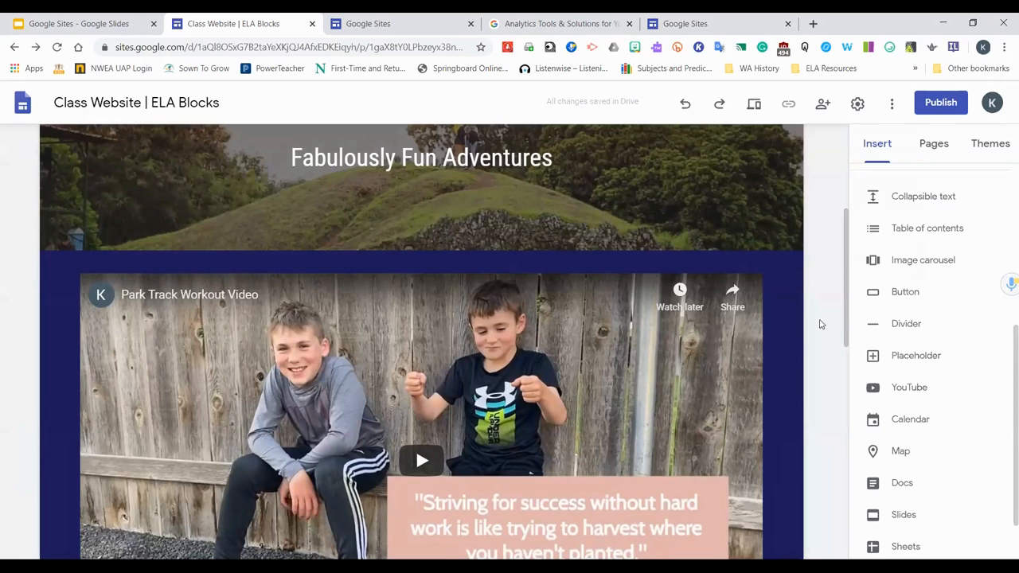
Insert a placeholder below the Analytics Information button
{"action": "scroll", "coordinate": [833, 300], "scroll_direction": "down", "scroll_amount": 6}
{"action": "scroll", "coordinate": [828, 343], "scroll_direction": "down", "scroll_amount": 2}
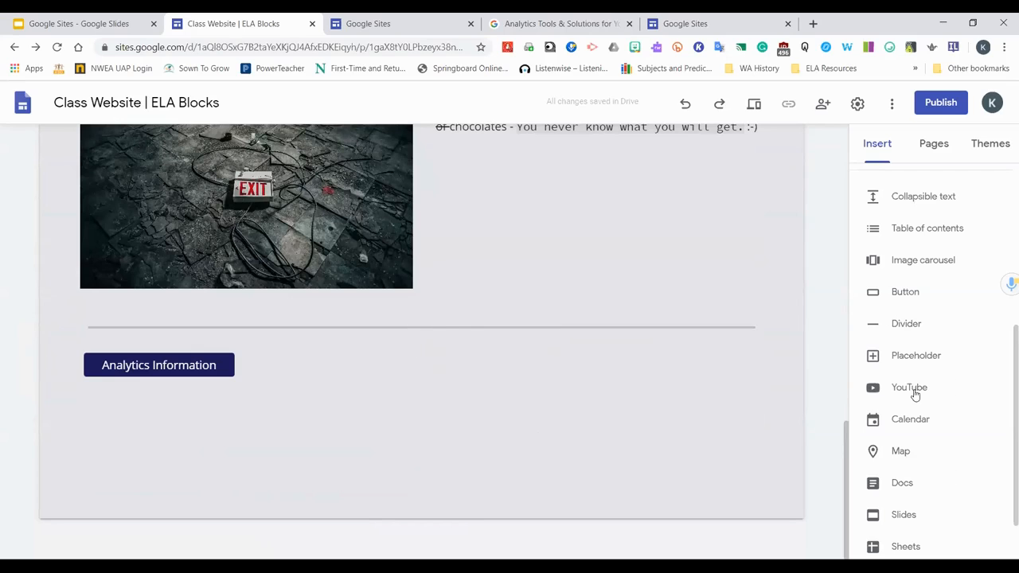
{"action": "left_click", "coordinate": [907, 357]}
{"action": "left_click", "coordinate": [194, 319]}
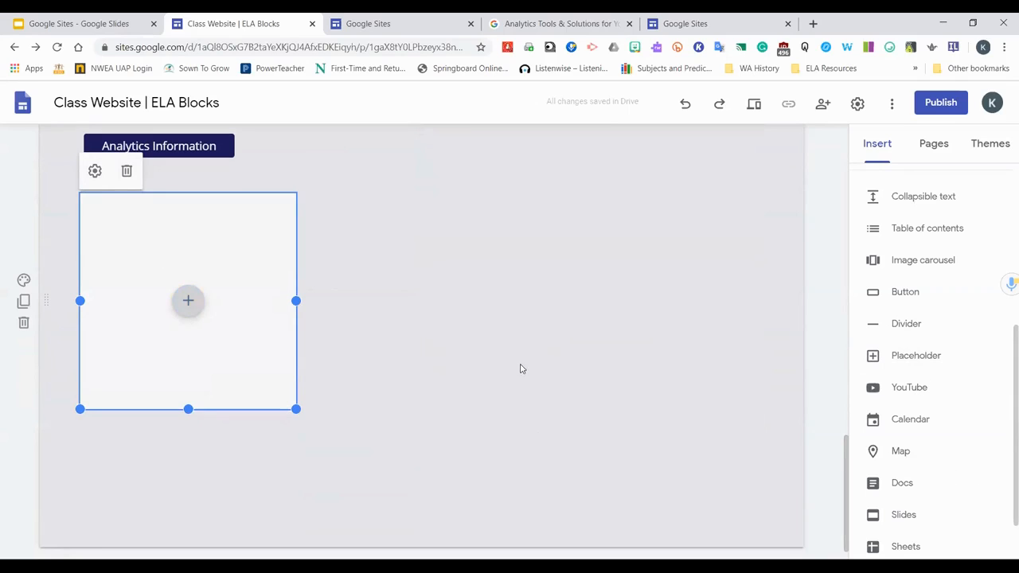
{"action": "left_click", "coordinate": [194, 316]}
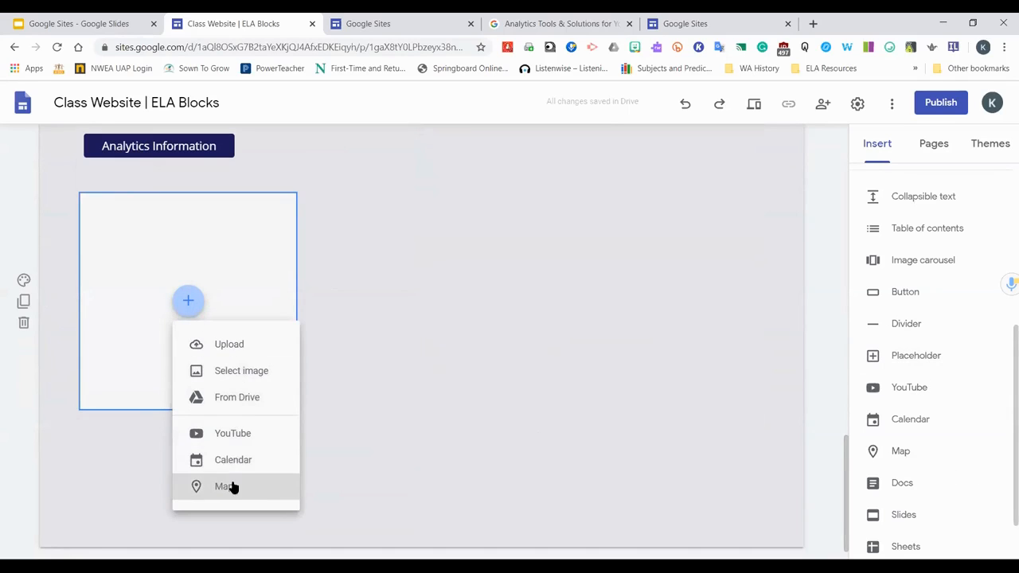
{"action": "left_click", "coordinate": [249, 400]}
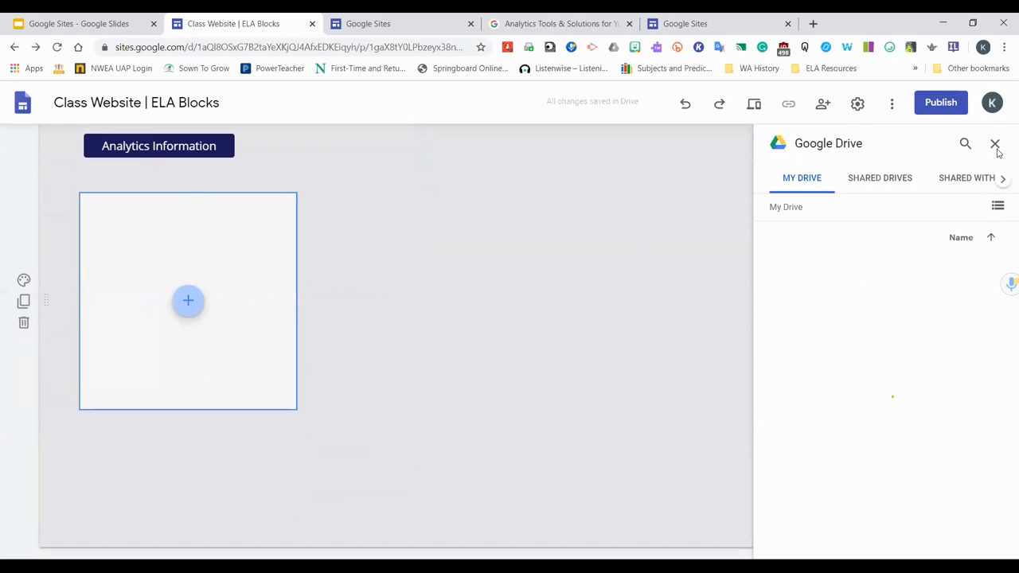
{"action": "left_click", "coordinate": [993, 144]}
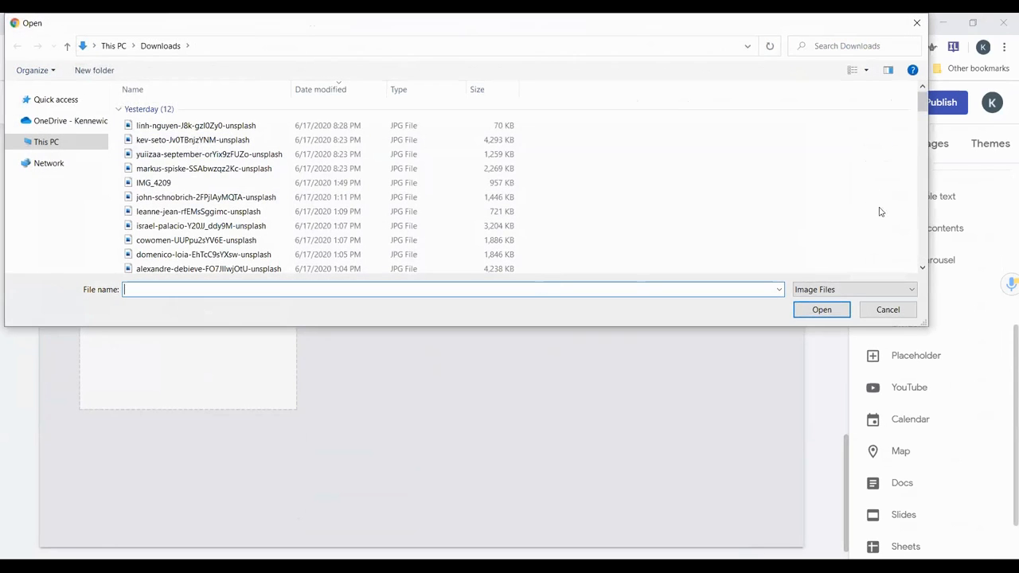
{"action": "left_click", "coordinate": [884, 309]}
Insert a second placeholder and fill it with the ELA class periods calendar
{"action": "left_click", "coordinate": [901, 357]}
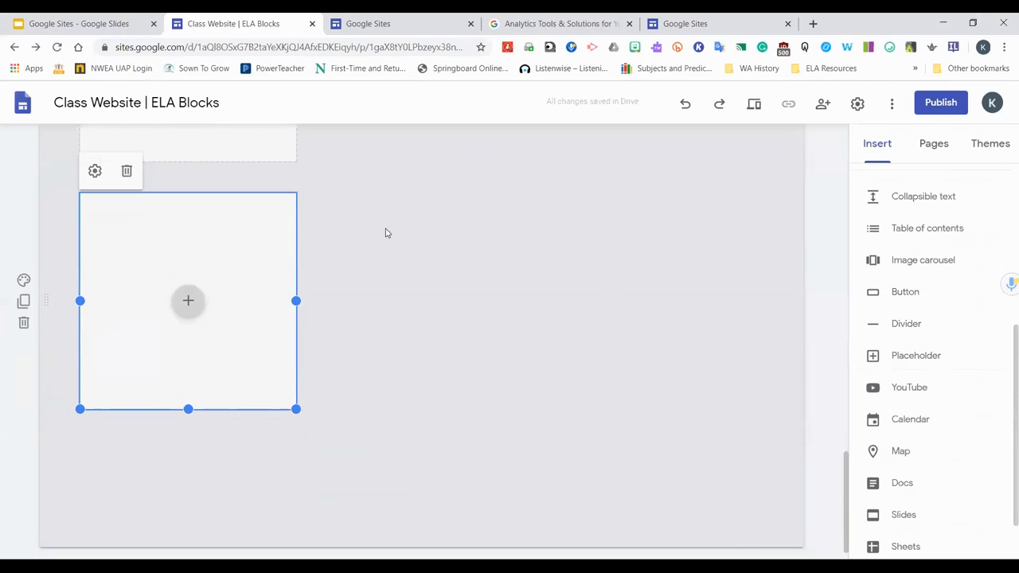
{"action": "left_click", "coordinate": [192, 305]}
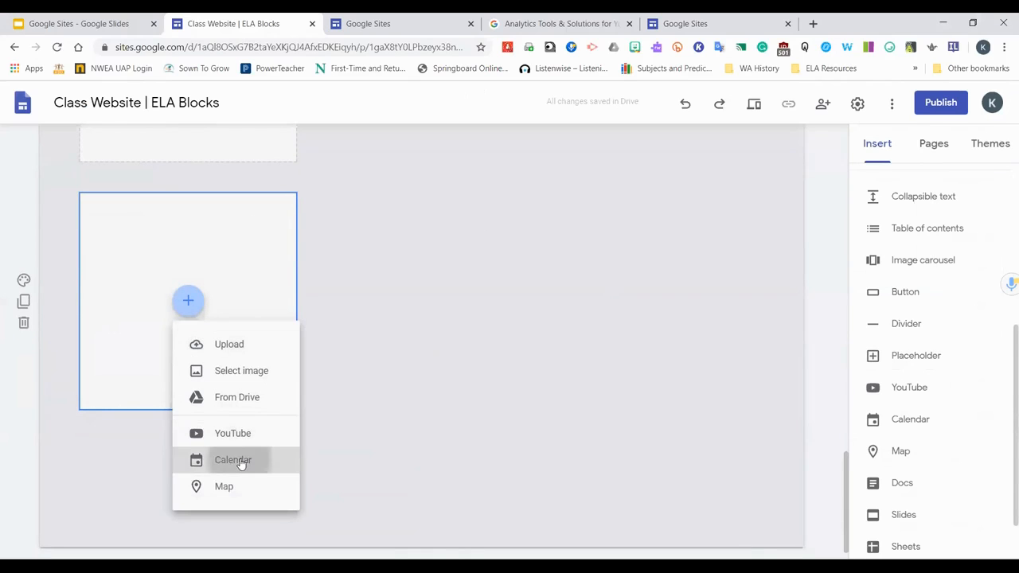
{"action": "left_click", "coordinate": [246, 460]}
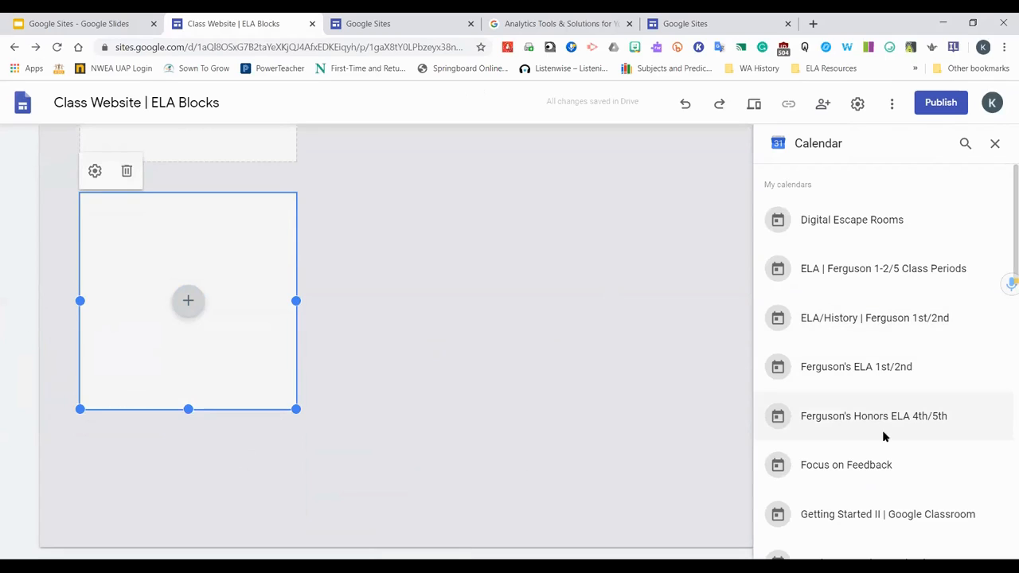
{"action": "scroll", "coordinate": [883, 434], "scroll_direction": "down", "scroll_amount": 3}
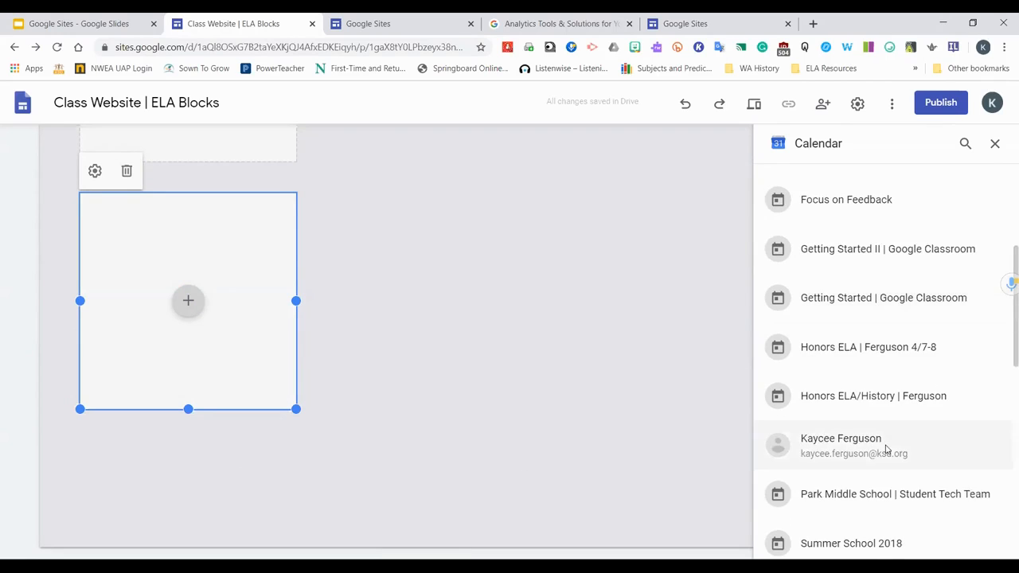
{"action": "scroll", "coordinate": [888, 445], "scroll_direction": "up", "scroll_amount": 3}
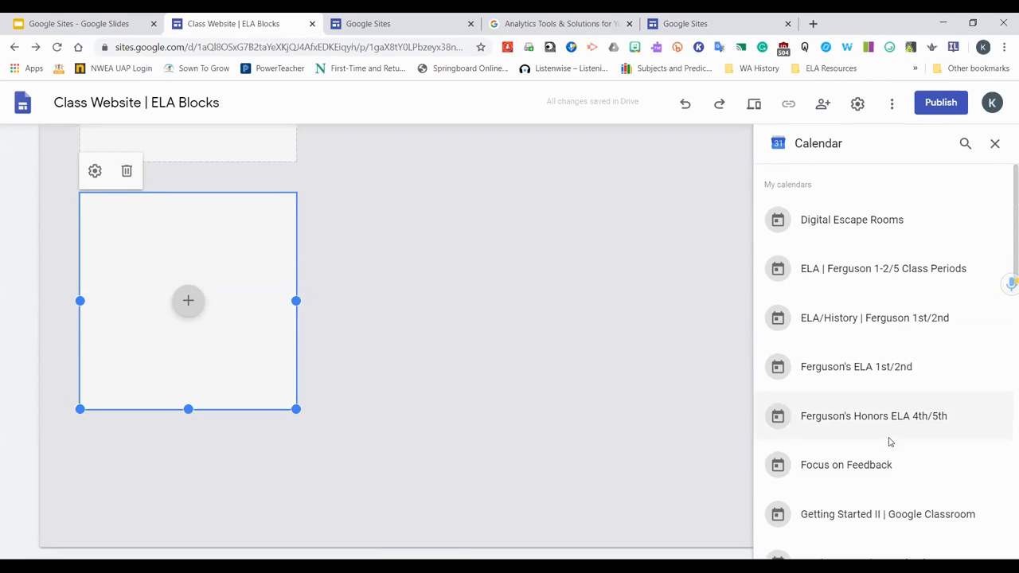
{"action": "left_click", "coordinate": [860, 281]}
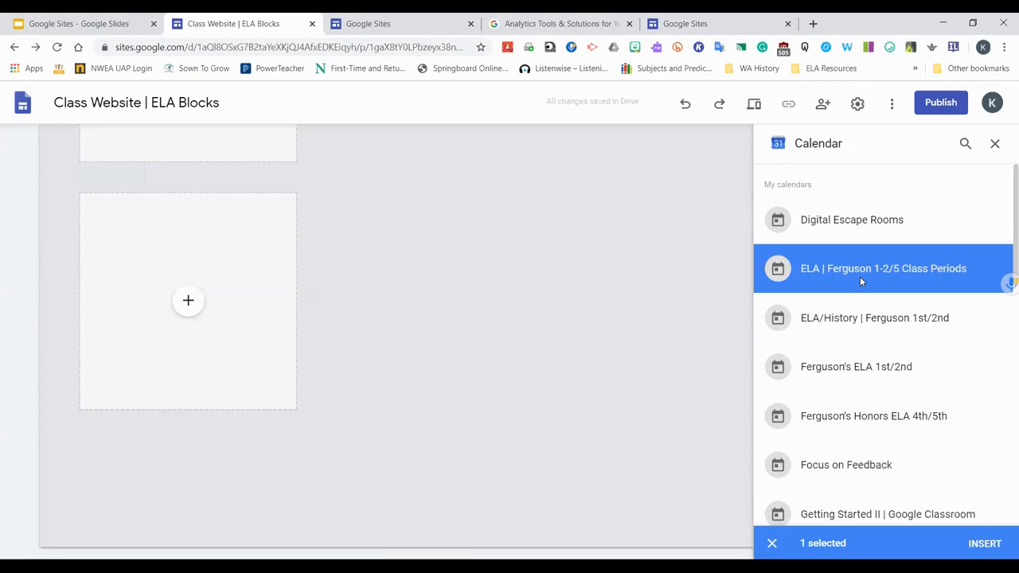
{"action": "left_click", "coordinate": [992, 548]}
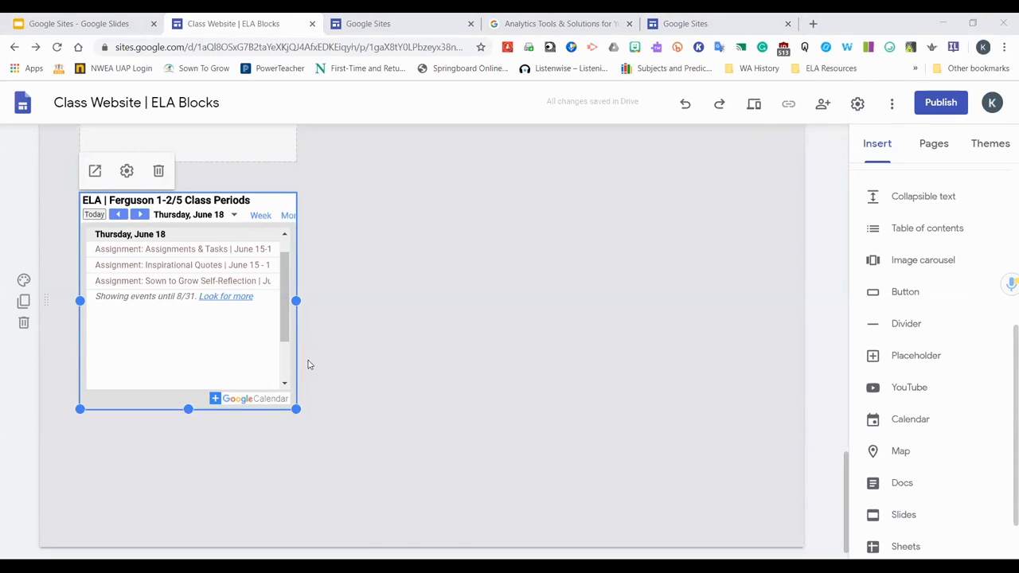
Open the calendar's settings and turn off Show Title, testing the navigation and timezone toggles
{"action": "left_click", "coordinate": [126, 170]}
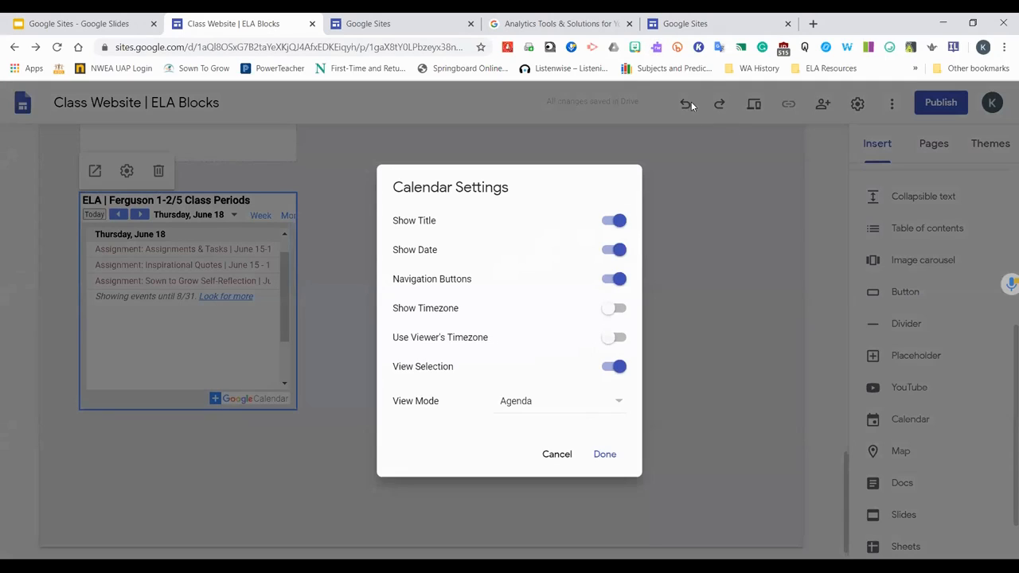
{"action": "left_click", "coordinate": [610, 222]}
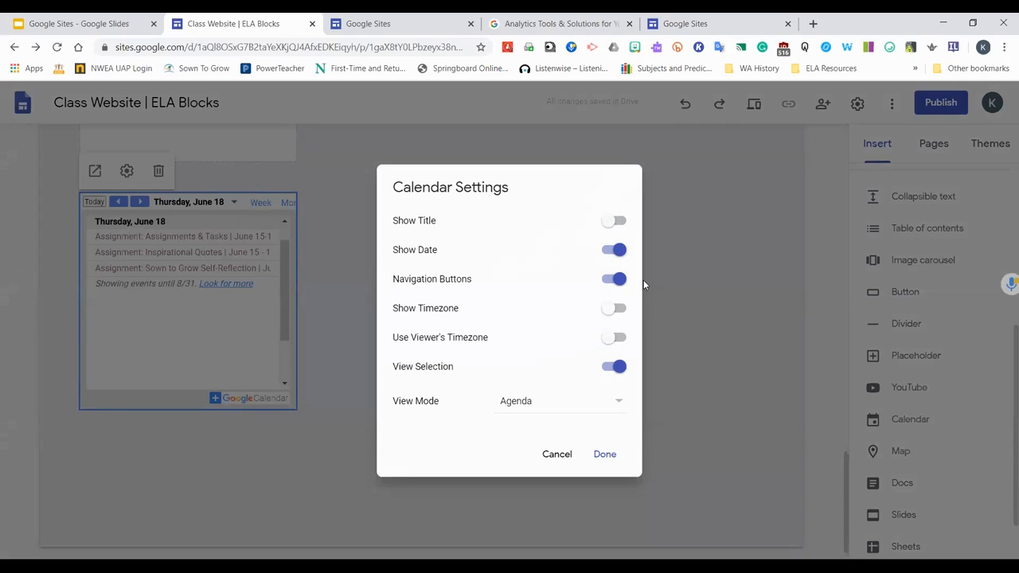
{"action": "left_click", "coordinate": [608, 285]}
{"action": "left_click", "coordinate": [621, 287]}
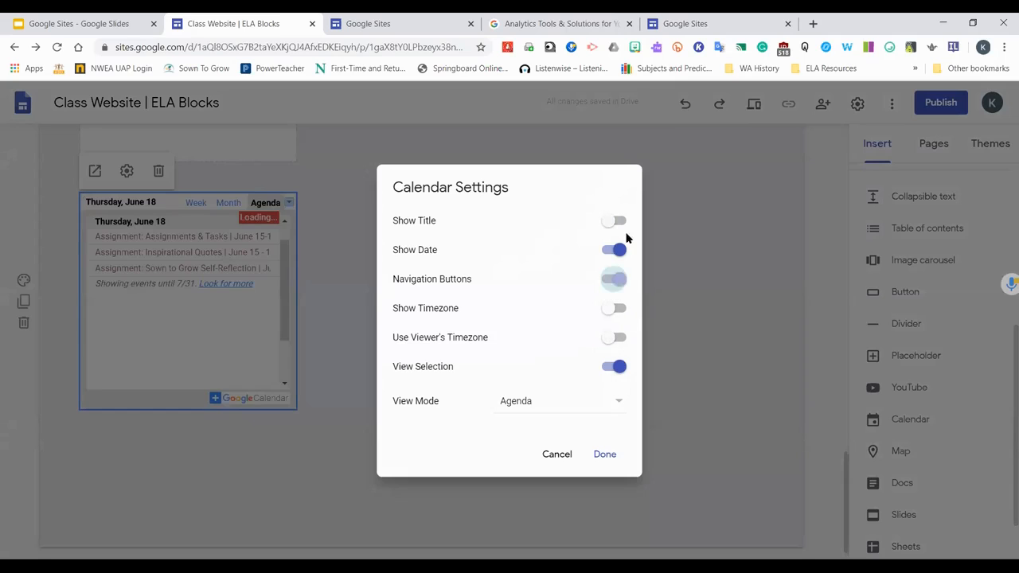
{"action": "left_click", "coordinate": [613, 279]}
{"action": "left_click", "coordinate": [618, 279]}
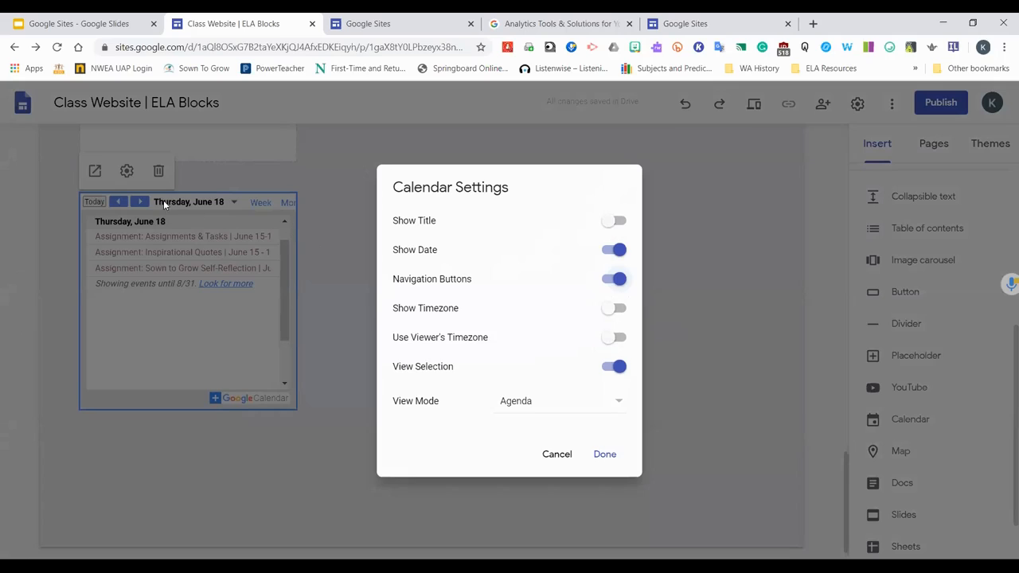
{"action": "left_click", "coordinate": [620, 311]}
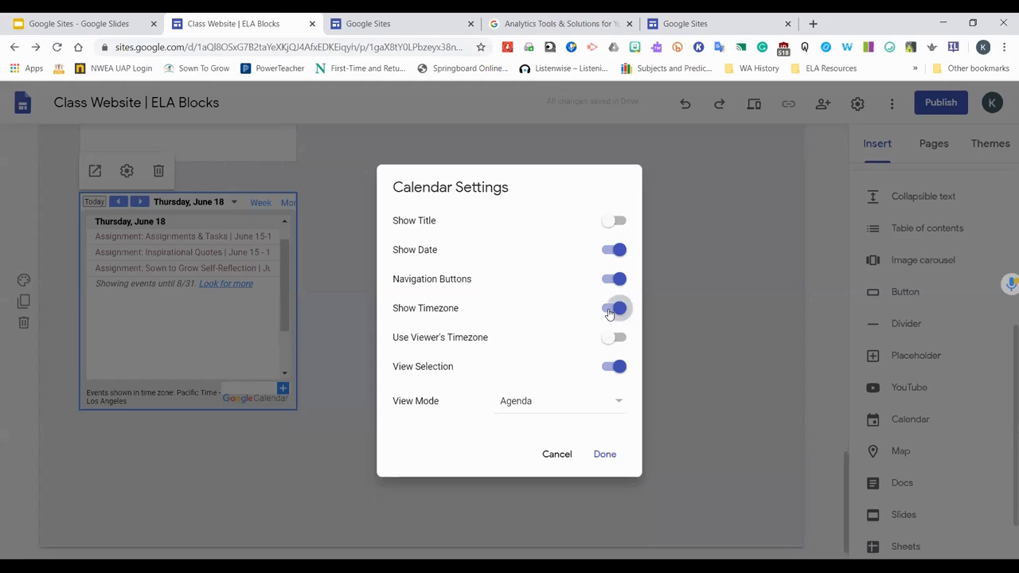
{"action": "left_click", "coordinate": [610, 311]}
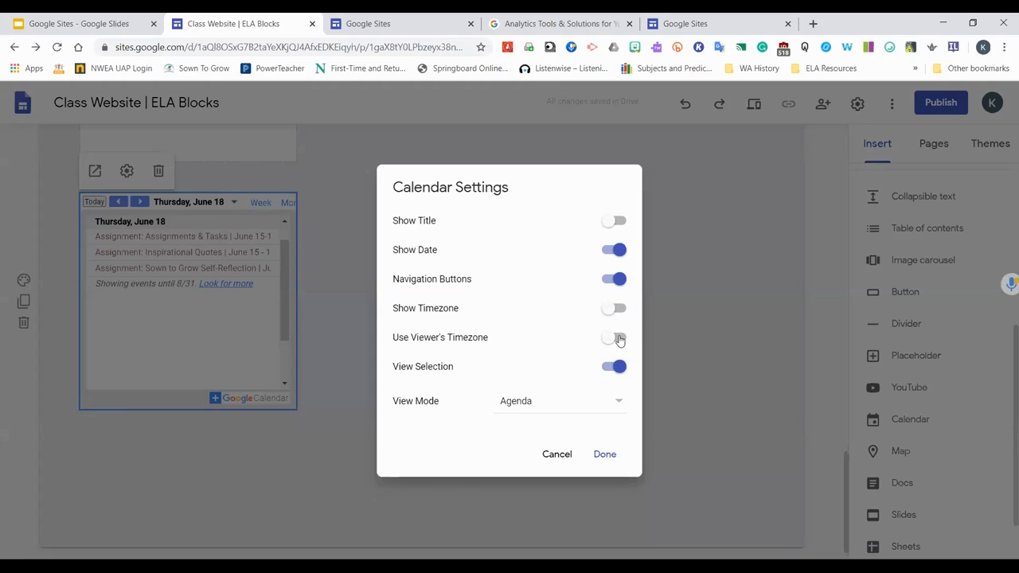
{"action": "left_click", "coordinate": [618, 340]}
{"action": "left_click", "coordinate": [612, 339]}
Set the calendar's View Mode to Month with View Selection on, and save the settings
{"action": "left_click", "coordinate": [618, 405]}
{"action": "left_click", "coordinate": [571, 381]}
{"action": "left_click", "coordinate": [613, 368]}
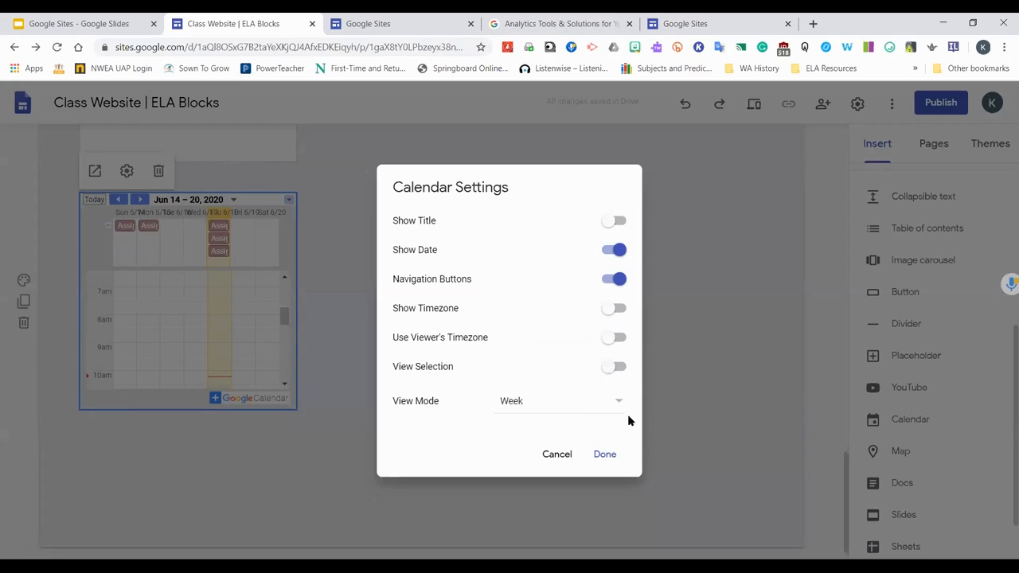
{"action": "left_click", "coordinate": [619, 402]}
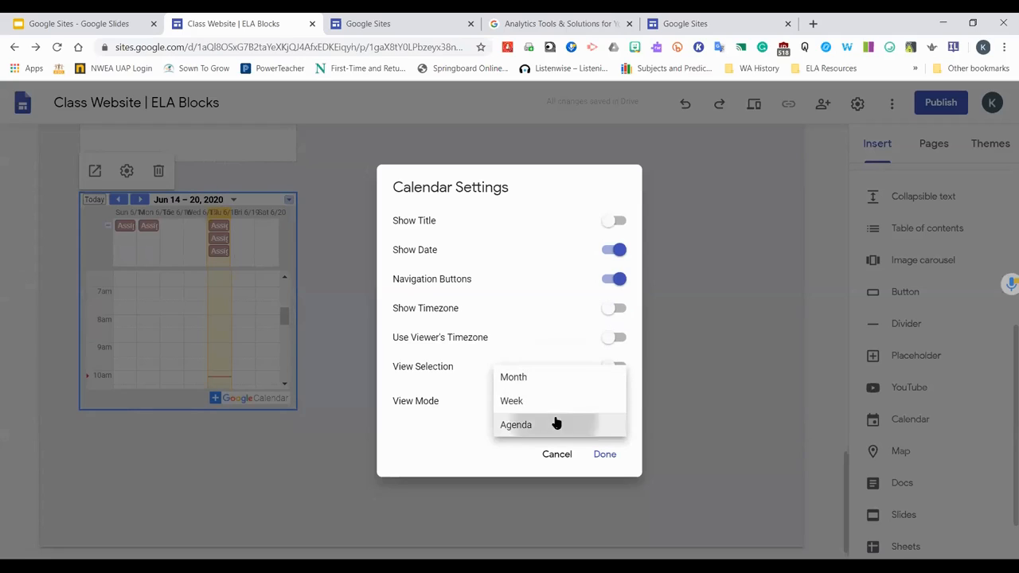
{"action": "left_click", "coordinate": [556, 424]}
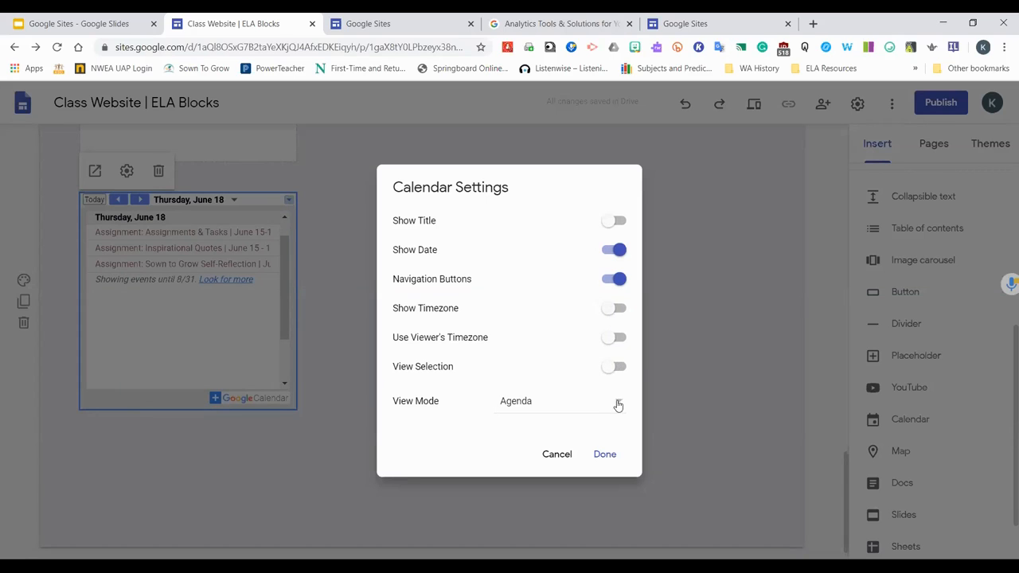
{"action": "left_click", "coordinate": [613, 405]}
{"action": "left_click", "coordinate": [605, 378]}
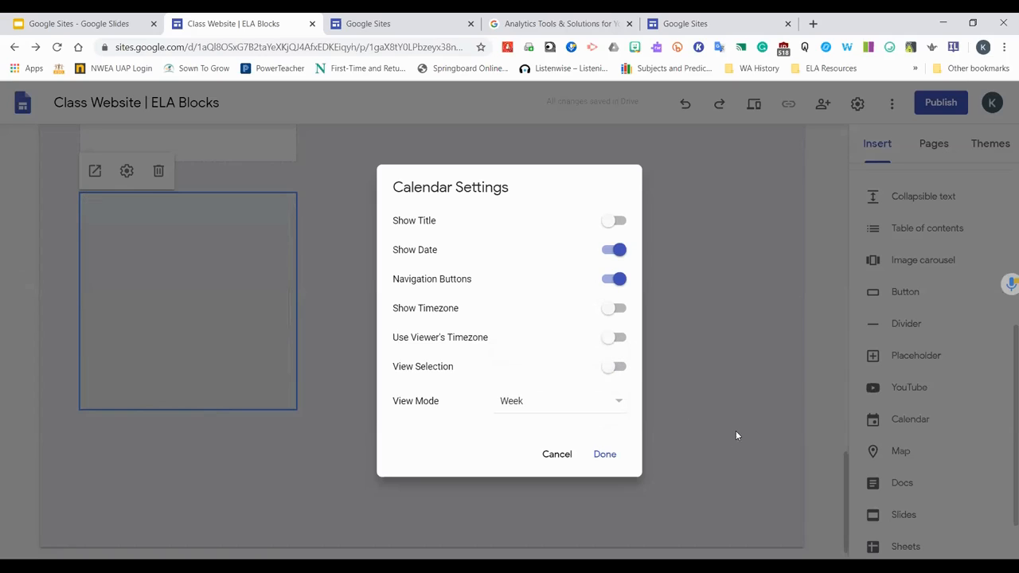
{"action": "left_click", "coordinate": [616, 402]}
{"action": "left_click", "coordinate": [583, 383]}
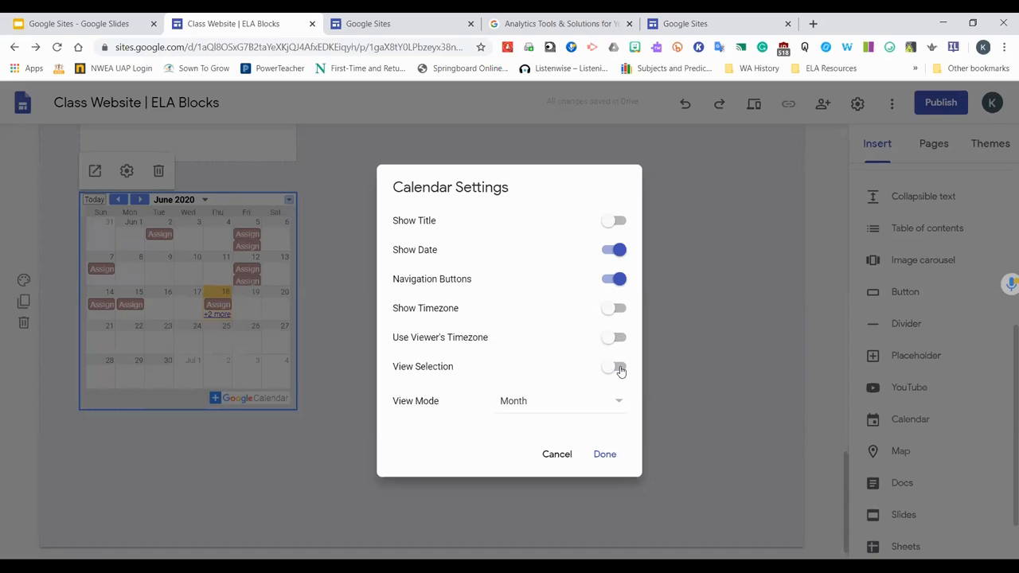
{"action": "left_click", "coordinate": [621, 368]}
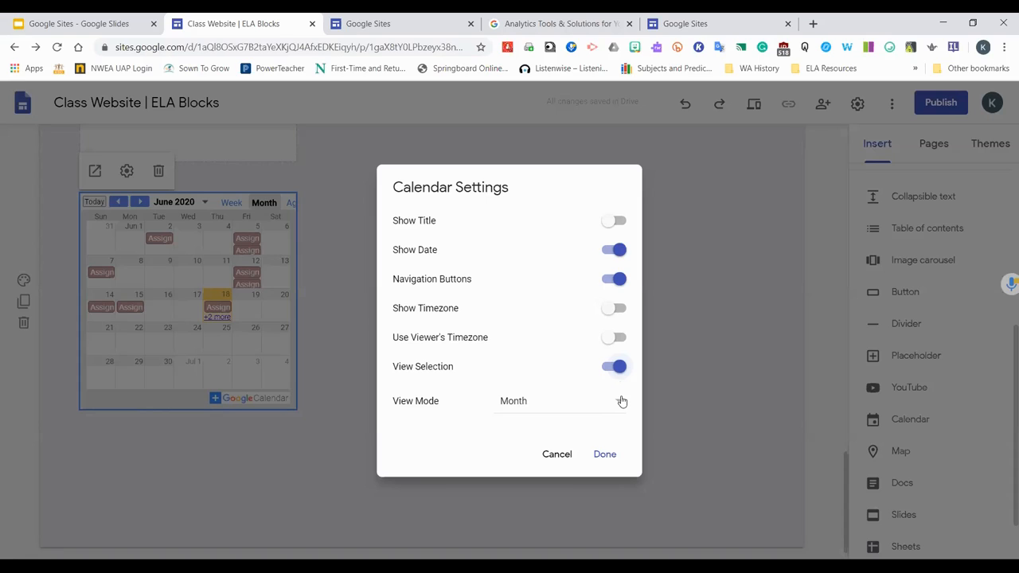
{"action": "left_click", "coordinate": [603, 454]}
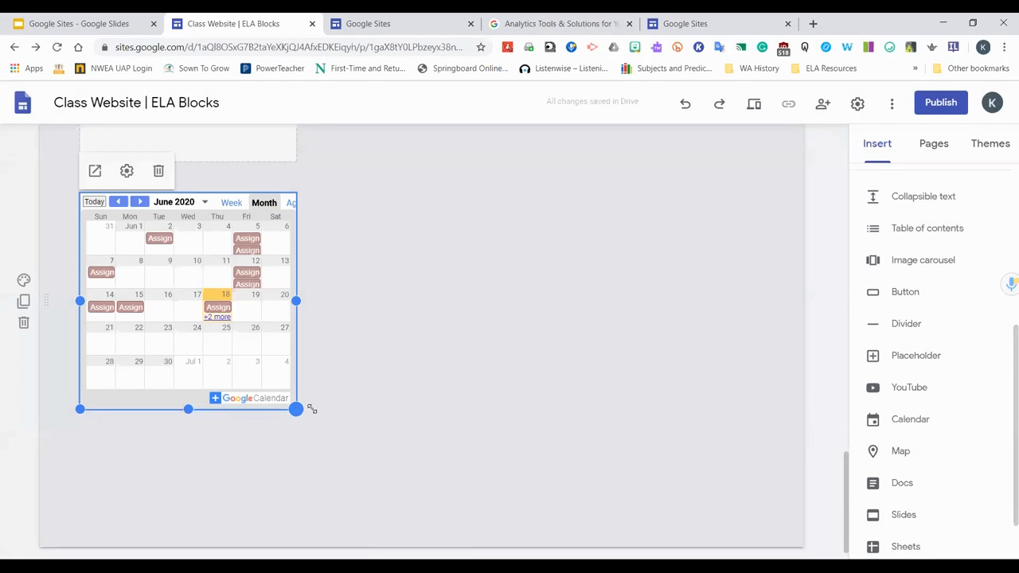
Resize the calendar wider and move it to the centre of the section
{"action": "left_click_drag", "start_coordinate": [312, 408], "coordinate": [776, 469]}
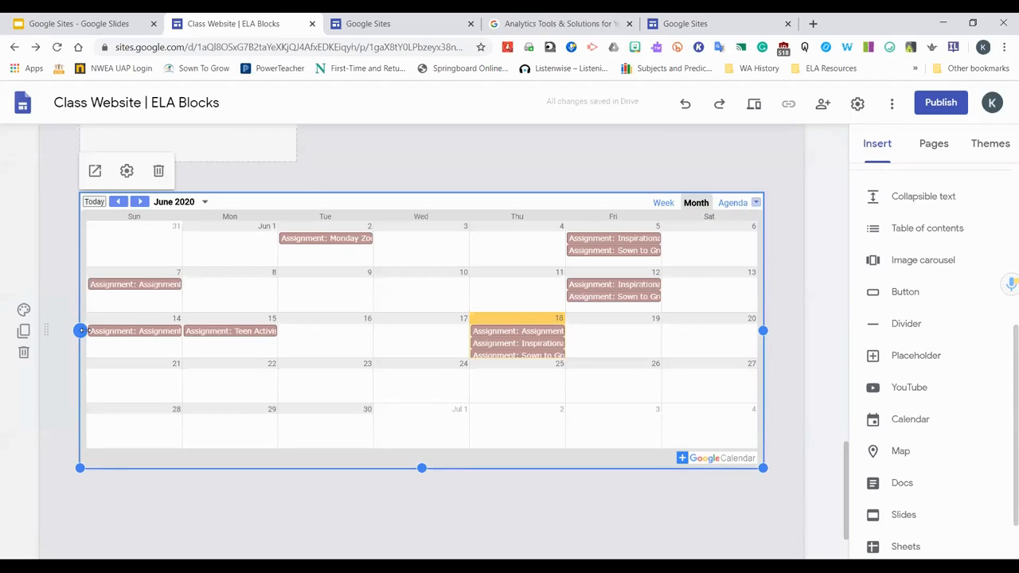
{"action": "left_click_drag", "start_coordinate": [80, 331], "coordinate": [488, 331]}
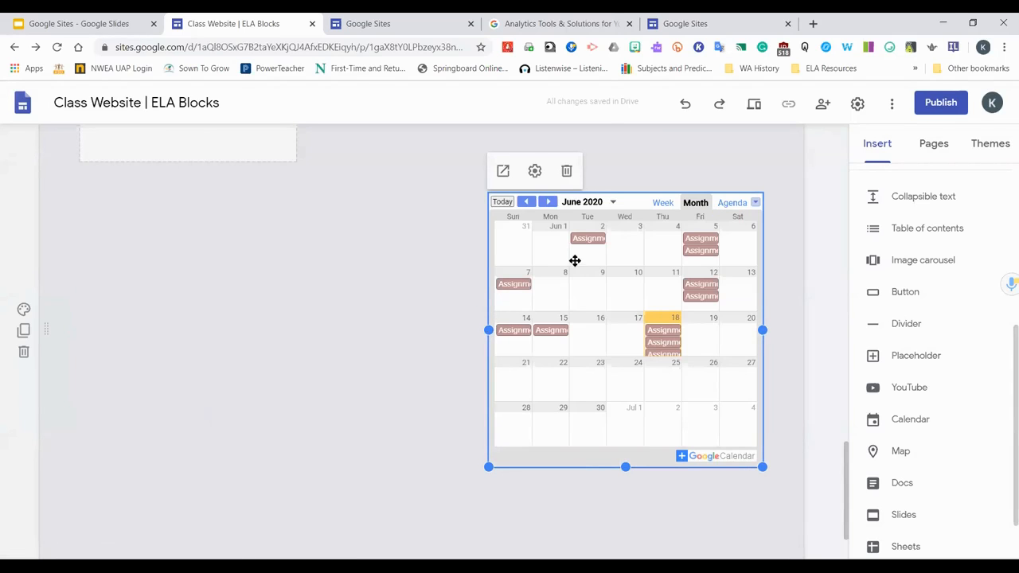
{"action": "left_click_drag", "start_coordinate": [497, 247], "coordinate": [490, 277]}
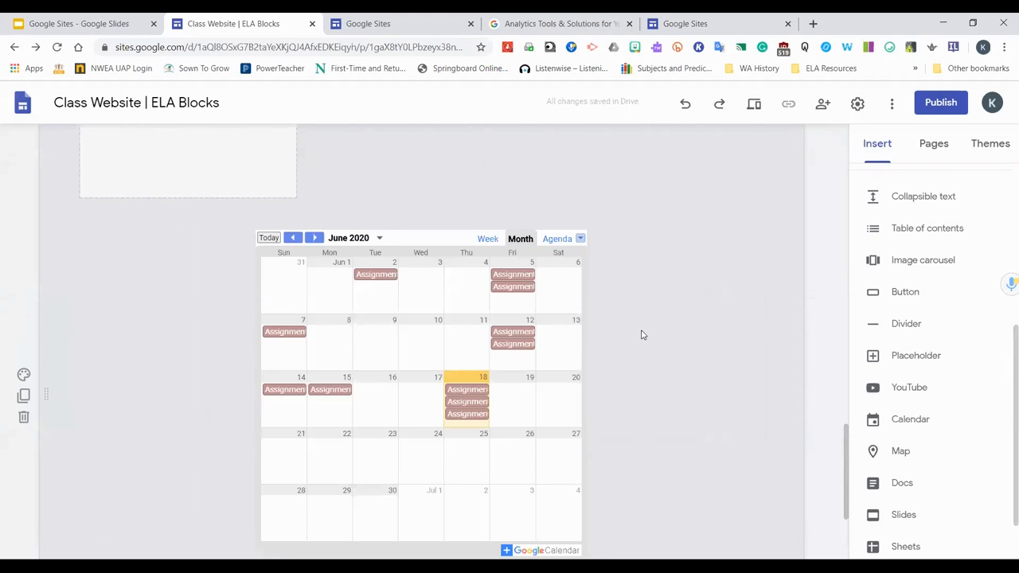
Insert a map below the calendar and search for the location 99336
{"action": "scroll", "coordinate": [653, 335], "scroll_direction": "down", "scroll_amount": 2}
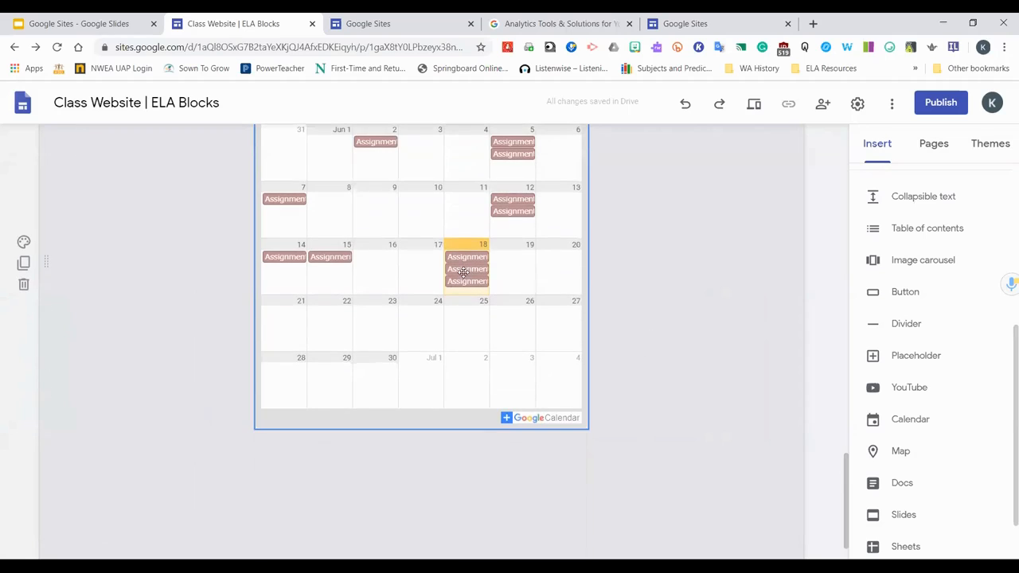
{"action": "scroll", "coordinate": [478, 291], "scroll_direction": "up", "scroll_amount": 1}
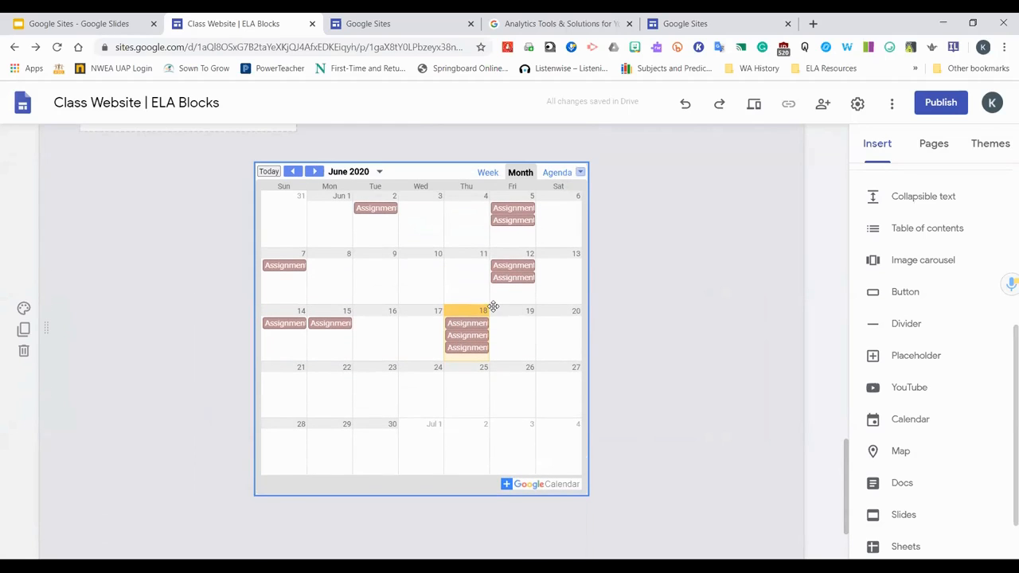
{"action": "scroll", "coordinate": [509, 398], "scroll_direction": "down", "scroll_amount": 2}
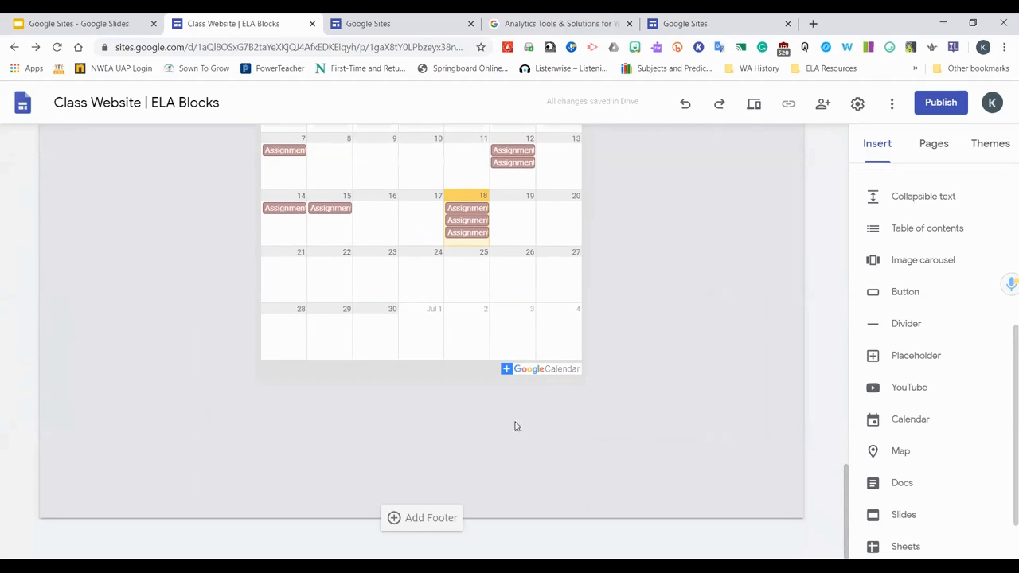
{"action": "left_click", "coordinate": [908, 452]}
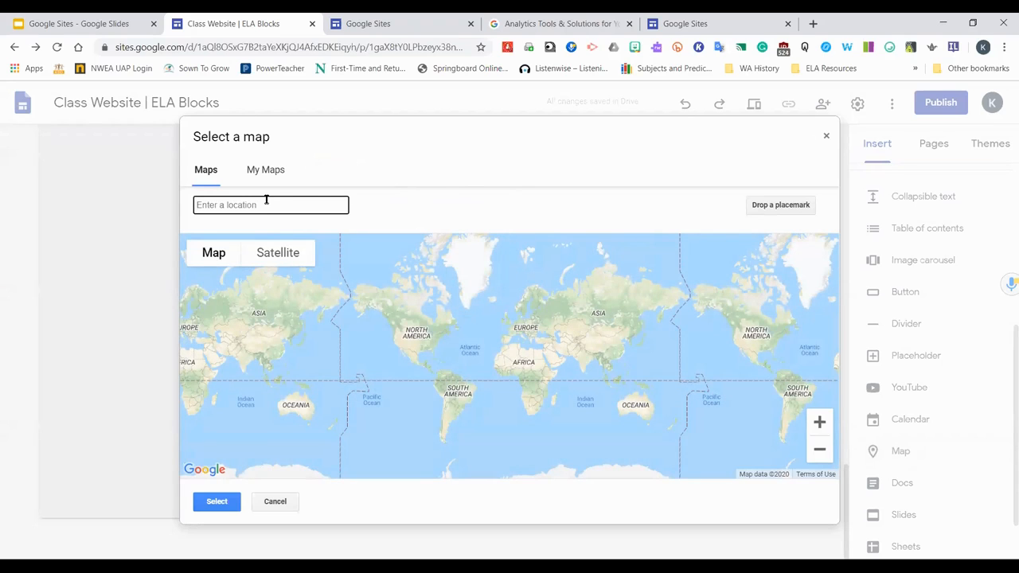
{"action": "type", "text": "99337"}
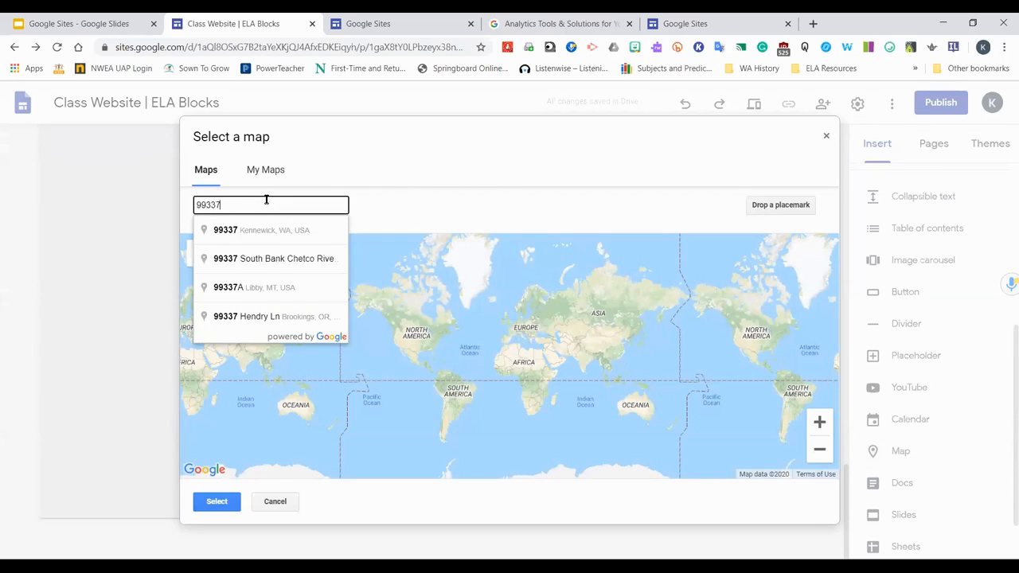
{"action": "key", "text": "BackSpace"}
{"action": "type", "text": "6"}
{"action": "key", "text": "Return"}
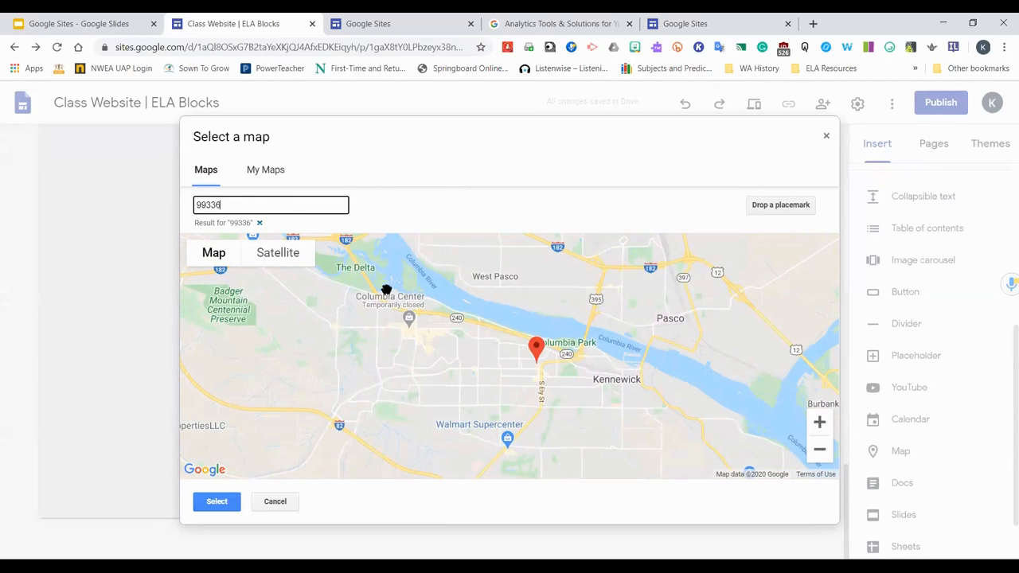
{"action": "left_click_drag", "start_coordinate": [246, 203], "coordinate": [146, 194]}
{"action": "type", "text": "1300 COlon"}
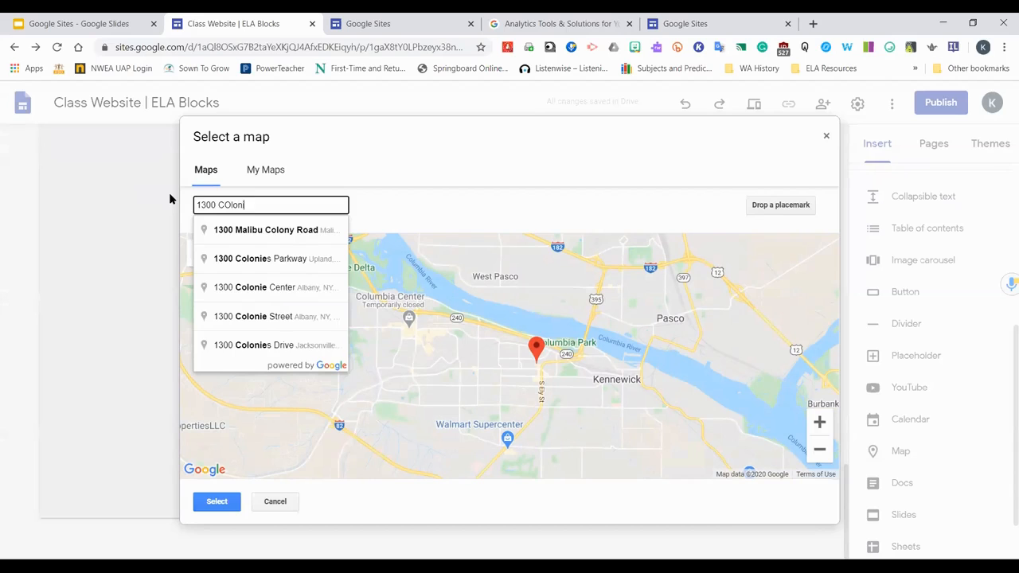
{"action": "key", "text": "BackSpace"}
{"action": "key", "text": "BackSpace"}
{"action": "key", "text": "BackSpace"}
{"action": "key", "text": "BackSpace"}
{"action": "key", "text": "BackSpace"}
{"action": "key", "text": "BackSpace"}
{"action": "key", "text": "BackSpace"}
{"action": "key", "text": "BackSpace"}
{"action": "key", "text": "BackSpace"}
{"action": "key", "text": "BackSpace"}
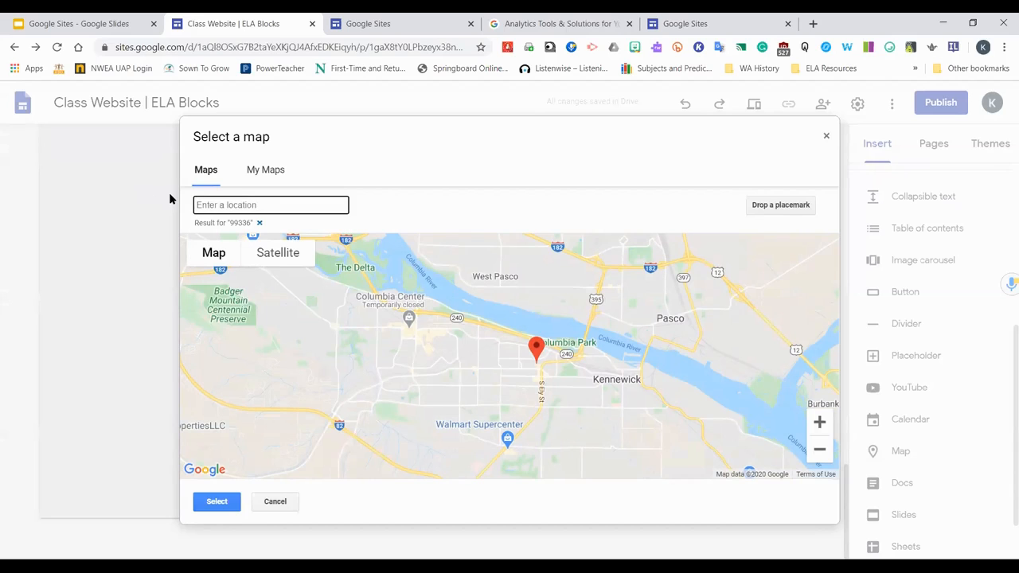
Place the 99336 Kennewick map on the page
{"action": "left_click", "coordinate": [567, 363]}
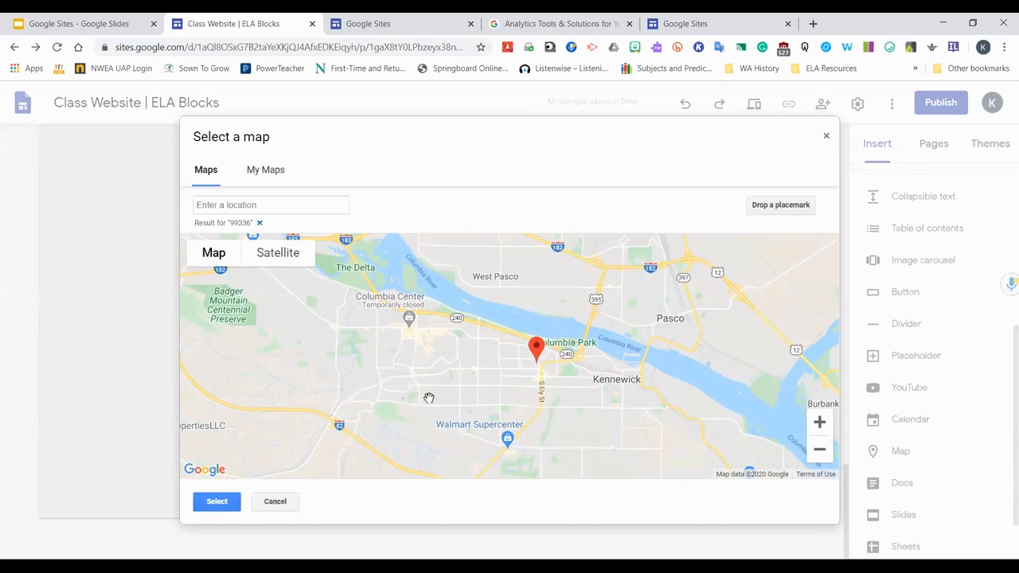
{"action": "scroll", "coordinate": [487, 401], "scroll_direction": "down", "scroll_amount": 2}
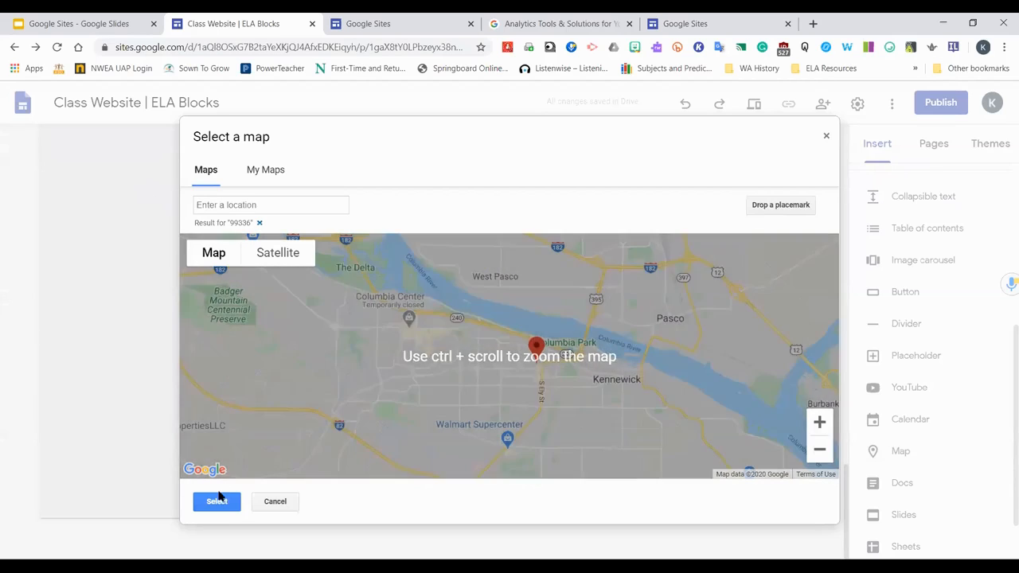
{"action": "left_click", "coordinate": [216, 502]}
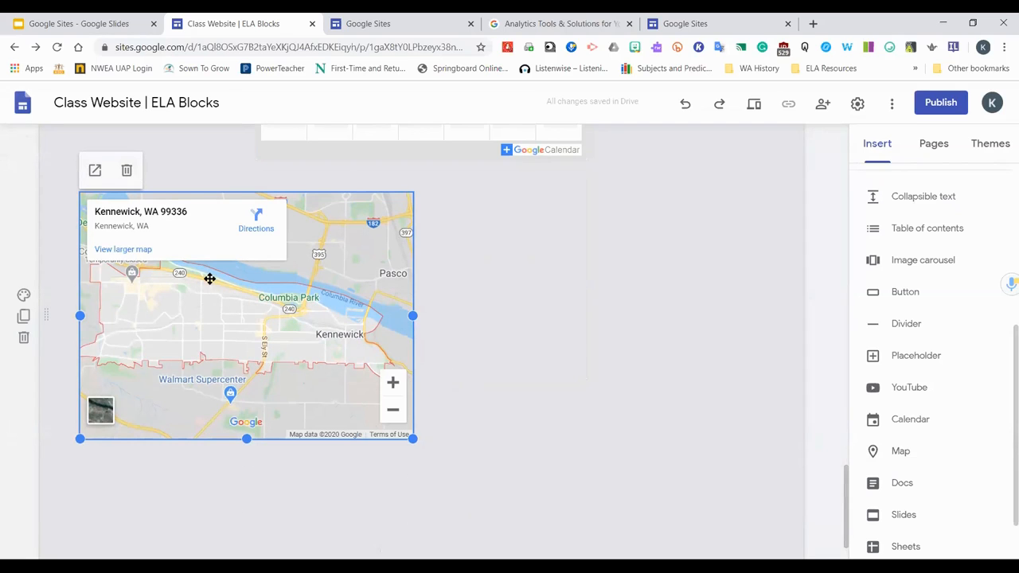
Insert another map and search for the location 99337
{"action": "left_click", "coordinate": [898, 453]}
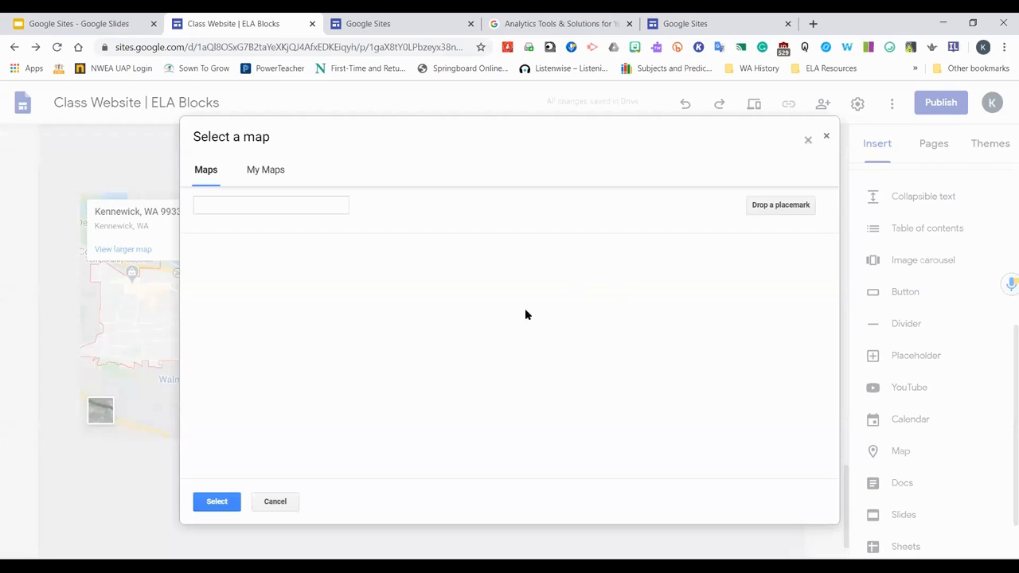
{"action": "left_click", "coordinate": [268, 209]}
{"action": "type", "text": "99337"}
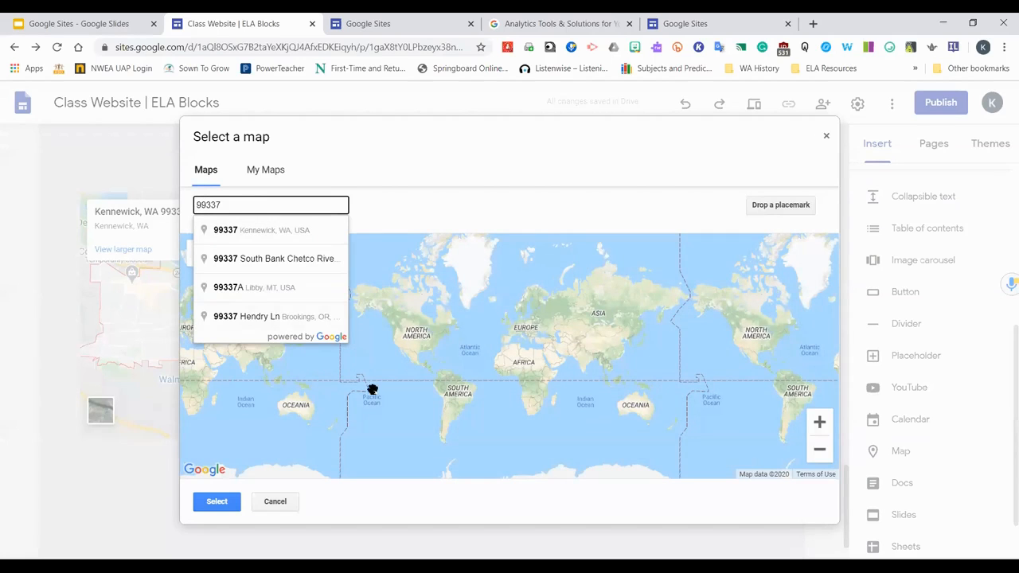
{"action": "scroll", "coordinate": [372, 390], "scroll_direction": "down", "scroll_amount": 2}
{"action": "left_click", "coordinate": [204, 172]}
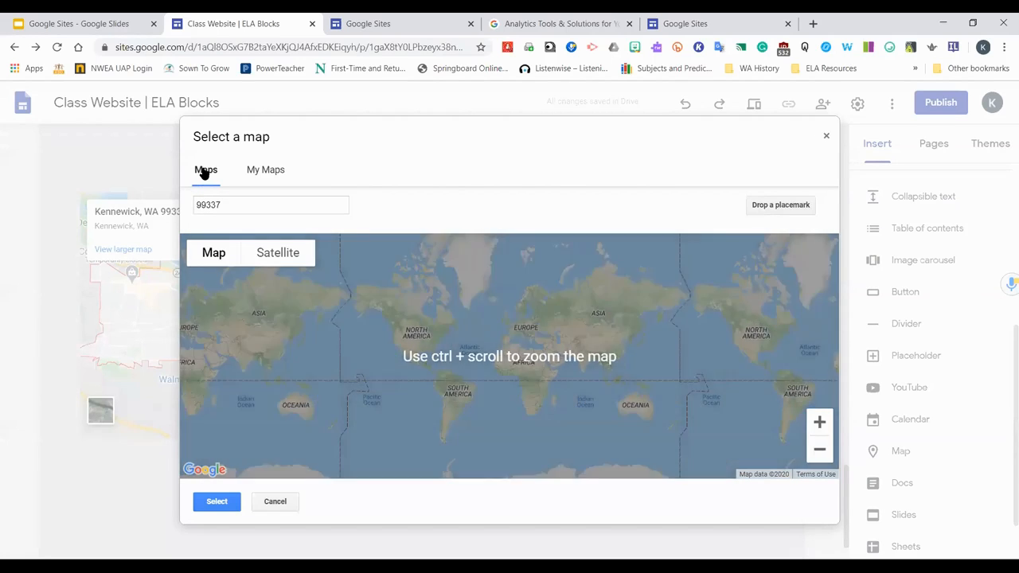
Turn on the Terrain view and zoom the map in on Washington state
{"action": "mouse_move", "coordinate": [212, 285]}
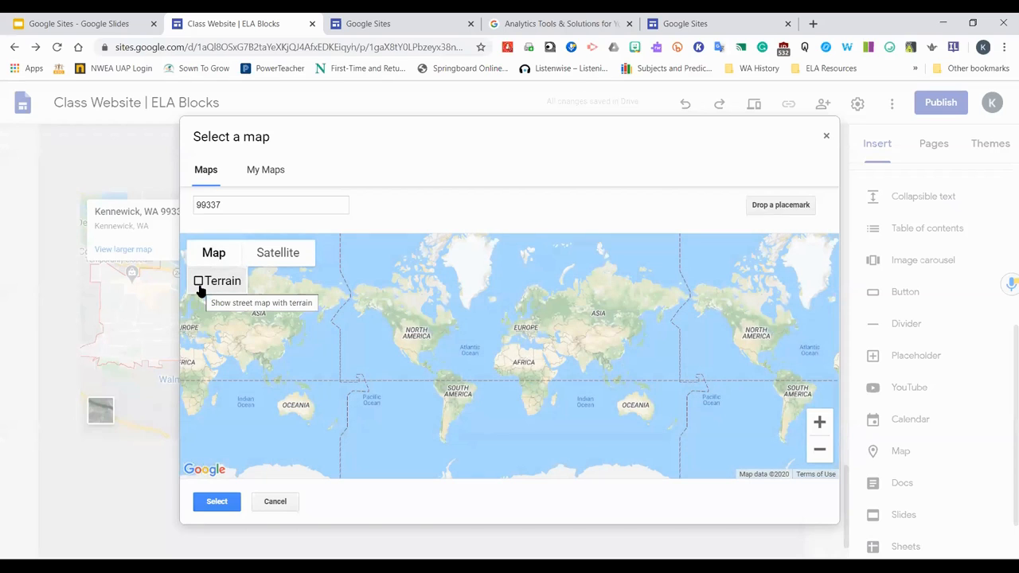
{"action": "left_click", "coordinate": [198, 281]}
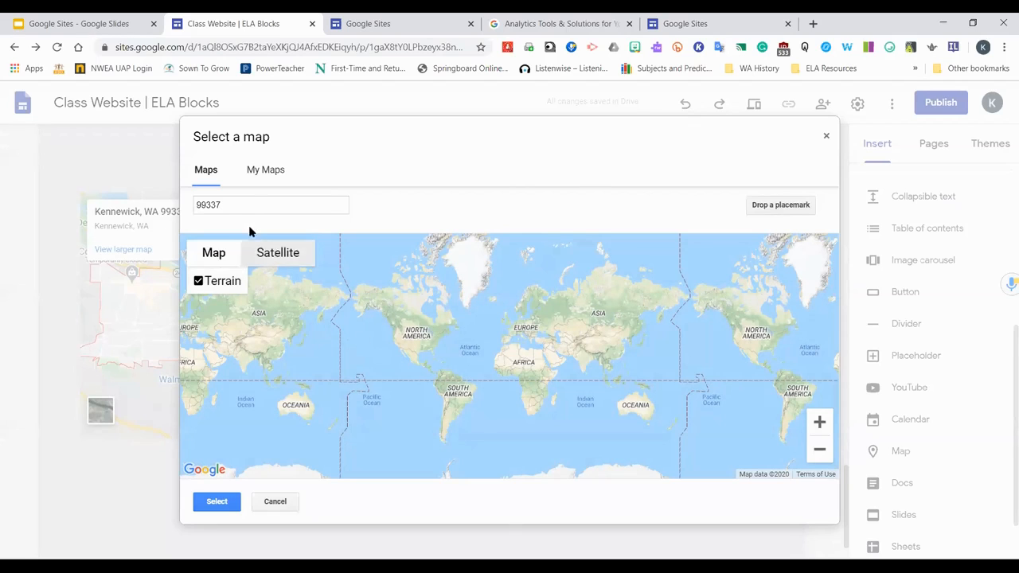
{"action": "scroll", "coordinate": [542, 411], "scroll_direction": "down", "scroll_amount": 2}
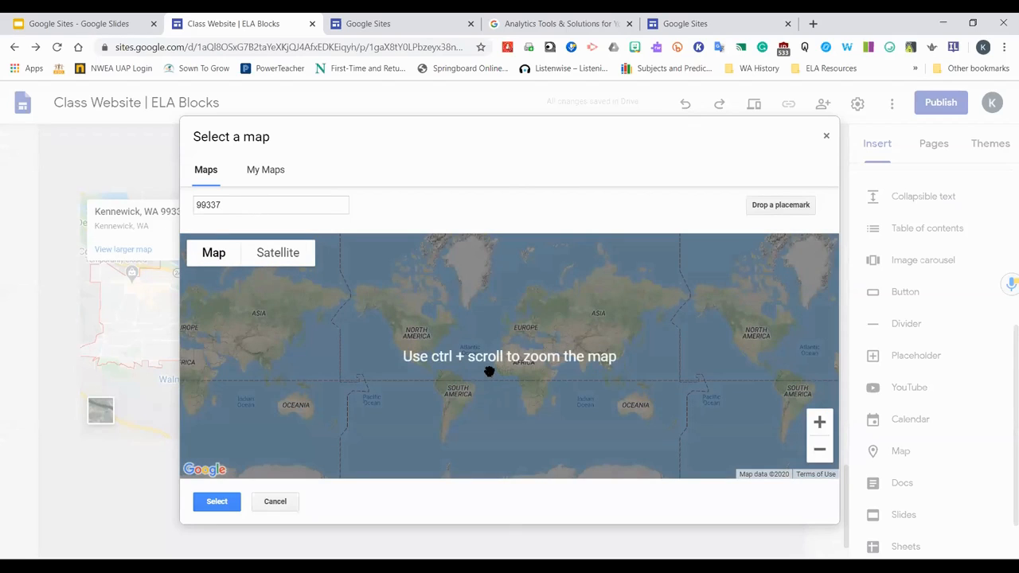
{"action": "scroll", "coordinate": [489, 370], "scroll_direction": "up", "scroll_amount": 2}
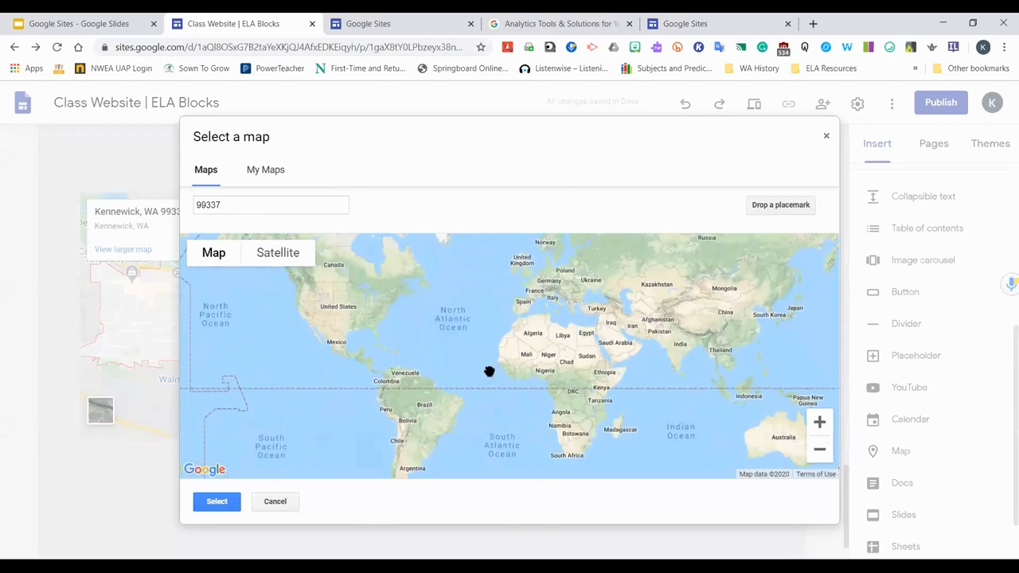
{"action": "left_click_drag", "start_coordinate": [422, 372], "coordinate": [509, 384]}
{"action": "scroll", "coordinate": [509, 384], "scroll_direction": "up", "scroll_amount": 2}
{"action": "left_click_drag", "start_coordinate": [412, 352], "coordinate": [767, 528]}
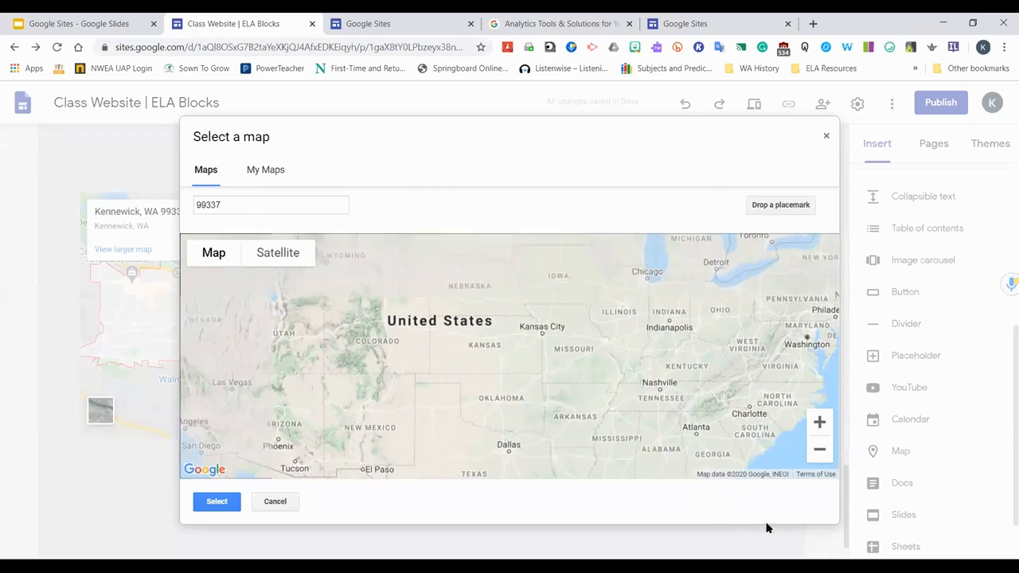
{"action": "scroll", "coordinate": [529, 415], "scroll_direction": "down", "scroll_amount": 1}
{"action": "scroll", "coordinate": [549, 398], "scroll_direction": "down", "scroll_amount": 1}
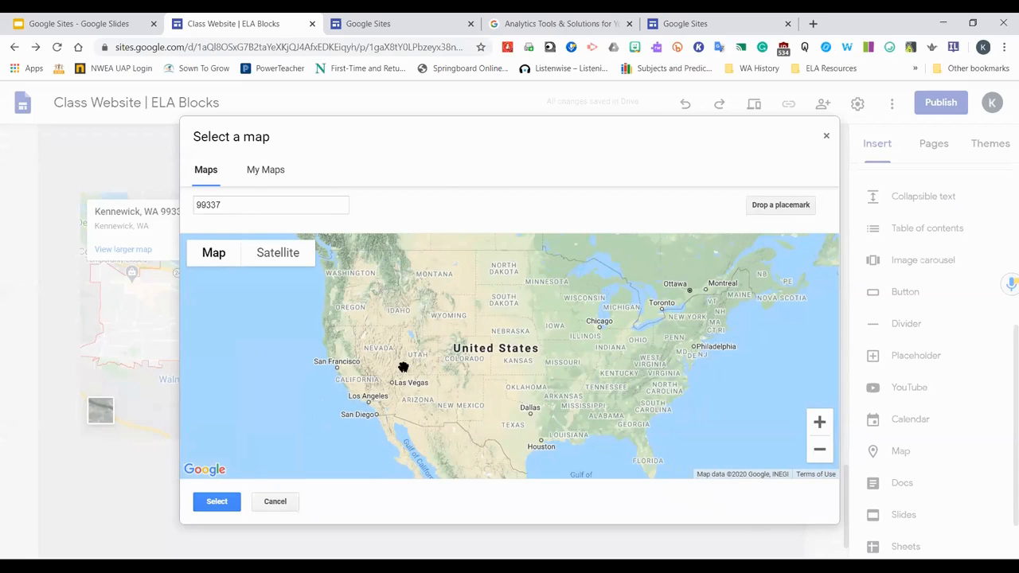
{"action": "scroll", "coordinate": [397, 337], "scroll_direction": "up", "scroll_amount": 1}
{"action": "left_click_drag", "start_coordinate": [400, 298], "coordinate": [430, 409]}
{"action": "scroll", "coordinate": [396, 346], "scroll_direction": "up", "scroll_amount": 1}
{"action": "scroll", "coordinate": [391, 336], "scroll_direction": "up", "scroll_amount": 1}
{"action": "left_click_drag", "start_coordinate": [390, 337], "coordinate": [539, 496]}
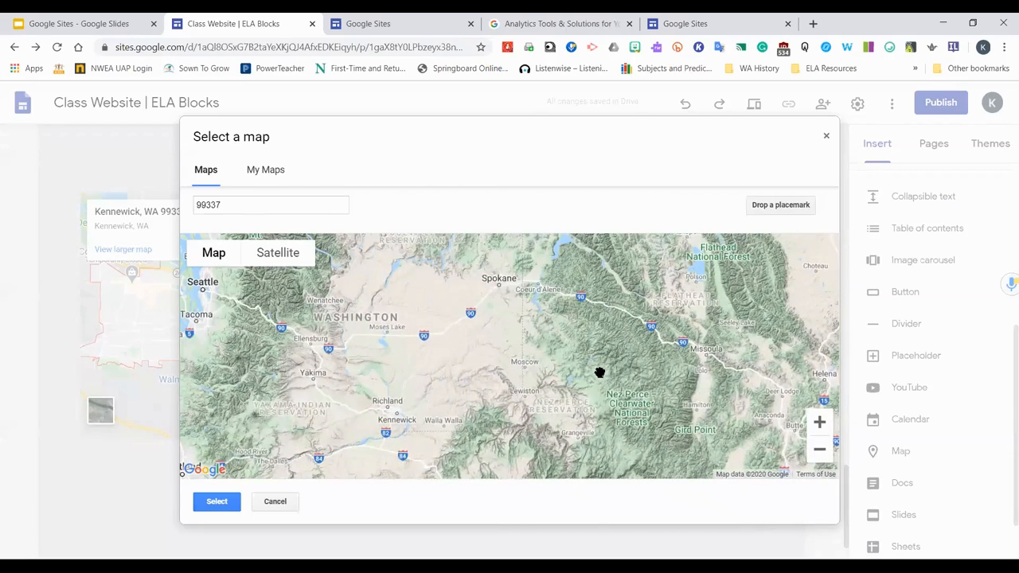
{"action": "scroll", "coordinate": [574, 368], "scroll_direction": "down", "scroll_amount": 1}
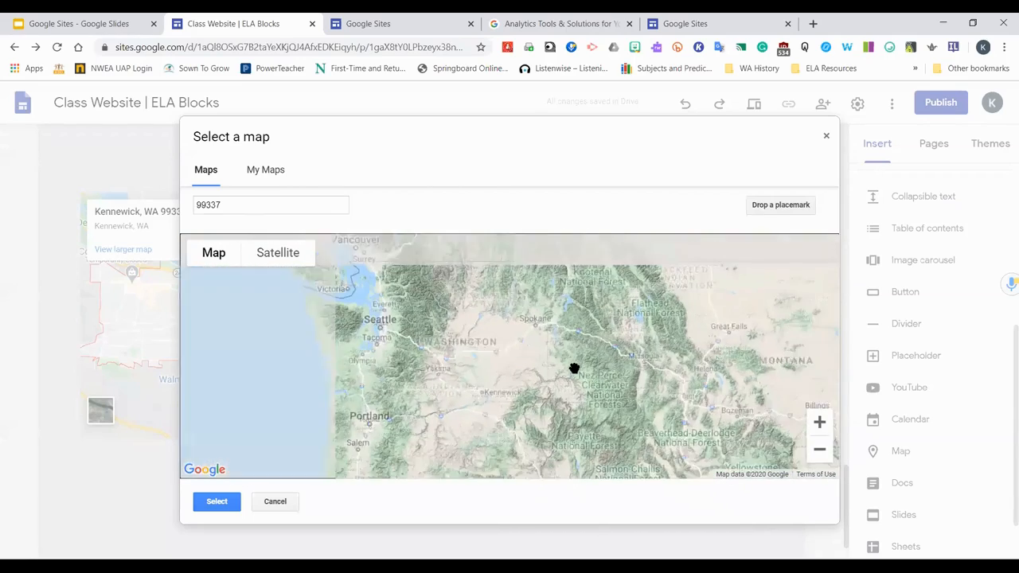
{"action": "left_click_drag", "start_coordinate": [605, 412], "coordinate": [592, 391]}
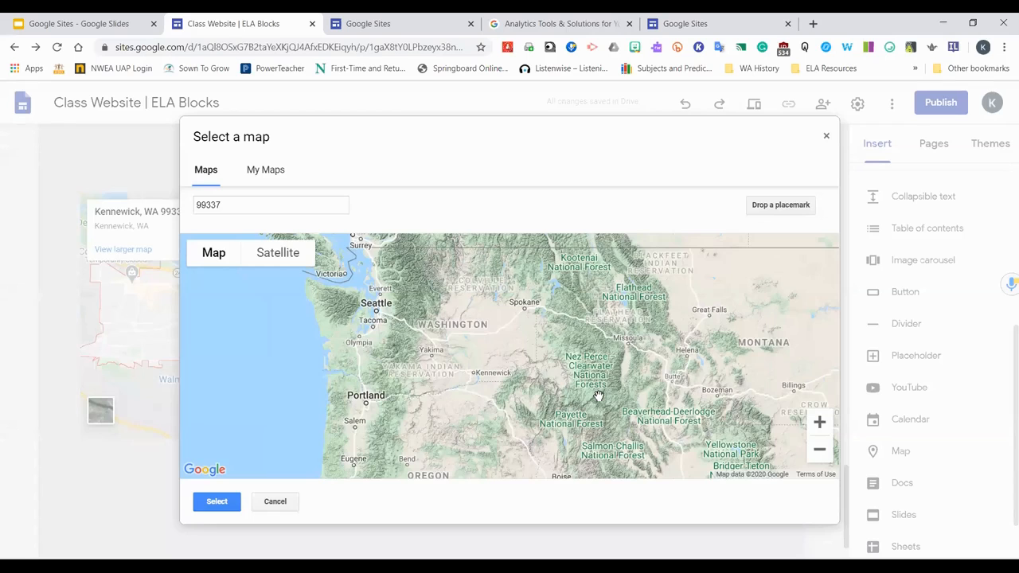
Switch the map to Satellite view, turning Labels off and back on
{"action": "left_click", "coordinate": [275, 261]}
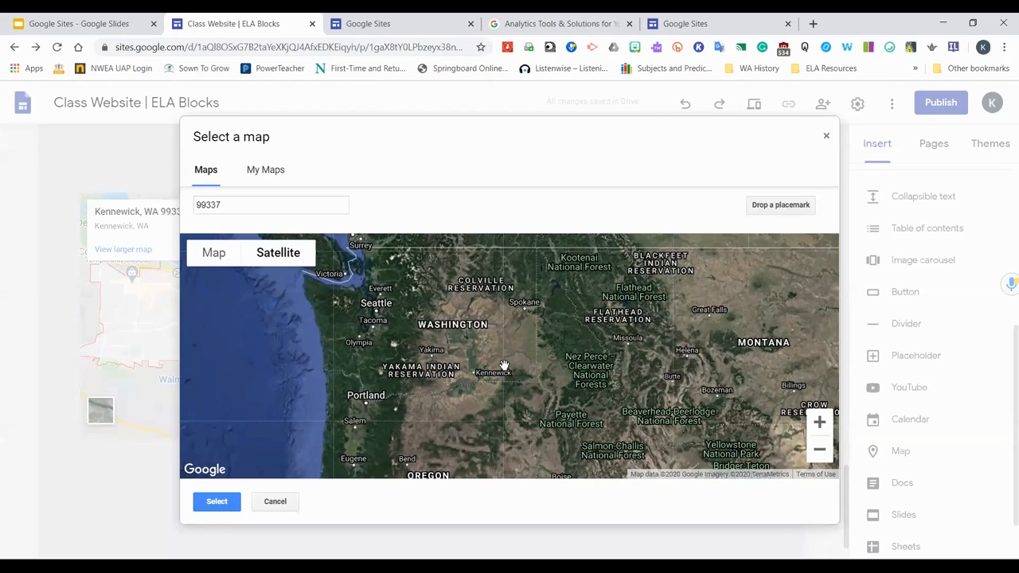
{"action": "mouse_move", "coordinate": [285, 272]}
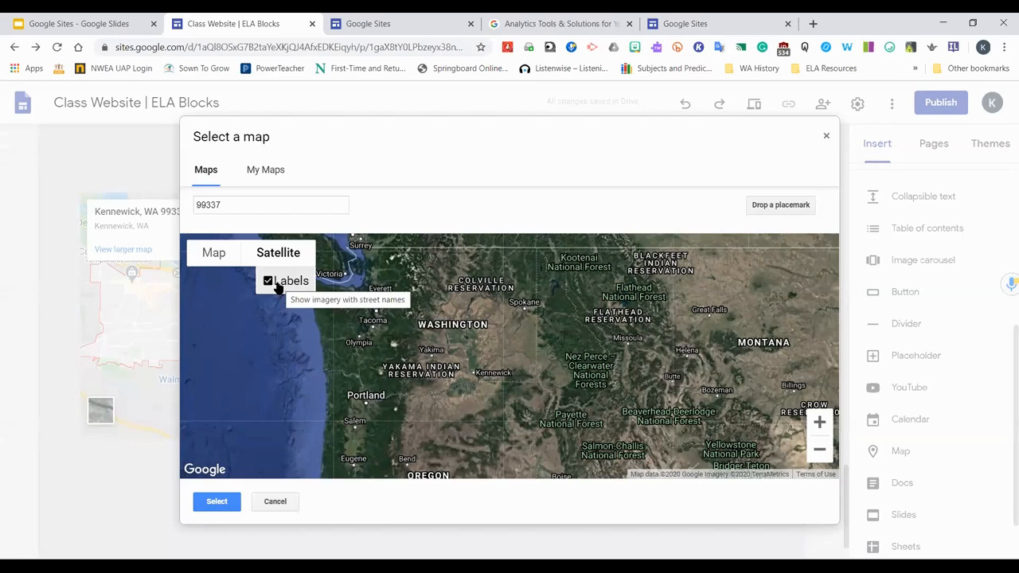
{"action": "left_click", "coordinate": [276, 284]}
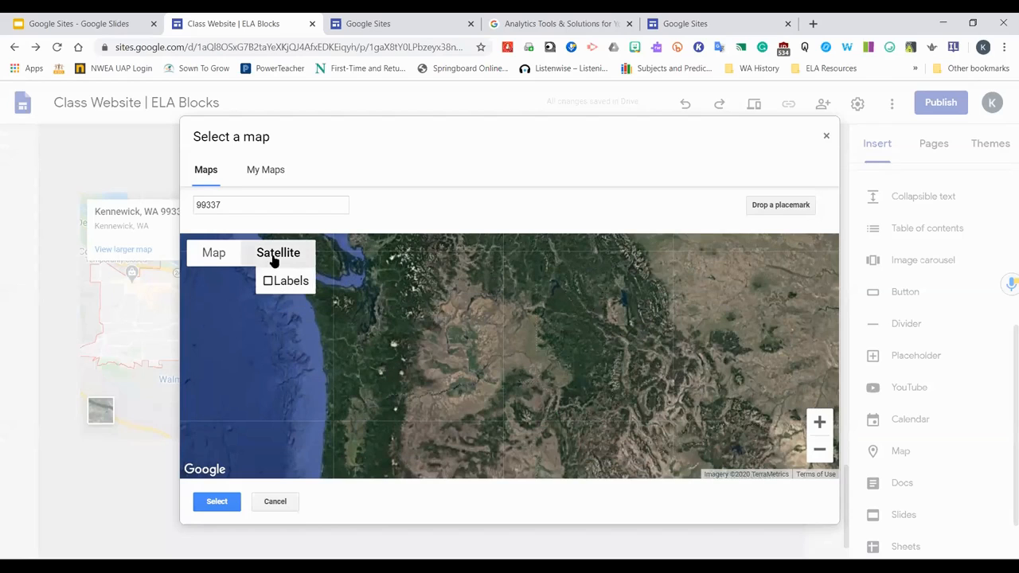
{"action": "left_click", "coordinate": [268, 281]}
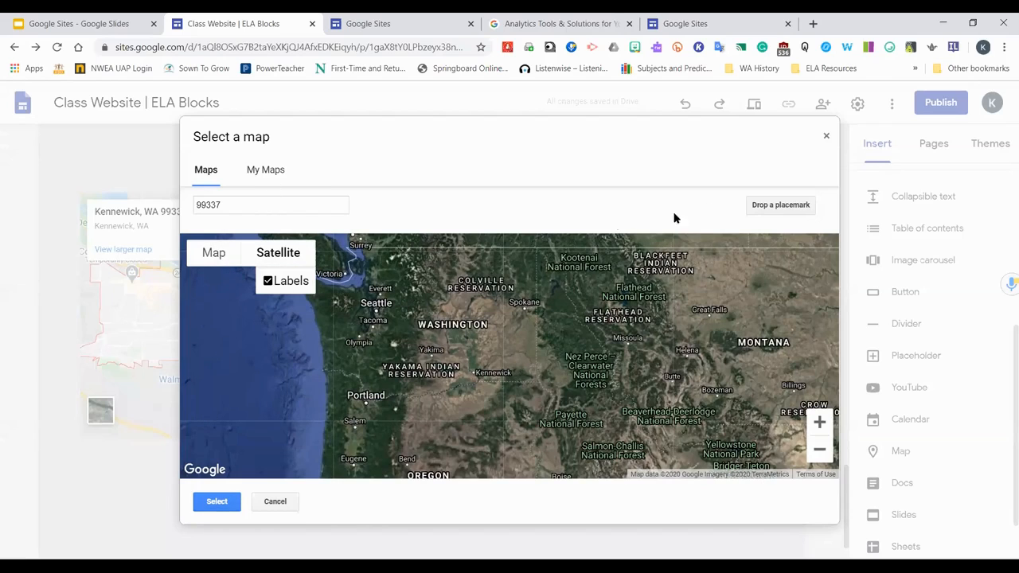
Drop a placemark near Kennewick, then re-drop it in northern Washington
{"action": "left_click", "coordinate": [764, 205]}
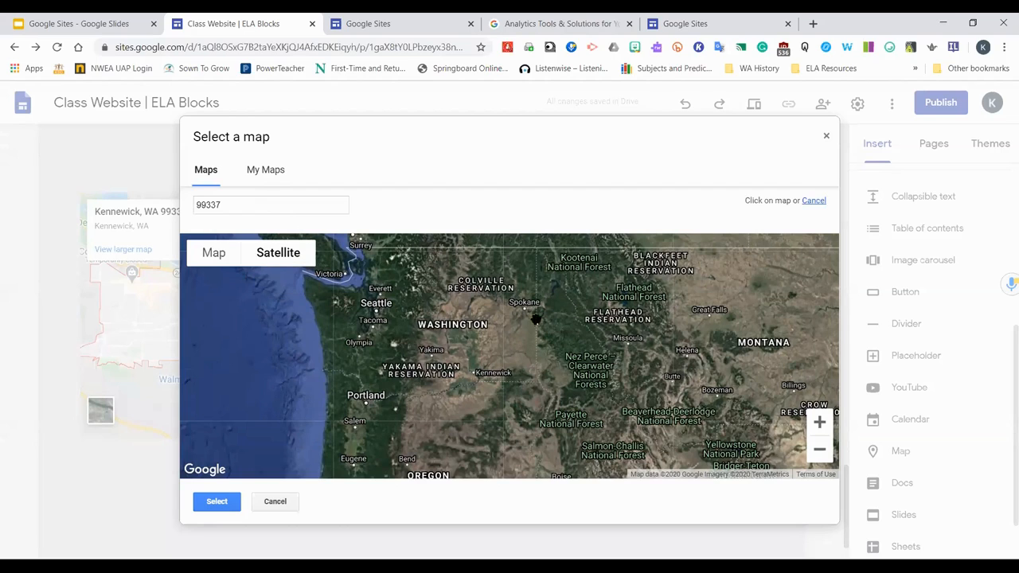
{"action": "left_click", "coordinate": [472, 374]}
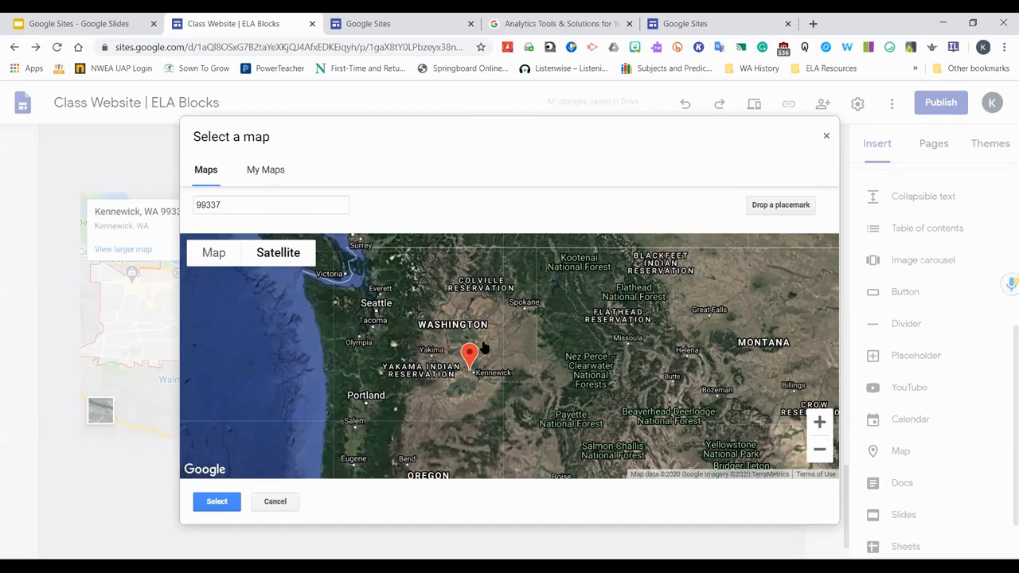
{"action": "left_click", "coordinate": [754, 206]}
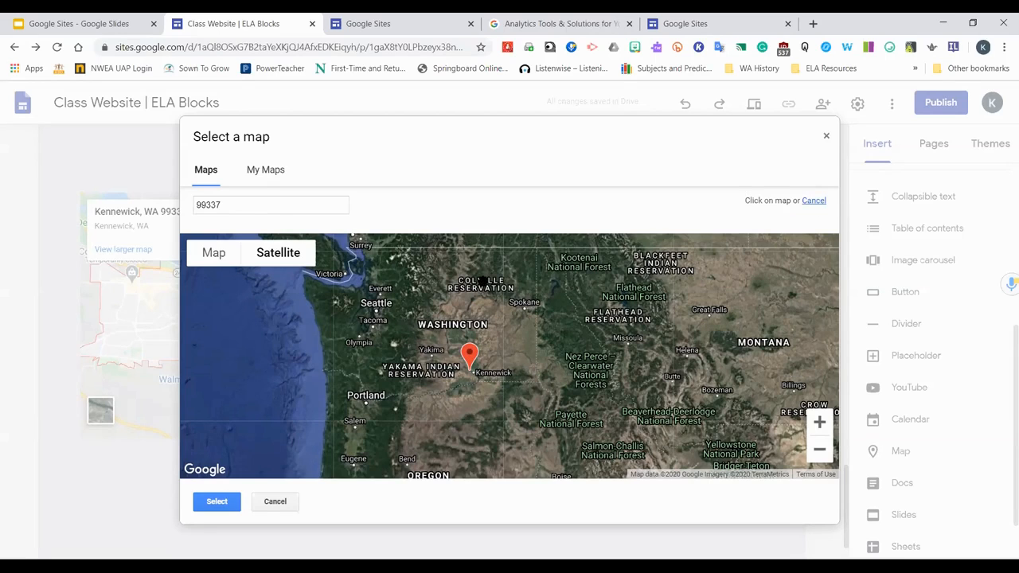
{"action": "left_click", "coordinate": [462, 271]}
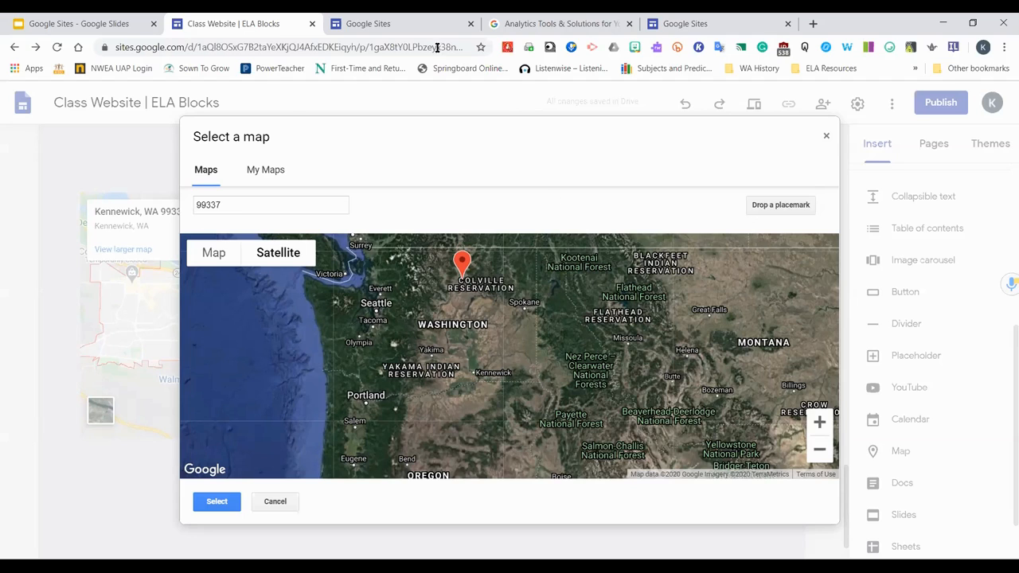
Insert the Japanese Internment Camps map from My Maps onto the page
{"action": "left_click", "coordinate": [264, 168]}
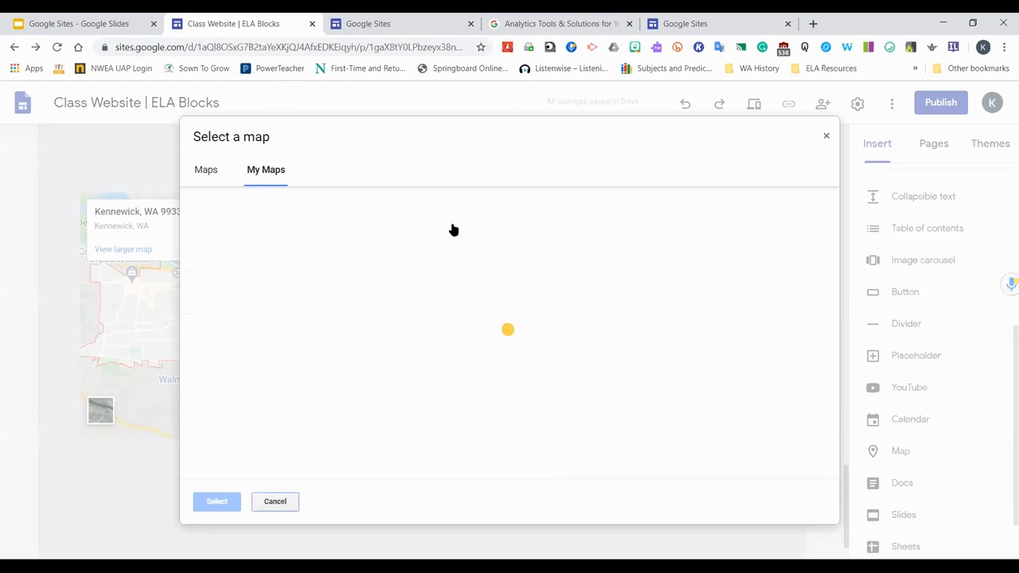
{"action": "left_click", "coordinate": [324, 203]}
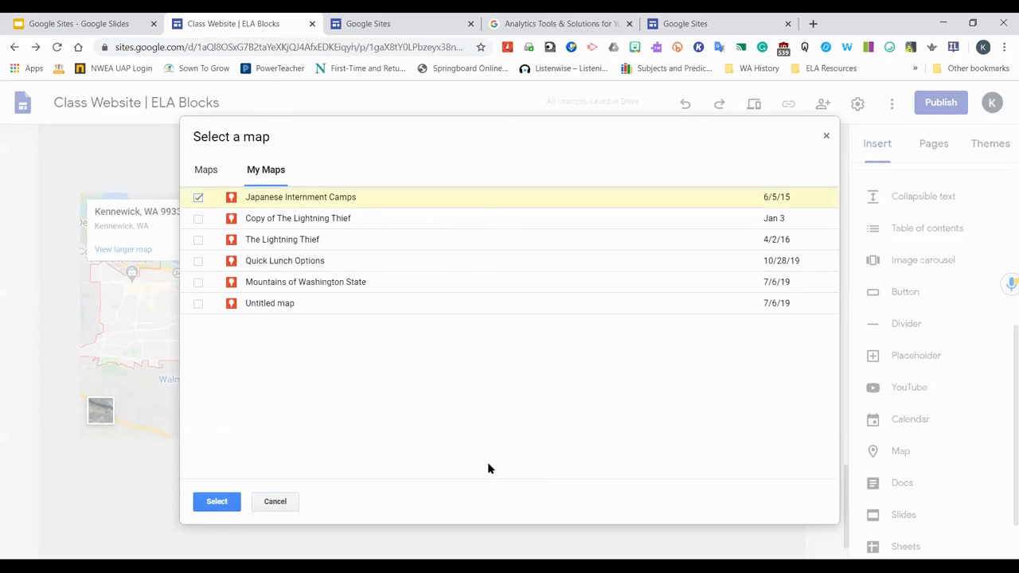
{"action": "left_click", "coordinate": [216, 501]}
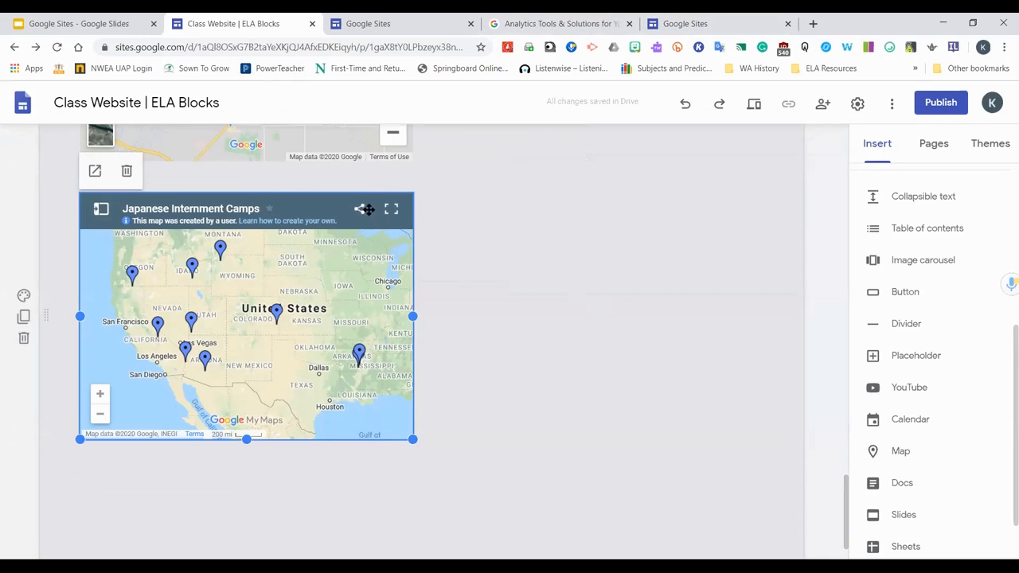
{"action": "right_click", "coordinate": [314, 358]}
{"action": "left_click_drag", "start_coordinate": [239, 335], "coordinate": [178, 287]}
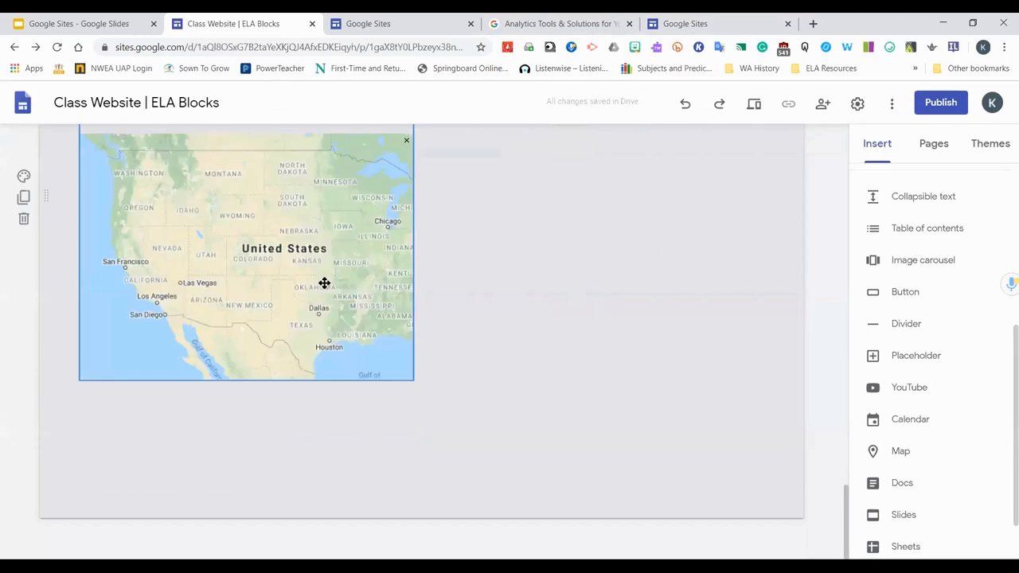
Undo the last change to the embedded Japanese Internment Camps map
{"action": "scroll", "coordinate": [202, 281], "scroll_direction": "up", "scroll_amount": 3}
{"action": "scroll", "coordinate": [231, 389], "scroll_direction": "up", "scroll_amount": 1}
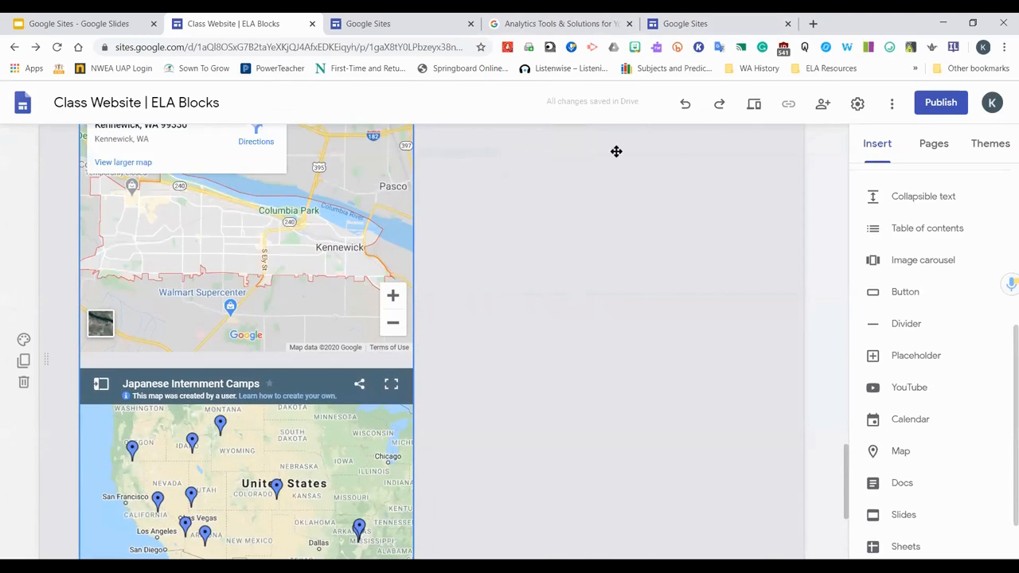
{"action": "left_click", "coordinate": [686, 105]}
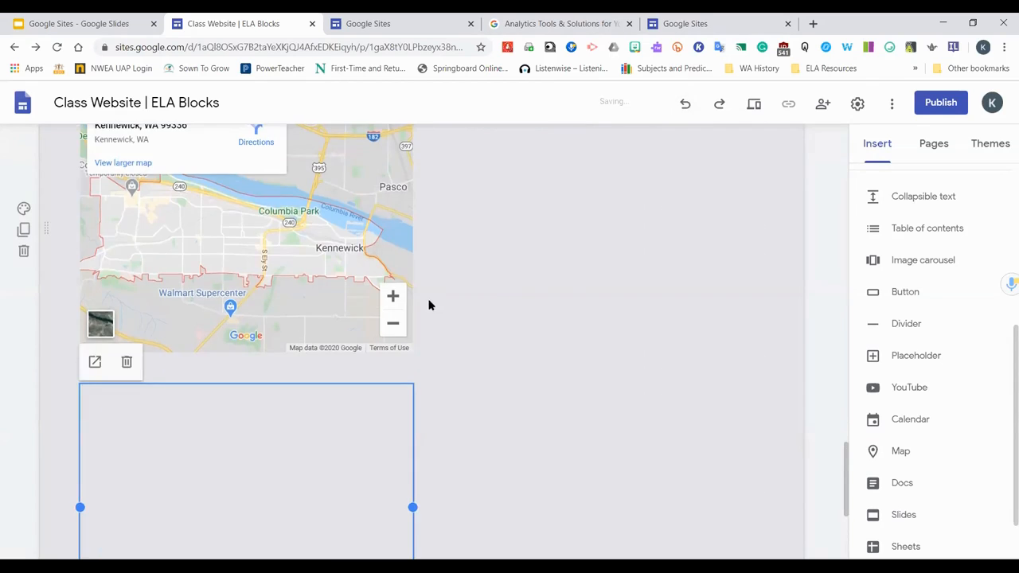
{"action": "scroll", "coordinate": [414, 318], "scroll_direction": "down", "scroll_amount": 3}
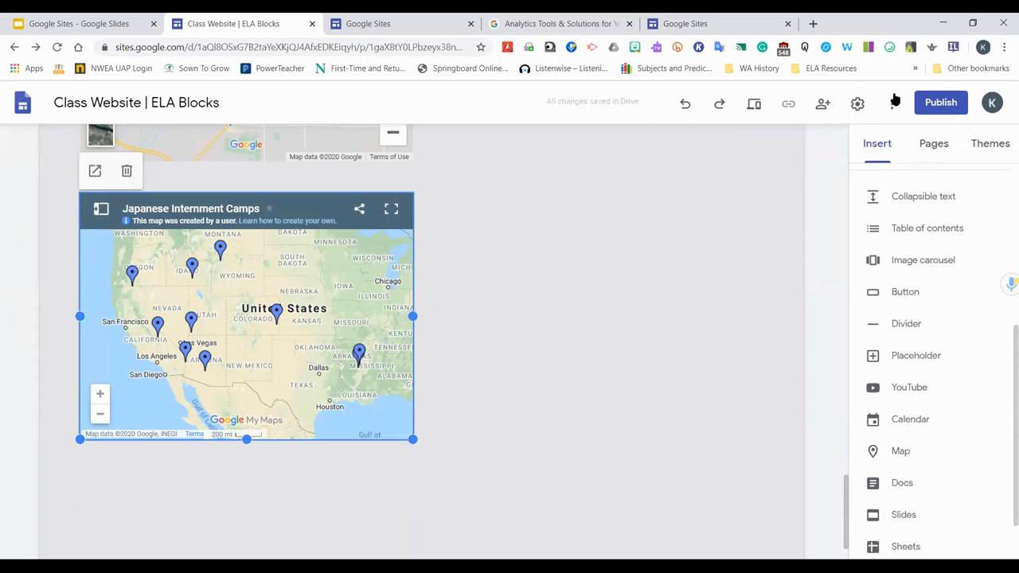
Preview the published look of the site and close the preview
{"action": "left_click", "coordinate": [262, 291]}
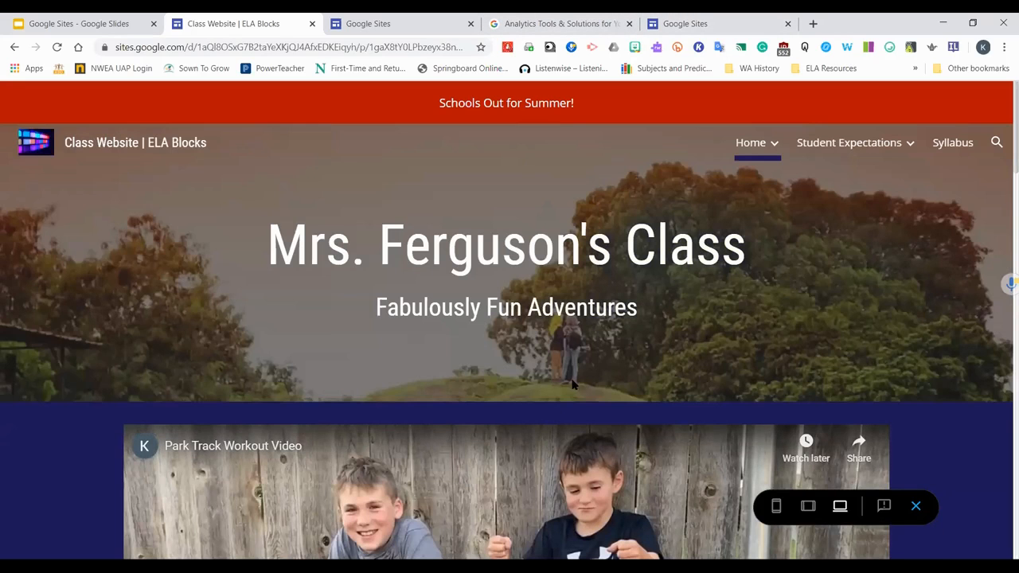
{"action": "scroll", "coordinate": [573, 385], "scroll_direction": "down", "scroll_amount": 5}
{"action": "left_click", "coordinate": [915, 506]}
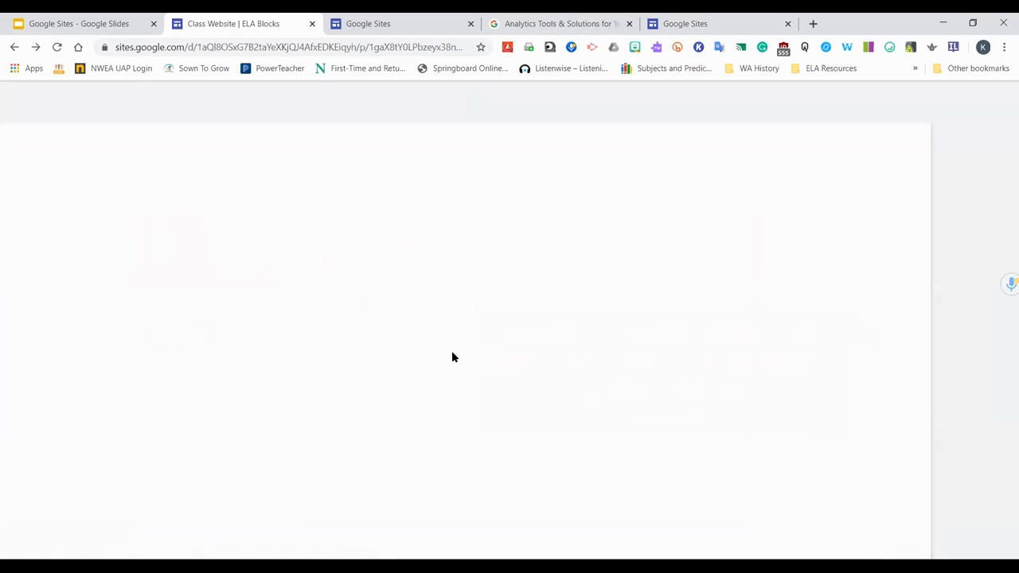
Move the Japanese Internment Camps map to the right side of its section
{"action": "scroll", "coordinate": [317, 406], "scroll_direction": "down", "scroll_amount": 10}
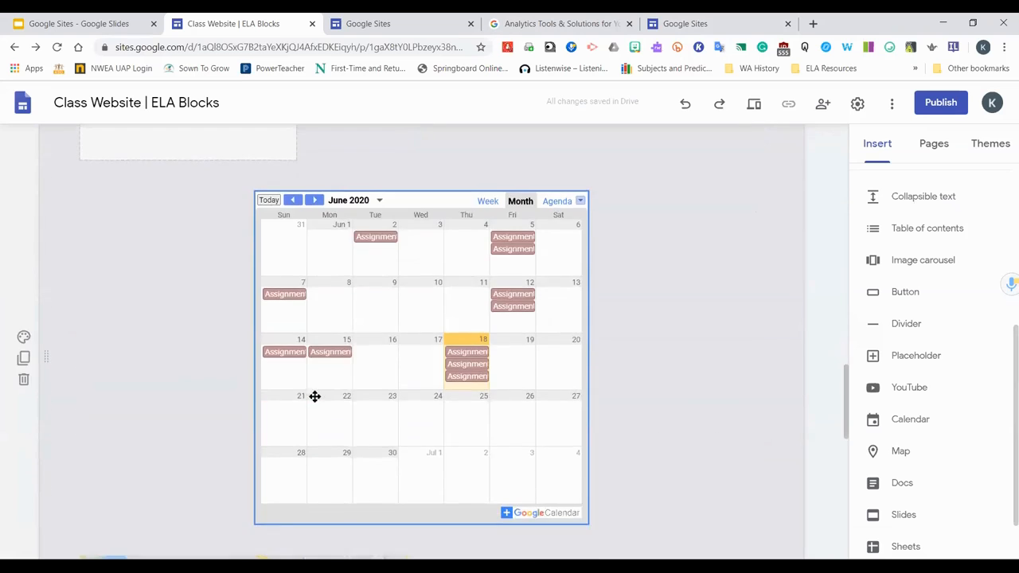
{"action": "scroll", "coordinate": [311, 301], "scroll_direction": "down", "scroll_amount": 9}
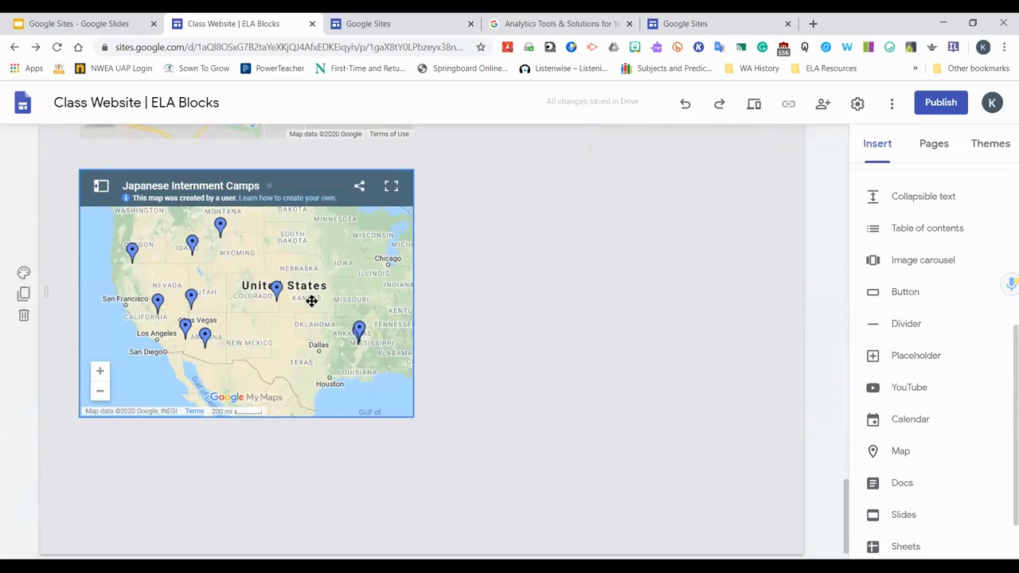
{"action": "left_click_drag", "start_coordinate": [311, 300], "coordinate": [647, 375]}
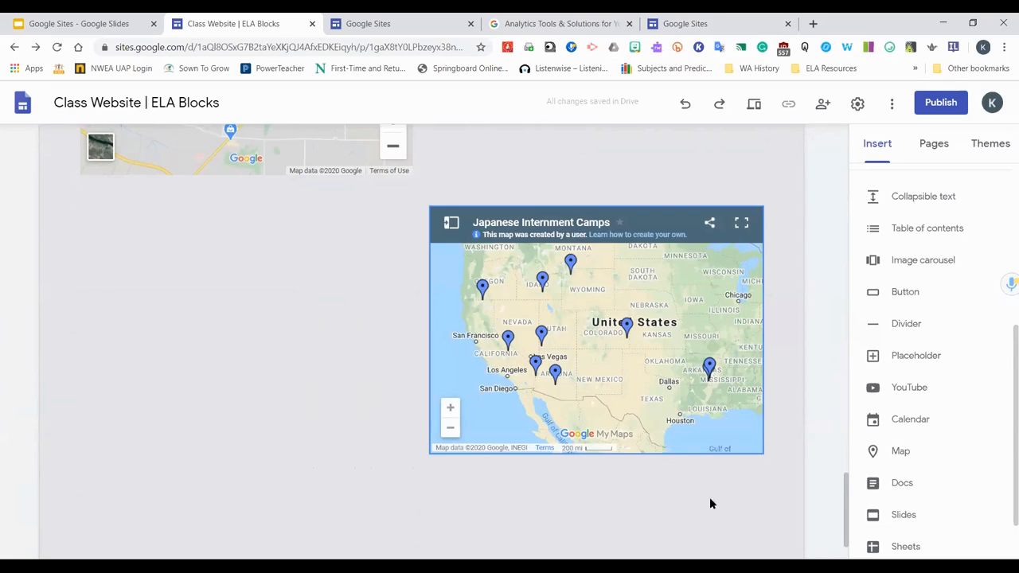
Insert the Living History Project Tic-Tac-Toe Choice Menu document below the map
{"action": "scroll", "coordinate": [913, 430], "scroll_direction": "down", "scroll_amount": 1}
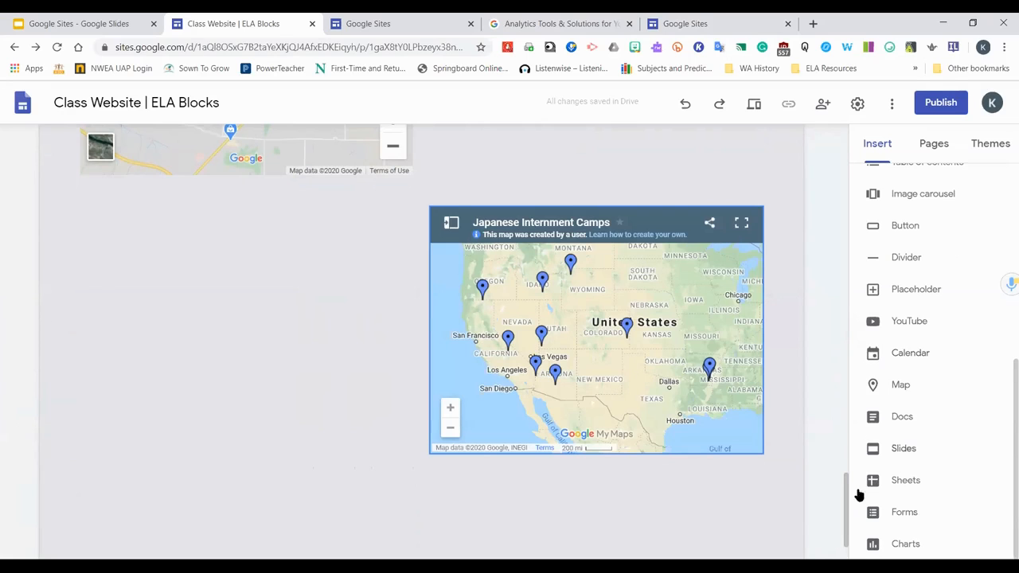
{"action": "scroll", "coordinate": [677, 477], "scroll_direction": "down", "scroll_amount": 1}
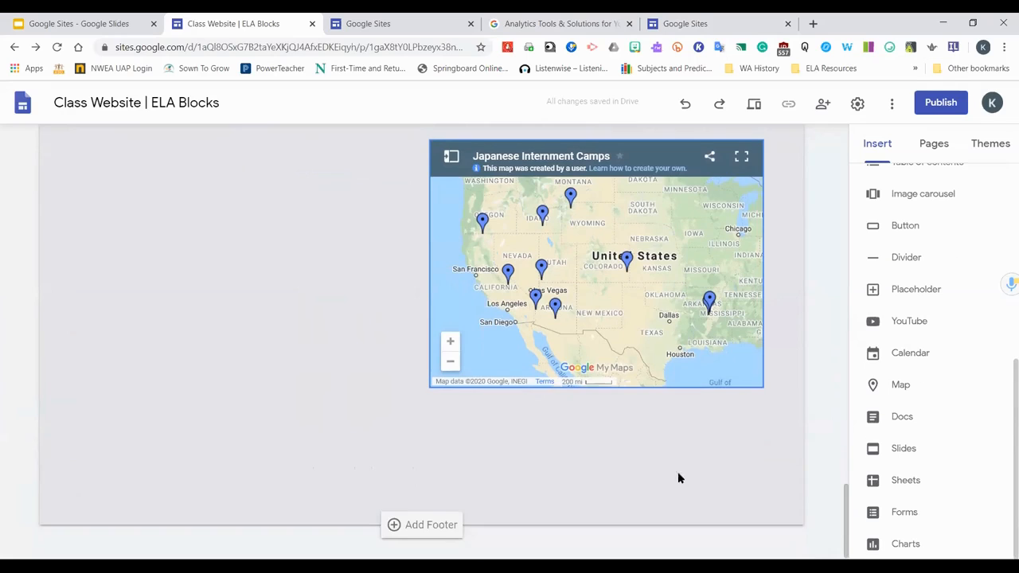
{"action": "left_click", "coordinate": [923, 421]}
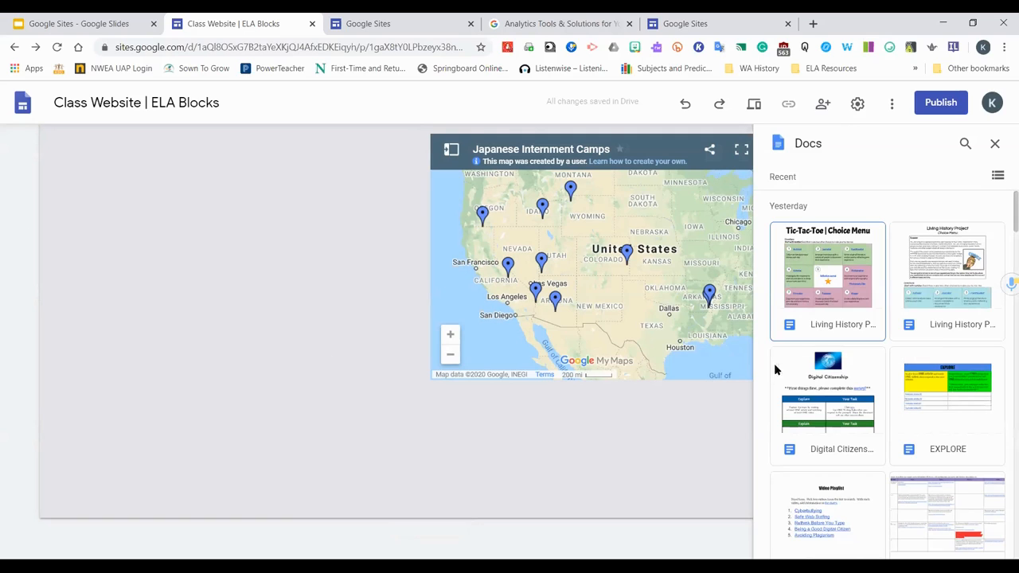
{"action": "left_click", "coordinate": [808, 323]}
{"action": "left_click", "coordinate": [987, 543]}
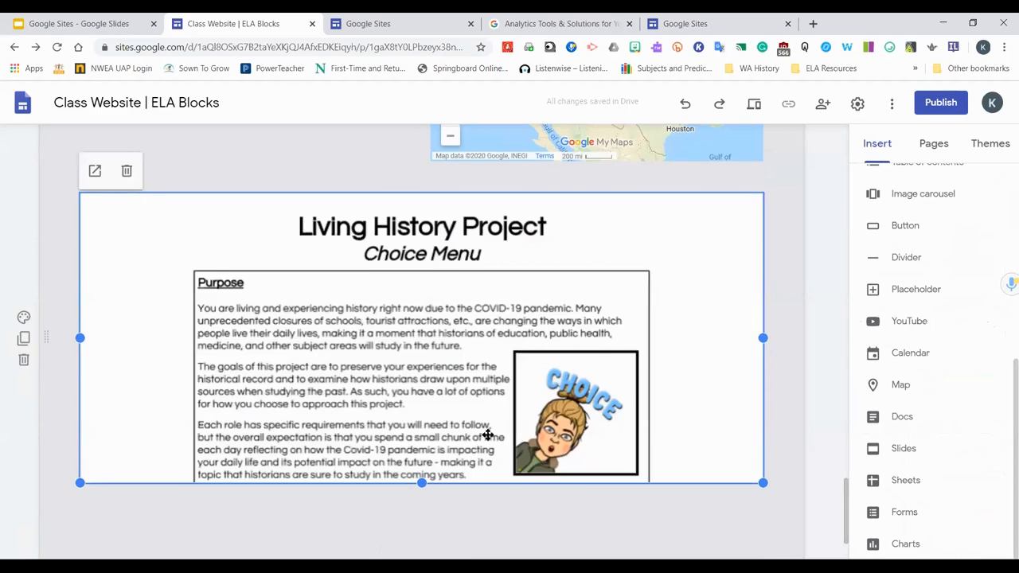
Open the Google Drive picker from an empty spot on the page and search Drive for "Living History"
{"action": "scroll", "coordinate": [453, 446], "scroll_direction": "down", "scroll_amount": 2}
{"action": "left_click", "coordinate": [404, 429]}
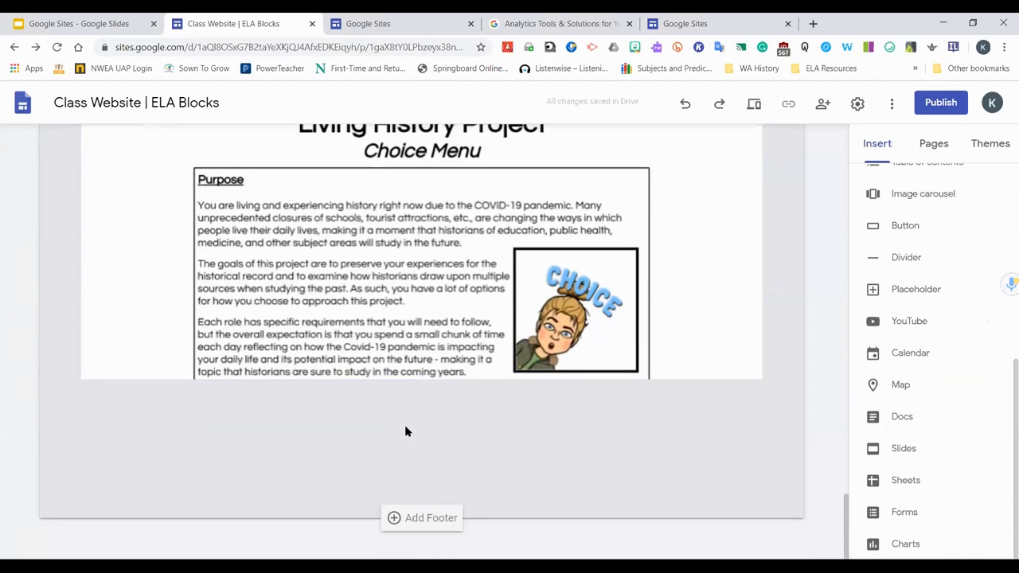
{"action": "double_click", "coordinate": [406, 431]}
{"action": "left_click", "coordinate": [404, 462]}
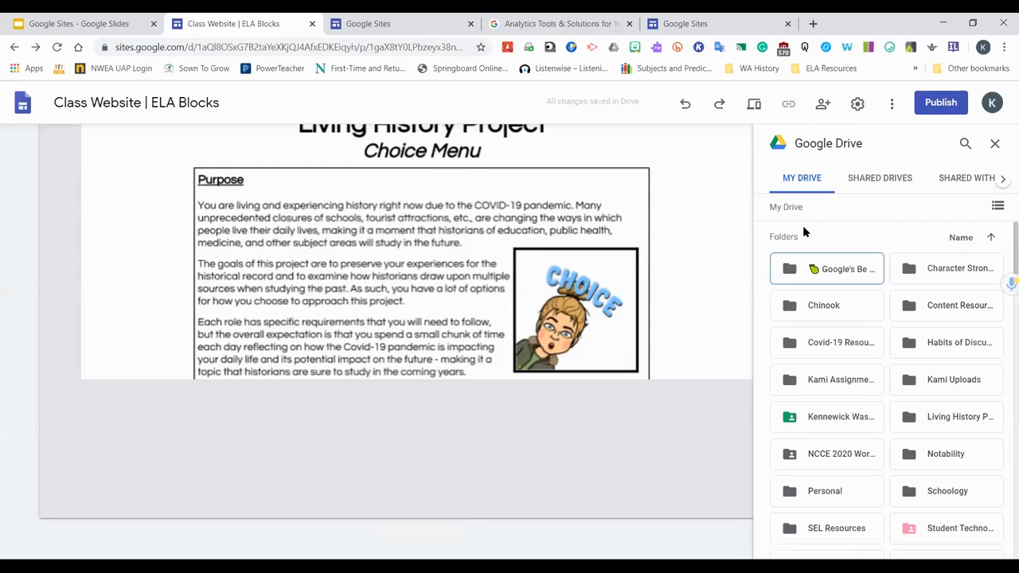
{"action": "scroll", "coordinate": [932, 282], "scroll_direction": "down", "scroll_amount": 5}
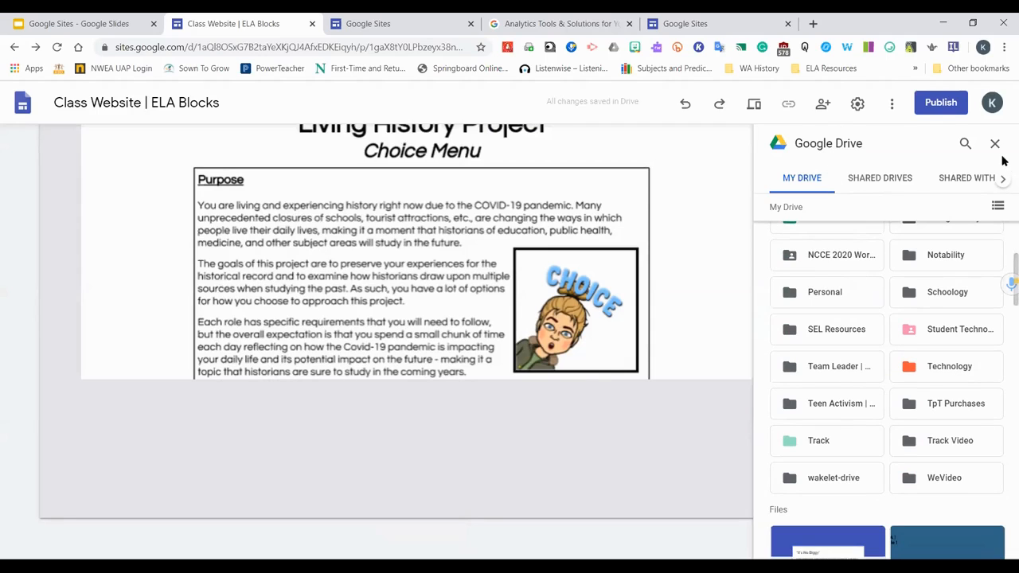
{"action": "left_click", "coordinate": [963, 144]}
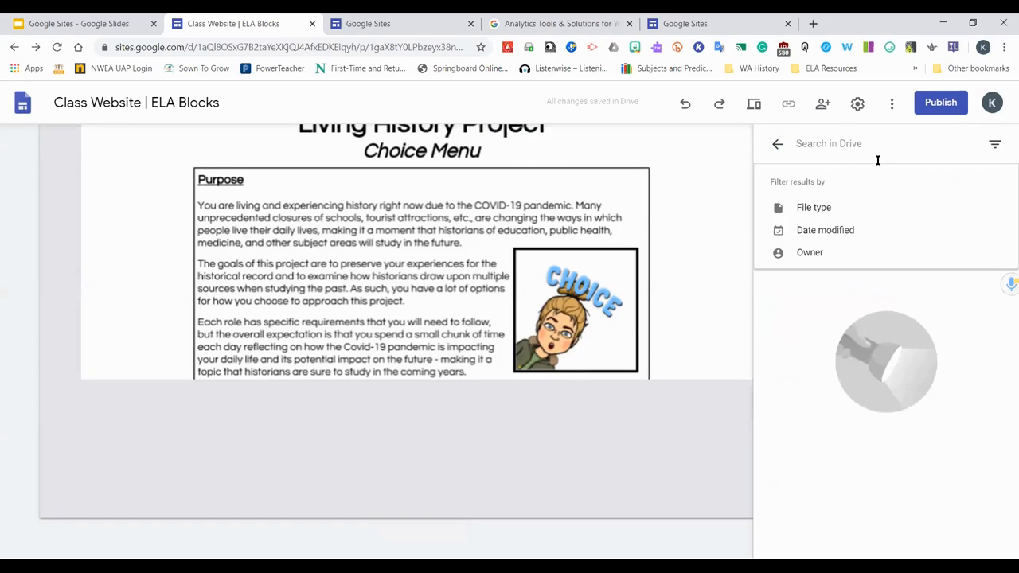
{"action": "type", "text": "Google"}
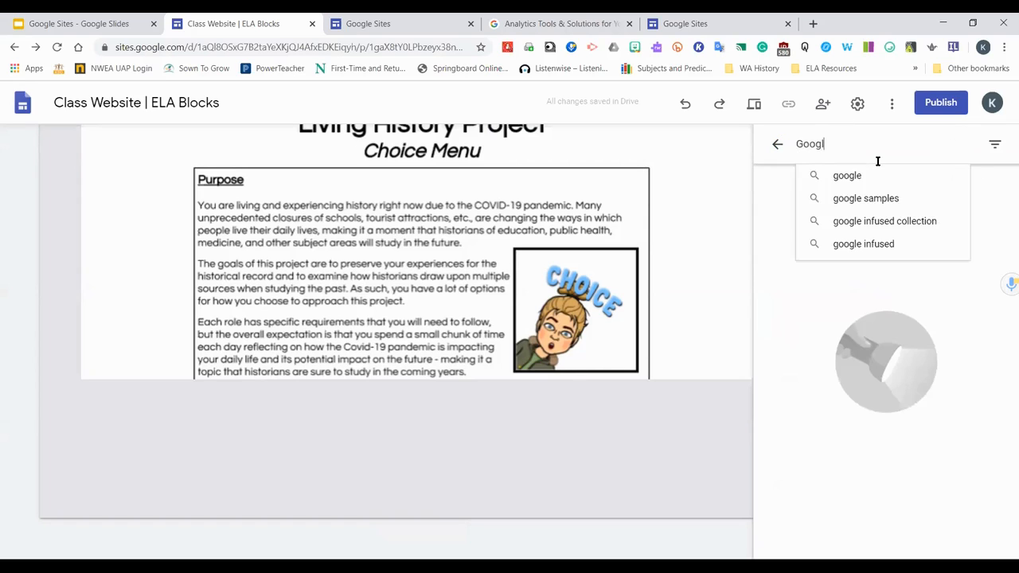
{"action": "key", "text": "BackSpace"}
{"action": "key", "text": "BackSpace"}
{"action": "key", "text": "BackSpace"}
{"action": "key", "text": "BackSpace"}
{"action": "key", "text": "BackSpace"}
{"action": "key", "text": "BackSpace"}
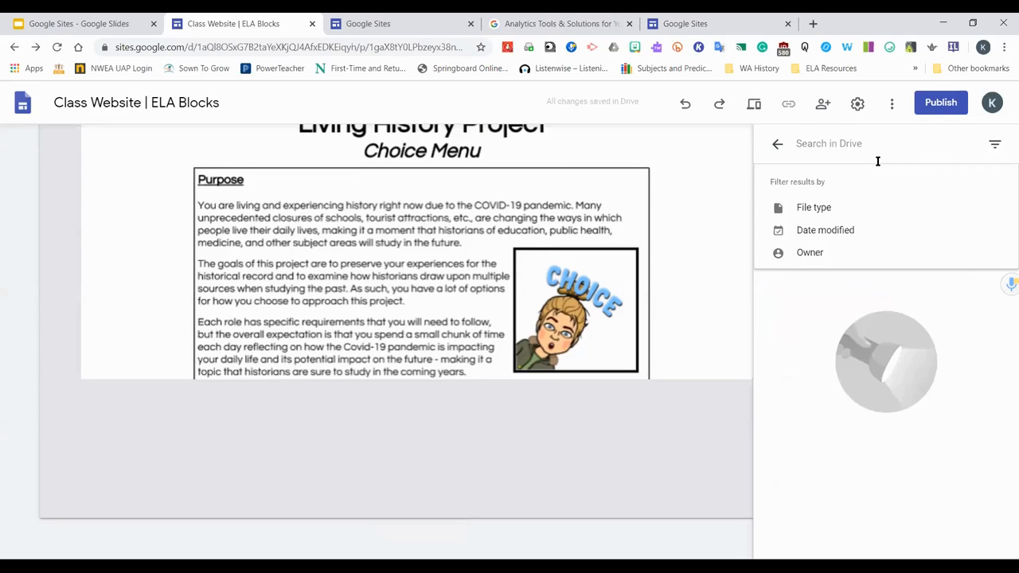
{"action": "type", "text": "Living History"}
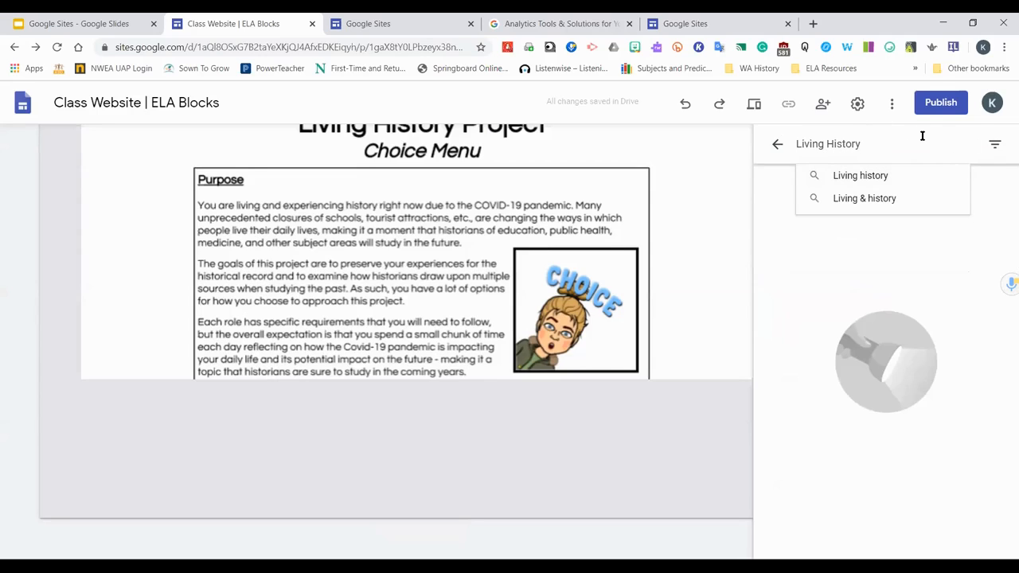
{"action": "key", "text": "Return"}
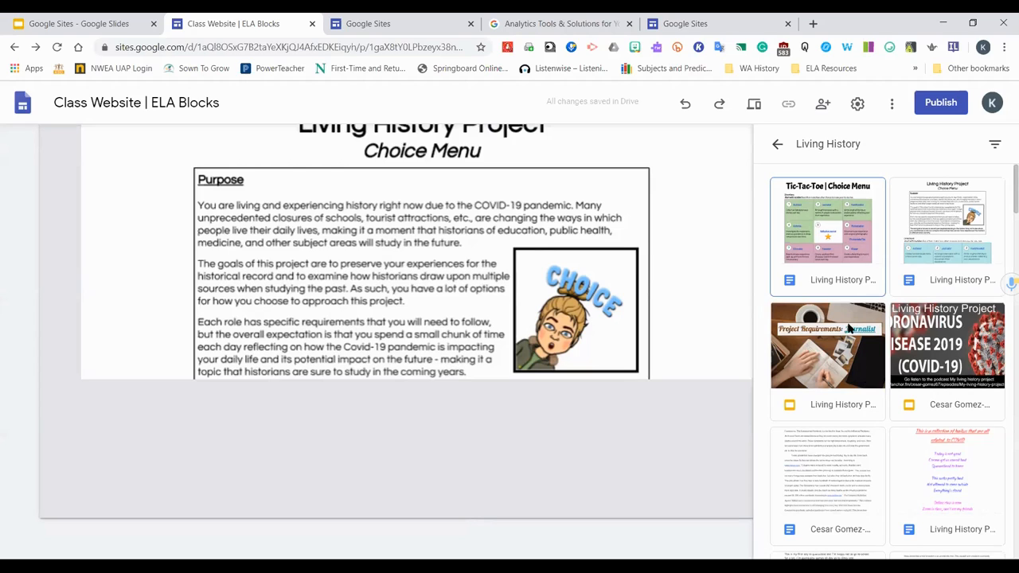
Insert the Living History Project Choice Menu document from the search results below the first copy
{"action": "left_click", "coordinate": [803, 275]}
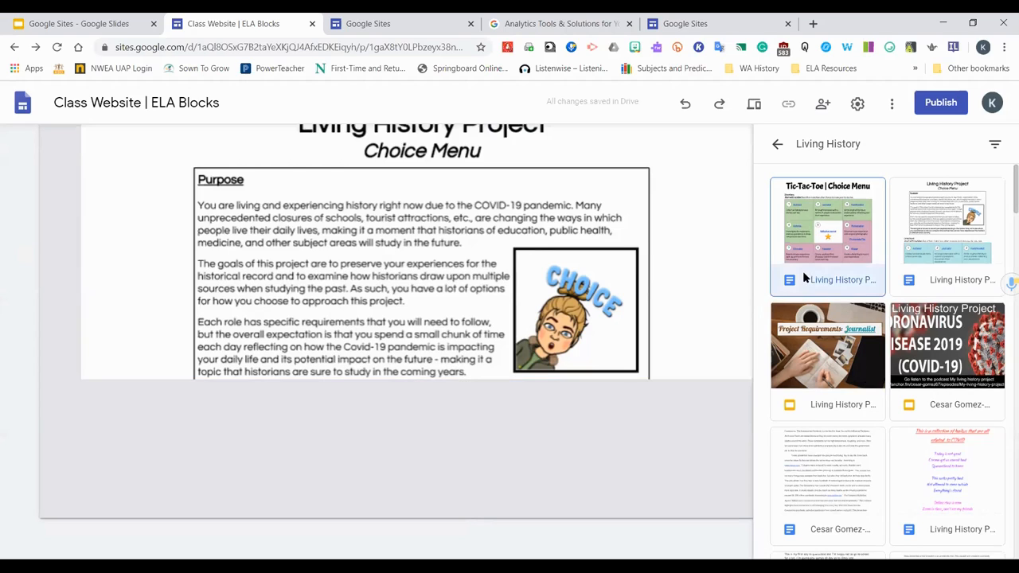
{"action": "left_click", "coordinate": [985, 543]}
{"action": "scroll", "coordinate": [573, 263], "scroll_direction": "up", "scroll_amount": 3}
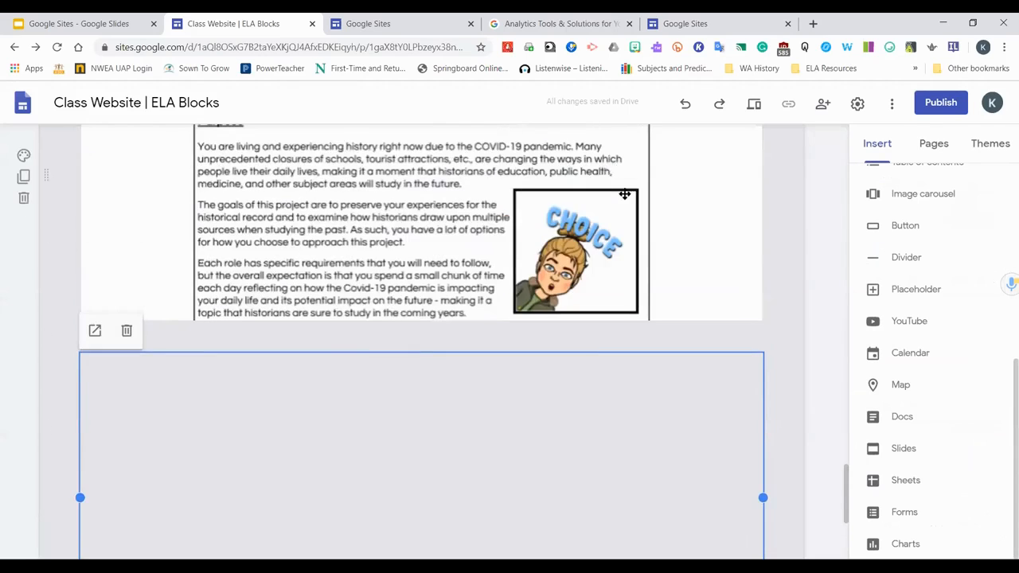
{"action": "left_click", "coordinate": [610, 199]}
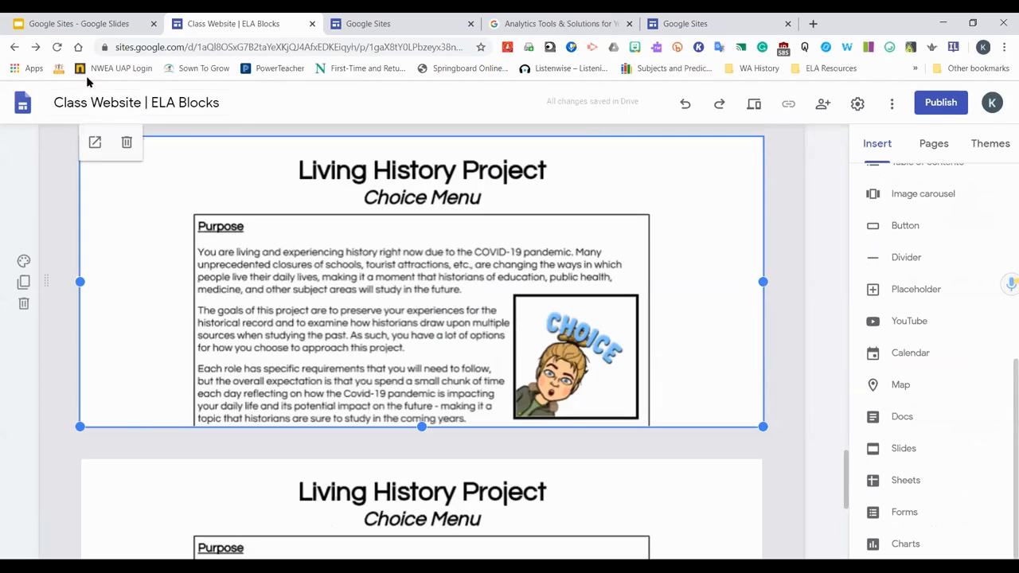
{"action": "scroll", "coordinate": [313, 417], "scroll_direction": "down", "scroll_amount": 3}
{"action": "left_click", "coordinate": [311, 406]}
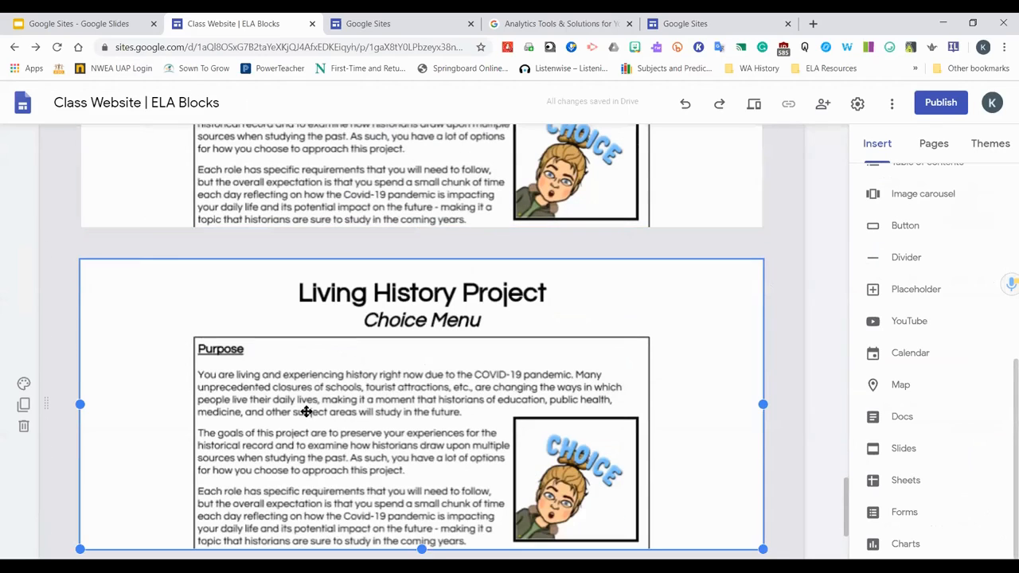
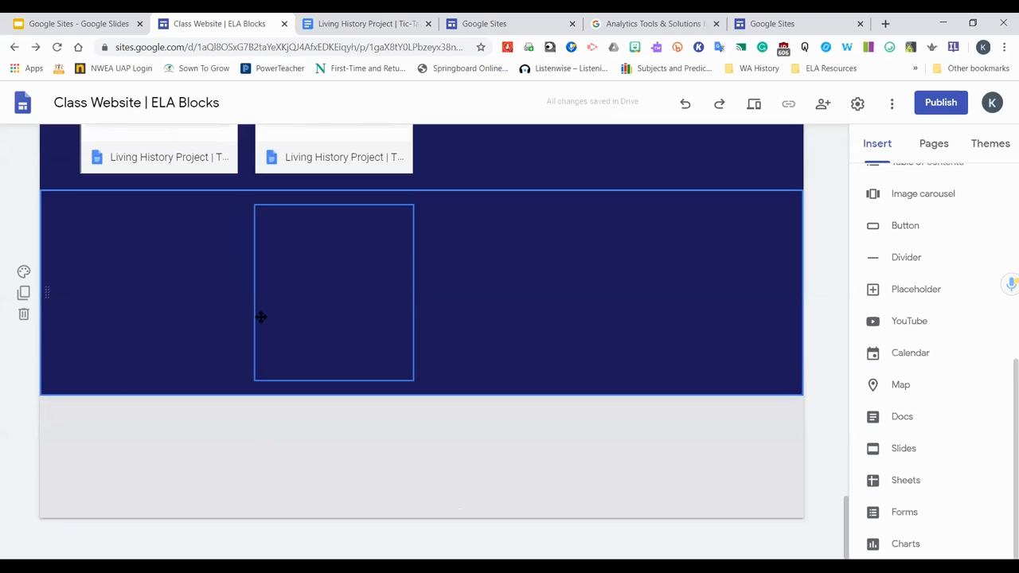
Arrange the four Living History Project documents side by side in a single row of the section
{"action": "left_click_drag", "start_coordinate": [298, 298], "coordinate": [459, 256]}
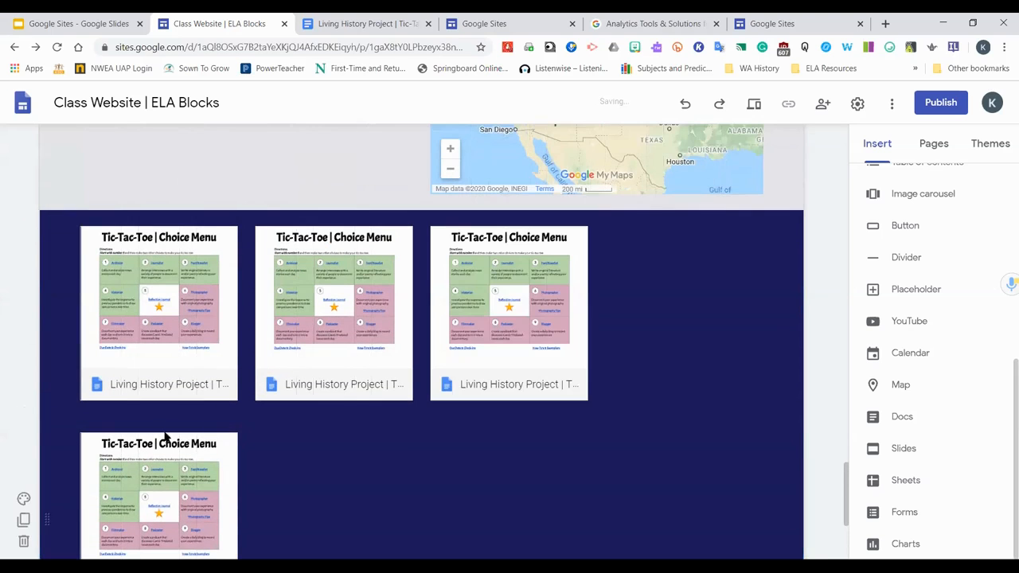
{"action": "left_click_drag", "start_coordinate": [159, 478], "coordinate": [688, 295]}
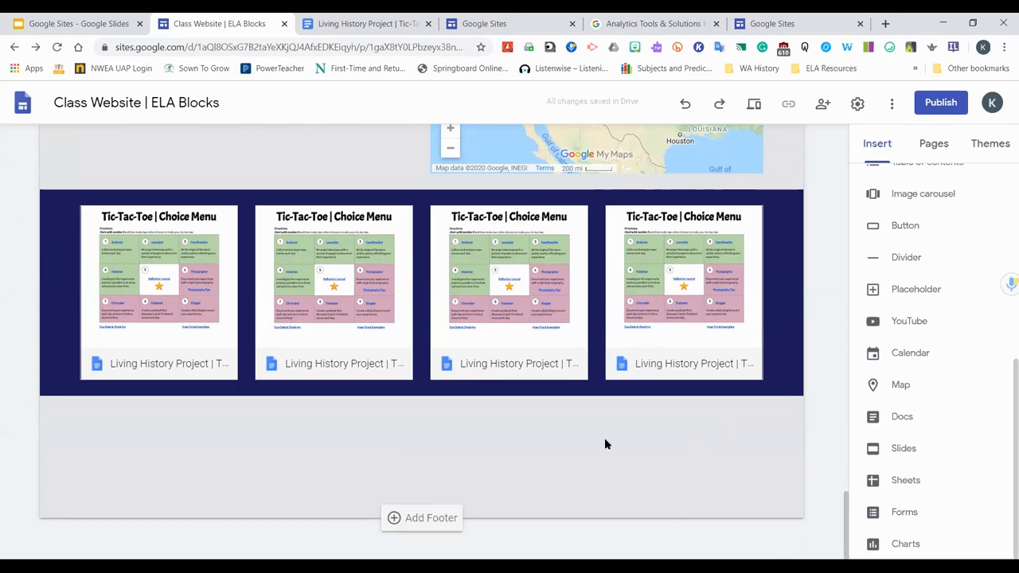
Insert the Teen Activism presentation from Drive below the row of documents
{"action": "left_click", "coordinate": [900, 449]}
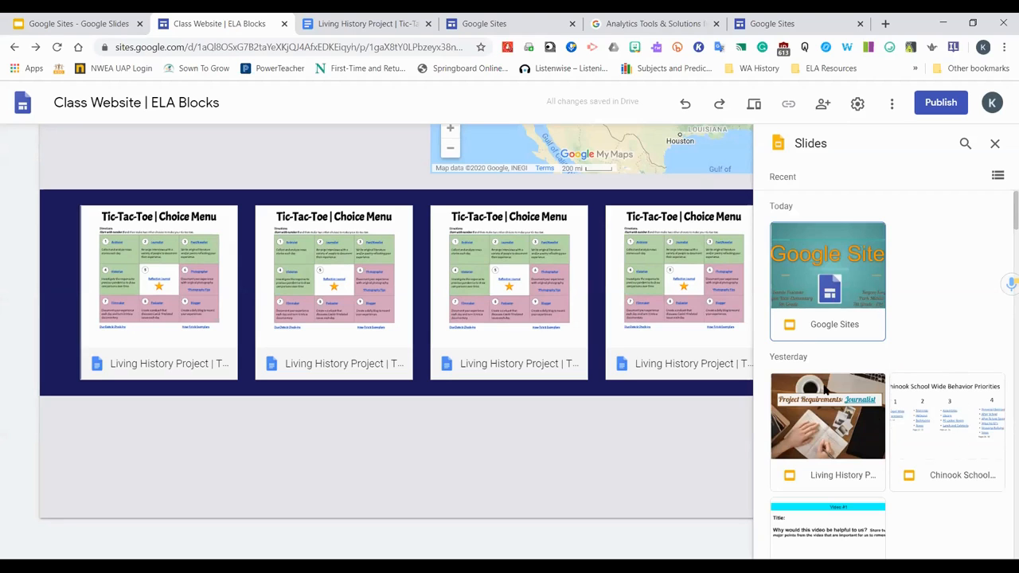
{"action": "scroll", "coordinate": [830, 396], "scroll_direction": "down", "scroll_amount": 3}
{"action": "left_click", "coordinate": [842, 447]}
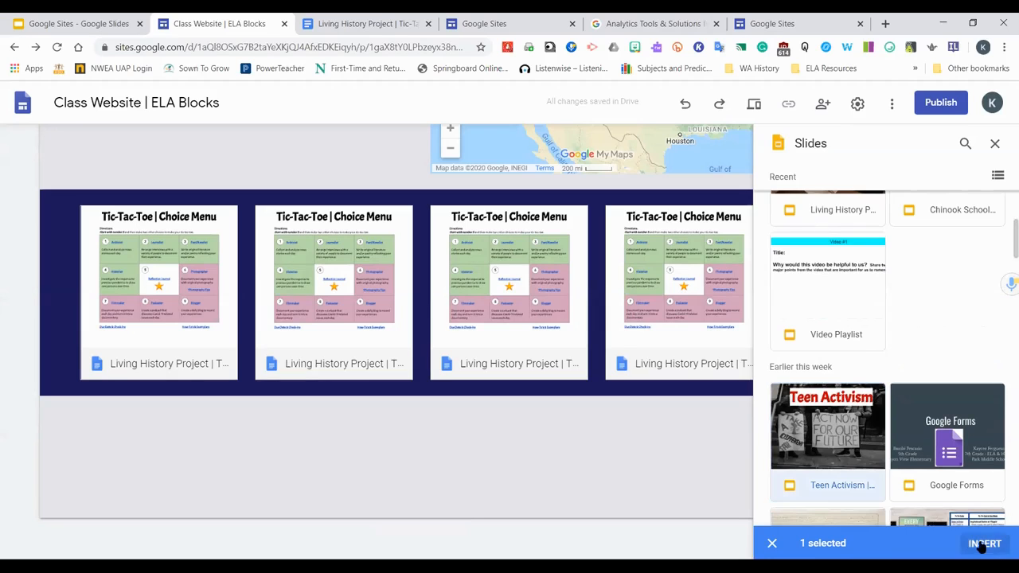
{"action": "left_click", "coordinate": [983, 541]}
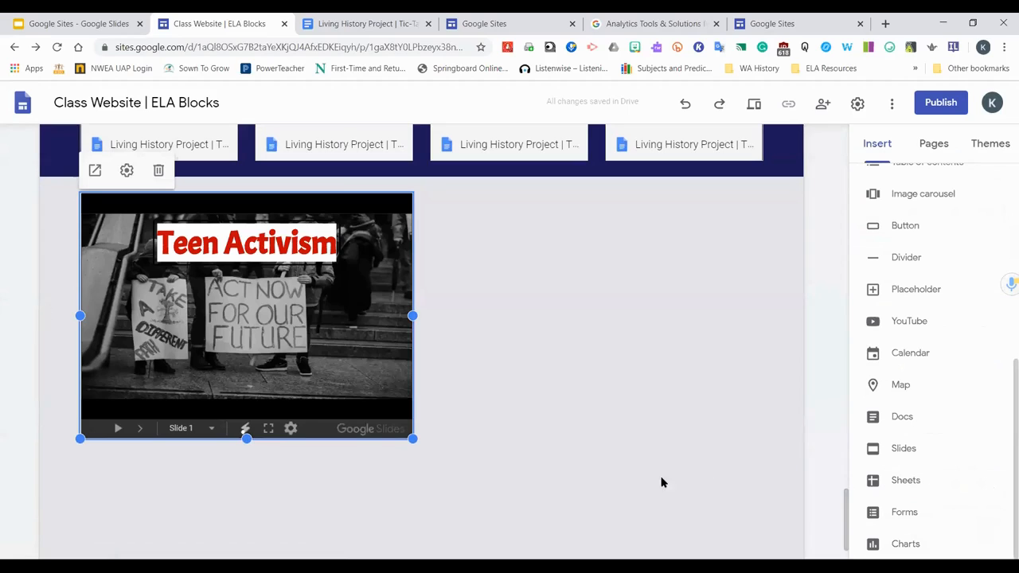
Set the presentation to auto start and loop playback with a 10 seconds delay, starting at slide 7
{"action": "left_click", "coordinate": [127, 172]}
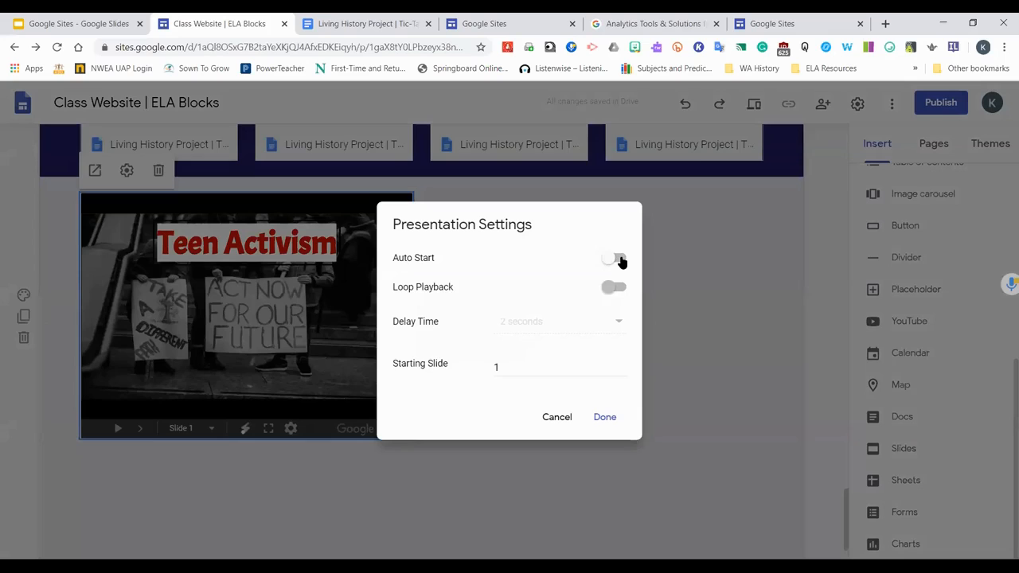
{"action": "left_click", "coordinate": [618, 258]}
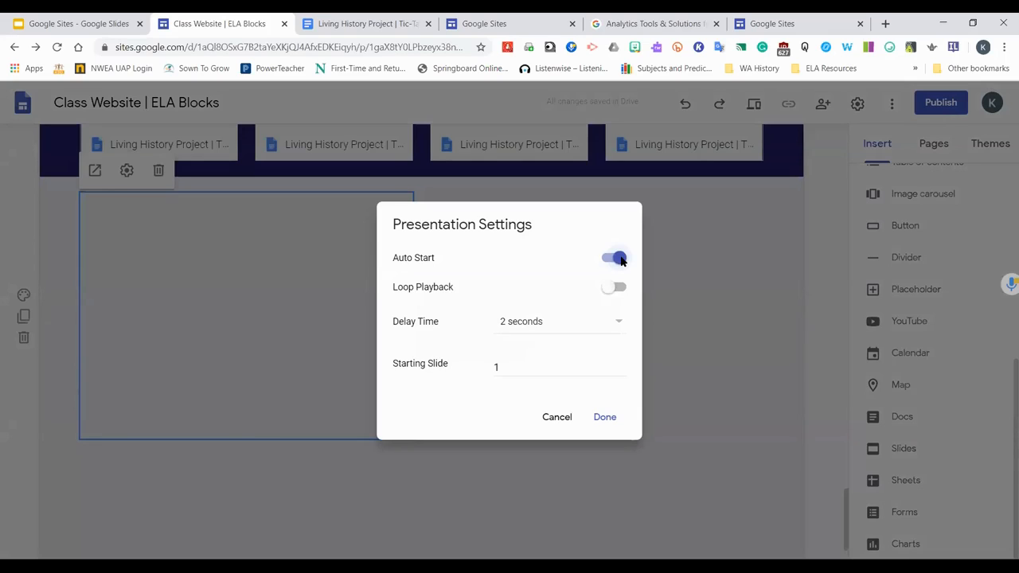
{"action": "left_click", "coordinate": [614, 325]}
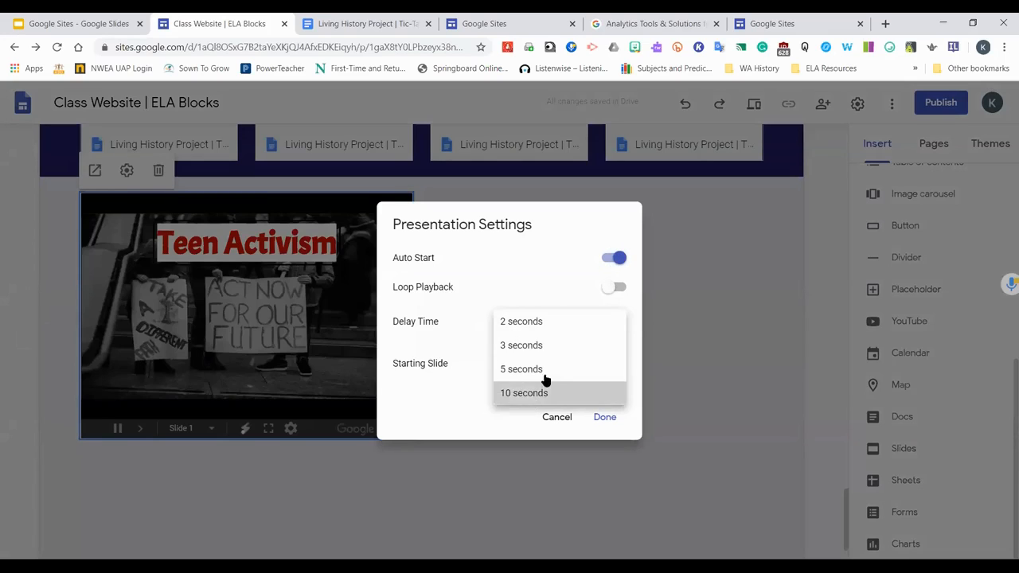
{"action": "left_click", "coordinate": [548, 391]}
{"action": "left_click", "coordinate": [618, 288]}
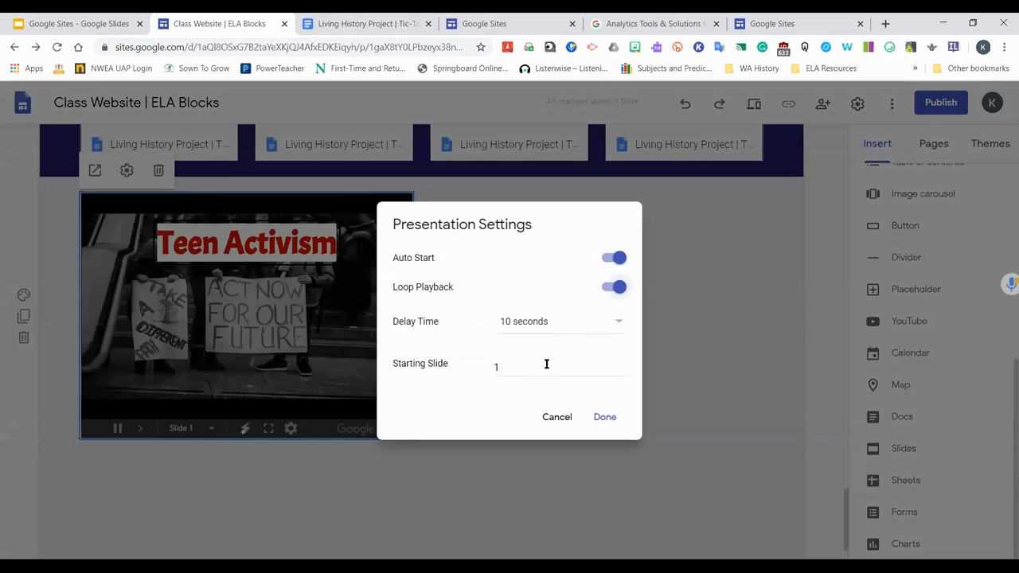
{"action": "left_click", "coordinate": [610, 324]}
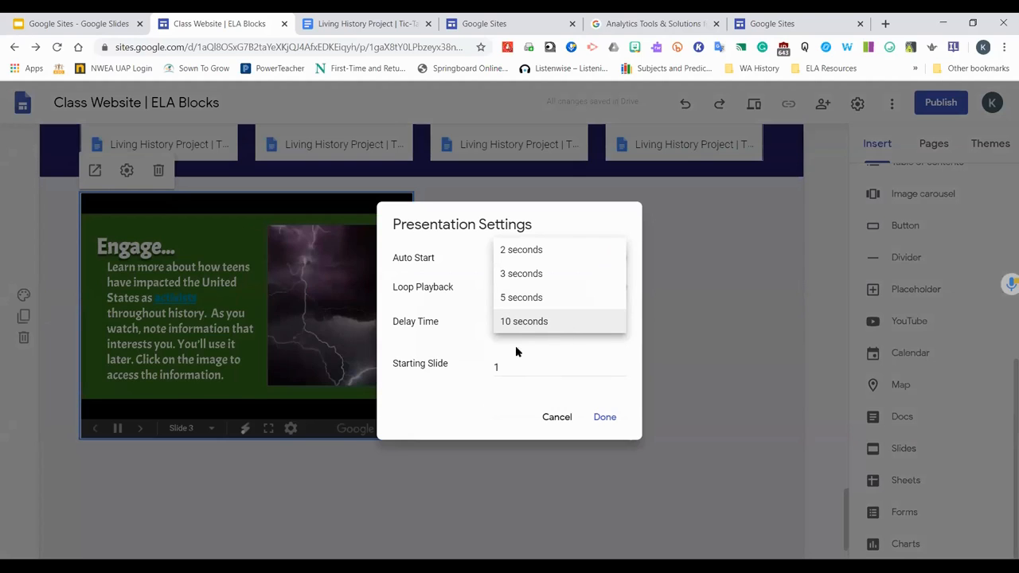
{"action": "left_click", "coordinate": [532, 362]}
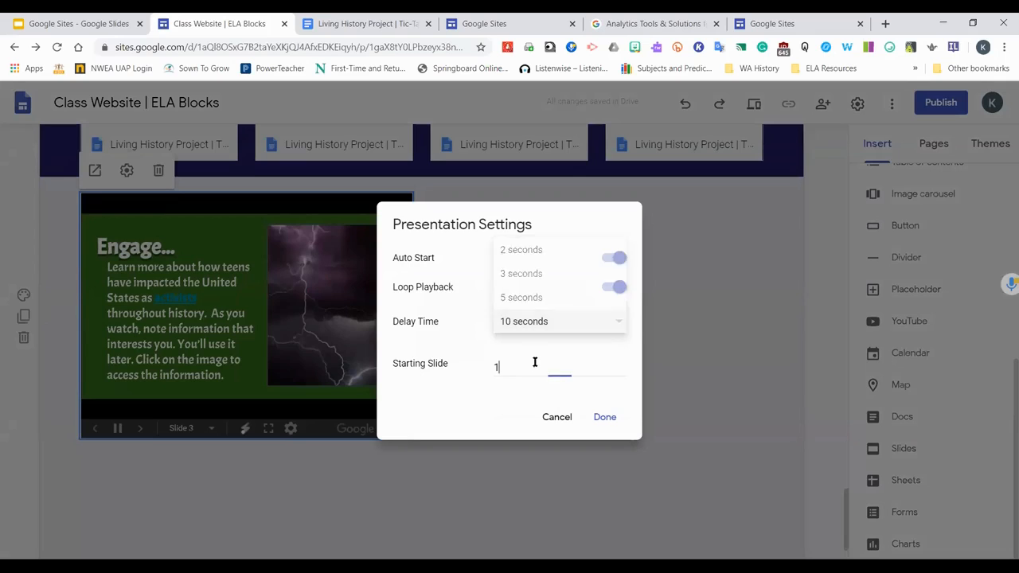
{"action": "key", "text": "BackSpace"}
{"action": "type", "text": "7"}
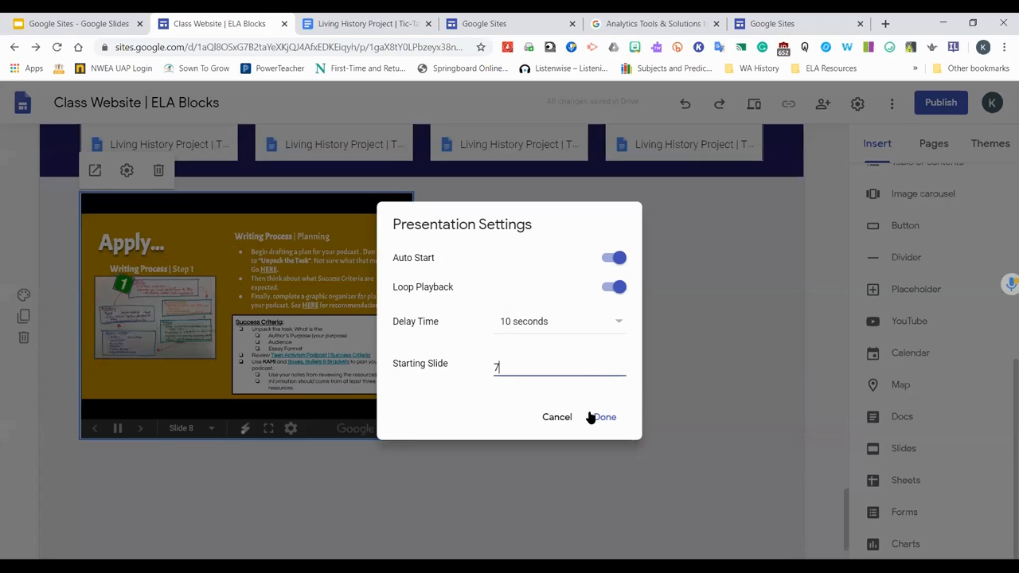
{"action": "left_click", "coordinate": [617, 419]}
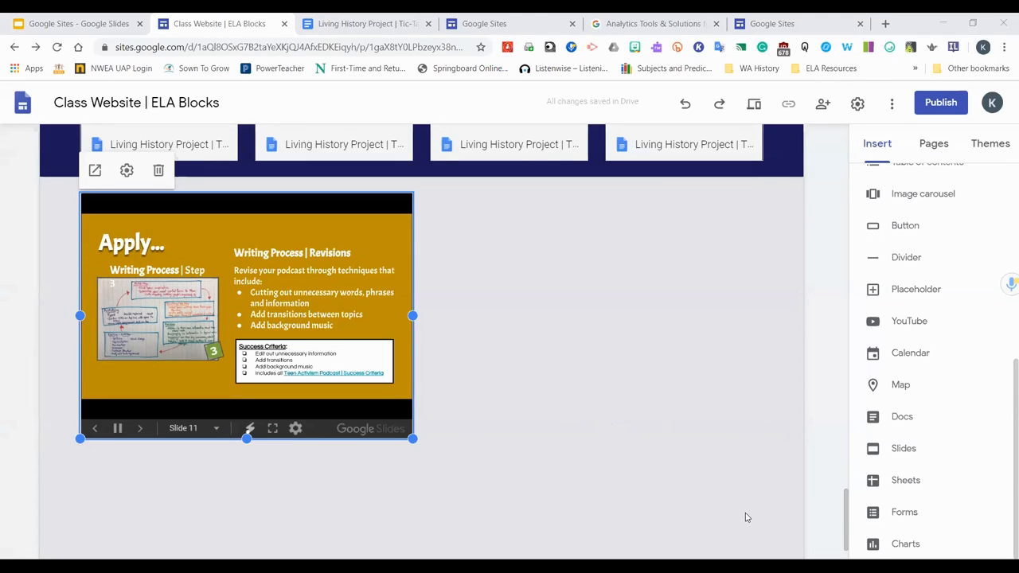
Insert the Digital Escape Room Attendees spreadsheet from Drive below the presentation
{"action": "left_click", "coordinate": [889, 484]}
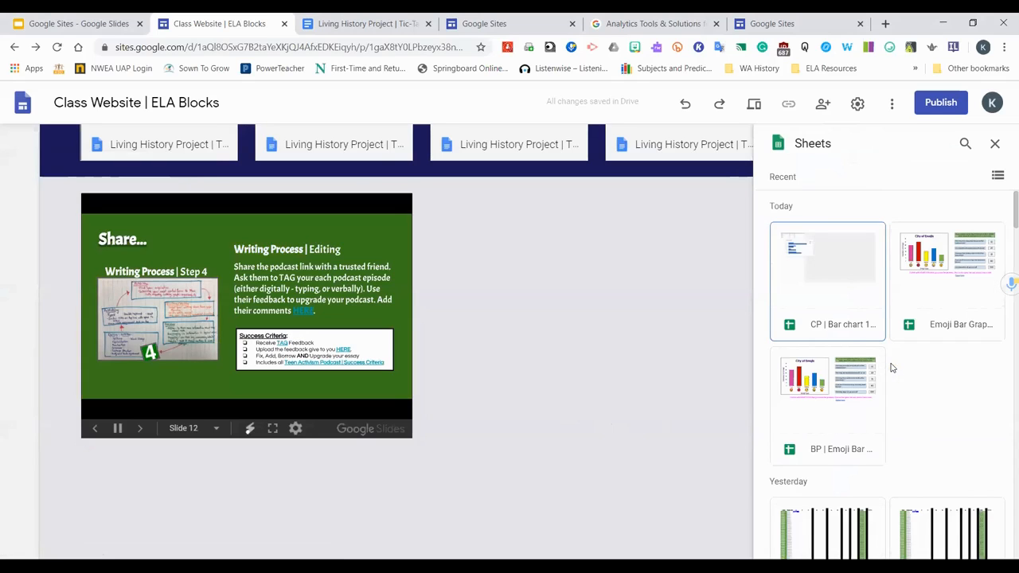
{"action": "scroll", "coordinate": [935, 478], "scroll_direction": "down", "scroll_amount": 3}
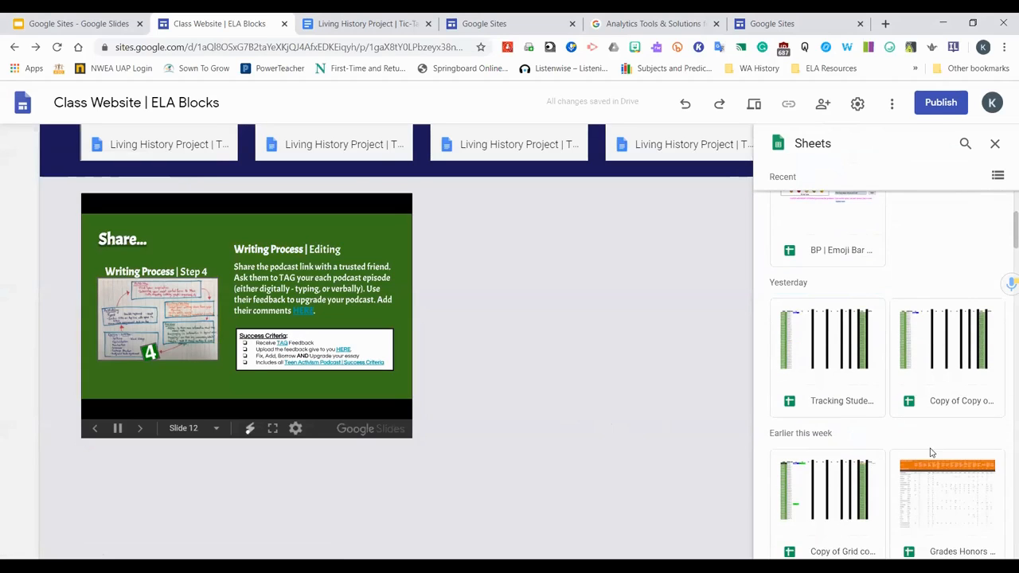
{"action": "scroll", "coordinate": [928, 430], "scroll_direction": "down", "scroll_amount": 4}
{"action": "scroll", "coordinate": [917, 378], "scroll_direction": "down", "scroll_amount": 3}
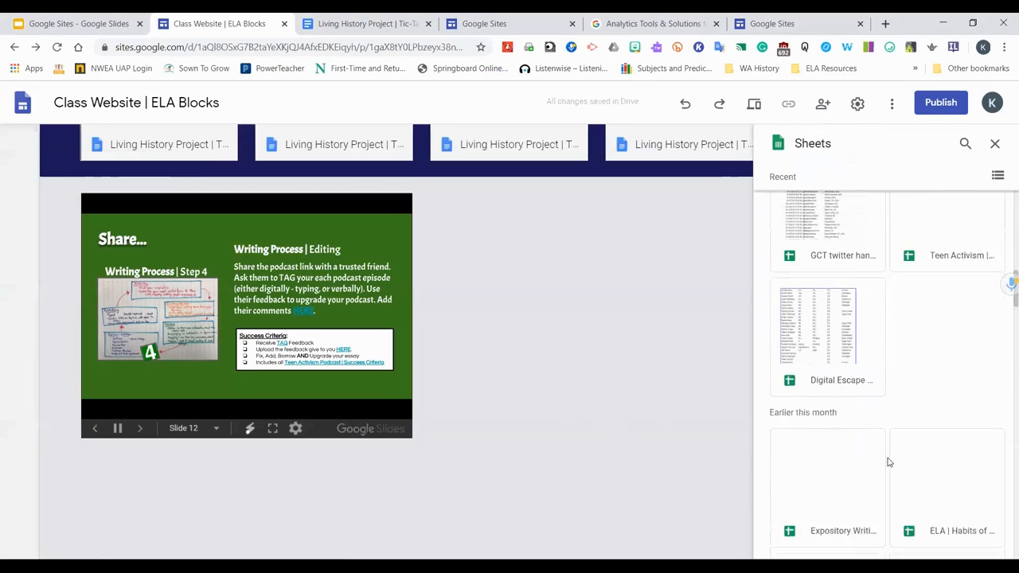
{"action": "left_click", "coordinate": [852, 325]}
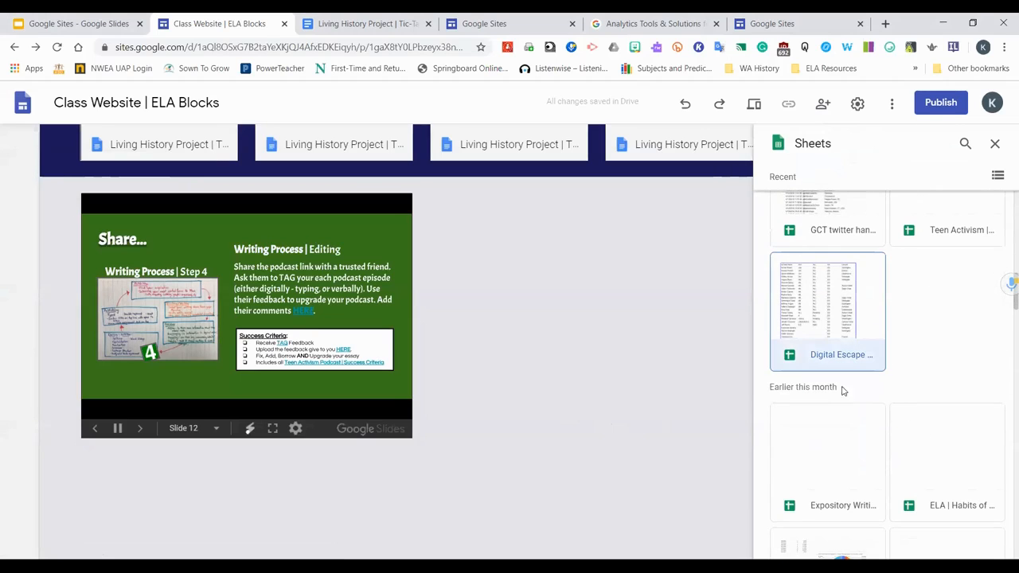
{"action": "left_click", "coordinate": [985, 549]}
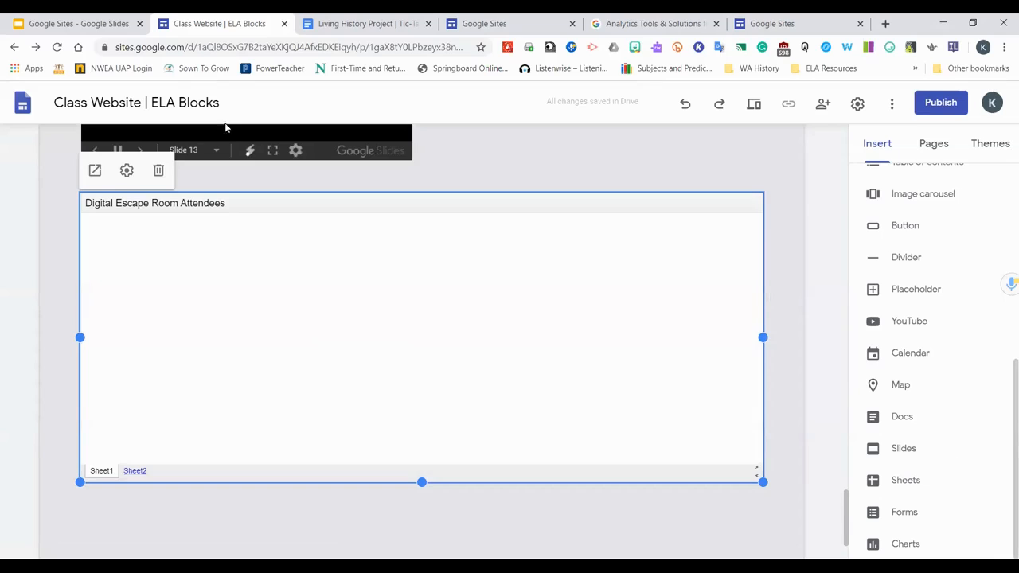
Set the embedded spreadsheet to display Sheet2
{"action": "left_click", "coordinate": [128, 171]}
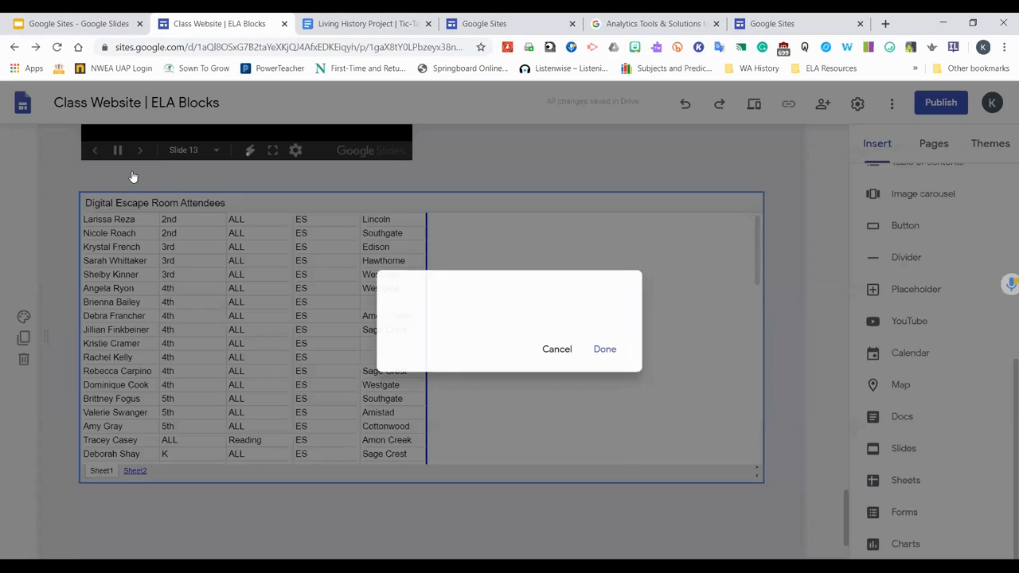
{"action": "left_click", "coordinate": [618, 318]}
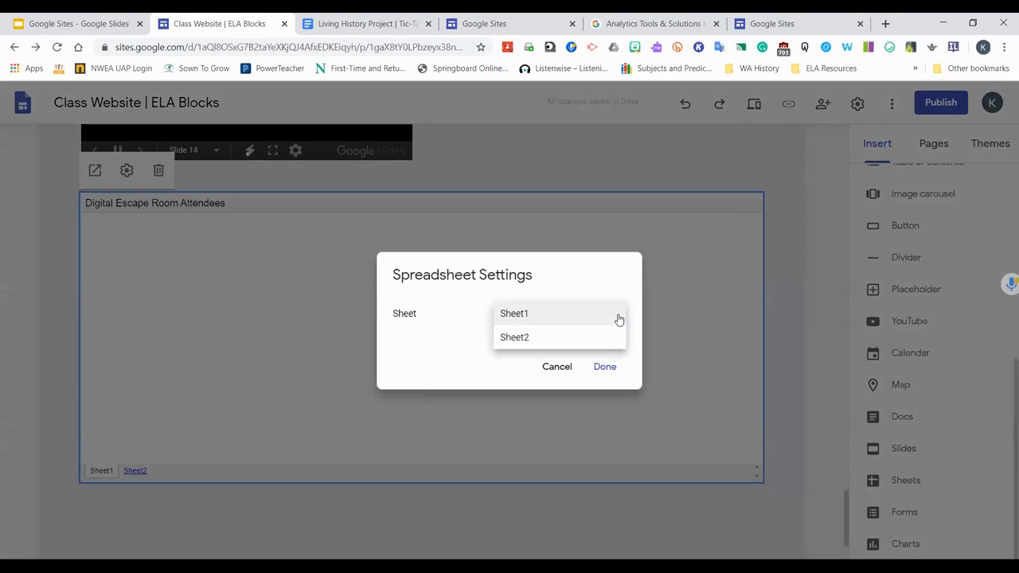
{"action": "left_click", "coordinate": [553, 339]}
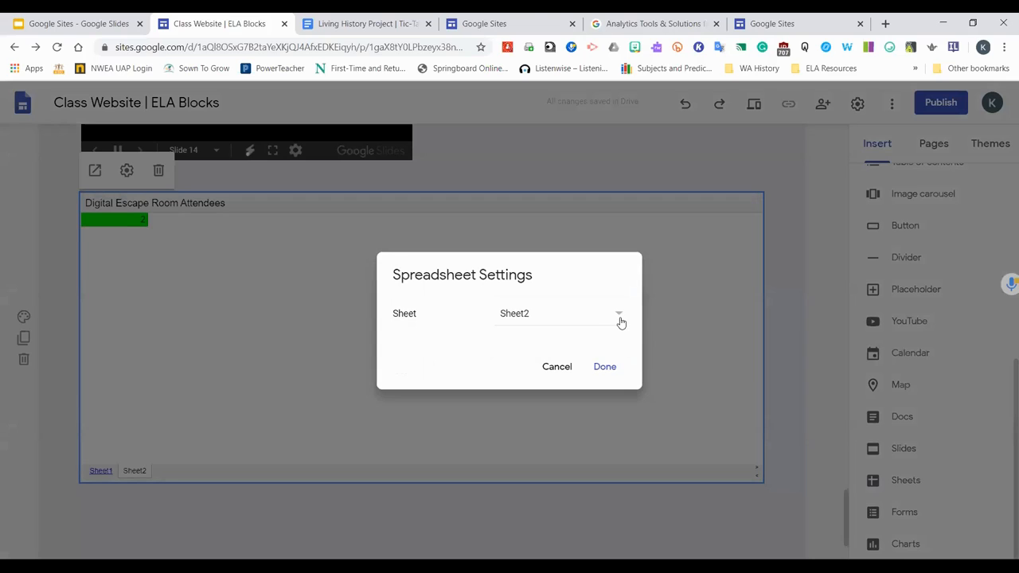
{"action": "left_click", "coordinate": [613, 370]}
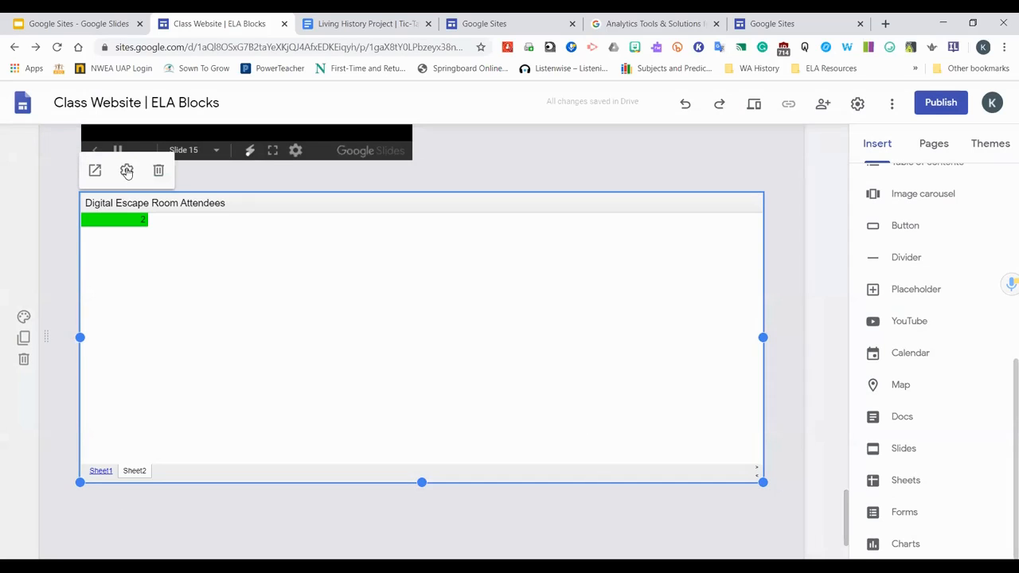
{"action": "left_click", "coordinate": [127, 172]}
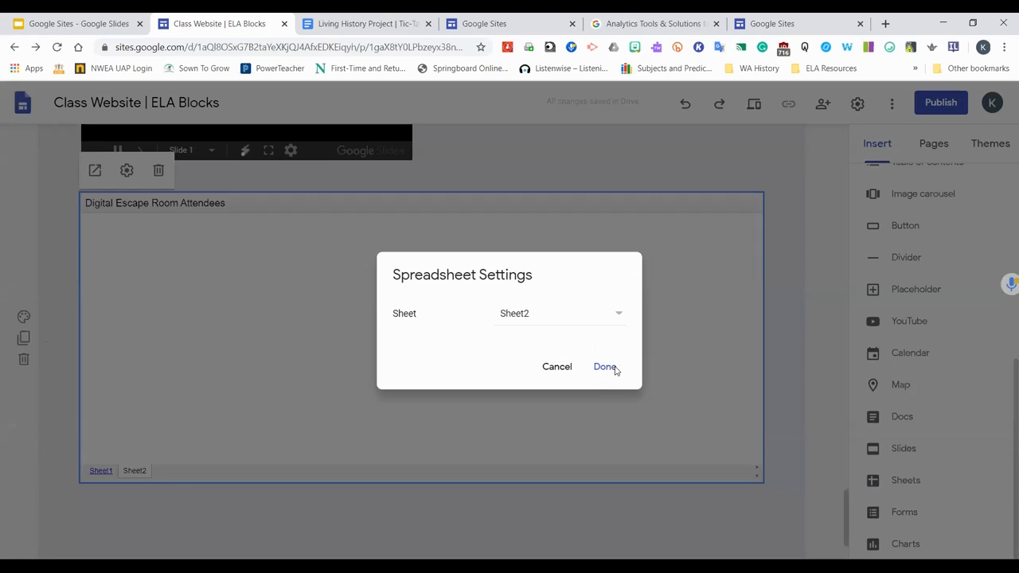
{"action": "left_click", "coordinate": [607, 368]}
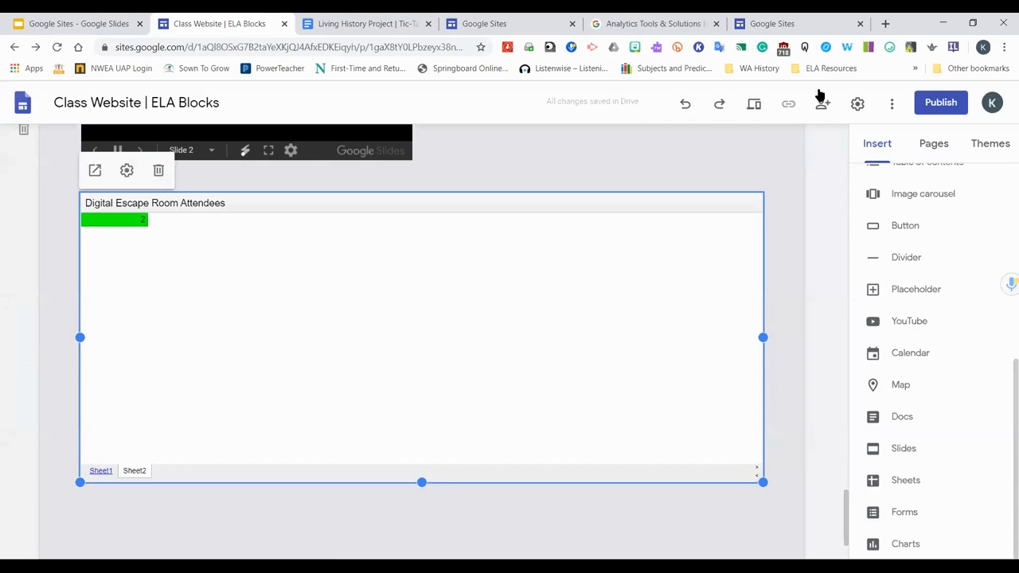
Preview the site and switch between the spreadsheet's Sheet1 and Sheet2 tabs
{"action": "left_click", "coordinate": [753, 105]}
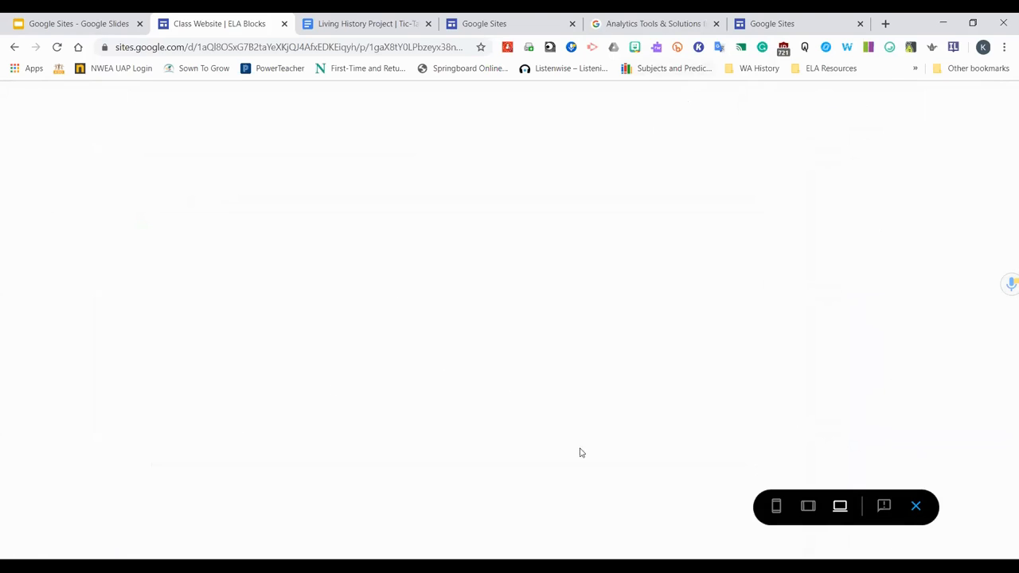
{"action": "scroll", "coordinate": [491, 389], "scroll_direction": "down", "scroll_amount": 10}
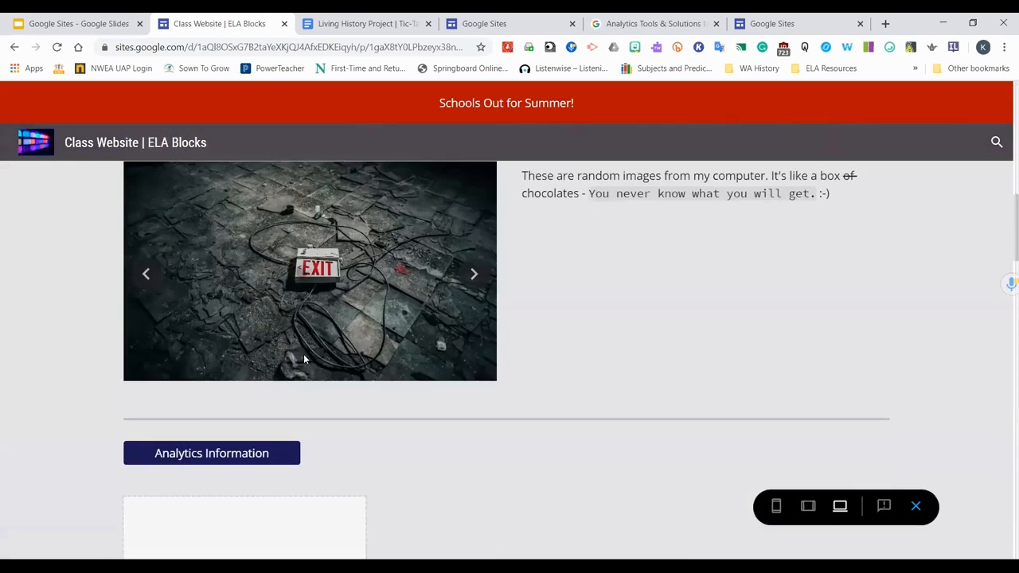
{"action": "scroll", "coordinate": [279, 362], "scroll_direction": "down", "scroll_amount": 14}
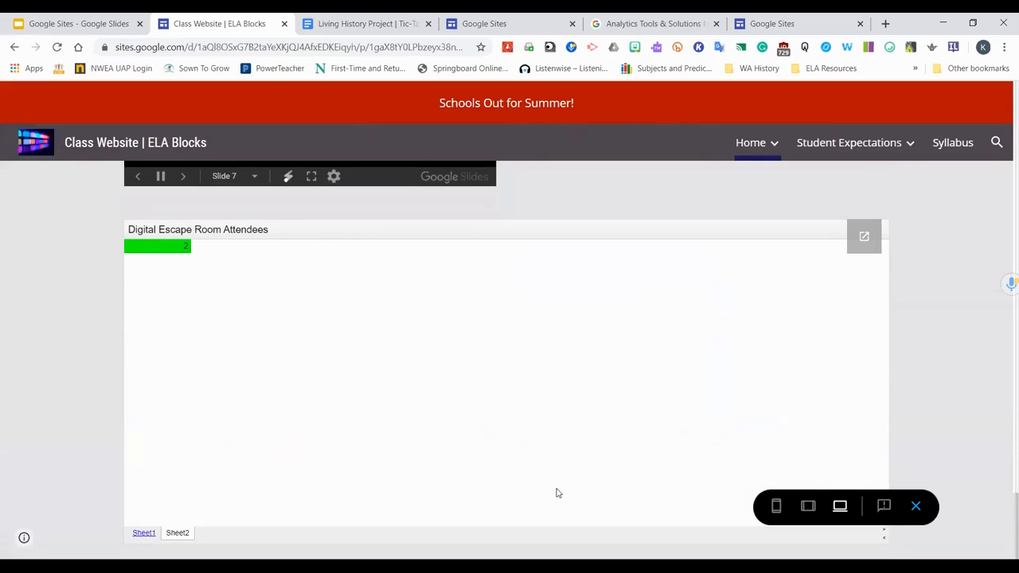
{"action": "left_click", "coordinate": [145, 532]}
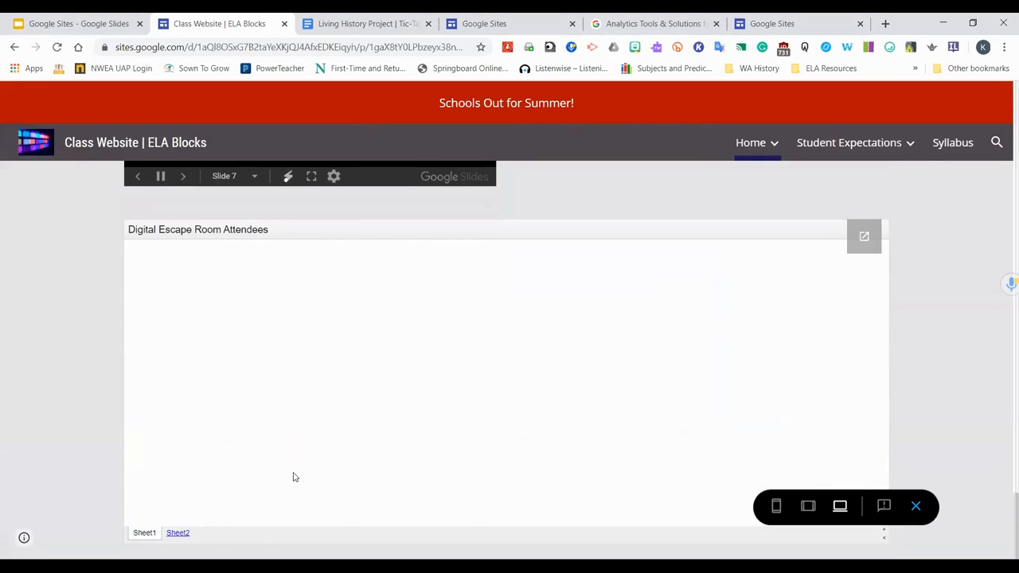
{"action": "left_click", "coordinate": [177, 535]}
{"action": "left_click", "coordinate": [150, 537]}
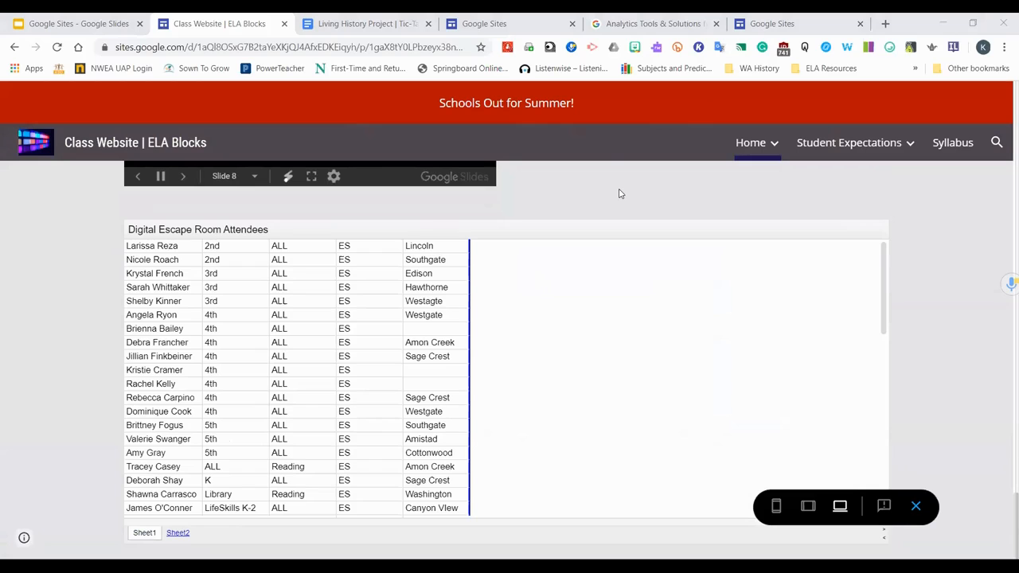
{"action": "left_click", "coordinate": [164, 535]}
{"action": "left_click", "coordinate": [143, 533]}
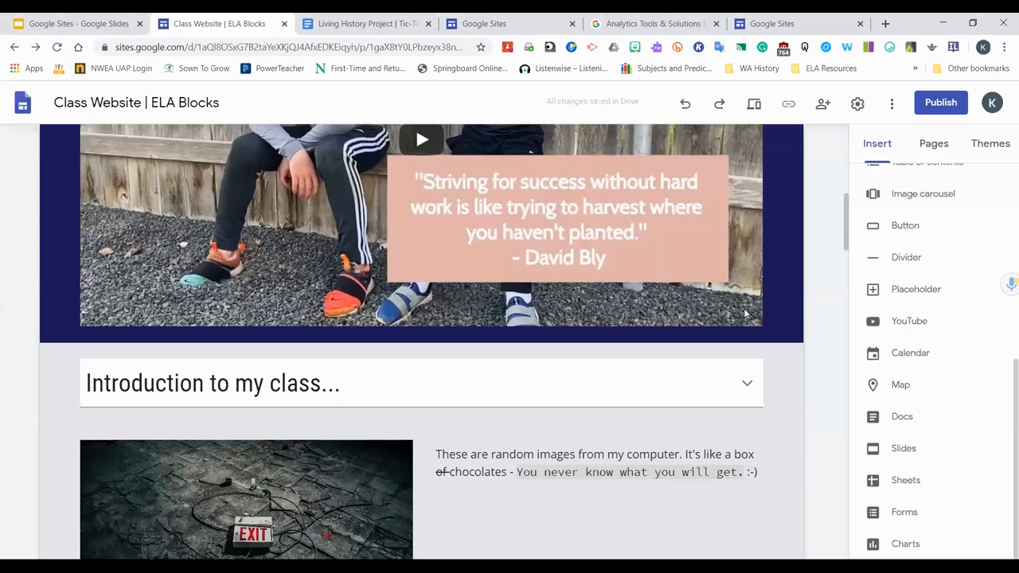
Shrink the embedded spreadsheet to about 40% of the section's width
{"action": "scroll", "coordinate": [832, 334], "scroll_direction": "down", "scroll_amount": 15}
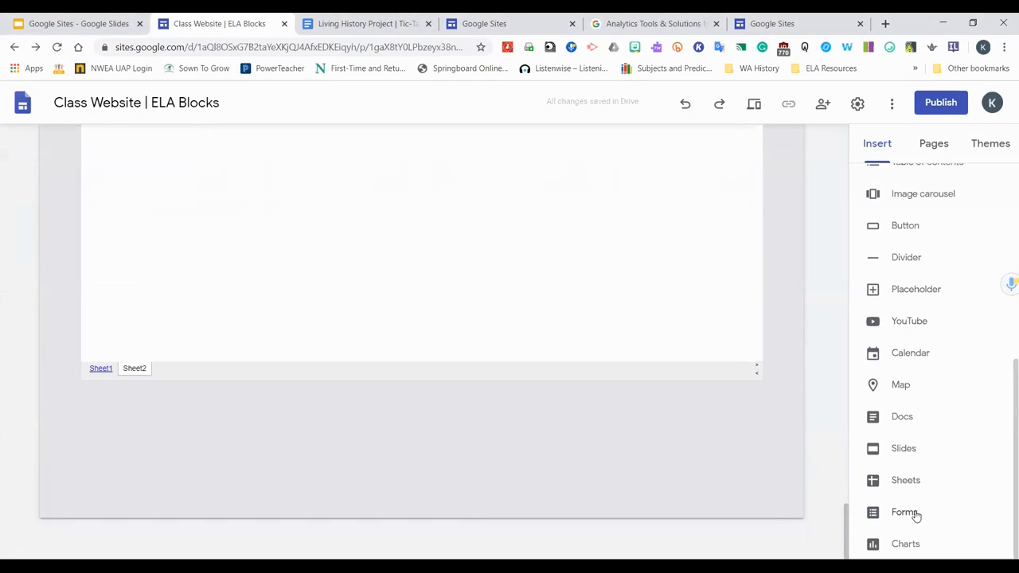
{"action": "left_click", "coordinate": [666, 335]}
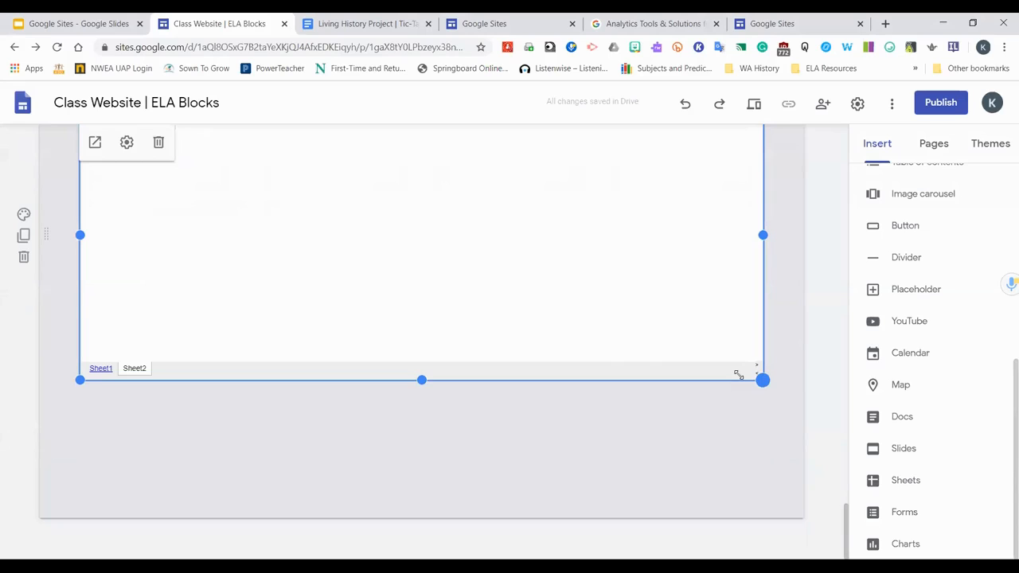
{"action": "left_click_drag", "start_coordinate": [475, 263], "coordinate": [363, 248]}
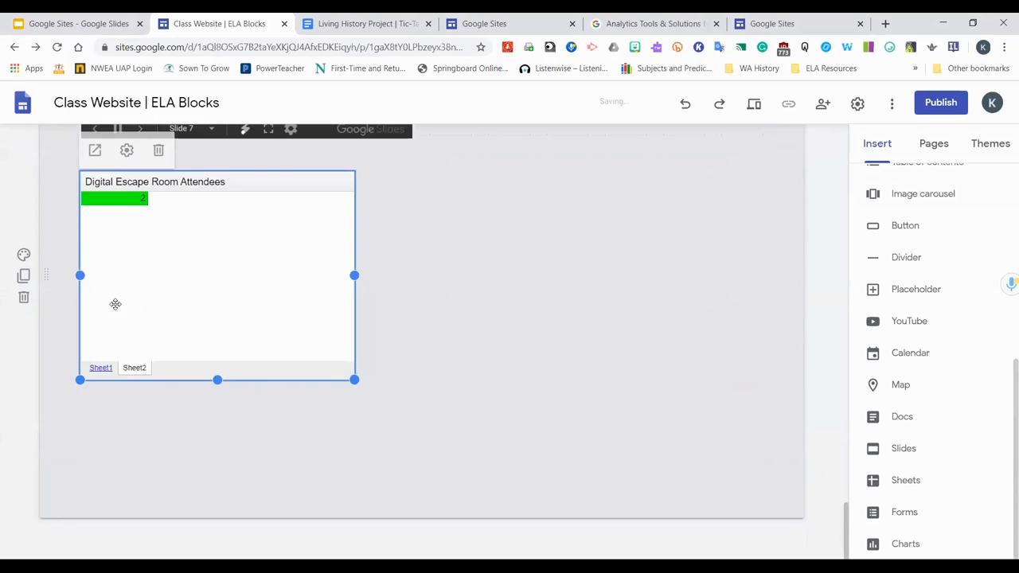
{"action": "left_click", "coordinate": [22, 257]}
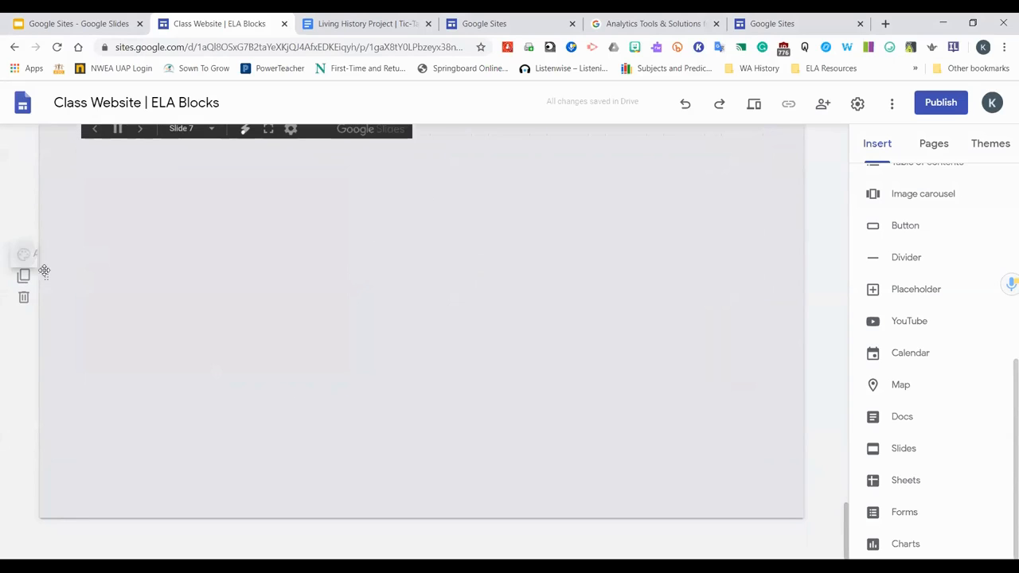
{"action": "left_click", "coordinate": [93, 285]}
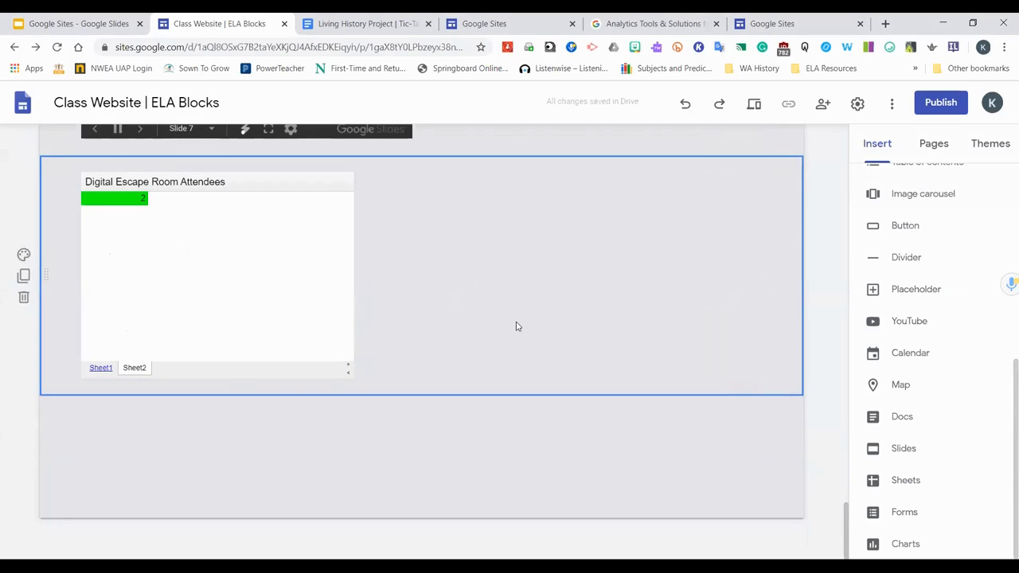
Insert the Copy of Peer Review Rating Form from Drive onto the page
{"action": "left_click", "coordinate": [907, 514]}
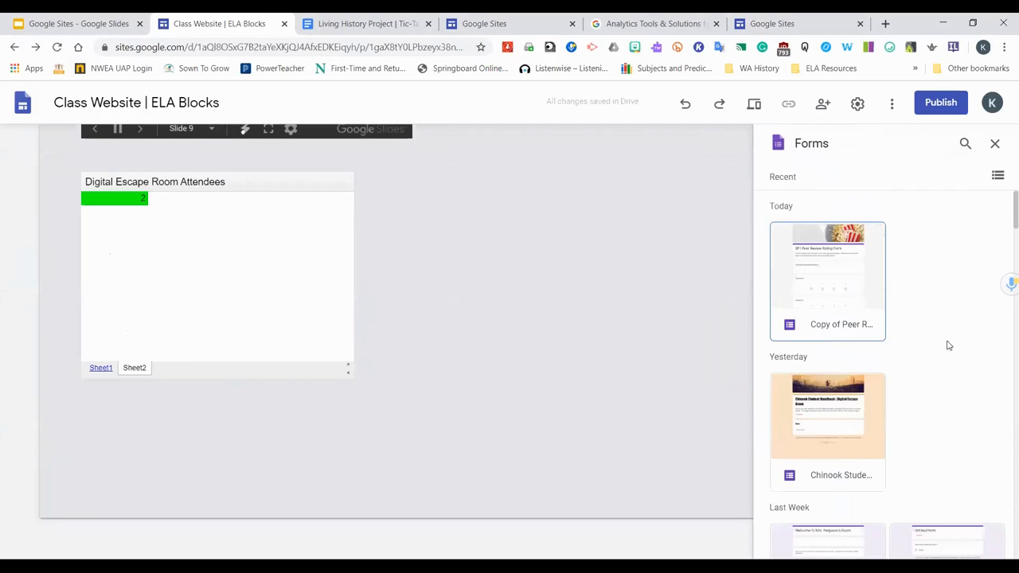
{"action": "left_click", "coordinate": [858, 296]}
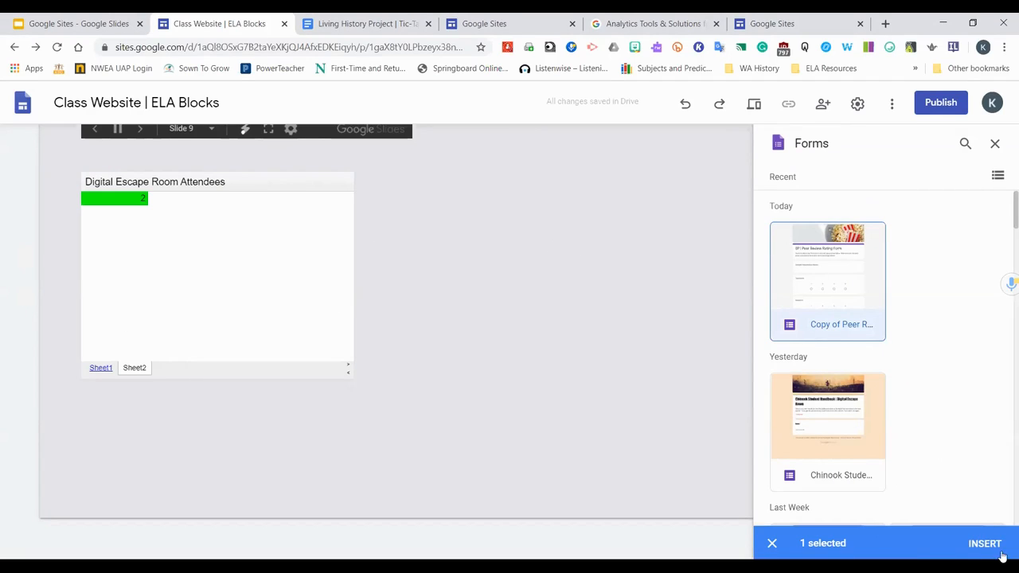
{"action": "left_click", "coordinate": [984, 545]}
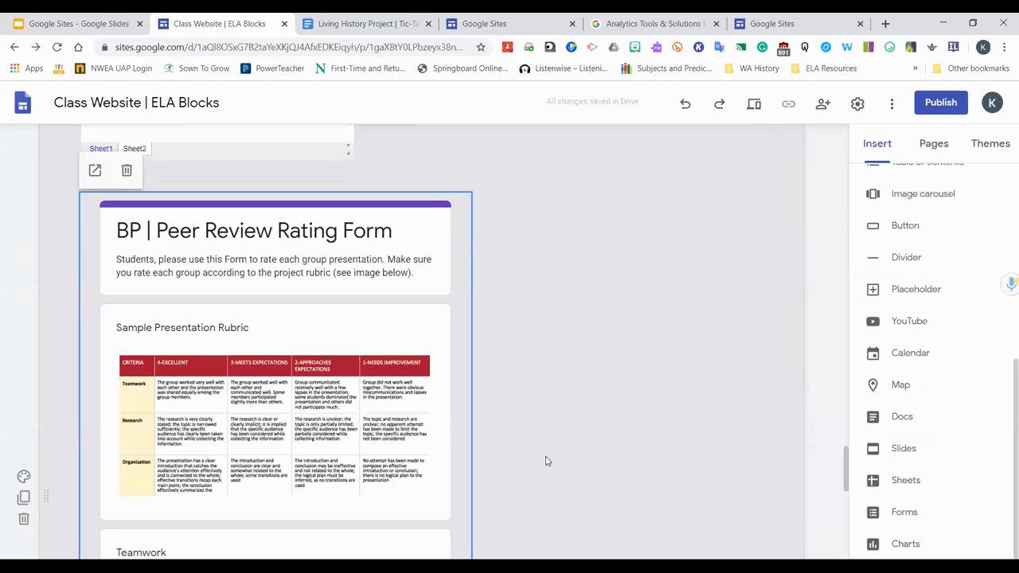
Move the embedded form up beside the spreadsheet, to its right
{"action": "scroll", "coordinate": [547, 357], "scroll_direction": "down", "scroll_amount": 2}
{"action": "scroll", "coordinate": [518, 355], "scroll_direction": "up", "scroll_amount": 2}
{"action": "scroll", "coordinate": [245, 320], "scroll_direction": "down", "scroll_amount": 4}
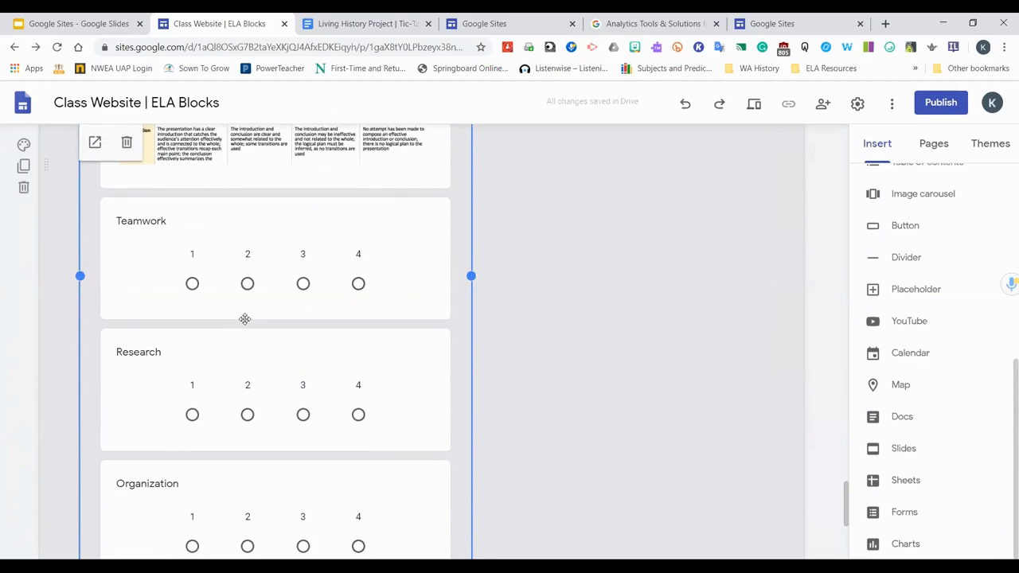
{"action": "scroll", "coordinate": [244, 319], "scroll_direction": "down", "scroll_amount": 3}
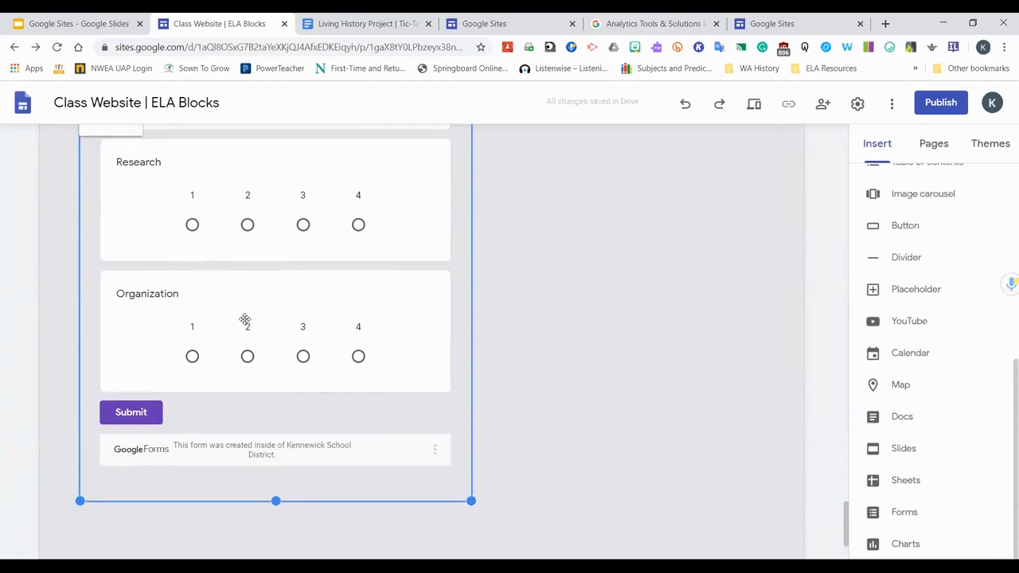
{"action": "scroll", "coordinate": [376, 334], "scroll_direction": "up", "scroll_amount": 1}
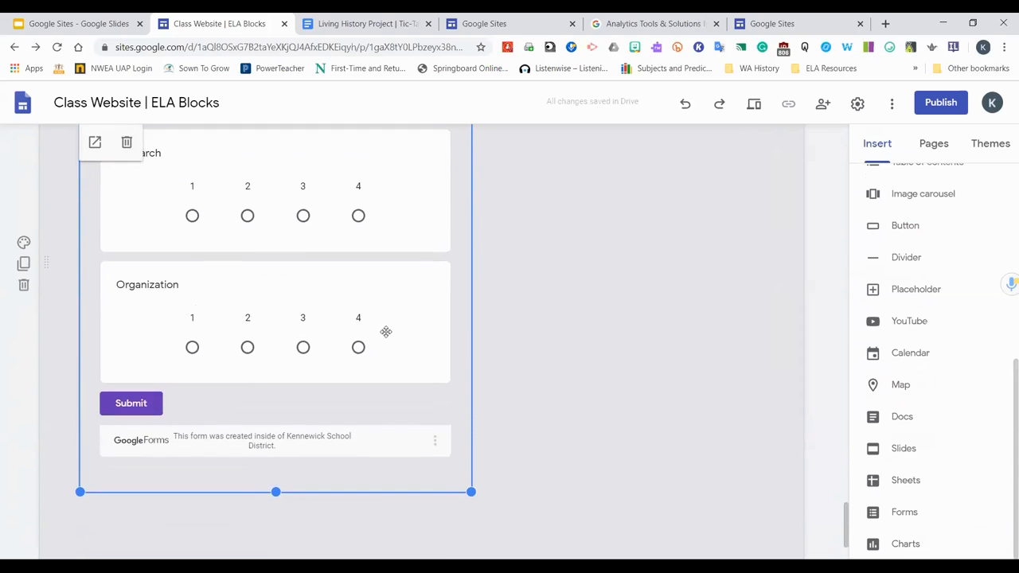
{"action": "scroll", "coordinate": [290, 320], "scroll_direction": "up", "scroll_amount": 7}
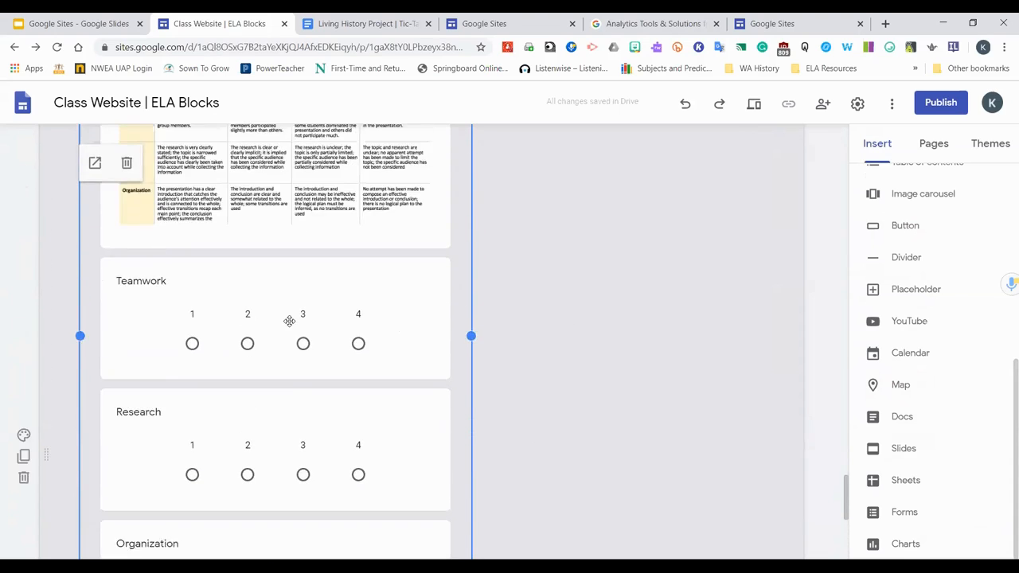
{"action": "left_click_drag", "start_coordinate": [293, 274], "coordinate": [573, 361]}
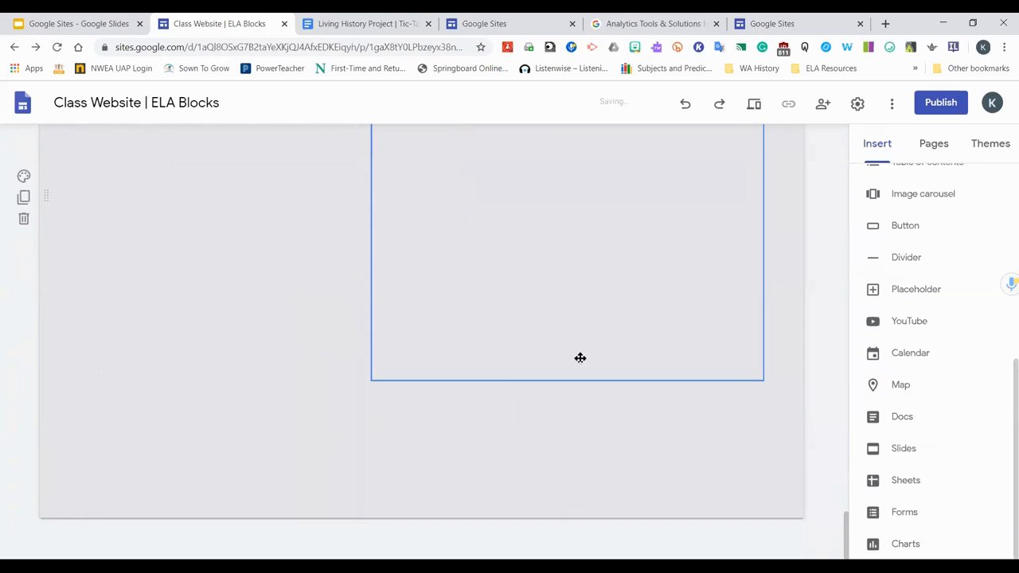
{"action": "scroll", "coordinate": [576, 350], "scroll_direction": "up", "scroll_amount": 6}
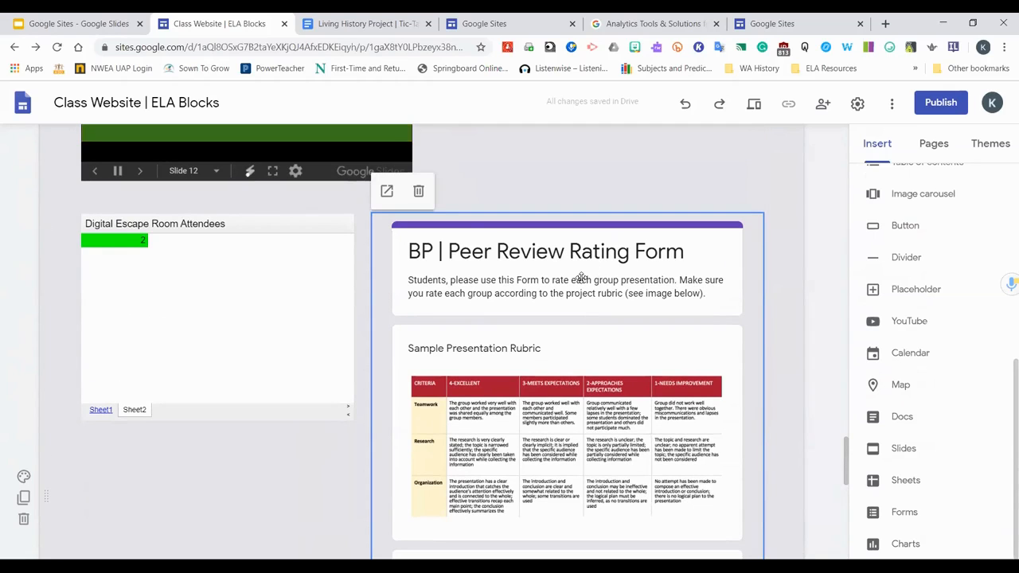
{"action": "scroll", "coordinate": [539, 375], "scroll_direction": "down", "scroll_amount": 4}
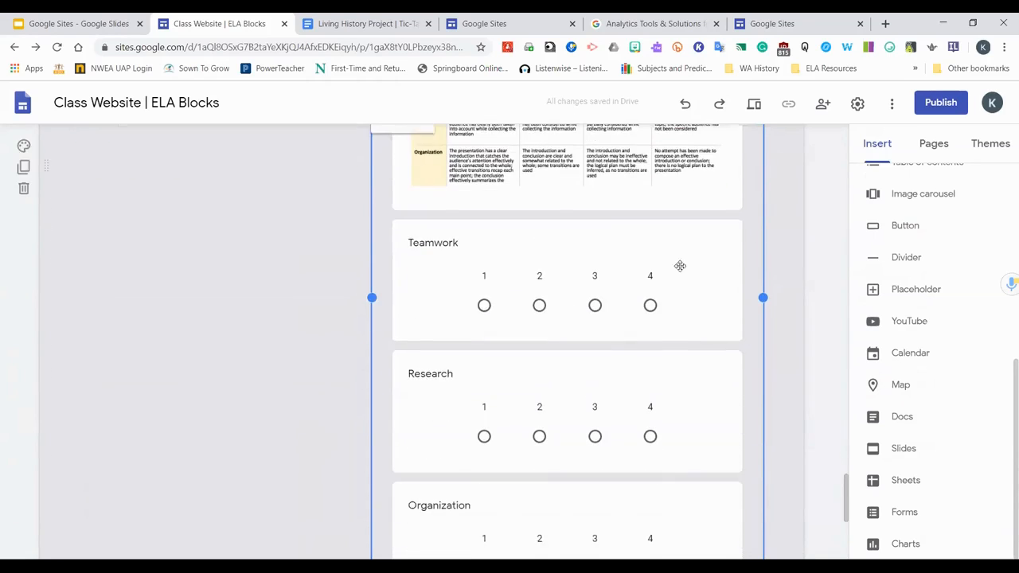
Open the Copy of Peer Review Rating Form in Google Forms in a new browser tab
{"action": "left_click", "coordinate": [885, 23]}
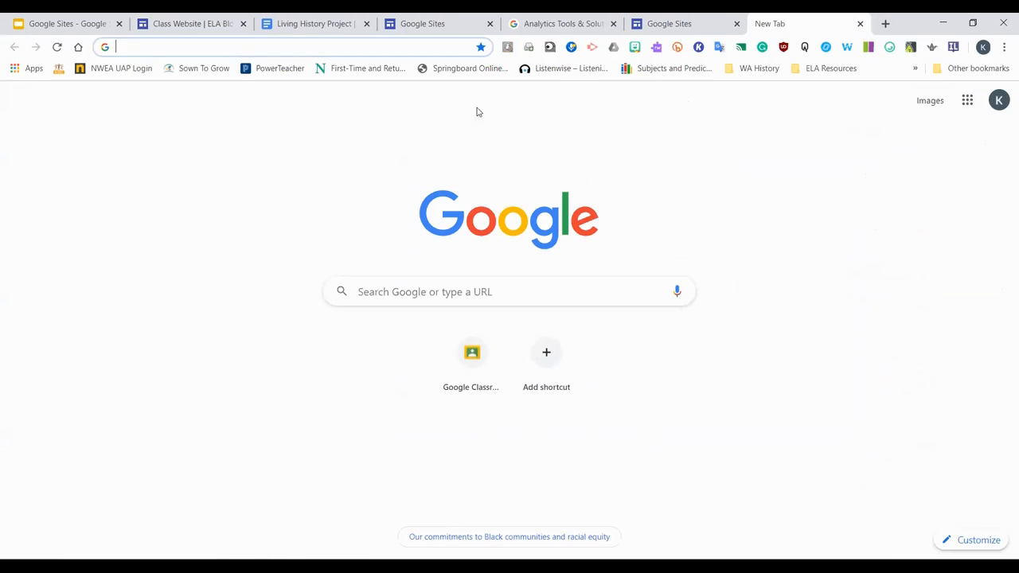
{"action": "left_click", "coordinate": [969, 103]}
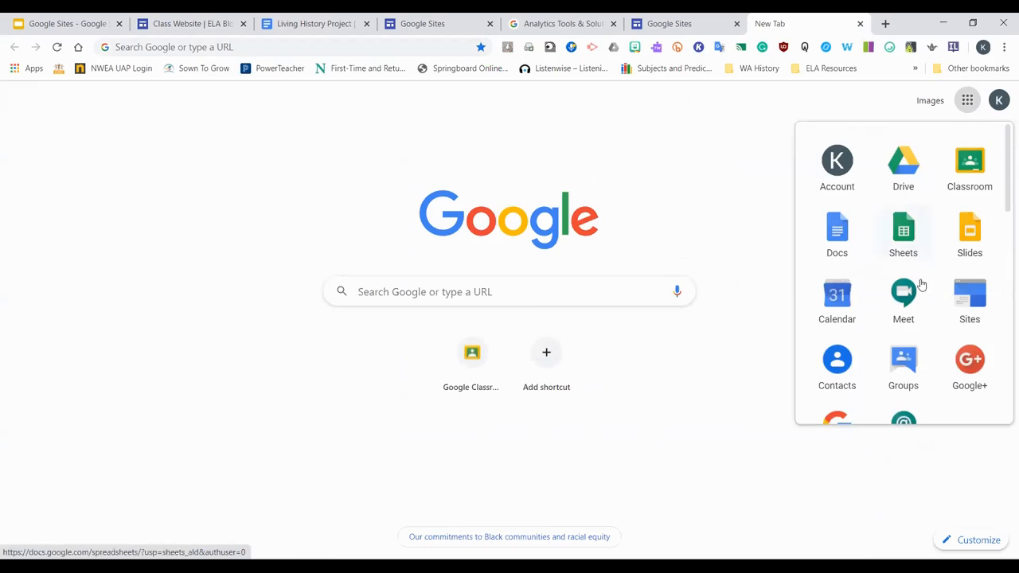
{"action": "scroll", "coordinate": [923, 286], "scroll_direction": "down", "scroll_amount": 1}
{"action": "scroll", "coordinate": [928, 284], "scroll_direction": "down", "scroll_amount": 3}
{"action": "left_click", "coordinate": [970, 320]}
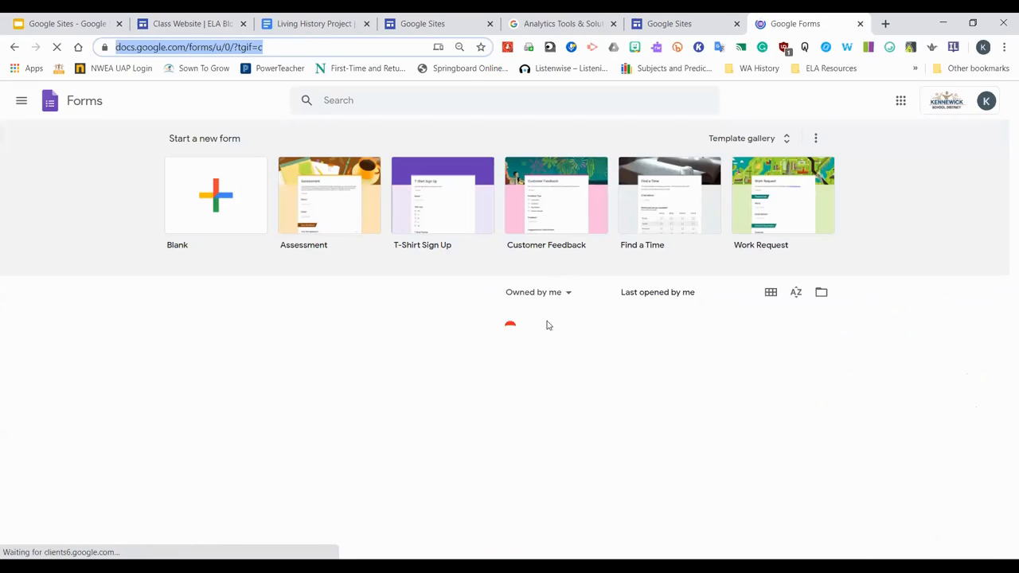
{"action": "left_click", "coordinate": [569, 294]}
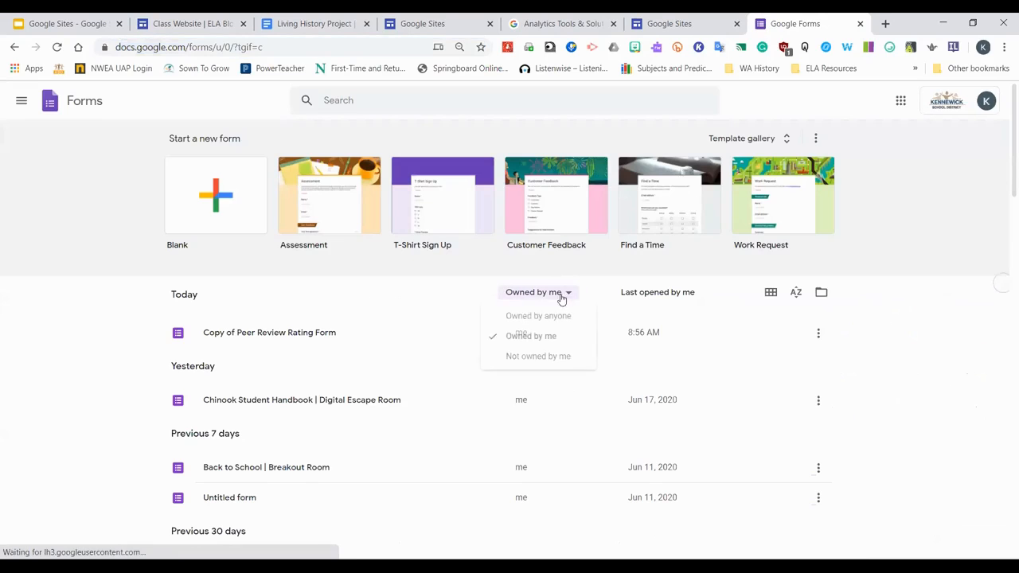
{"action": "left_click", "coordinate": [291, 333]}
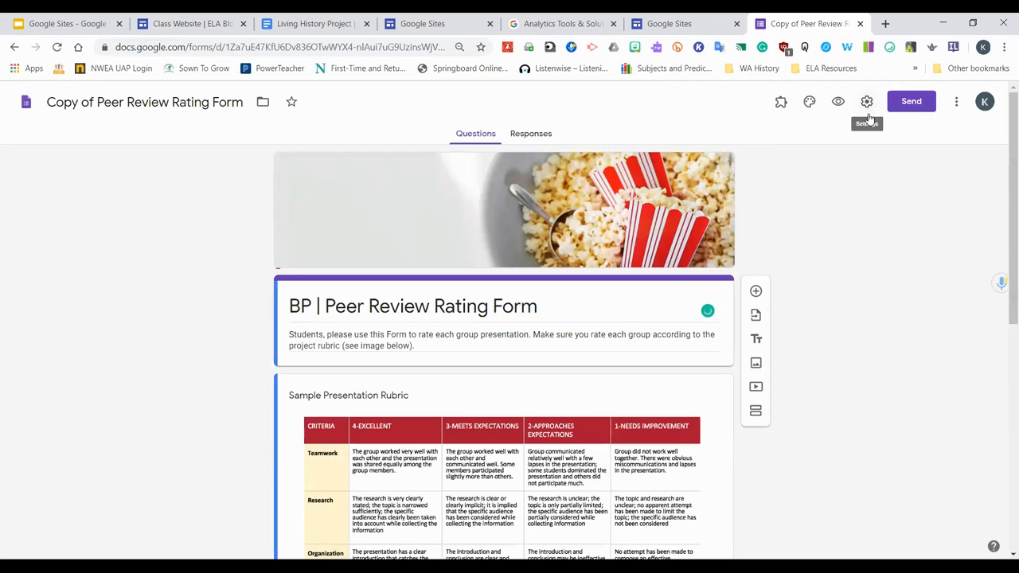
Open the form's collaborator sharing settings and set link access to Anyone with the link
{"action": "left_click", "coordinate": [911, 102]}
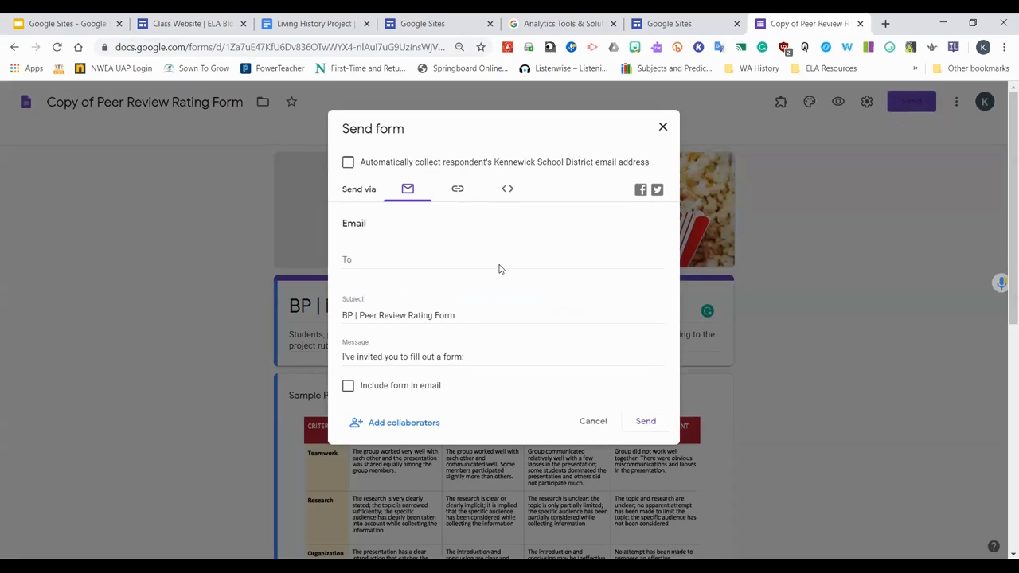
{"action": "left_click", "coordinate": [421, 424]}
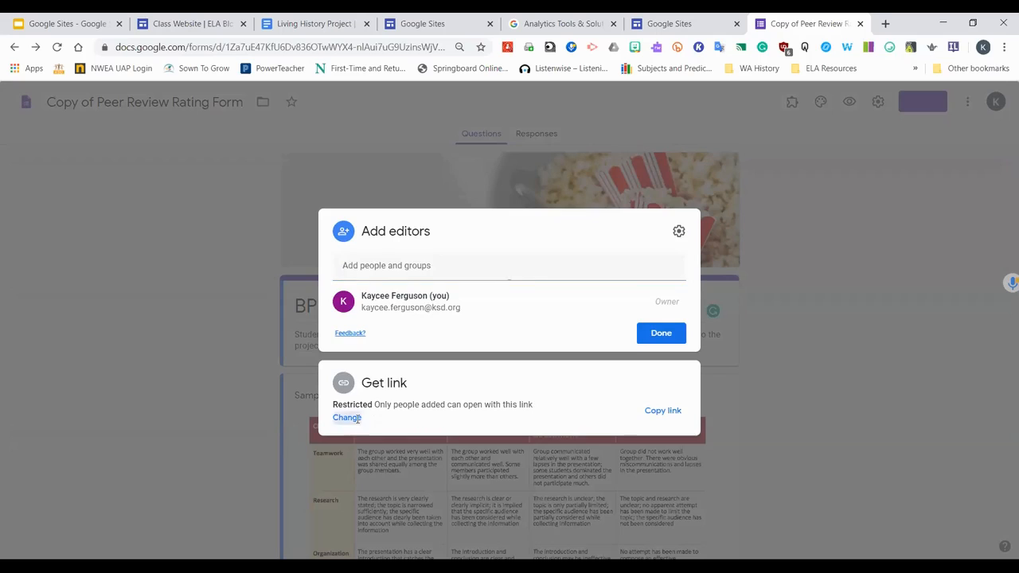
{"action": "left_click", "coordinate": [356, 418]}
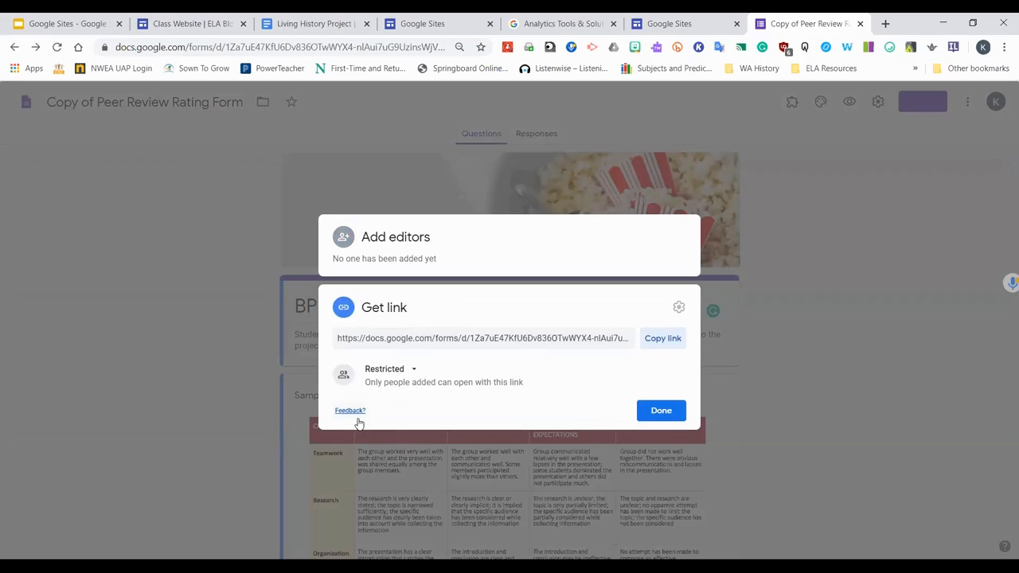
{"action": "left_click", "coordinate": [414, 371]}
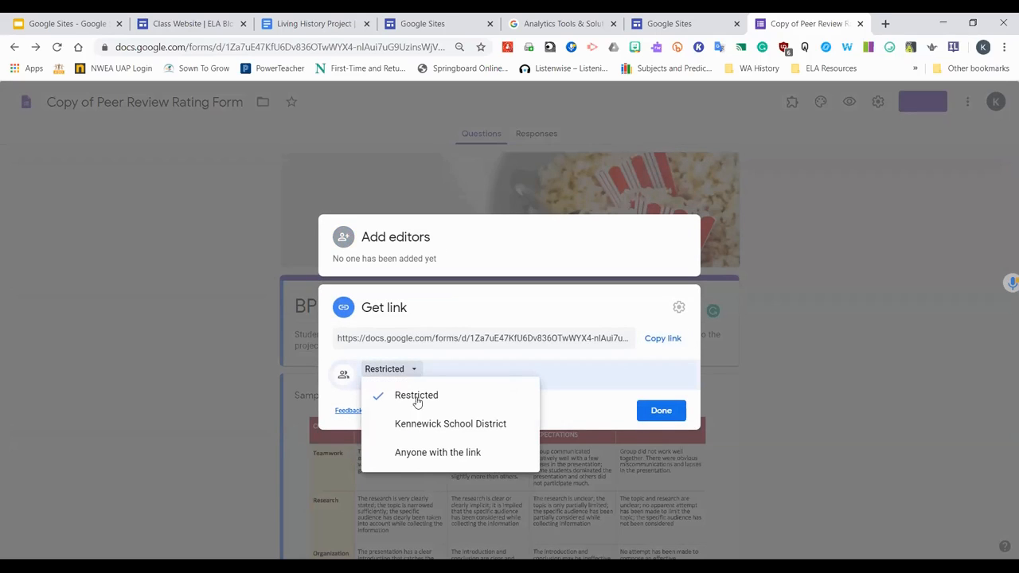
{"action": "left_click", "coordinate": [421, 453]}
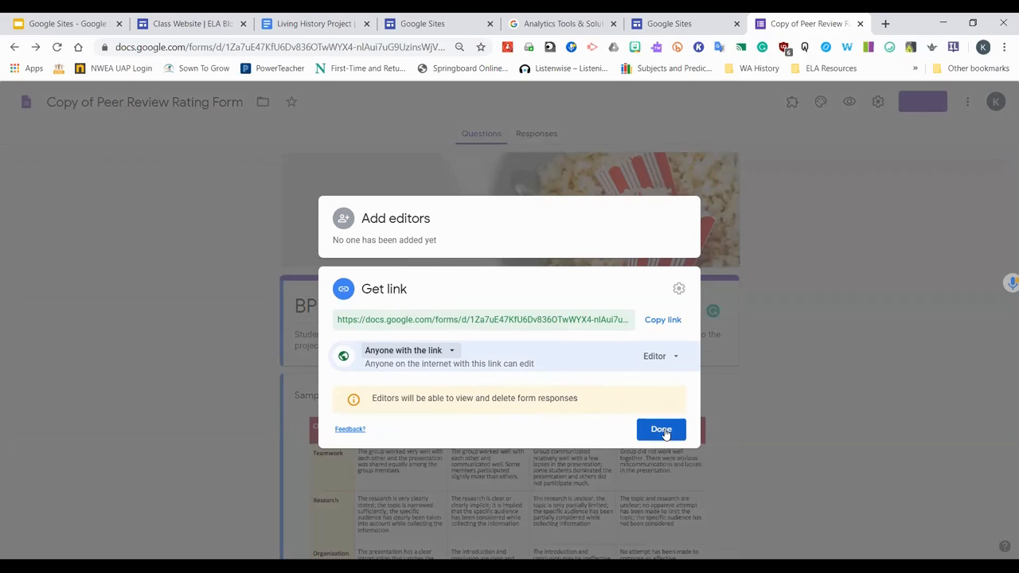
Keep the Editor role for link users and copy the form's sharing link
{"action": "left_click", "coordinate": [671, 358]}
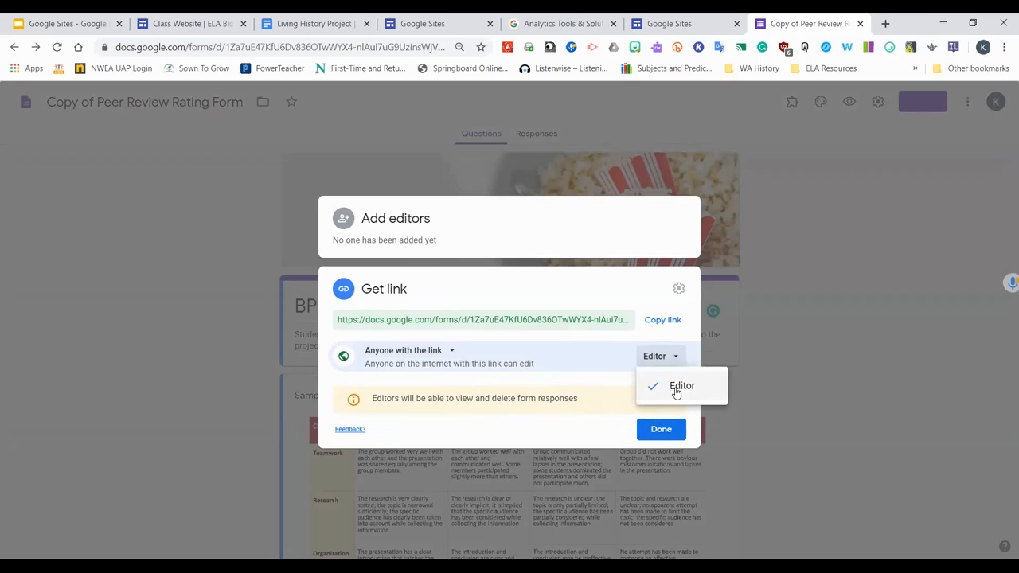
{"action": "left_click", "coordinate": [676, 390]}
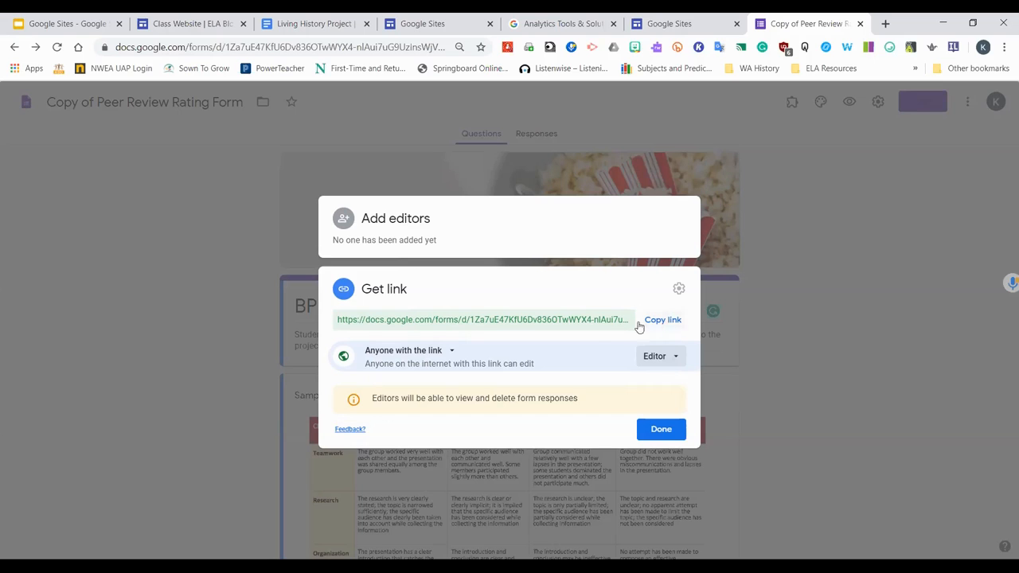
{"action": "left_click", "coordinate": [673, 358]}
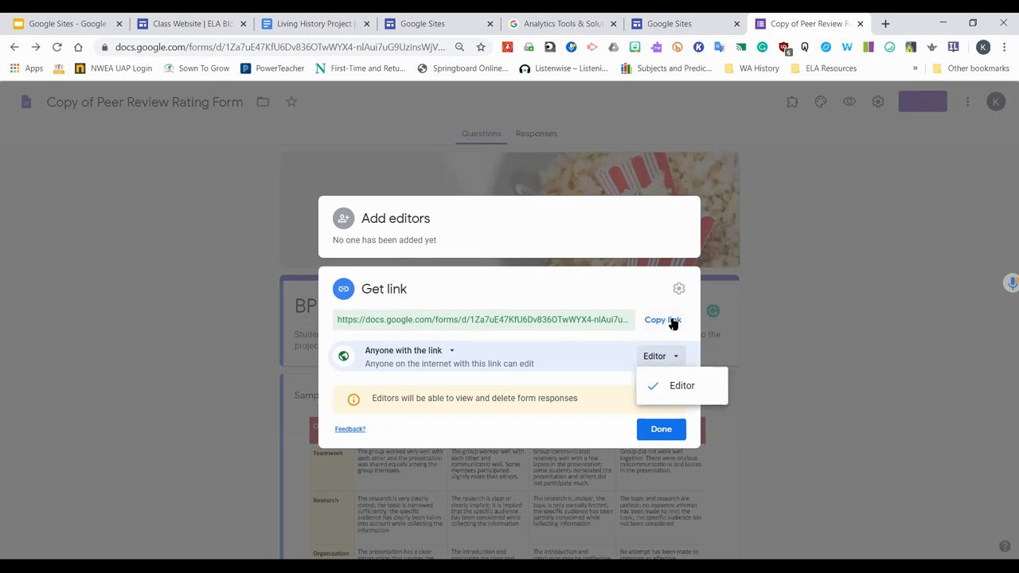
{"action": "left_click", "coordinate": [671, 320]}
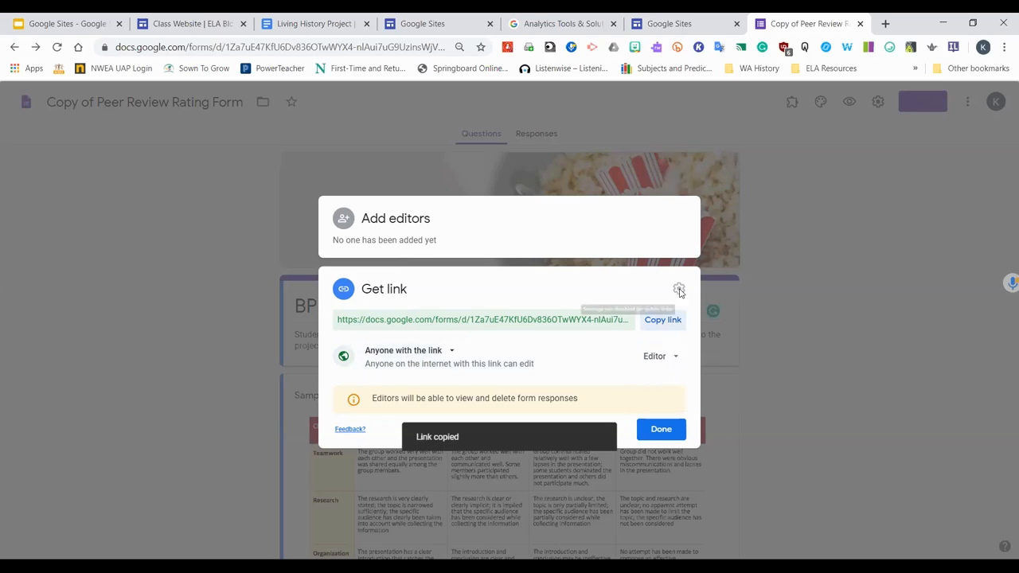
Restrict link access to Kennewick School District and close the sharing settings
{"action": "left_click", "coordinate": [428, 350]}
{"action": "left_click", "coordinate": [433, 402]}
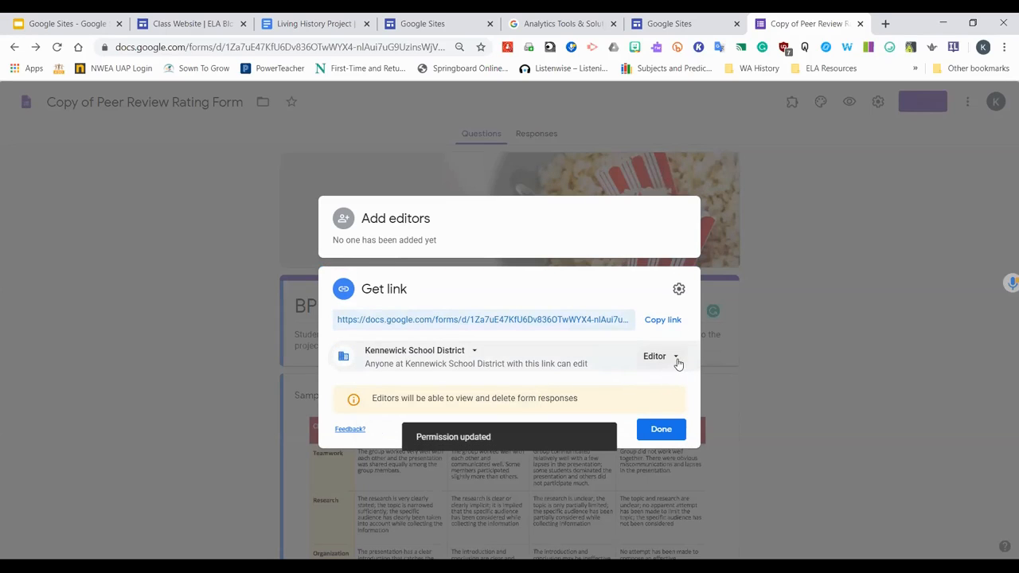
{"action": "left_click", "coordinate": [676, 360]}
{"action": "left_click", "coordinate": [549, 398]}
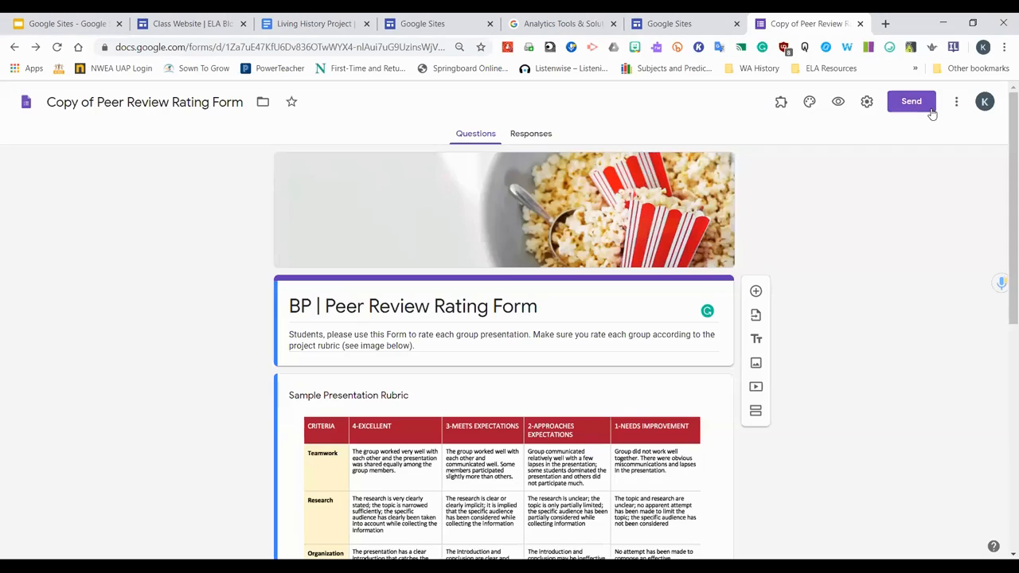
{"action": "left_click", "coordinate": [925, 105]}
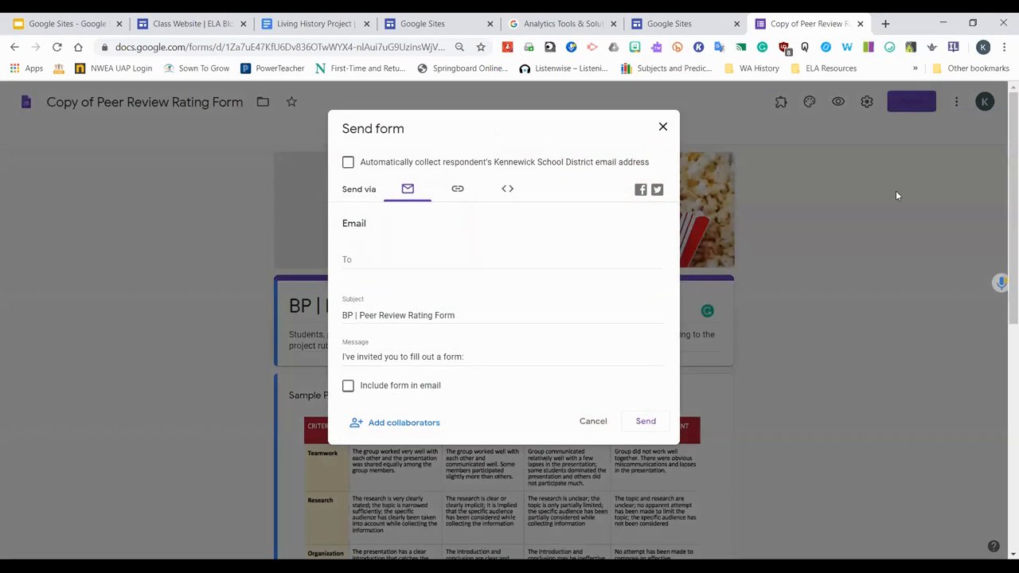
Examine the form's send options, including the link tab, and the More menu
{"action": "left_click", "coordinate": [661, 129]}
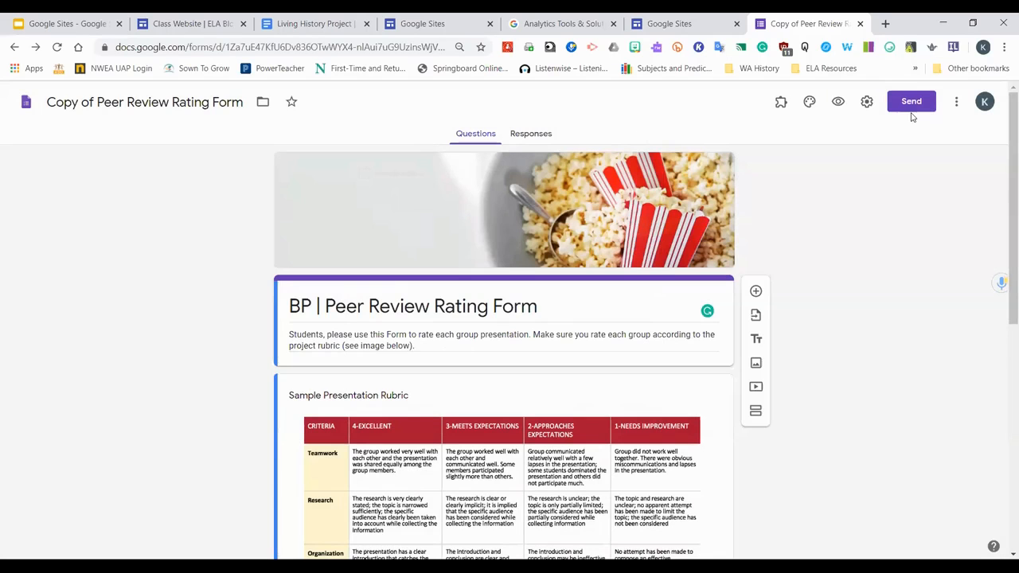
{"action": "left_click", "coordinate": [912, 104]}
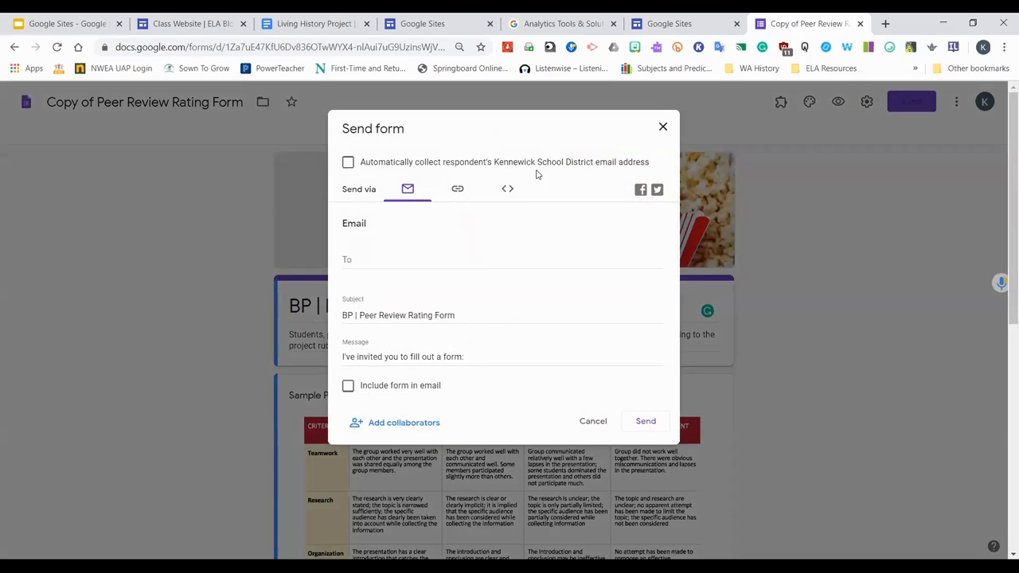
{"action": "left_click", "coordinate": [458, 190]}
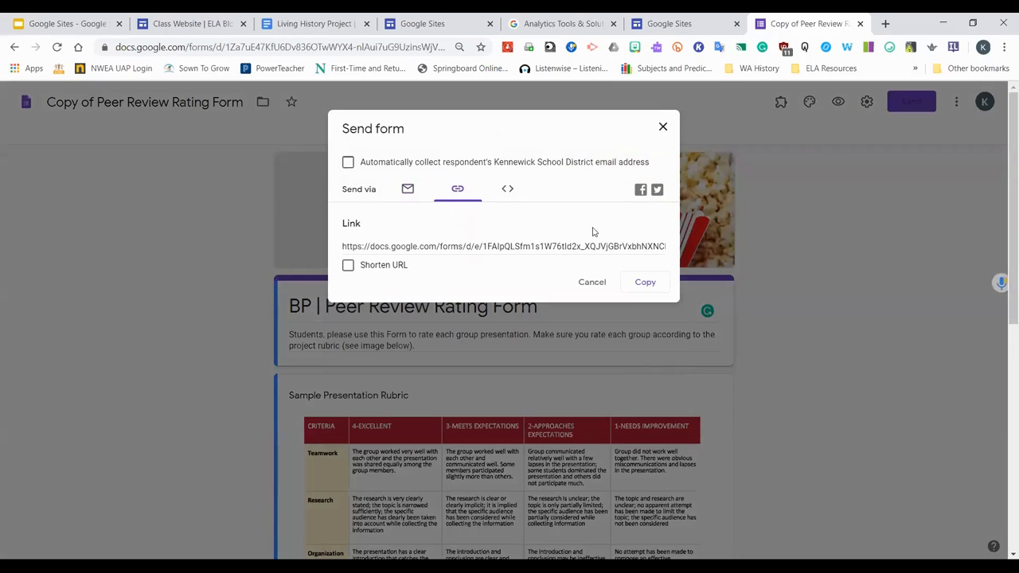
{"action": "left_click", "coordinate": [663, 128]}
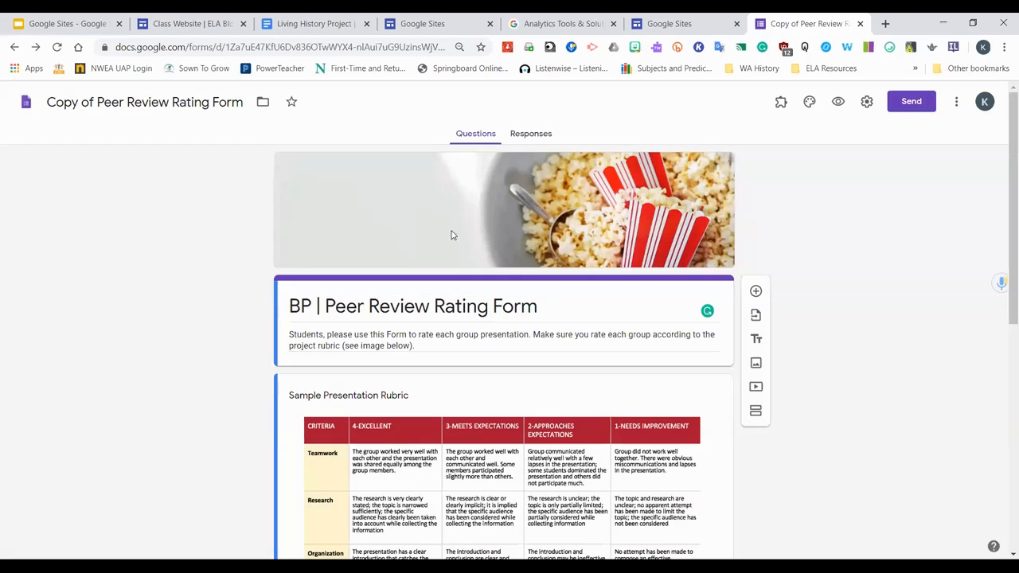
{"action": "left_click", "coordinate": [959, 103]}
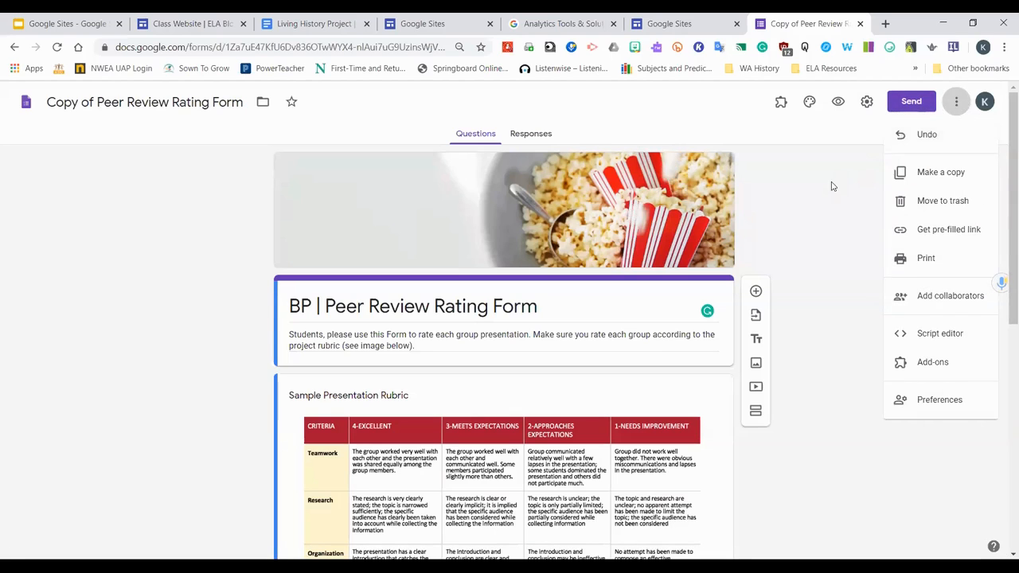
{"action": "left_click", "coordinate": [959, 104]}
Return to the Class Website editor and review the embedded form on the page
{"action": "left_click", "coordinate": [664, 24]}
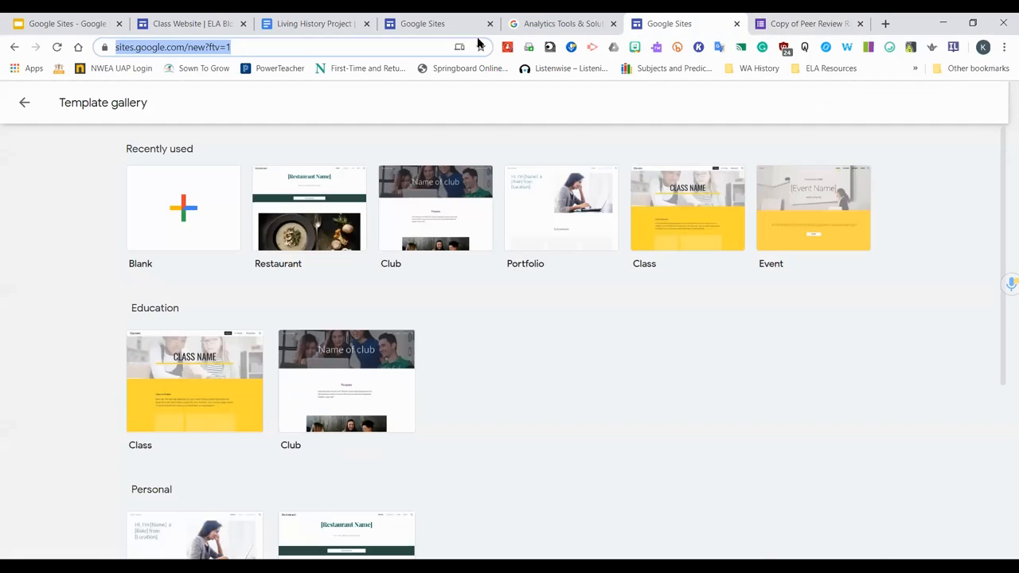
{"action": "left_click", "coordinate": [142, 20]}
{"action": "scroll", "coordinate": [699, 349], "scroll_direction": "down", "scroll_amount": 1}
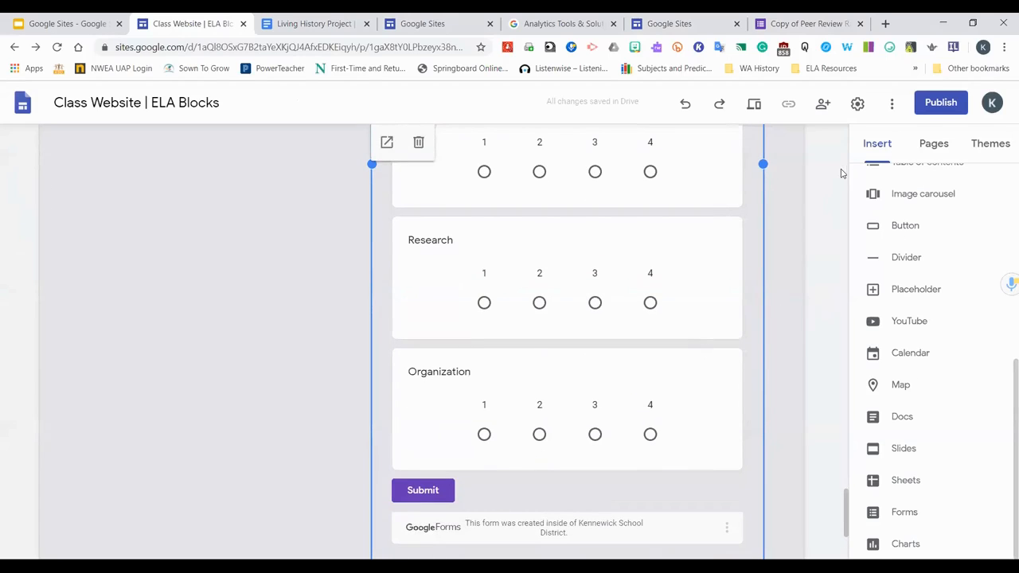
{"action": "scroll", "coordinate": [784, 257], "scroll_direction": "down", "scroll_amount": 3}
{"action": "scroll", "coordinate": [742, 296], "scroll_direction": "up", "scroll_amount": 7}
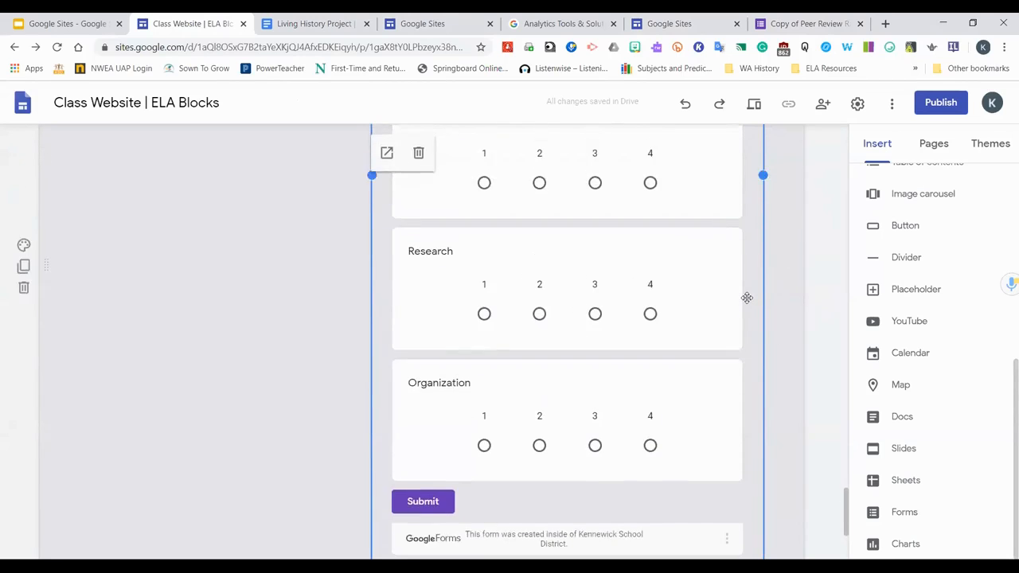
Resize the embedded Peer Review form shorter and move it beside the Digital Escape Room Attendees sheet
{"action": "scroll", "coordinate": [741, 296], "scroll_direction": "up", "scroll_amount": 3}
{"action": "scroll", "coordinate": [735, 300], "scroll_direction": "down", "scroll_amount": 1}
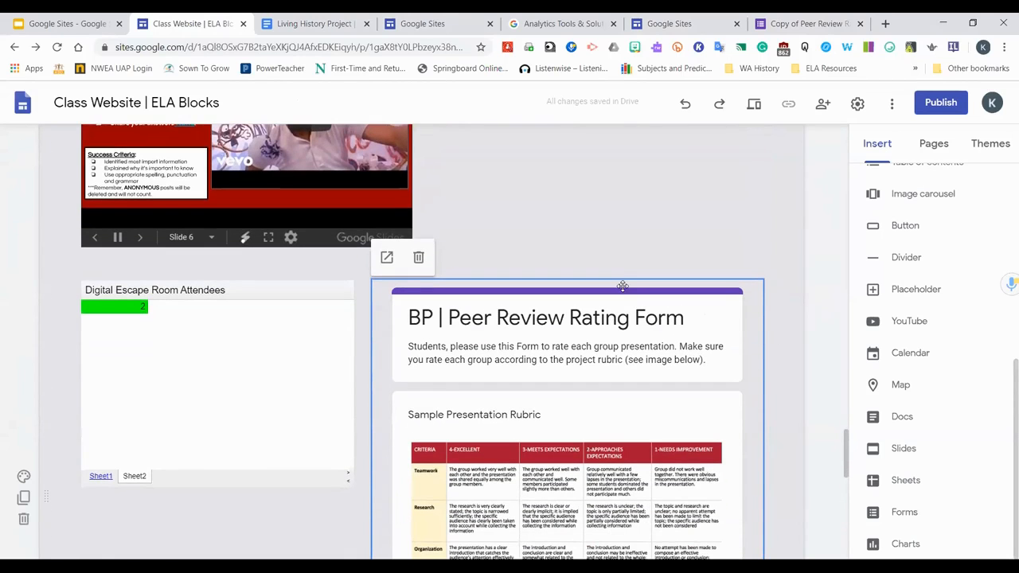
{"action": "scroll", "coordinate": [621, 285], "scroll_direction": "down", "scroll_amount": 9}
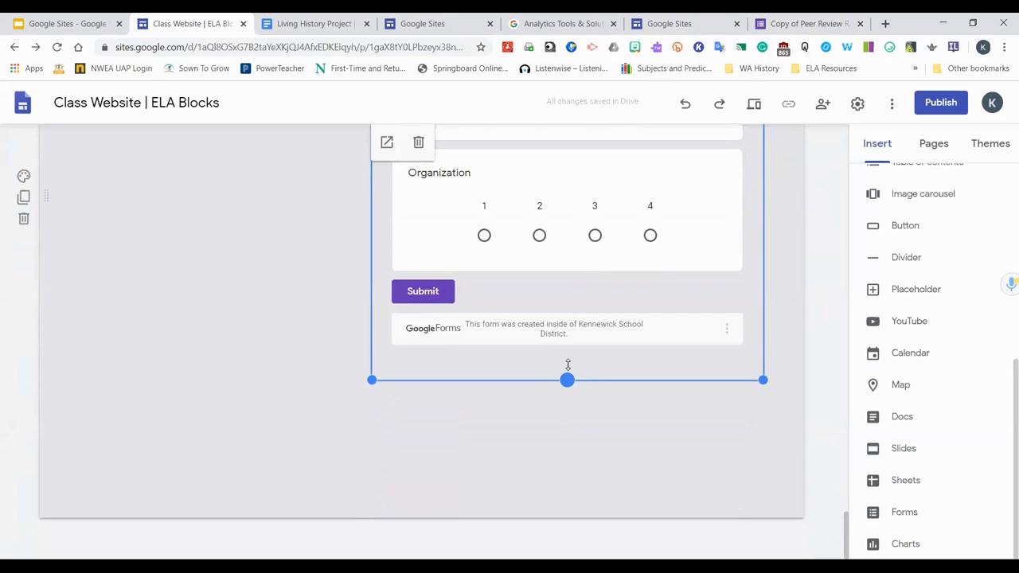
{"action": "mouse_move", "coordinate": [568, 364]}
{"action": "left_mouse_down"}
{"action": "mouse_move", "coordinate": [577, 172]}
{"action": "mouse_move", "coordinate": [589, 296]}
{"action": "mouse_move", "coordinate": [573, 316]}
{"action": "mouse_move", "coordinate": [567, 379]}
{"action": "left_mouse_up"}
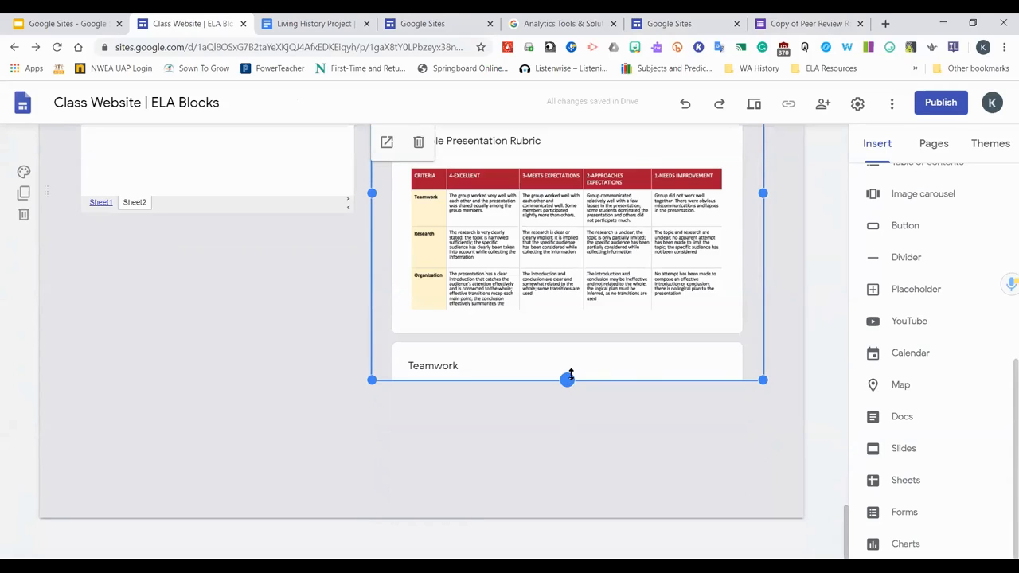
{"action": "left_click_drag", "start_coordinate": [570, 374], "coordinate": [574, 393]}
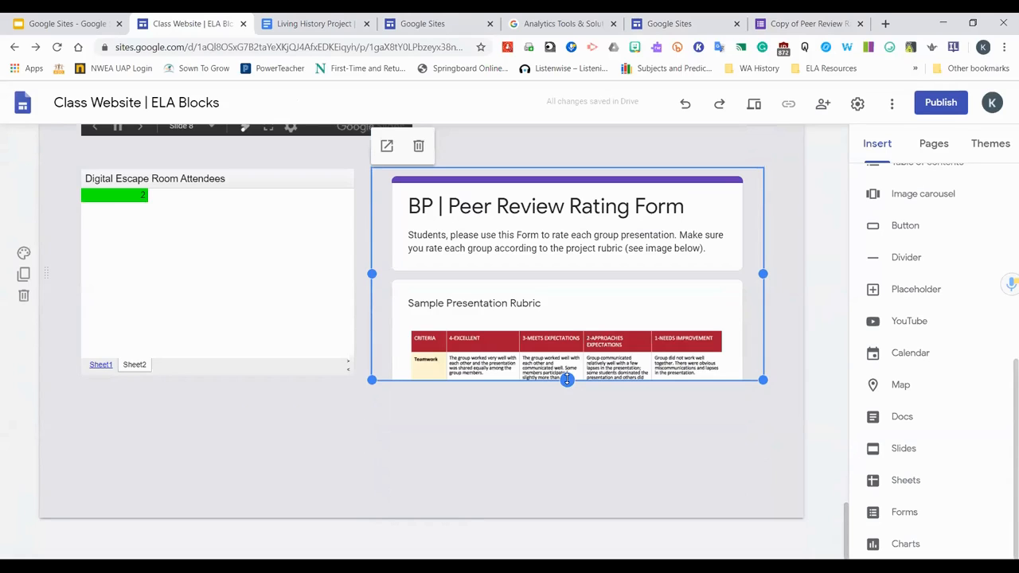
{"action": "left_click_drag", "start_coordinate": [529, 309], "coordinate": [545, 249]}
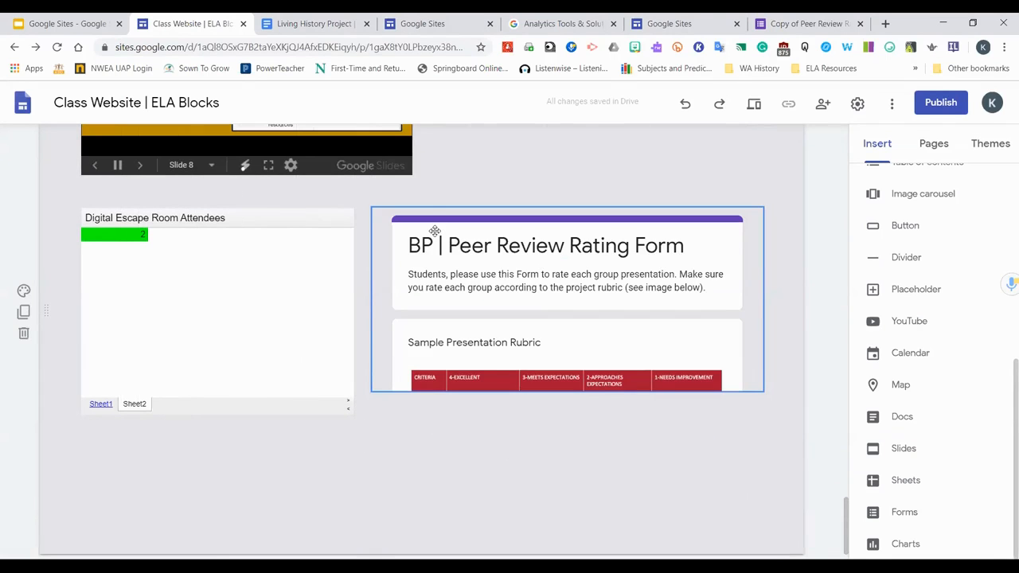
Open the embedded form in its own tab to preview it, then return to the site editor
{"action": "left_click", "coordinate": [386, 185]}
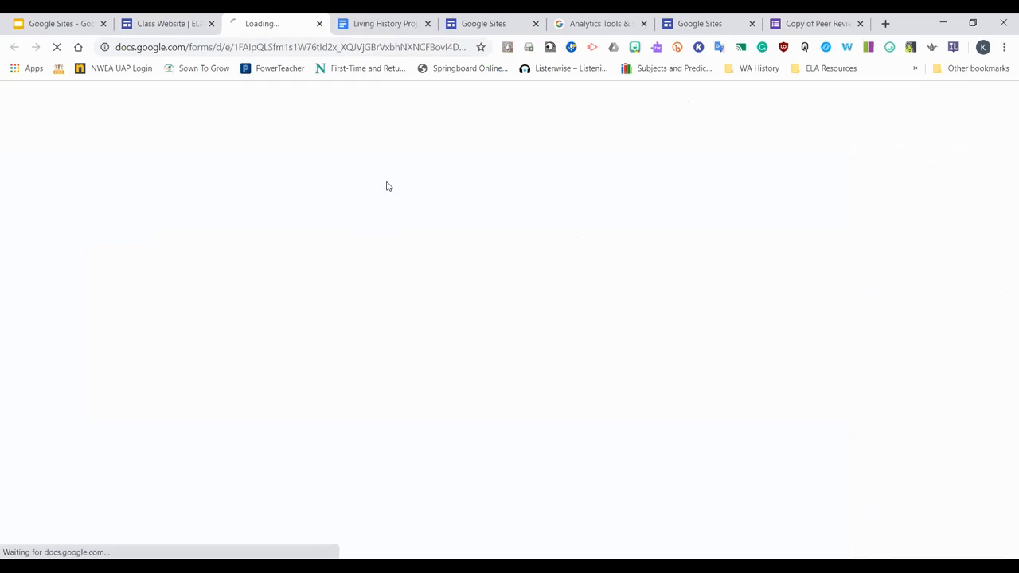
{"action": "left_click", "coordinate": [159, 21]}
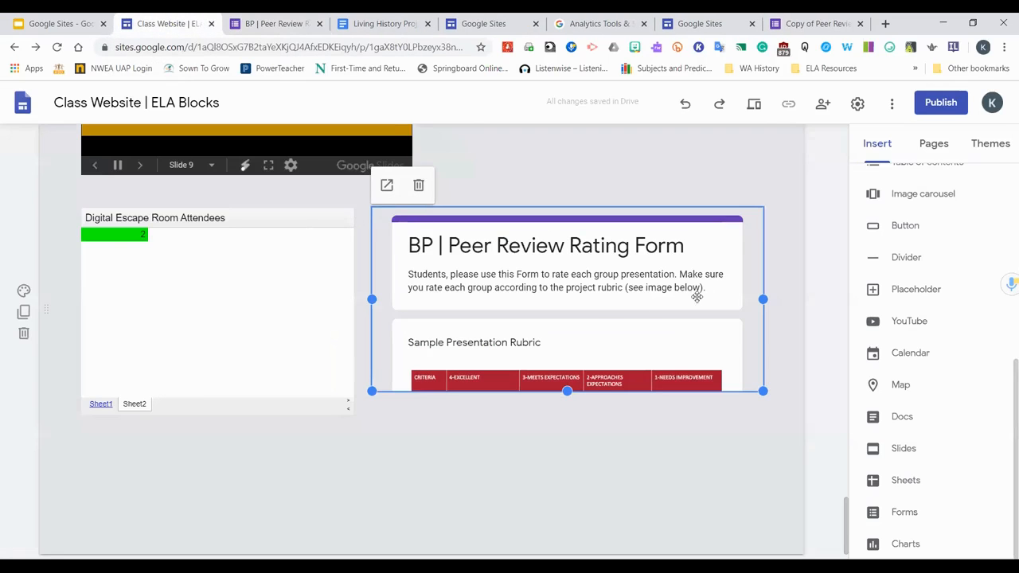
{"action": "left_click", "coordinate": [286, 23]}
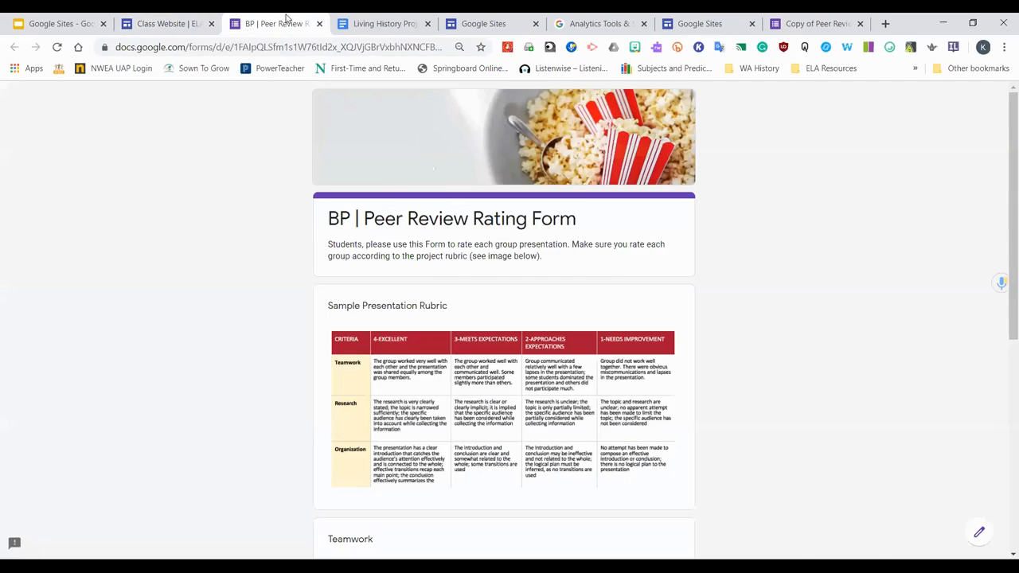
{"action": "left_click", "coordinate": [181, 21]}
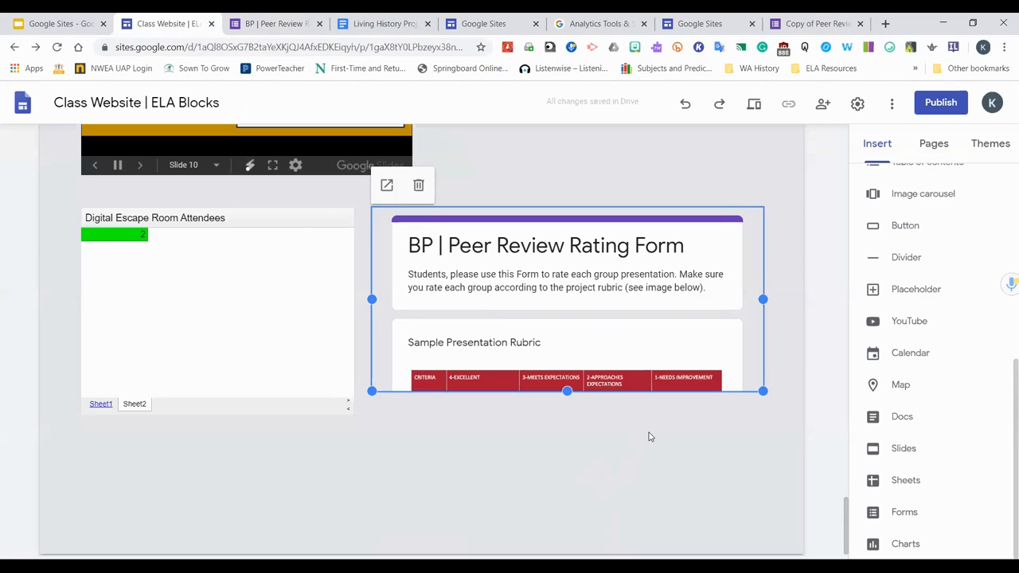
Try to insert a chart from the Digital Escape Room Attendees spreadsheet
{"action": "left_click", "coordinate": [921, 543]}
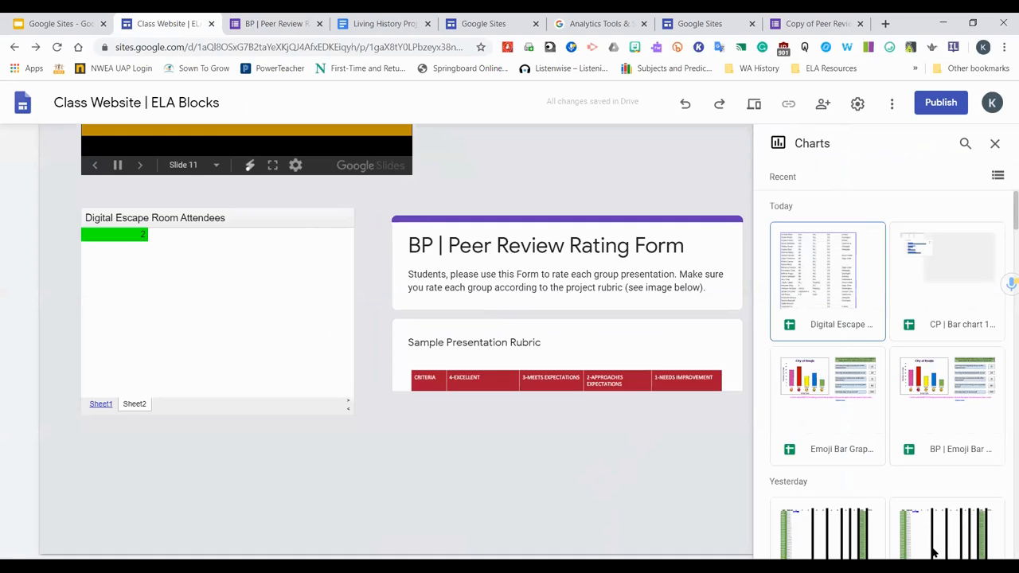
{"action": "scroll", "coordinate": [922, 451], "scroll_direction": "down", "scroll_amount": 2}
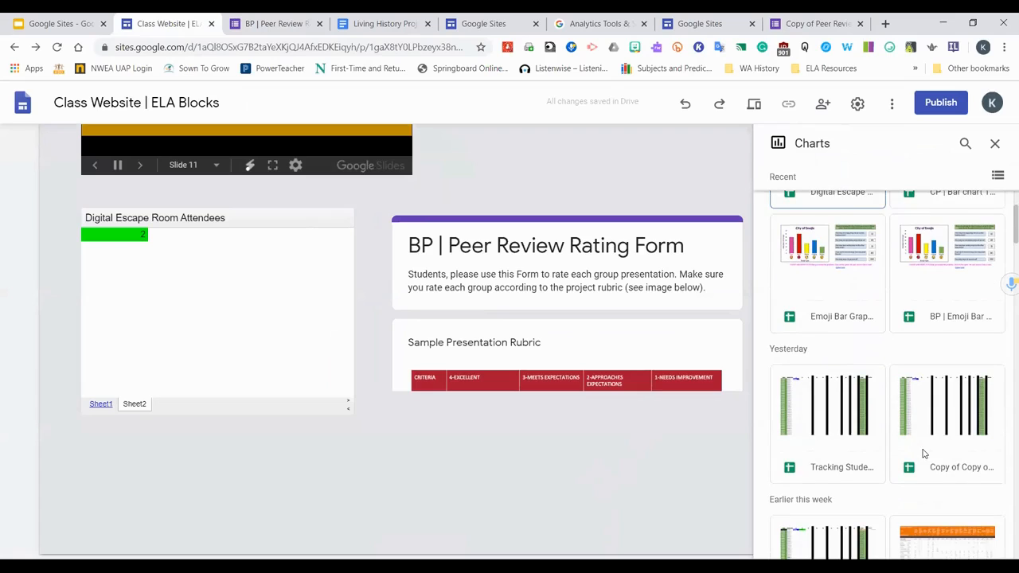
{"action": "scroll", "coordinate": [946, 439], "scroll_direction": "up", "scroll_amount": 2}
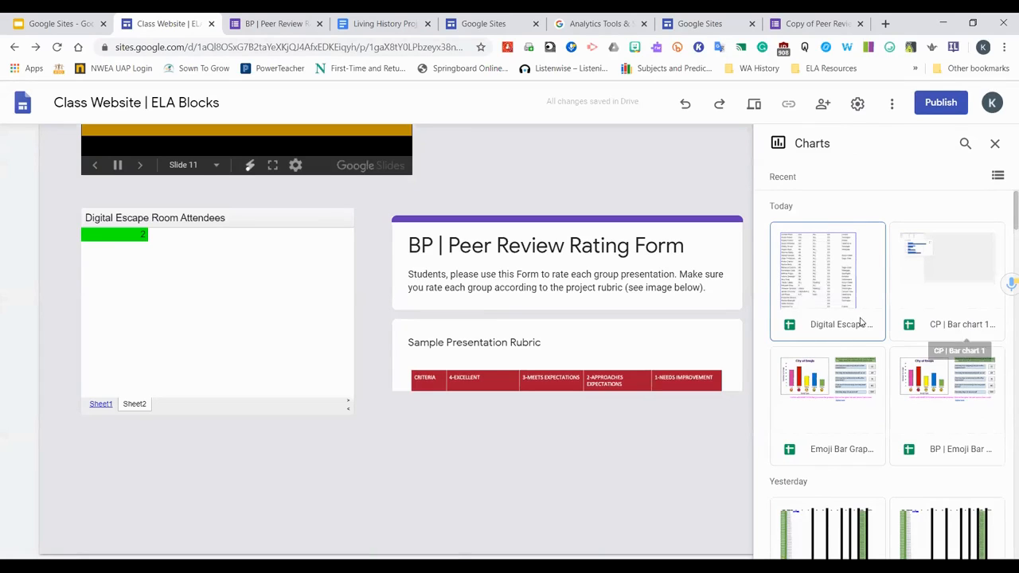
{"action": "scroll", "coordinate": [859, 324], "scroll_direction": "down", "scroll_amount": 1}
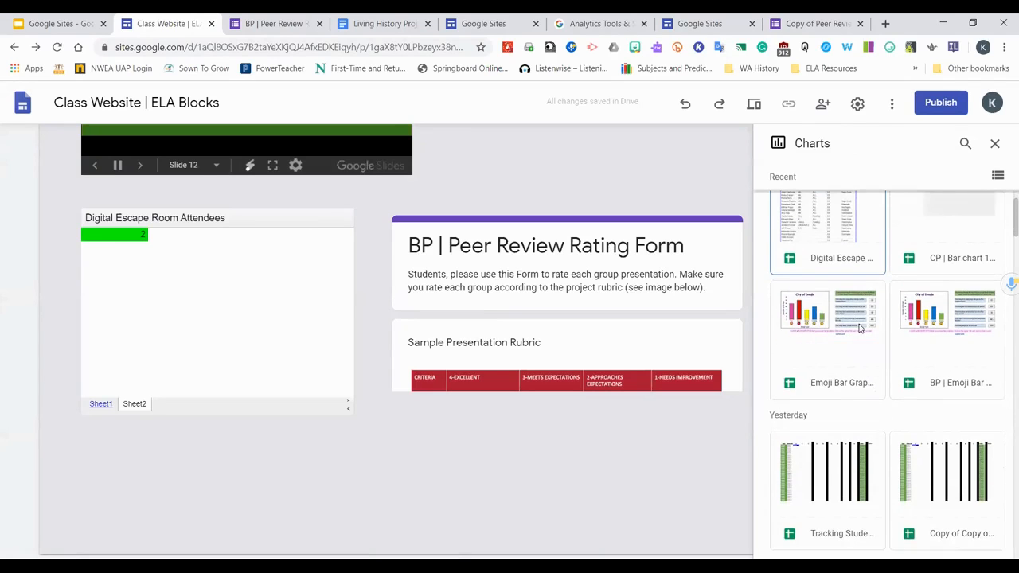
{"action": "scroll", "coordinate": [859, 350], "scroll_direction": "down", "scroll_amount": 3}
{"action": "scroll", "coordinate": [868, 343], "scroll_direction": "up", "scroll_amount": 4}
{"action": "left_click", "coordinate": [837, 330]}
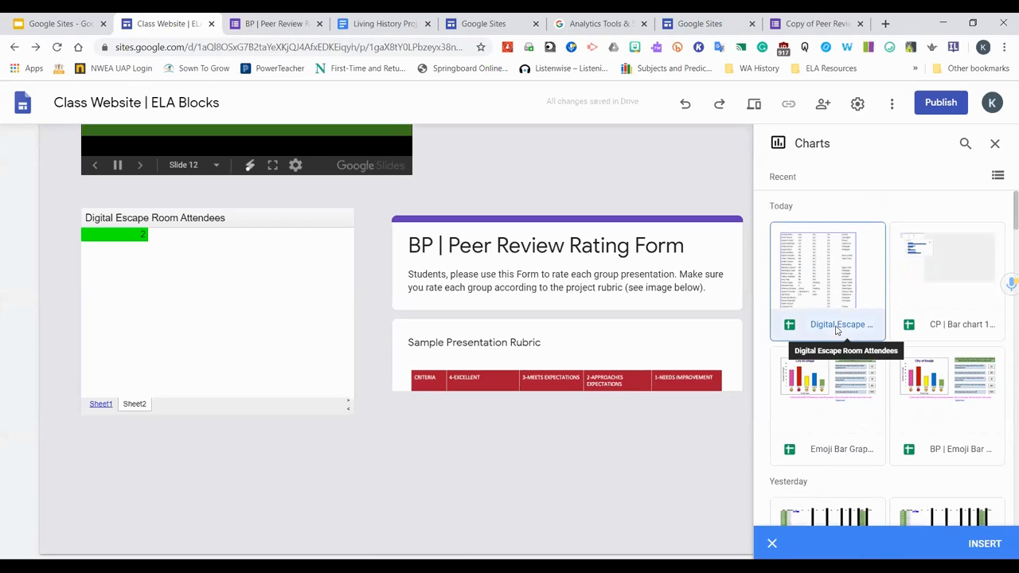
{"action": "left_click", "coordinate": [985, 544]}
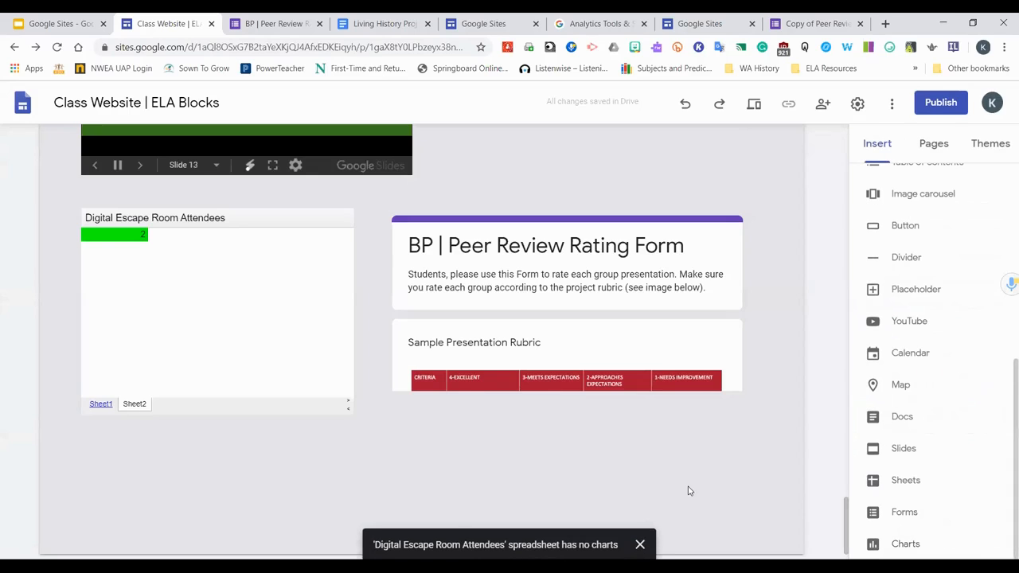
Try to insert a chart from the BP | Emoji Bar spreadsheet
{"action": "scroll", "coordinate": [688, 491], "scroll_direction": "down", "scroll_amount": 1}
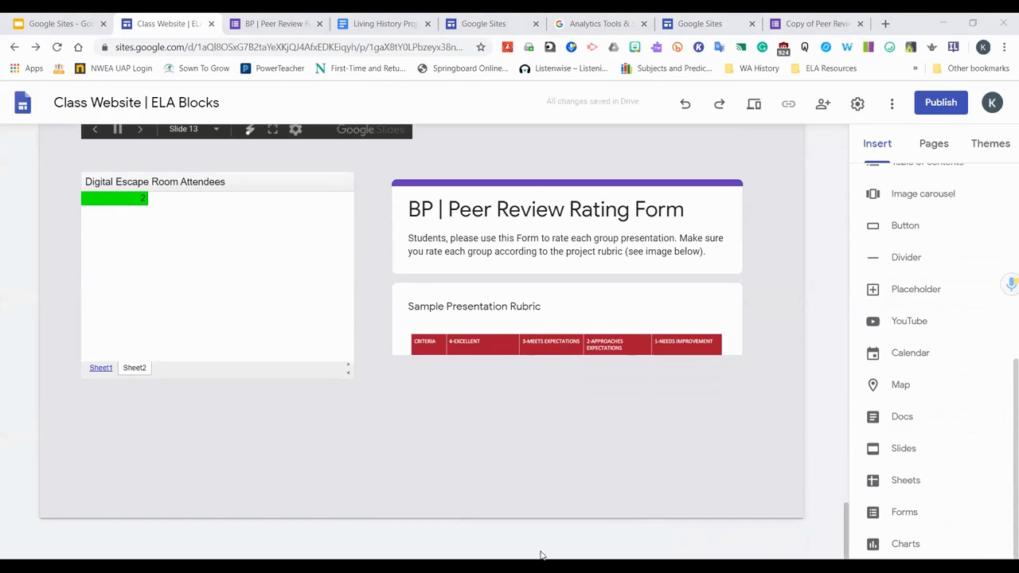
{"action": "left_click", "coordinate": [906, 545]}
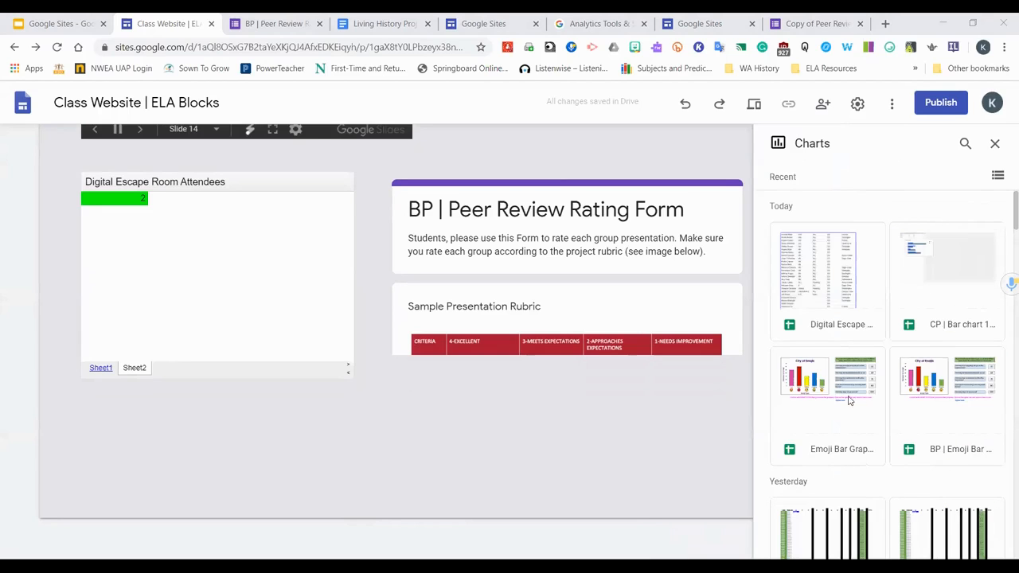
{"action": "left_click", "coordinate": [978, 398]}
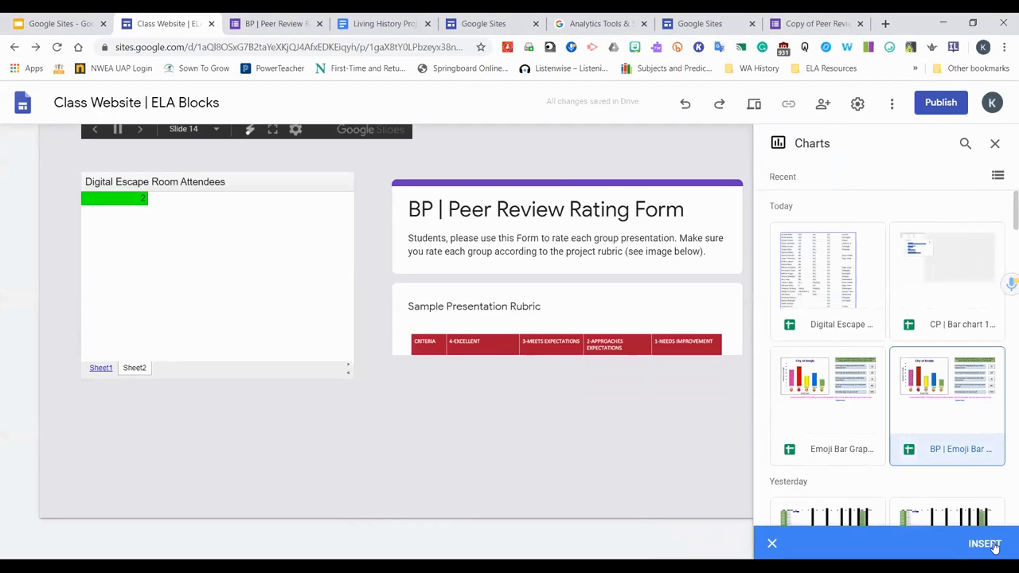
{"action": "left_click", "coordinate": [985, 545]}
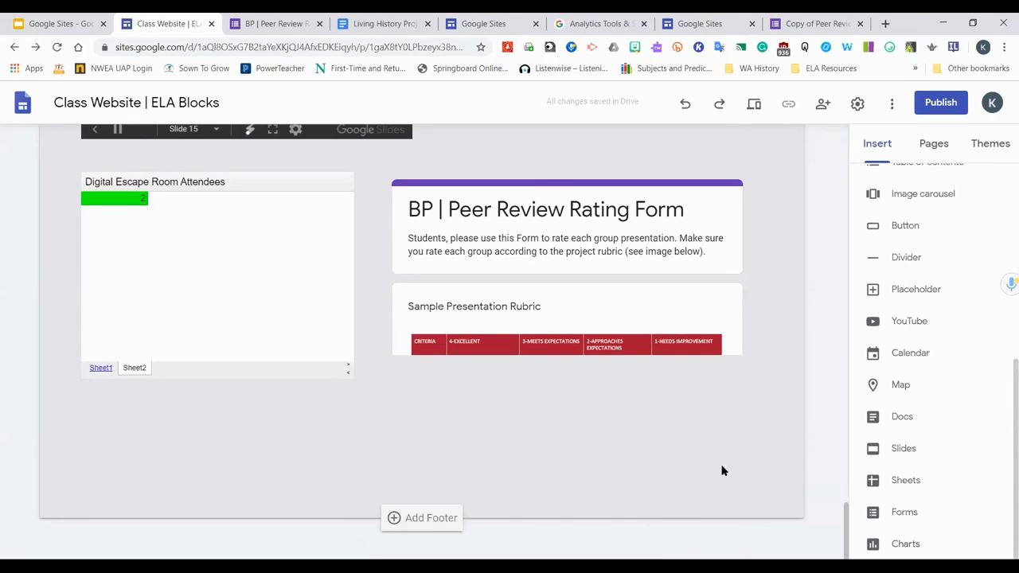
Try to insert a chart from the Emoji Bar Graph spreadsheet
{"action": "left_click", "coordinate": [913, 546]}
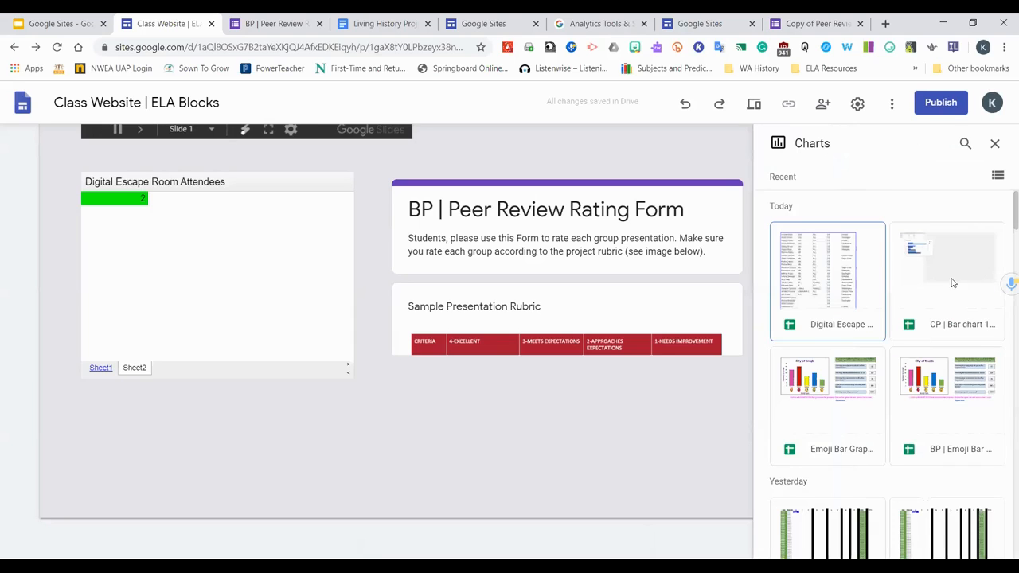
{"action": "left_click", "coordinate": [851, 400]}
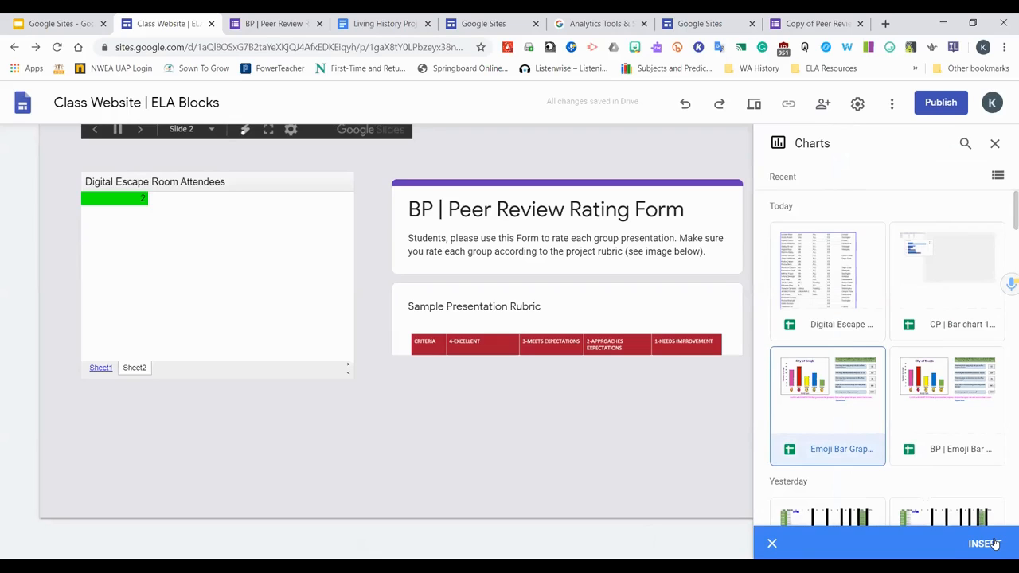
{"action": "left_click", "coordinate": [984, 543]}
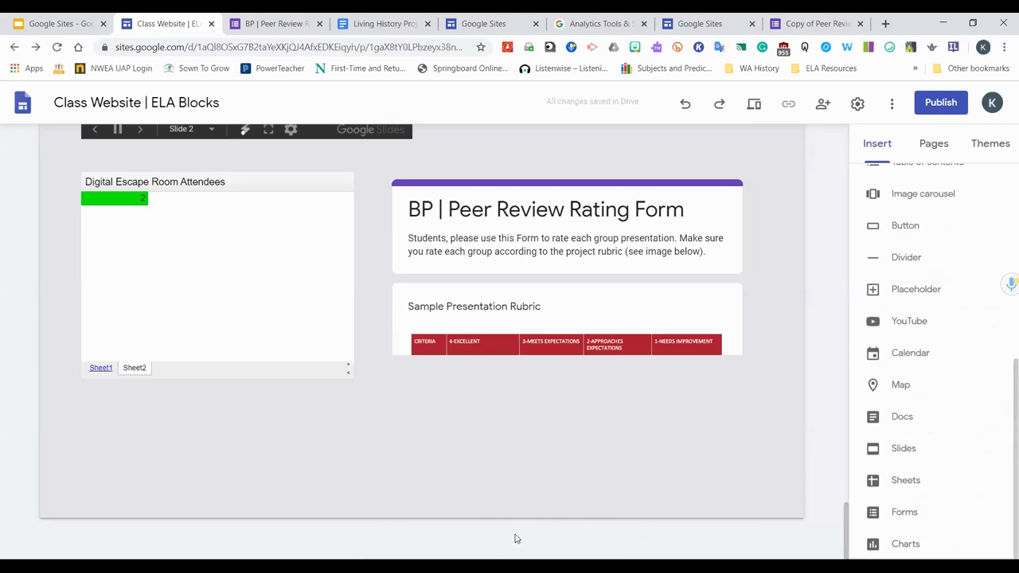
Browse the spreadsheets offered for charts and close the Charts panel
{"action": "left_click", "coordinate": [906, 542]}
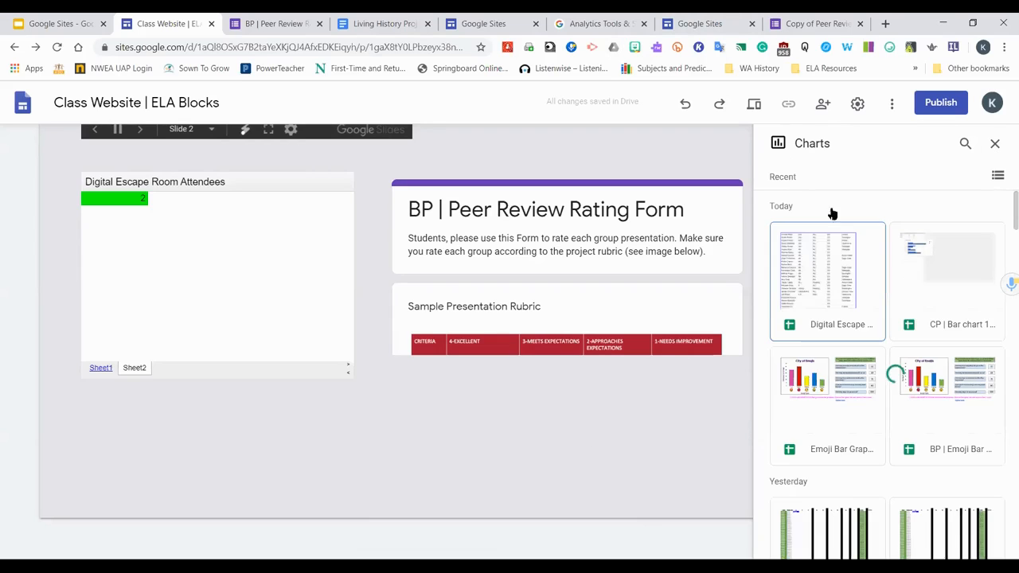
{"action": "scroll", "coordinate": [847, 395], "scroll_direction": "down", "scroll_amount": 1}
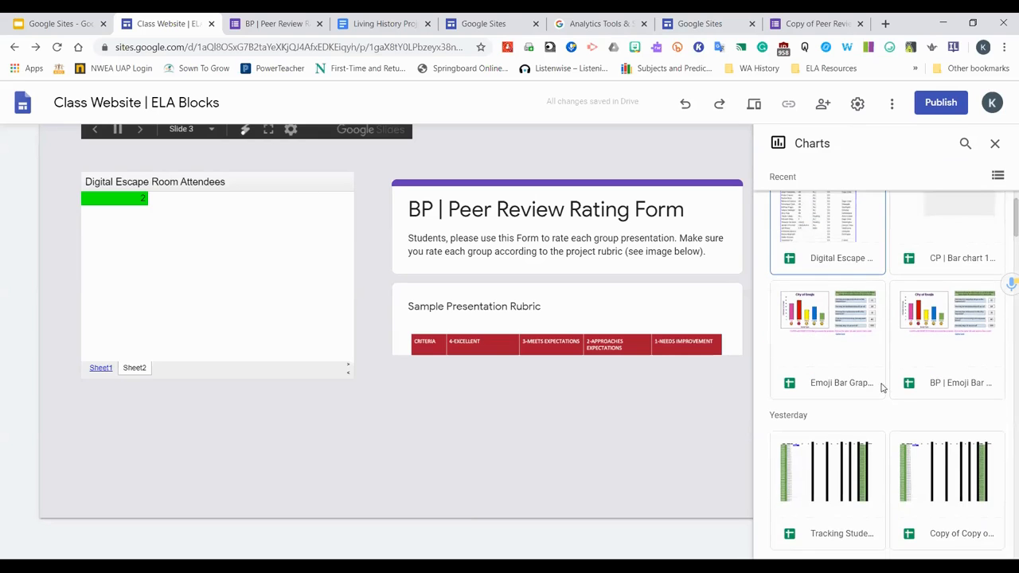
{"action": "scroll", "coordinate": [910, 333], "scroll_direction": "down", "scroll_amount": 3}
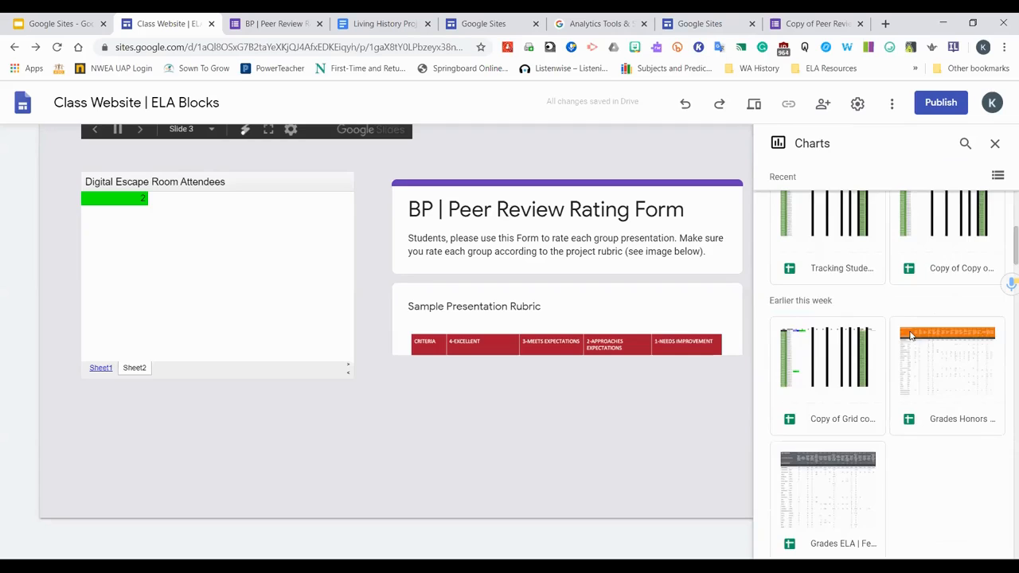
{"action": "scroll", "coordinate": [910, 332], "scroll_direction": "up", "scroll_amount": 5}
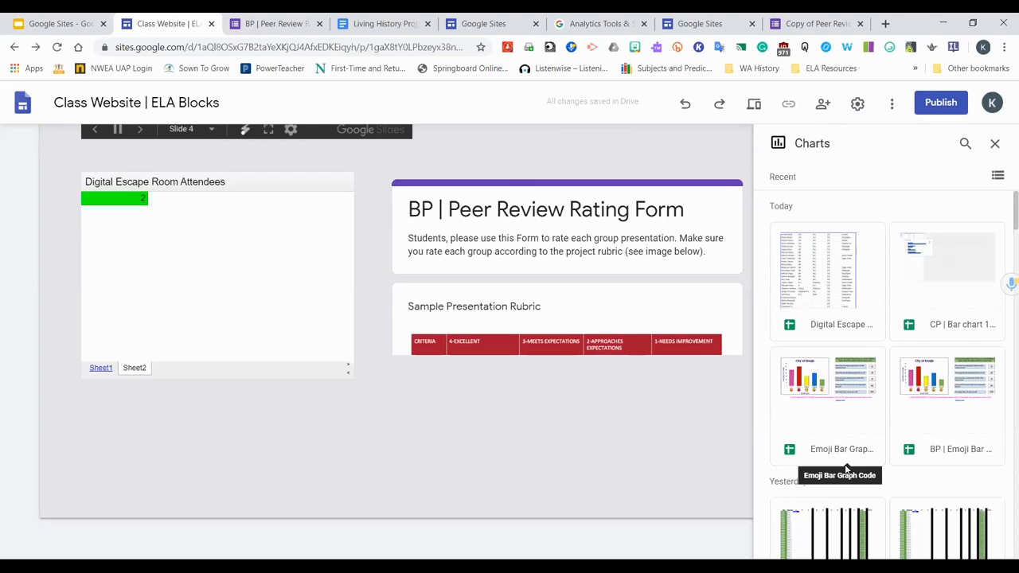
{"action": "left_click", "coordinate": [996, 144]}
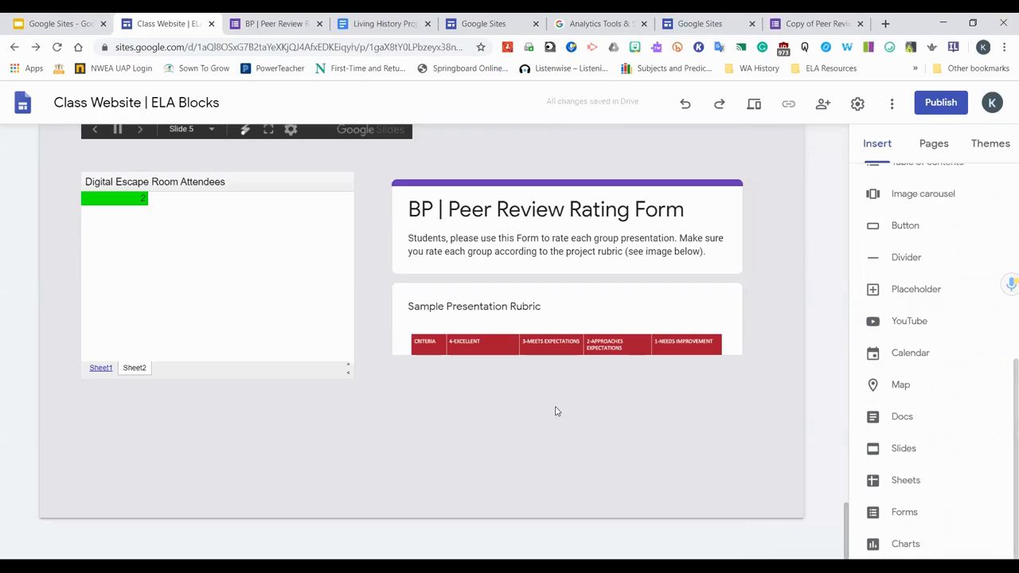
Preview the site and scroll through the home page's content
{"action": "scroll", "coordinate": [987, 361], "scroll_direction": "up", "scroll_amount": 5}
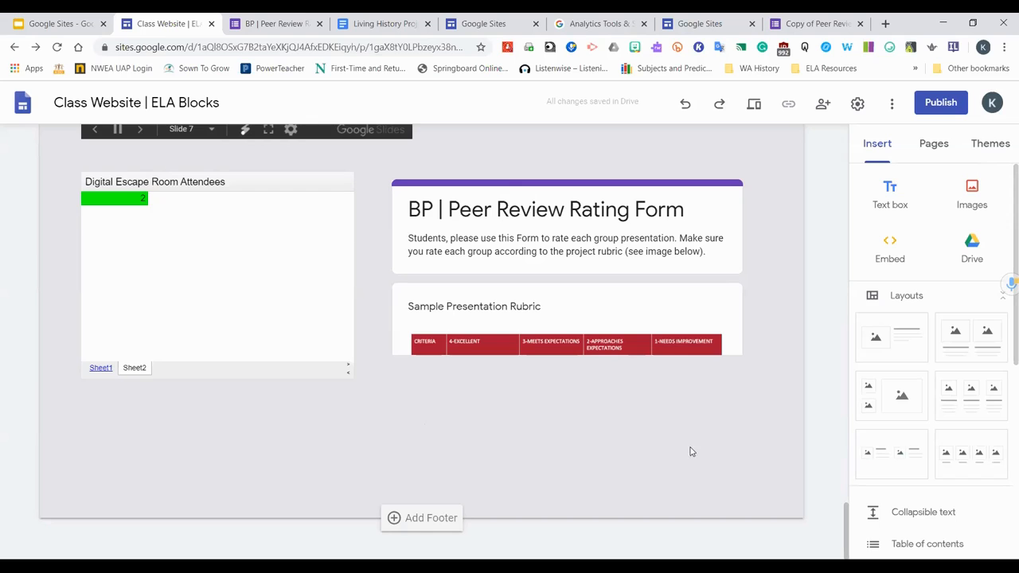
{"action": "scroll", "coordinate": [917, 478], "scroll_direction": "down", "scroll_amount": 5}
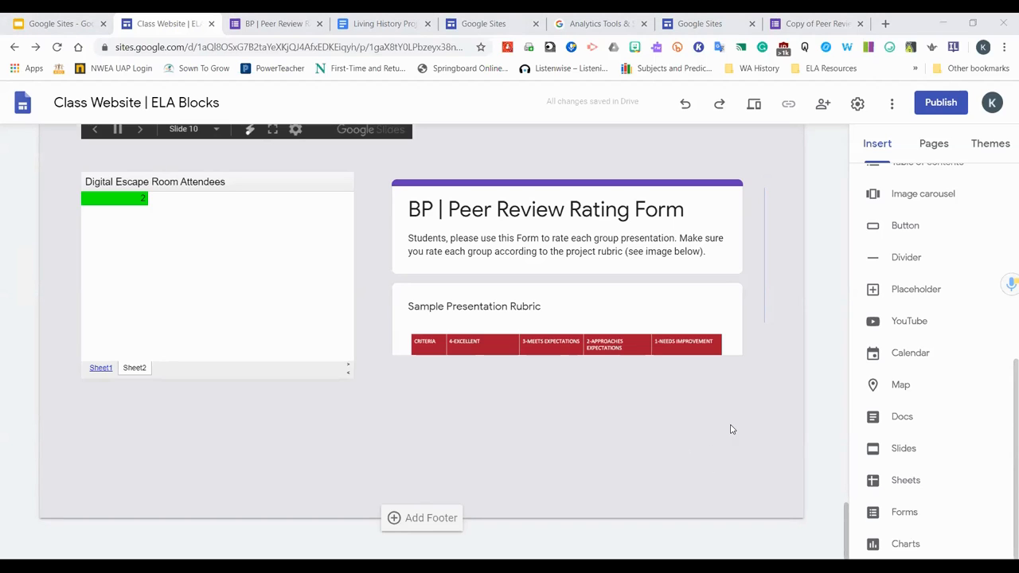
{"action": "scroll", "coordinate": [481, 423], "scroll_direction": "up", "scroll_amount": 8}
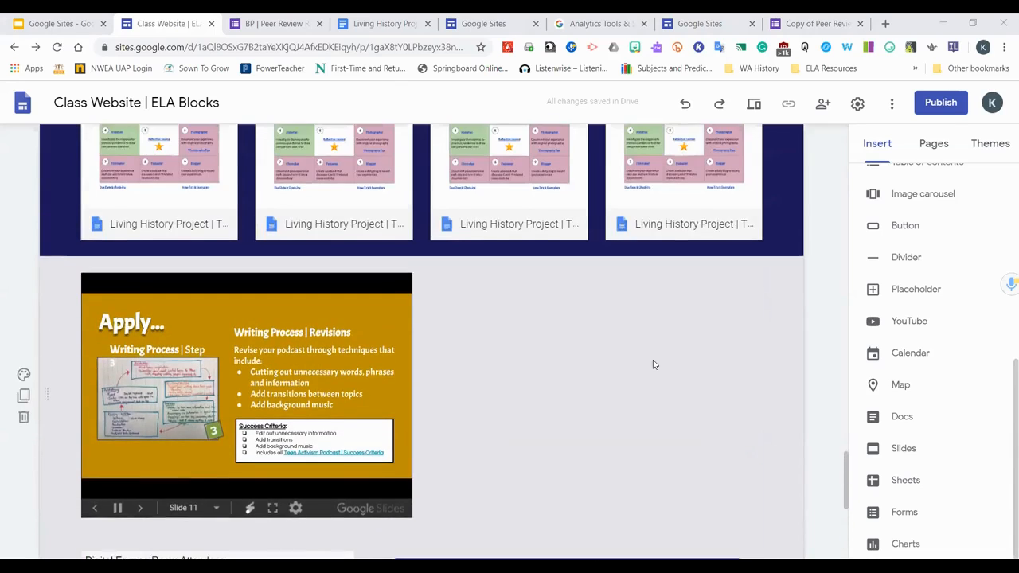
{"action": "scroll", "coordinate": [653, 364], "scroll_direction": "up", "scroll_amount": 10}
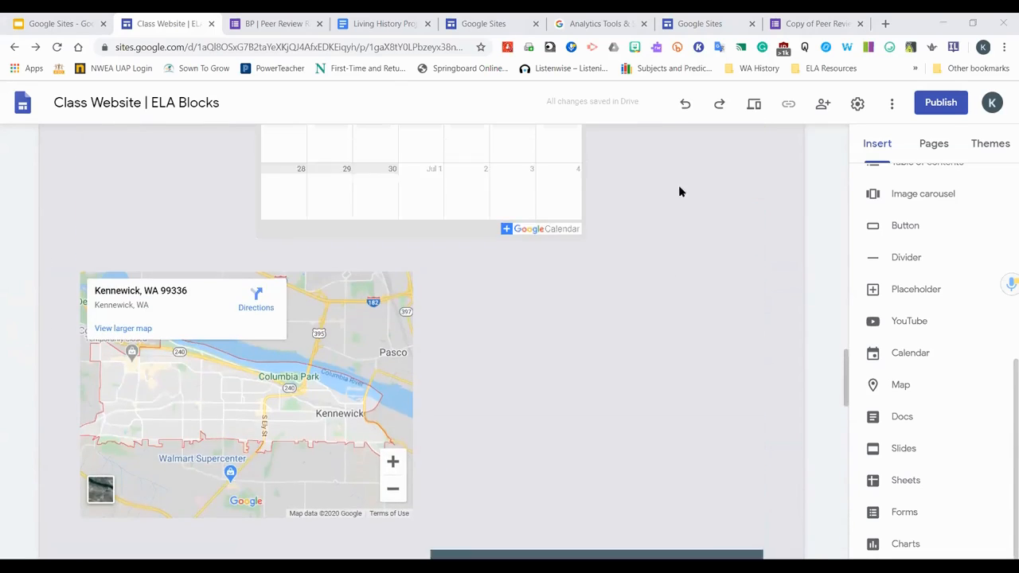
{"action": "left_click", "coordinate": [754, 104]}
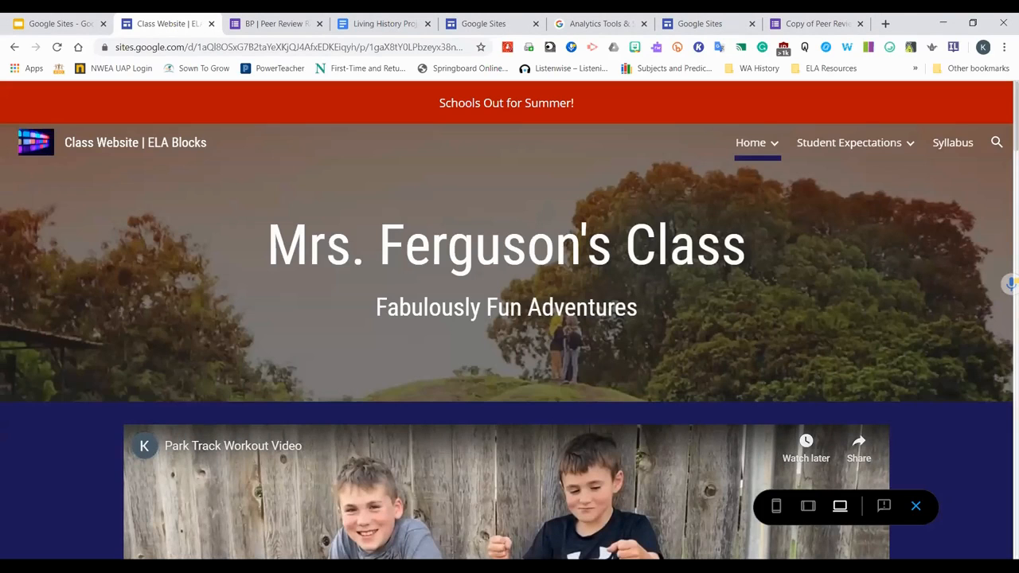
{"action": "scroll", "coordinate": [794, 397], "scroll_direction": "down", "scroll_amount": 2}
{"action": "scroll", "coordinate": [793, 397], "scroll_direction": "down", "scroll_amount": 8}
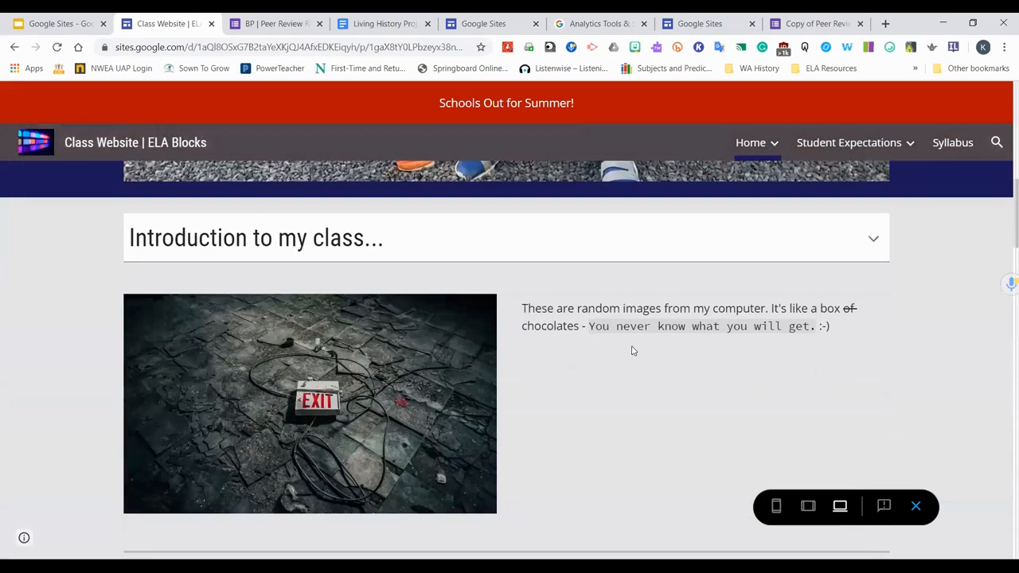
{"action": "scroll", "coordinate": [664, 384], "scroll_direction": "down", "scroll_amount": 1}
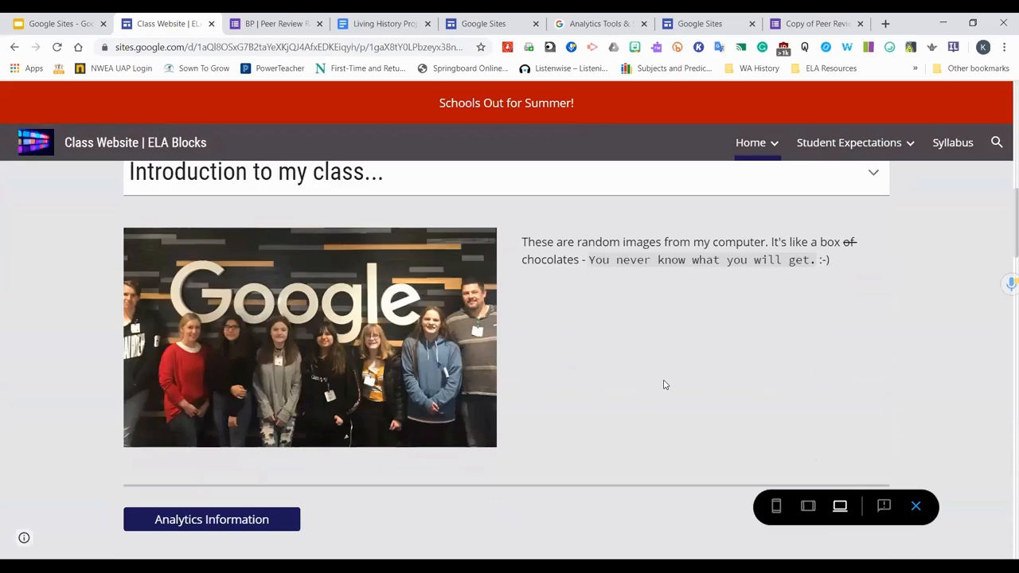
{"action": "scroll", "coordinate": [664, 385], "scroll_direction": "down", "scroll_amount": 4}
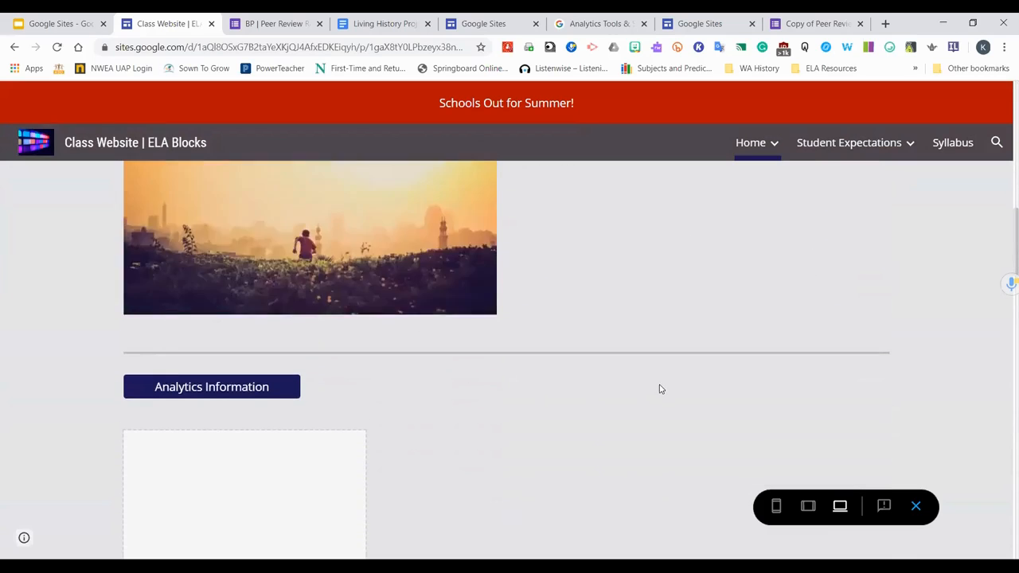
Open calendar events in the preview, scroll through the map and embedded documents, and exit the preview
{"action": "scroll", "coordinate": [563, 405], "scroll_direction": "down", "scroll_amount": 2}
{"action": "scroll", "coordinate": [562, 405], "scroll_direction": "down", "scroll_amount": 2}
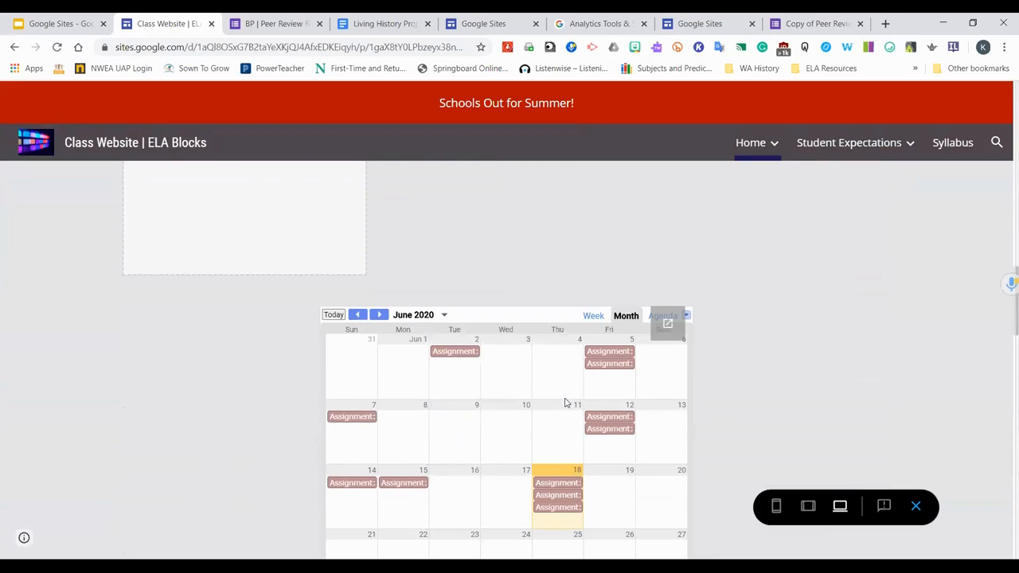
{"action": "left_click", "coordinate": [453, 353]}
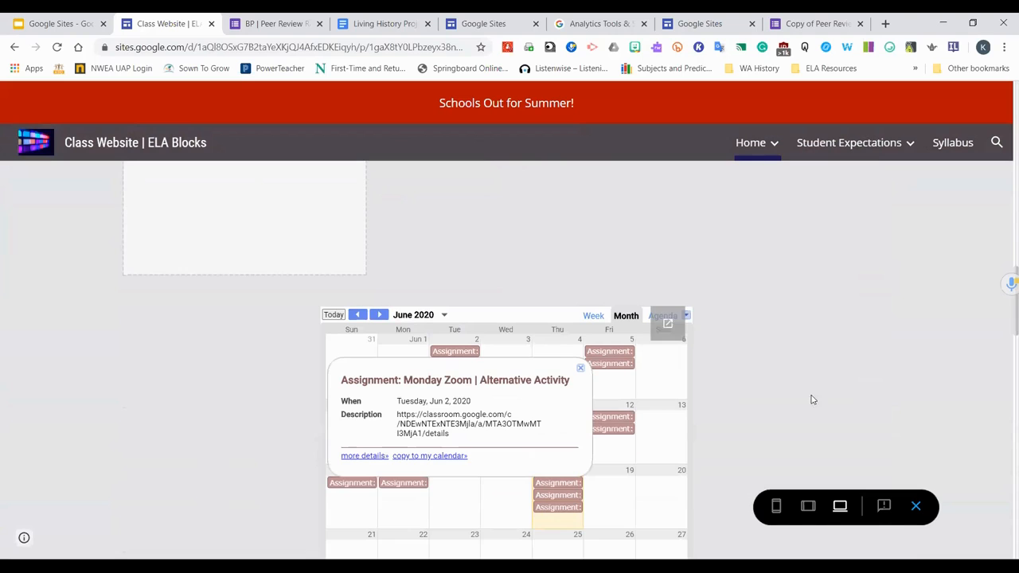
{"action": "scroll", "coordinate": [813, 400], "scroll_direction": "down", "scroll_amount": 2}
{"action": "left_click", "coordinate": [619, 300]}
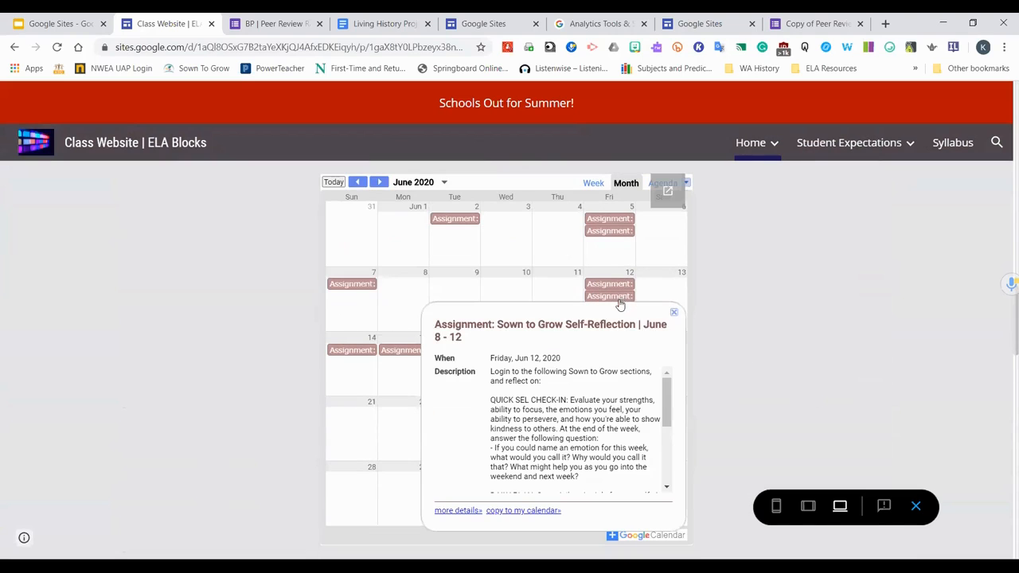
{"action": "scroll", "coordinate": [768, 342], "scroll_direction": "down", "scroll_amount": 2}
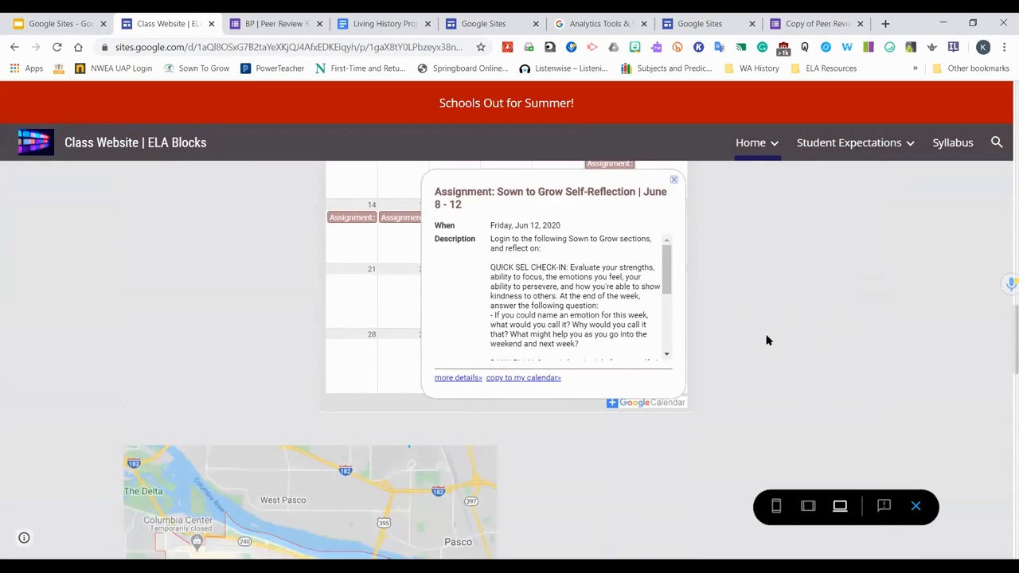
{"action": "scroll", "coordinate": [767, 340], "scroll_direction": "down", "scroll_amount": 3}
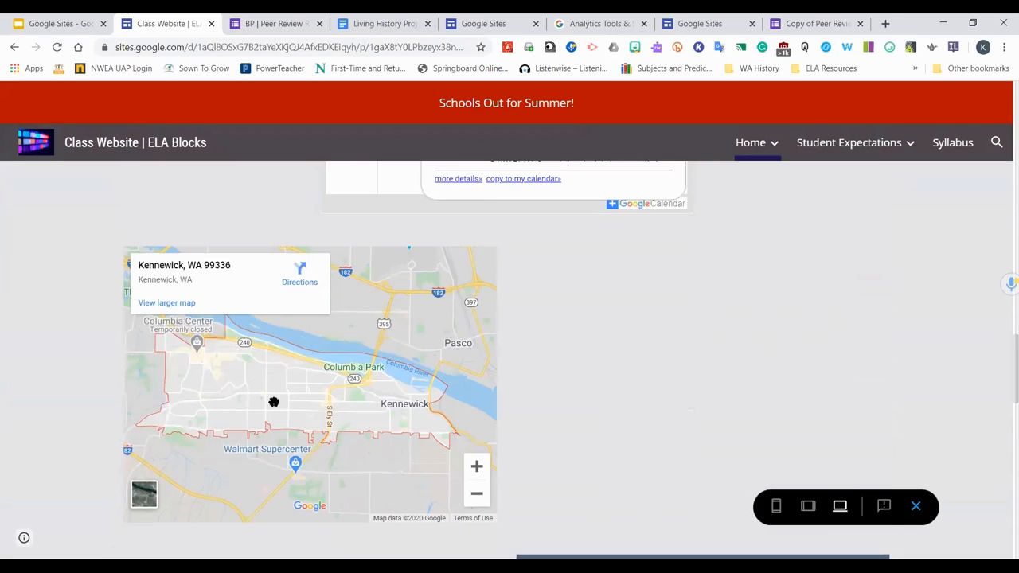
{"action": "scroll", "coordinate": [274, 402], "scroll_direction": "down", "scroll_amount": 5}
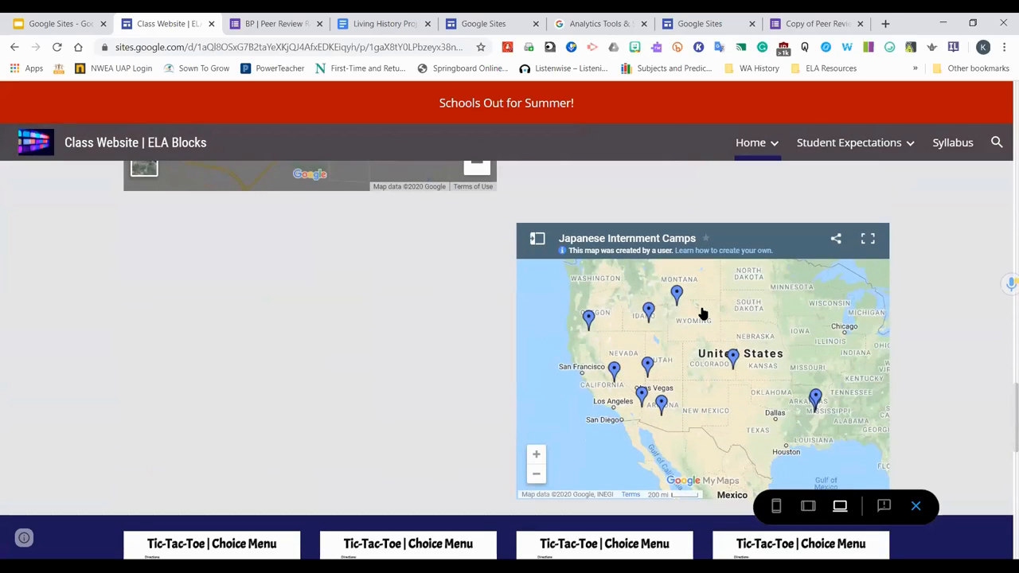
{"action": "scroll", "coordinate": [703, 315], "scroll_direction": "down", "scroll_amount": 3}
{"action": "scroll", "coordinate": [978, 364], "scroll_direction": "down", "scroll_amount": 2}
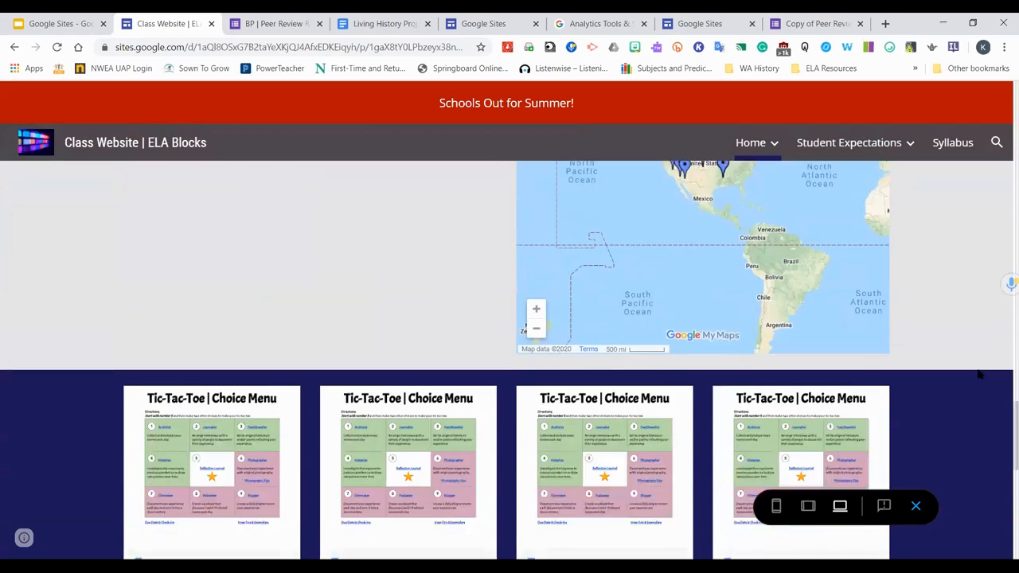
{"action": "scroll", "coordinate": [978, 374], "scroll_direction": "down", "scroll_amount": 1}
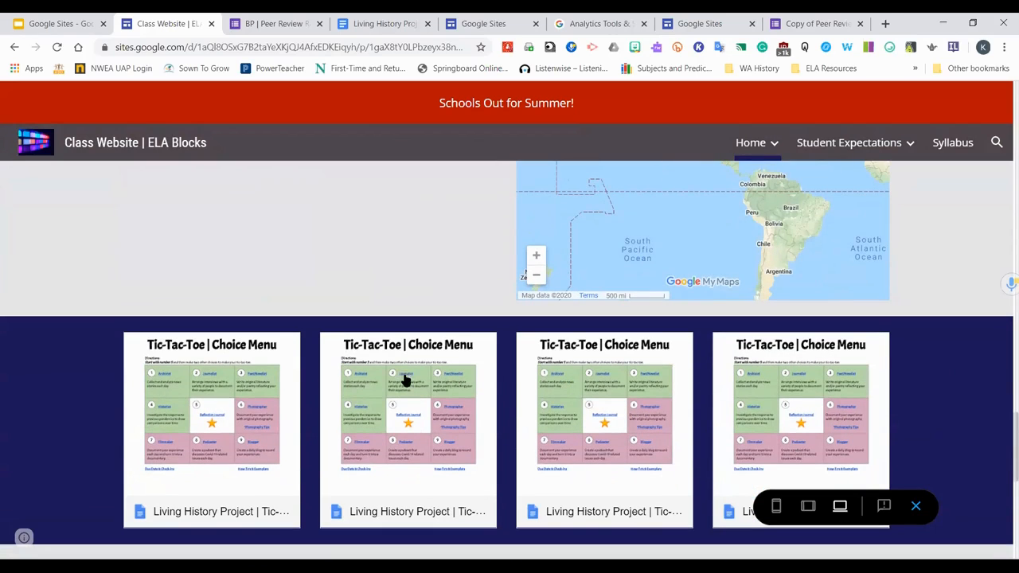
{"action": "scroll", "coordinate": [425, 419], "scroll_direction": "down", "scroll_amount": 4}
{"action": "scroll", "coordinate": [425, 420], "scroll_direction": "down", "scroll_amount": 3}
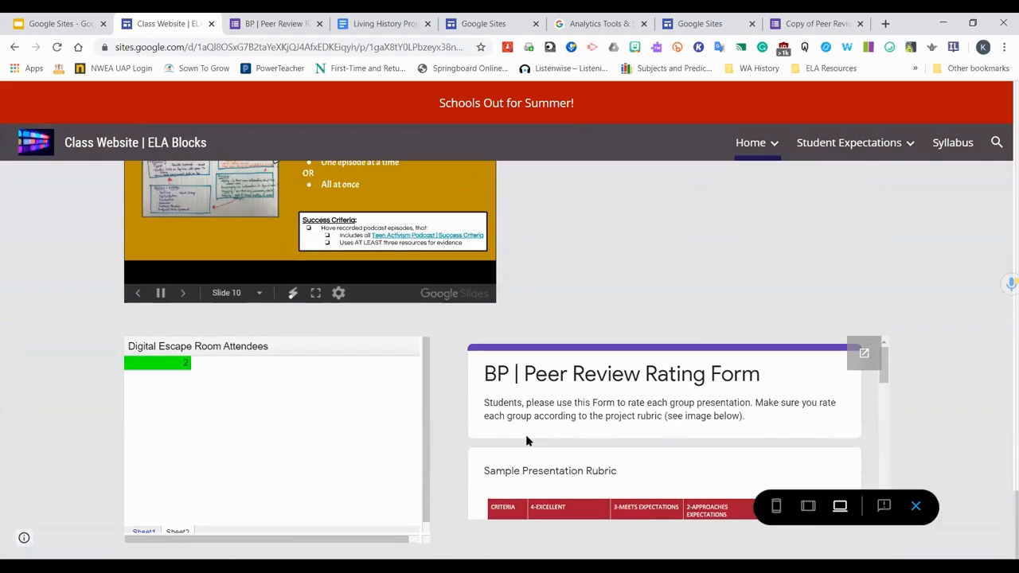
{"action": "scroll", "coordinate": [778, 377], "scroll_direction": "up", "scroll_amount": 1}
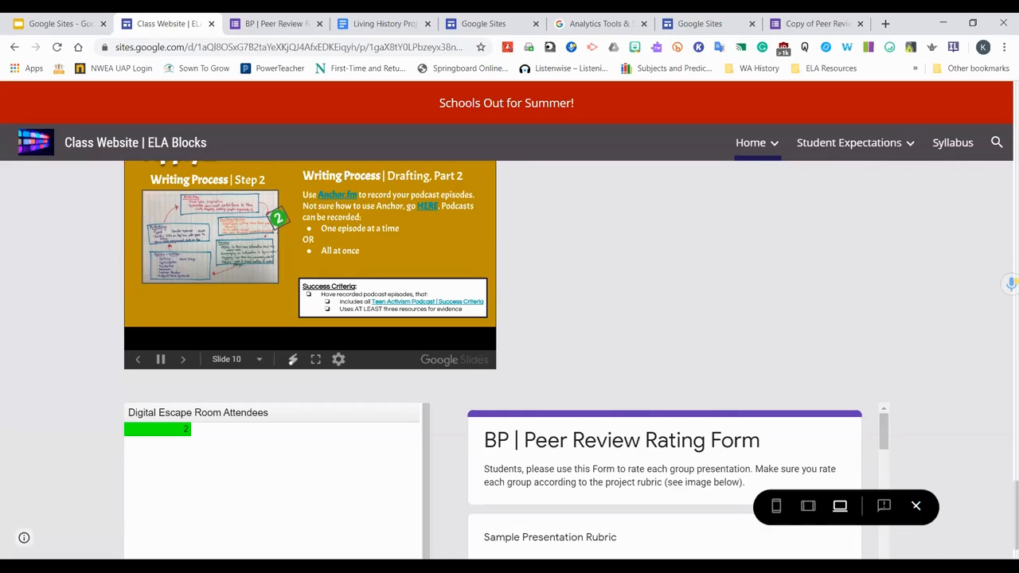
{"action": "left_click", "coordinate": [915, 506]}
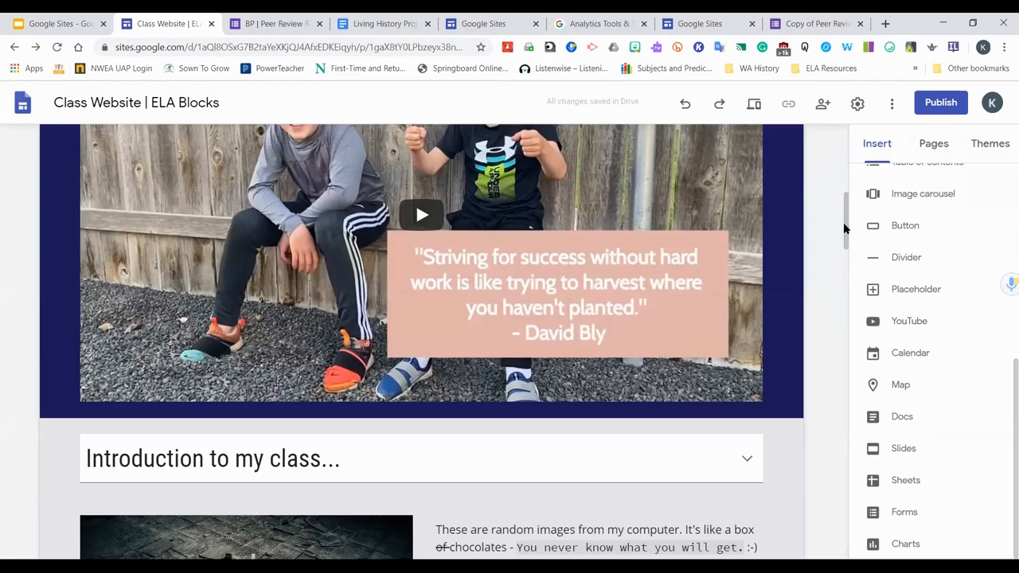
Preview the site again, scroll the home page's header, and close the preview
{"action": "left_click_drag", "start_coordinate": [846, 230], "coordinate": [846, 197]}
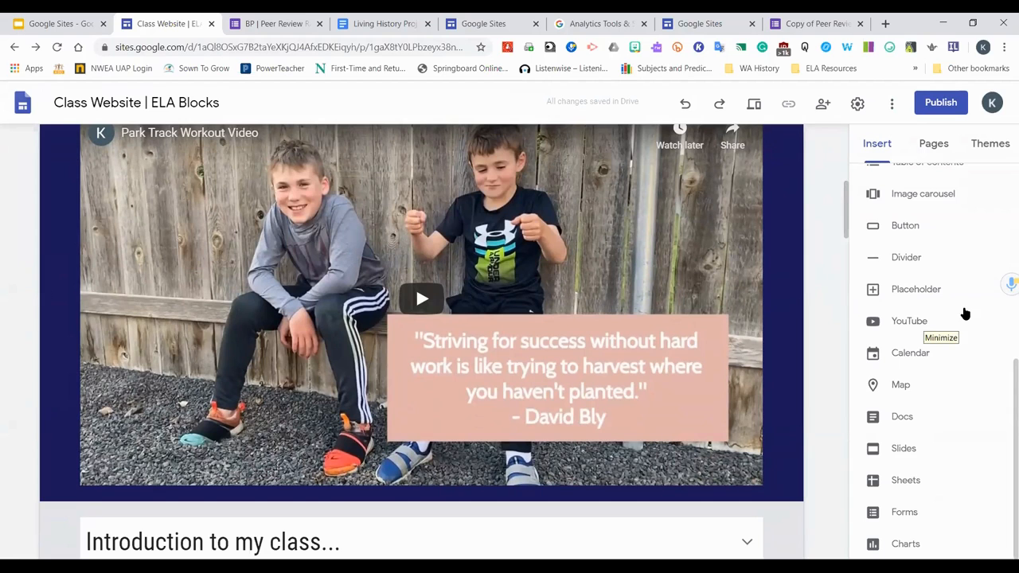
{"action": "left_click", "coordinate": [753, 105]}
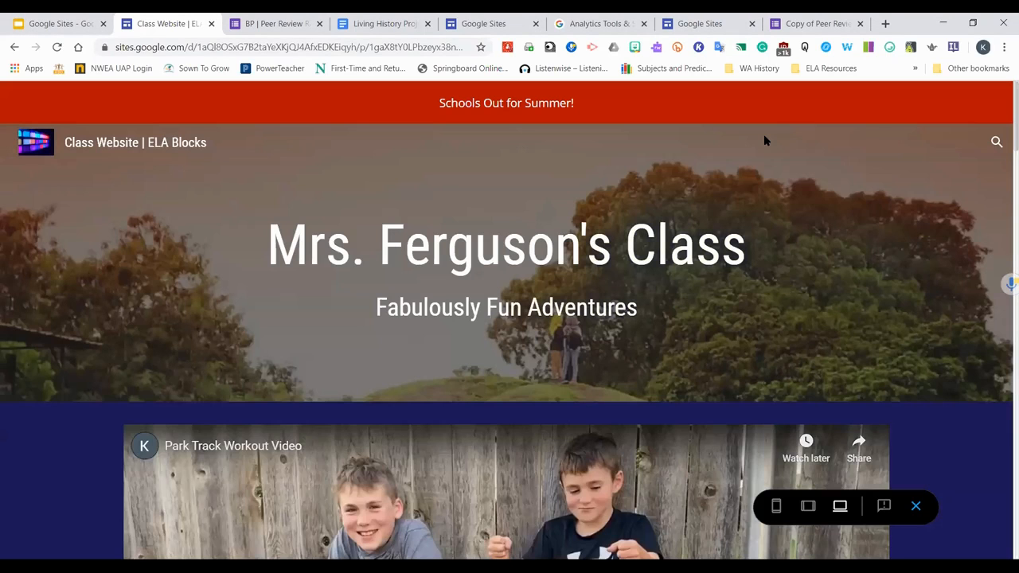
{"action": "mouse_move", "coordinate": [763, 141]}
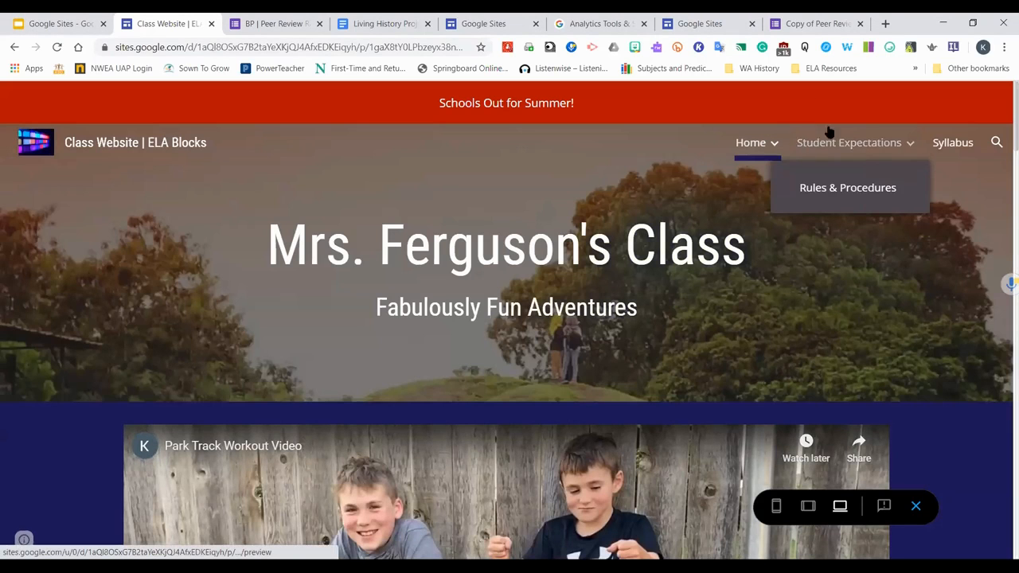
{"action": "scroll", "coordinate": [882, 295], "scroll_direction": "down", "scroll_amount": 3}
{"action": "scroll", "coordinate": [882, 295], "scroll_direction": "up", "scroll_amount": 3}
{"action": "left_click", "coordinate": [916, 506]}
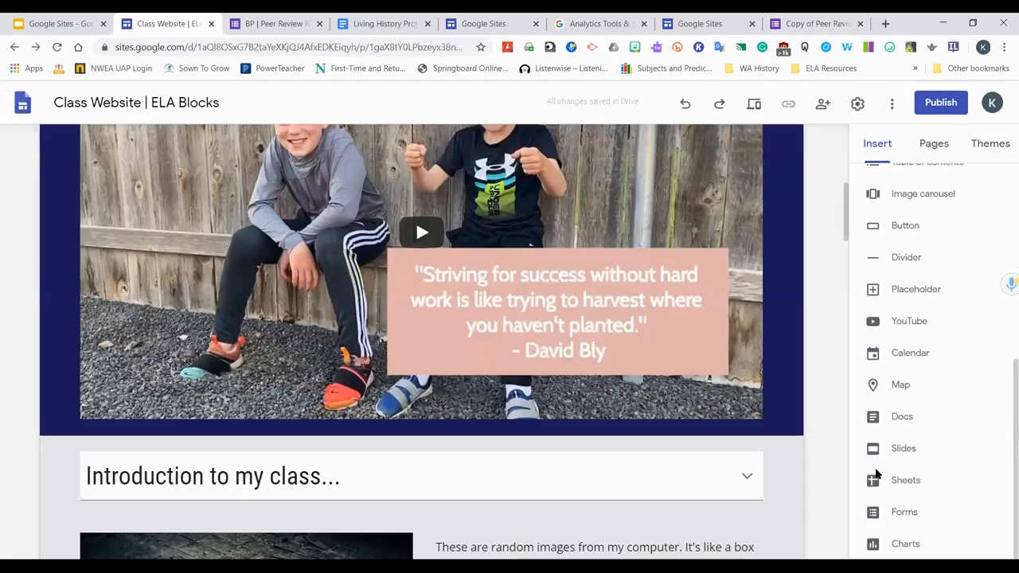
Reorganize the pages so Practice Page, Rules & Procedures and Syllabus sit under Home and Student Expectations stands alone
{"action": "scroll", "coordinate": [700, 491], "scroll_direction": "down", "scroll_amount": 2}
{"action": "scroll", "coordinate": [850, 350], "scroll_direction": "up", "scroll_amount": 2}
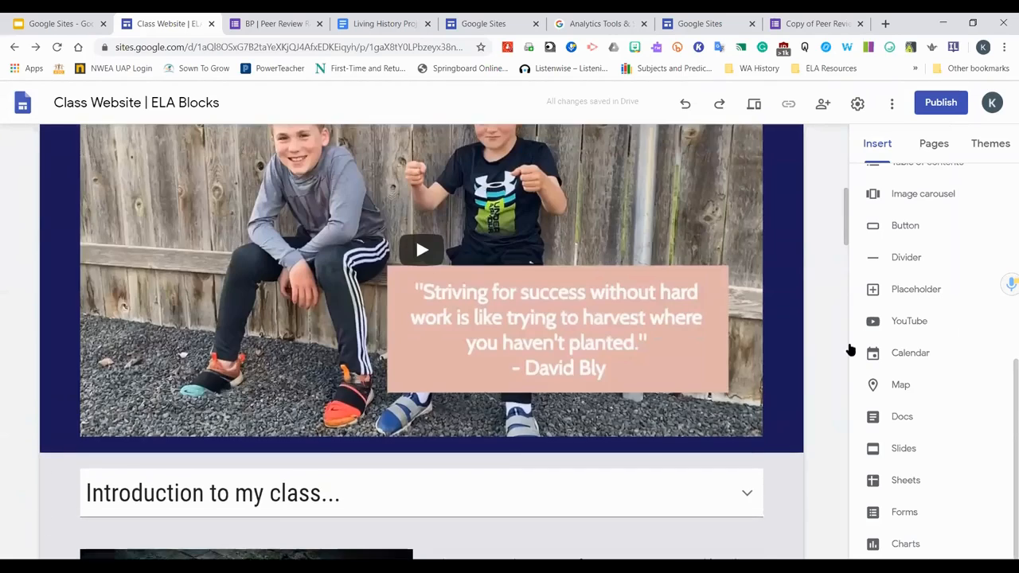
{"action": "scroll", "coordinate": [850, 350], "scroll_direction": "up", "scroll_amount": 6}
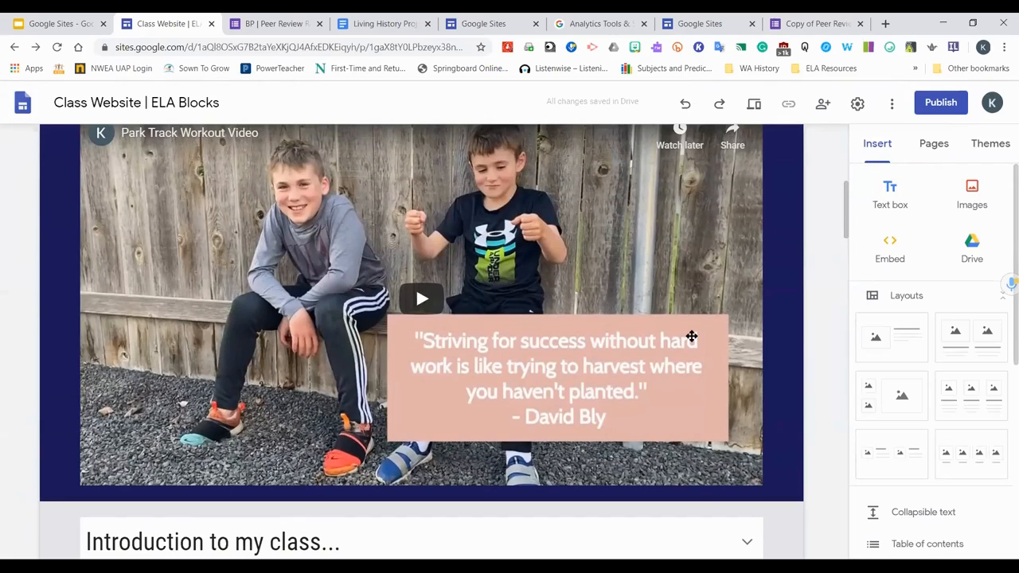
{"action": "scroll", "coordinate": [179, 417], "scroll_direction": "down", "scroll_amount": 5}
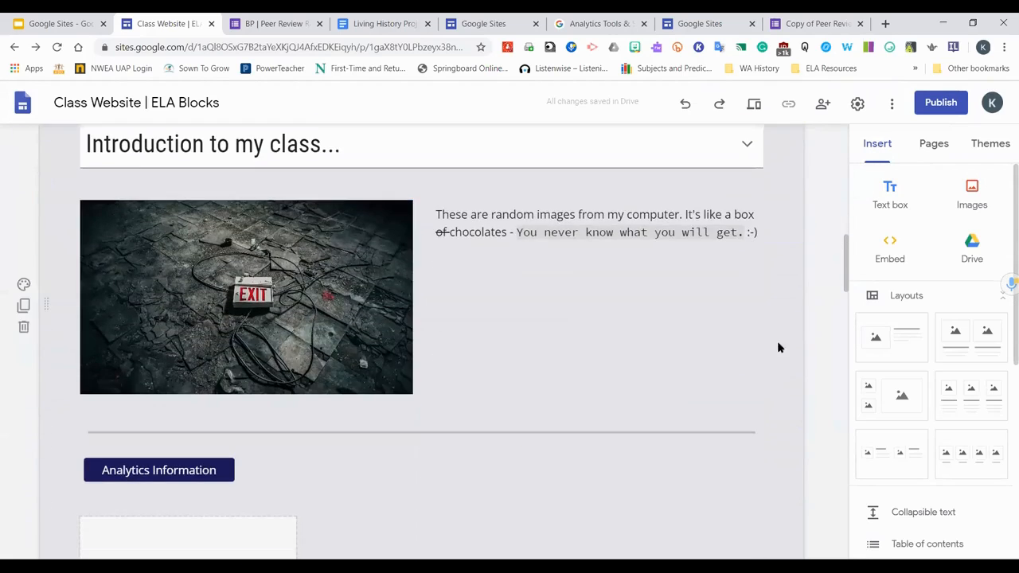
{"action": "scroll", "coordinate": [778, 346], "scroll_direction": "up", "scroll_amount": 3}
{"action": "left_click", "coordinate": [951, 146]}
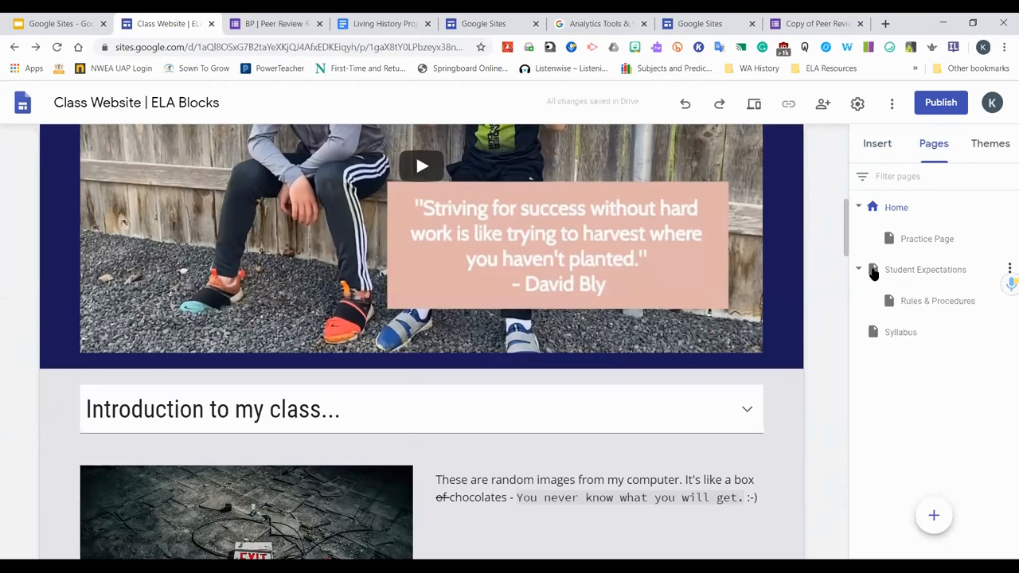
{"action": "left_click_drag", "start_coordinate": [874, 271], "coordinate": [887, 233]}
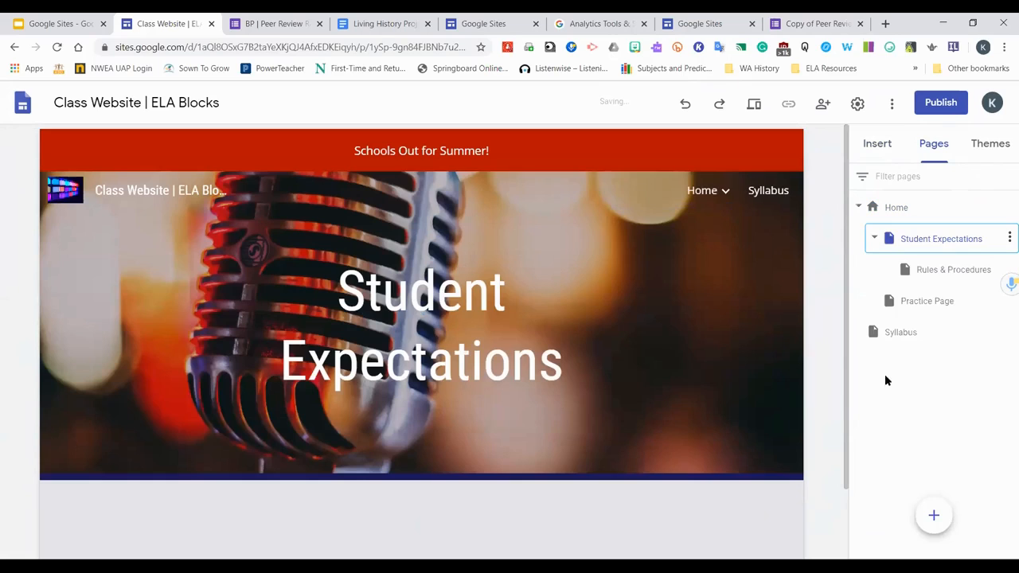
{"action": "left_click_drag", "start_coordinate": [872, 338], "coordinate": [884, 232]}
{"action": "left_click_drag", "start_coordinate": [907, 303], "coordinate": [879, 311]}
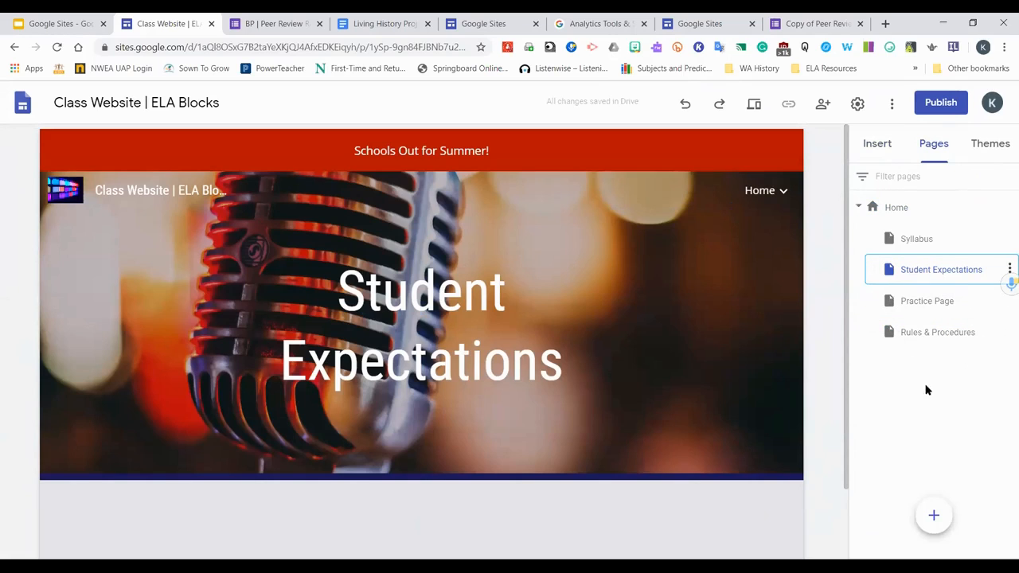
{"action": "left_click_drag", "start_coordinate": [868, 242], "coordinate": [880, 334]}
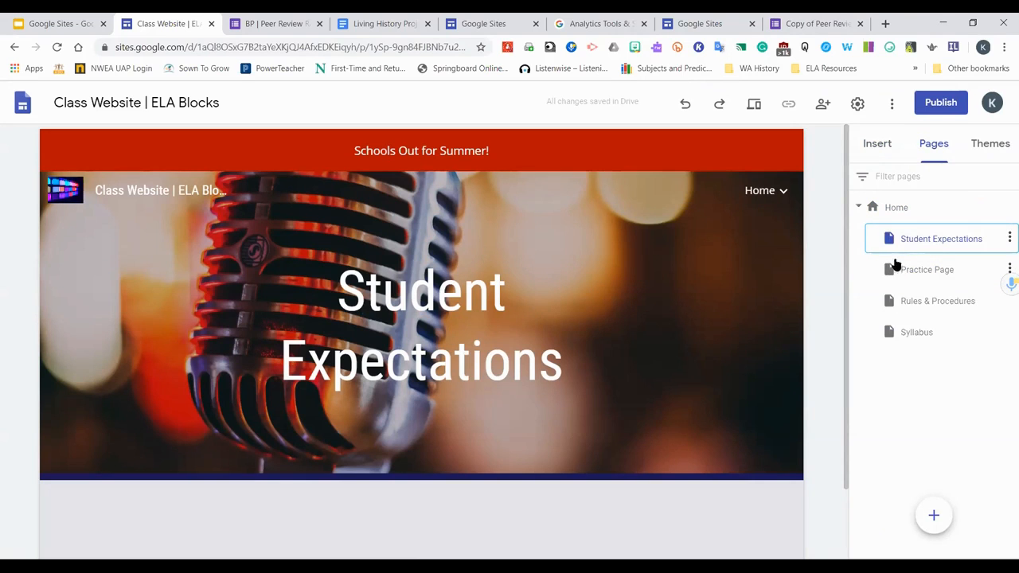
{"action": "left_click_drag", "start_coordinate": [895, 241], "coordinate": [910, 348]}
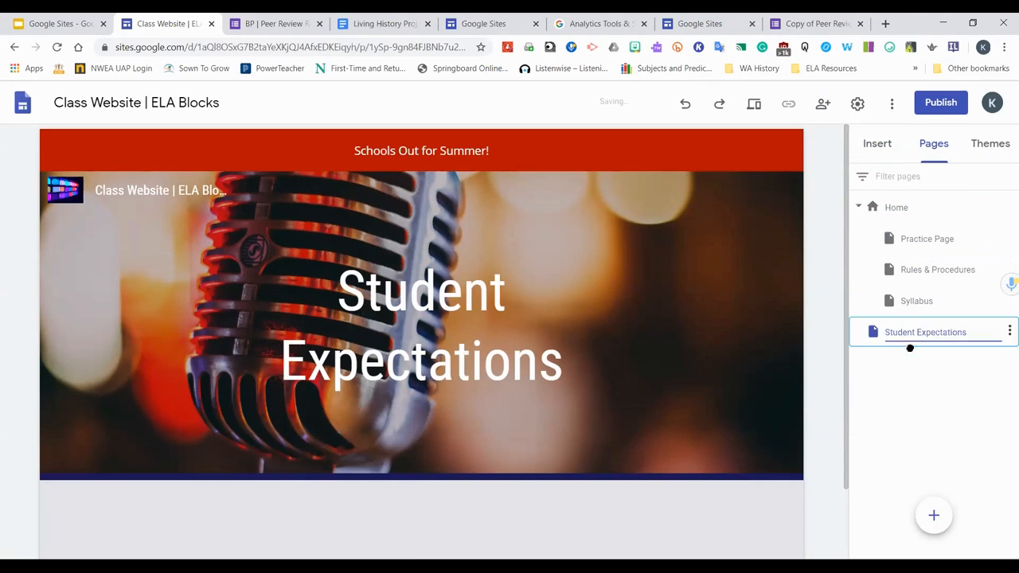
{"action": "left_click_drag", "start_coordinate": [884, 300], "coordinate": [870, 237]}
Hide the Student Expectations page from navigation, then show it in navigation again
{"action": "left_click", "coordinate": [1008, 332]}
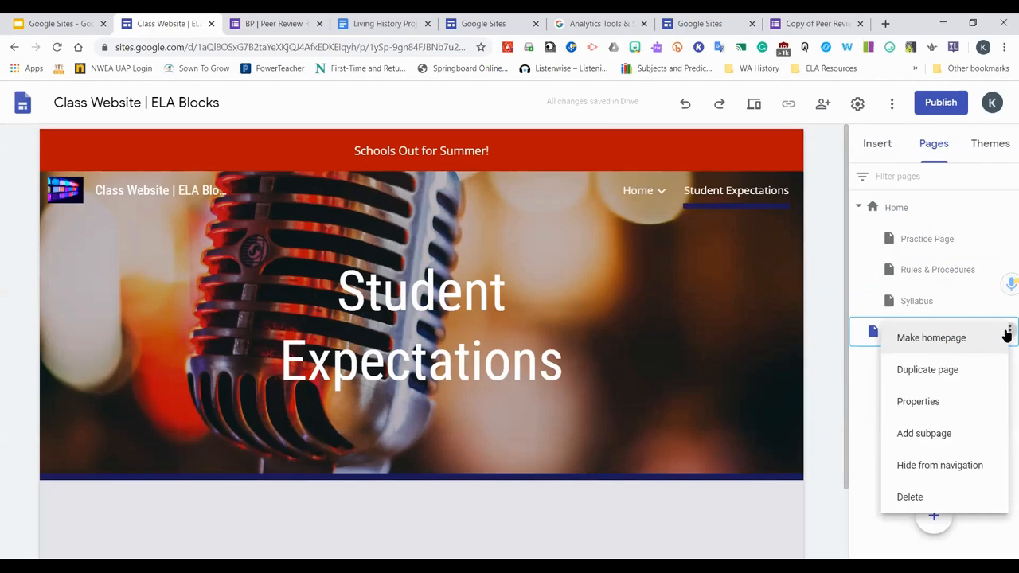
{"action": "left_click", "coordinate": [921, 467]}
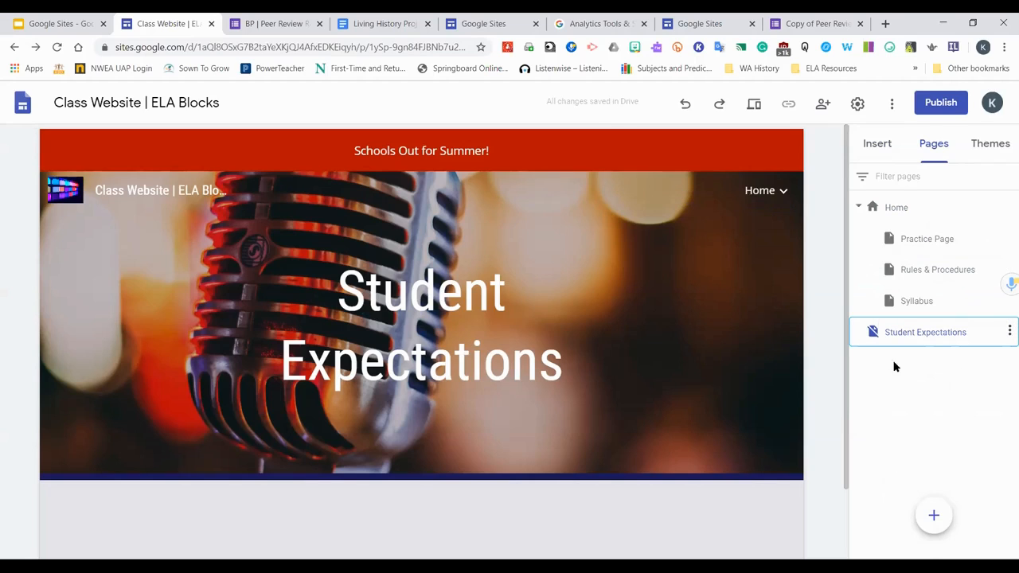
{"action": "left_click", "coordinate": [1008, 332]}
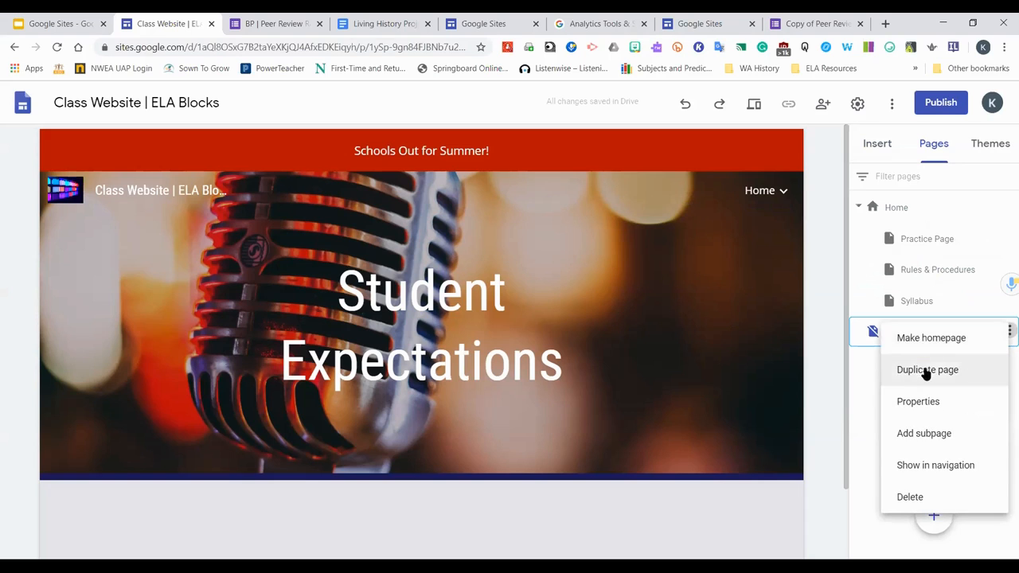
{"action": "left_click", "coordinate": [930, 468]}
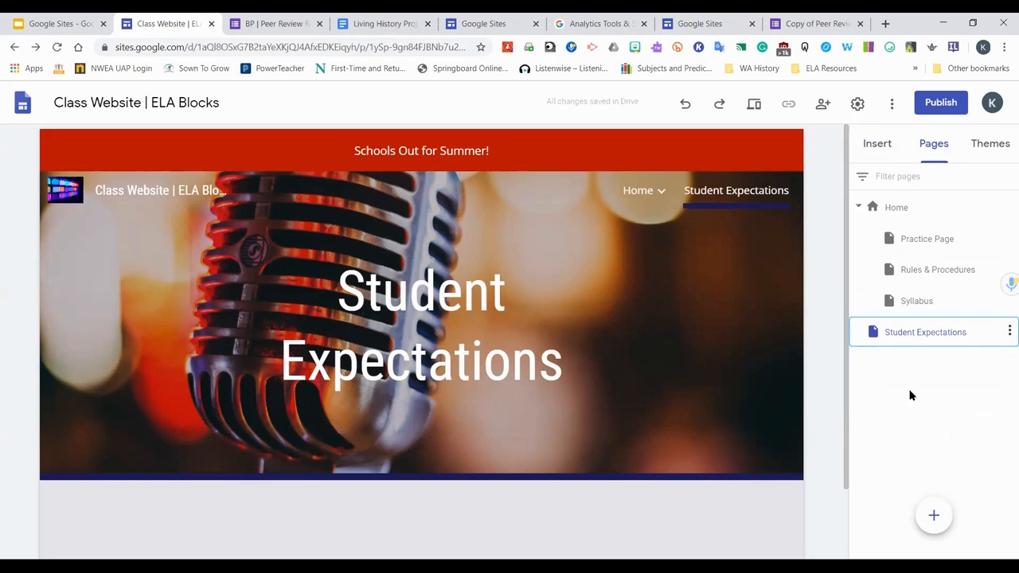
Start publishing the site and set its web address to the teacher's surname followed by ela2021
{"action": "left_click", "coordinate": [932, 100]}
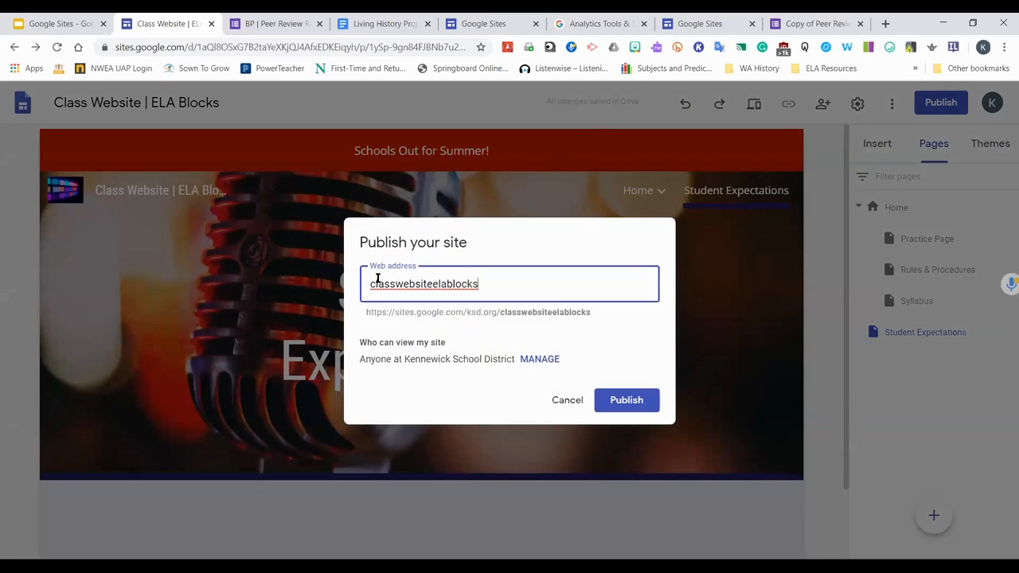
{"action": "type", "text": "f"}
{"action": "key", "text": "End"}
{"action": "key", "text": "BackSpace"}
{"action": "key", "text": "BackSpace"}
{"action": "key", "text": "BackSpace"}
{"action": "key", "text": "BackSpace"}
{"action": "key", "text": "BackSpace"}
{"action": "key", "text": "BackSpace"}
{"action": "key", "text": "BackSpace"}
{"action": "key", "text": "BackSpace"}
{"action": "key", "text": "BackSpace"}
{"action": "key", "text": "BackSpace"}
{"action": "key", "text": "BackSpace"}
{"action": "key", "text": "BackSpace"}
{"action": "key", "text": "BackSpace"}
{"action": "key", "text": "BackSpace"}
{"action": "key", "text": "BackSpace"}
{"action": "key", "text": "BackSpace"}
{"action": "key", "text": "BackSpace"}
{"action": "key", "text": "BackSpace"}
{"action": "key", "text": "BackSpace"}
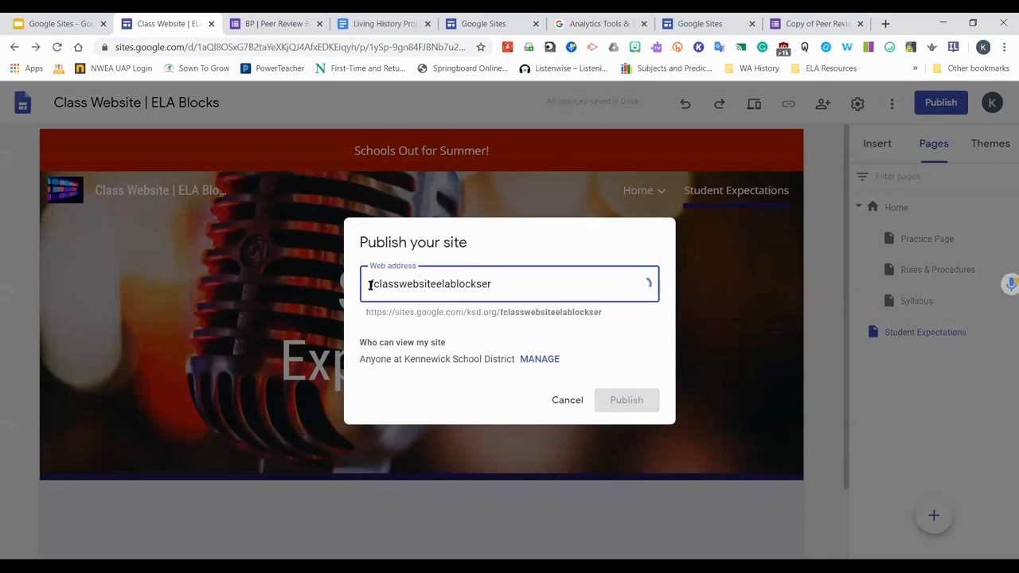
{"action": "key", "text": "BackSpace"}
{"action": "key", "text": "BackSpace"}
{"action": "key", "text": "BackSpace"}
{"action": "type", "text": "ferg"}
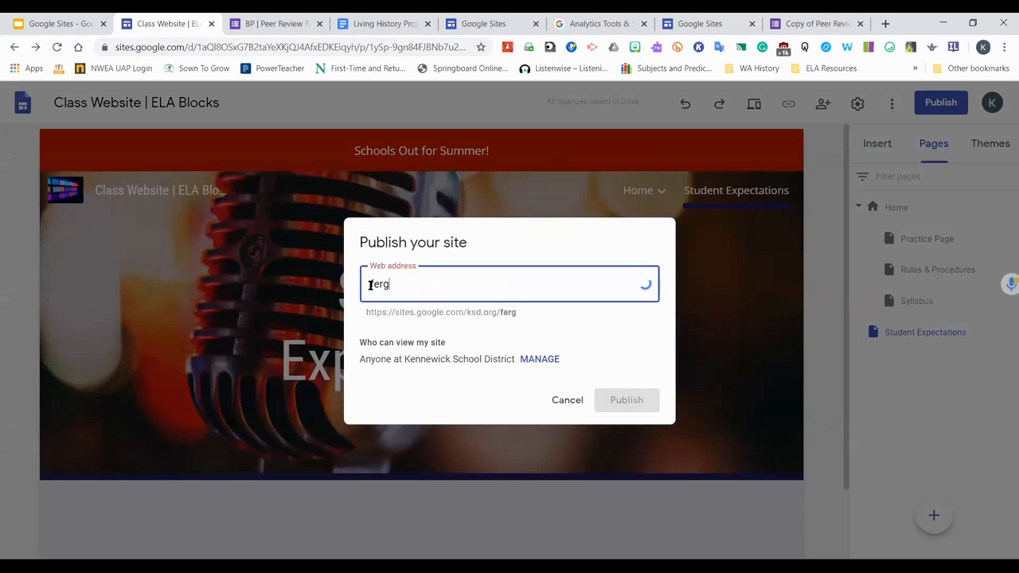
{"action": "type", "text": "uson"}
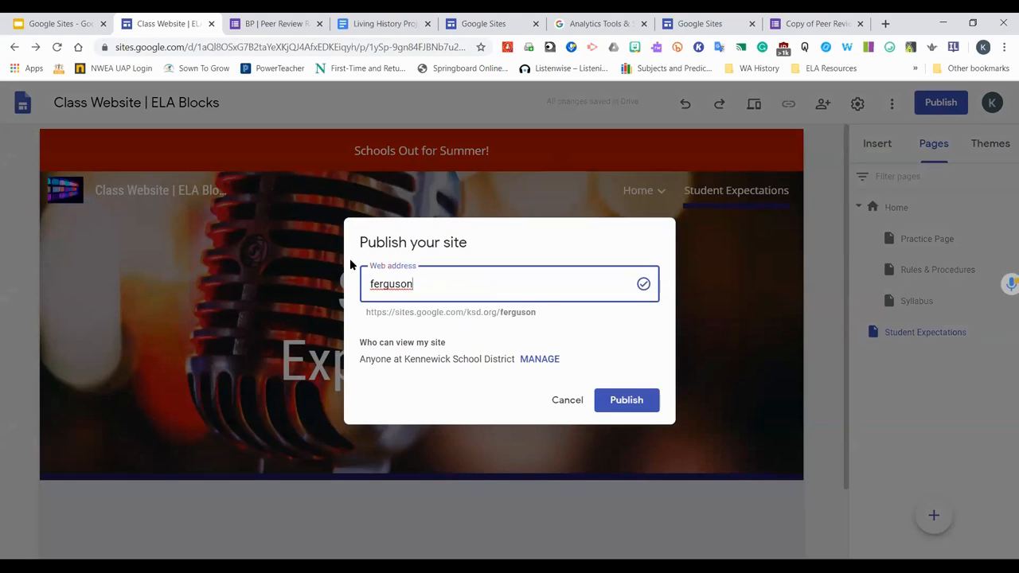
{"action": "type", "text": "ela"}
{"action": "type", "text": "2020"}
{"action": "key", "text": "BackSpace"}
{"action": "type", "text": "1"}
Manage who can view the site and change the published site's link access to Public
{"action": "left_click", "coordinate": [539, 360]}
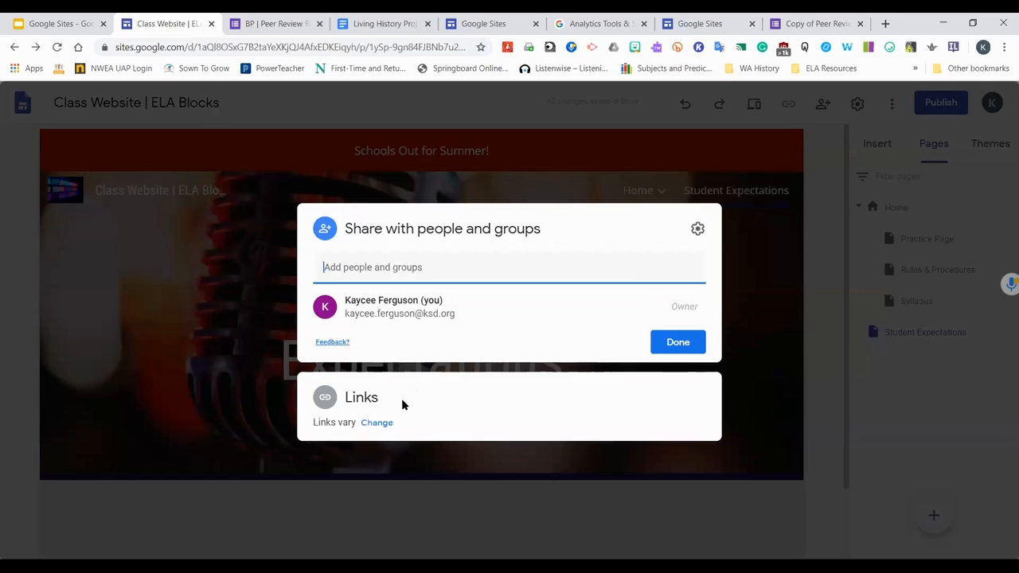
{"action": "left_click", "coordinate": [376, 423]}
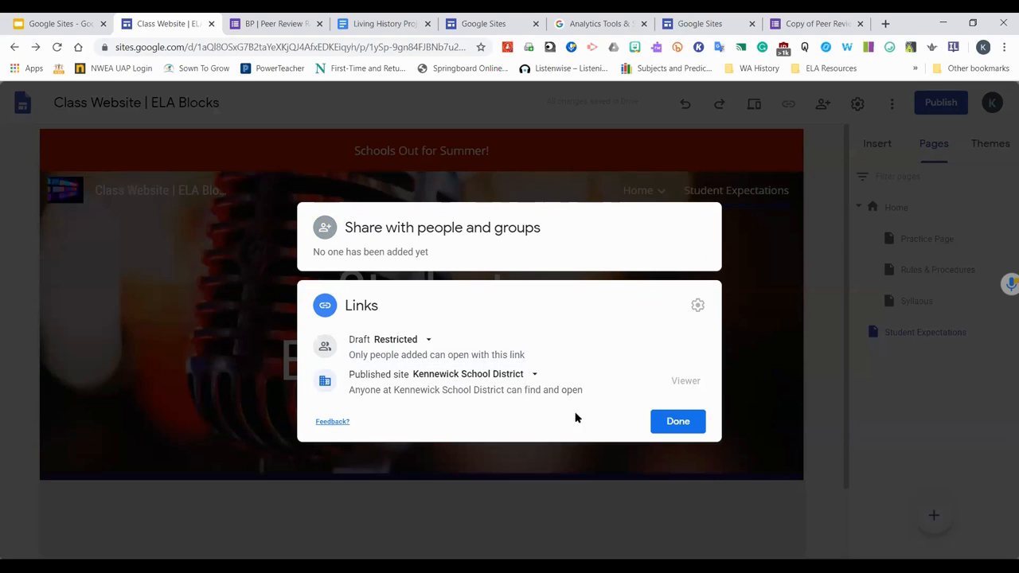
{"action": "left_click", "coordinate": [535, 374]}
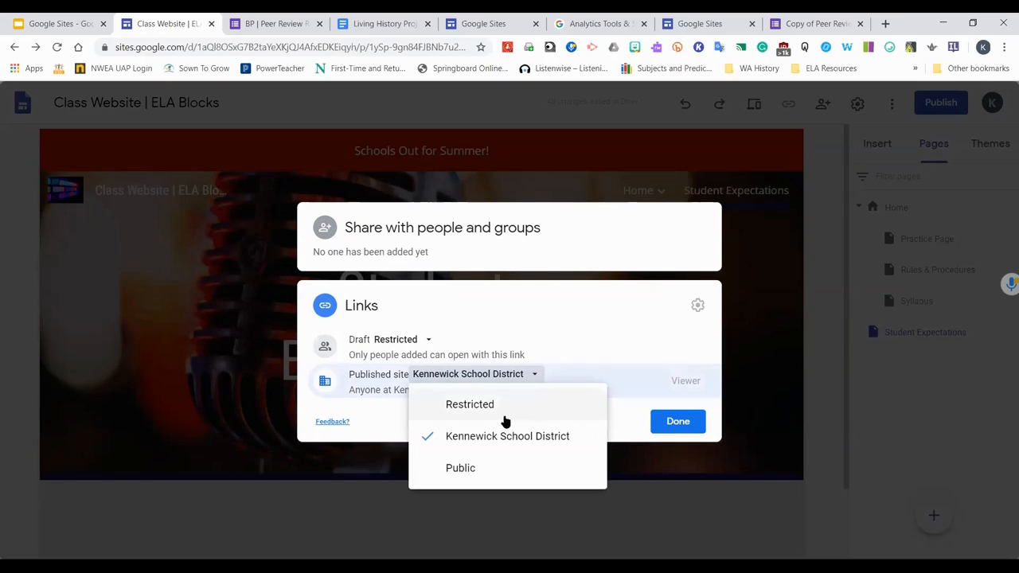
{"action": "left_click", "coordinate": [475, 478]}
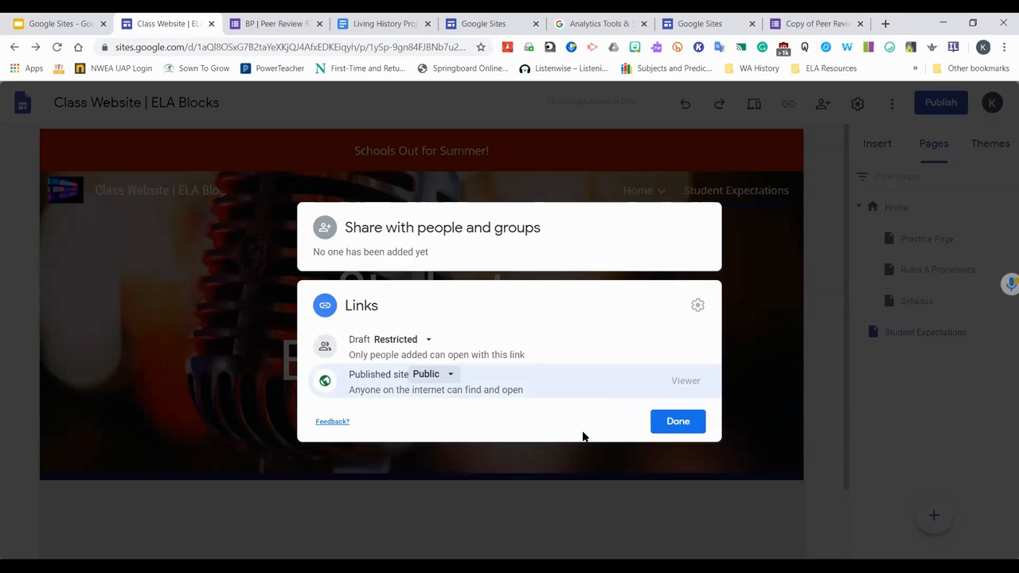
{"action": "left_click", "coordinate": [677, 423]}
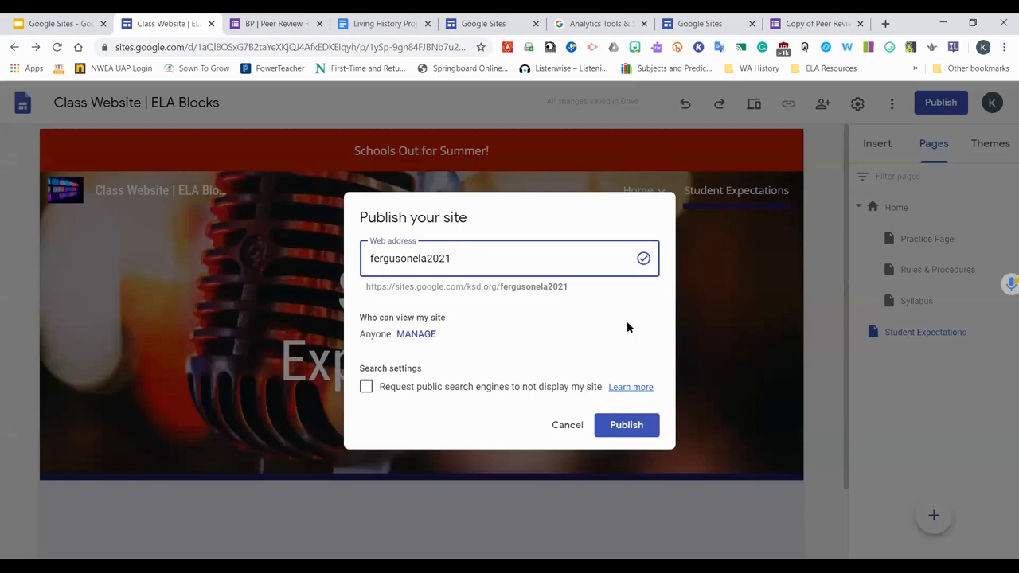
{"action": "left_click", "coordinate": [416, 334]}
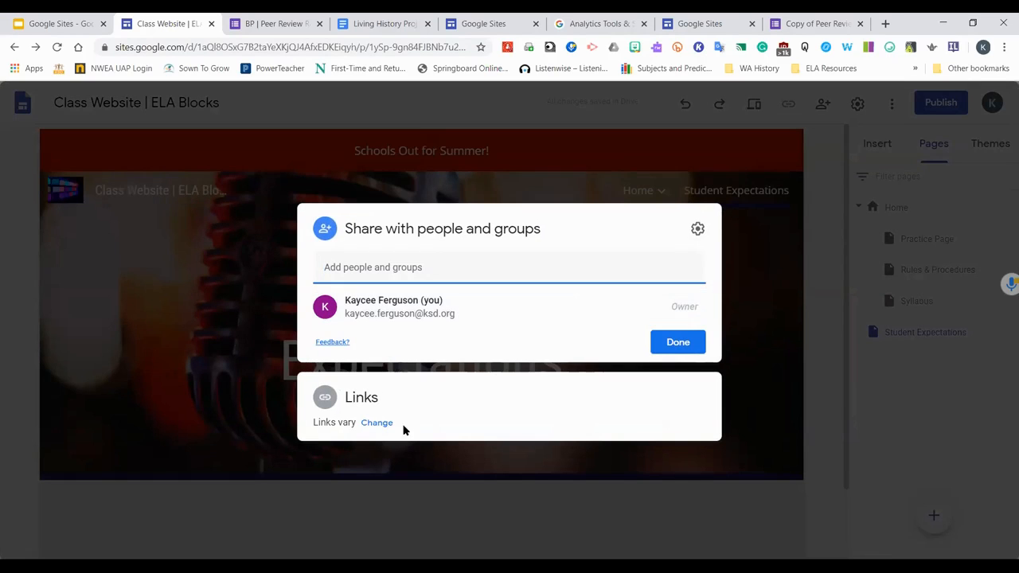
{"action": "left_click", "coordinate": [377, 423]}
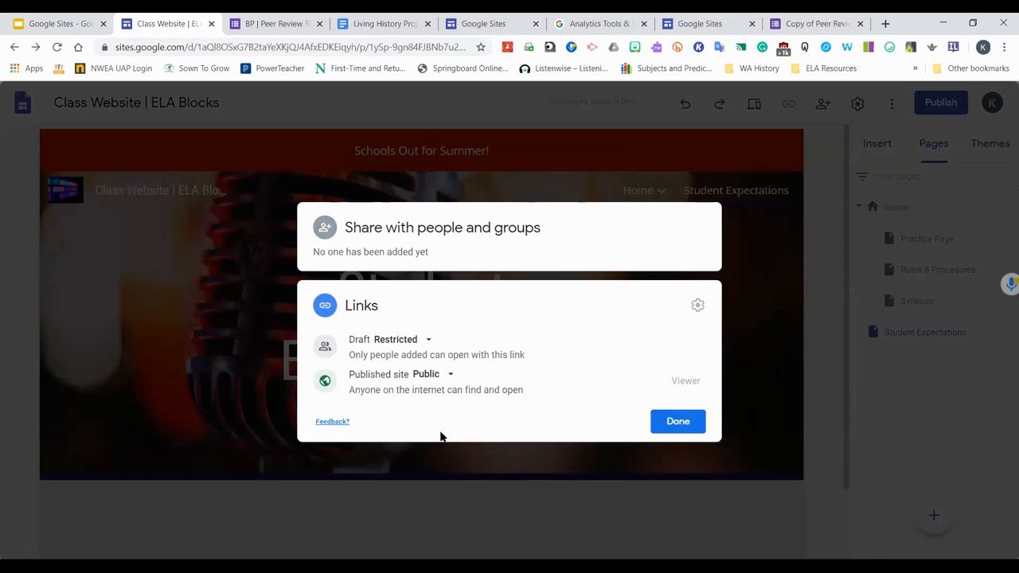
{"action": "left_click", "coordinate": [680, 423]}
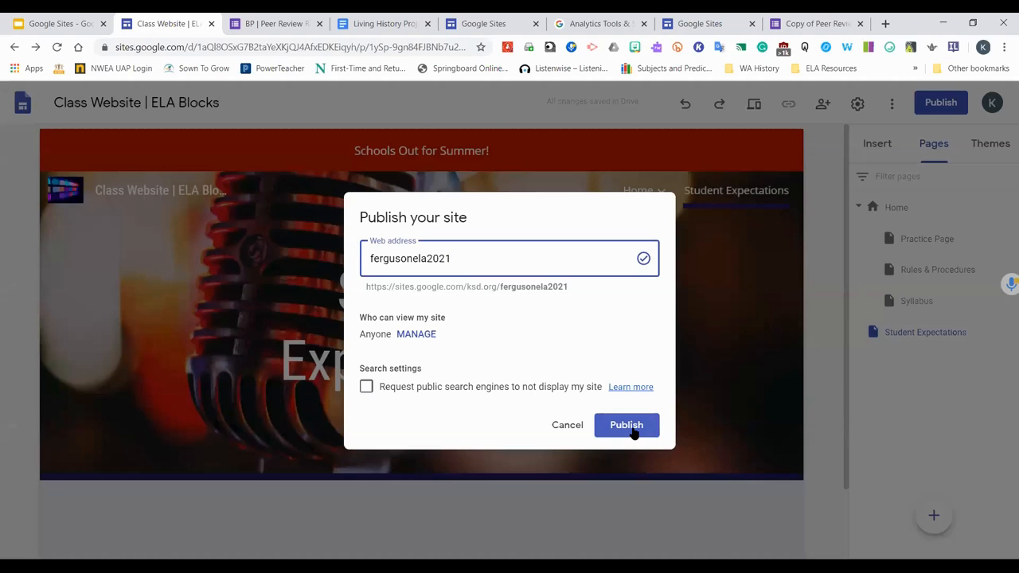
{"action": "left_click", "coordinate": [570, 424]}
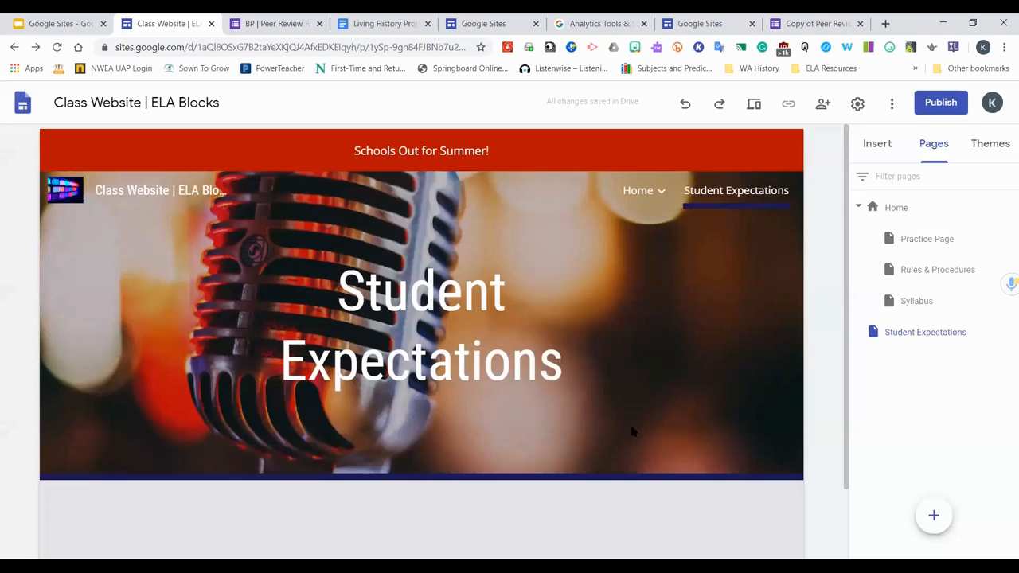
Reopen publishing, manage viewers, and set the draft's link access to Kennewick School District
{"action": "left_click", "coordinate": [933, 104]}
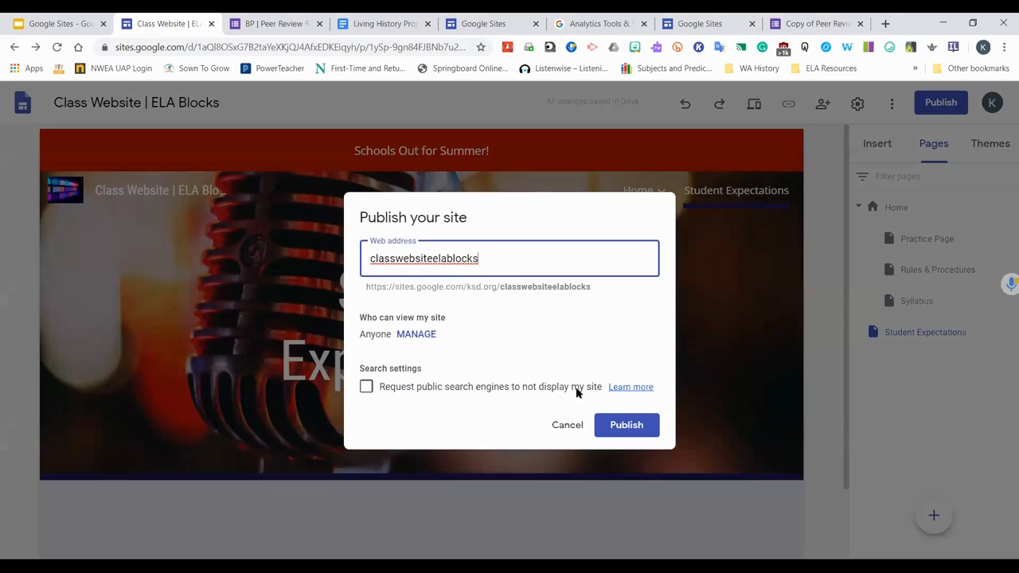
{"action": "left_click", "coordinate": [414, 335]}
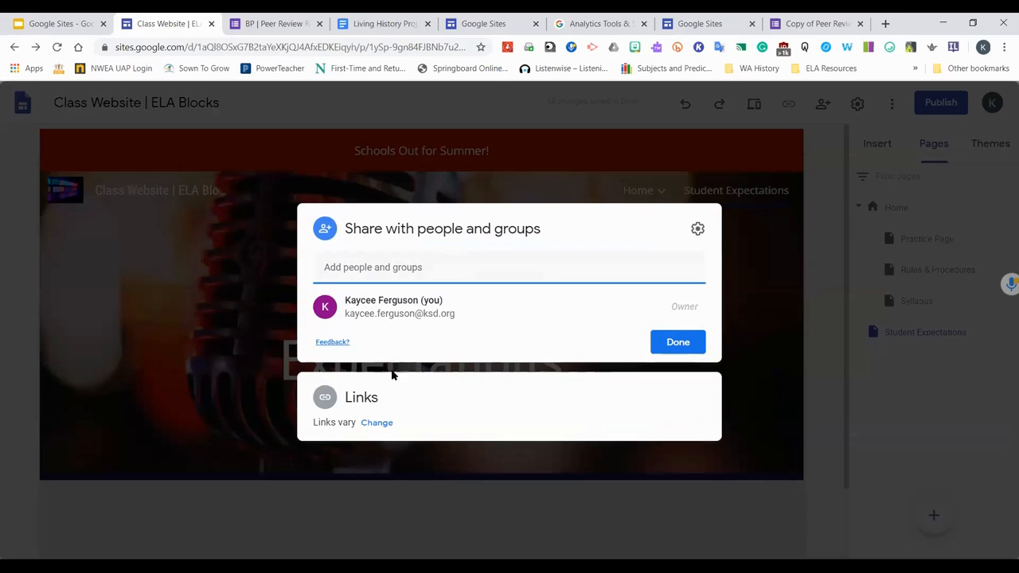
{"action": "left_click", "coordinate": [378, 423]}
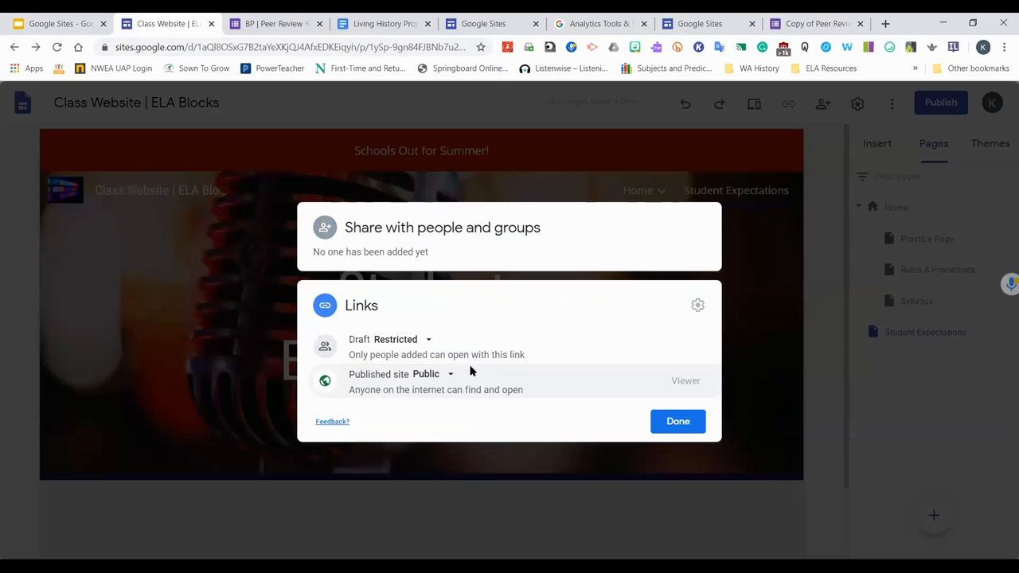
{"action": "left_click", "coordinate": [426, 340]}
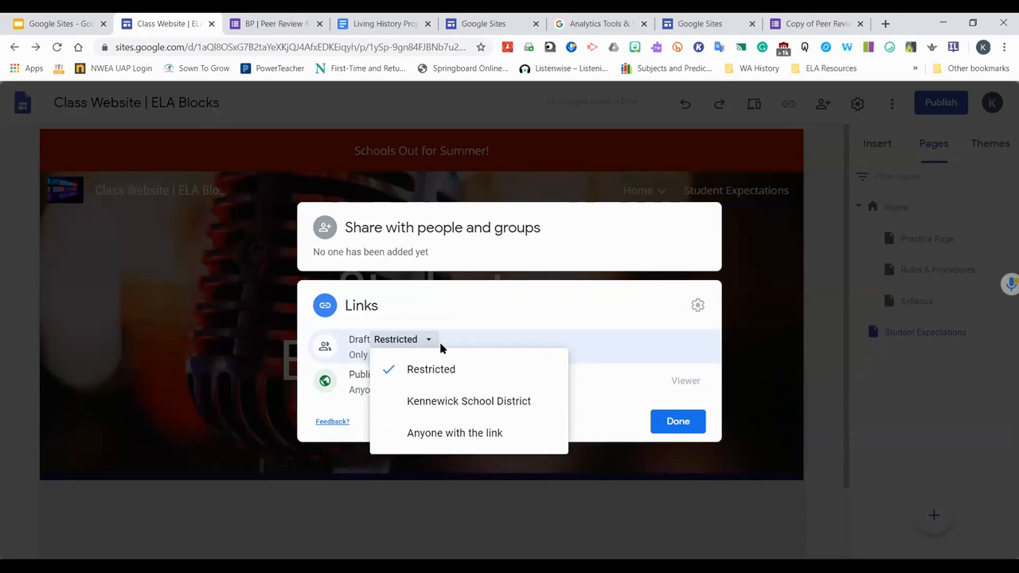
{"action": "left_click", "coordinate": [460, 402]}
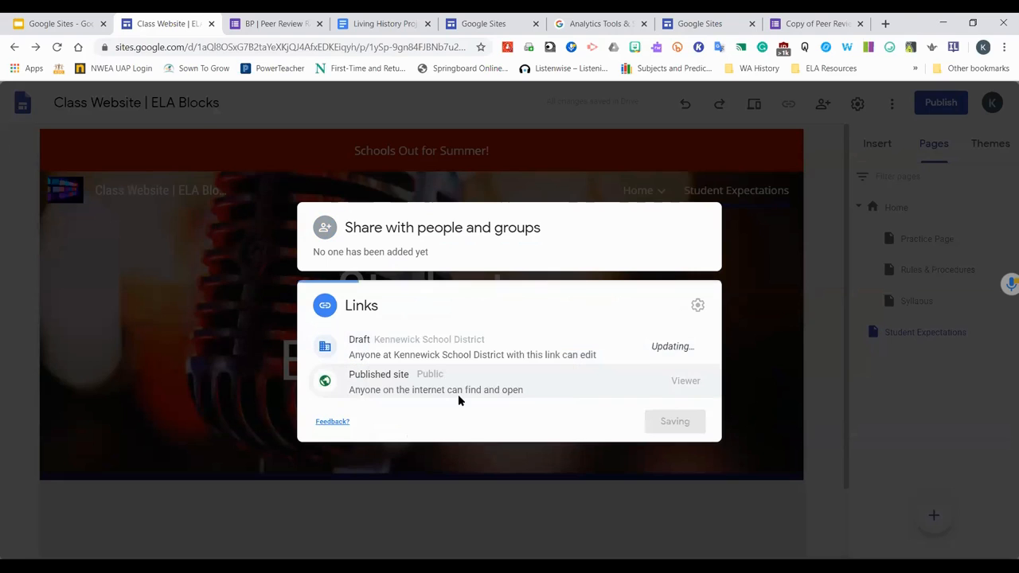
{"action": "left_click", "coordinate": [505, 347]}
{"action": "left_click", "coordinate": [505, 401]}
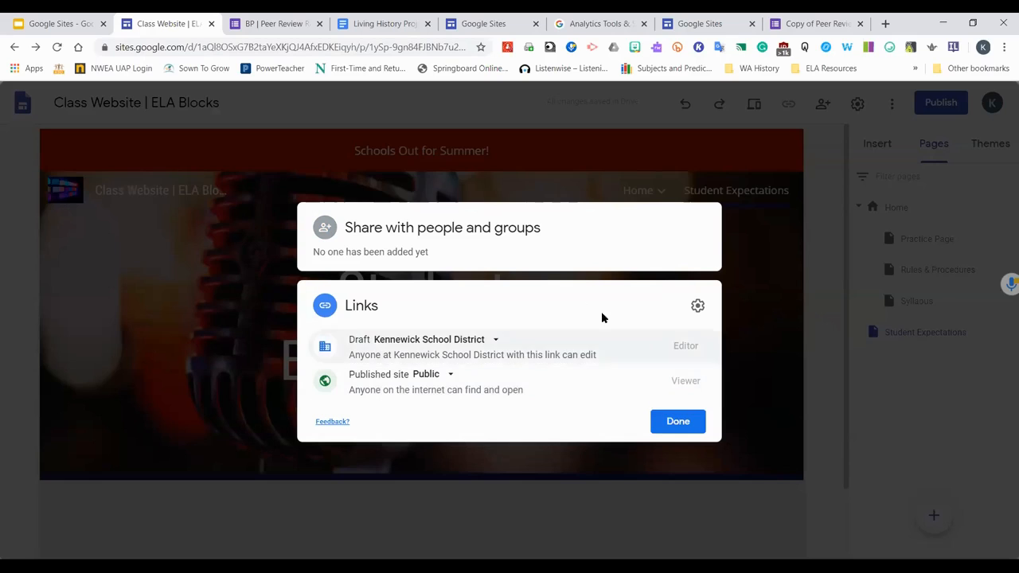
In link settings, let people in Kennewick School District search for the site, then close sharing
{"action": "left_click", "coordinate": [696, 307]}
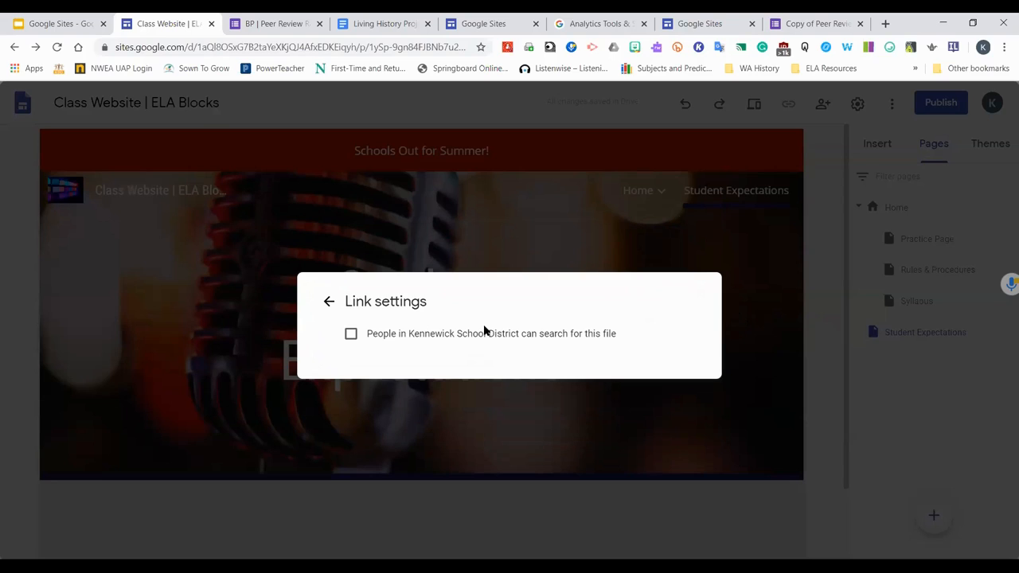
{"action": "left_click", "coordinate": [351, 334]}
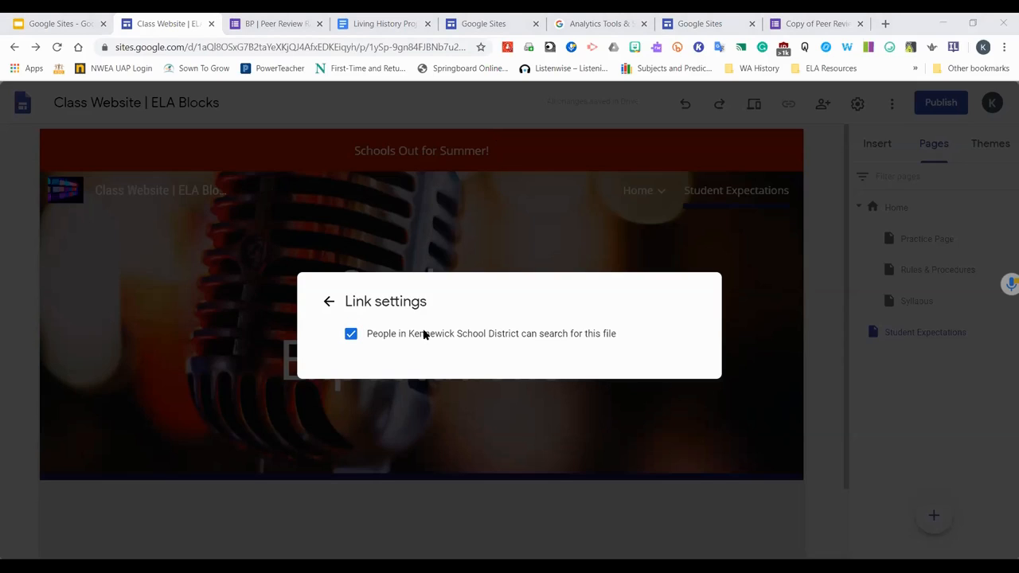
{"action": "left_click", "coordinate": [331, 303]}
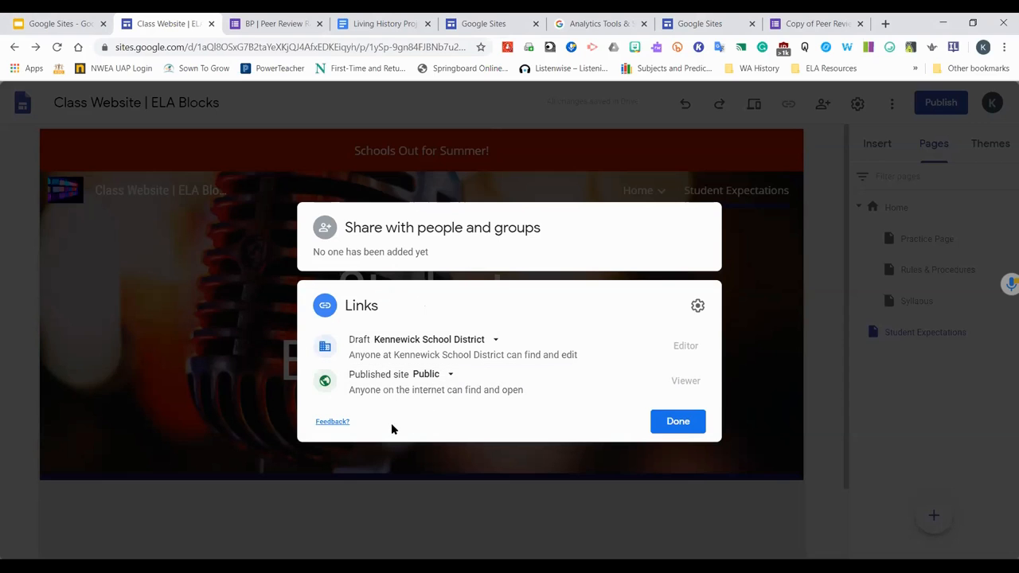
{"action": "left_click", "coordinate": [678, 422]}
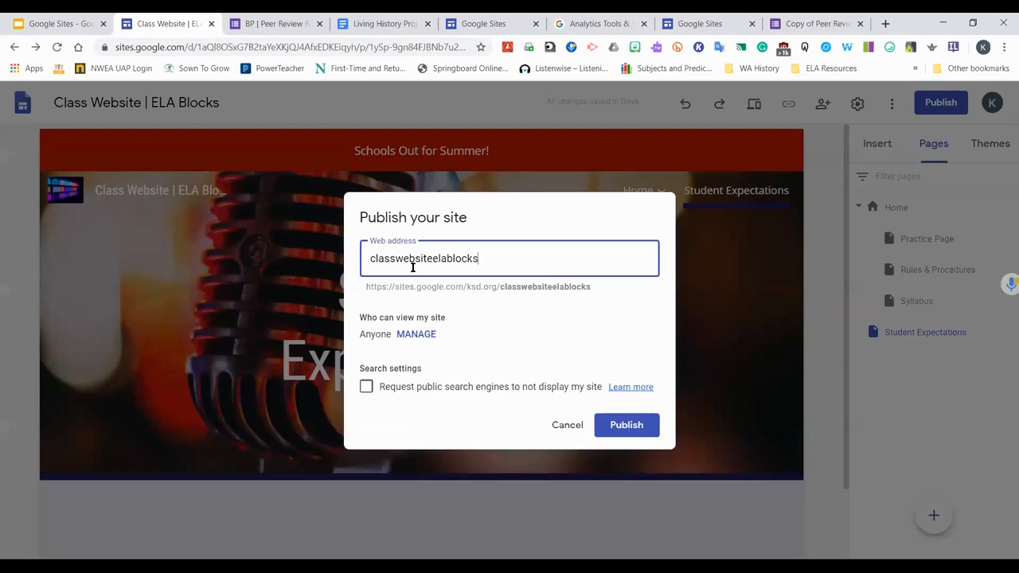
Set the web address to the teacher's surname followed by ela2021 and publish the site
{"action": "left_click_drag", "start_coordinate": [476, 259], "coordinate": [250, 254]}
{"action": "type", "text": "ferguson3la"}
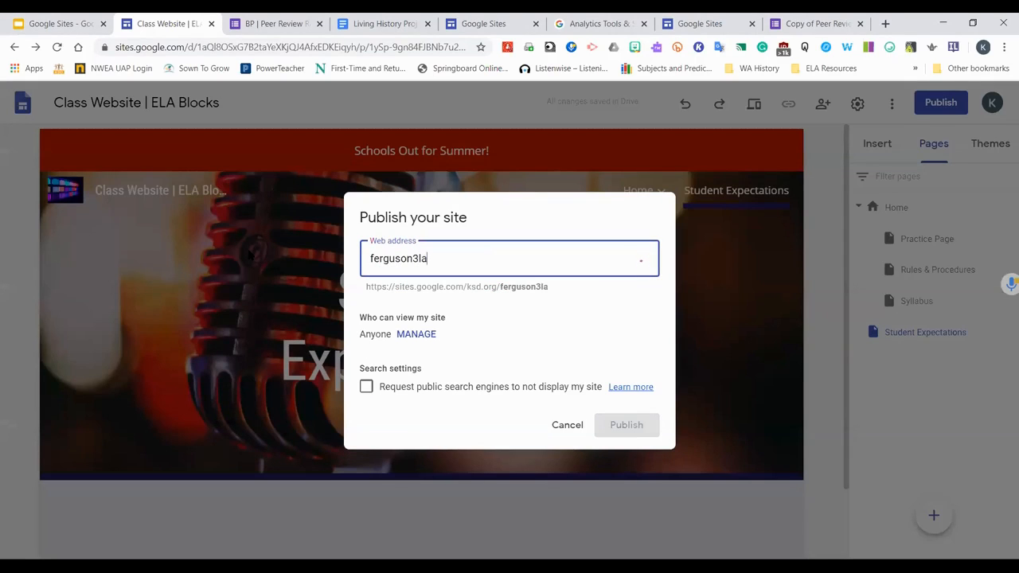
{"action": "key", "text": "BackSpace"}
{"action": "key", "text": "BackSpace"}
{"action": "key", "text": "BackSpace"}
{"action": "type", "text": "ela2021"}
{"action": "left_click", "coordinate": [642, 427]}
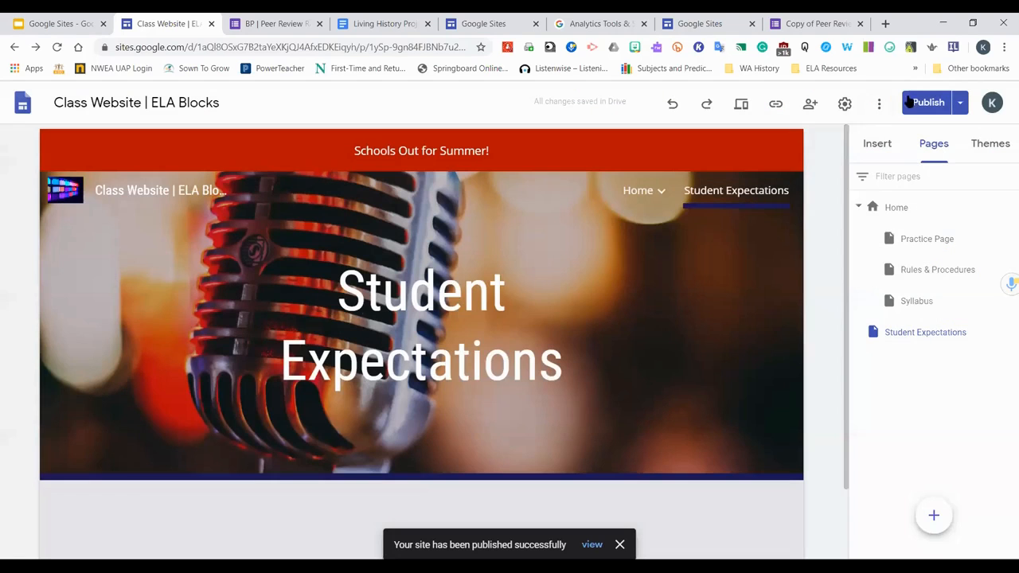
Open the review-changes-and-publish page and return to the editor
{"action": "left_click", "coordinate": [910, 99]}
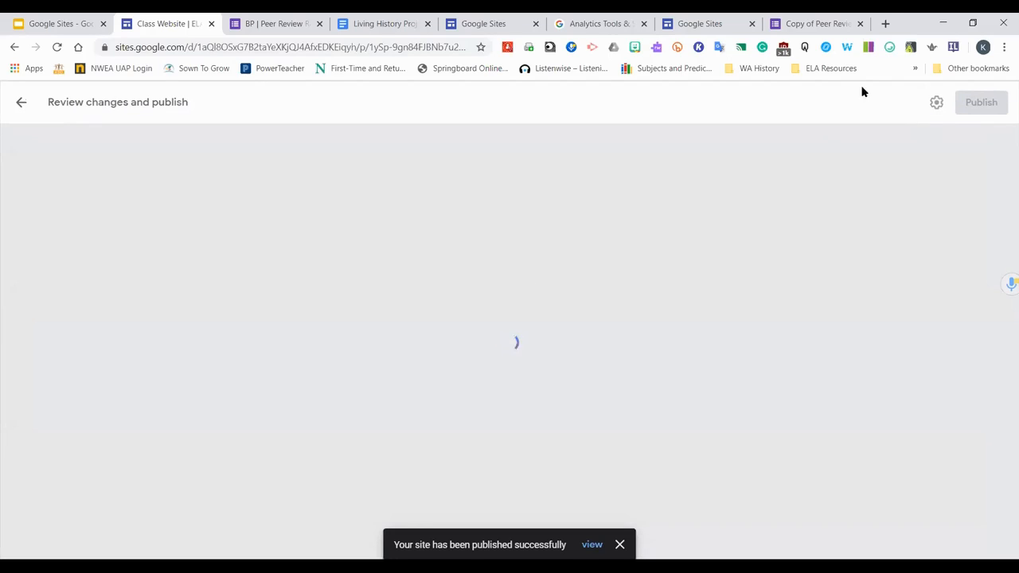
{"action": "left_click", "coordinate": [21, 103]}
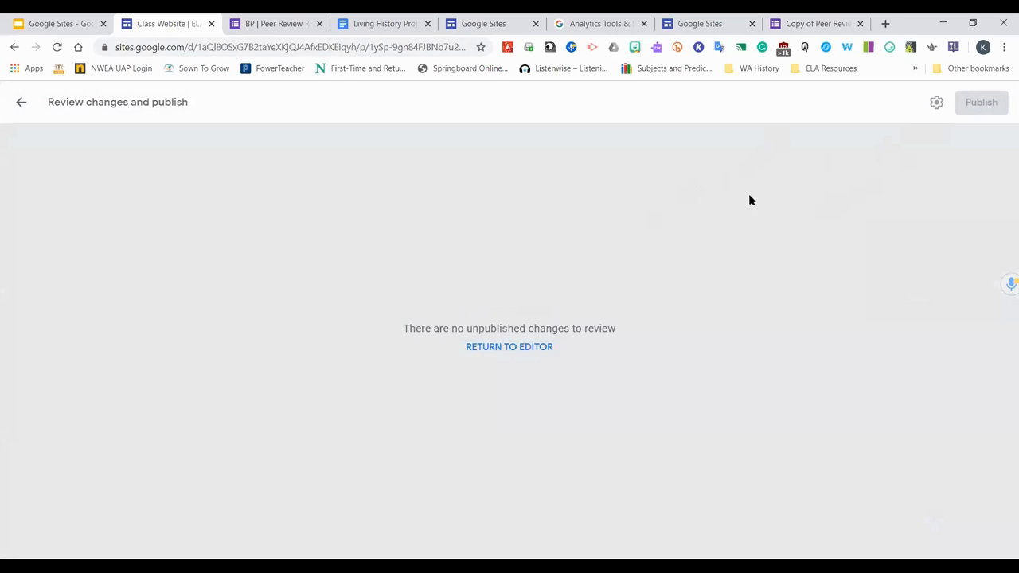
{"action": "left_click", "coordinate": [510, 347]}
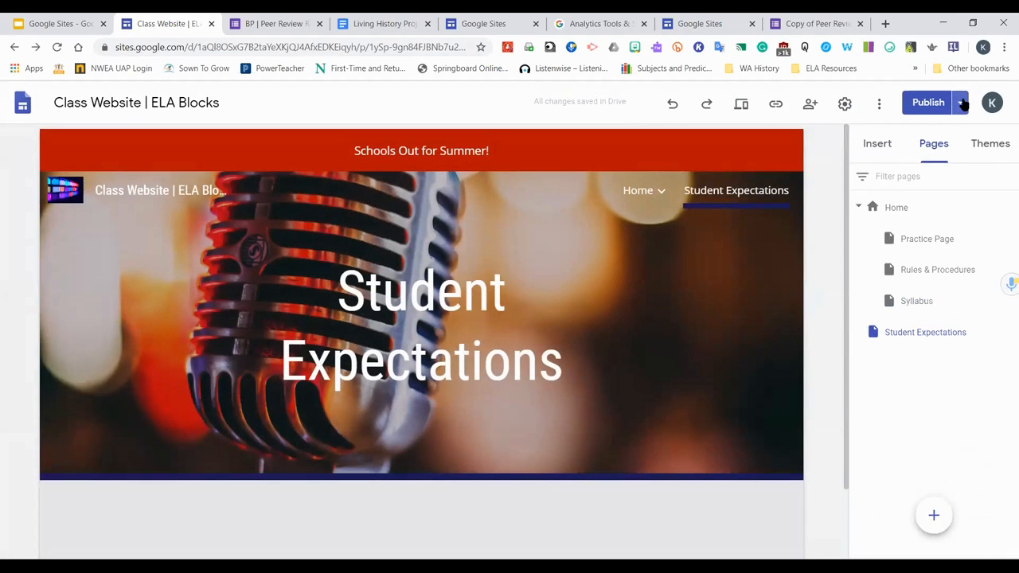
Unpublish the site
{"action": "left_click", "coordinate": [960, 103]}
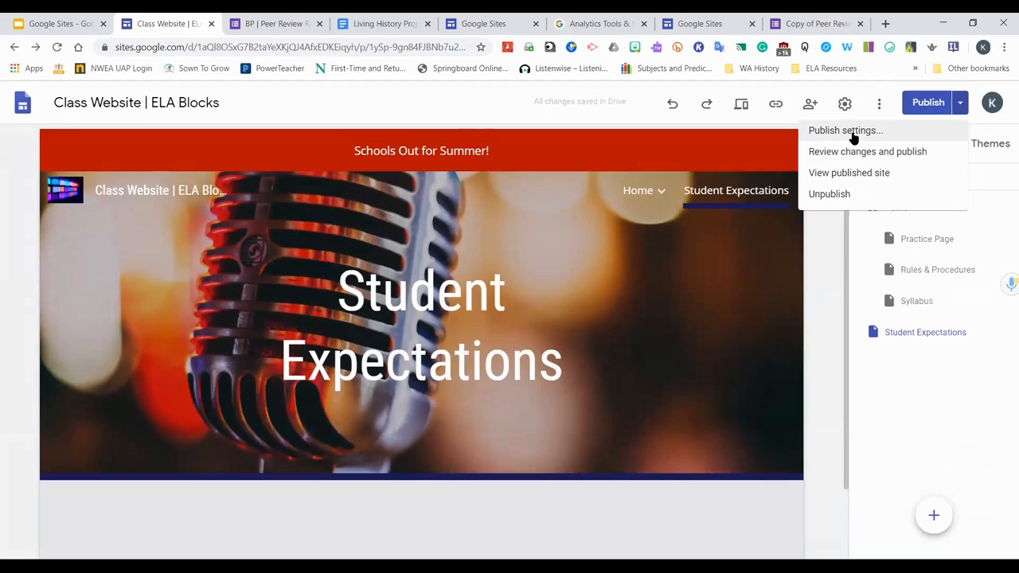
{"action": "left_click", "coordinate": [826, 199]}
{"action": "left_click", "coordinate": [601, 356]}
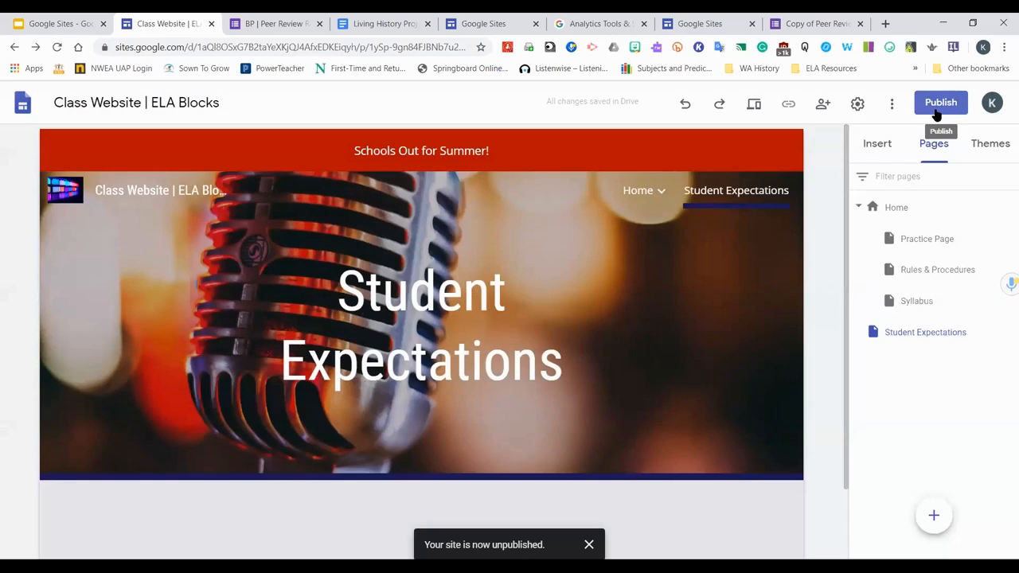
Publish the site again, requesting that public search engines not display it
{"action": "left_click", "coordinate": [938, 110]}
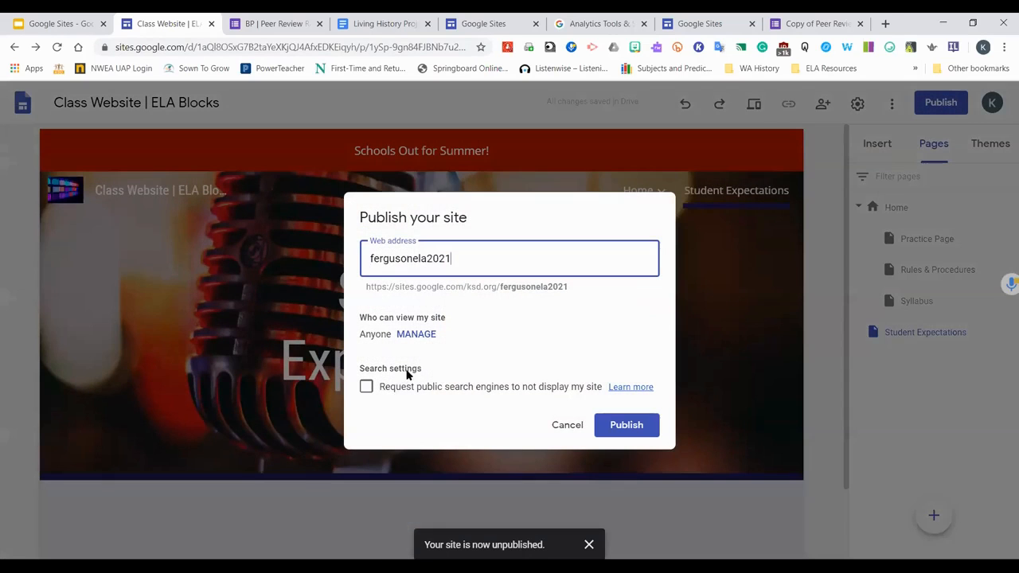
{"action": "left_click", "coordinate": [367, 388]}
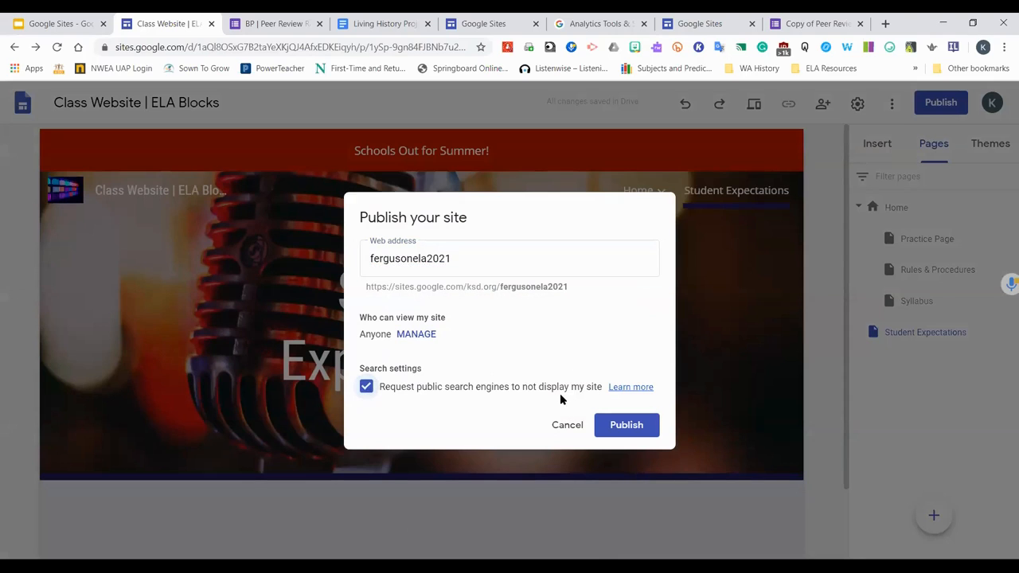
{"action": "left_click", "coordinate": [626, 425]}
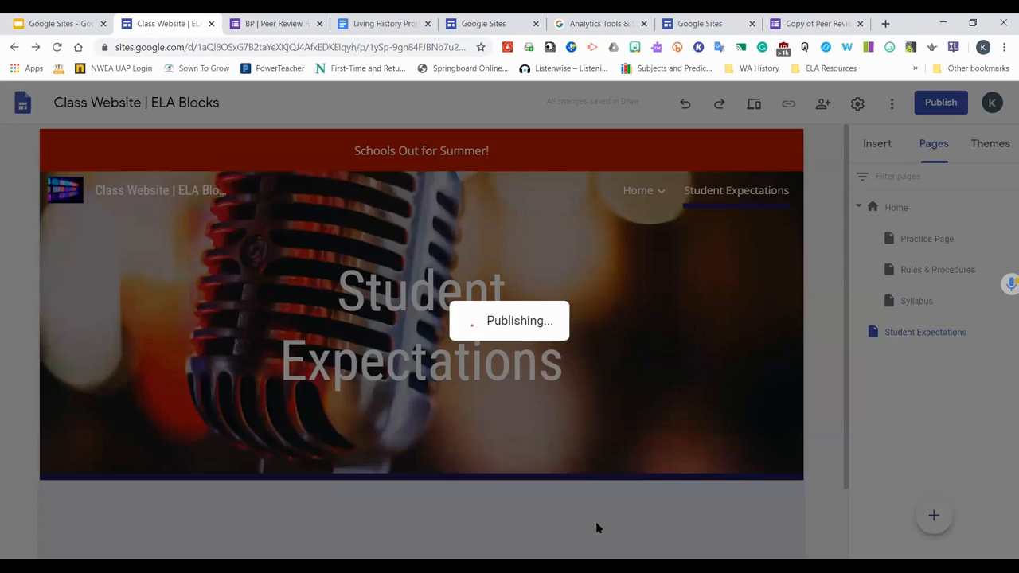